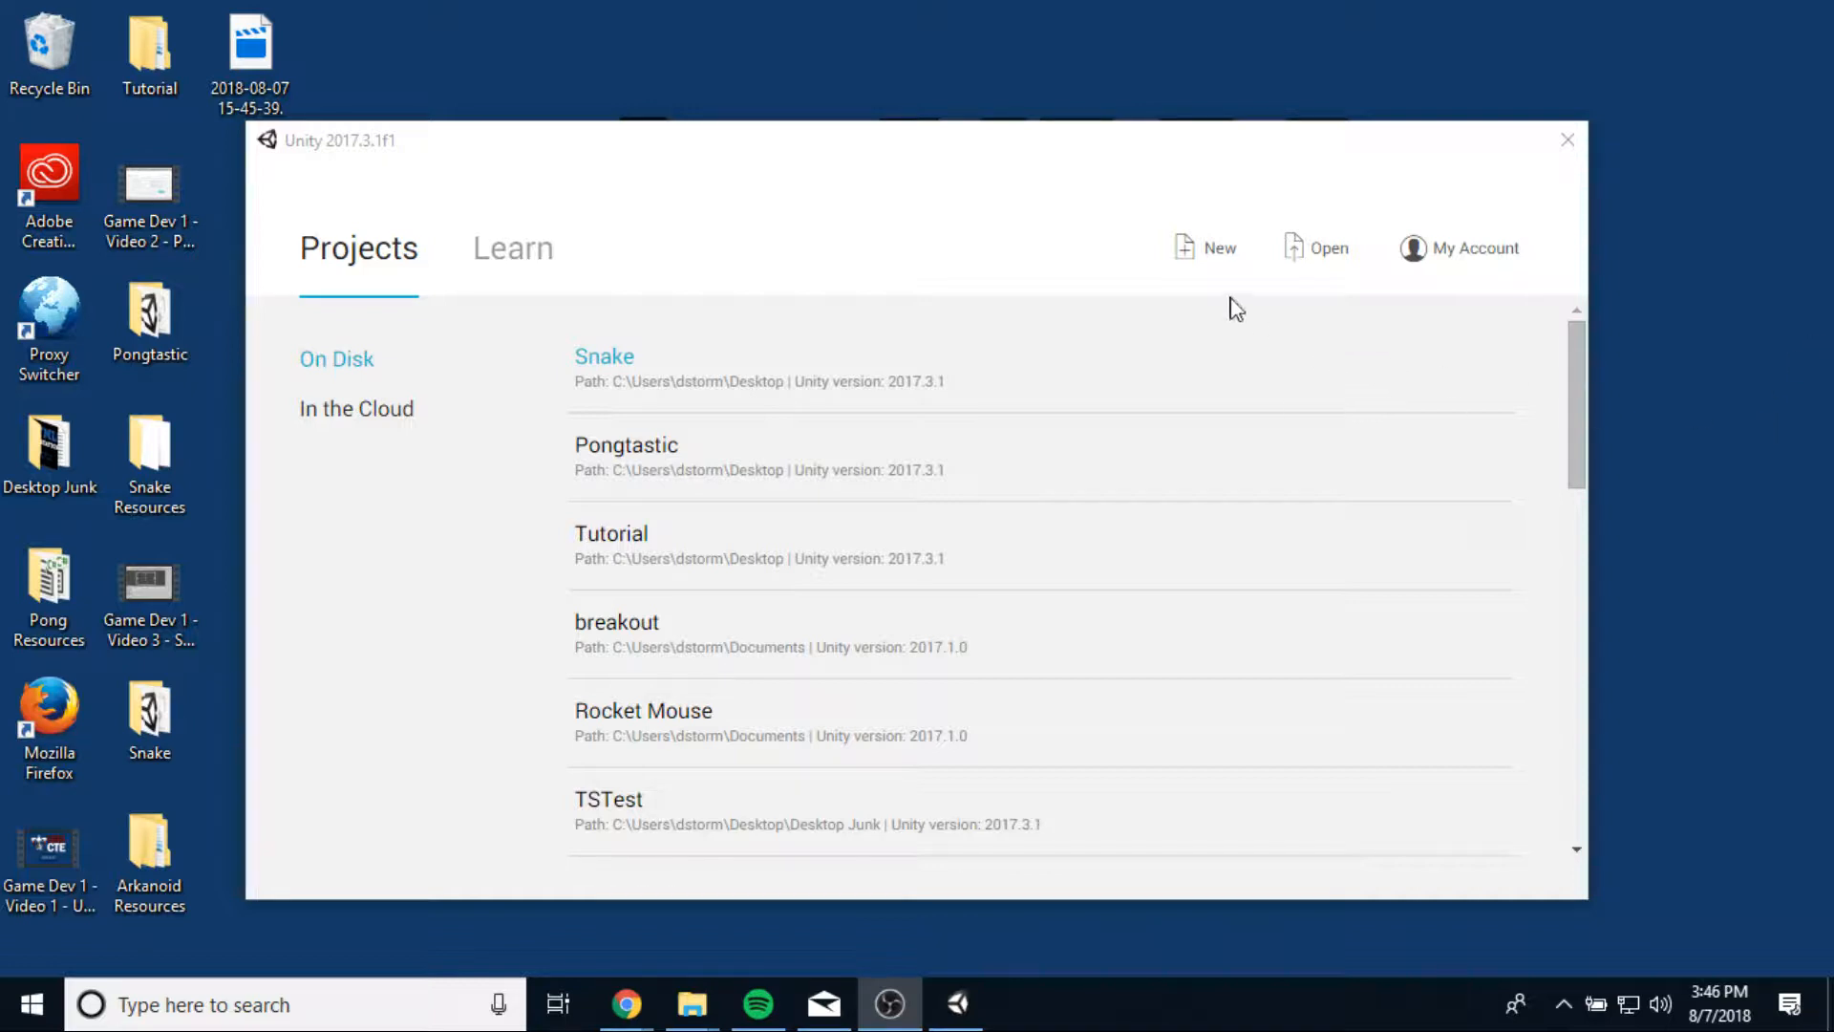
Create a new 2D project named Arkanoid.
{"action": "left_click", "coordinate": [1222, 253]}
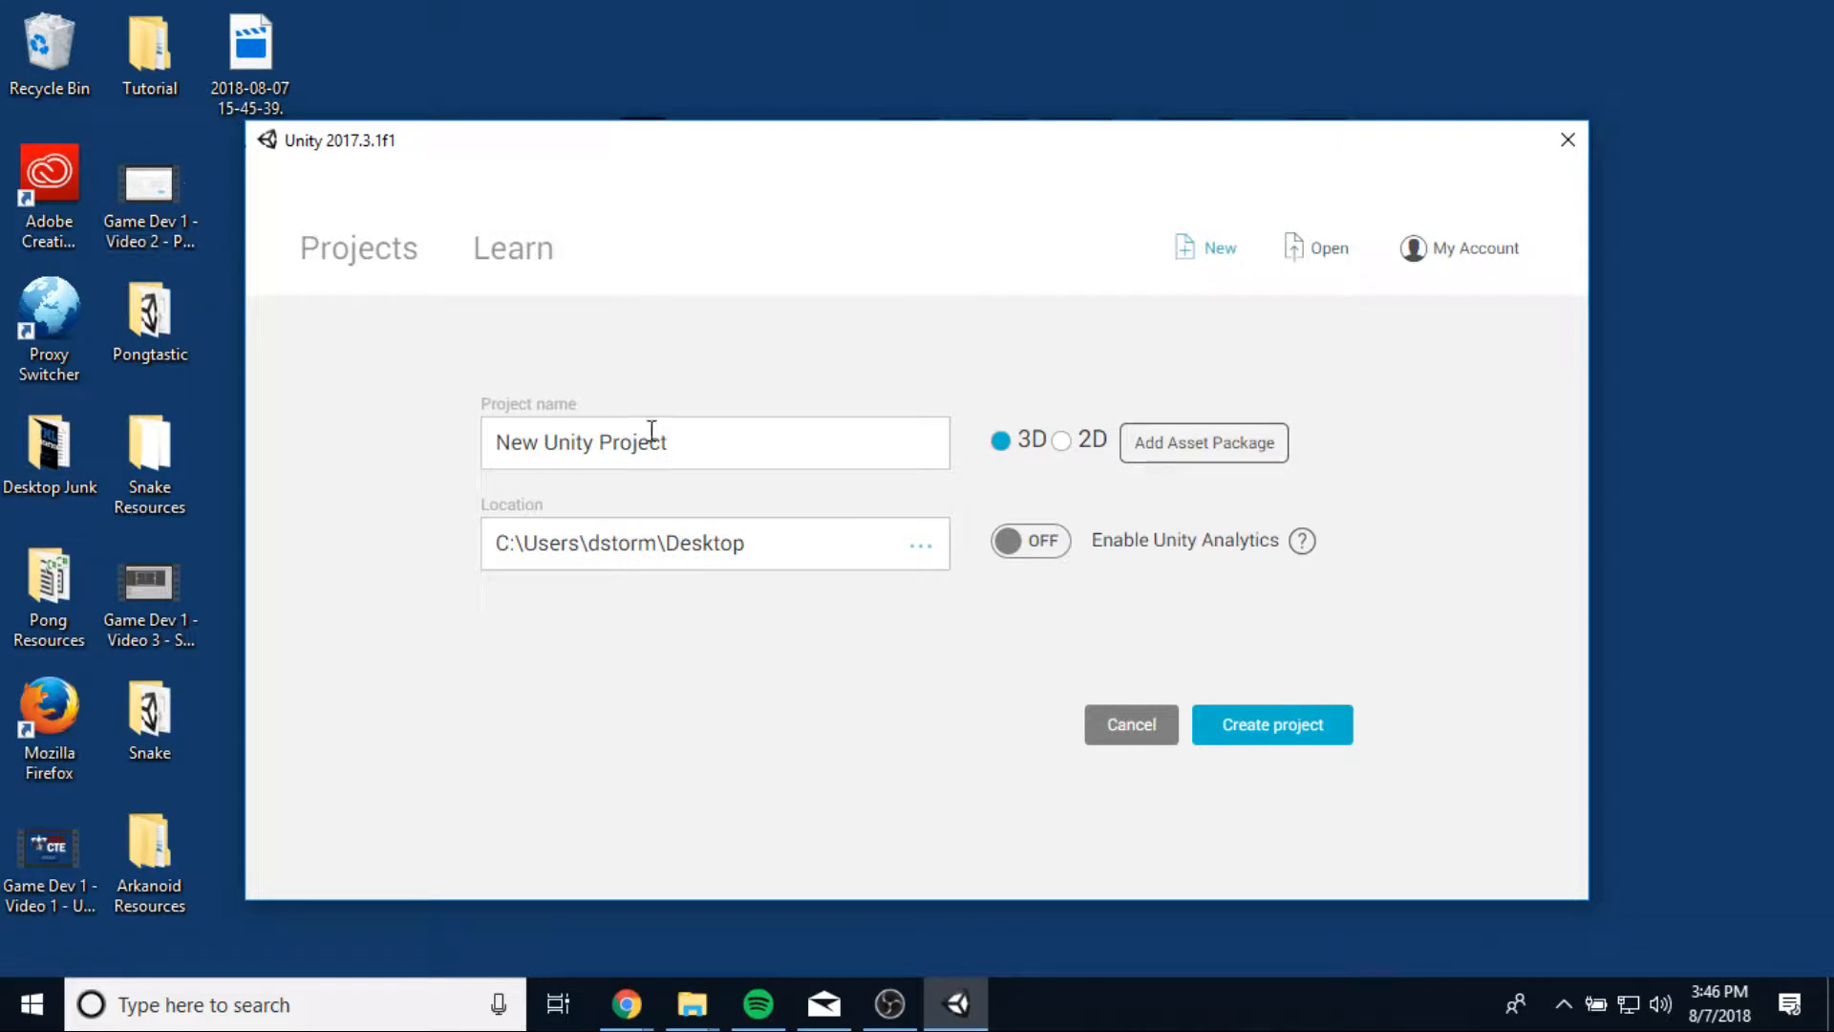
{"action": "left_click_drag", "start_coordinate": [697, 439], "coordinate": [453, 456]}
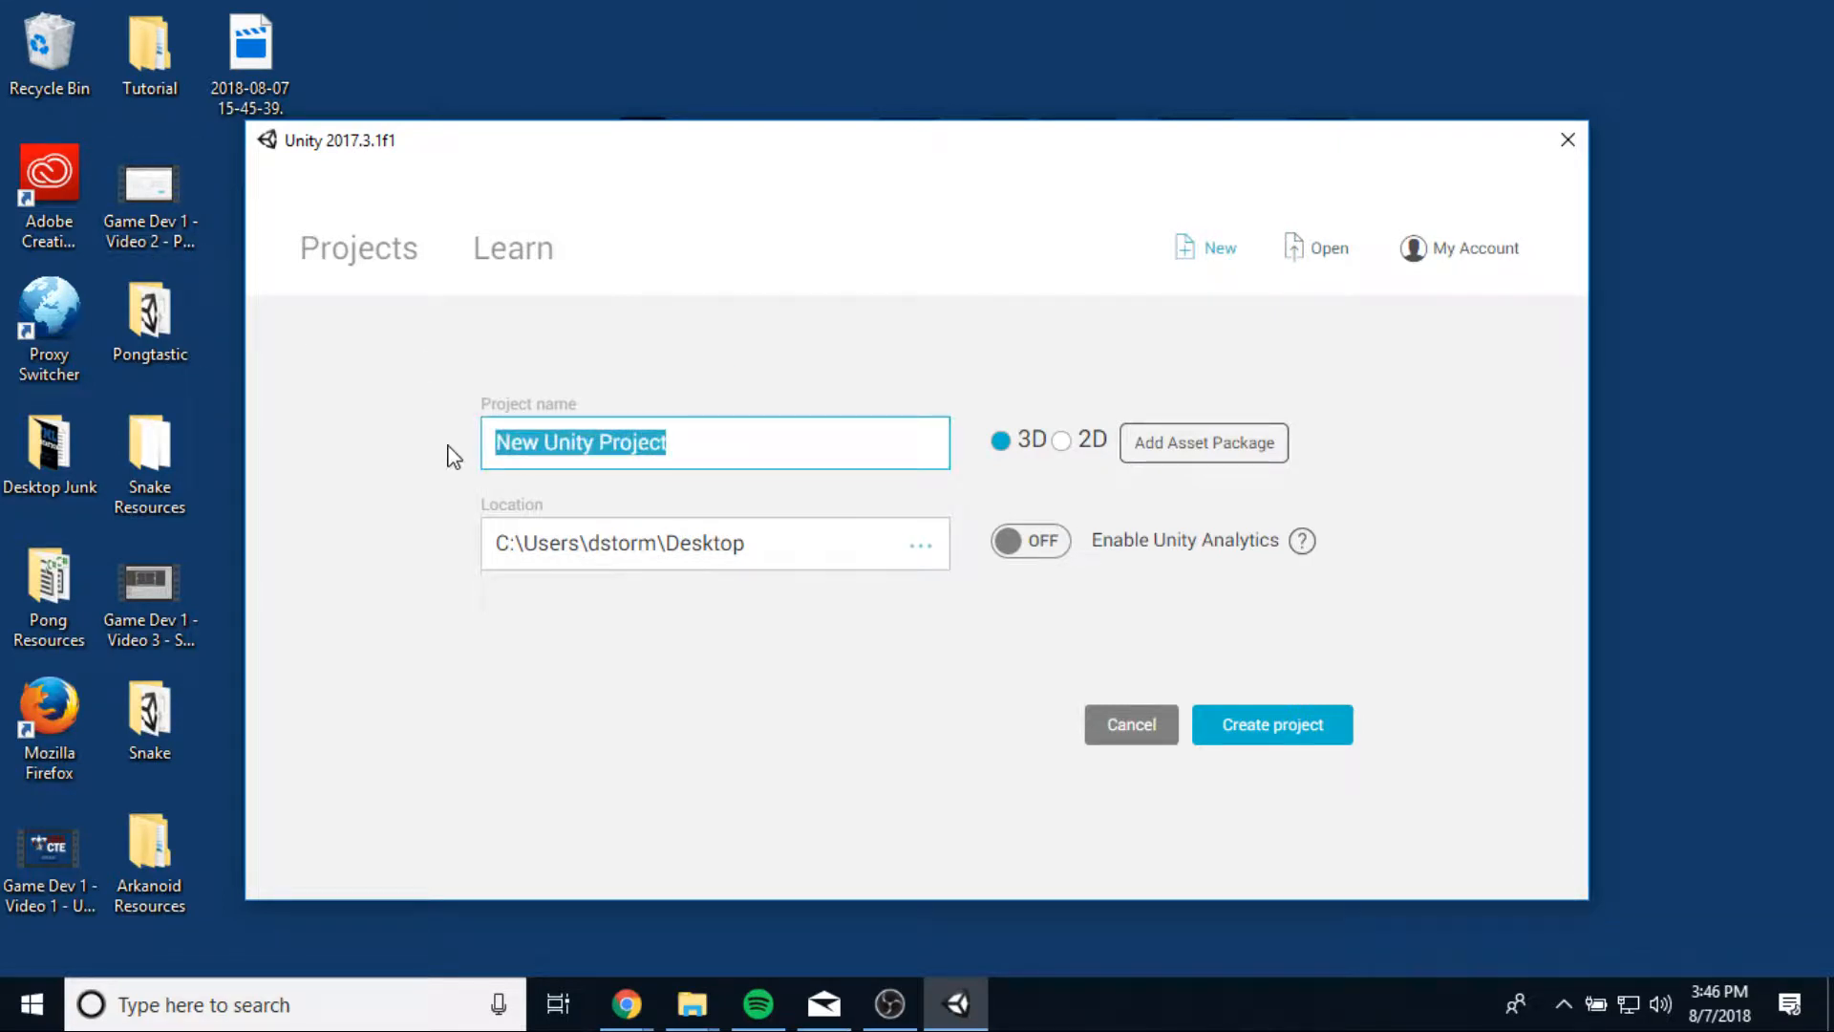
{"action": "type", "text": "Arkanoid"}
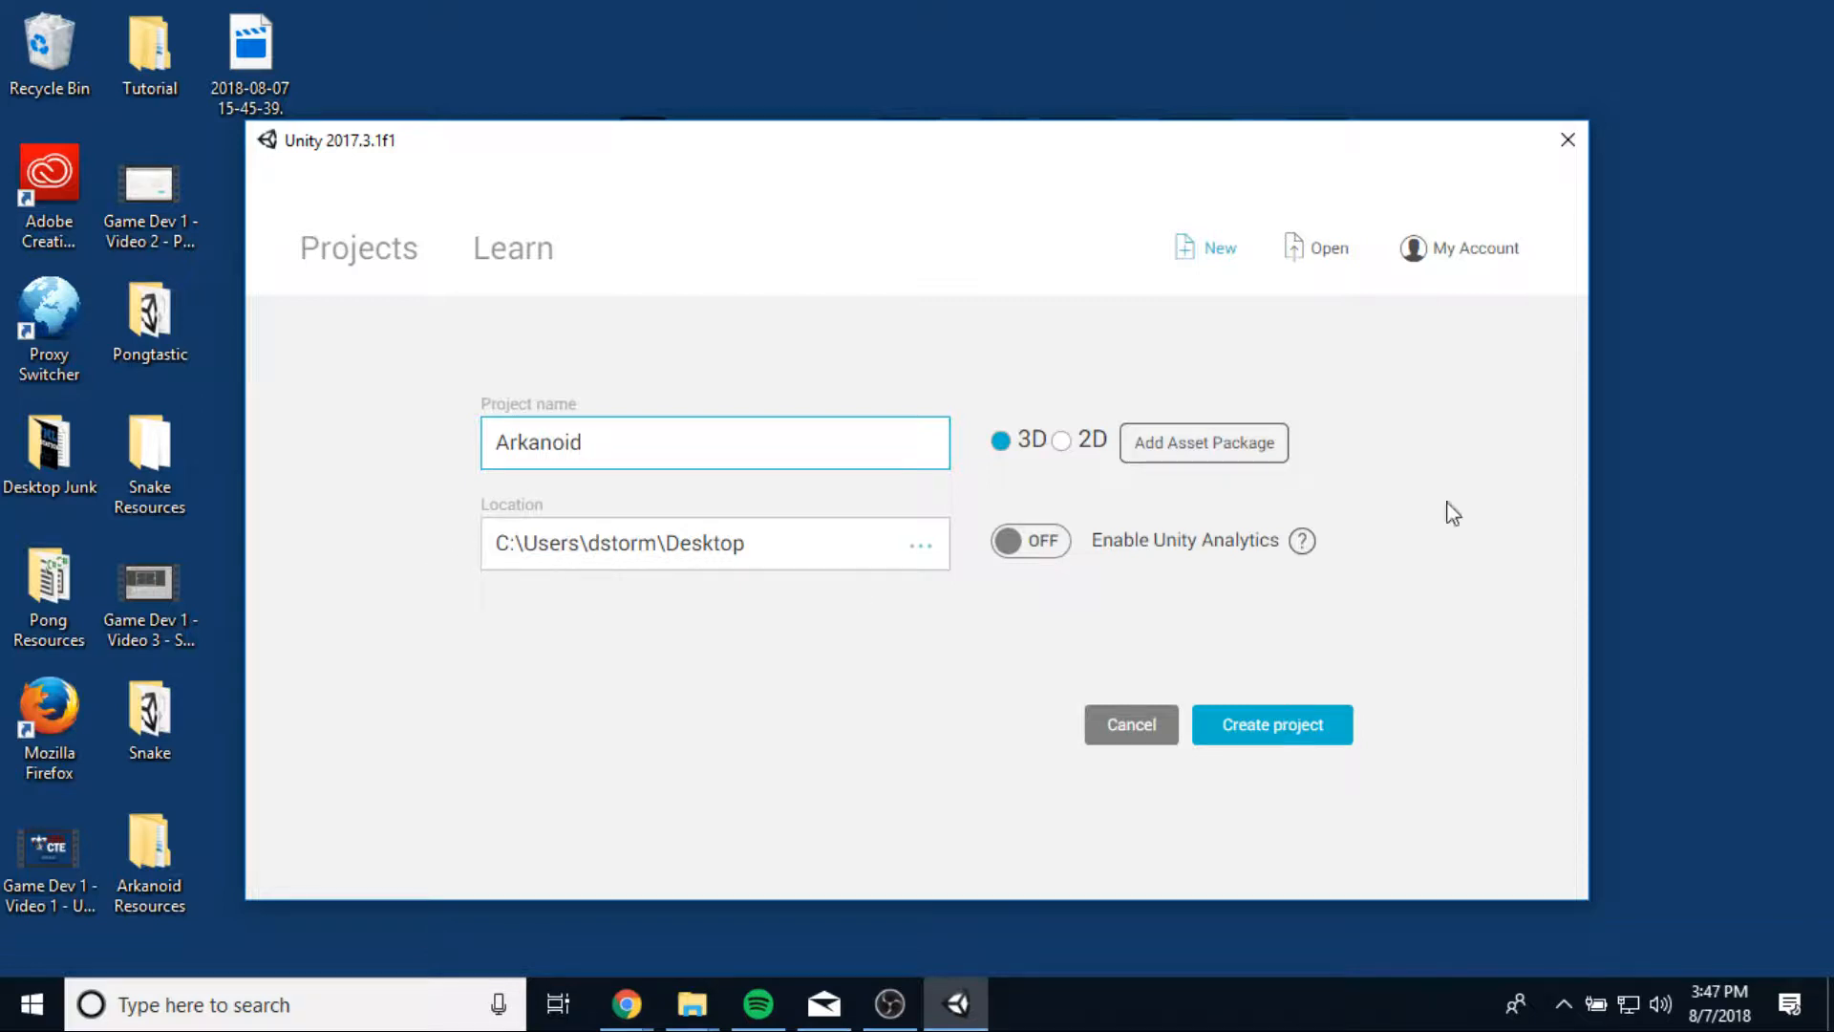
{"action": "left_click", "coordinate": [1065, 444]}
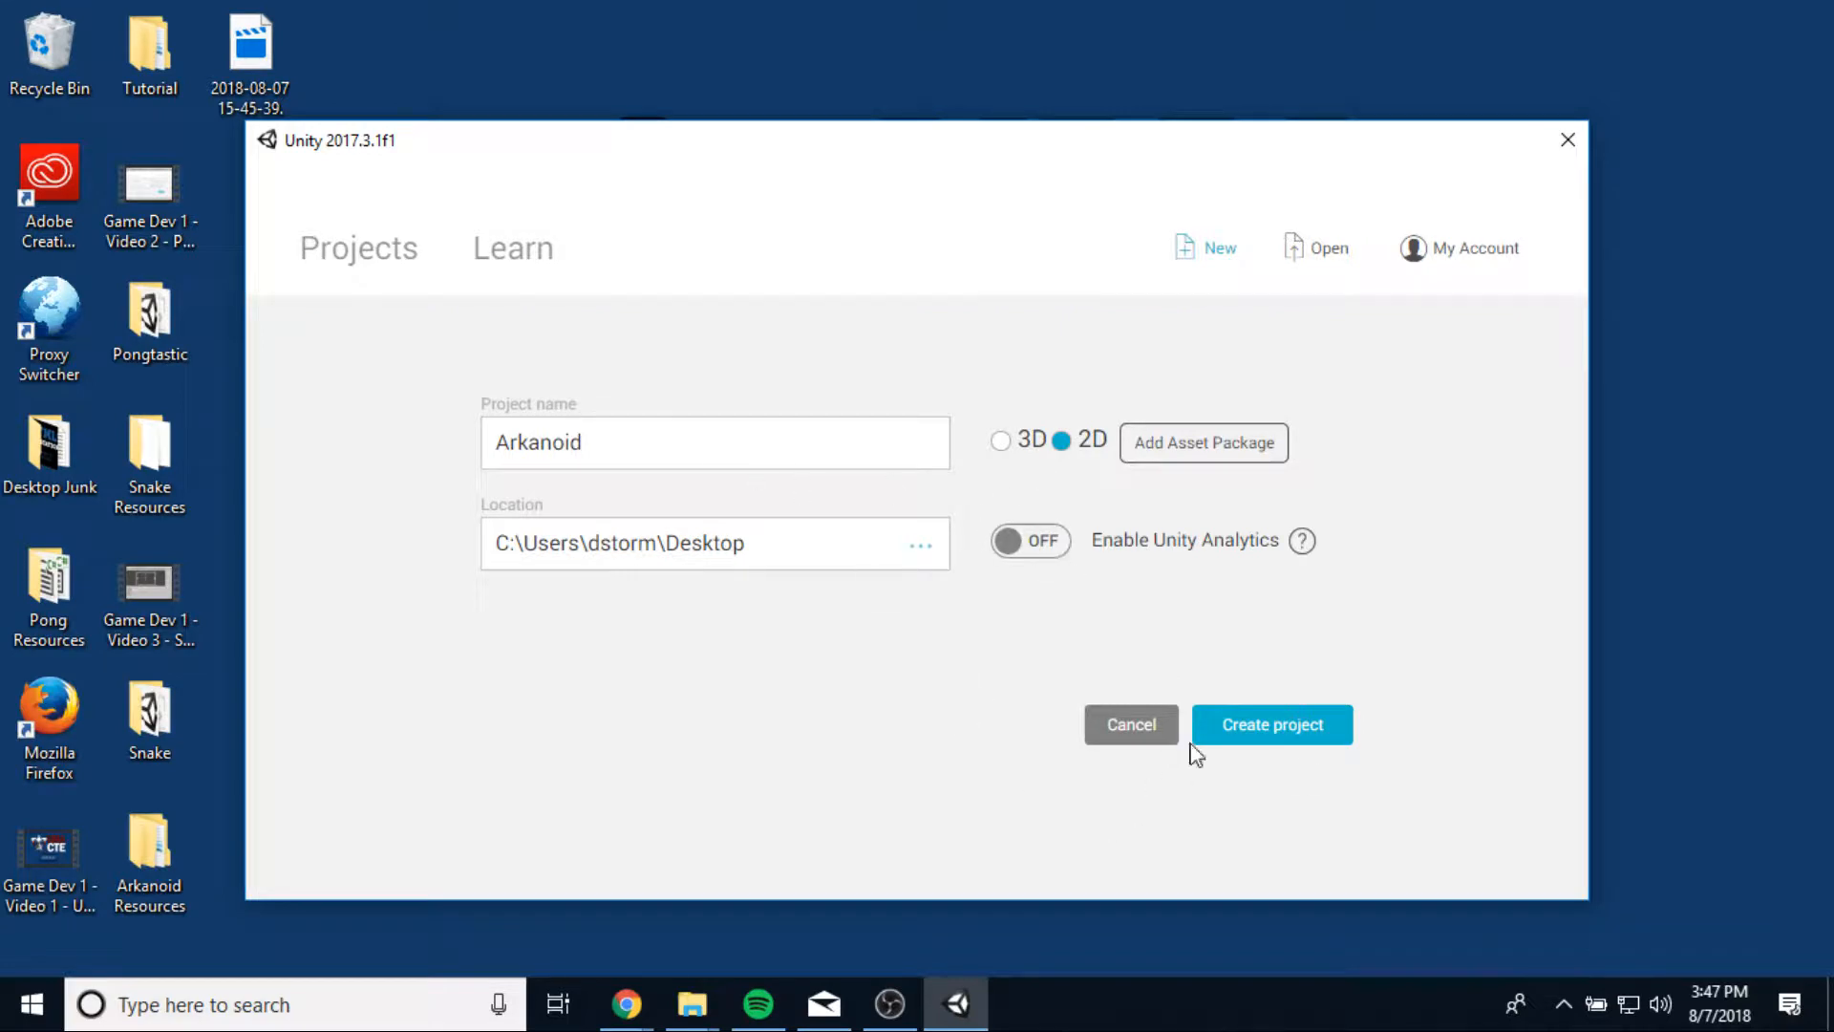
{"action": "left_click", "coordinate": [1281, 741]}
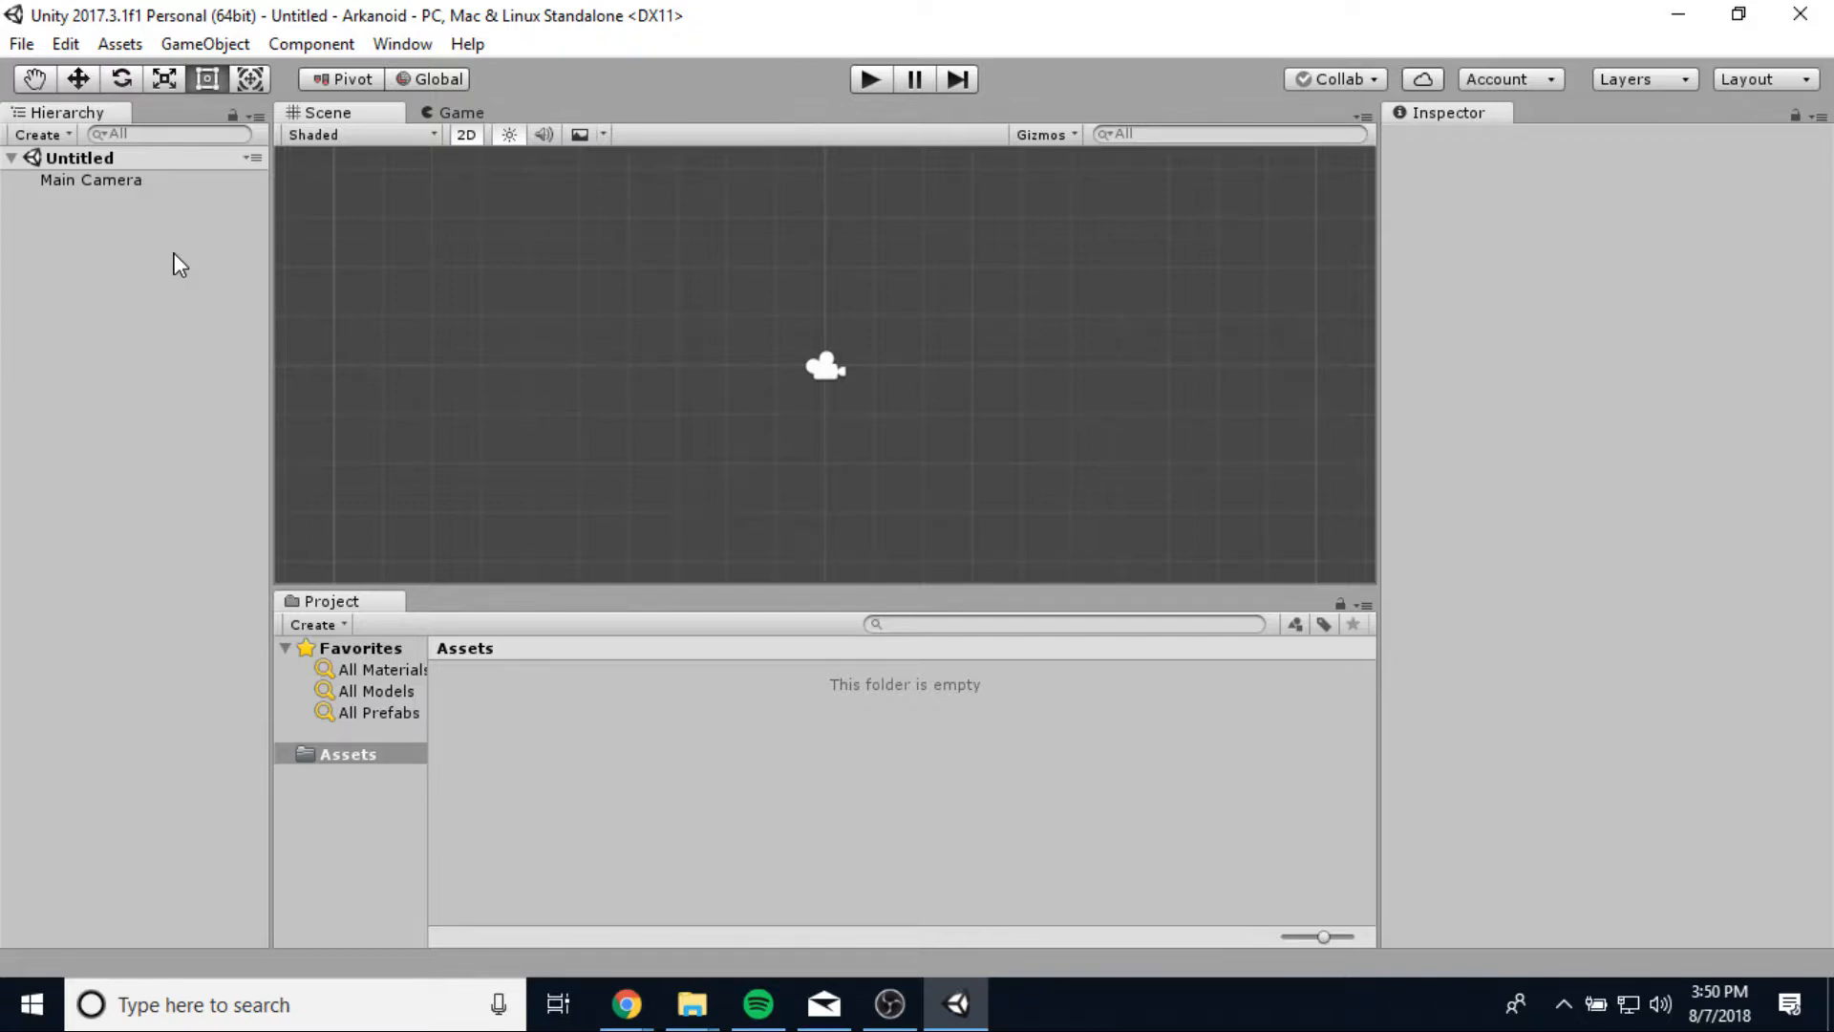
Create a folder named Scenes inside the project's Assets folder.
{"action": "scroll", "coordinate": [950, 497], "scroll_direction": "down", "scroll_amount": 5}
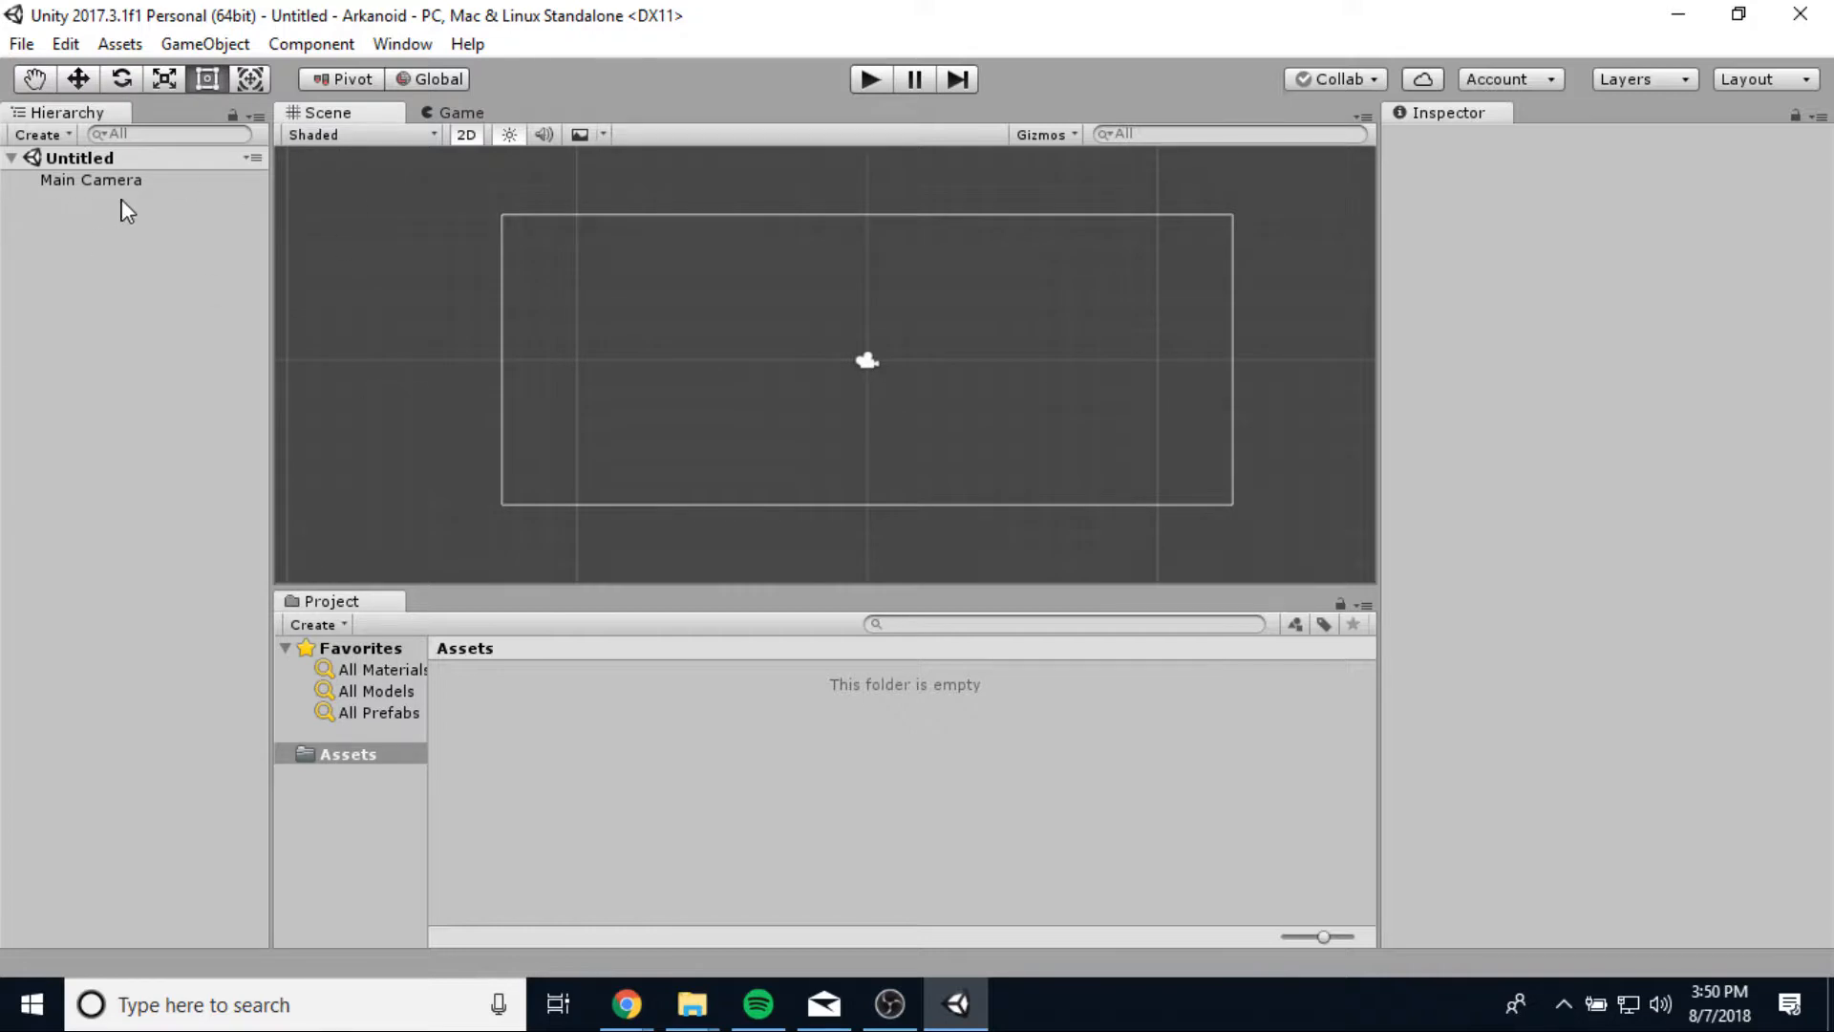
{"action": "right_click", "coordinate": [349, 755]}
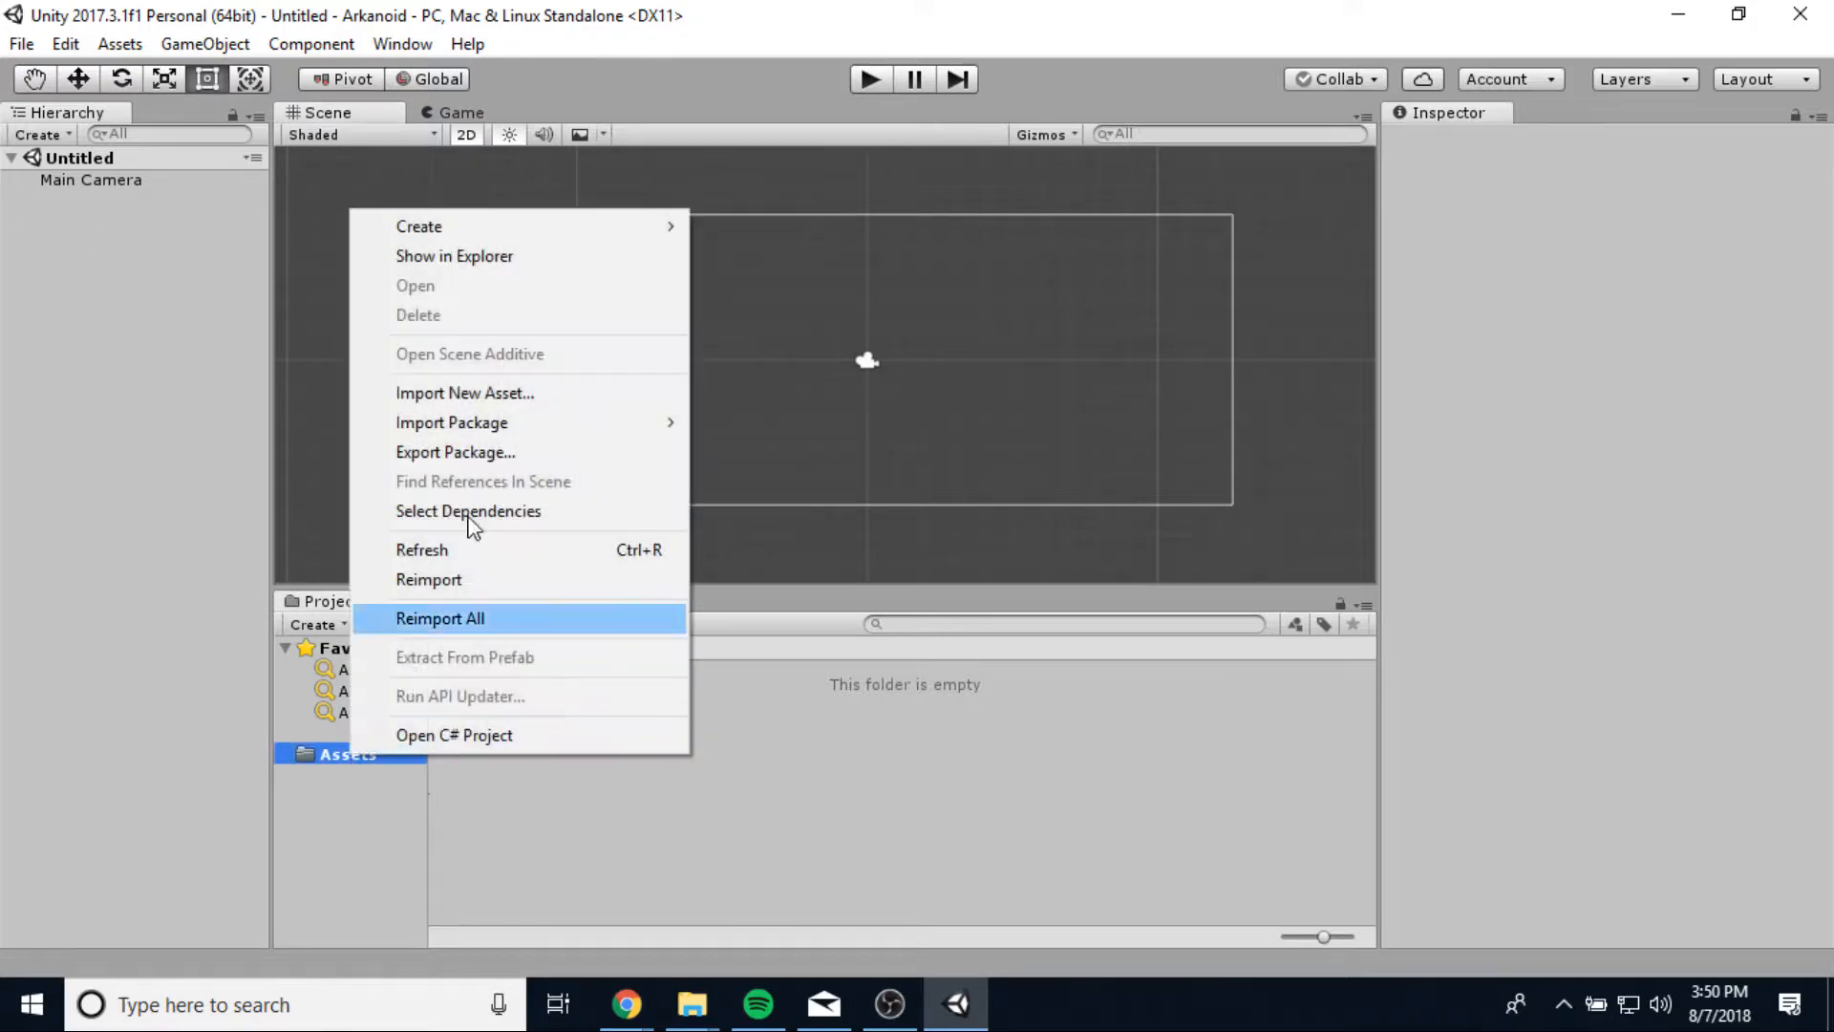
{"action": "mouse_move", "coordinate": [573, 227]}
{"action": "left_click", "coordinate": [752, 110]}
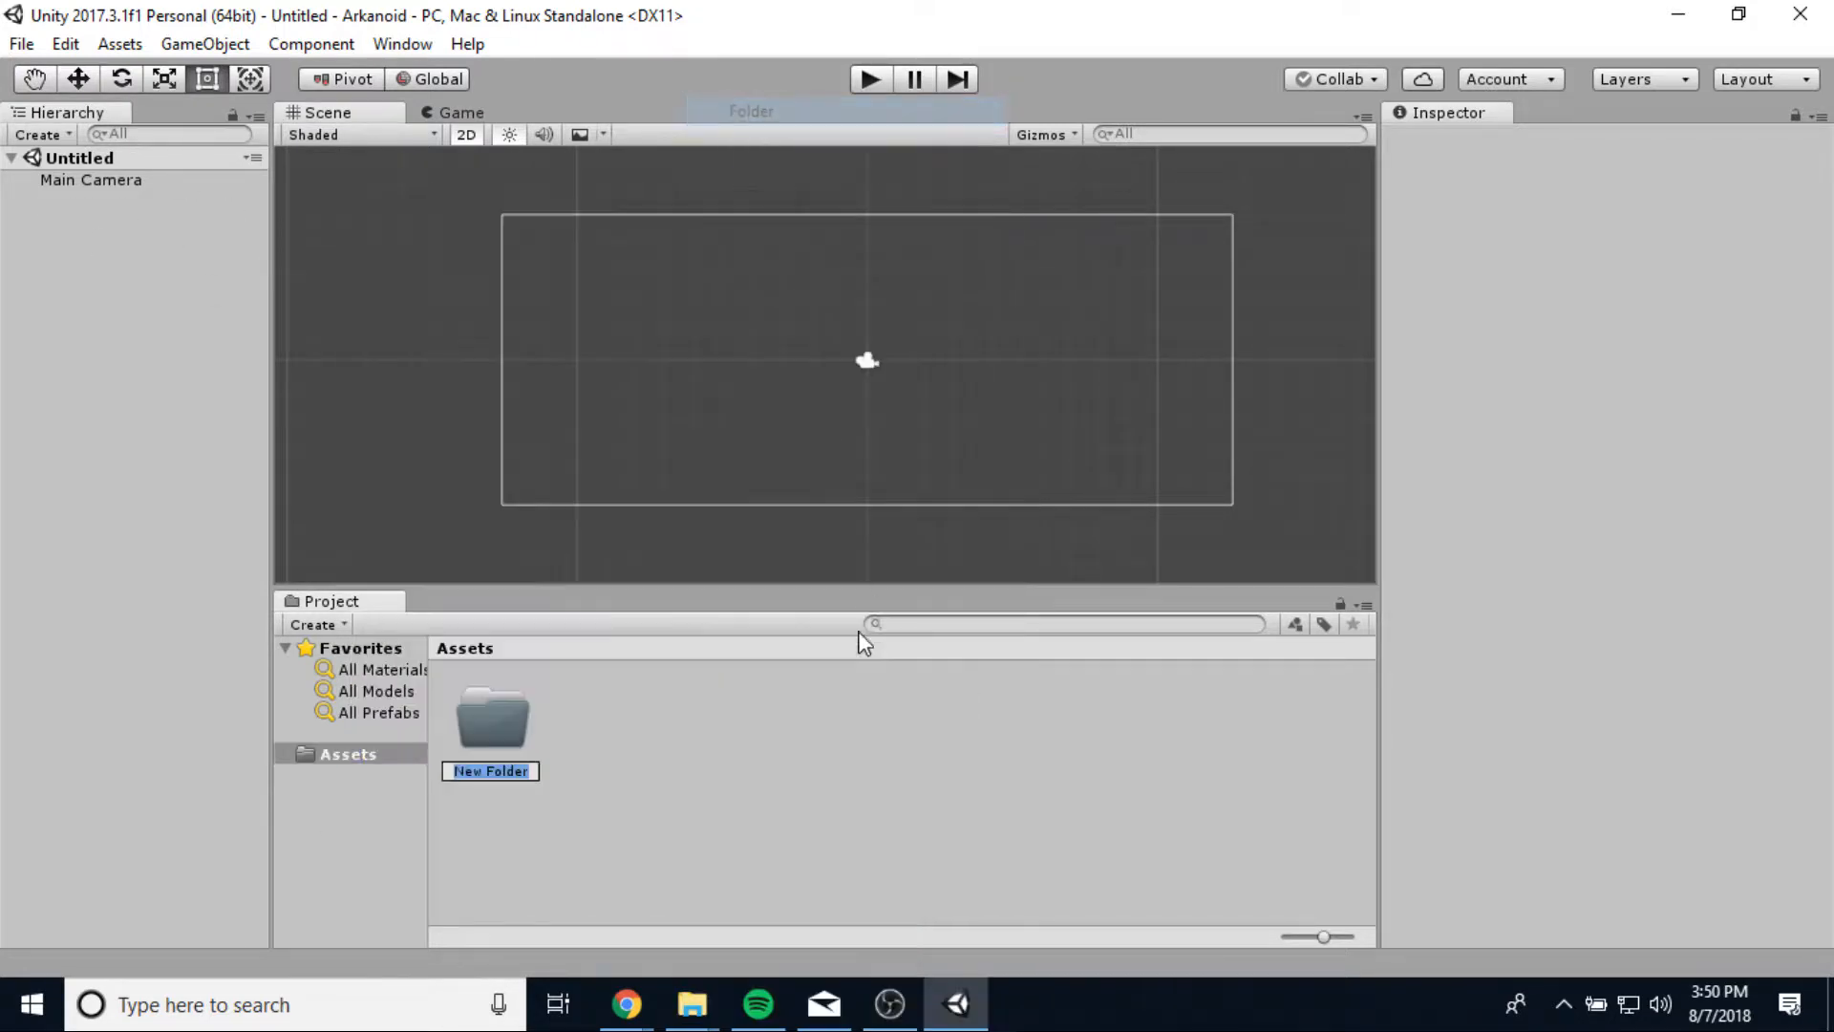
{"action": "type", "text": "Scenes"}
{"action": "key", "text": "Return"}
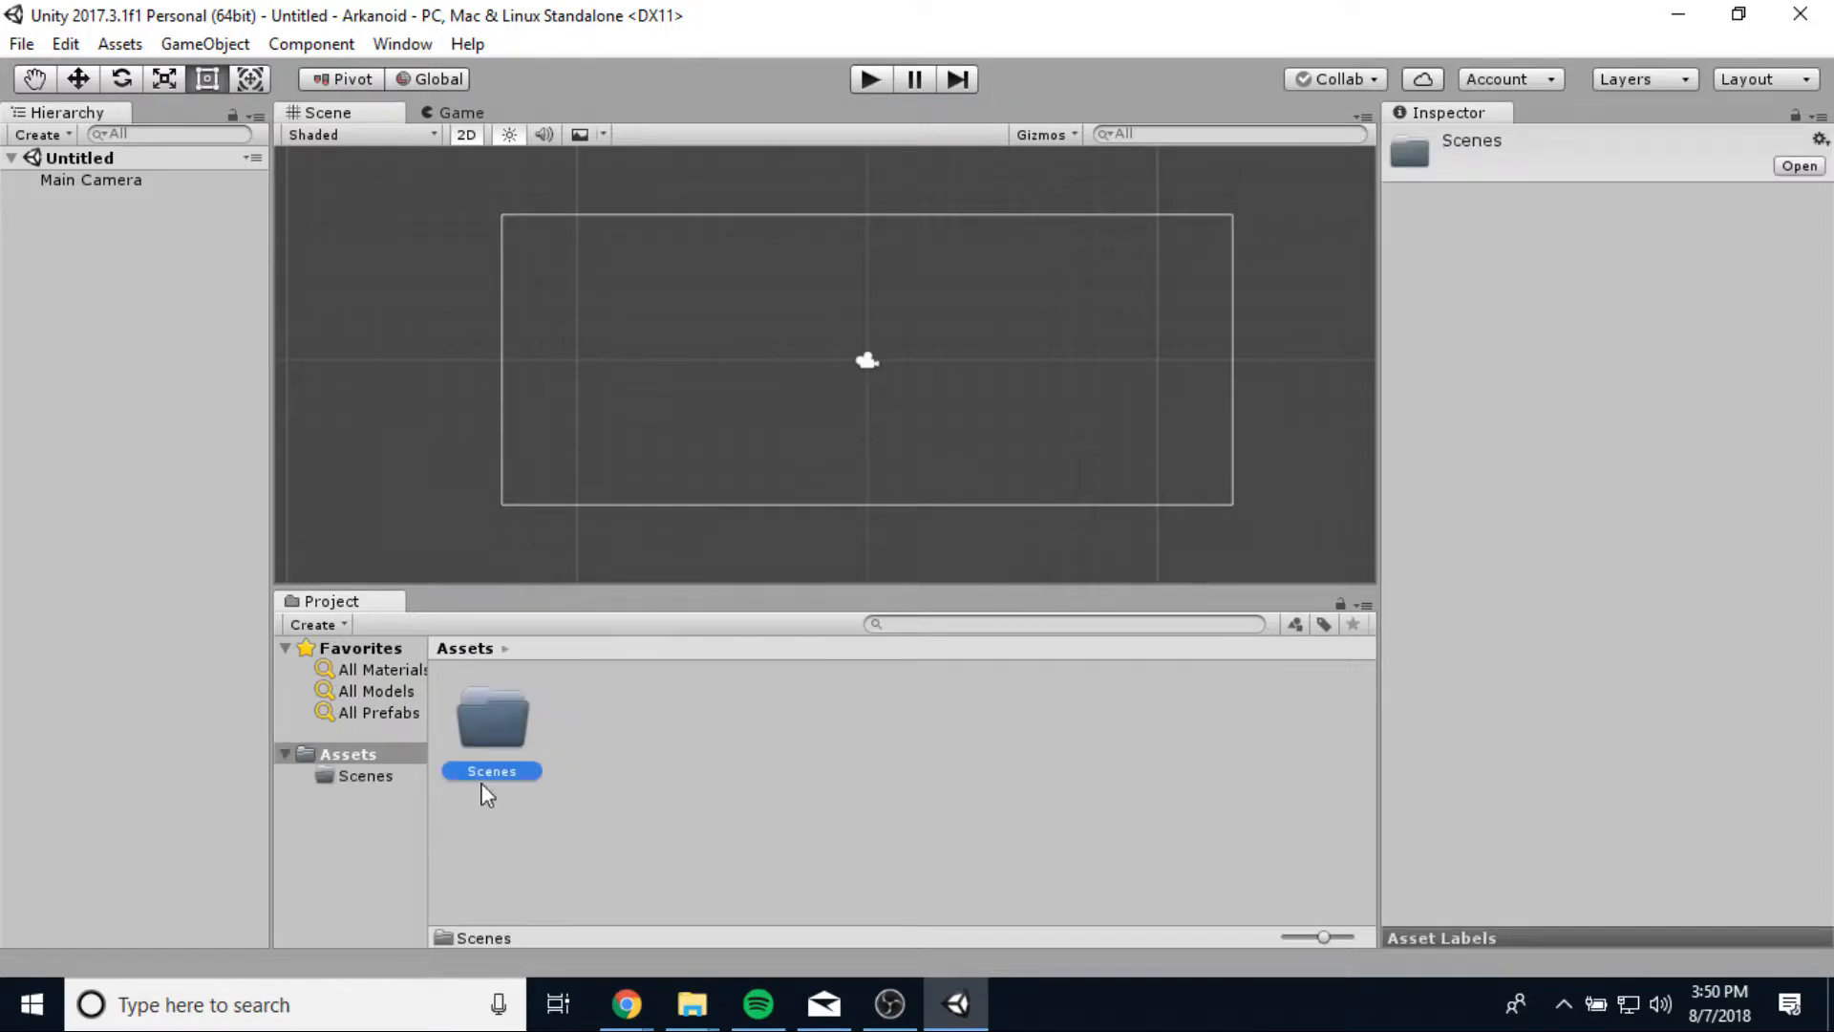
Add a folder named Scripts inside the project's Assets folder.
{"action": "right_click", "coordinate": [353, 764]}
{"action": "mouse_move", "coordinate": [477, 226]}
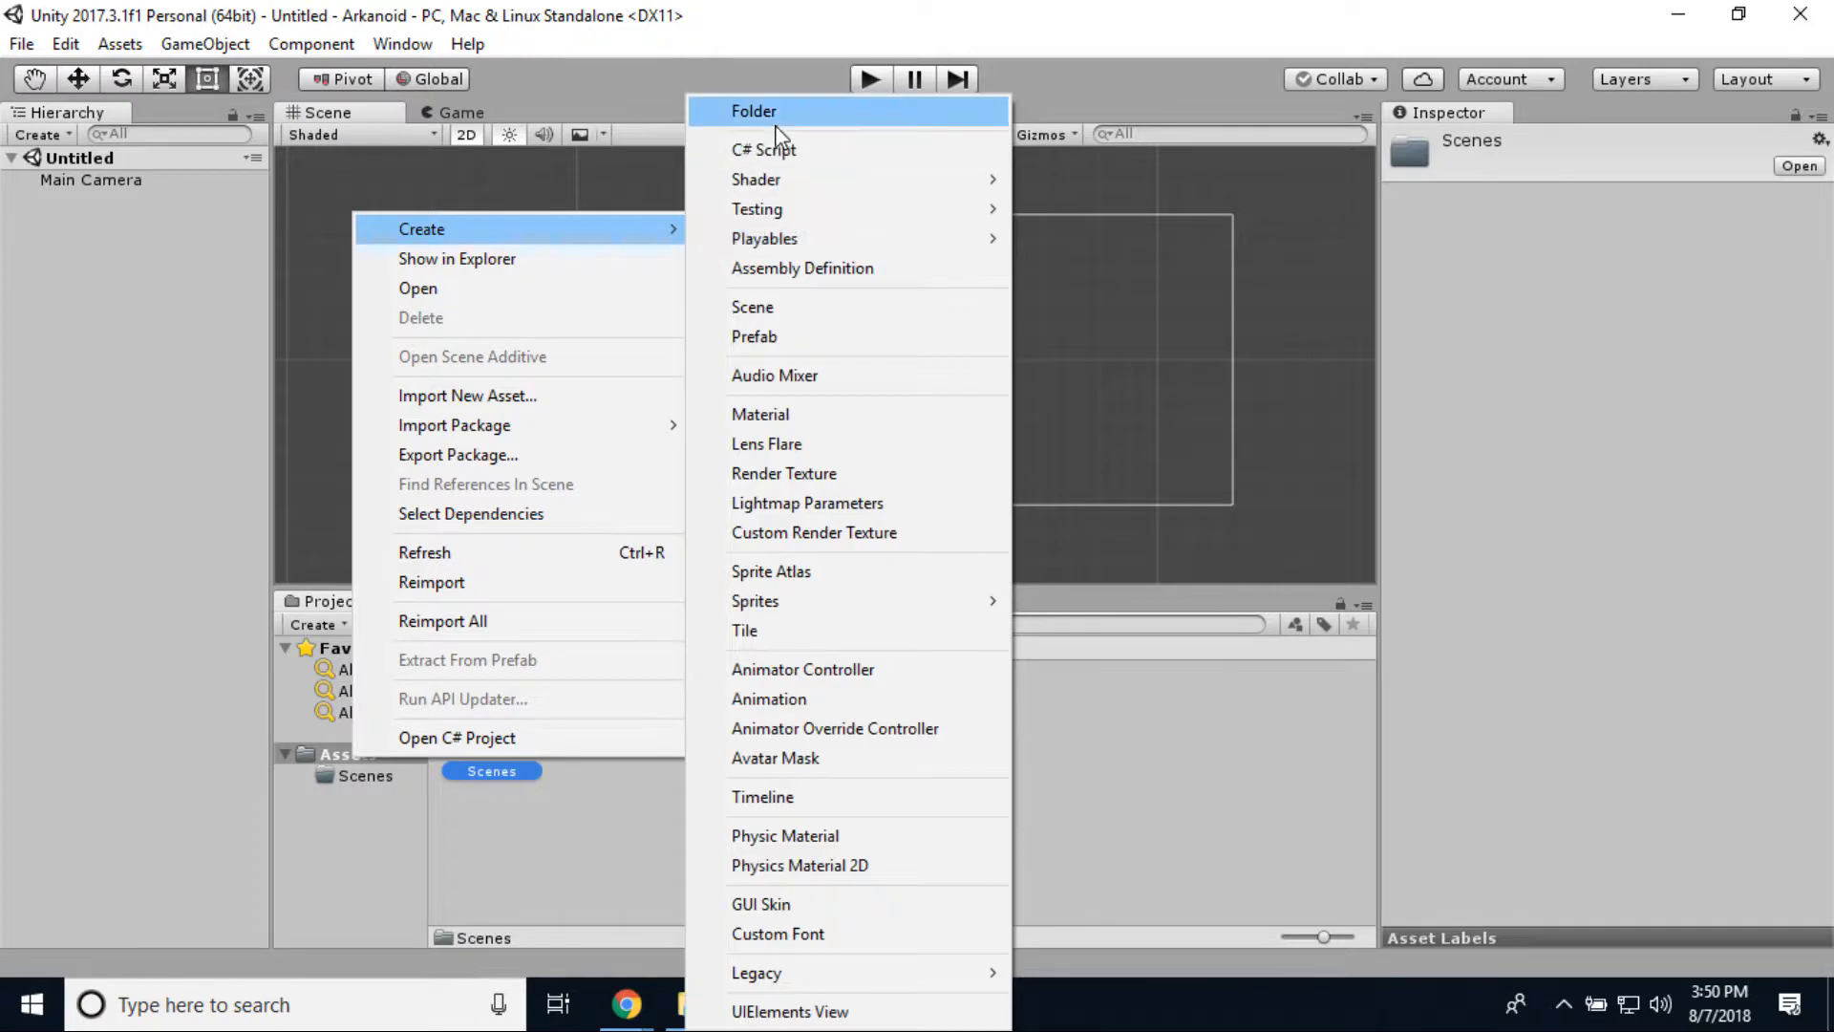
{"action": "left_click", "coordinate": [755, 111]}
{"action": "type", "text": "Scripts"}
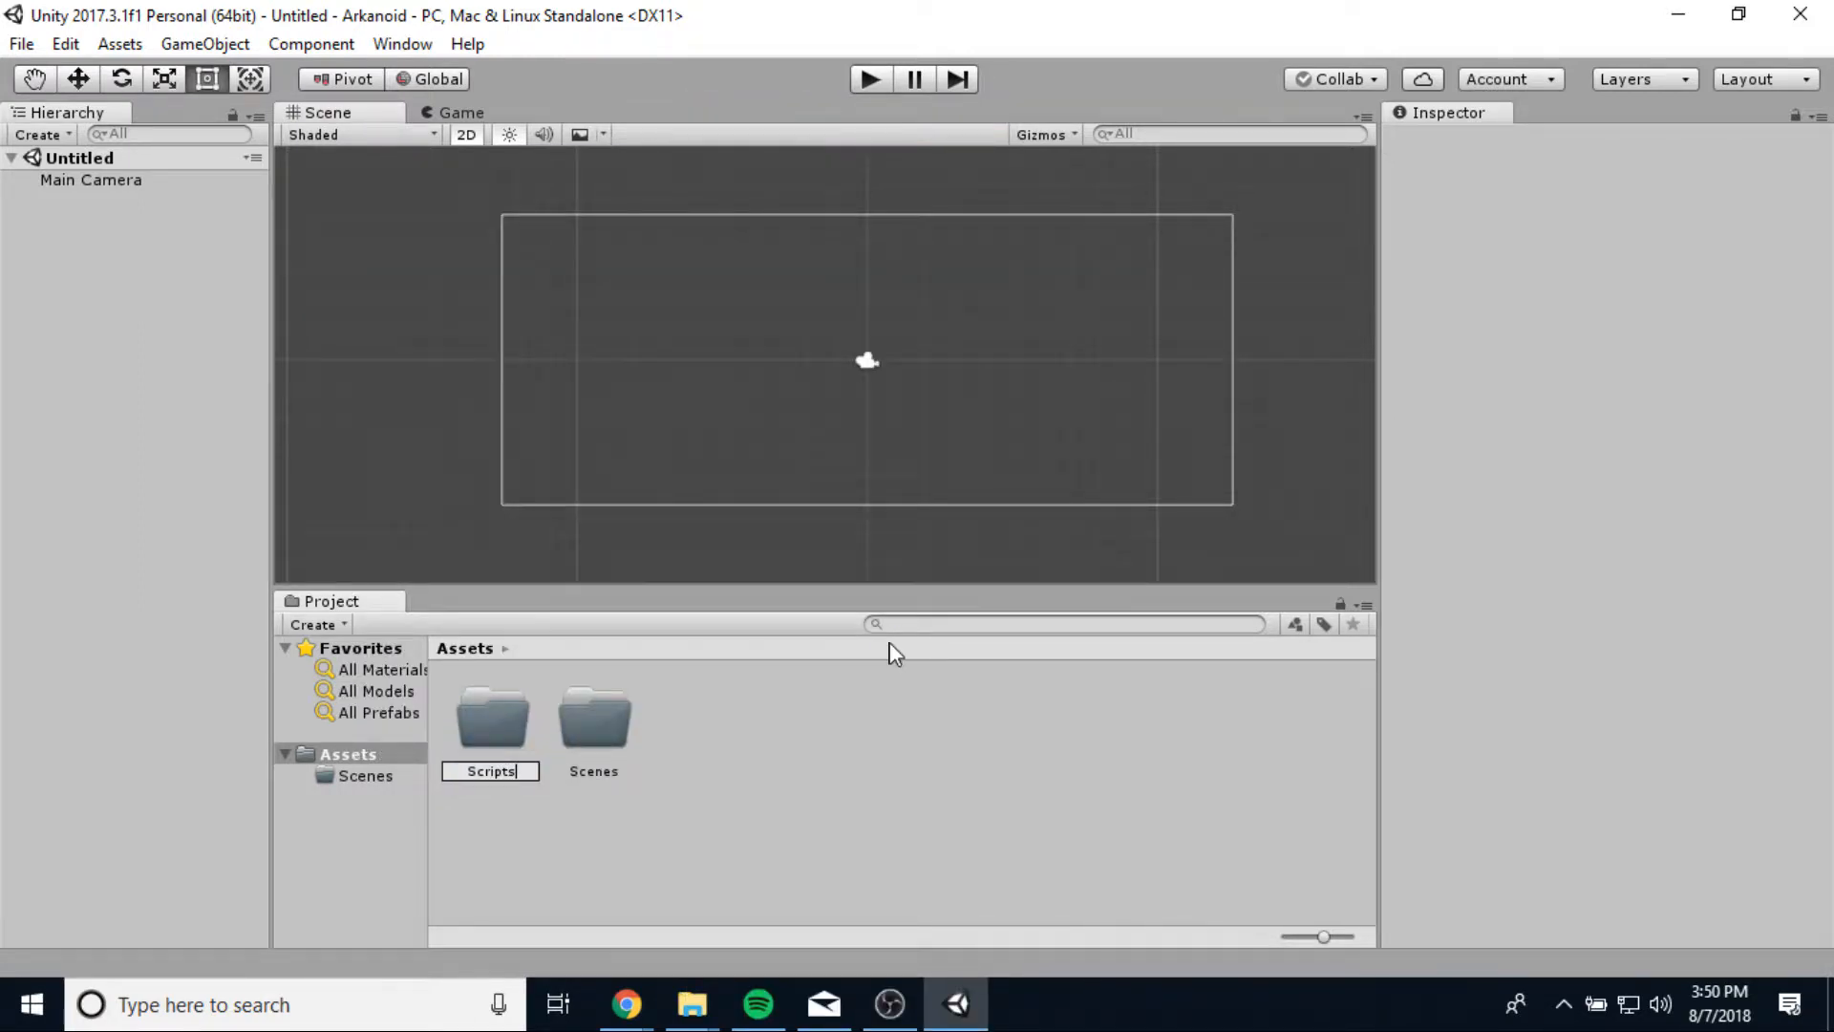
{"action": "key", "text": "Return"}
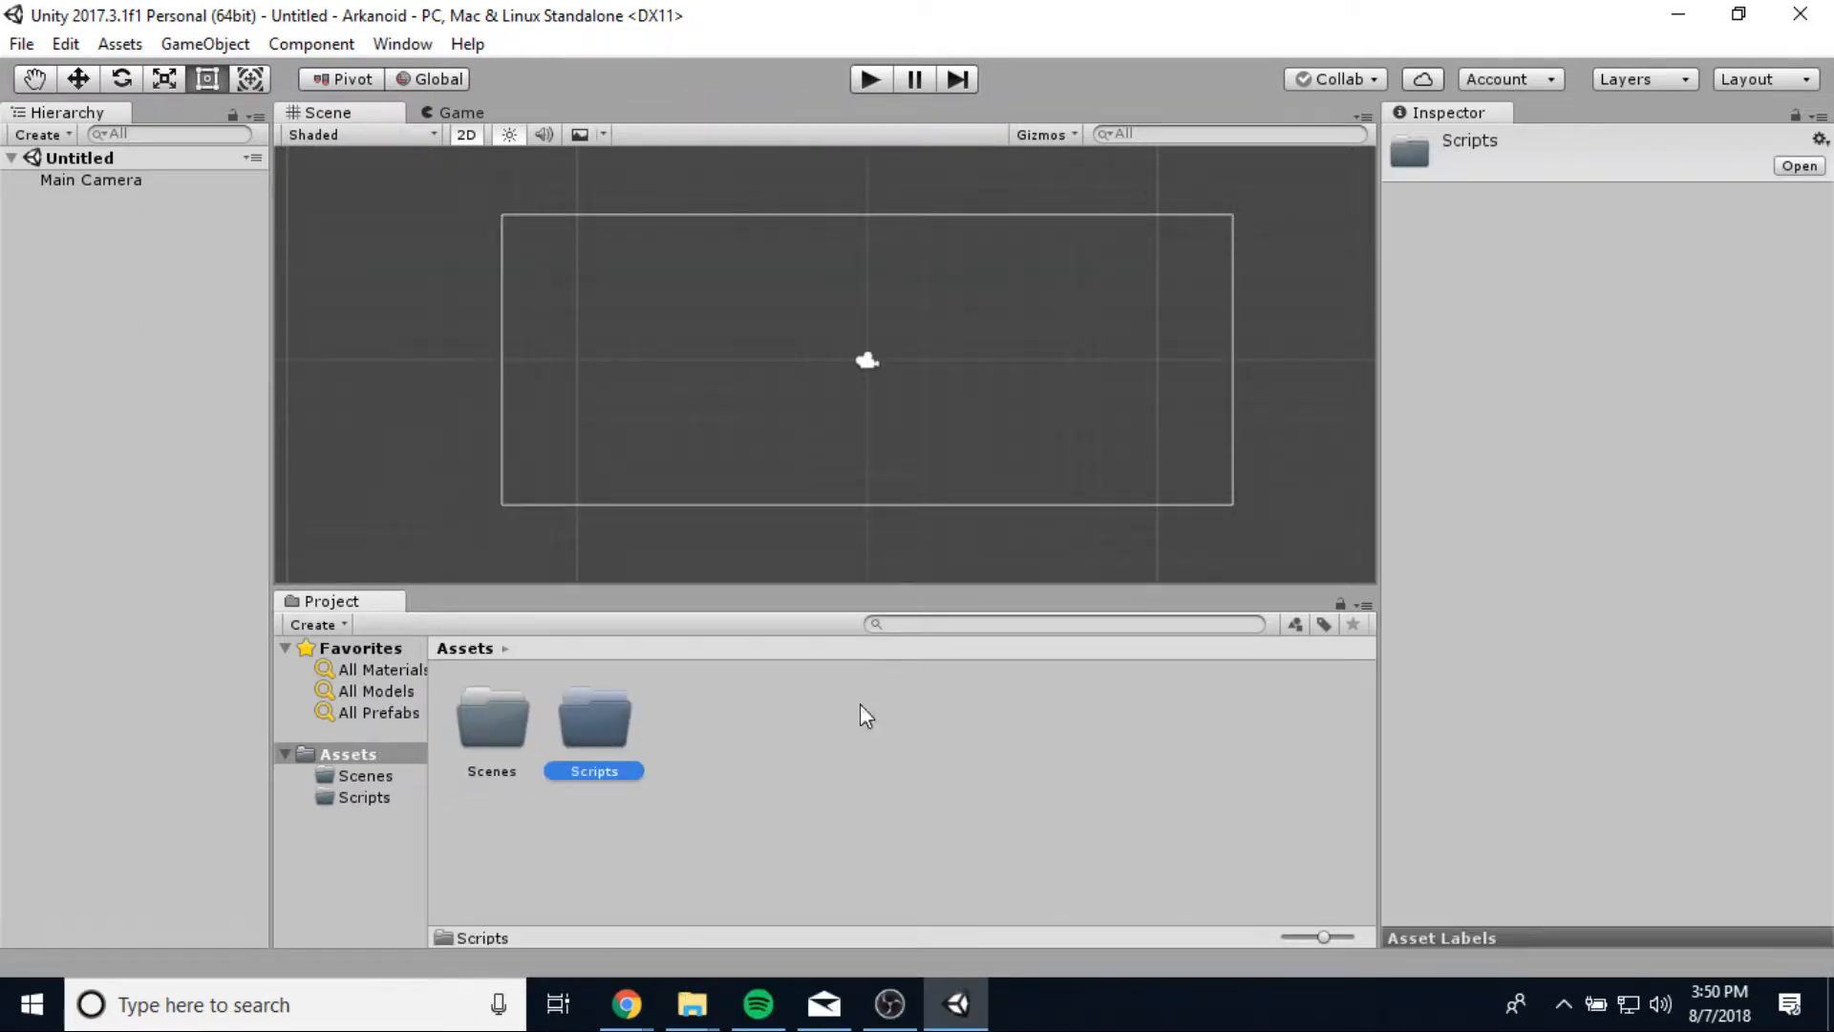
Add a folder named Sprites inside the project's Assets folder.
{"action": "right_click", "coordinate": [340, 755]}
{"action": "mouse_move", "coordinate": [442, 227]}
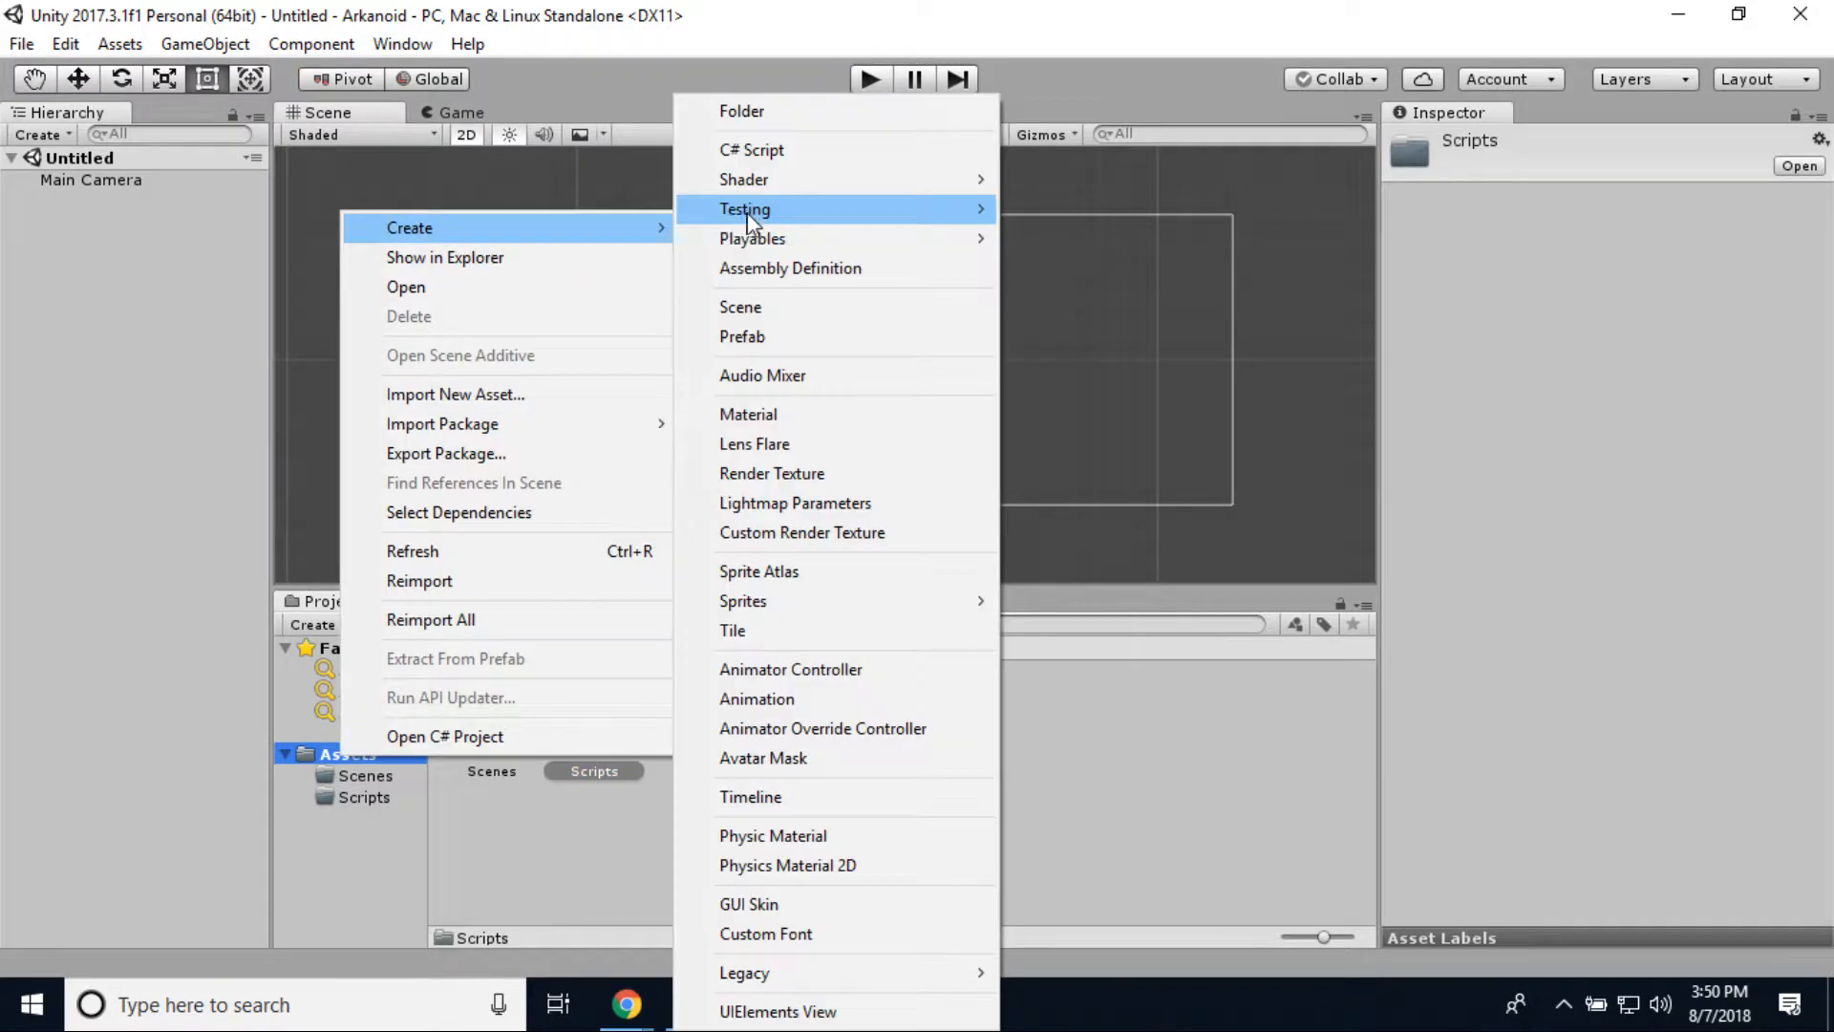
{"action": "left_click", "coordinate": [784, 113]}
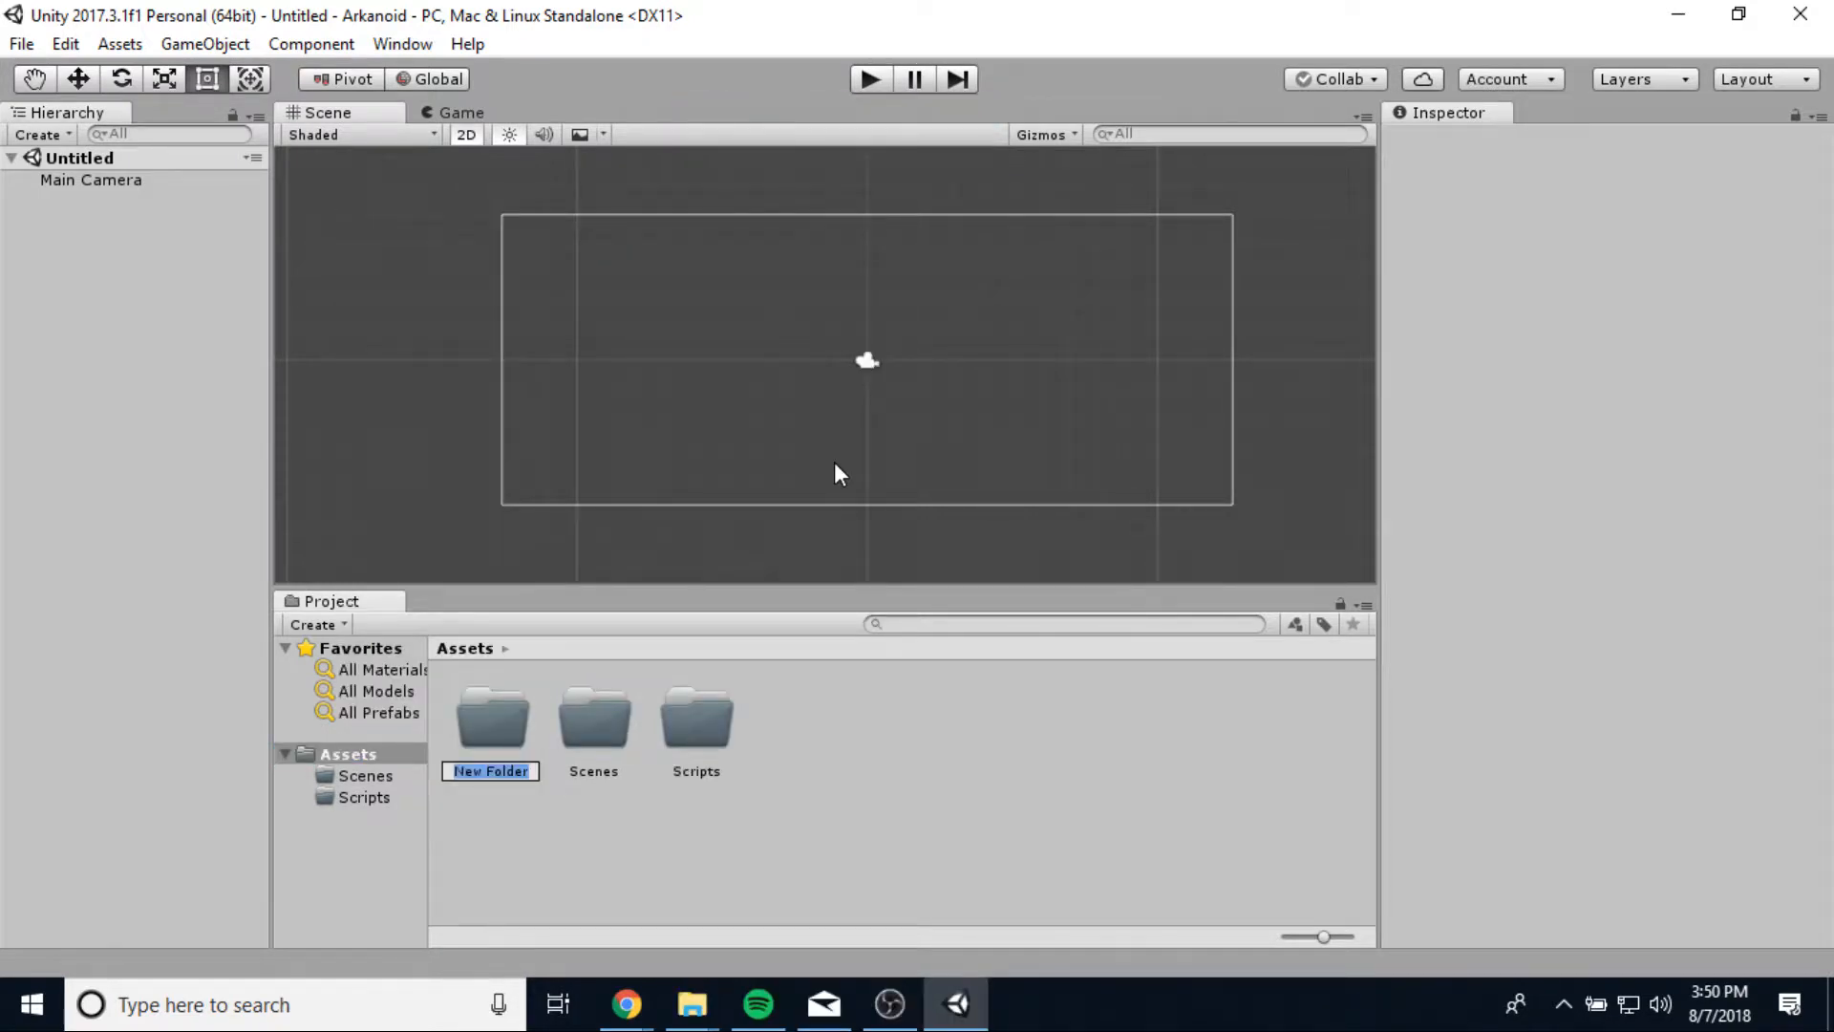
{"action": "type", "text": "Sprites"}
{"action": "key", "text": "Return"}
Add a folder named Materials inside the project's Assets folder.
{"action": "right_click", "coordinate": [348, 755]}
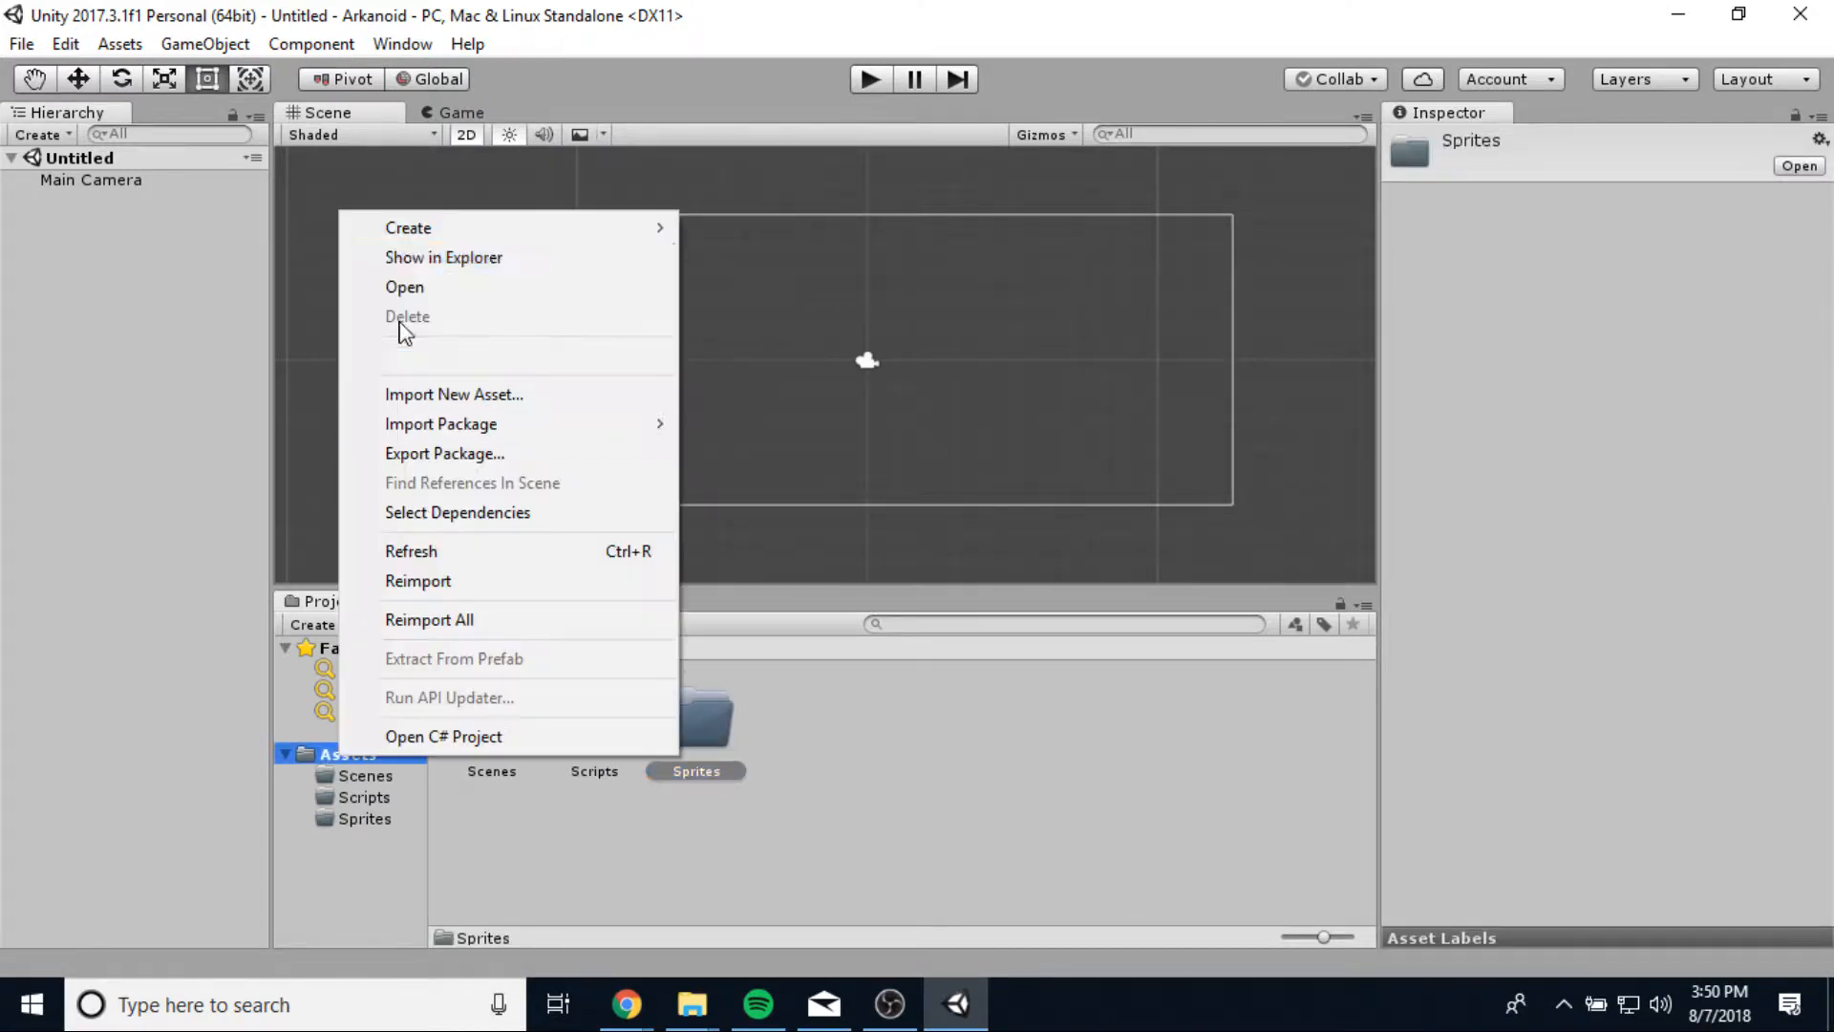
{"action": "mouse_move", "coordinate": [411, 228]}
{"action": "left_click", "coordinate": [822, 113]}
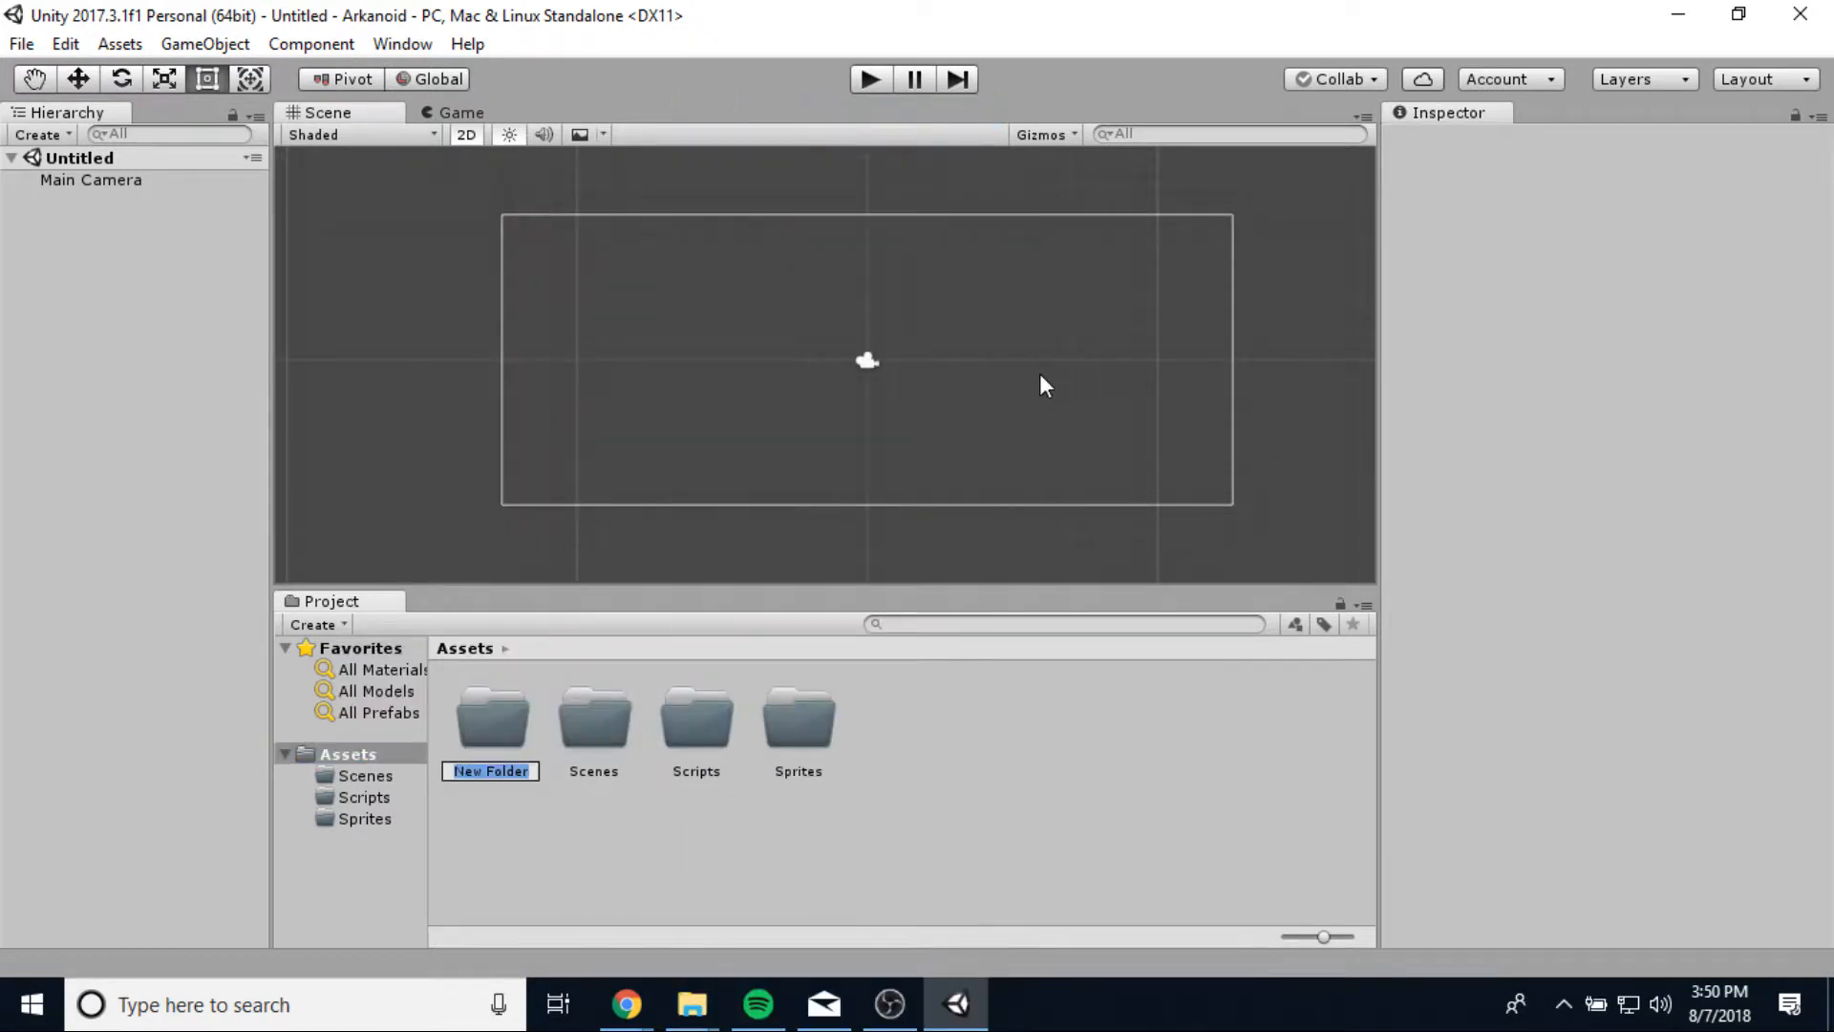
{"action": "type", "text": "Materials"}
{"action": "left_click", "coordinate": [1032, 903]}
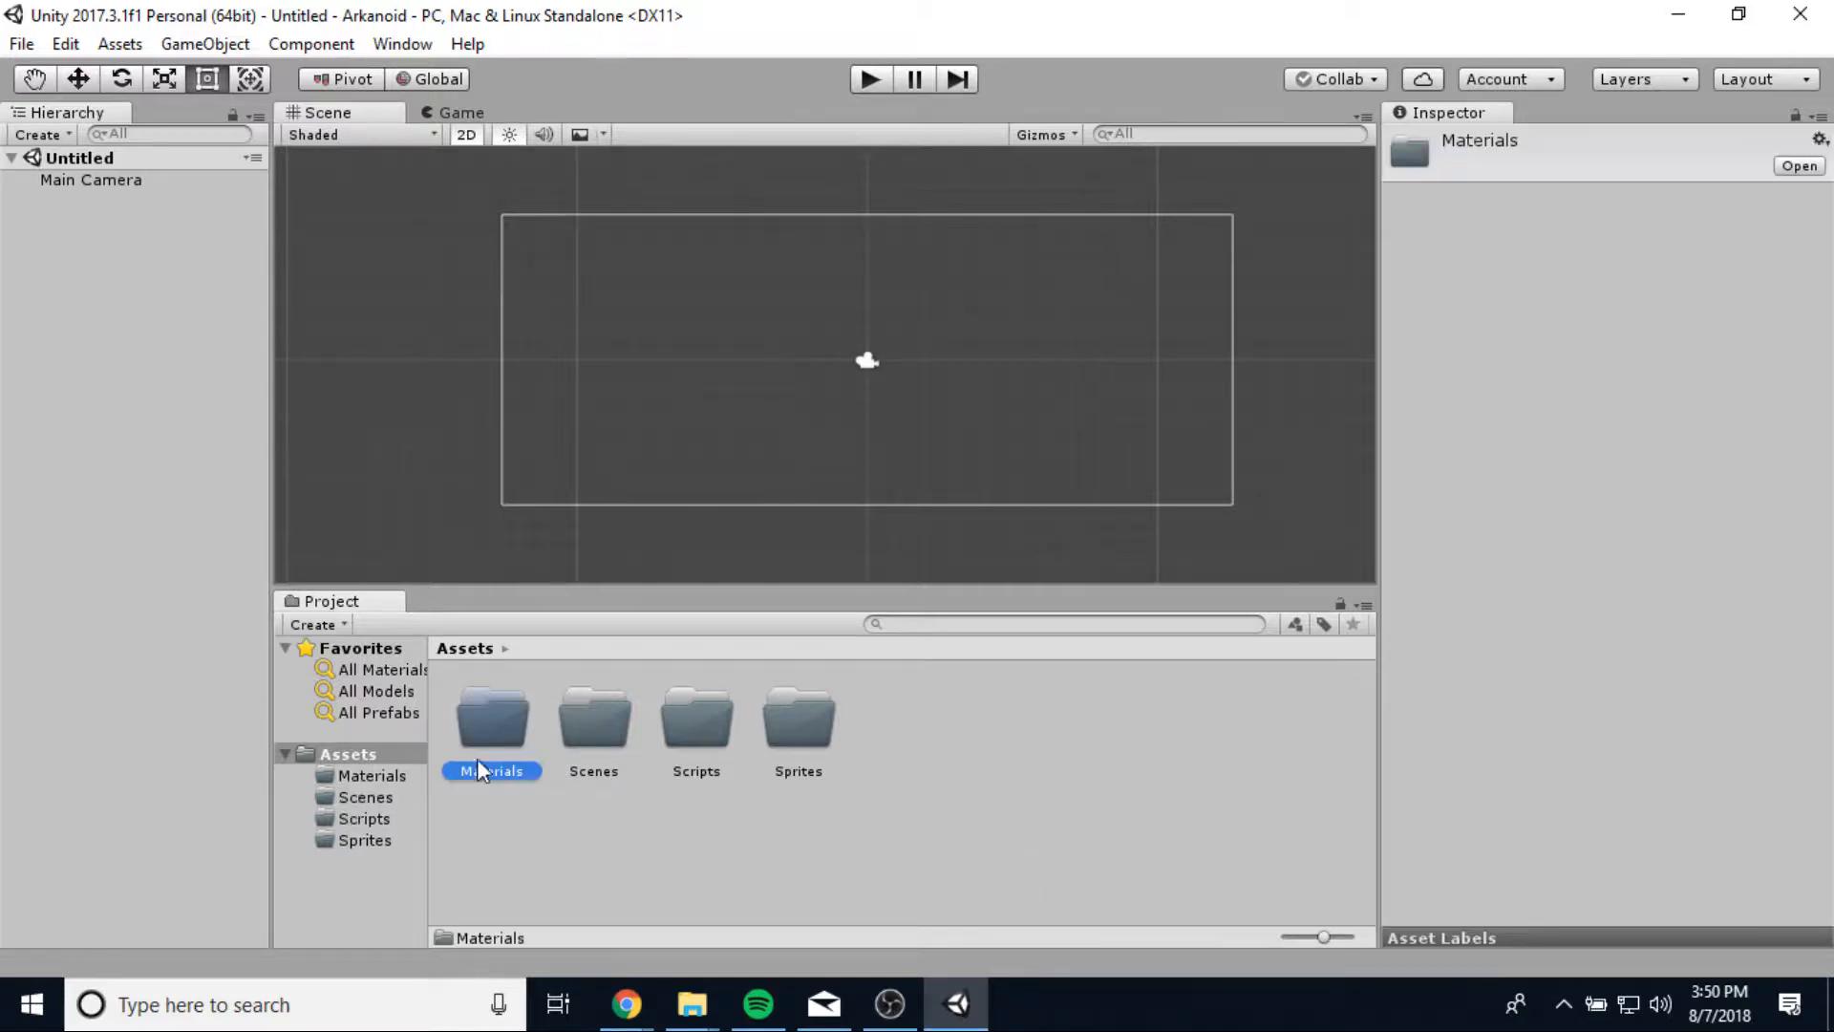
Import all images from ball.png to racket.png in the desktop's Arkanoid Resources > Sprites folder into the project's Sprites folder.
{"action": "left_click", "coordinate": [823, 730]}
{"action": "double_click", "coordinate": [820, 718]}
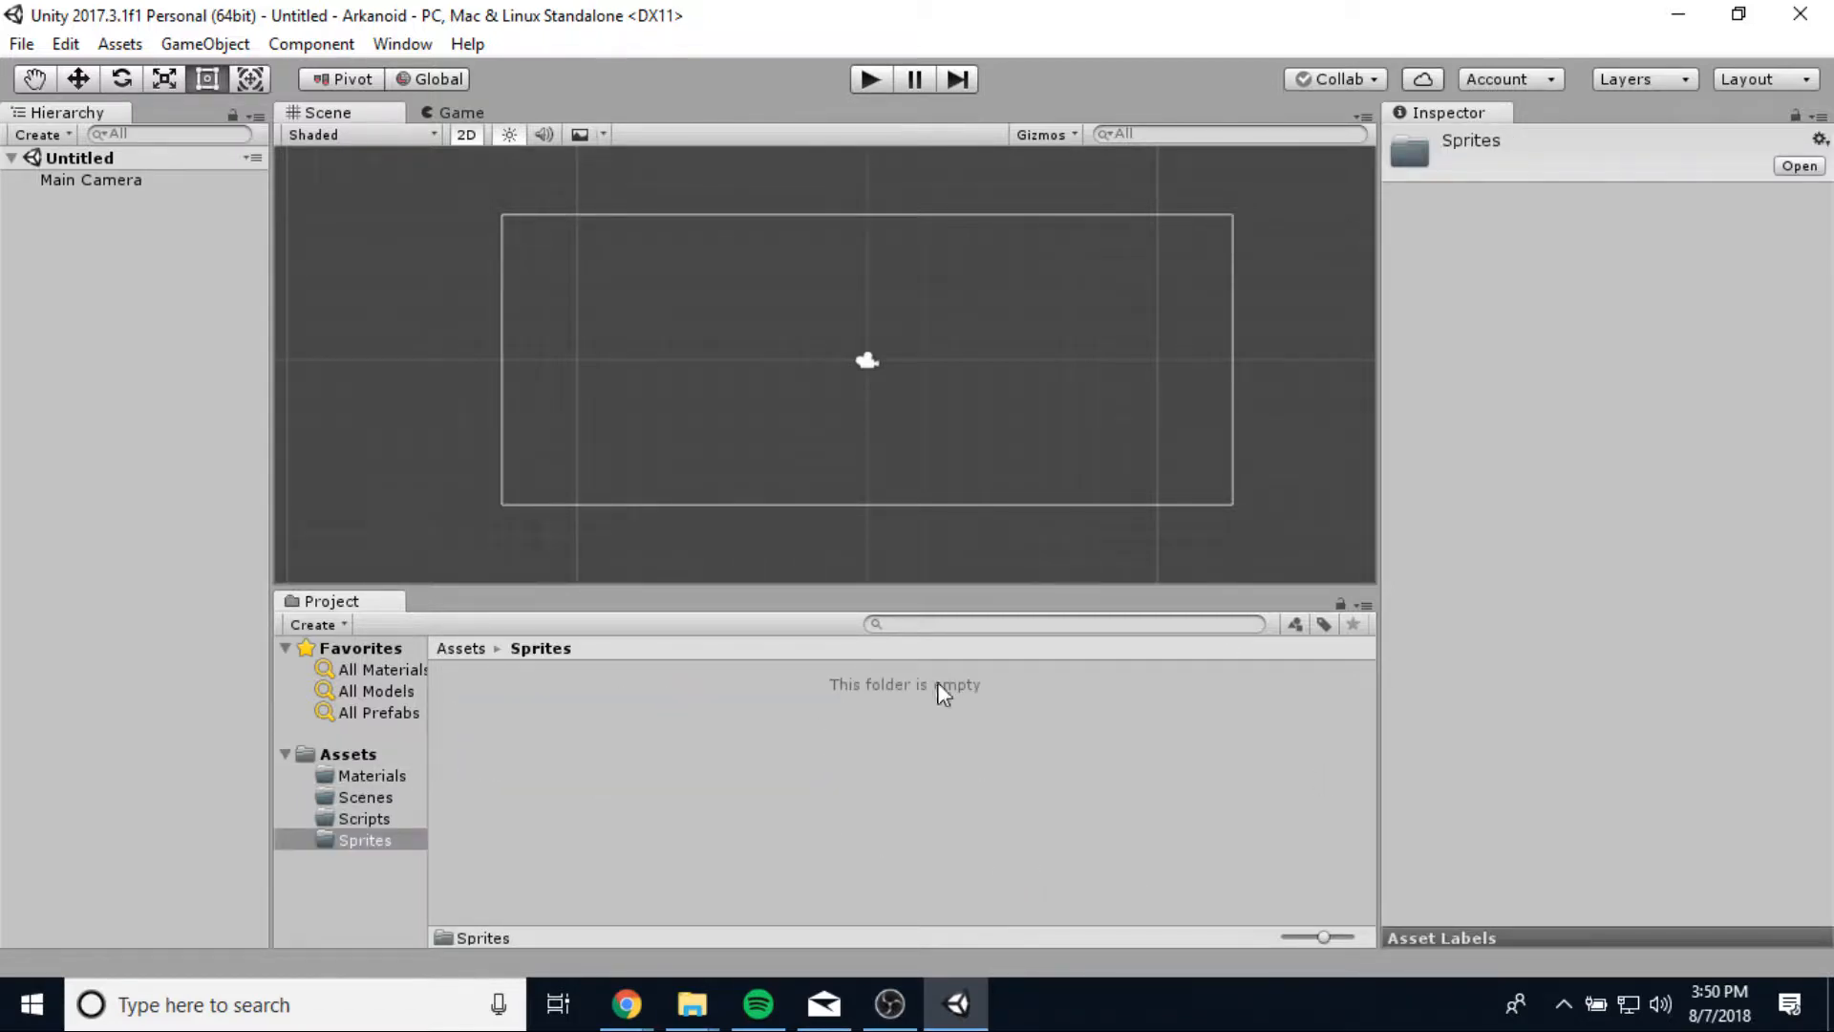
{"action": "right_click", "coordinate": [577, 743]}
{"action": "key", "text": "Escape"}
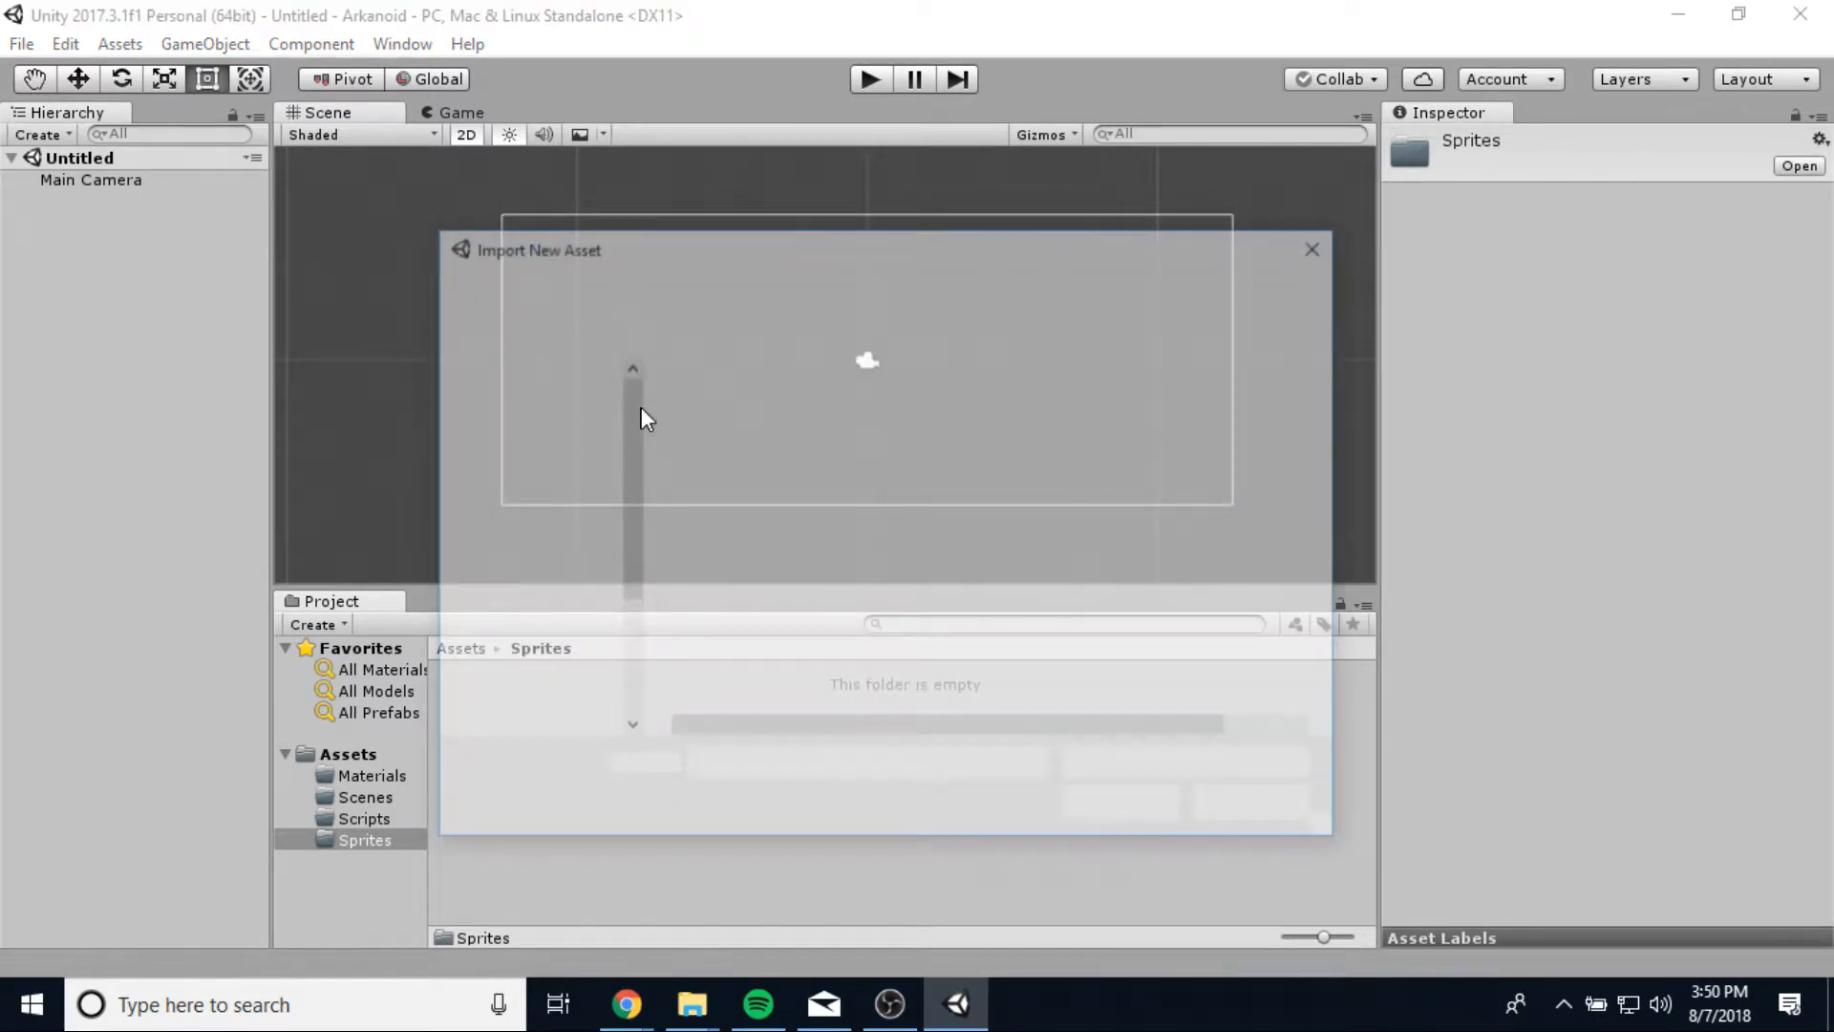
{"action": "left_click", "coordinate": [745, 441]}
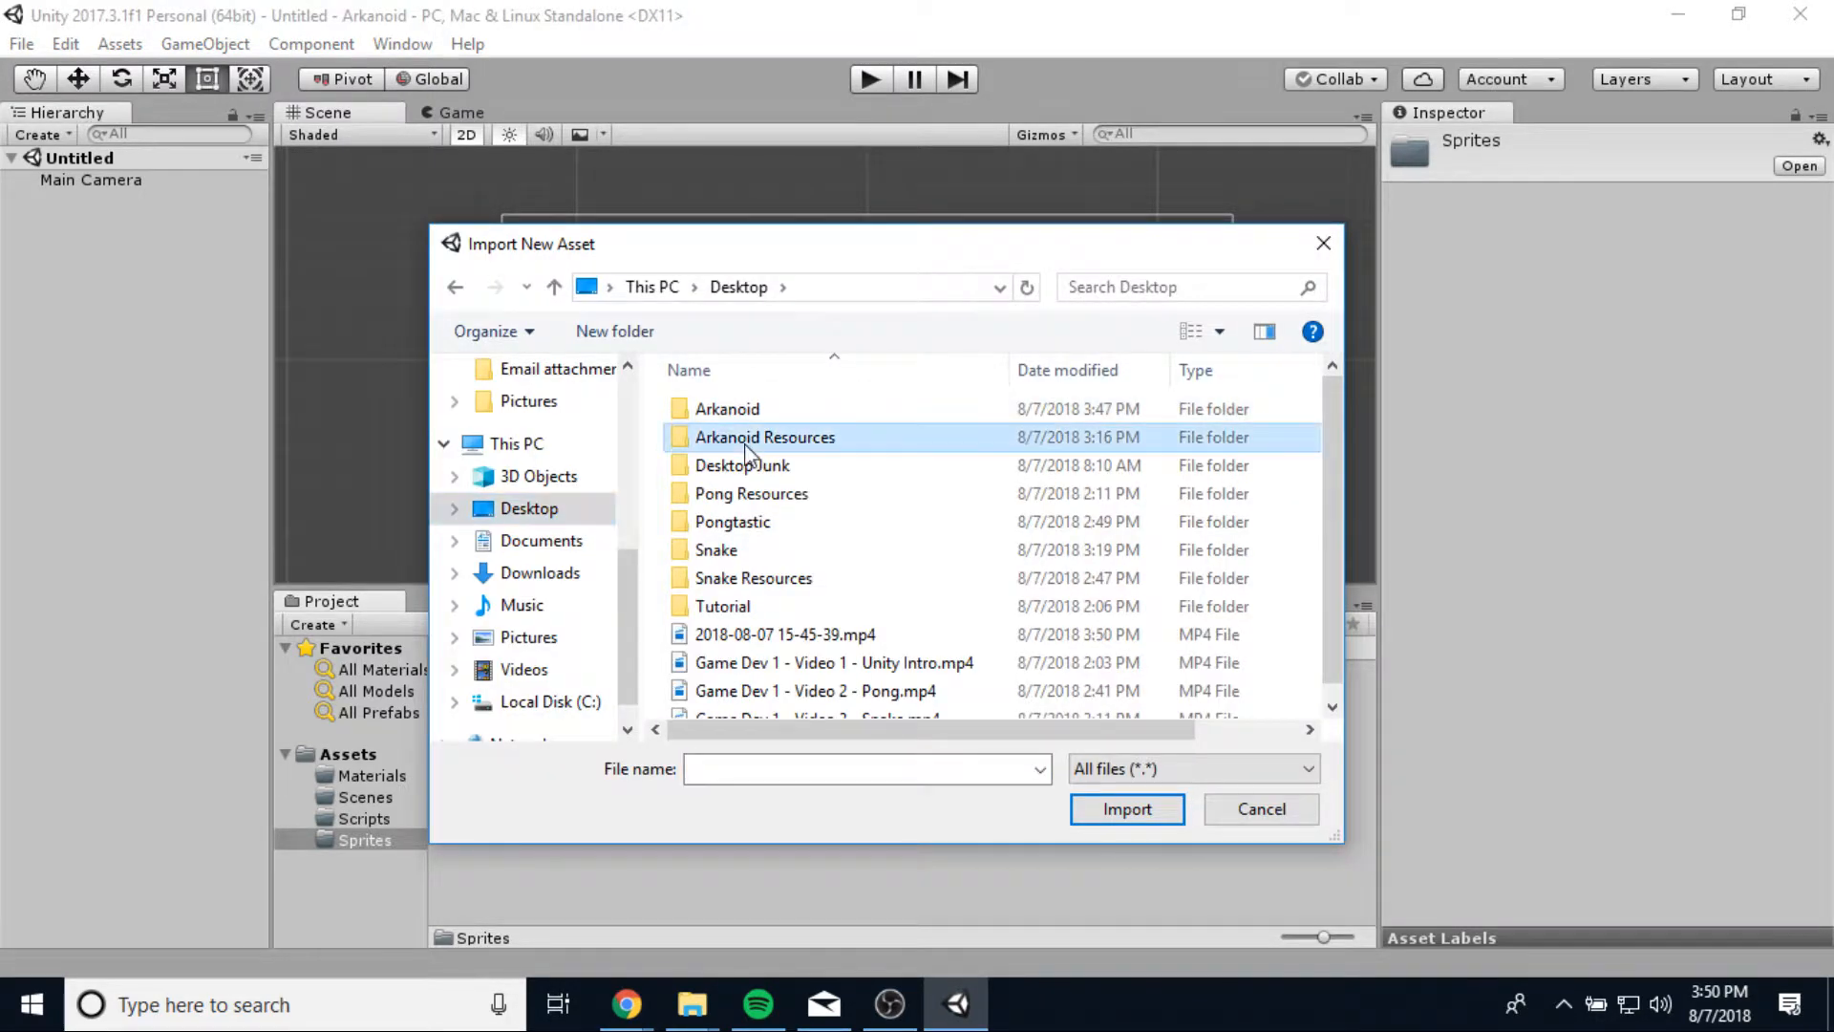
{"action": "double_click", "coordinate": [746, 449]}
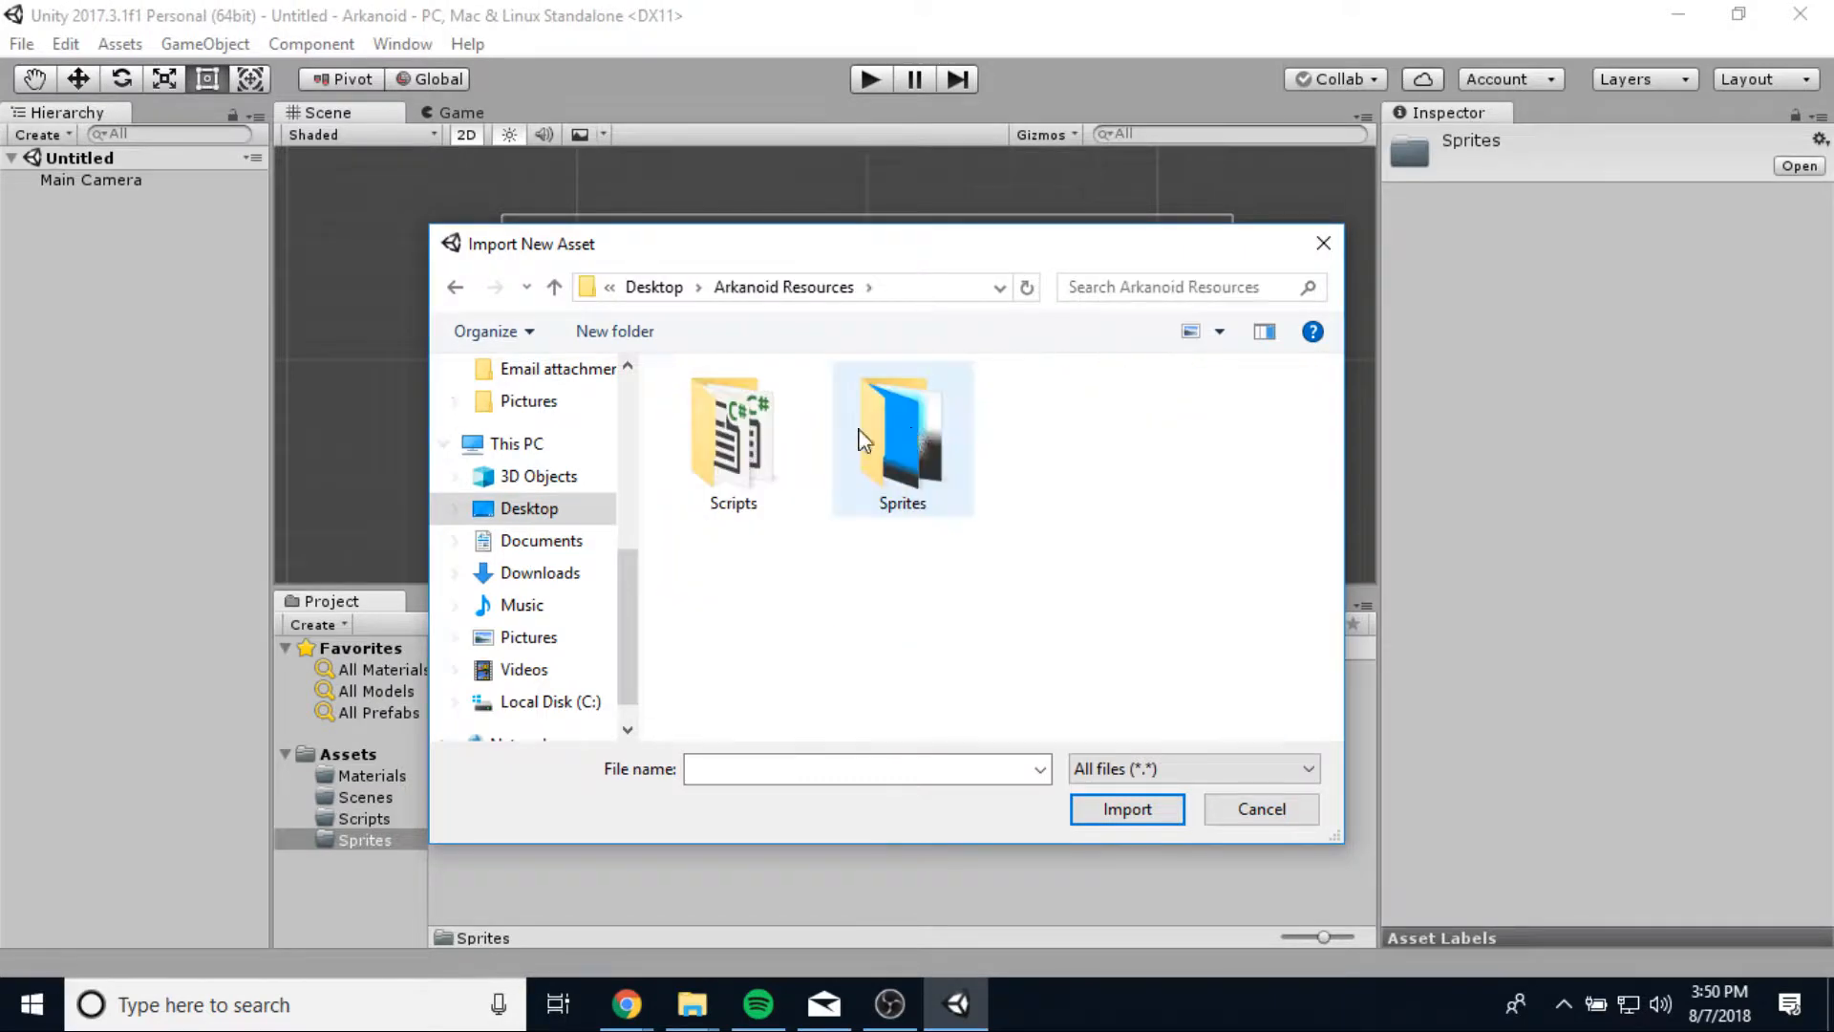
{"action": "double_click", "coordinate": [920, 428]}
{"action": "left_click", "coordinate": [709, 487]}
{"action": "scroll", "coordinate": [1218, 473], "scroll_direction": "down", "scroll_amount": 1}
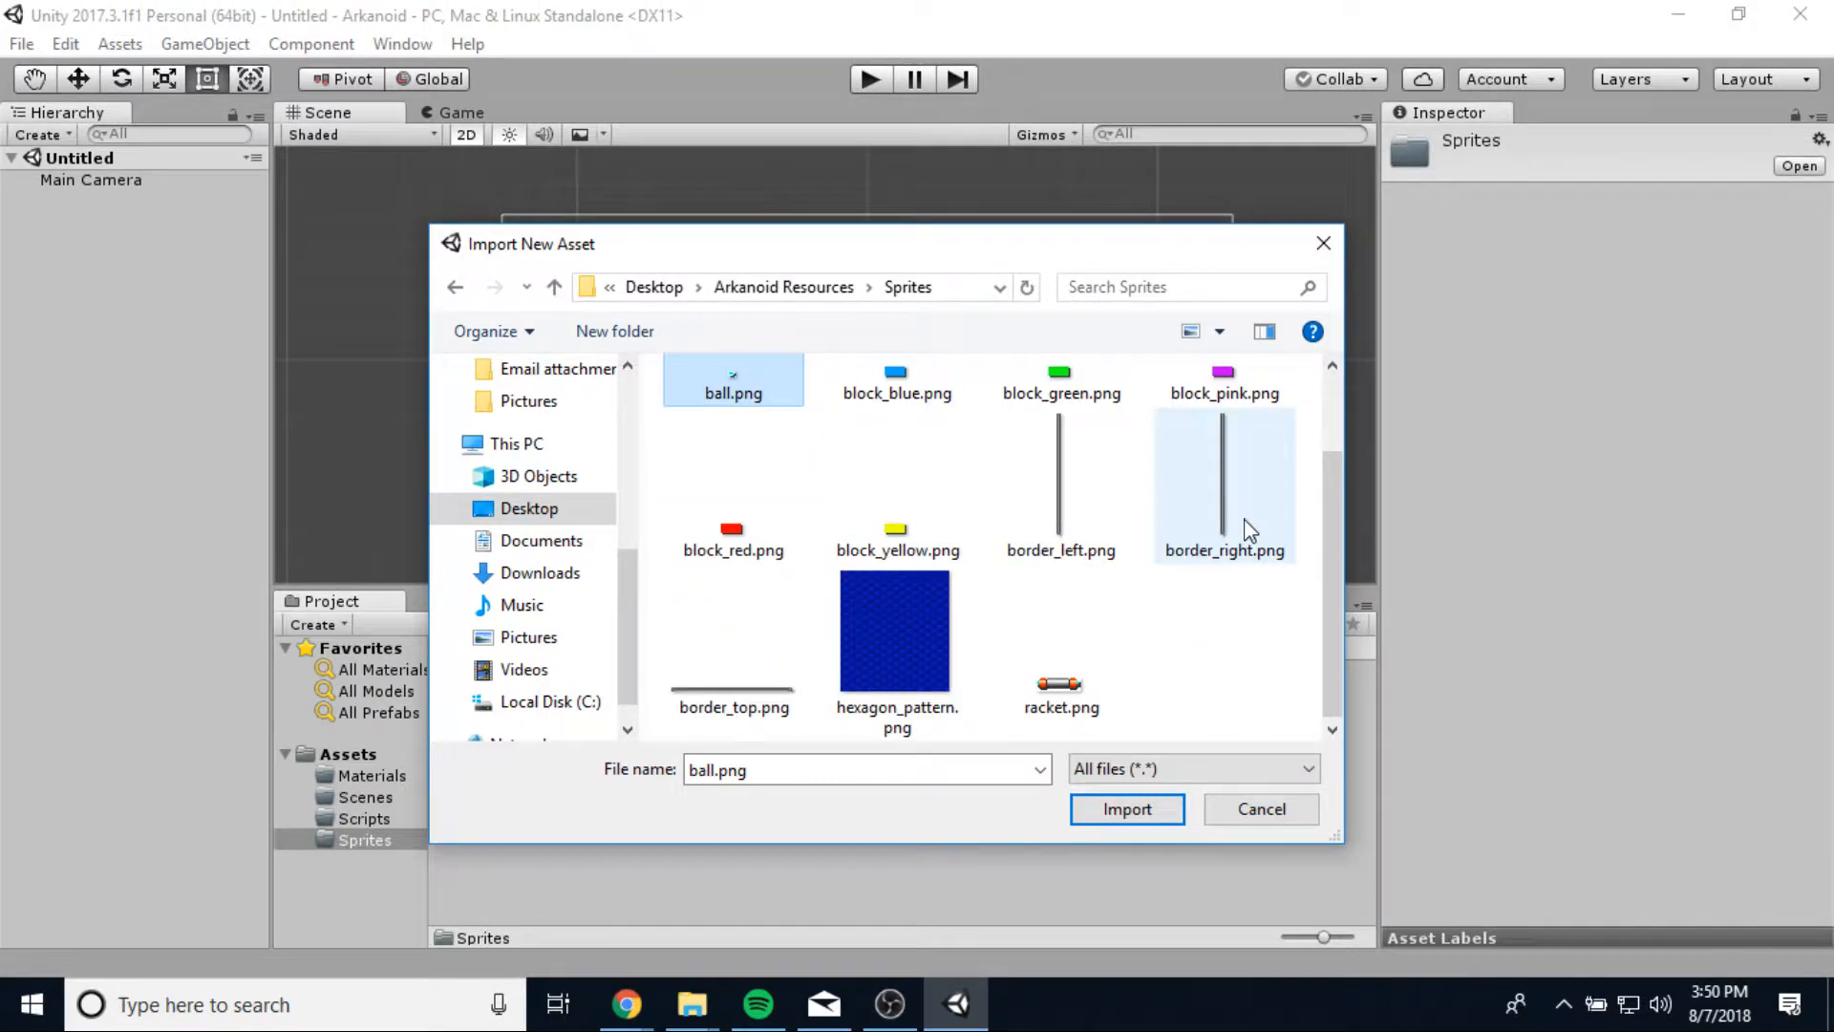
{"action": "left_click", "coordinate": [1057, 707], "text": "shift"}
{"action": "left_click", "coordinate": [1142, 808]}
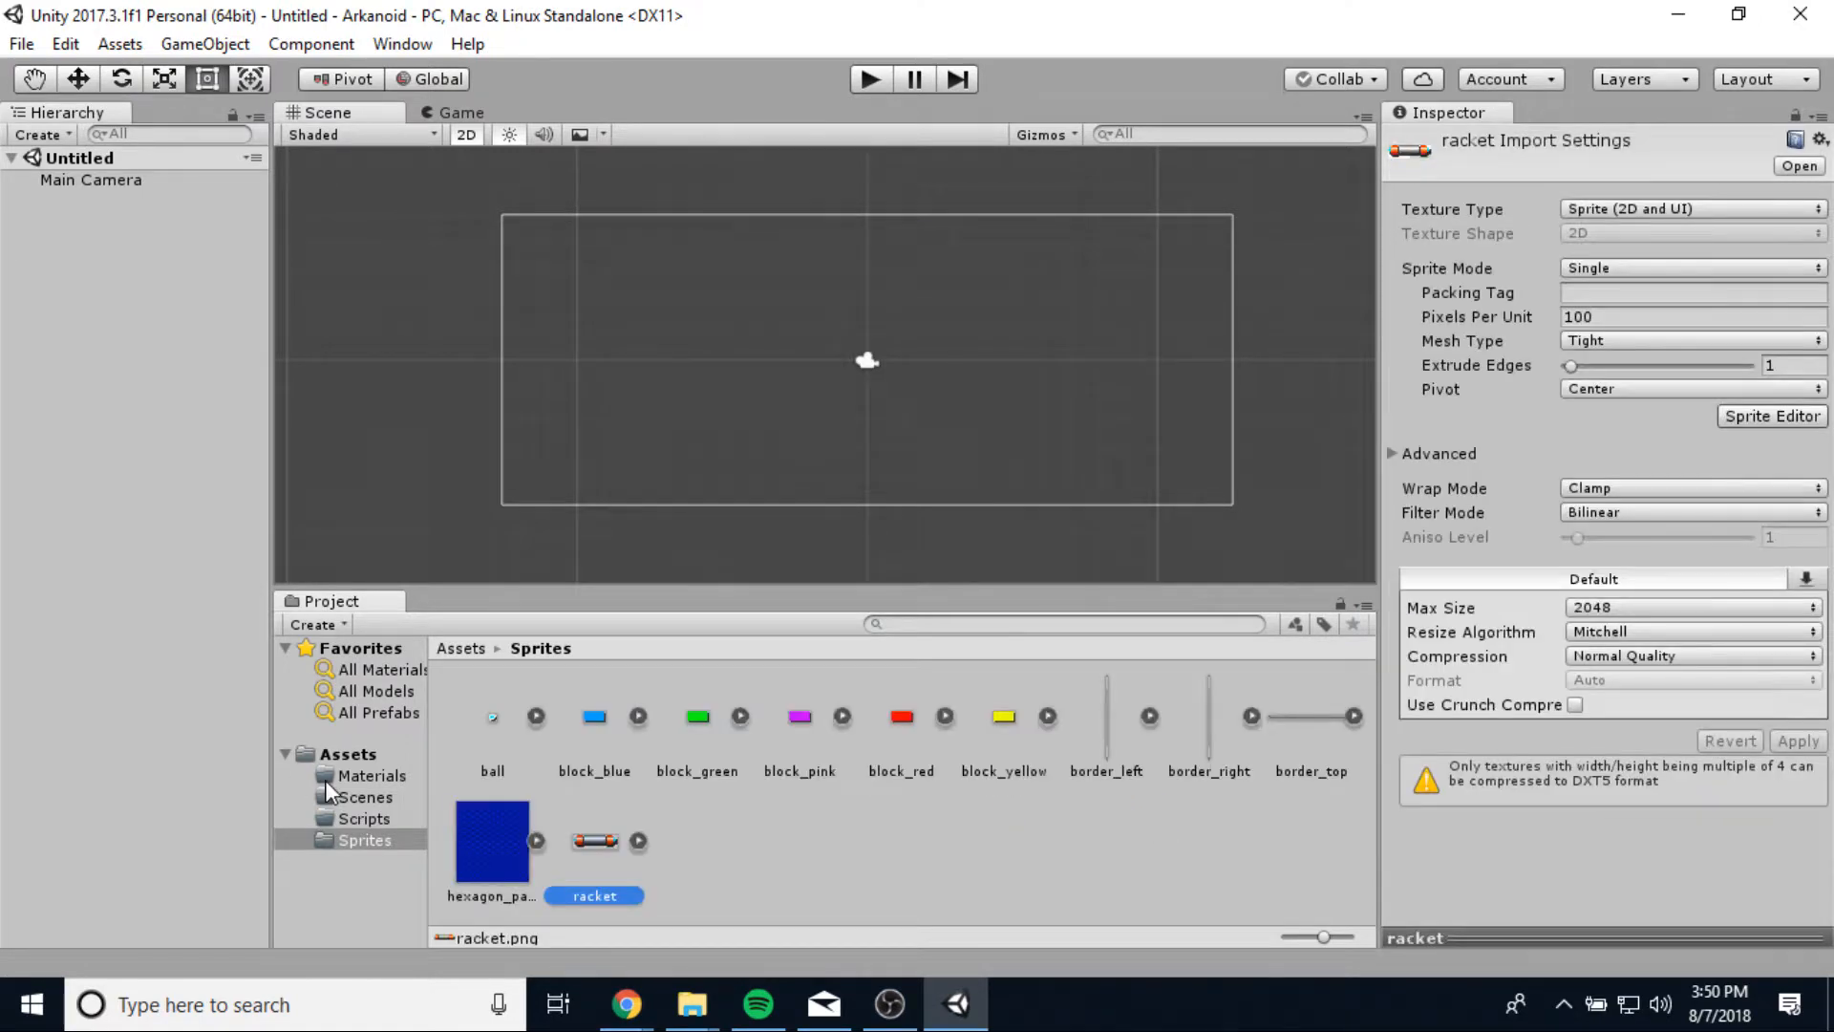
Import Ball.cs, Block.cs and Racket.cs from the Arkanoid Resources > Scripts folder into the project's Scripts folder.
{"action": "left_click", "coordinate": [361, 819]}
{"action": "right_click", "coordinate": [525, 729]}
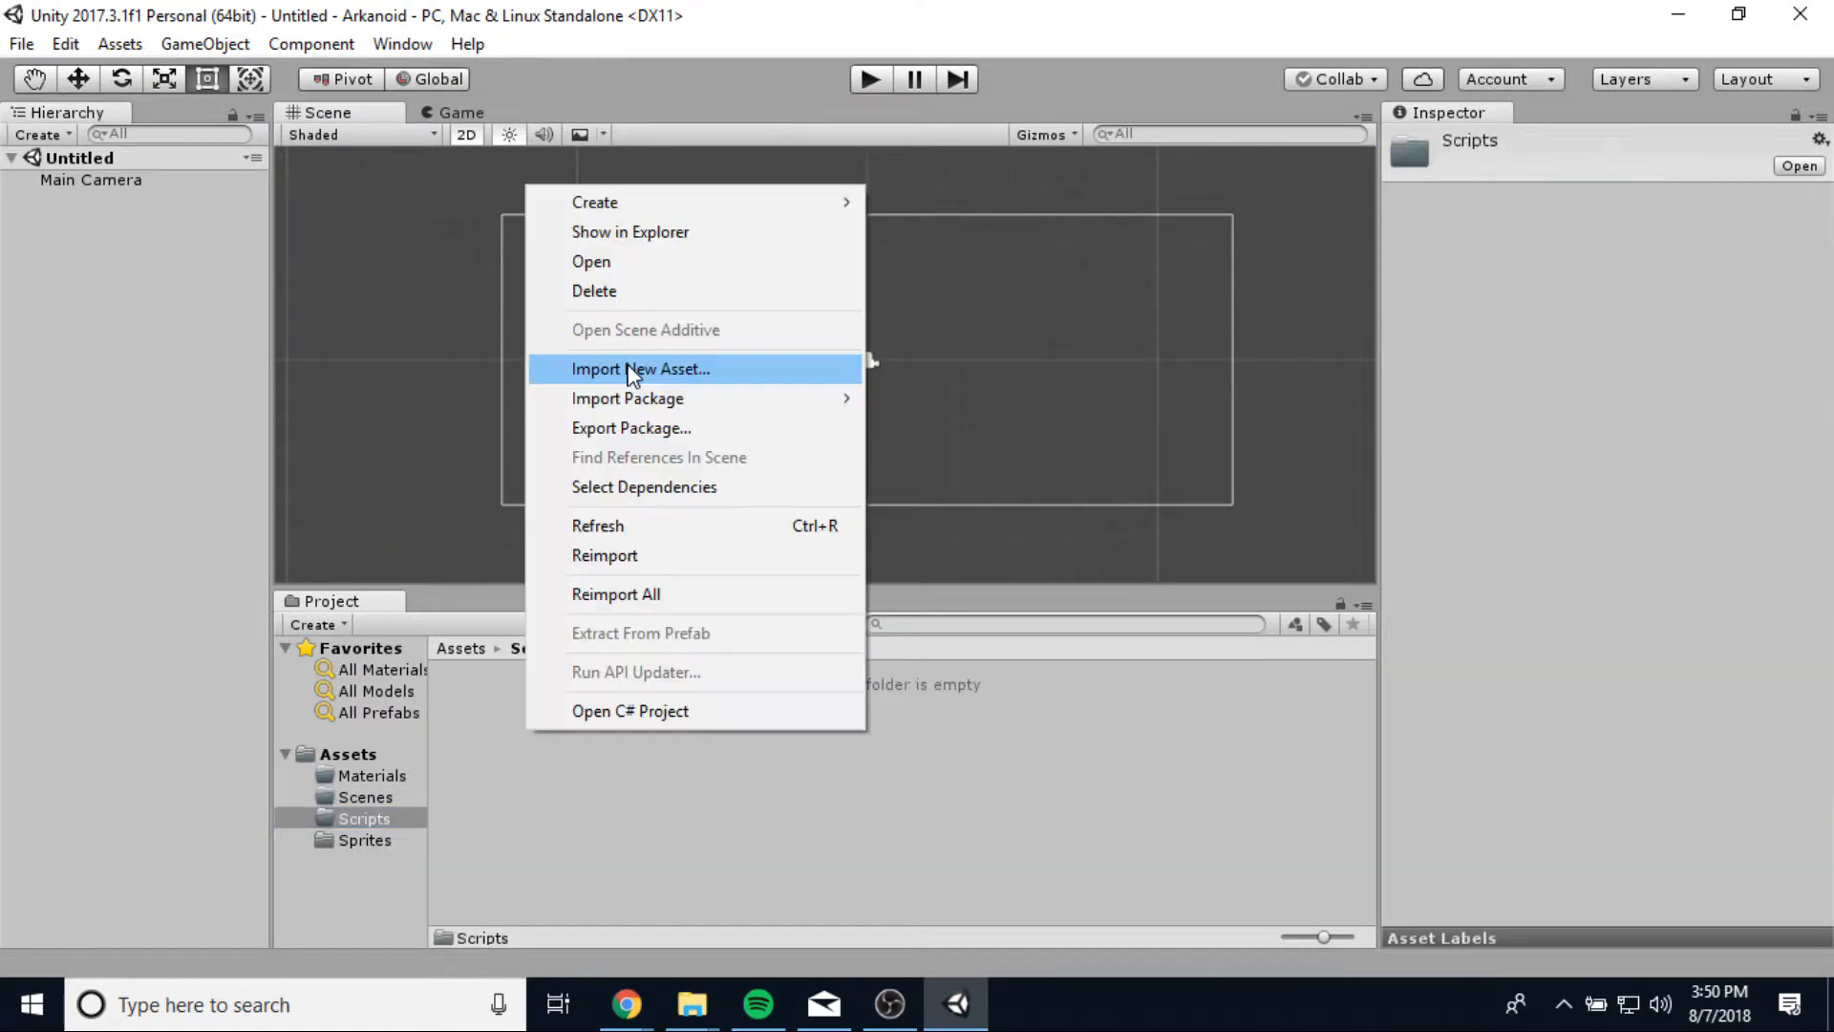
{"action": "left_click", "coordinate": [630, 371]}
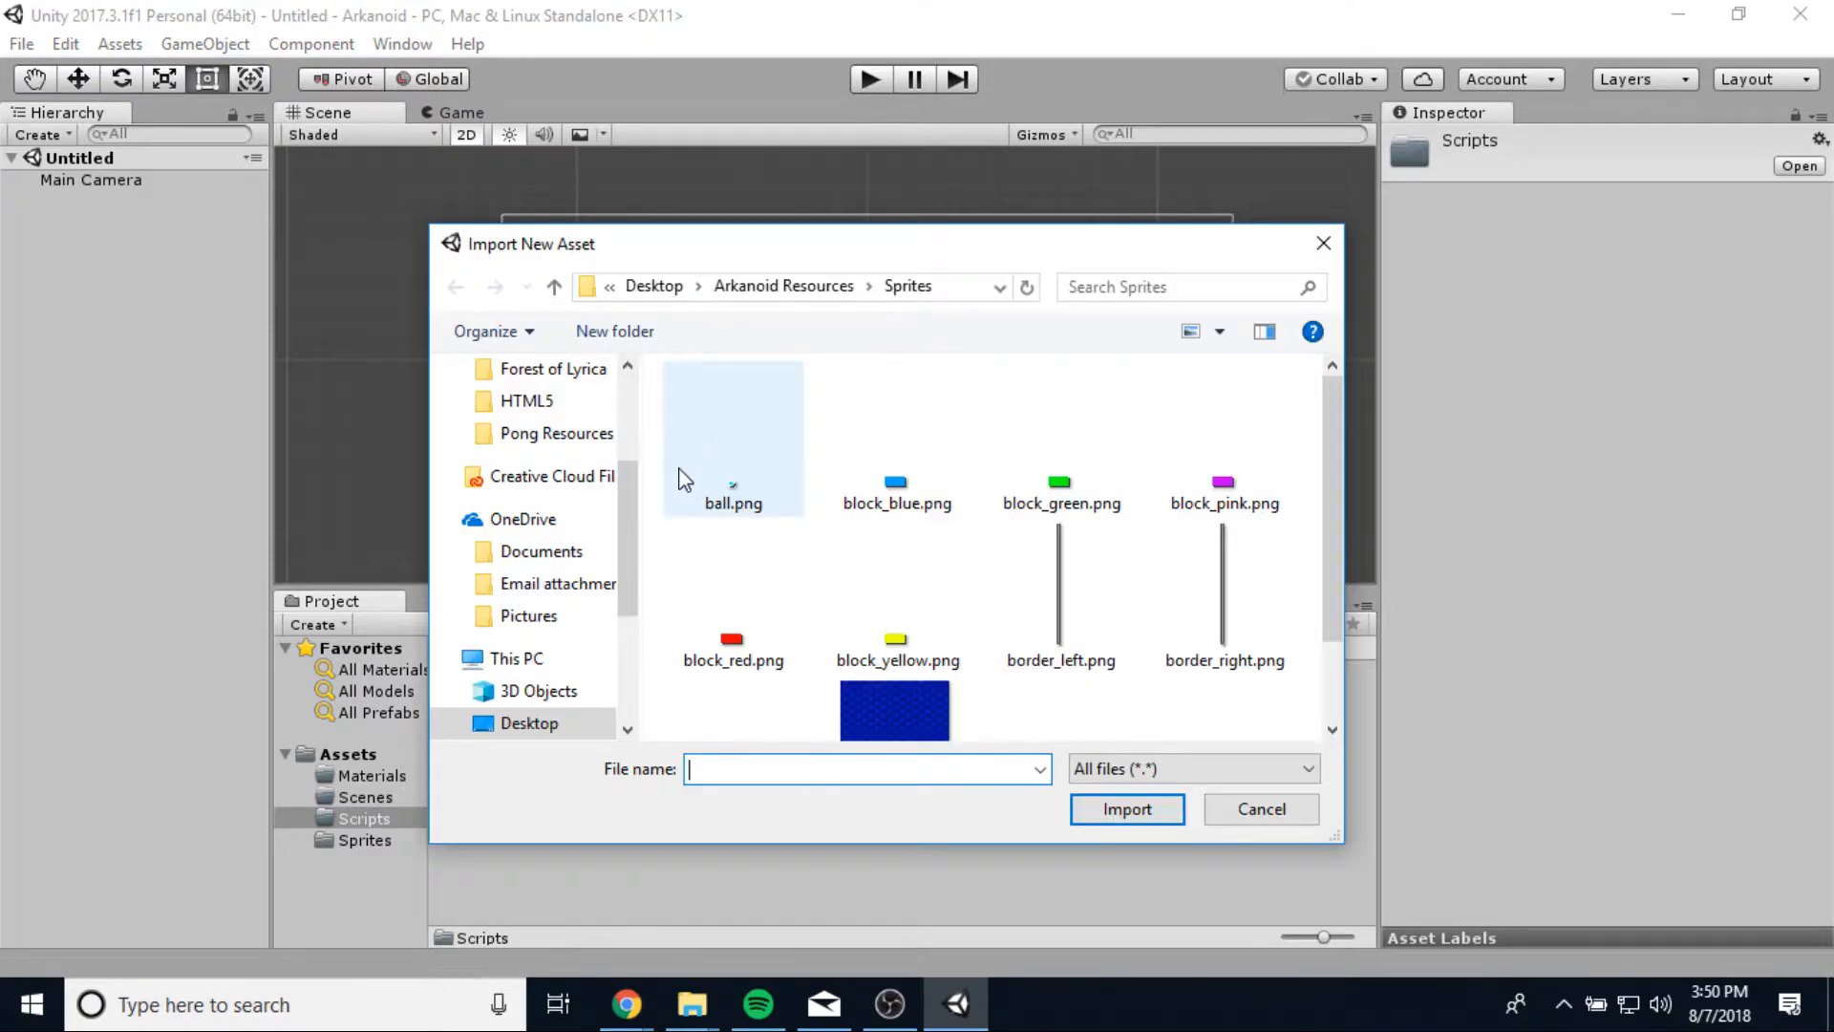
{"action": "left_click", "coordinate": [778, 287]}
{"action": "double_click", "coordinate": [755, 449]}
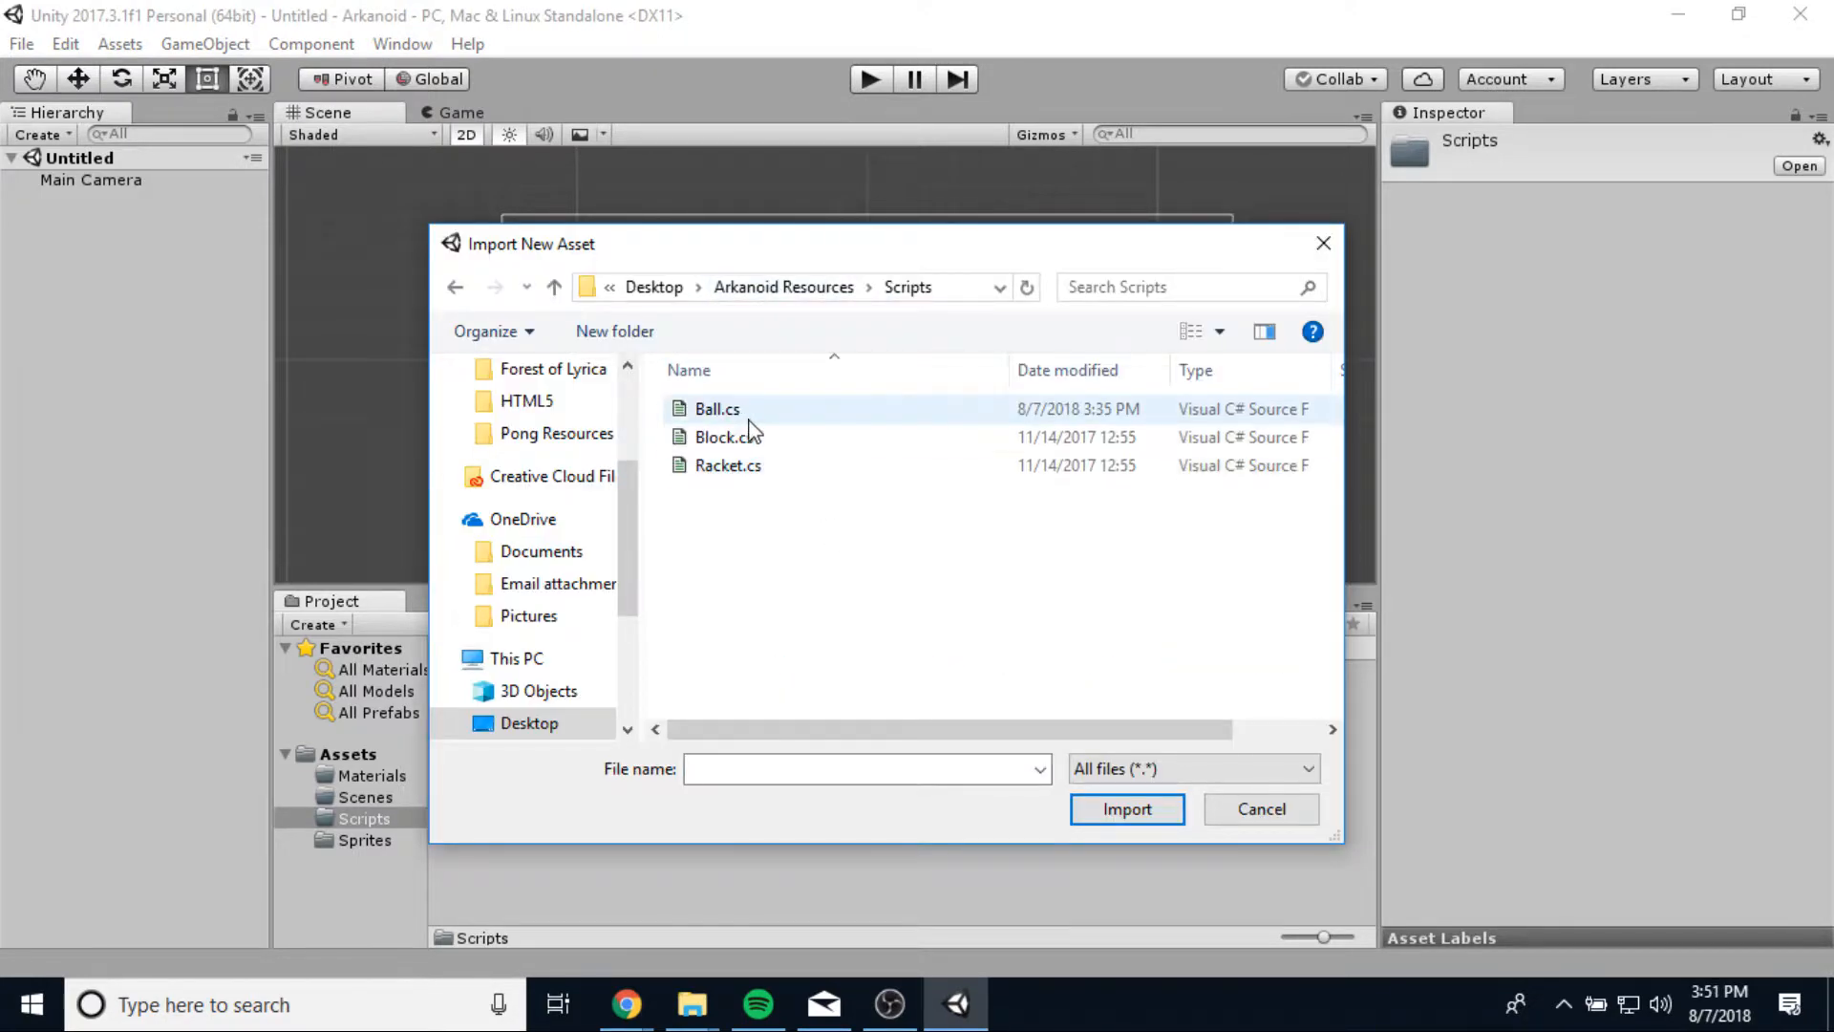
{"action": "left_click", "coordinate": [716, 409]}
{"action": "left_click", "coordinate": [728, 466], "text": "shift"}
{"action": "left_click", "coordinate": [1126, 808]}
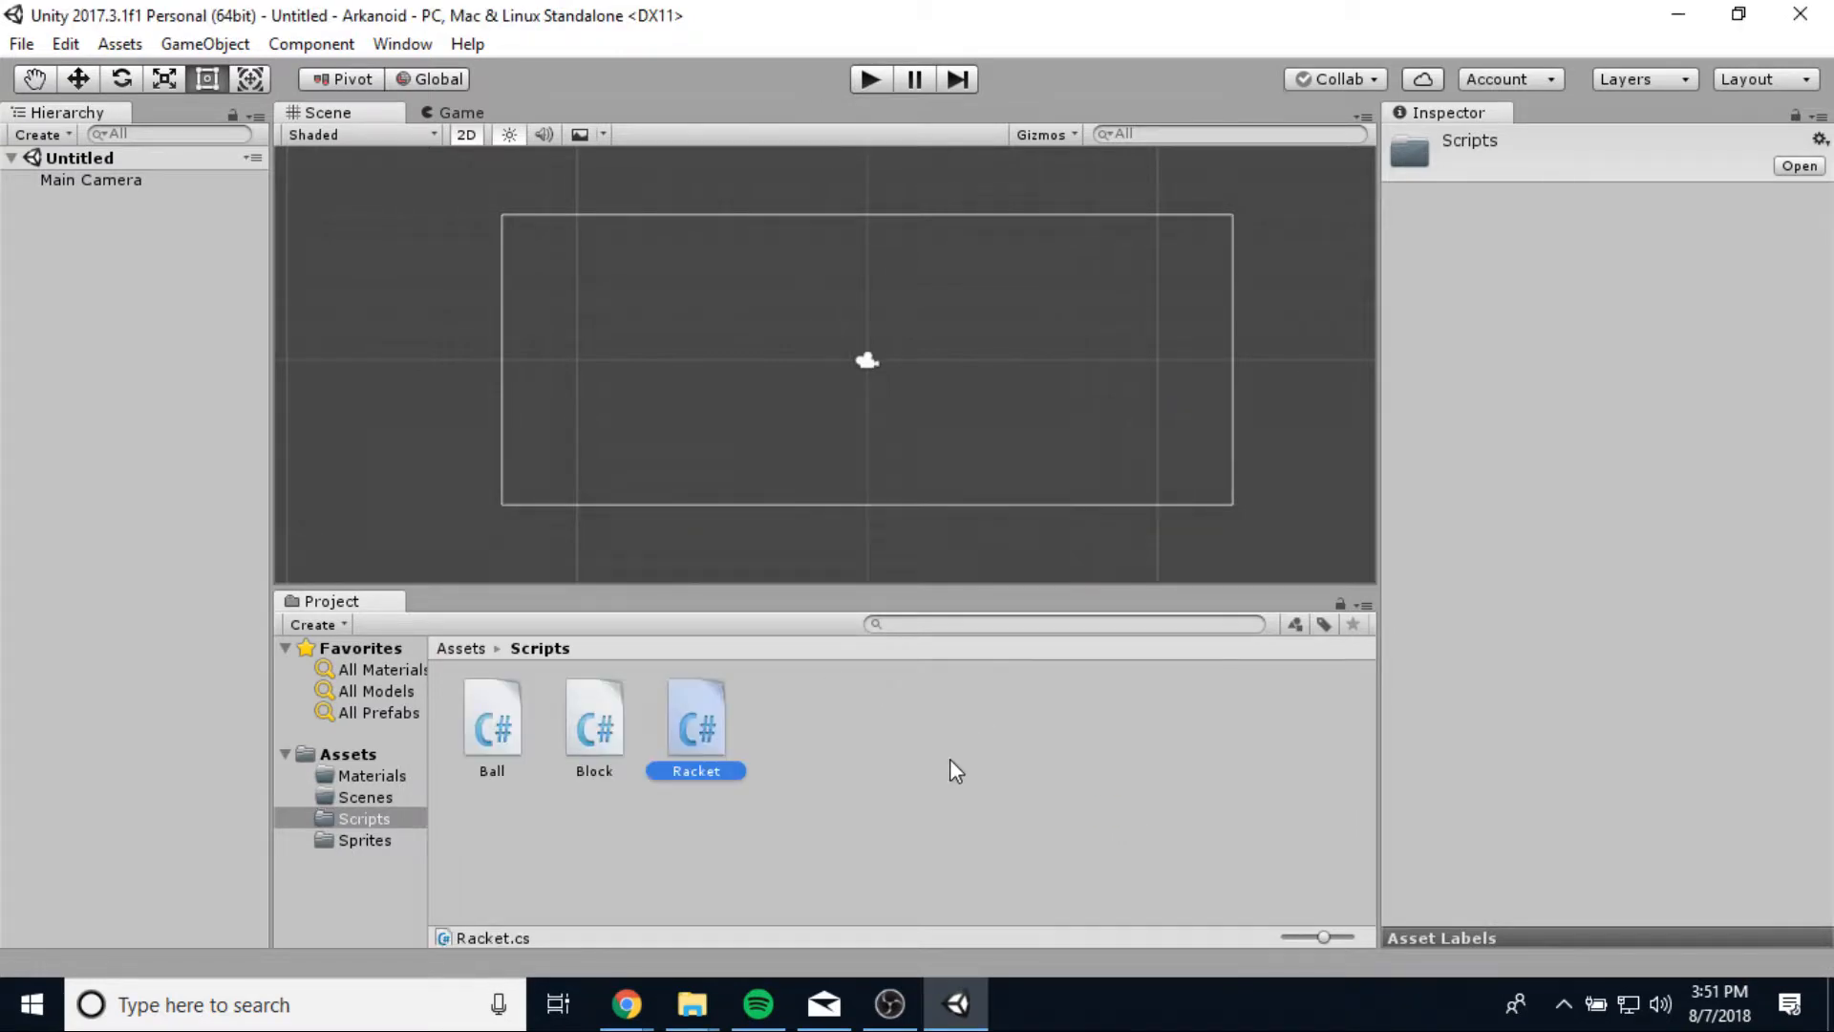
Save the current scene as main in the project's Scenes folder.
{"action": "left_click", "coordinate": [366, 797]}
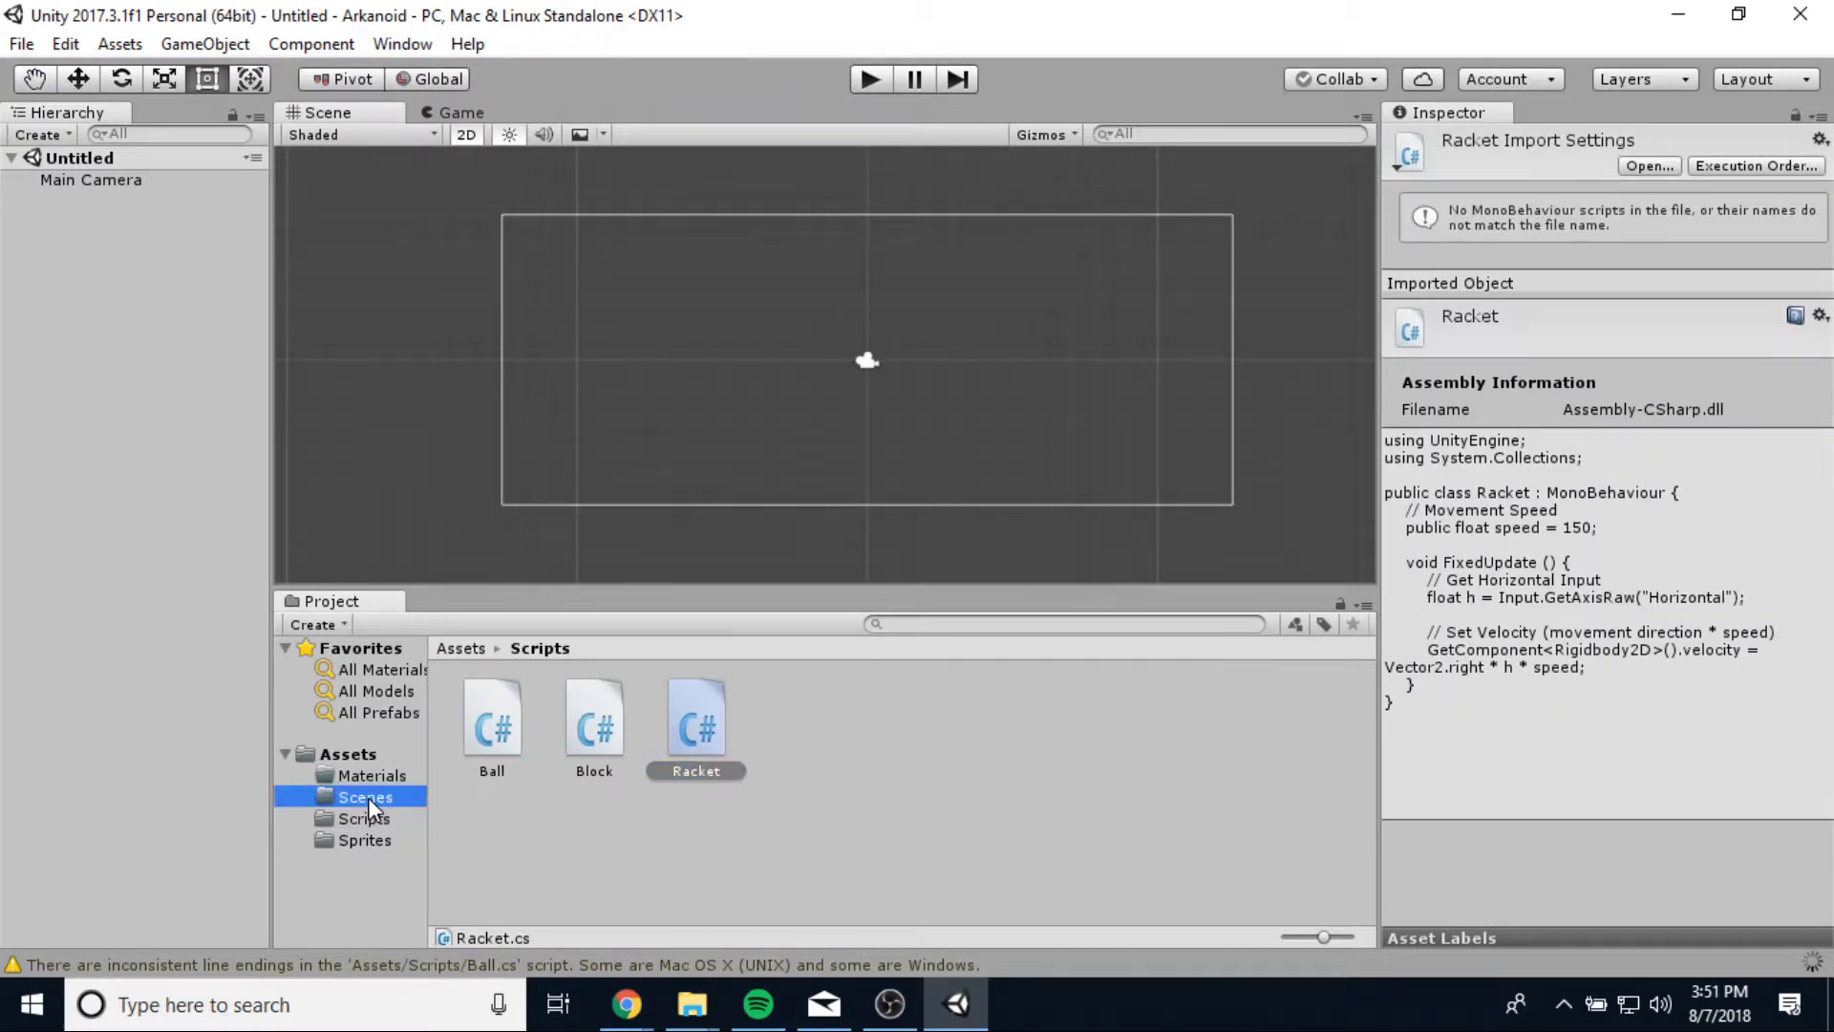
{"action": "left_click", "coordinate": [21, 44]}
{"action": "left_click", "coordinate": [89, 133]}
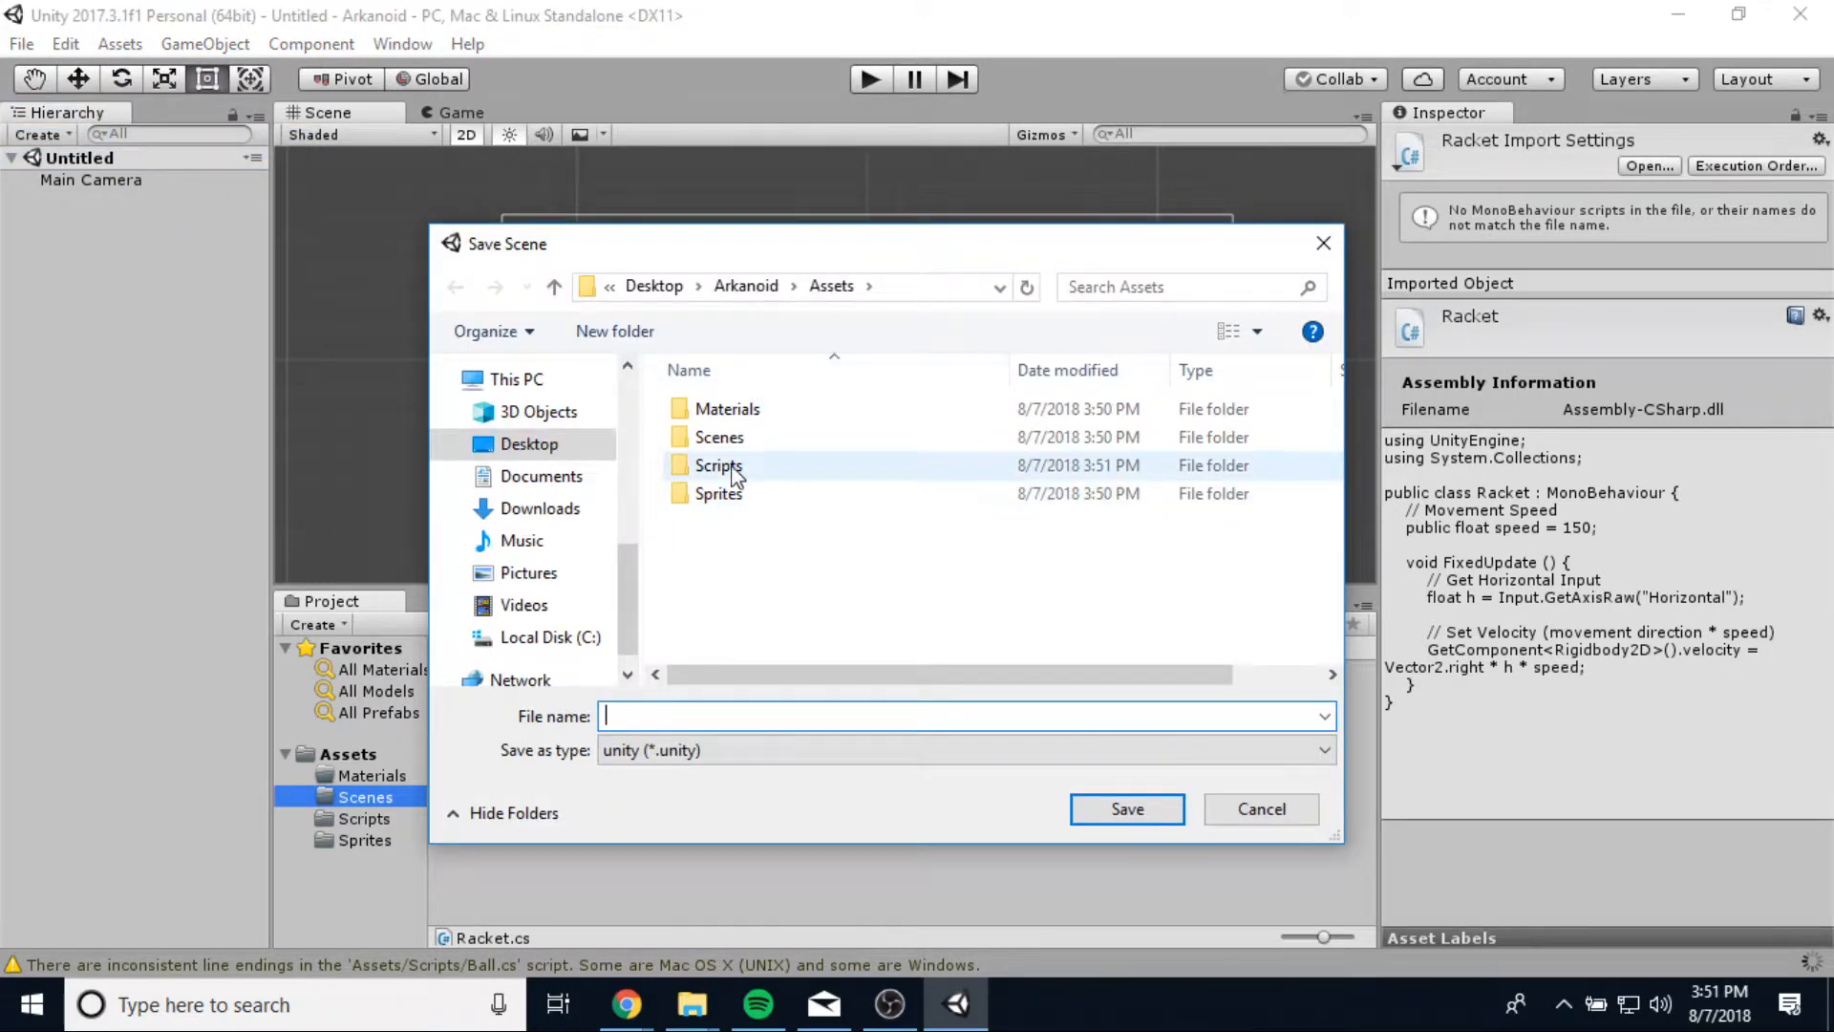
{"action": "double_click", "coordinate": [719, 437]}
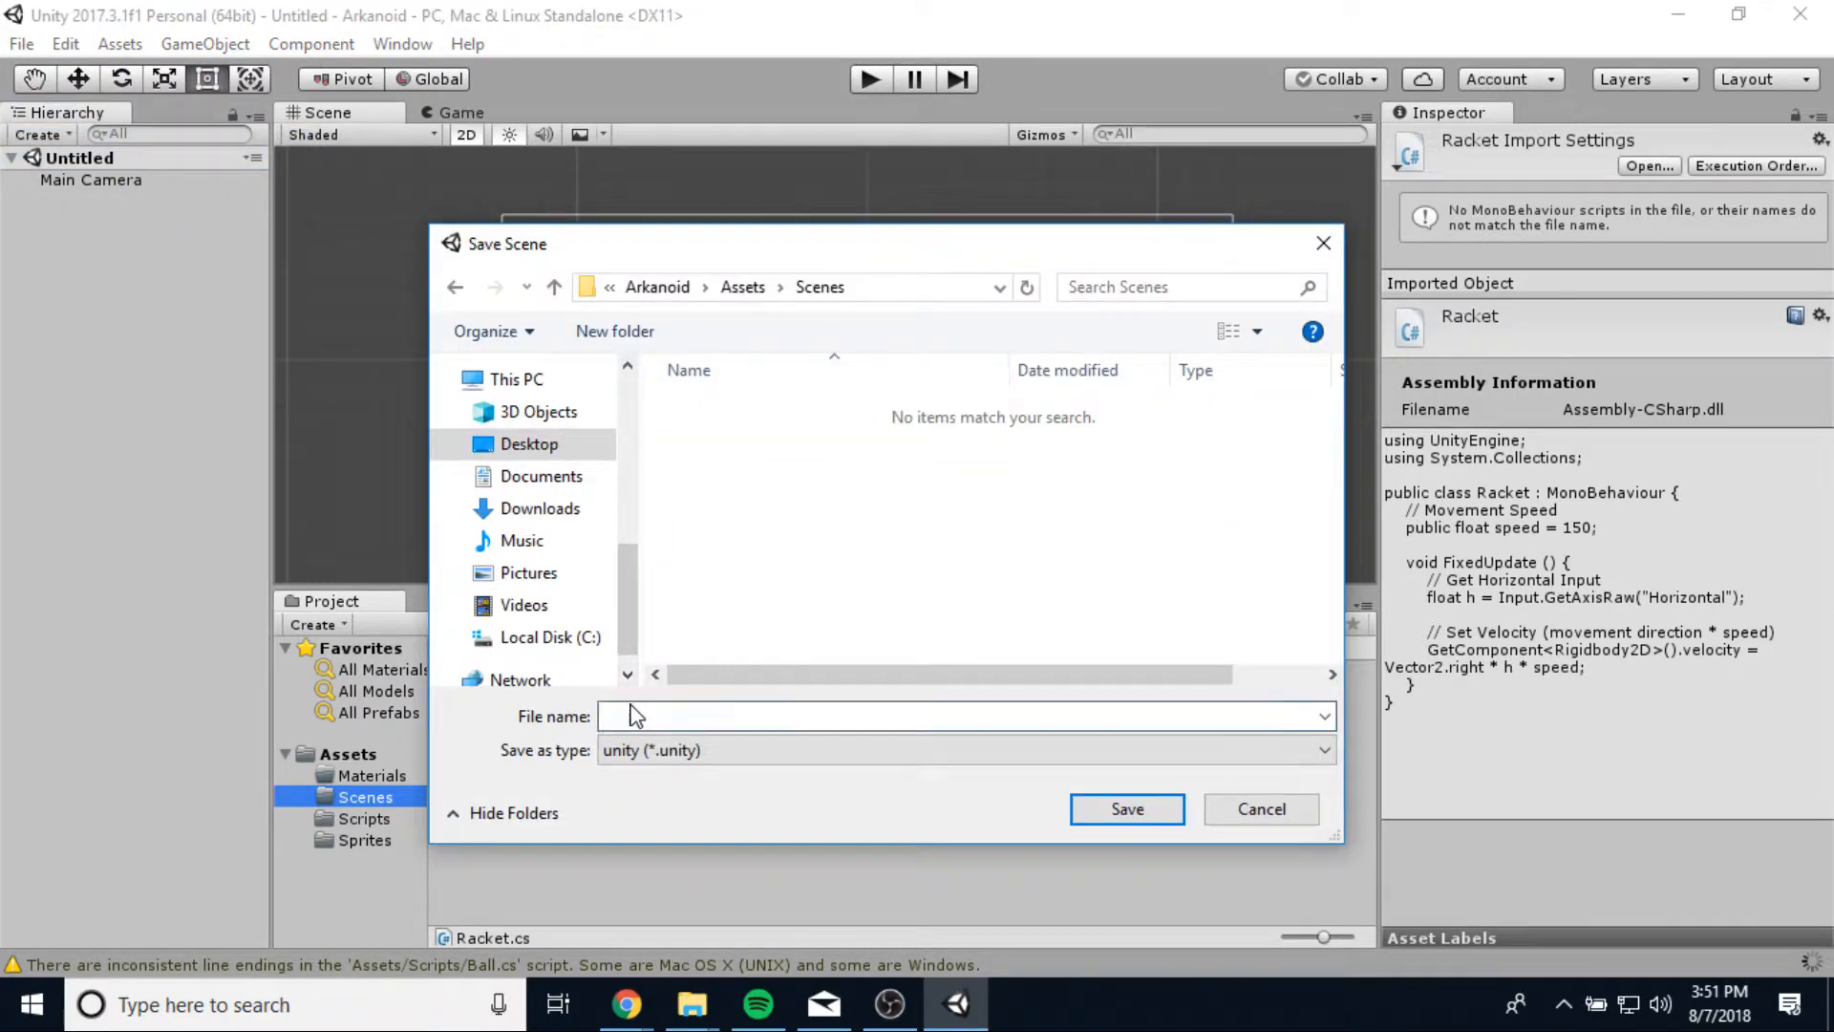
{"action": "left_click", "coordinate": [635, 716]}
{"action": "type", "text": "main"}
{"action": "left_click", "coordinate": [1138, 820]}
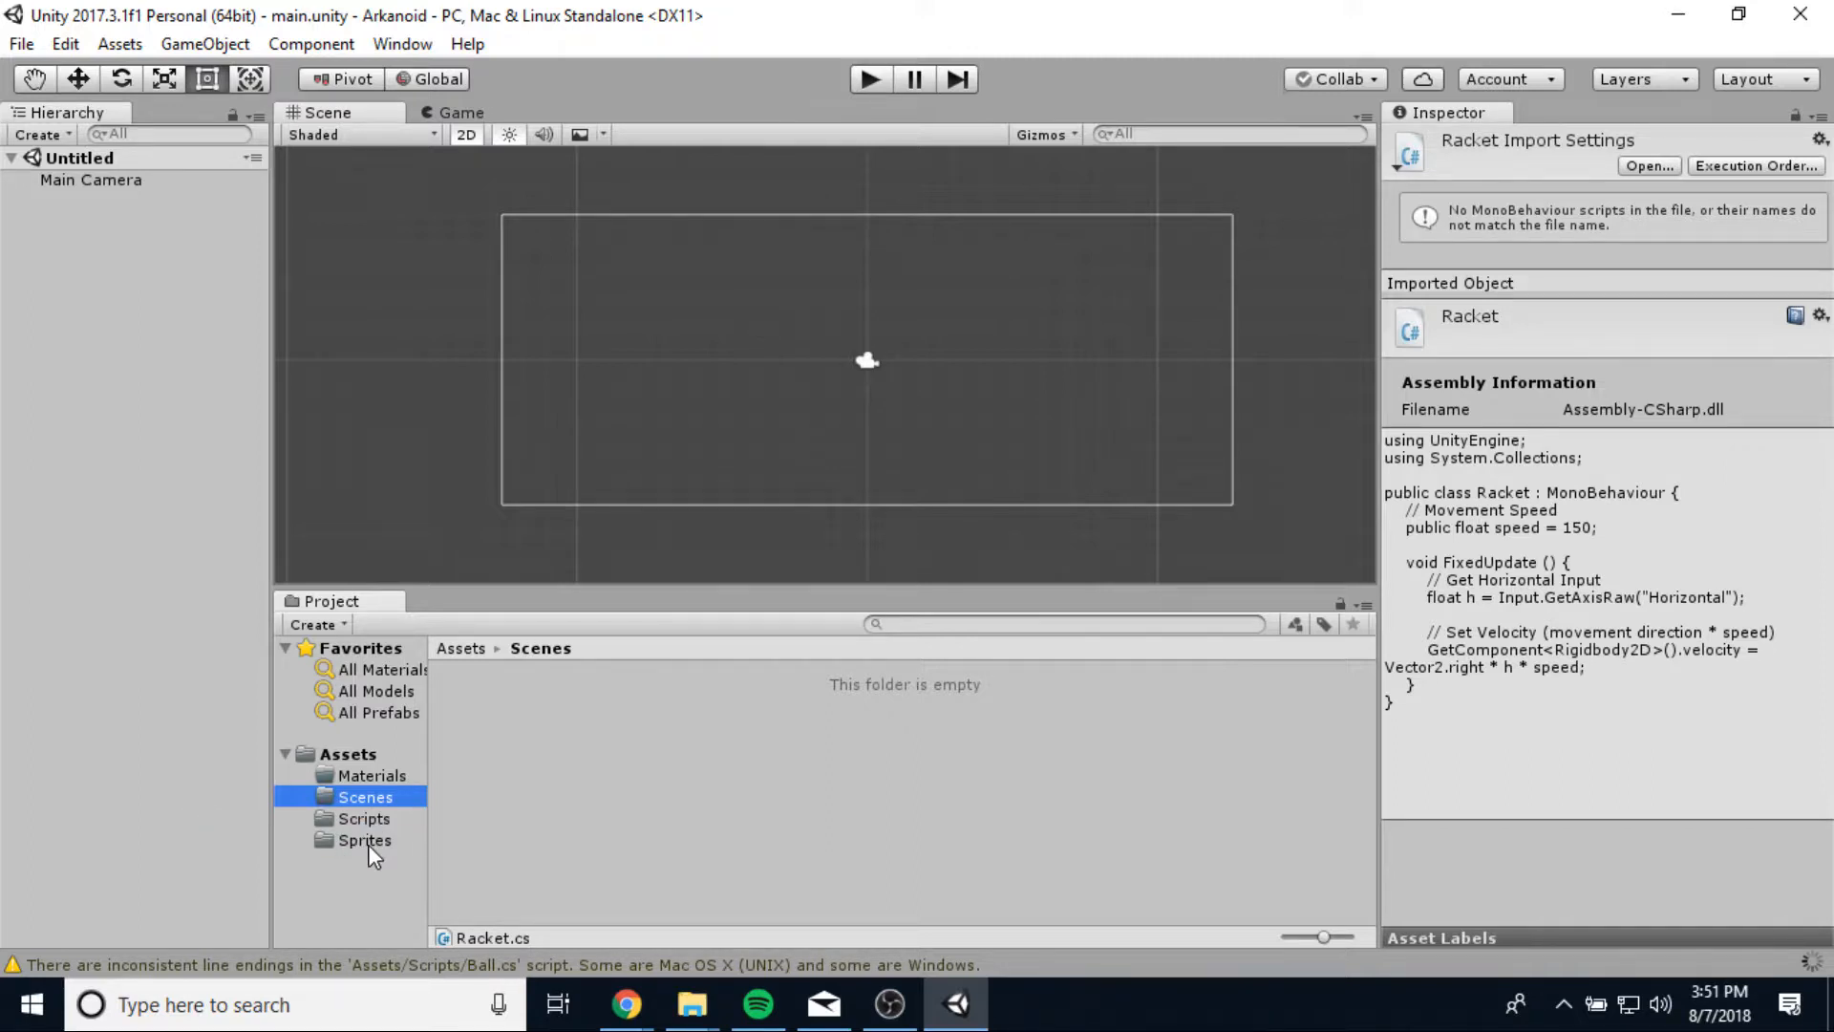
Set the Main Camera's background color to black (hex 00000000).
{"action": "left_click", "coordinate": [112, 176]}
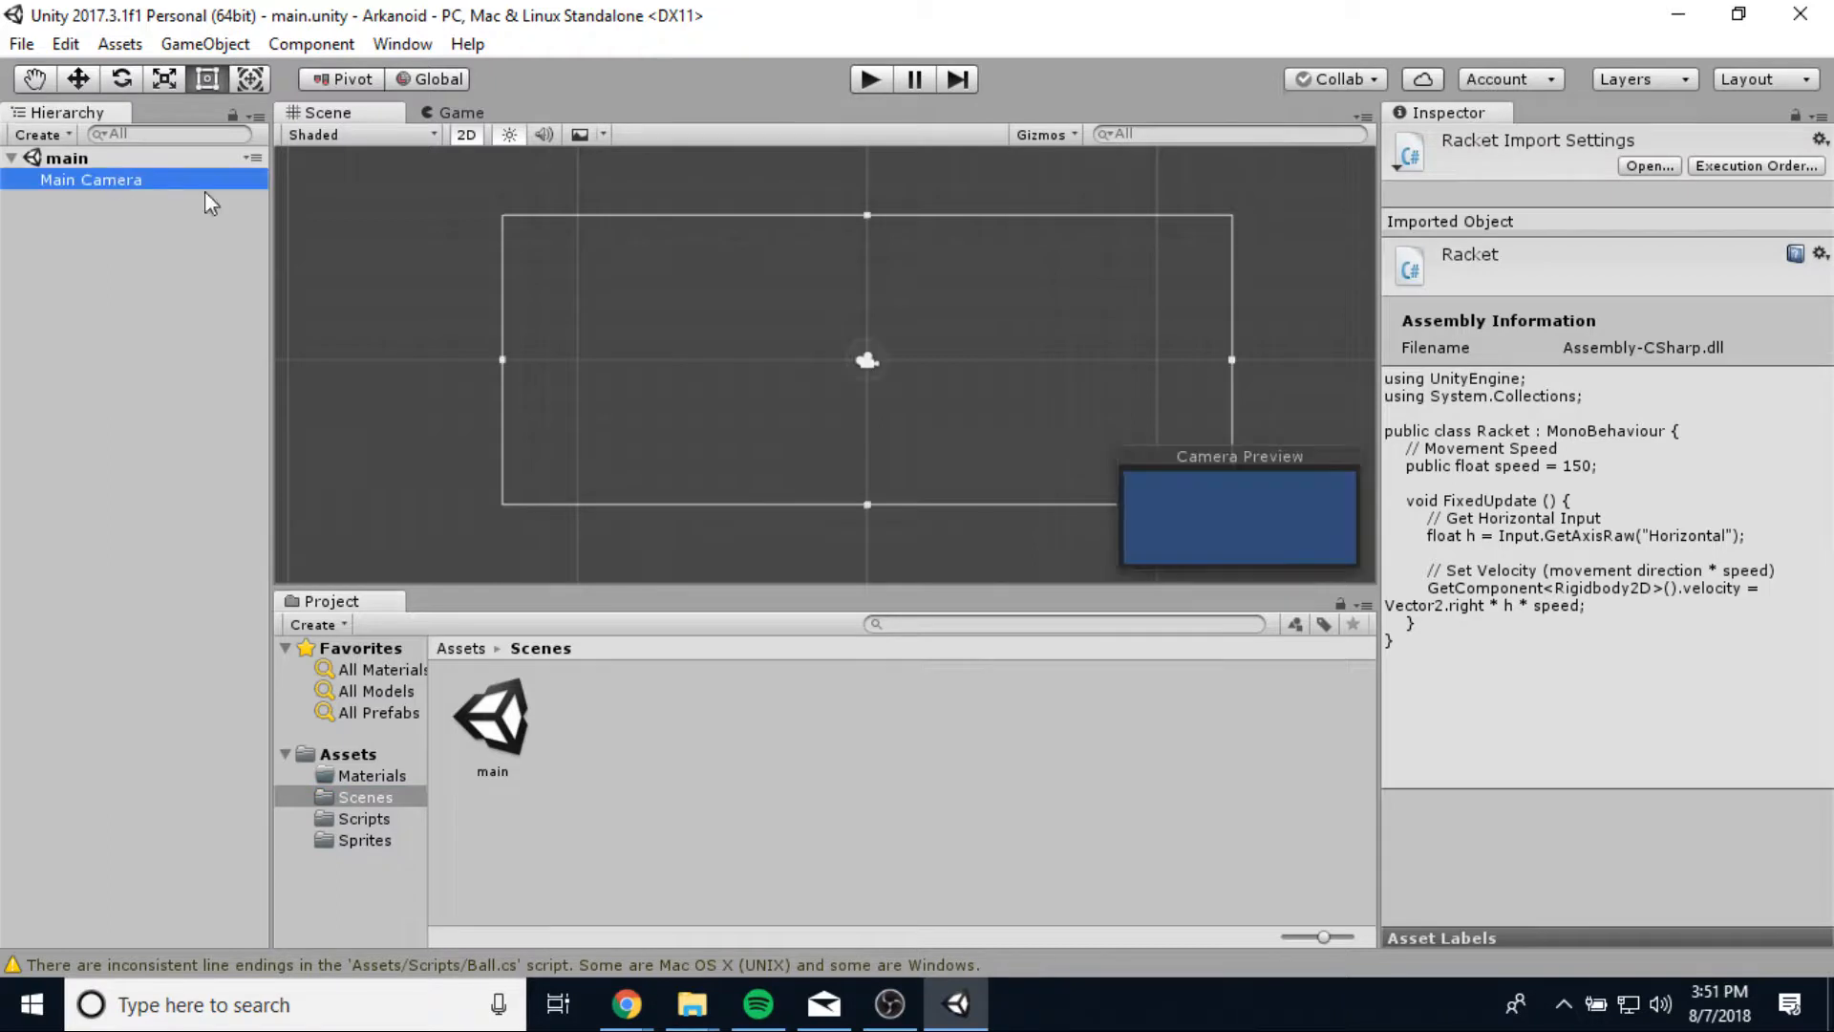
{"action": "left_click", "coordinate": [1680, 349]}
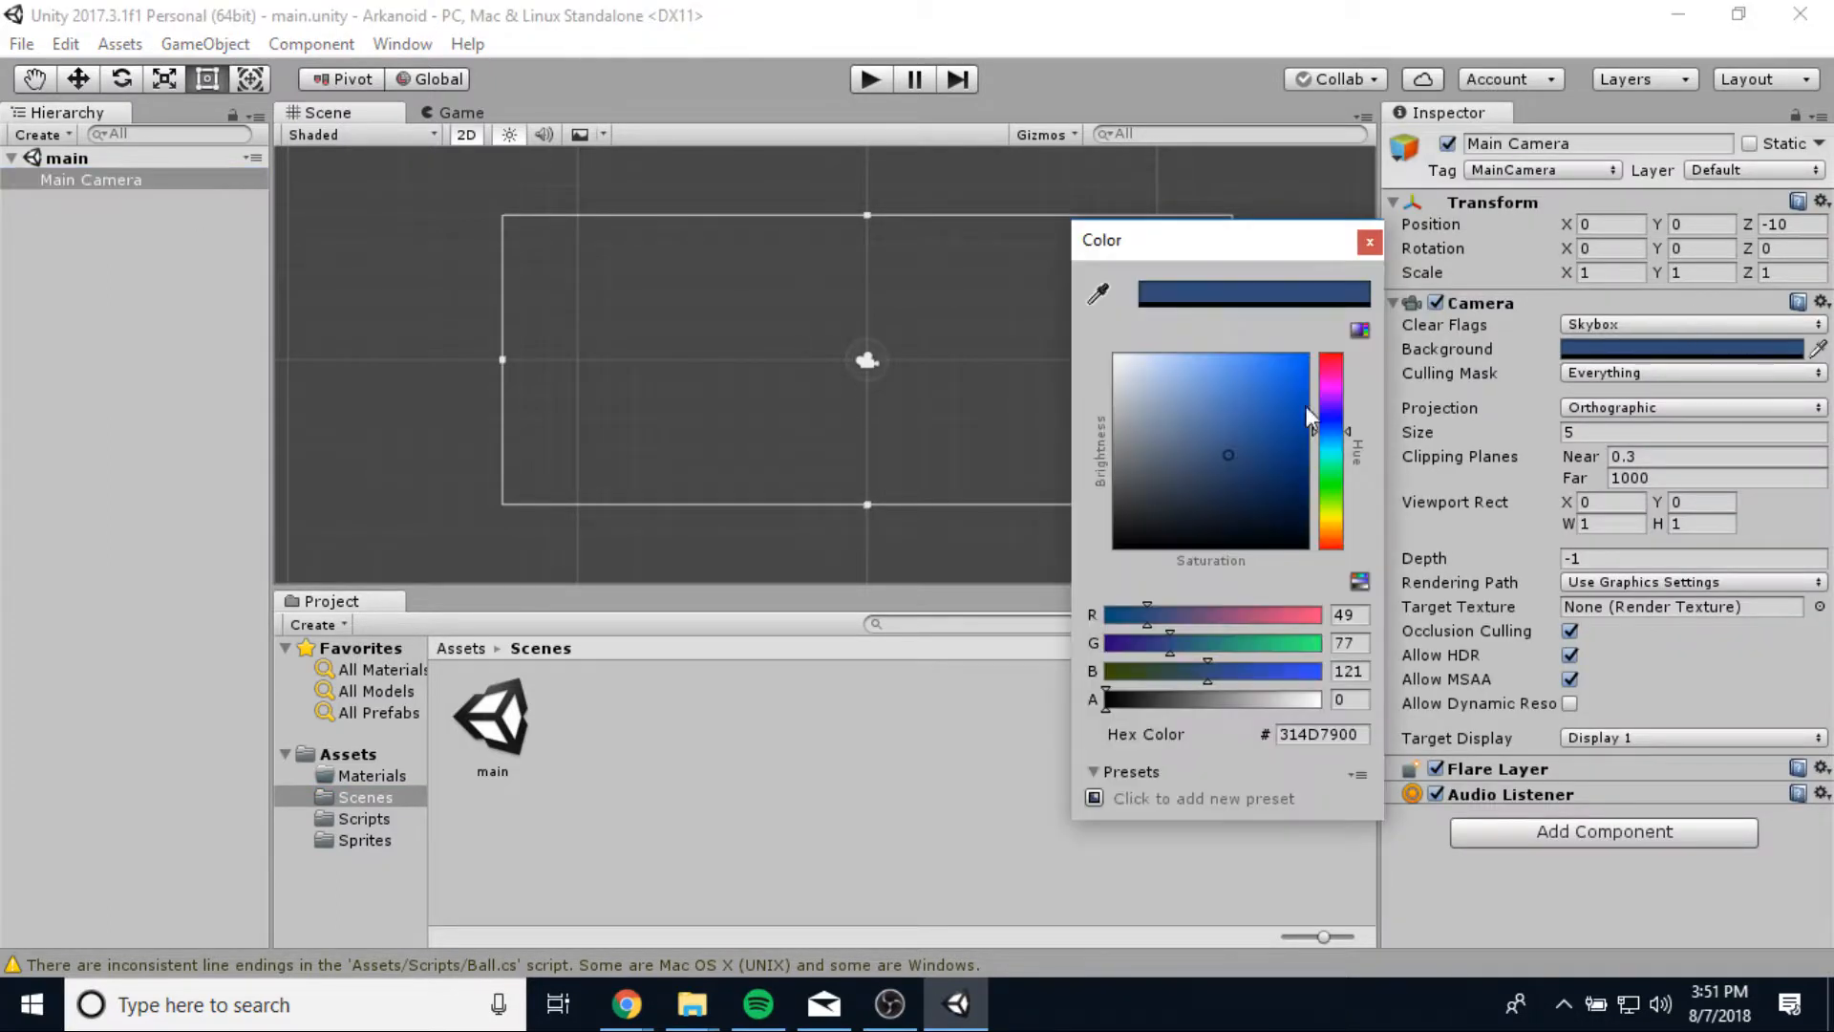
{"action": "left_click_drag", "start_coordinate": [1309, 417], "coordinate": [983, 718]}
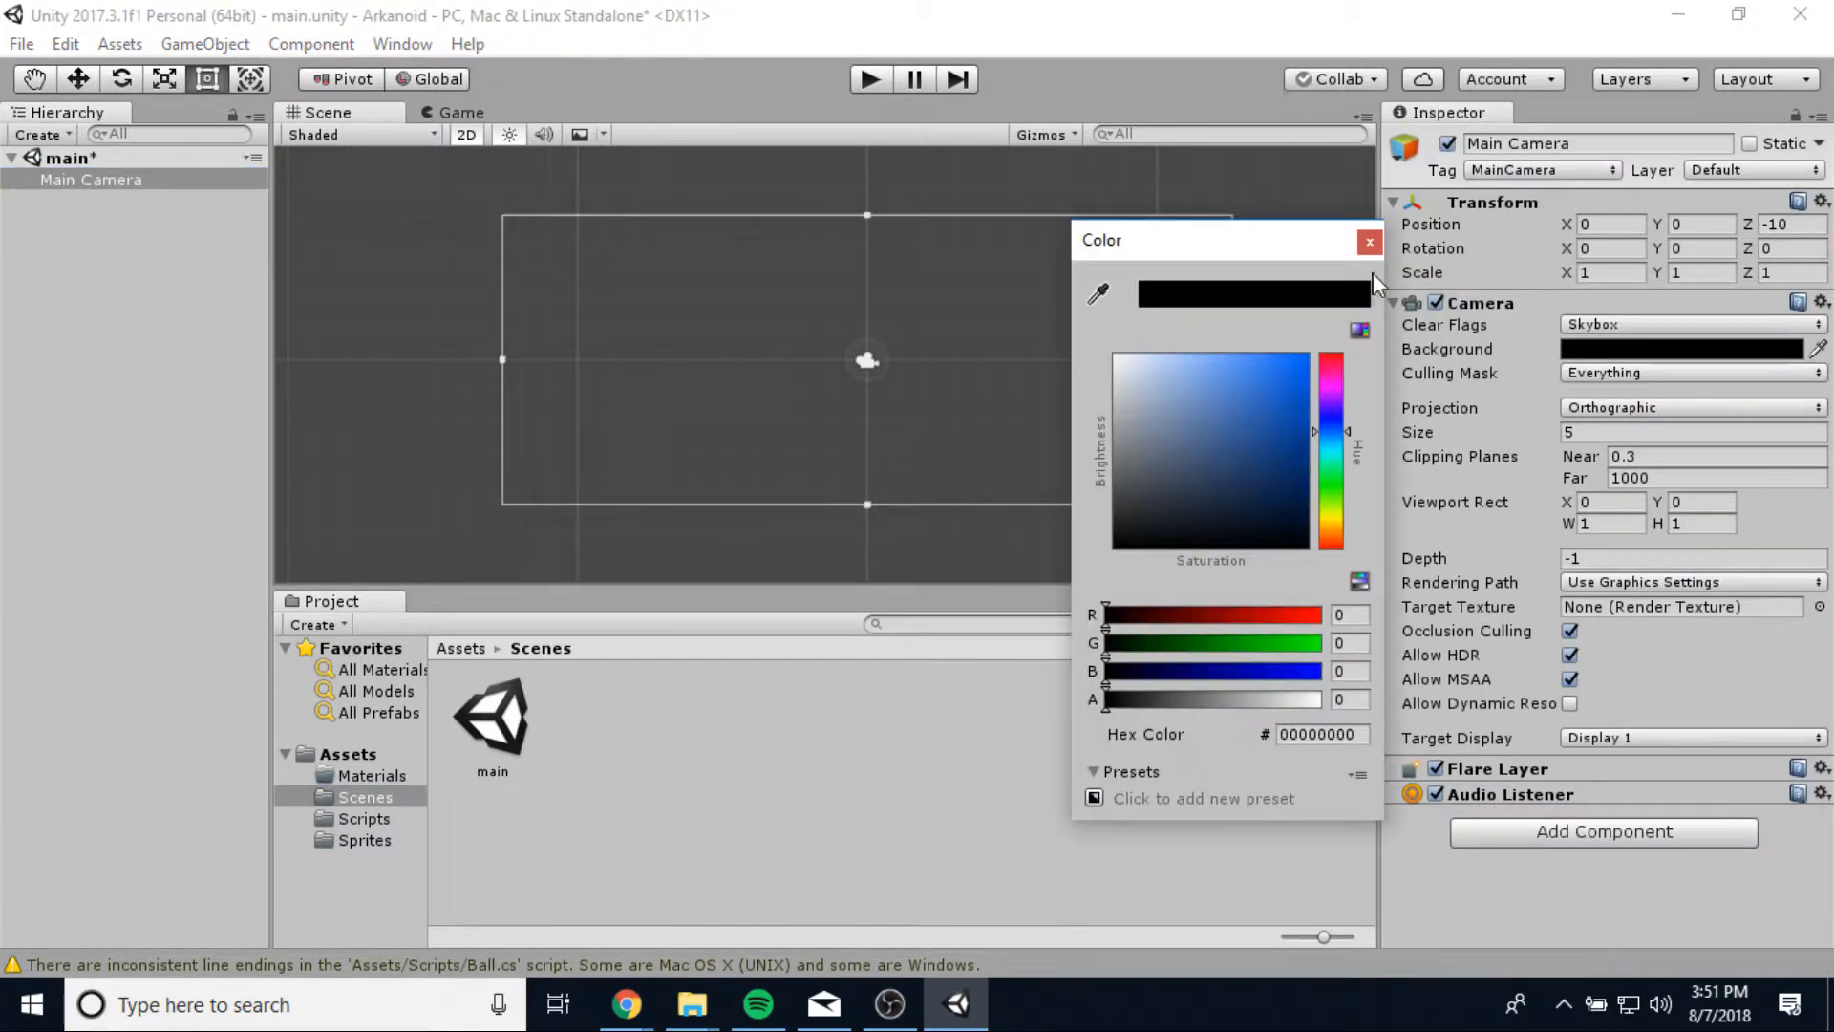
{"action": "left_click", "coordinate": [1370, 242]}
Set the Main Camera's orthographic size to 125 and disable Allow HDR and Allow MSAA.
{"action": "left_click", "coordinate": [1623, 432]}
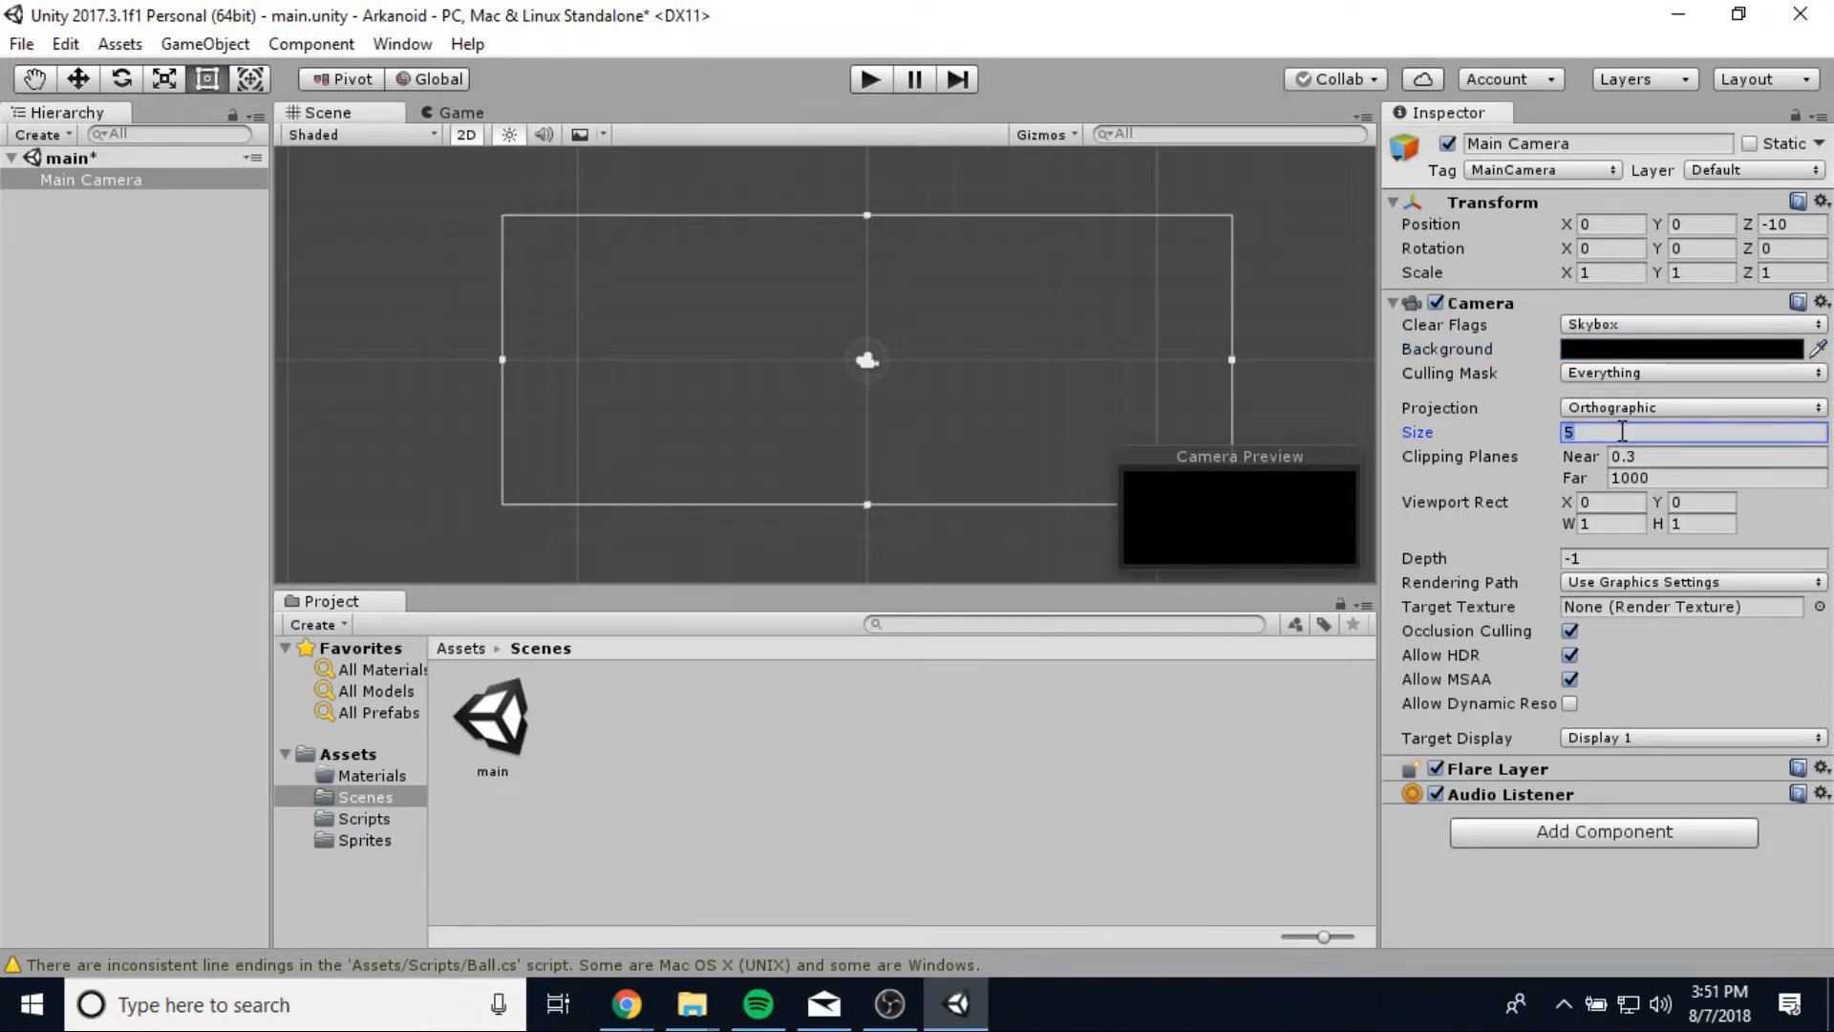
{"action": "type", "text": "125"}
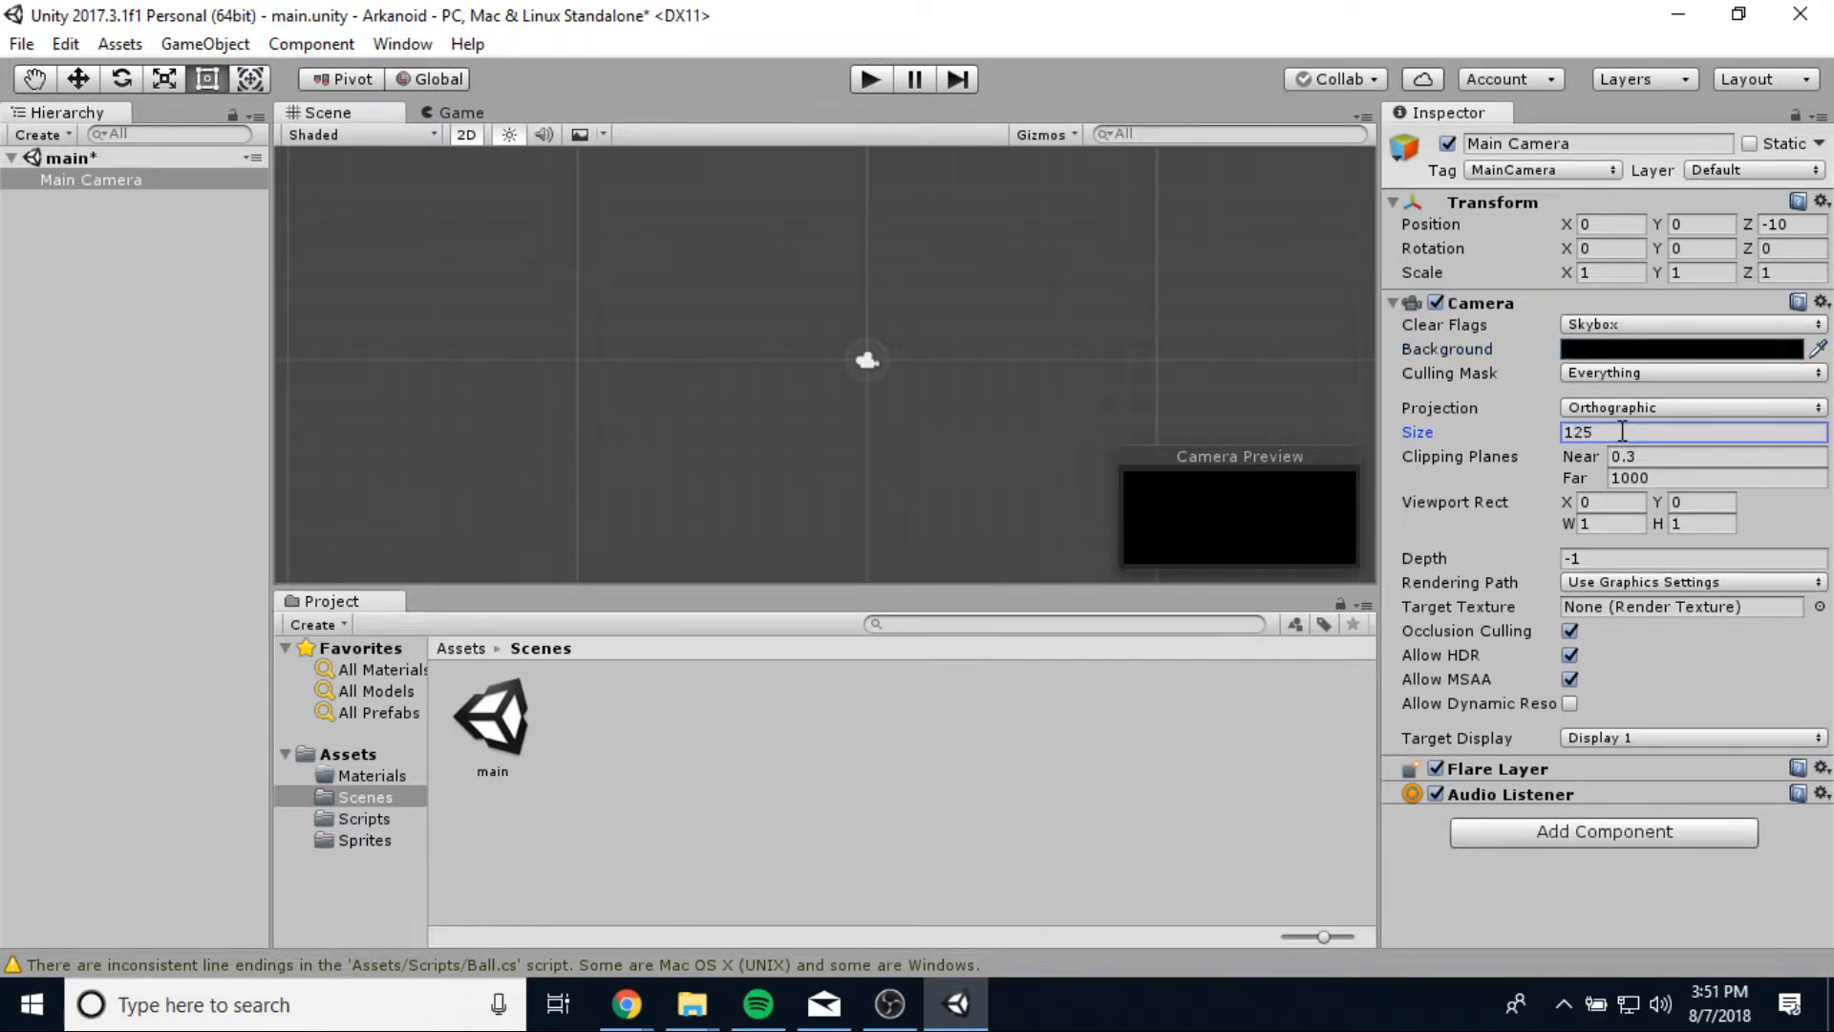
{"action": "left_click", "coordinate": [990, 810]}
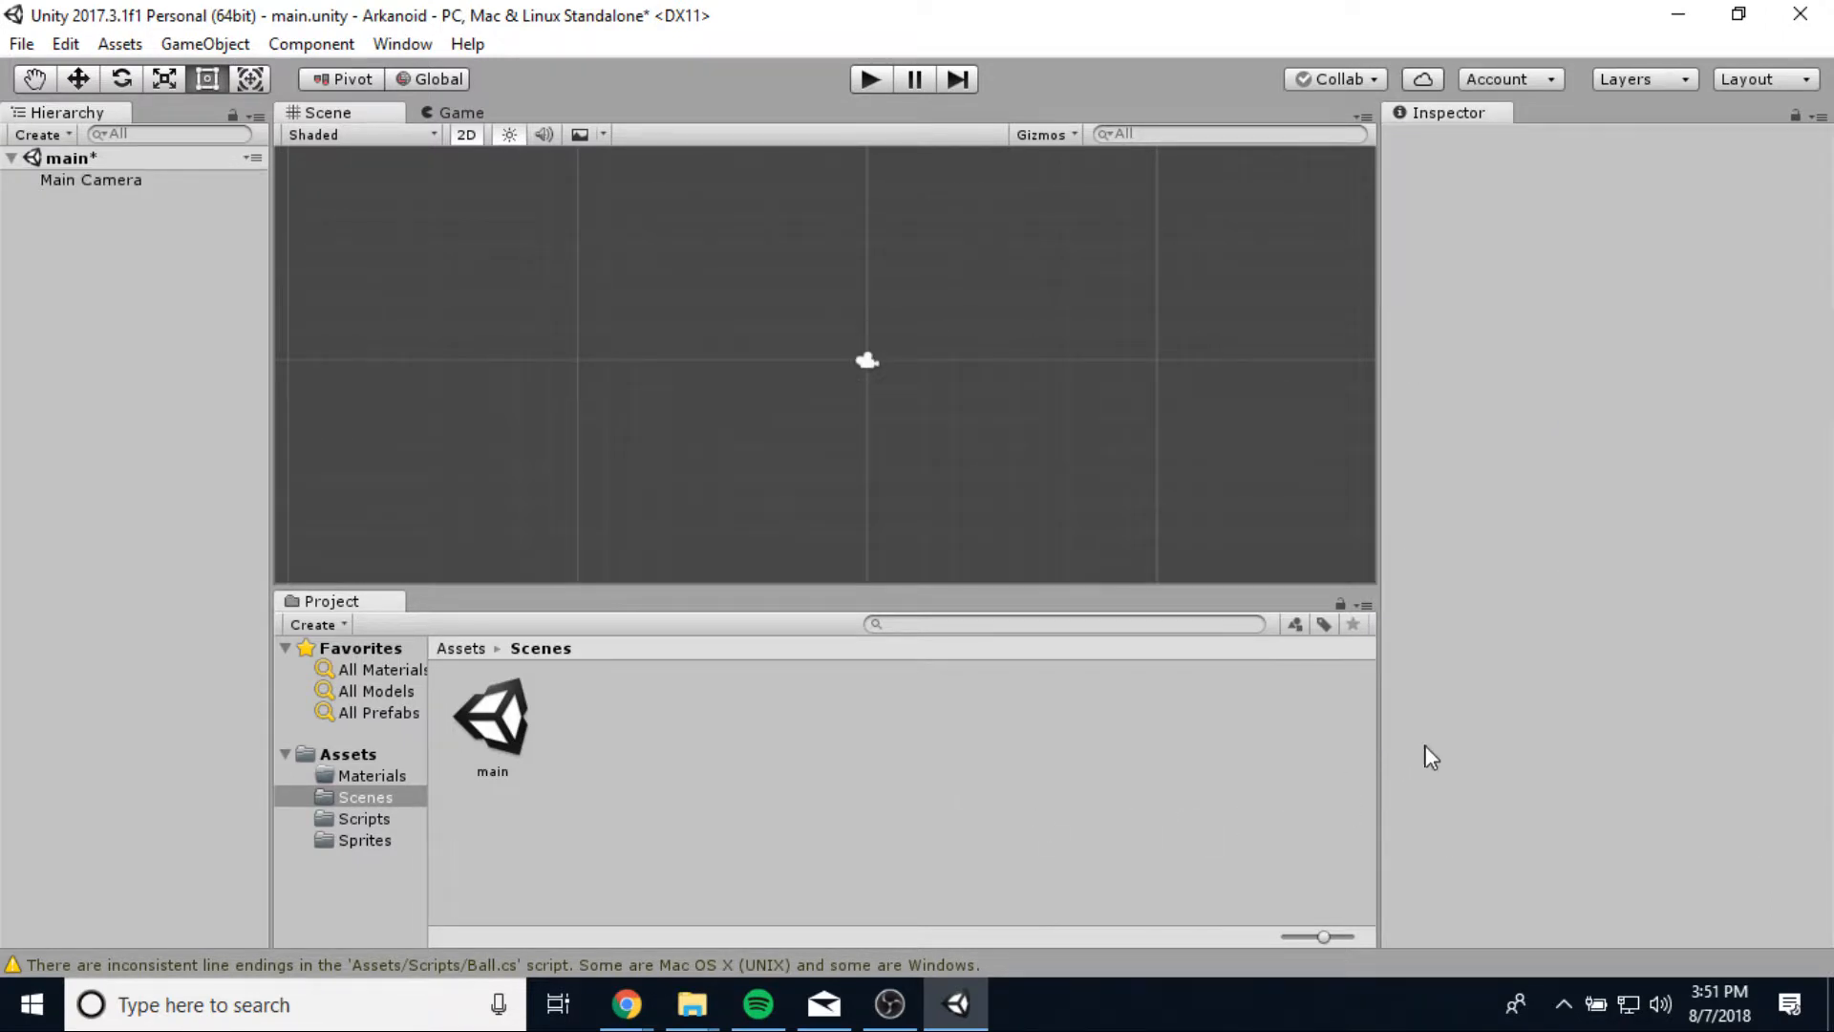
{"action": "left_click", "coordinate": [119, 180]}
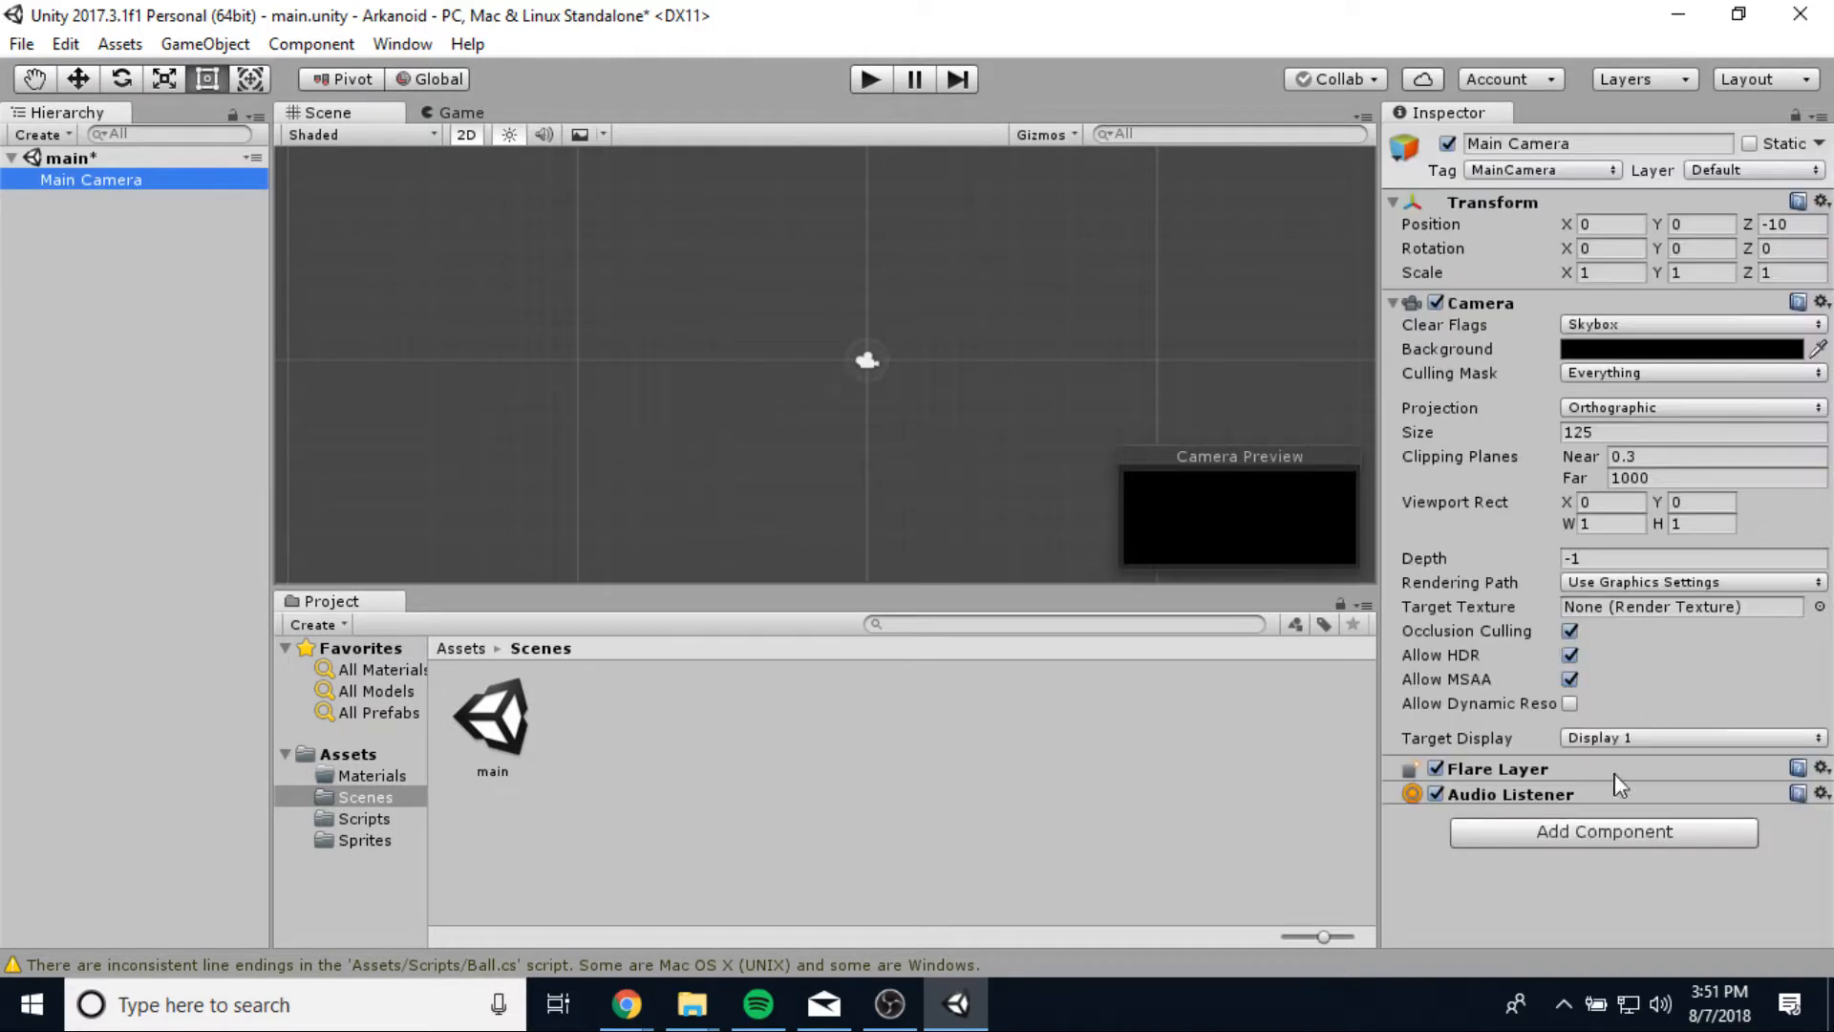
{"action": "left_click", "coordinate": [1571, 658]}
{"action": "left_click", "coordinate": [1570, 677]}
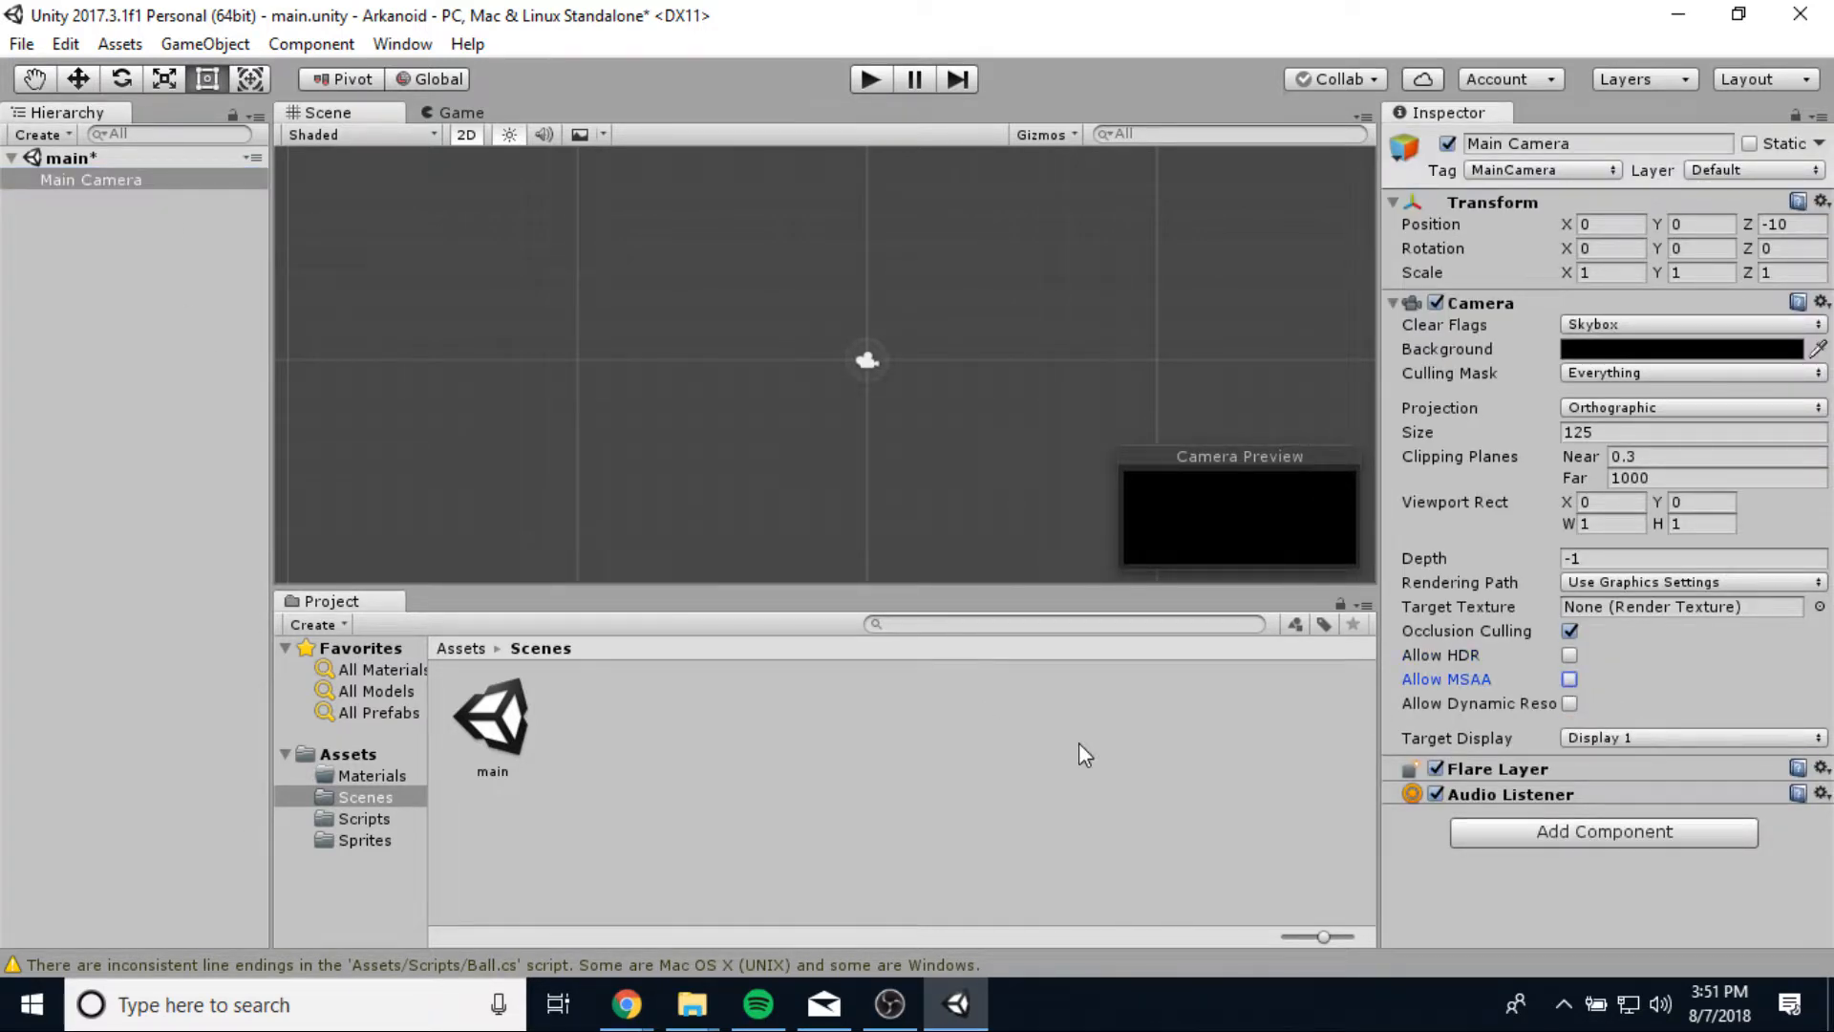
Set the hexagon_pattern sprite's import settings to 1 pixel per unit and Point (no filter), and apply them.
{"action": "left_click", "coordinate": [364, 840]}
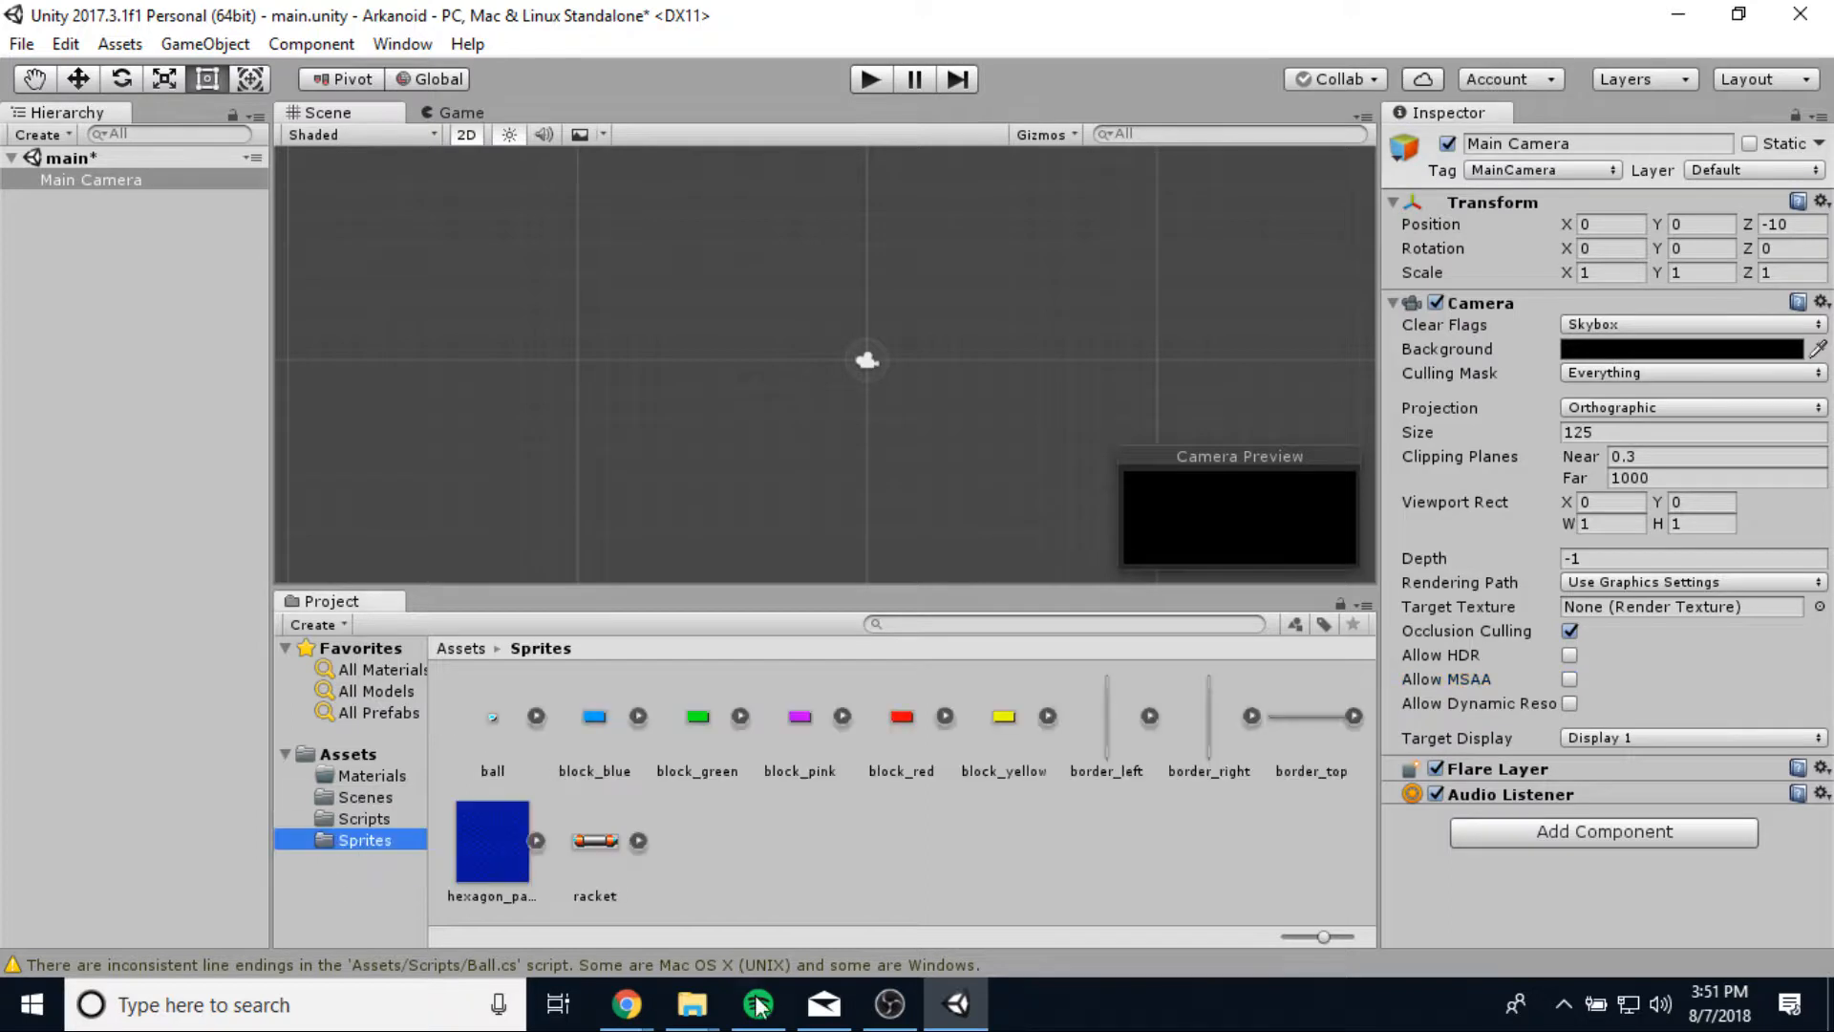
{"action": "left_click", "coordinate": [516, 864]}
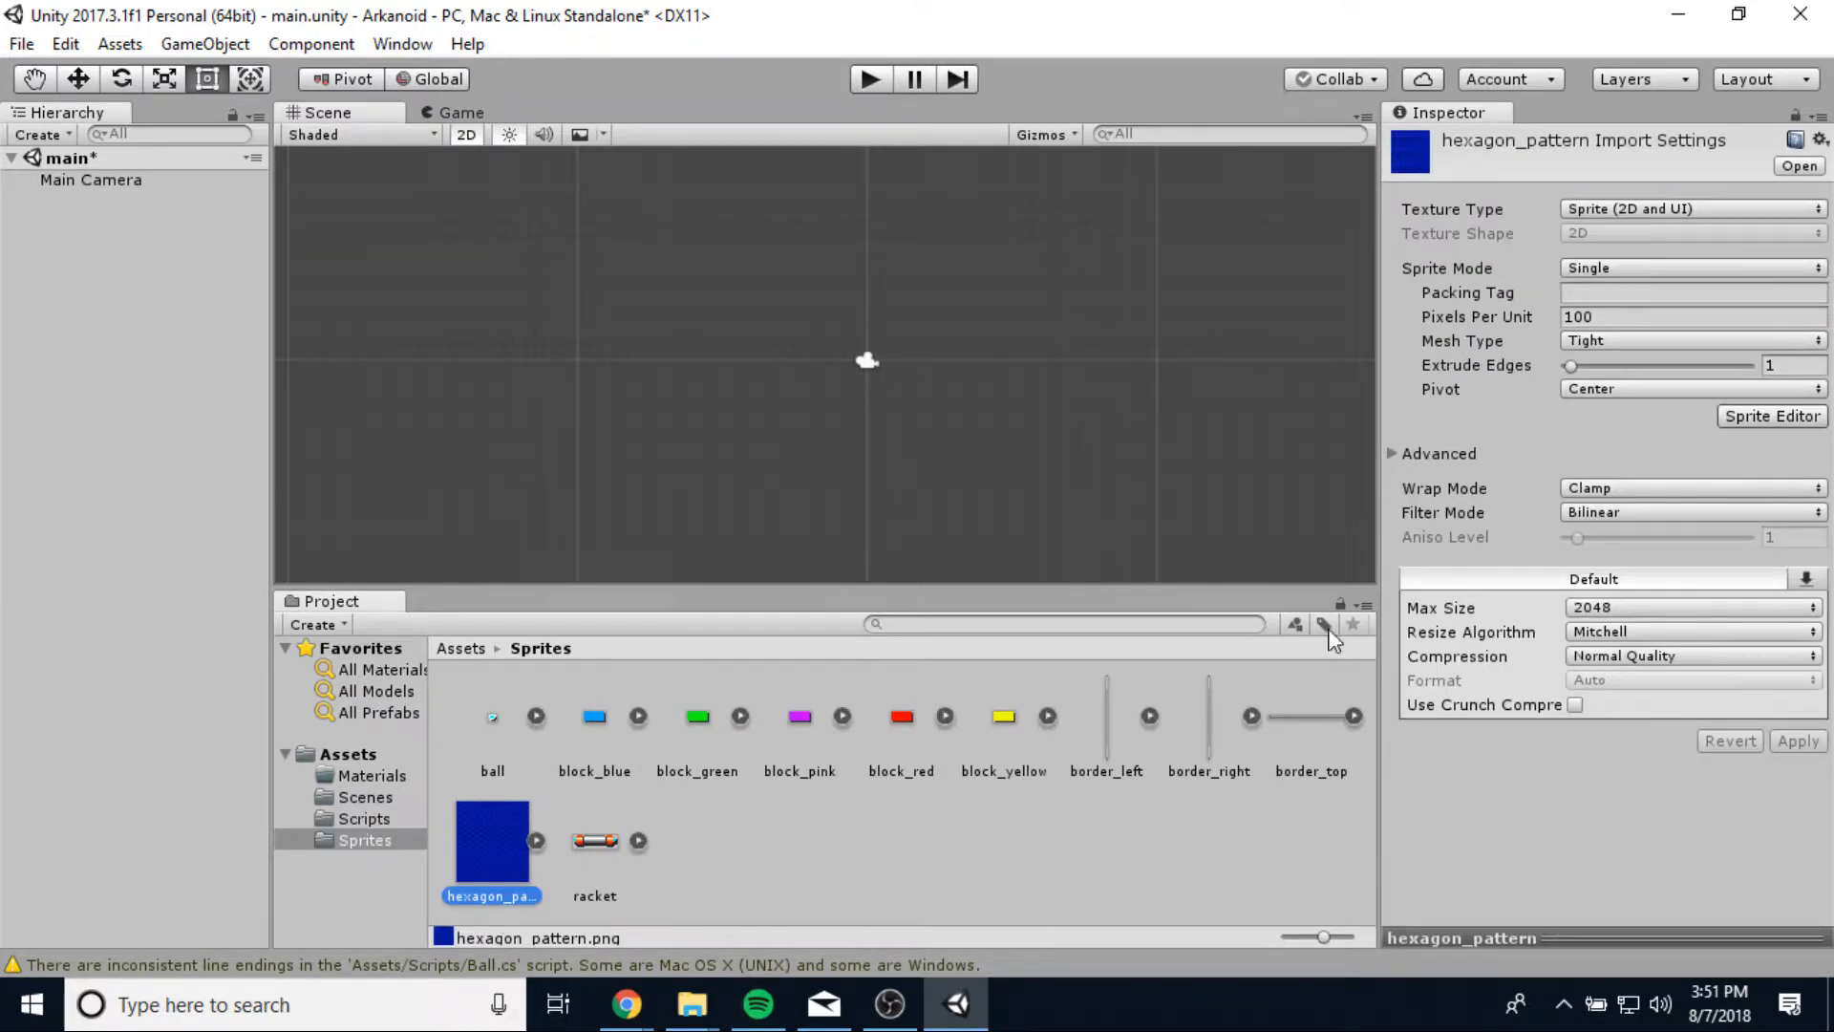
{"action": "left_click", "coordinate": [1594, 317]}
{"action": "type", "text": "1"}
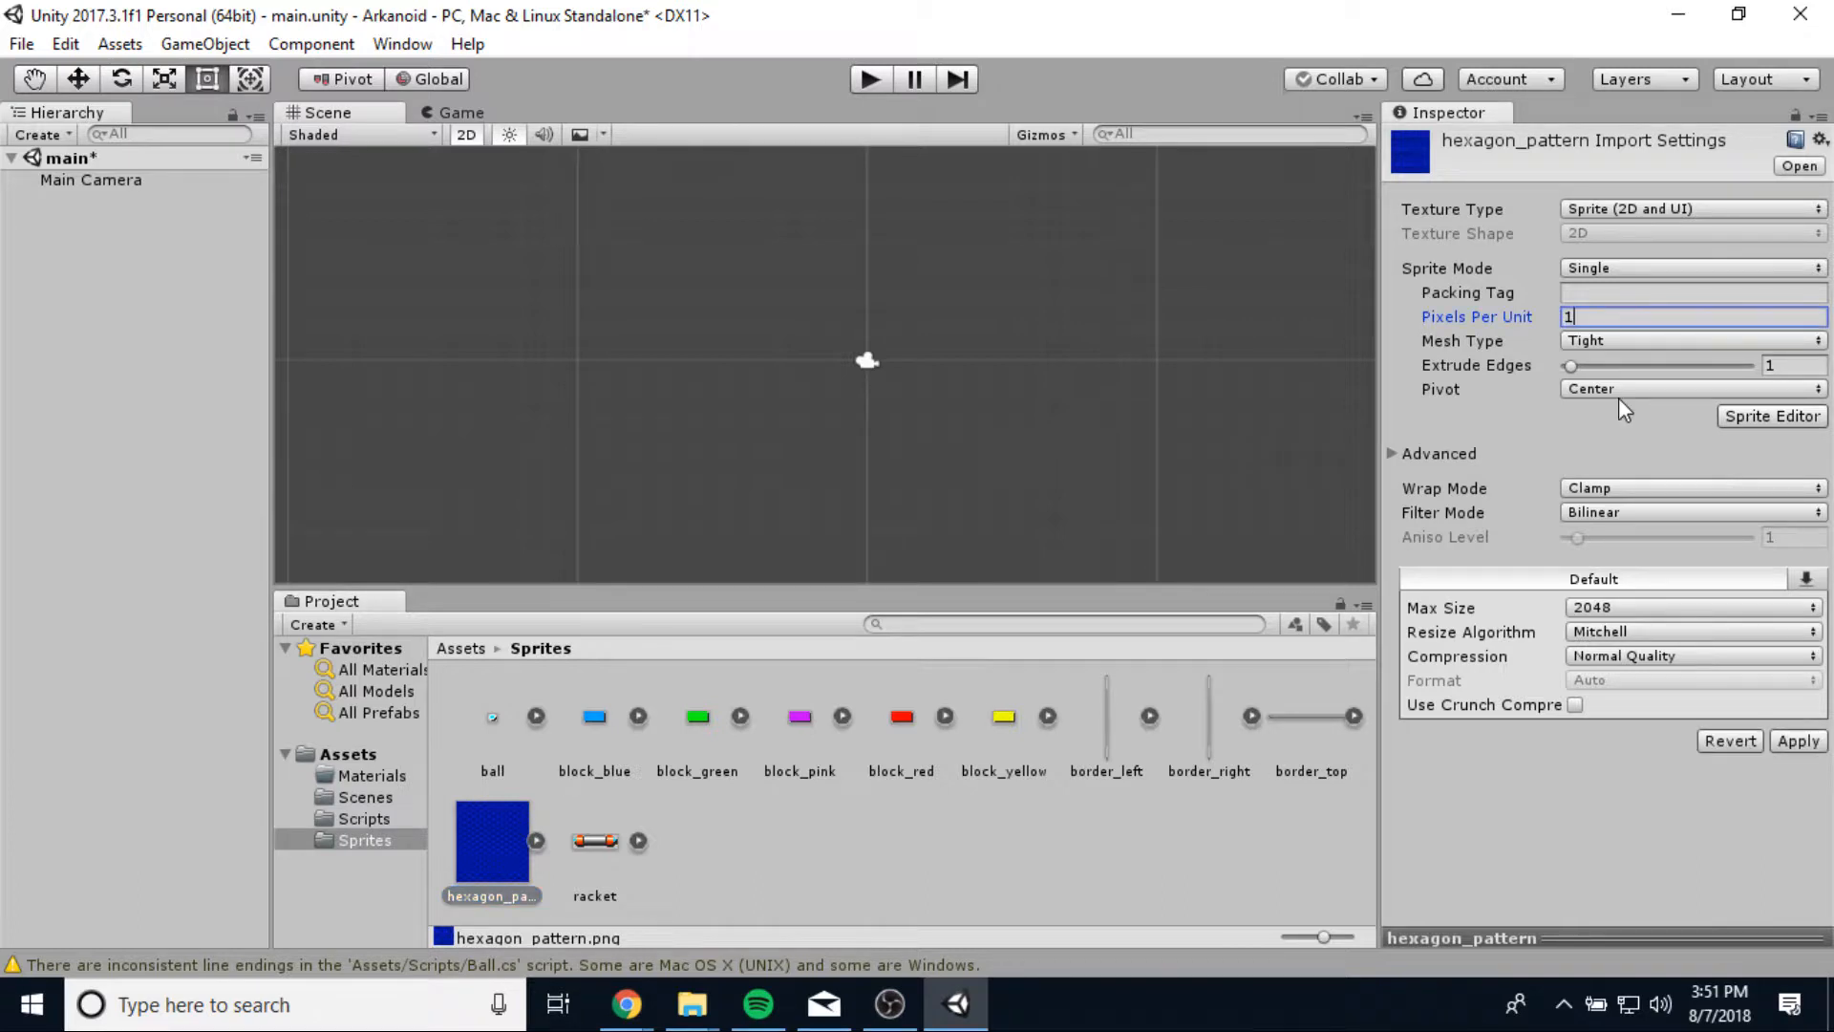
{"action": "left_click", "coordinate": [1613, 510]}
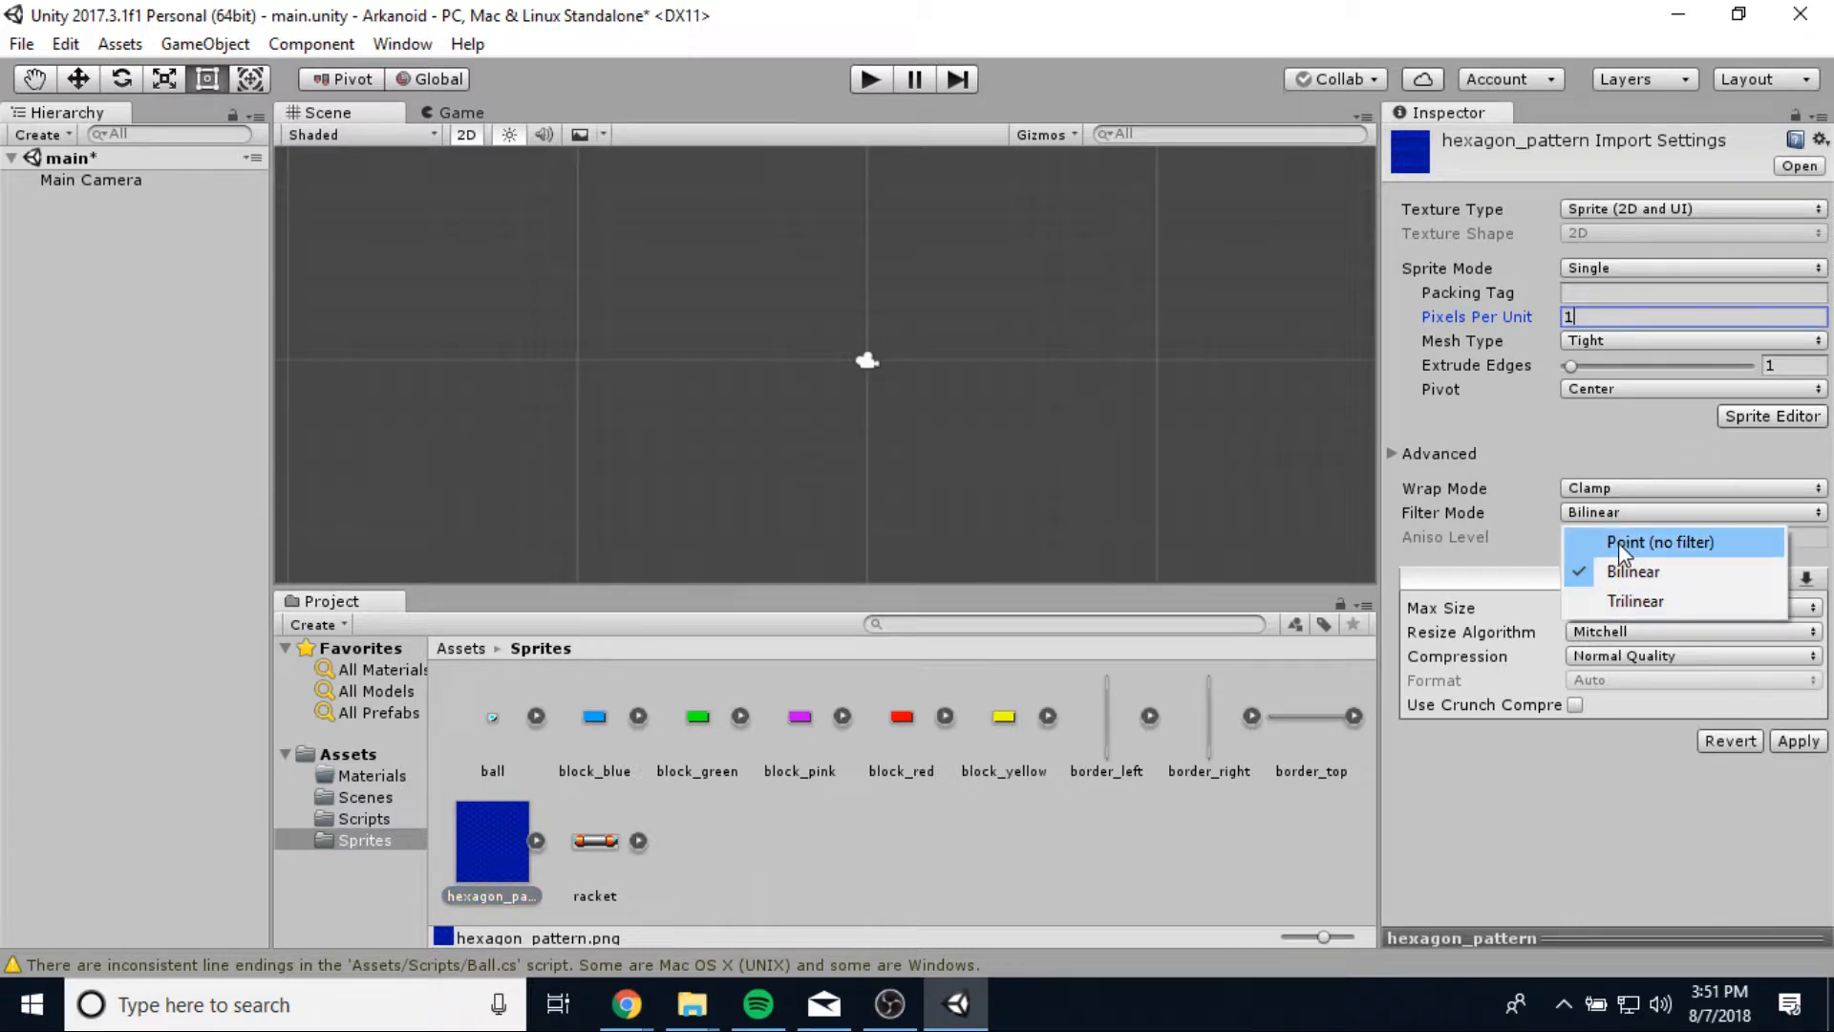
{"action": "left_click", "coordinate": [1619, 539]}
{"action": "left_click", "coordinate": [1798, 741]}
Add the hexagon_pattern sprite to the scene and set its position to X 0, Y 0.
{"action": "scroll", "coordinate": [885, 311], "scroll_direction": "down", "scroll_amount": 3}
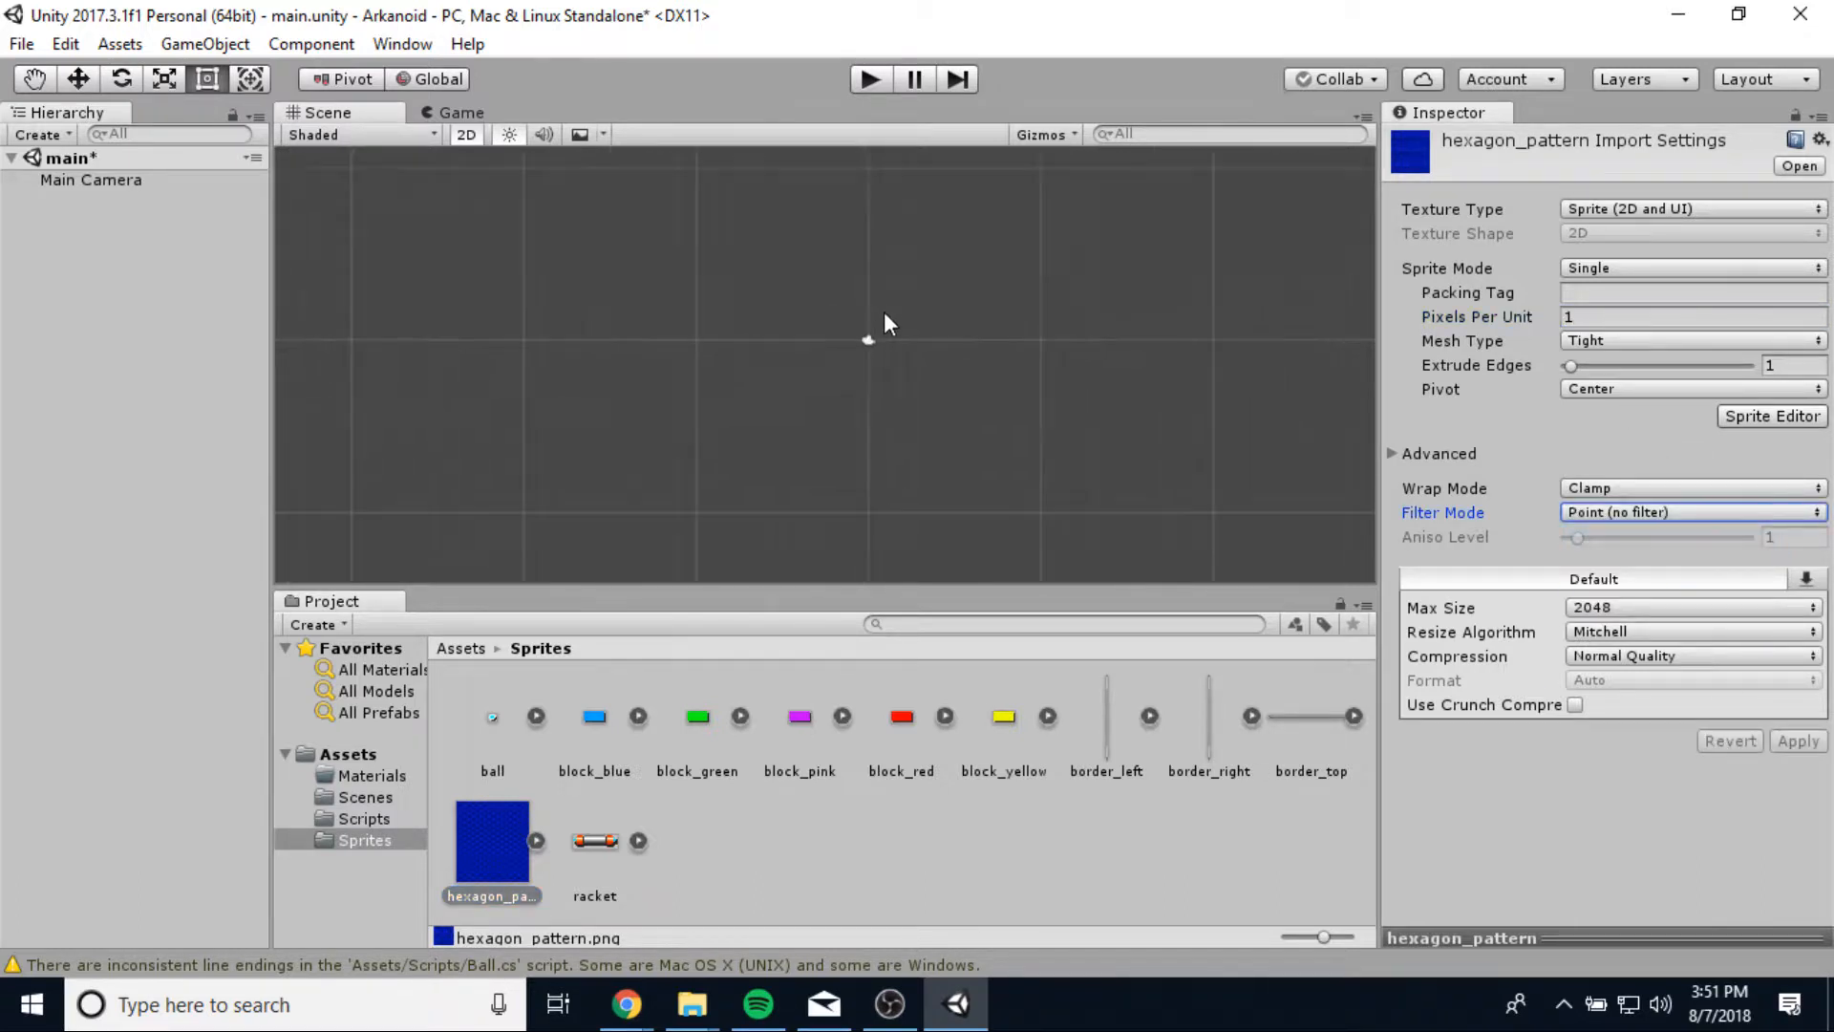
{"action": "scroll", "coordinate": [884, 325], "scroll_direction": "down", "scroll_amount": 3}
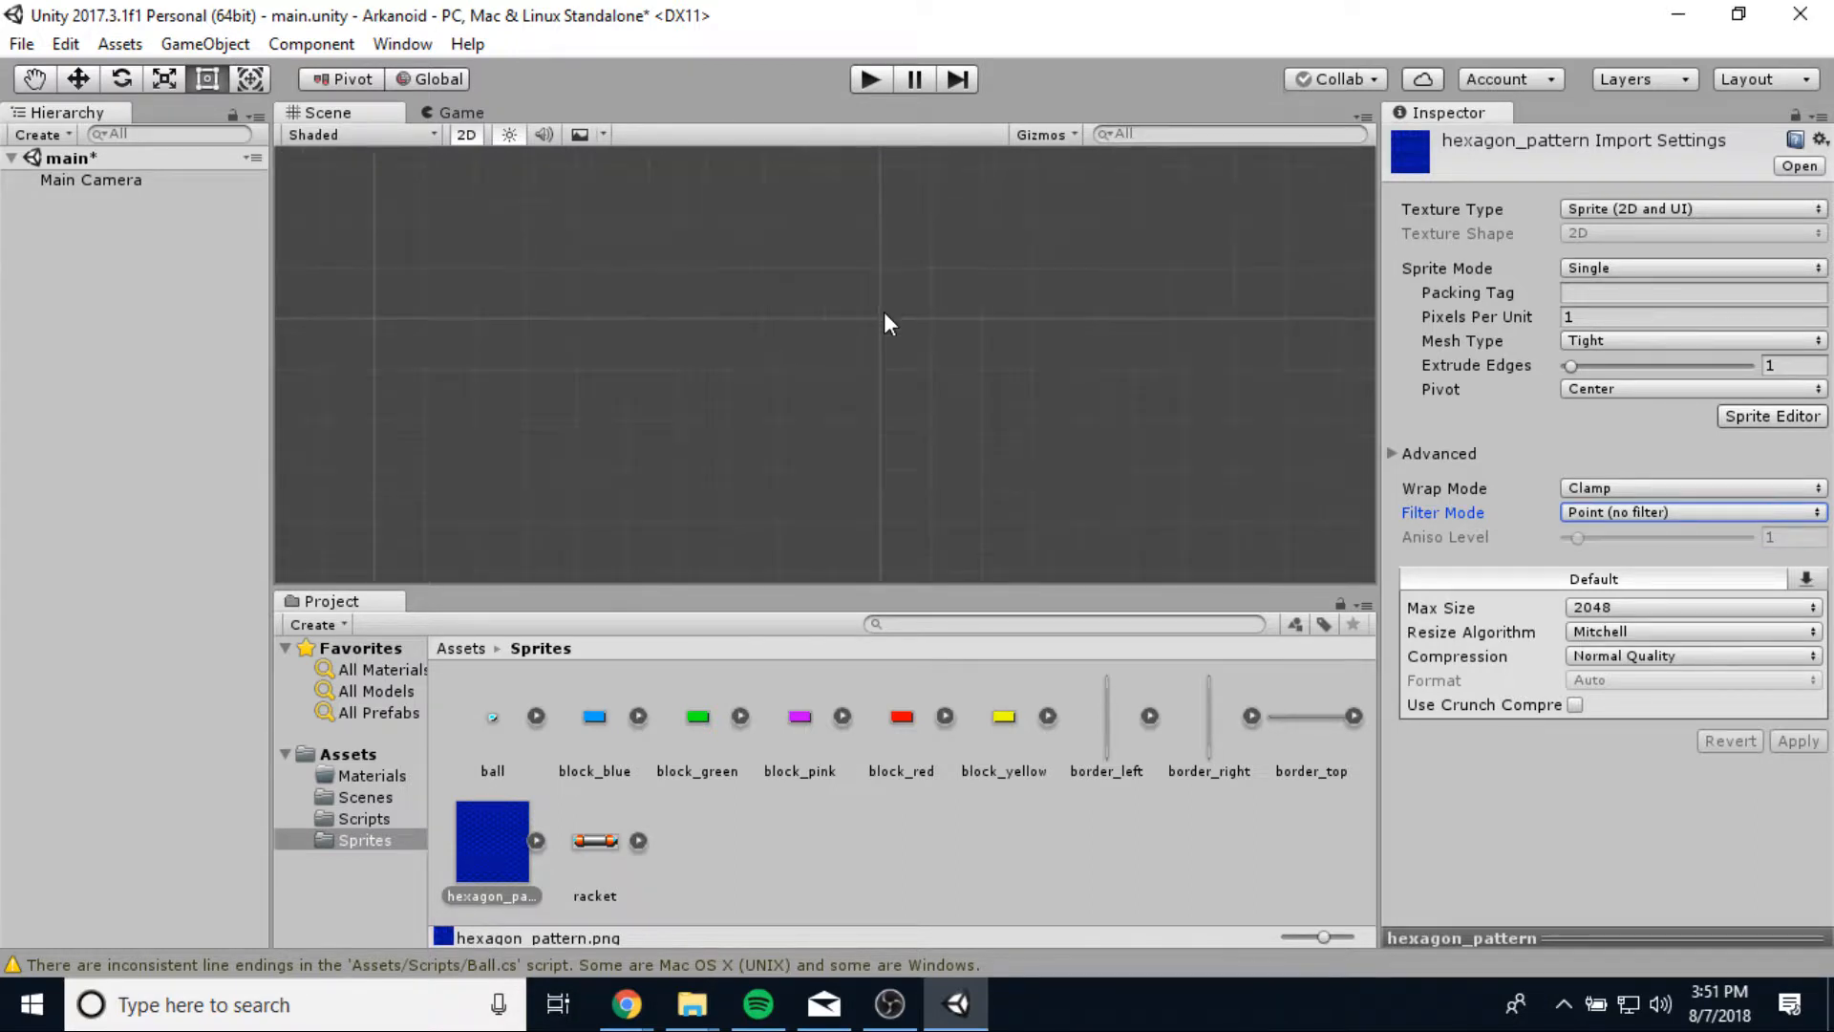
{"action": "scroll", "coordinate": [885, 311], "scroll_direction": "up", "scroll_amount": 5}
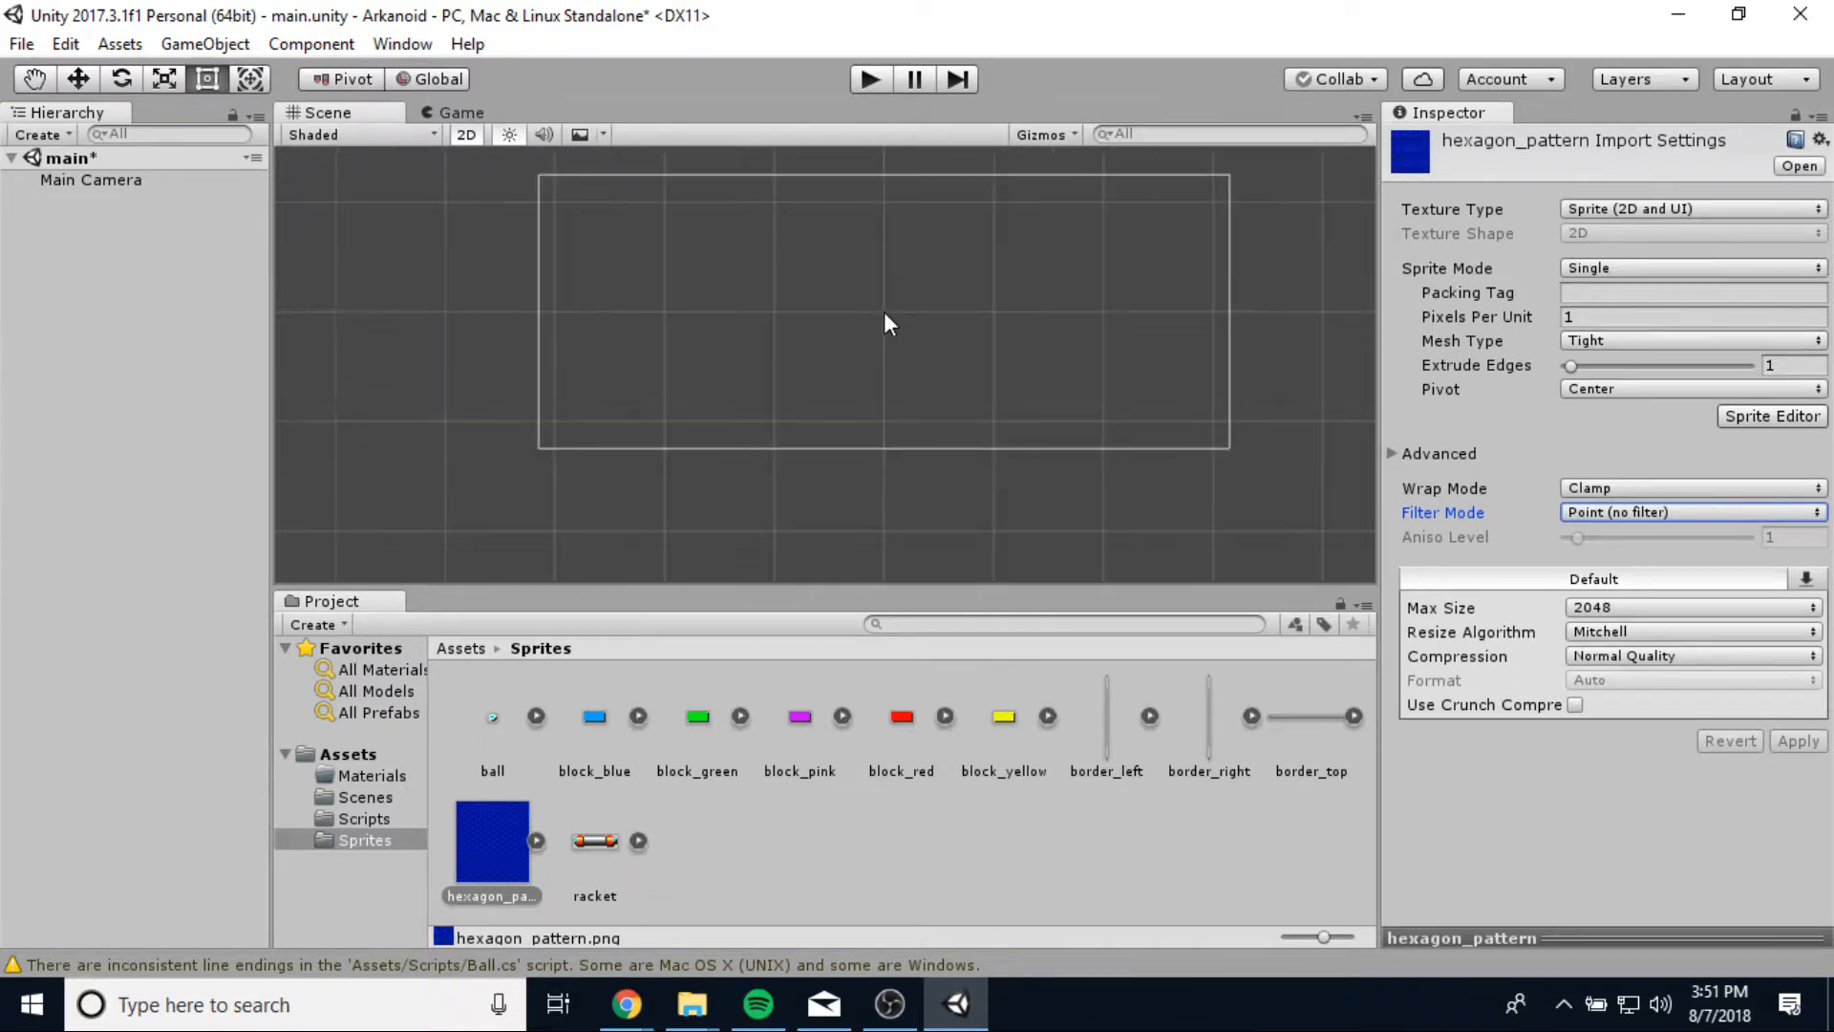
{"action": "key", "text": "q"}
{"action": "left_click_drag", "start_coordinate": [895, 359], "coordinate": [891, 365]}
{"action": "key", "text": "t"}
{"action": "left_click_drag", "start_coordinate": [480, 835], "coordinate": [869, 388]}
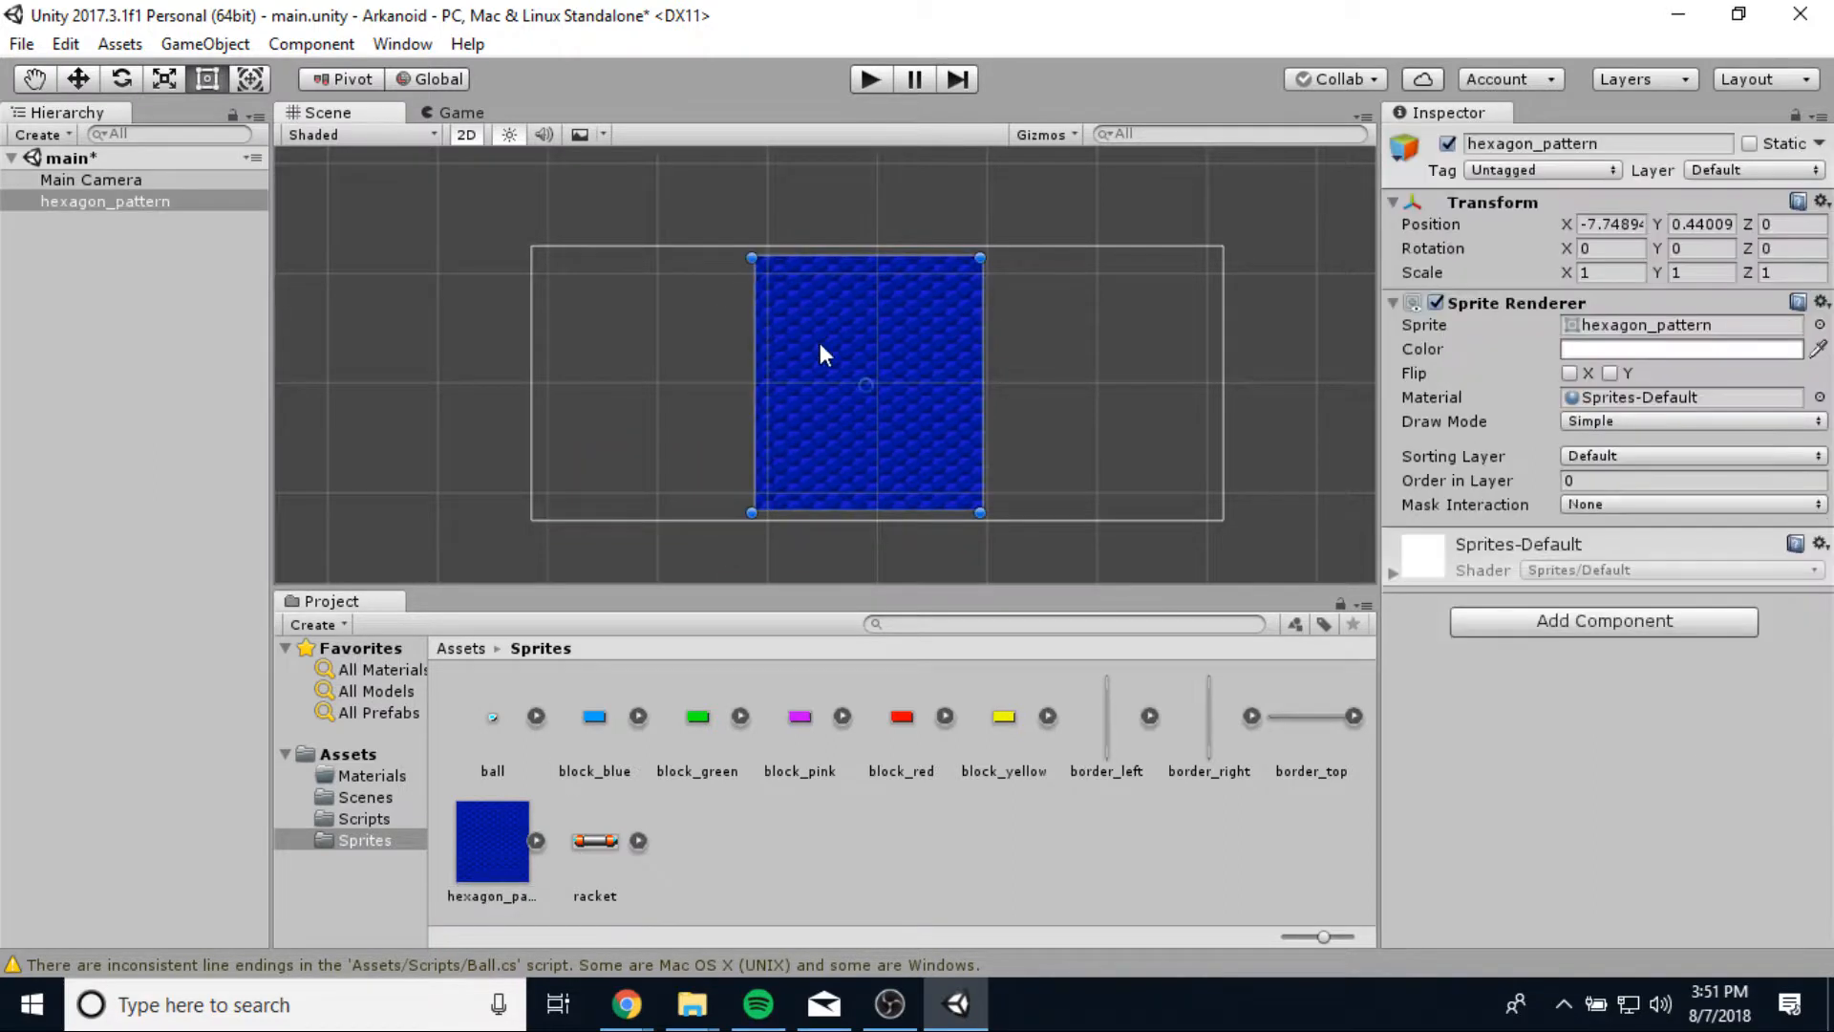
{"action": "left_click", "coordinate": [1634, 222]}
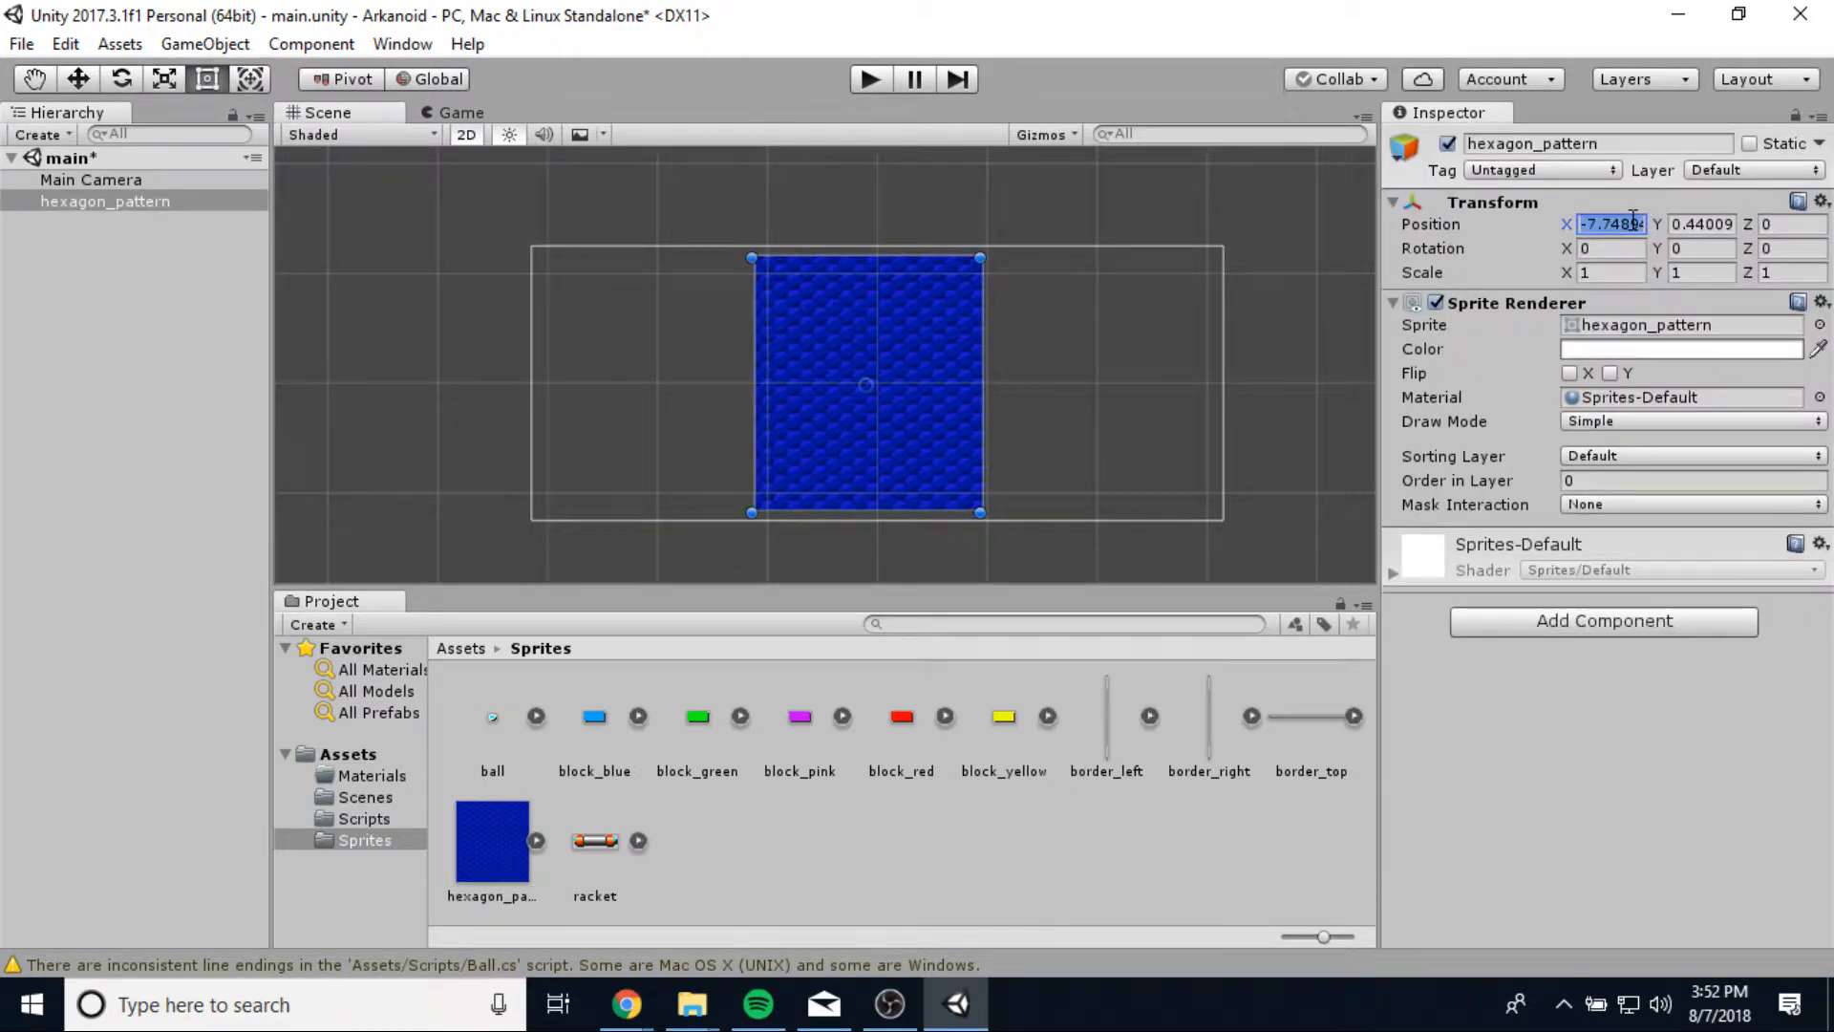
{"action": "type", "text": "0"}
{"action": "key", "text": "Tab"}
{"action": "type", "text": "0"}
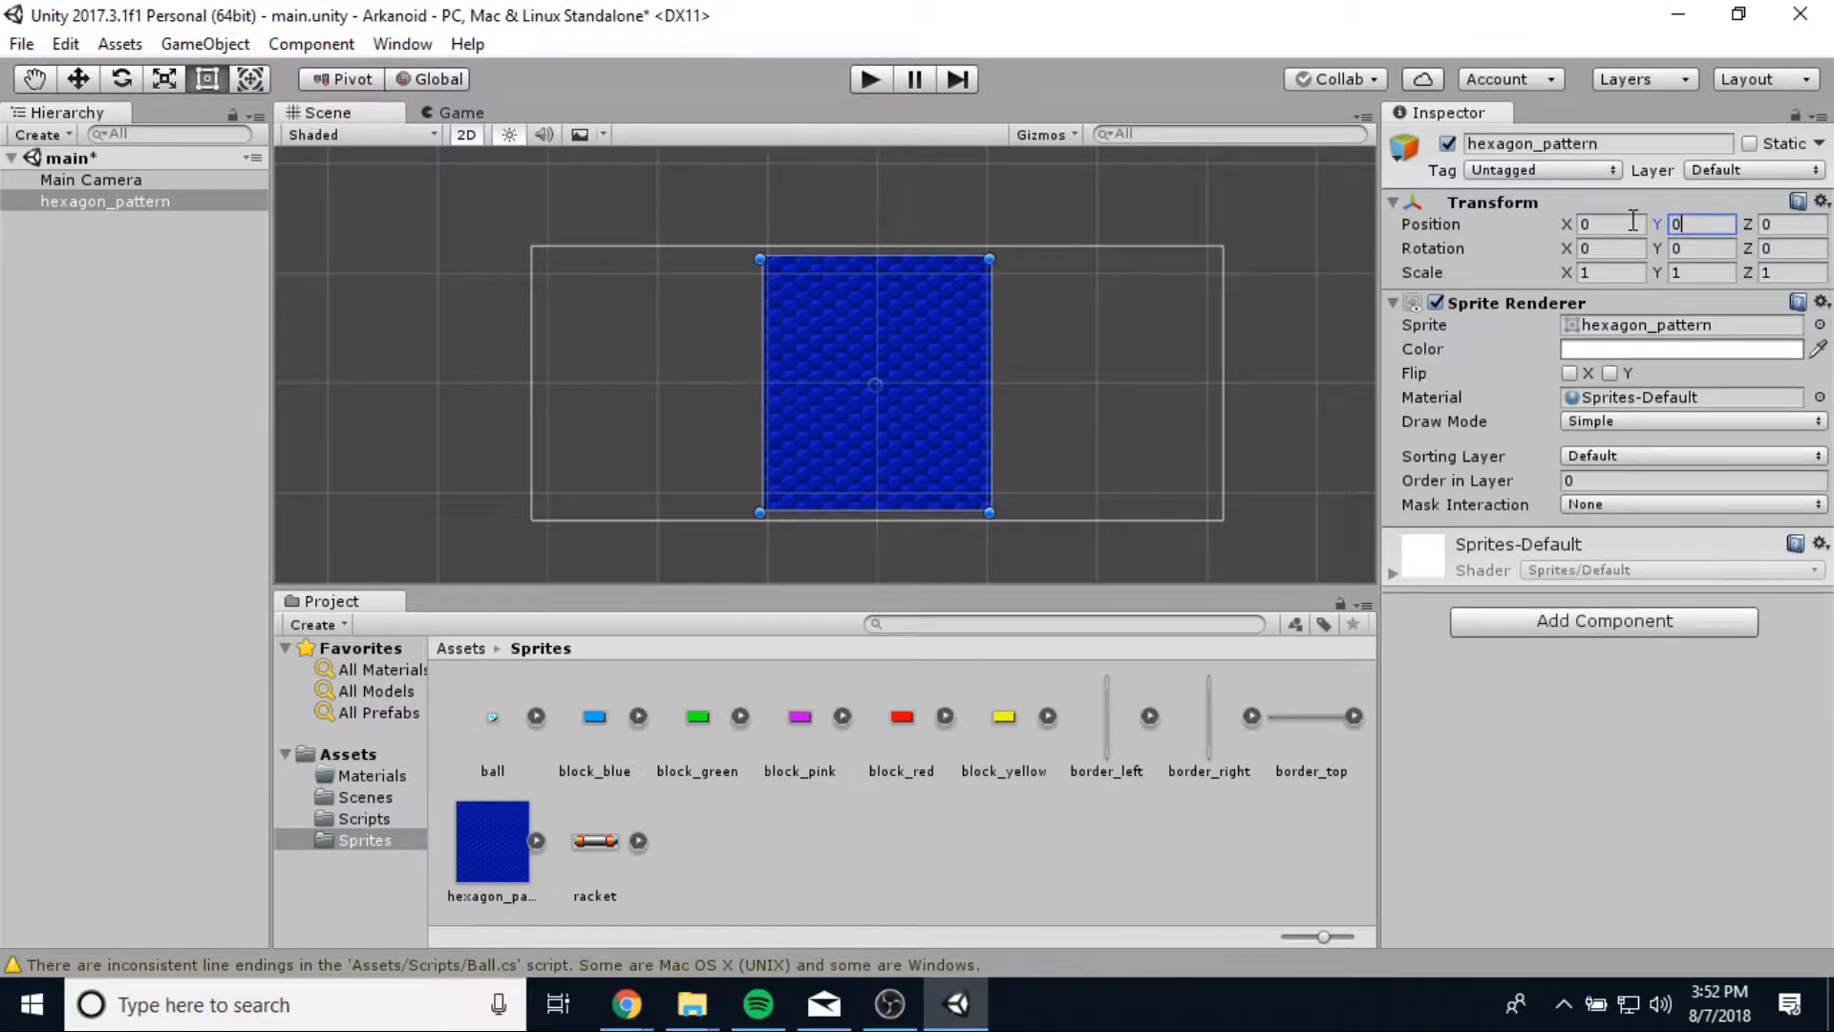
{"action": "left_click", "coordinate": [1008, 877]}
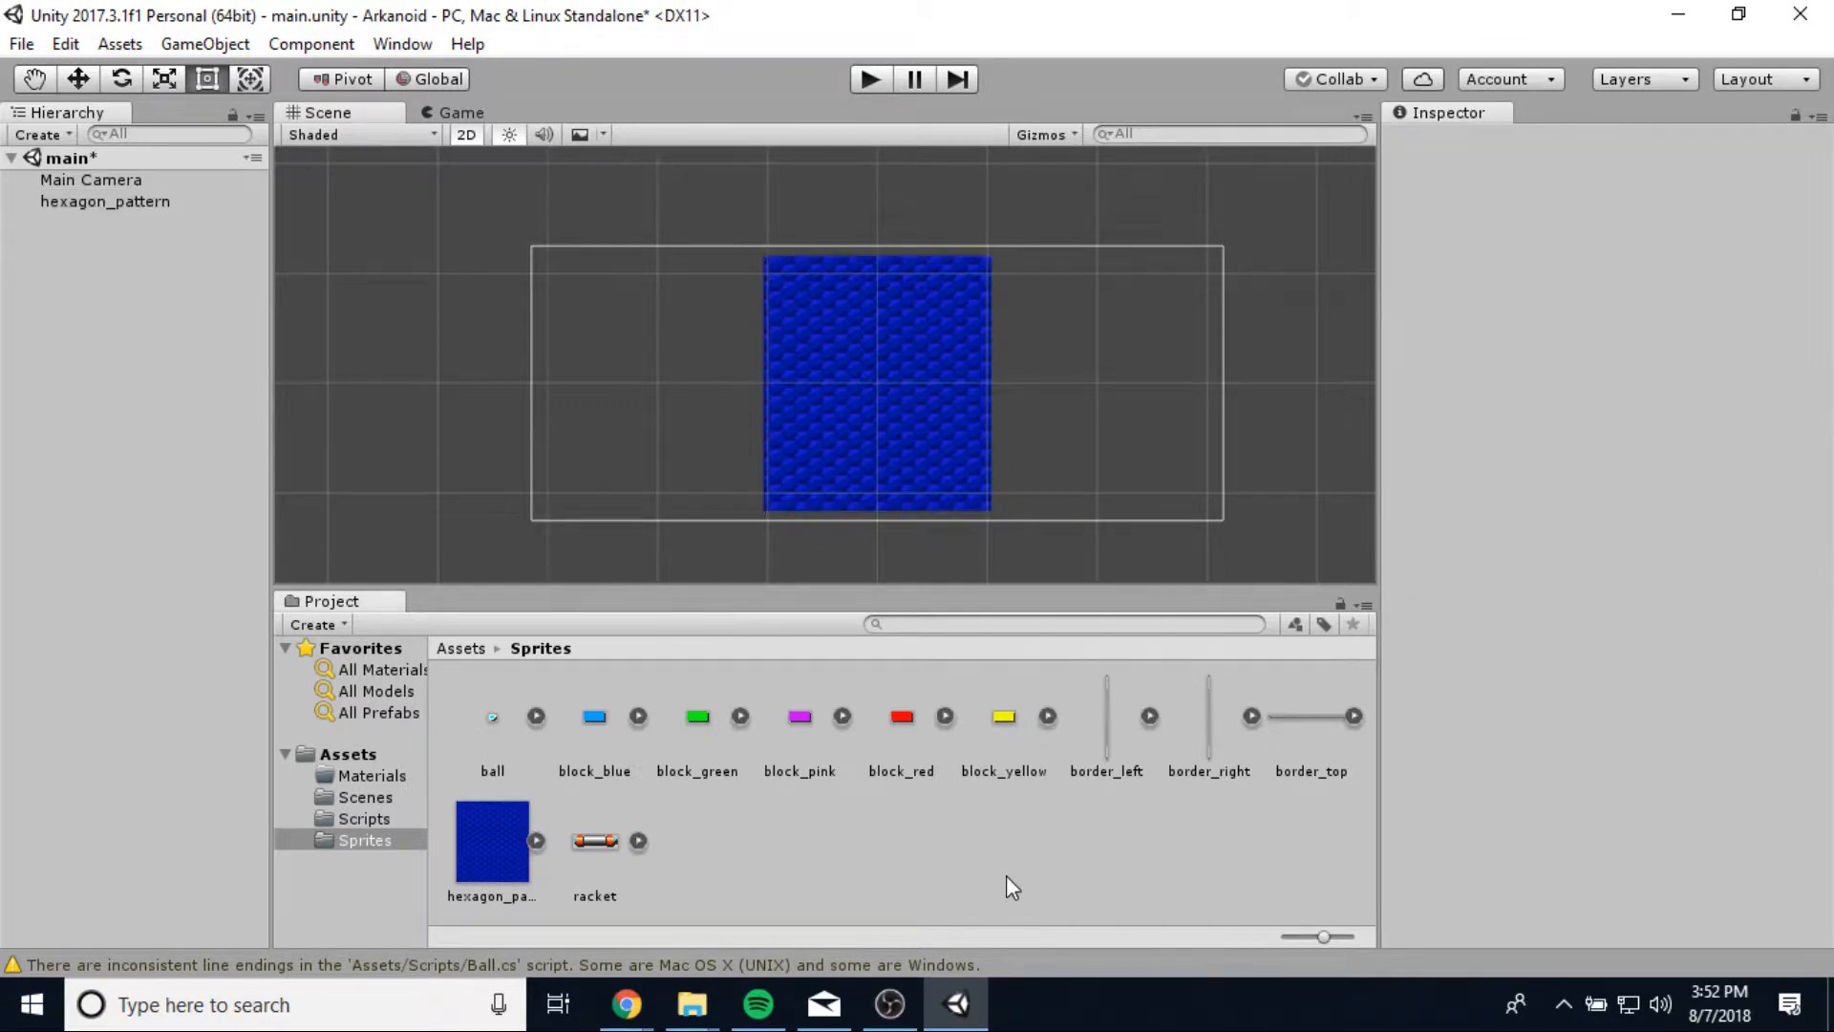
Set the border_left sprite's import settings to 1 pixel per unit and Point (no filter), and apply them.
{"action": "left_click", "coordinate": [1089, 754]}
{"action": "left_click", "coordinate": [1589, 315]}
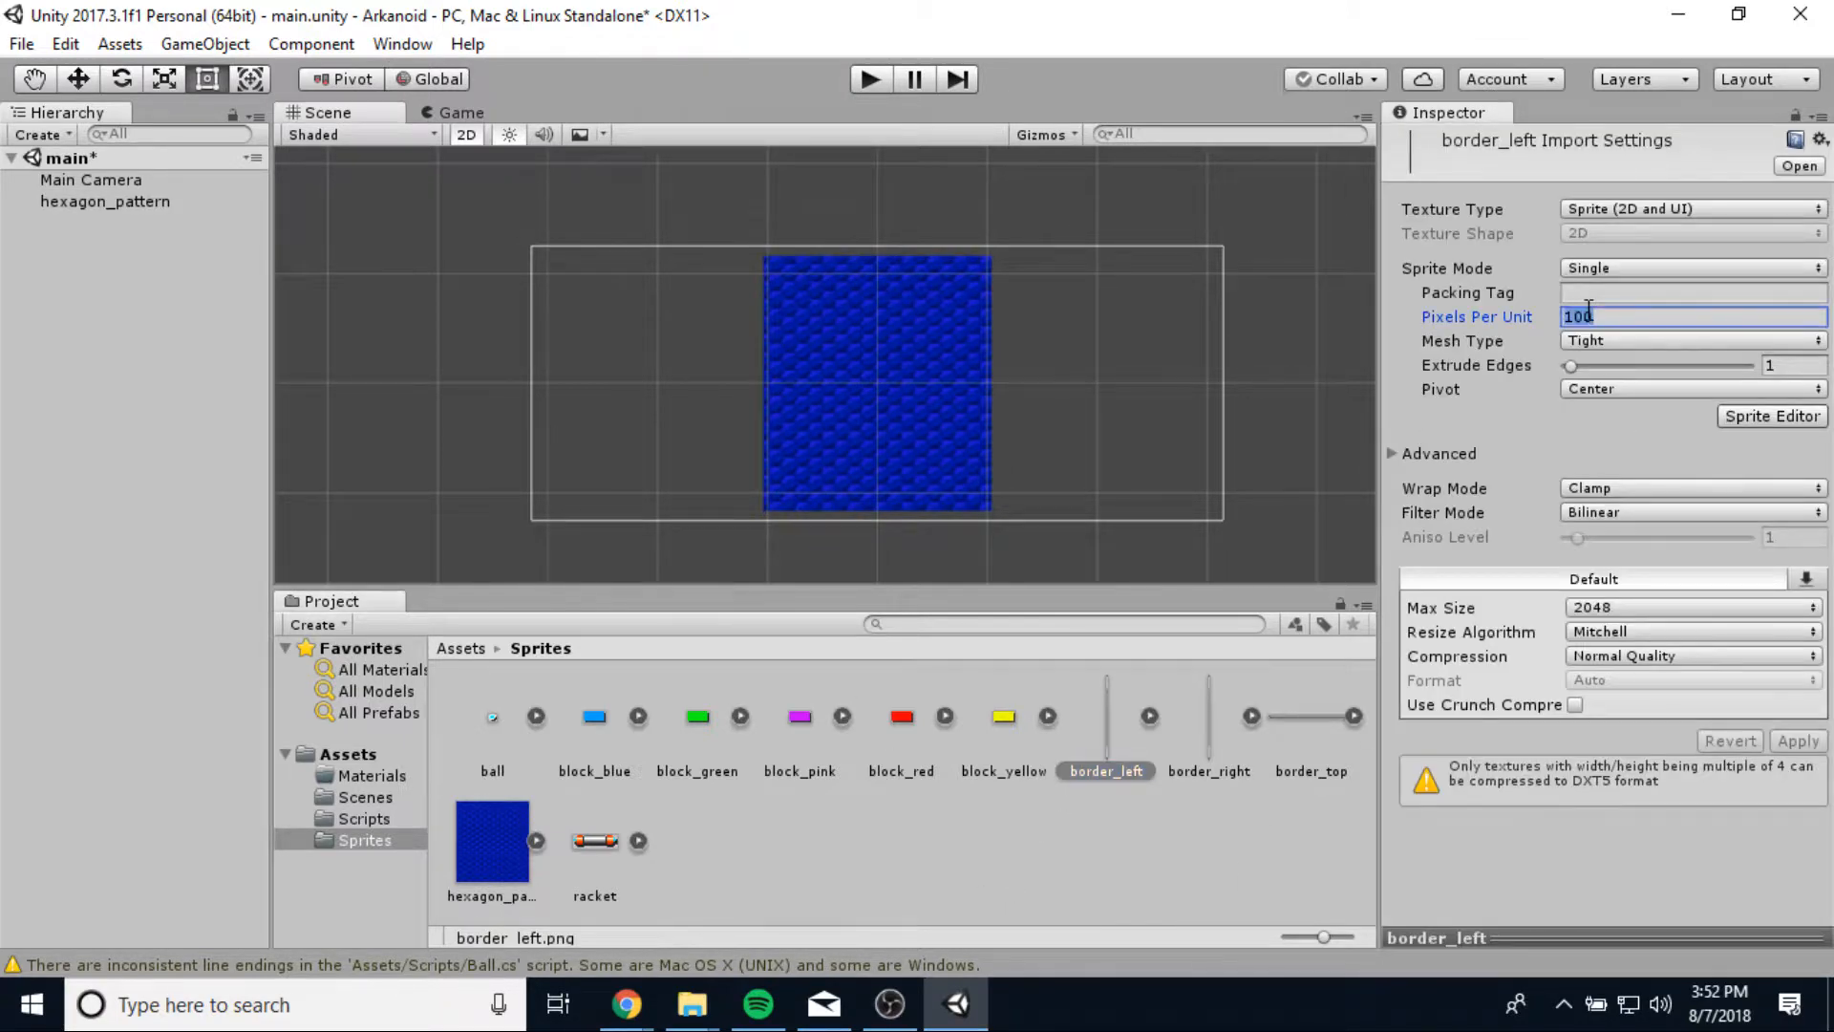
{"action": "type", "text": "1"}
{"action": "left_click", "coordinate": [1632, 510]}
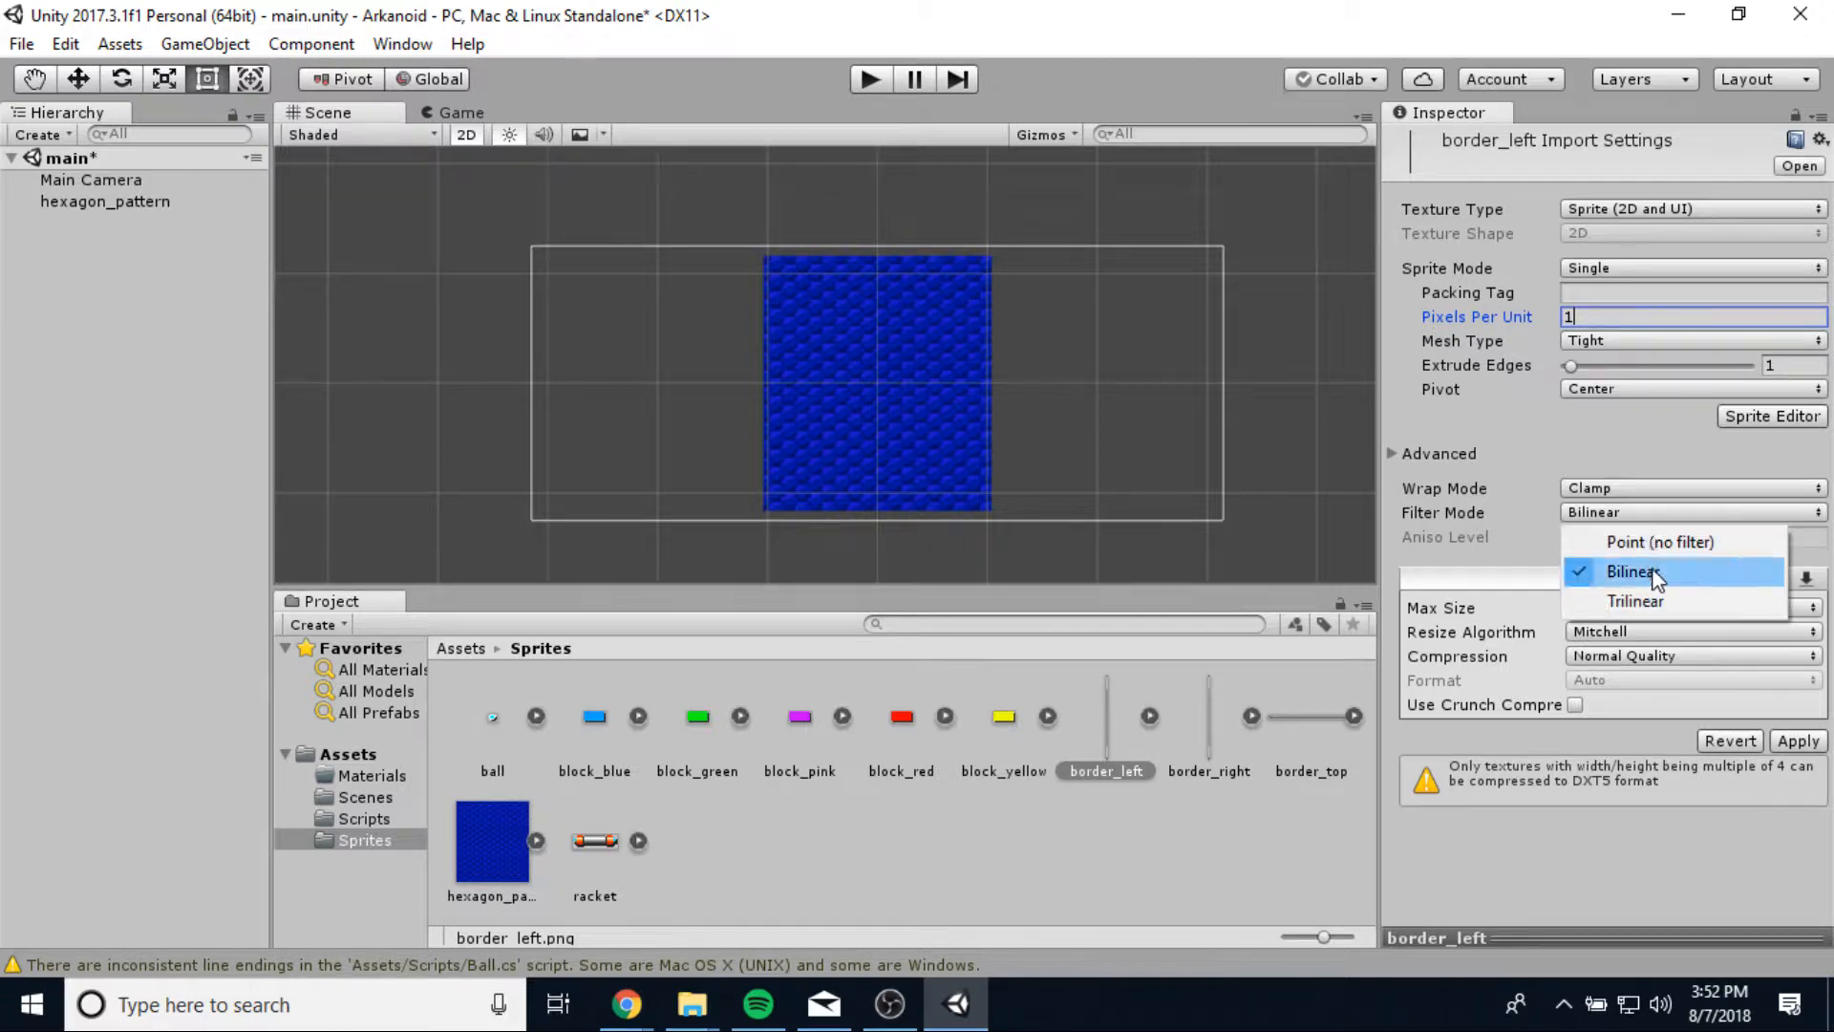
{"action": "left_click", "coordinate": [1661, 542]}
{"action": "left_click", "coordinate": [1798, 740]}
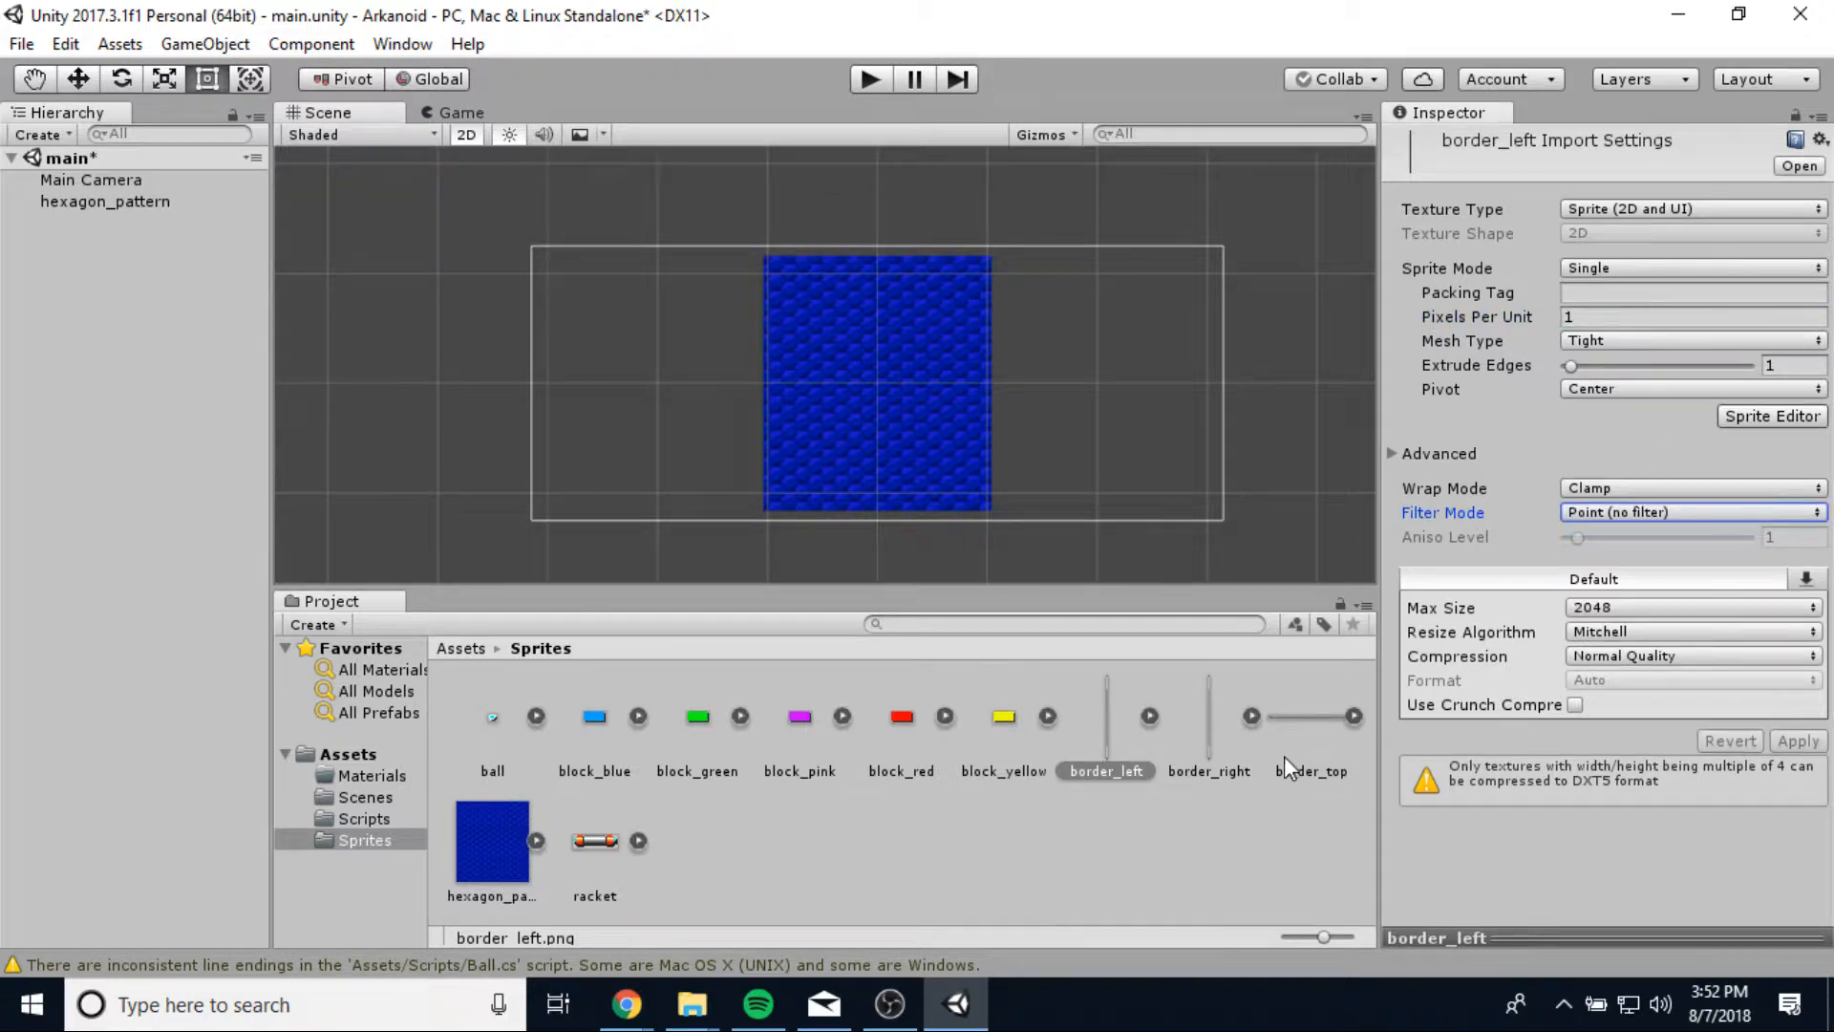
Set the border_right sprite's import settings to 1 pixel per unit and Point (no filter), and apply them.
{"action": "left_click", "coordinate": [1212, 730]}
{"action": "left_click", "coordinate": [1652, 316]}
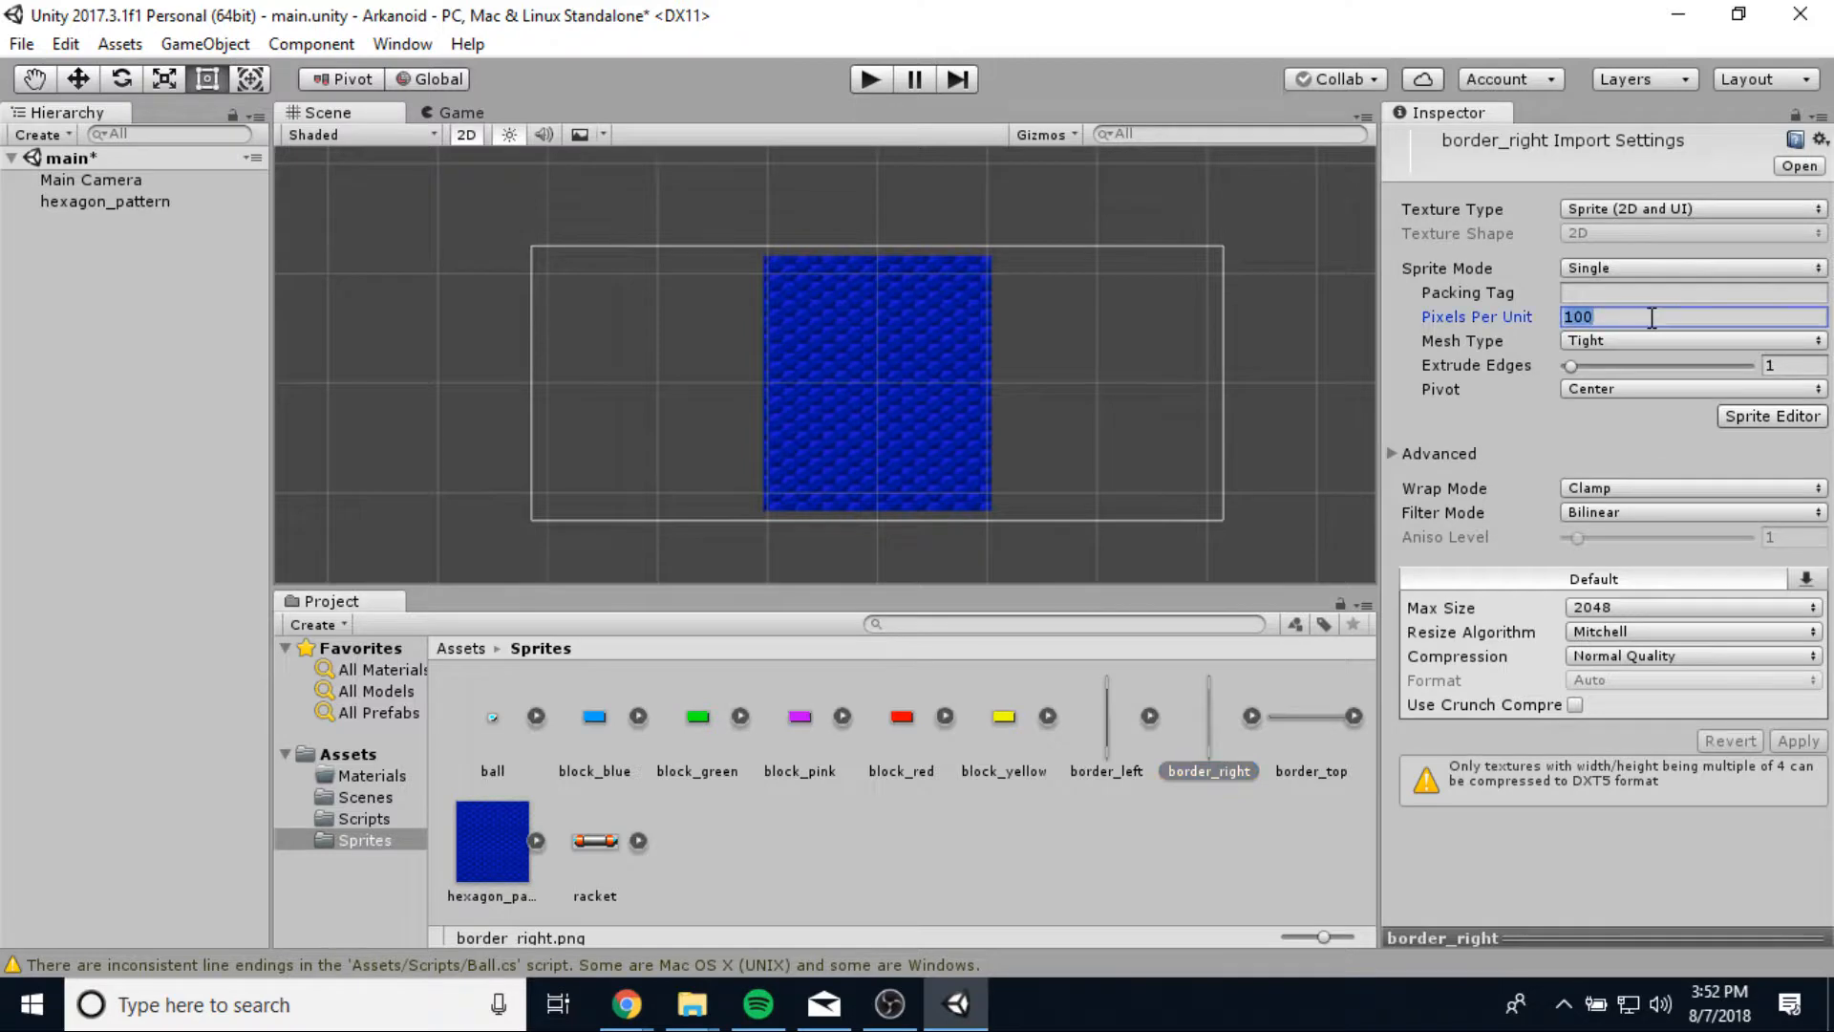
{"action": "type", "text": "1"}
{"action": "left_click", "coordinate": [1602, 514]}
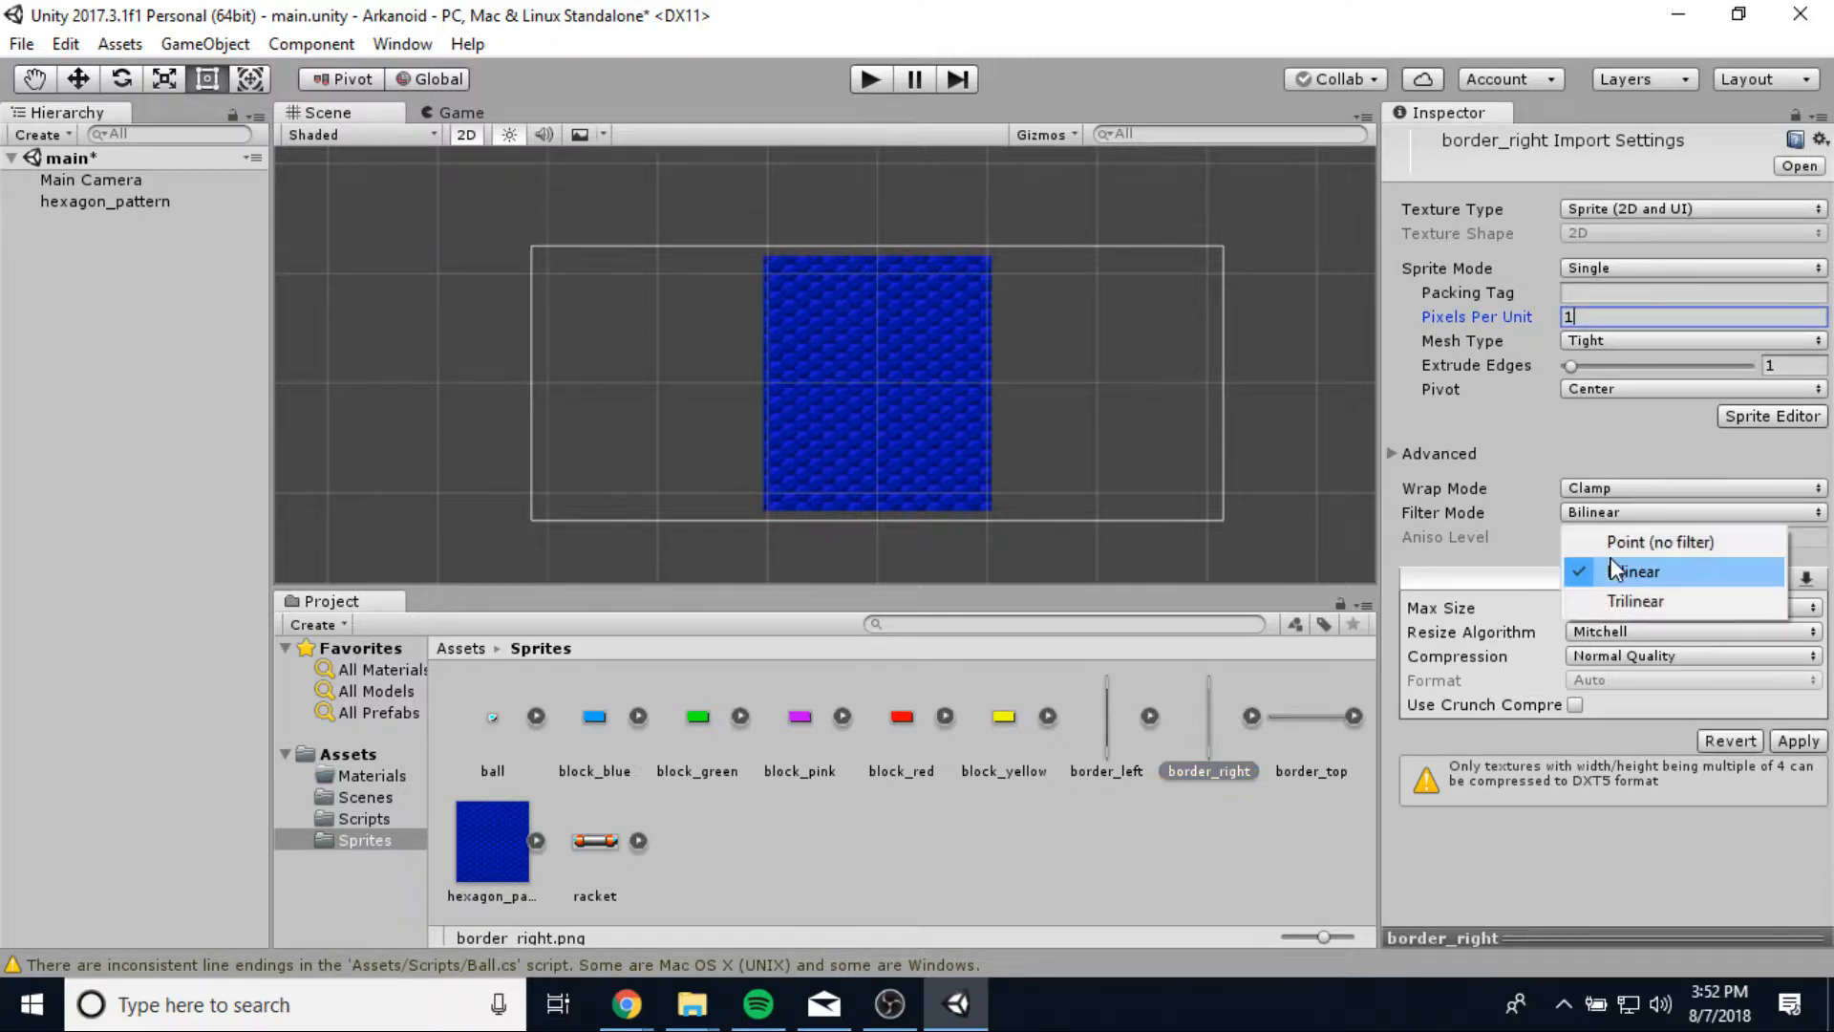
{"action": "left_click", "coordinate": [1661, 541]}
{"action": "left_click", "coordinate": [1798, 740]}
Set the border_top sprite's import settings to 1 pixel per unit and Point (no filter), and apply them.
{"action": "left_click", "coordinate": [1328, 719]}
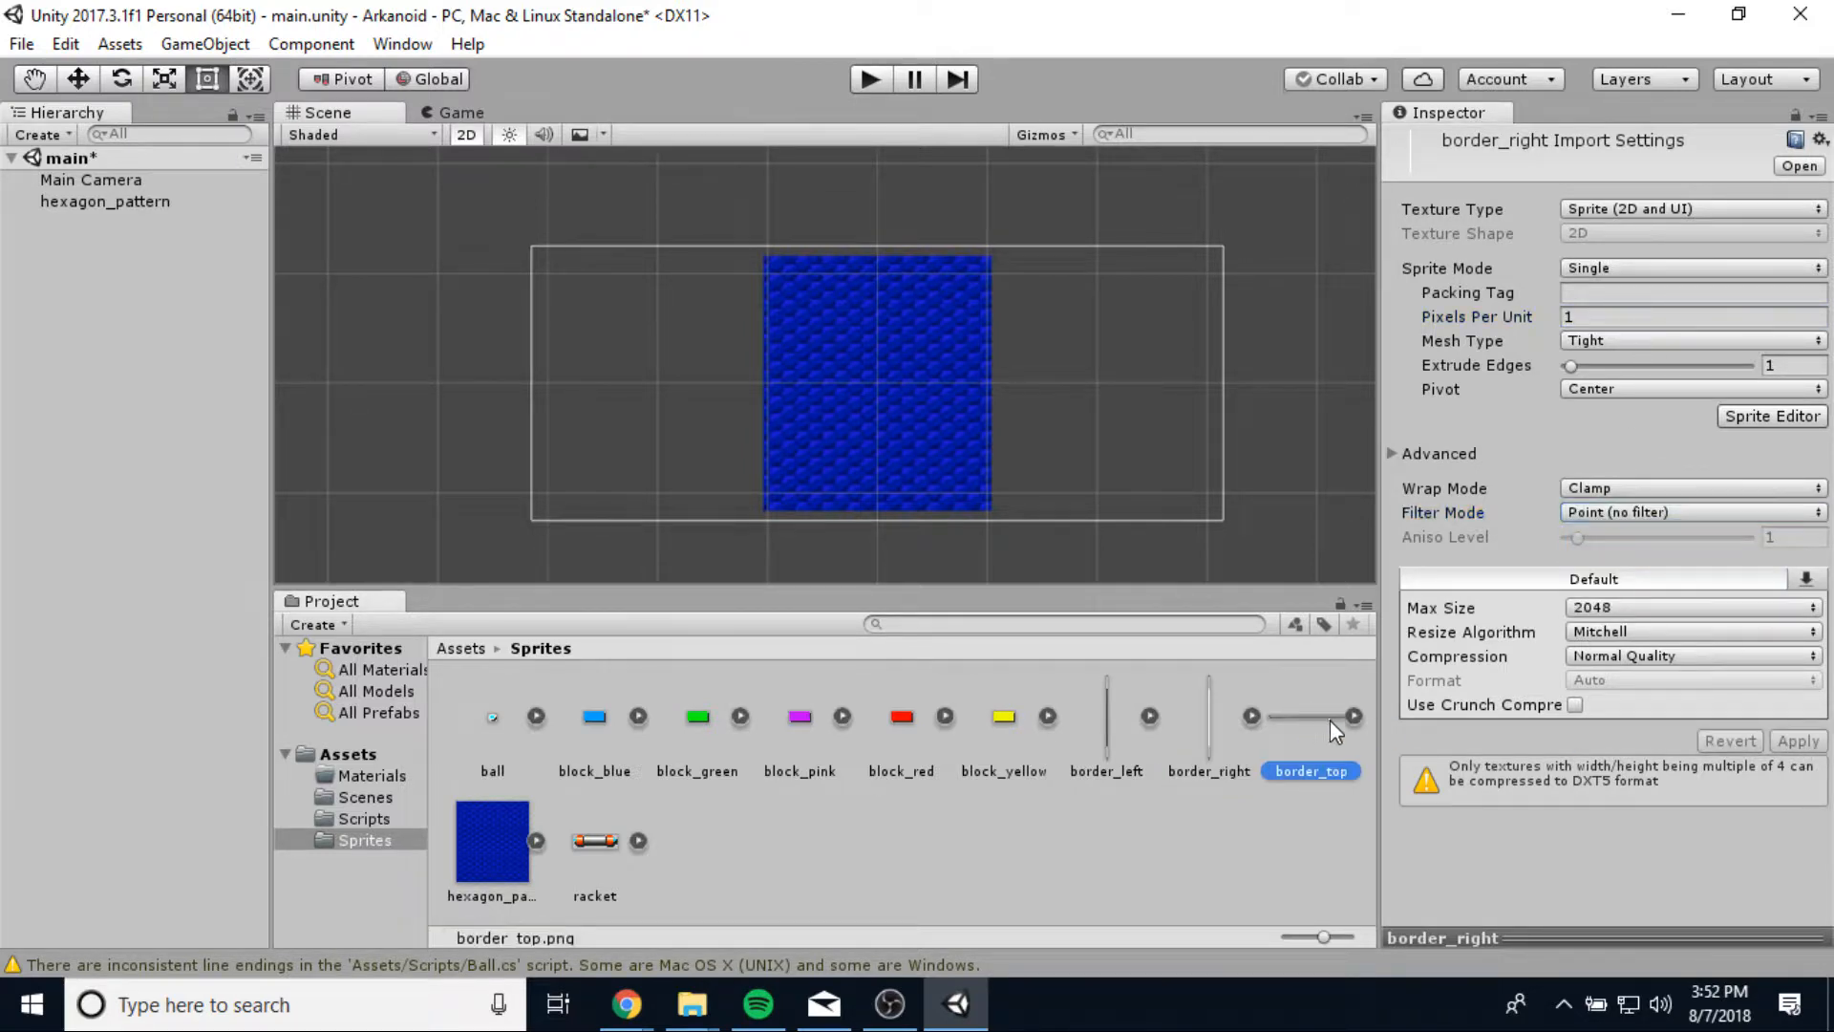
{"action": "left_click", "coordinate": [1599, 320]}
{"action": "type", "text": "1"}
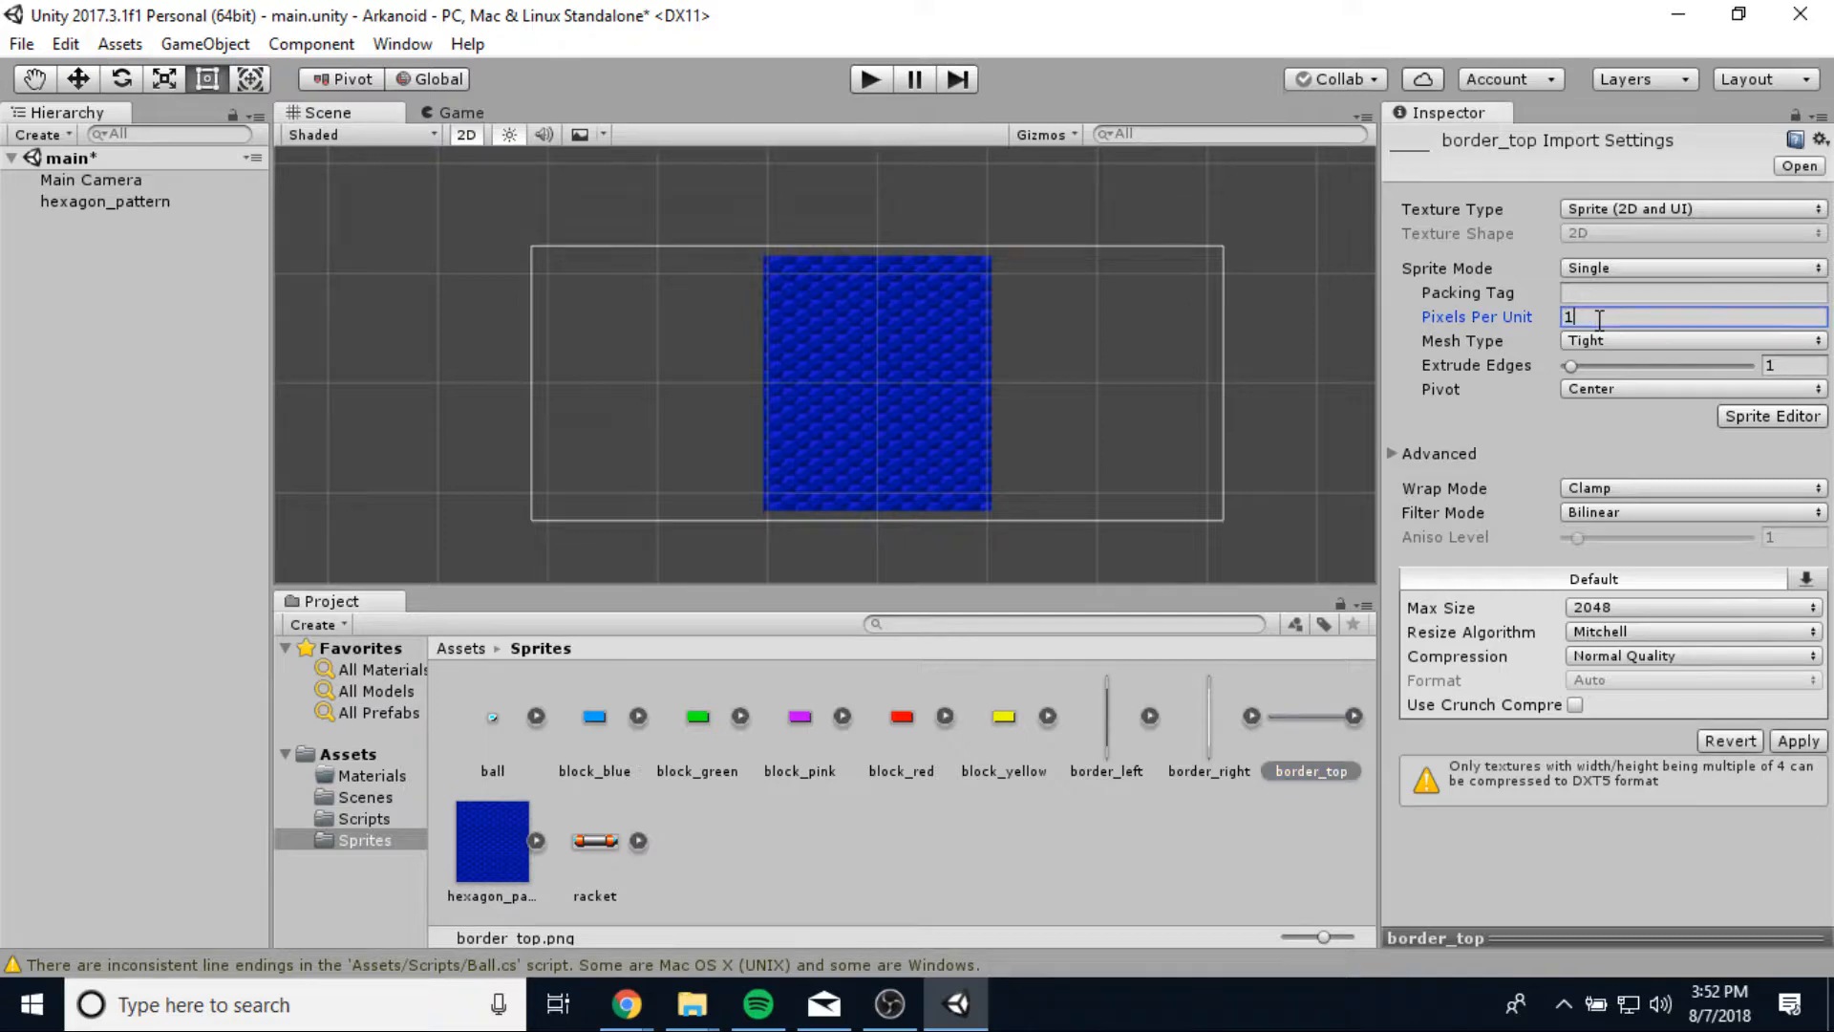
{"action": "left_click", "coordinate": [1630, 516]}
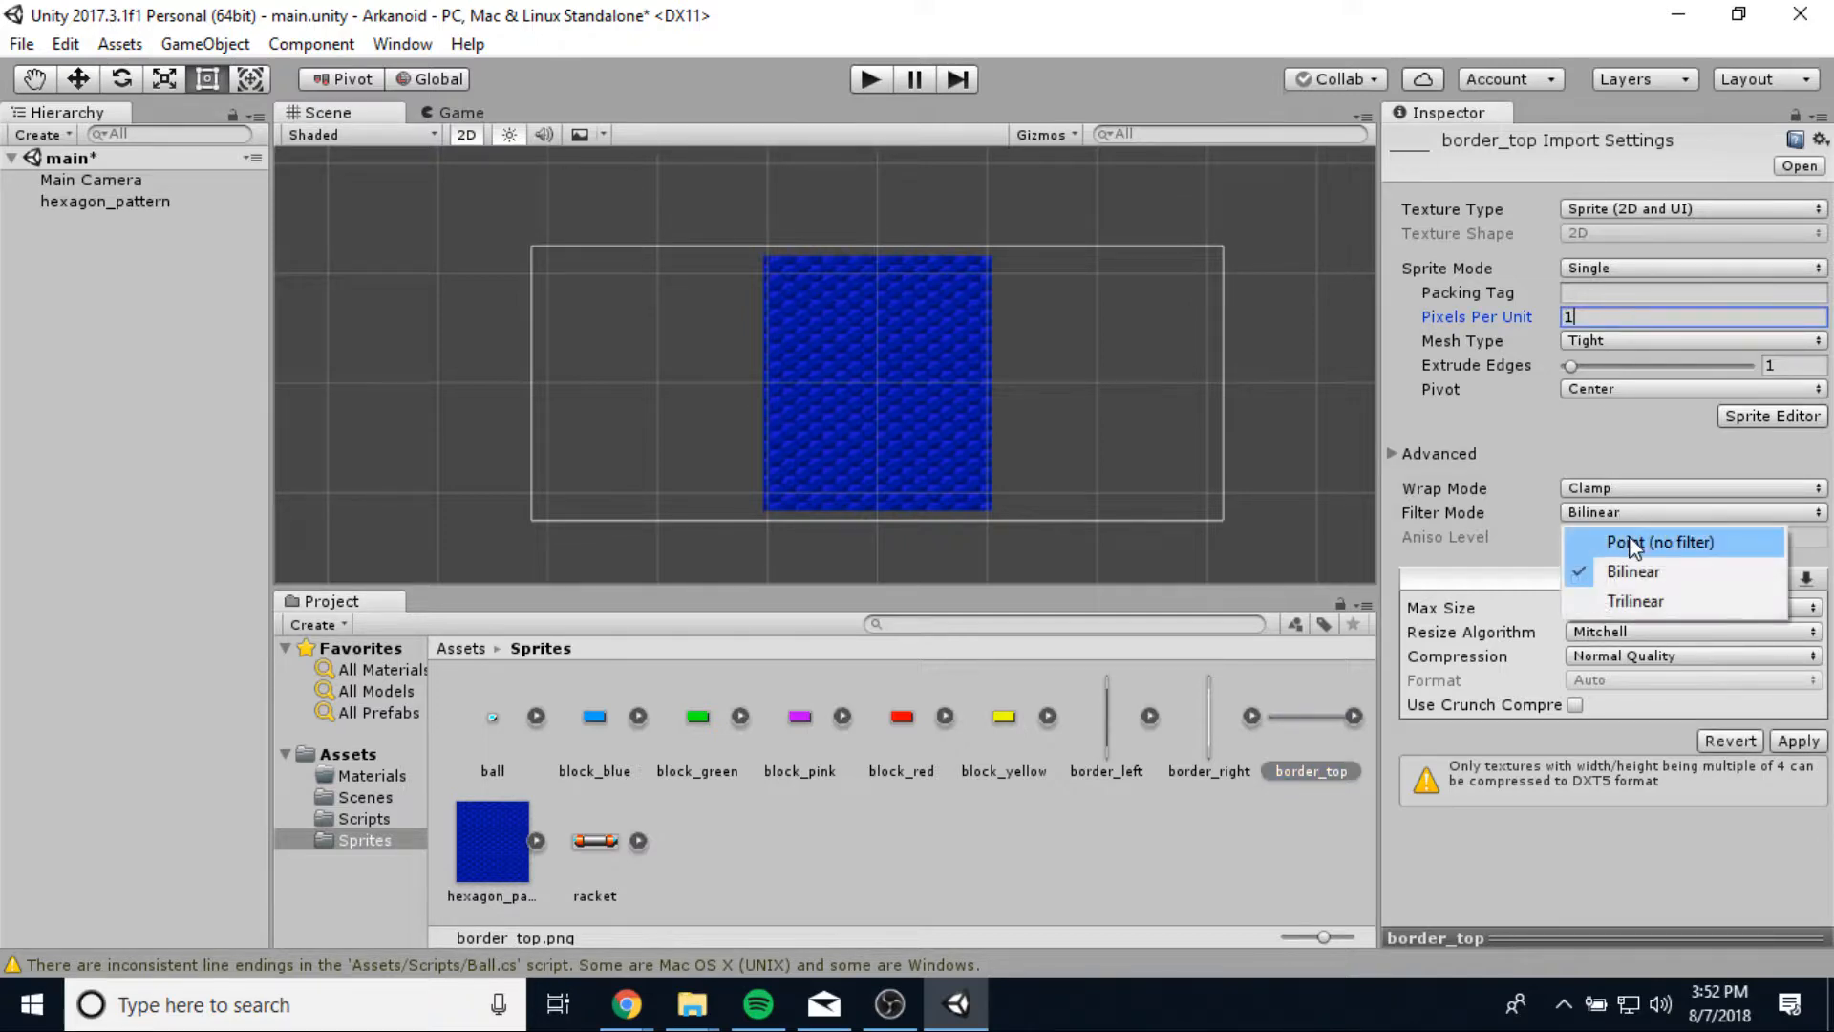
{"action": "left_click", "coordinate": [1637, 538]}
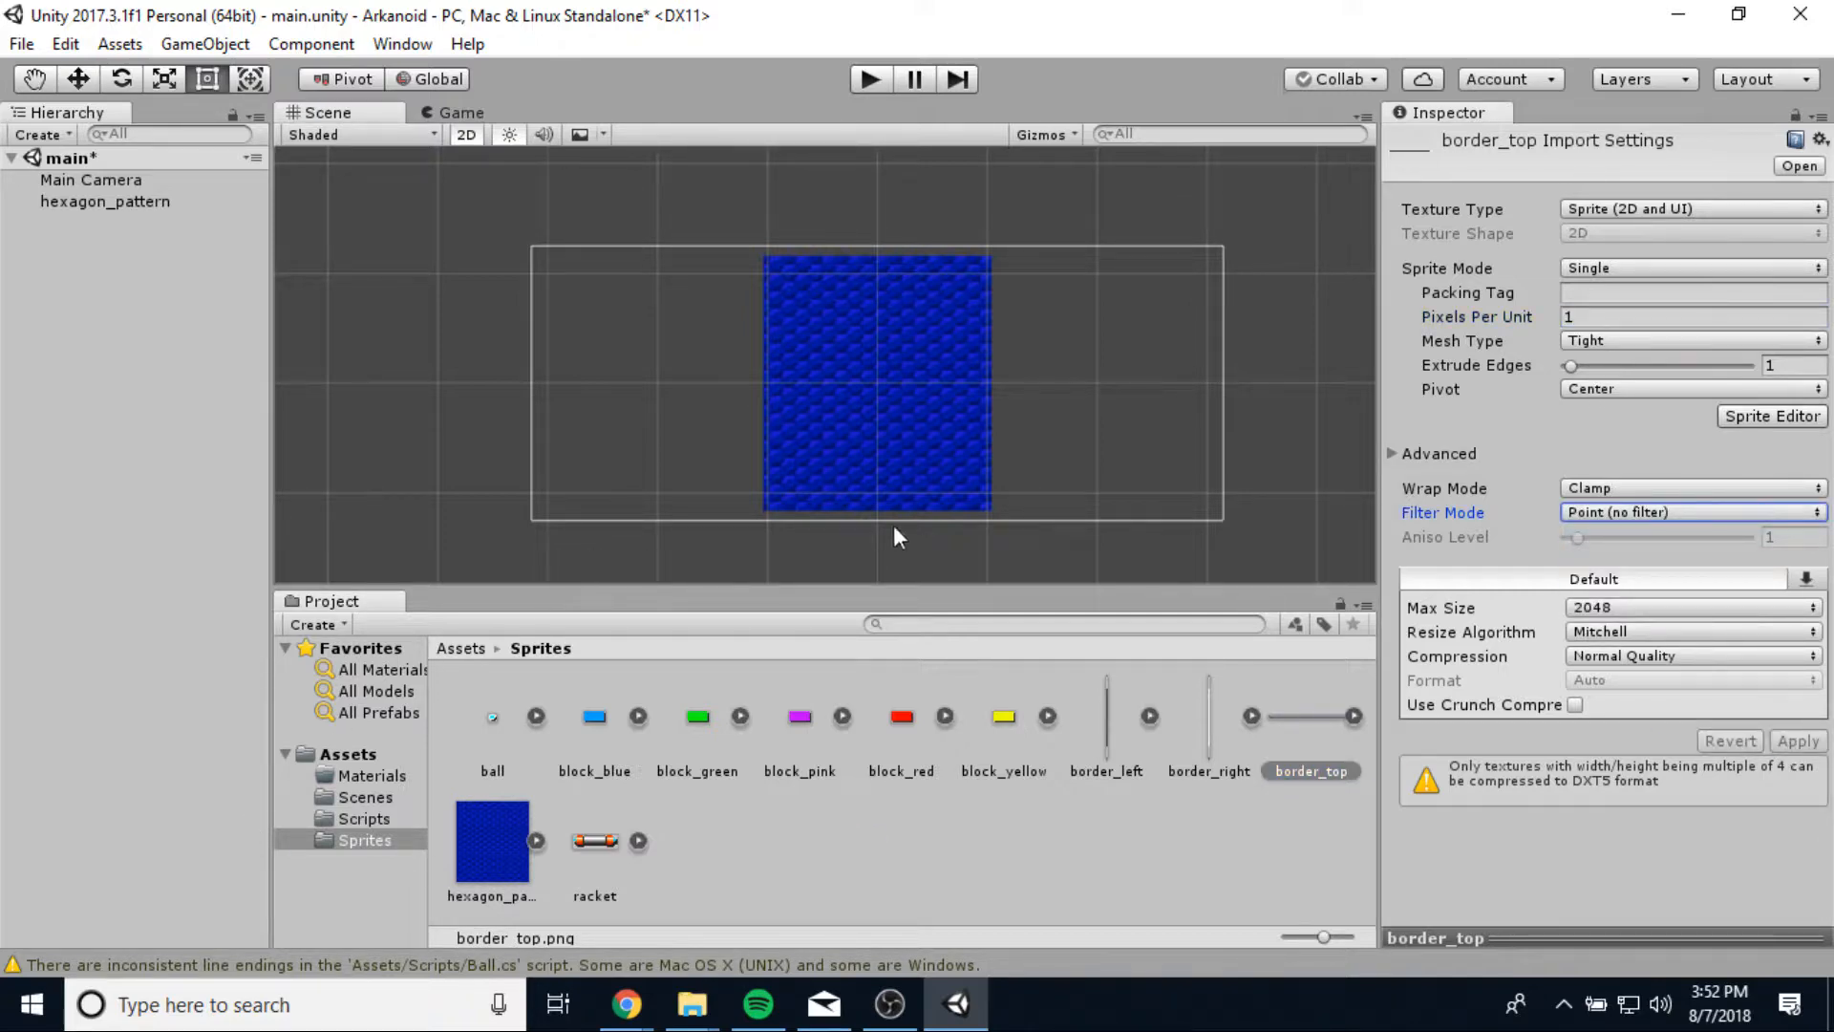
Place border_left, border_right and border_top in the scene along the matching edges of the hexagon background, with border_top at about Y 119.7.
{"action": "left_click_drag", "start_coordinate": [1105, 755], "coordinate": [751, 380]}
{"action": "left_click_drag", "start_coordinate": [1205, 741], "coordinate": [999, 391]}
{"action": "left_click", "coordinate": [1297, 715]}
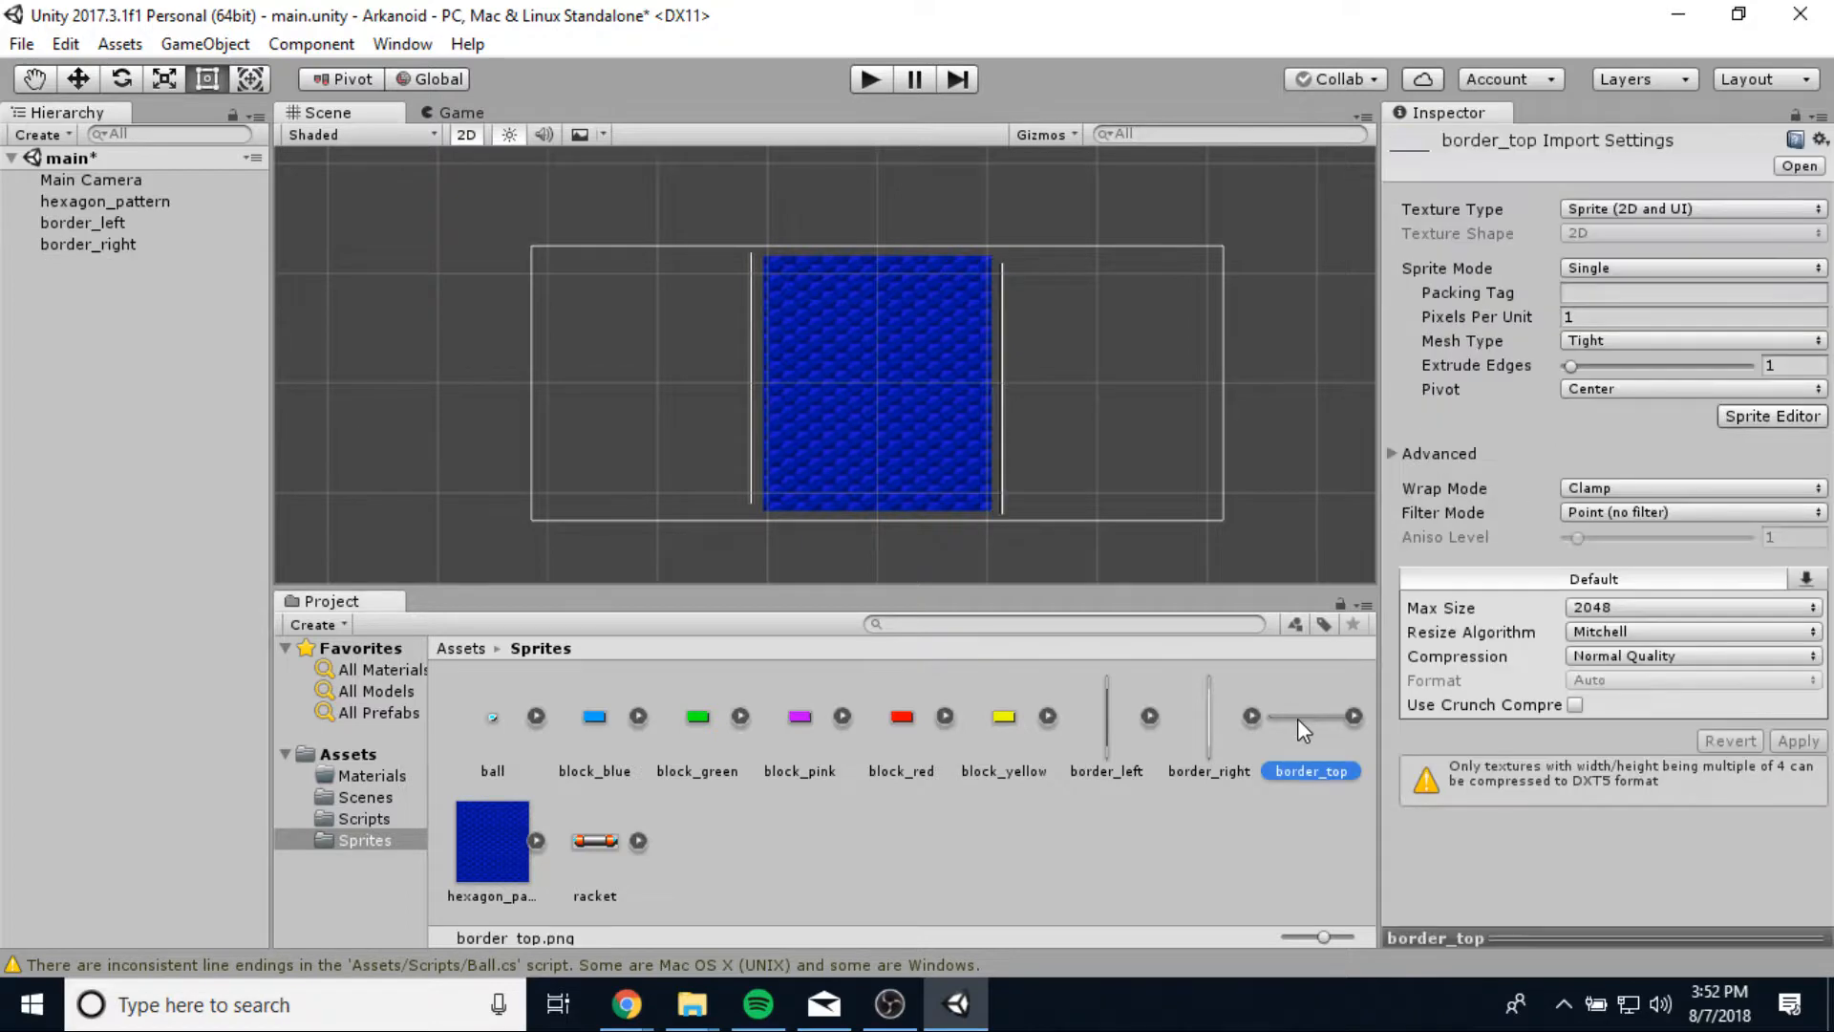
{"action": "left_click_drag", "start_coordinate": [1297, 716], "coordinate": [877, 254]}
Center border_top horizontally by setting its X position to 0.
{"action": "scroll", "coordinate": [877, 254], "scroll_direction": "up", "scroll_amount": 2}
{"action": "scroll", "coordinate": [877, 255], "scroll_direction": "up", "scroll_amount": 1}
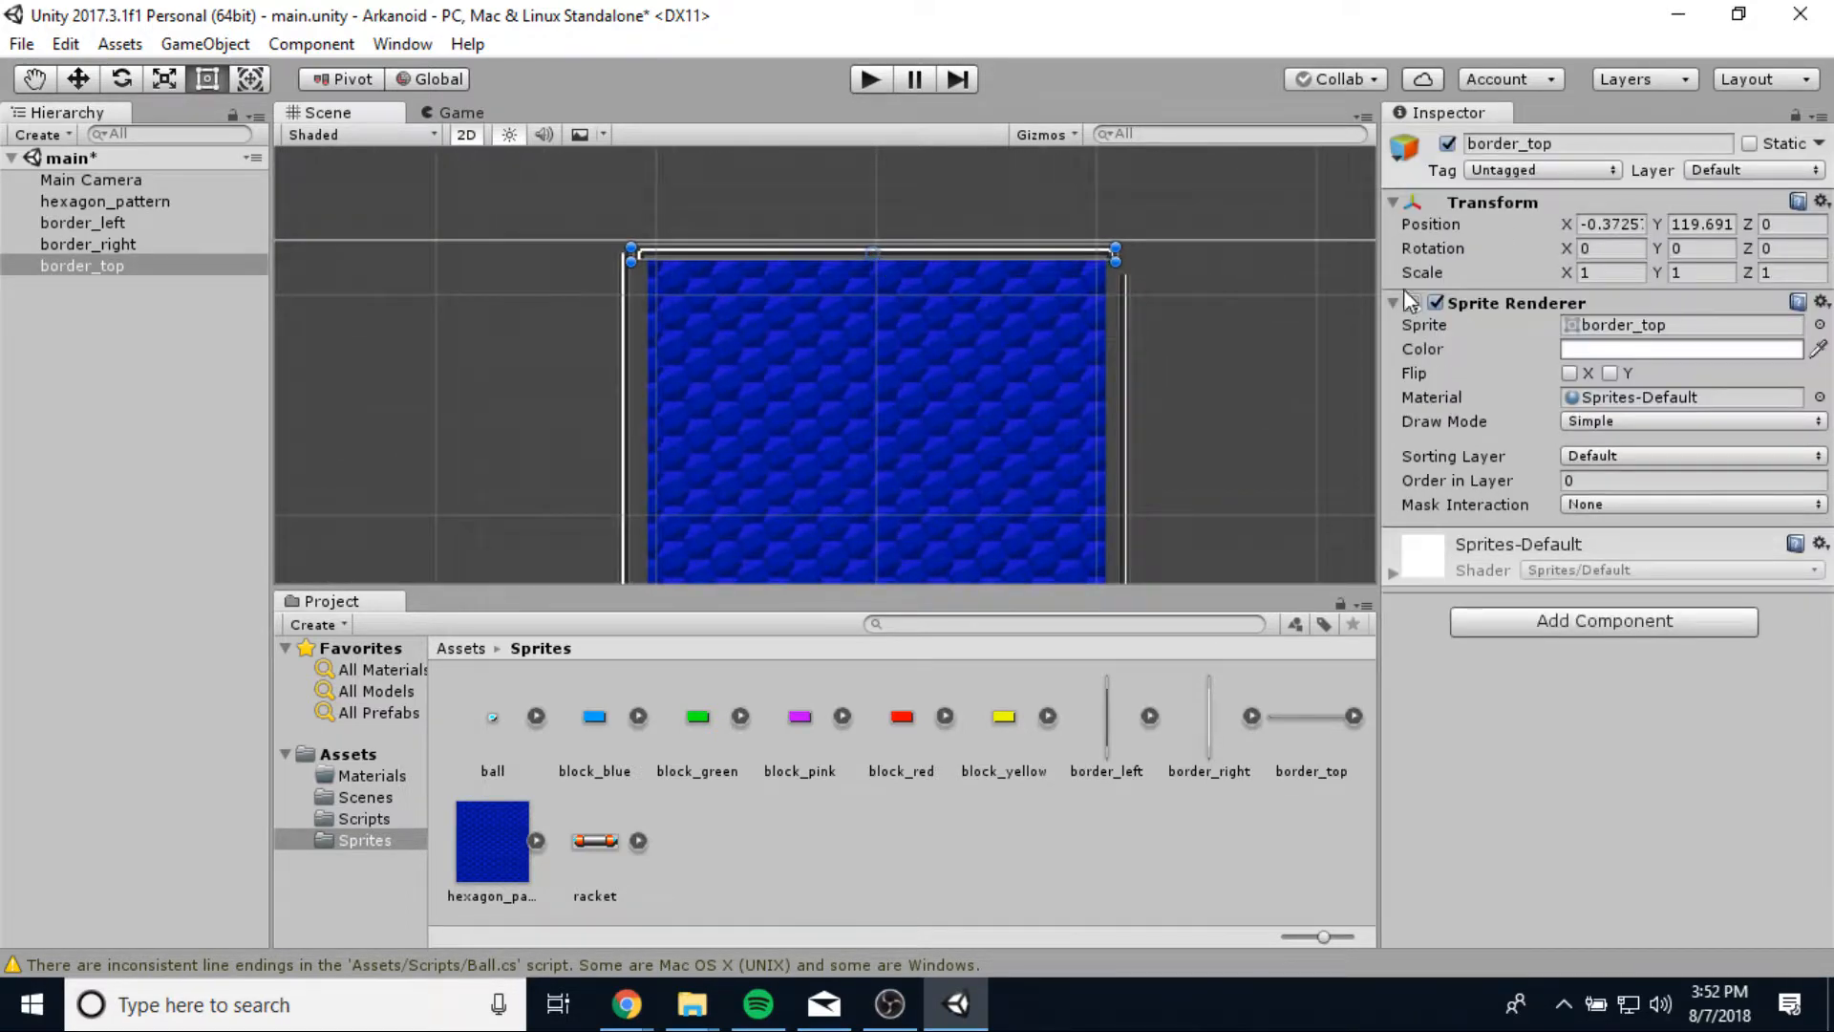
{"action": "left_click", "coordinate": [1586, 224]}
{"action": "type", "text": "0"}
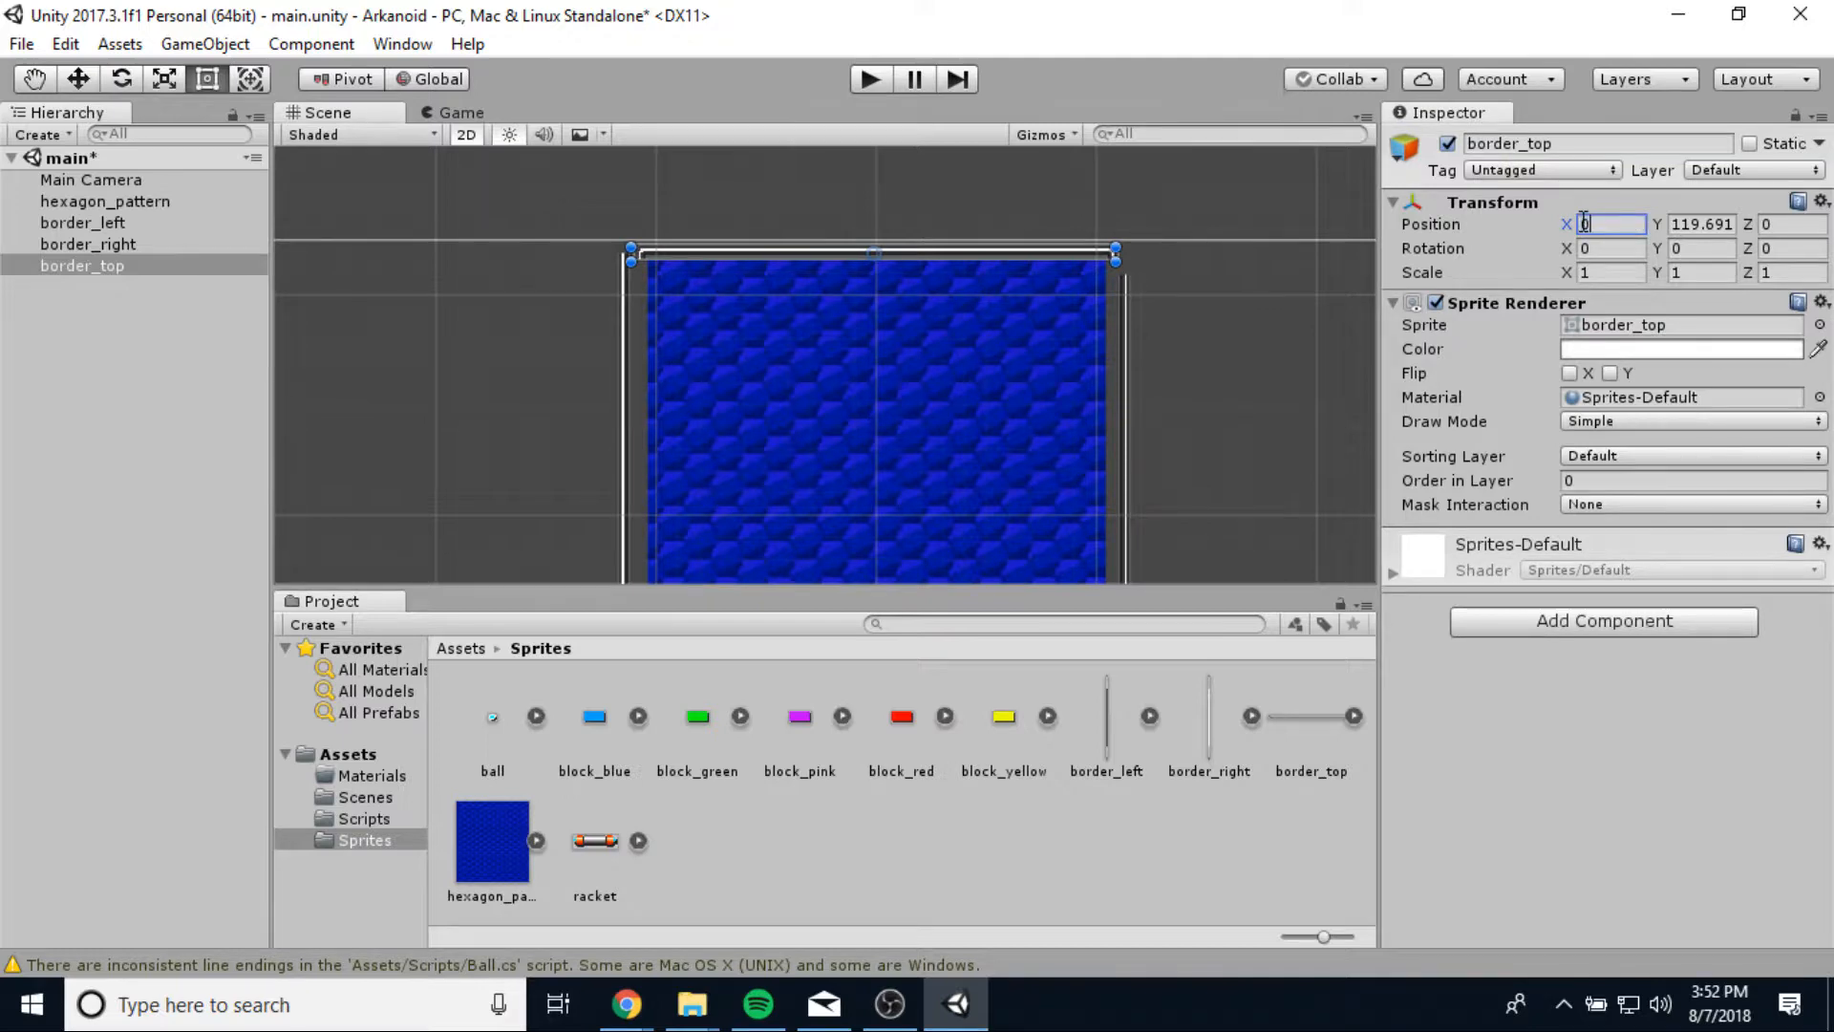
Move border_left against the background's left edge so it joins border_top's left corner, at about X -107, Y 1.4.
{"action": "scroll", "coordinate": [728, 331], "scroll_direction": "up", "scroll_amount": 4}
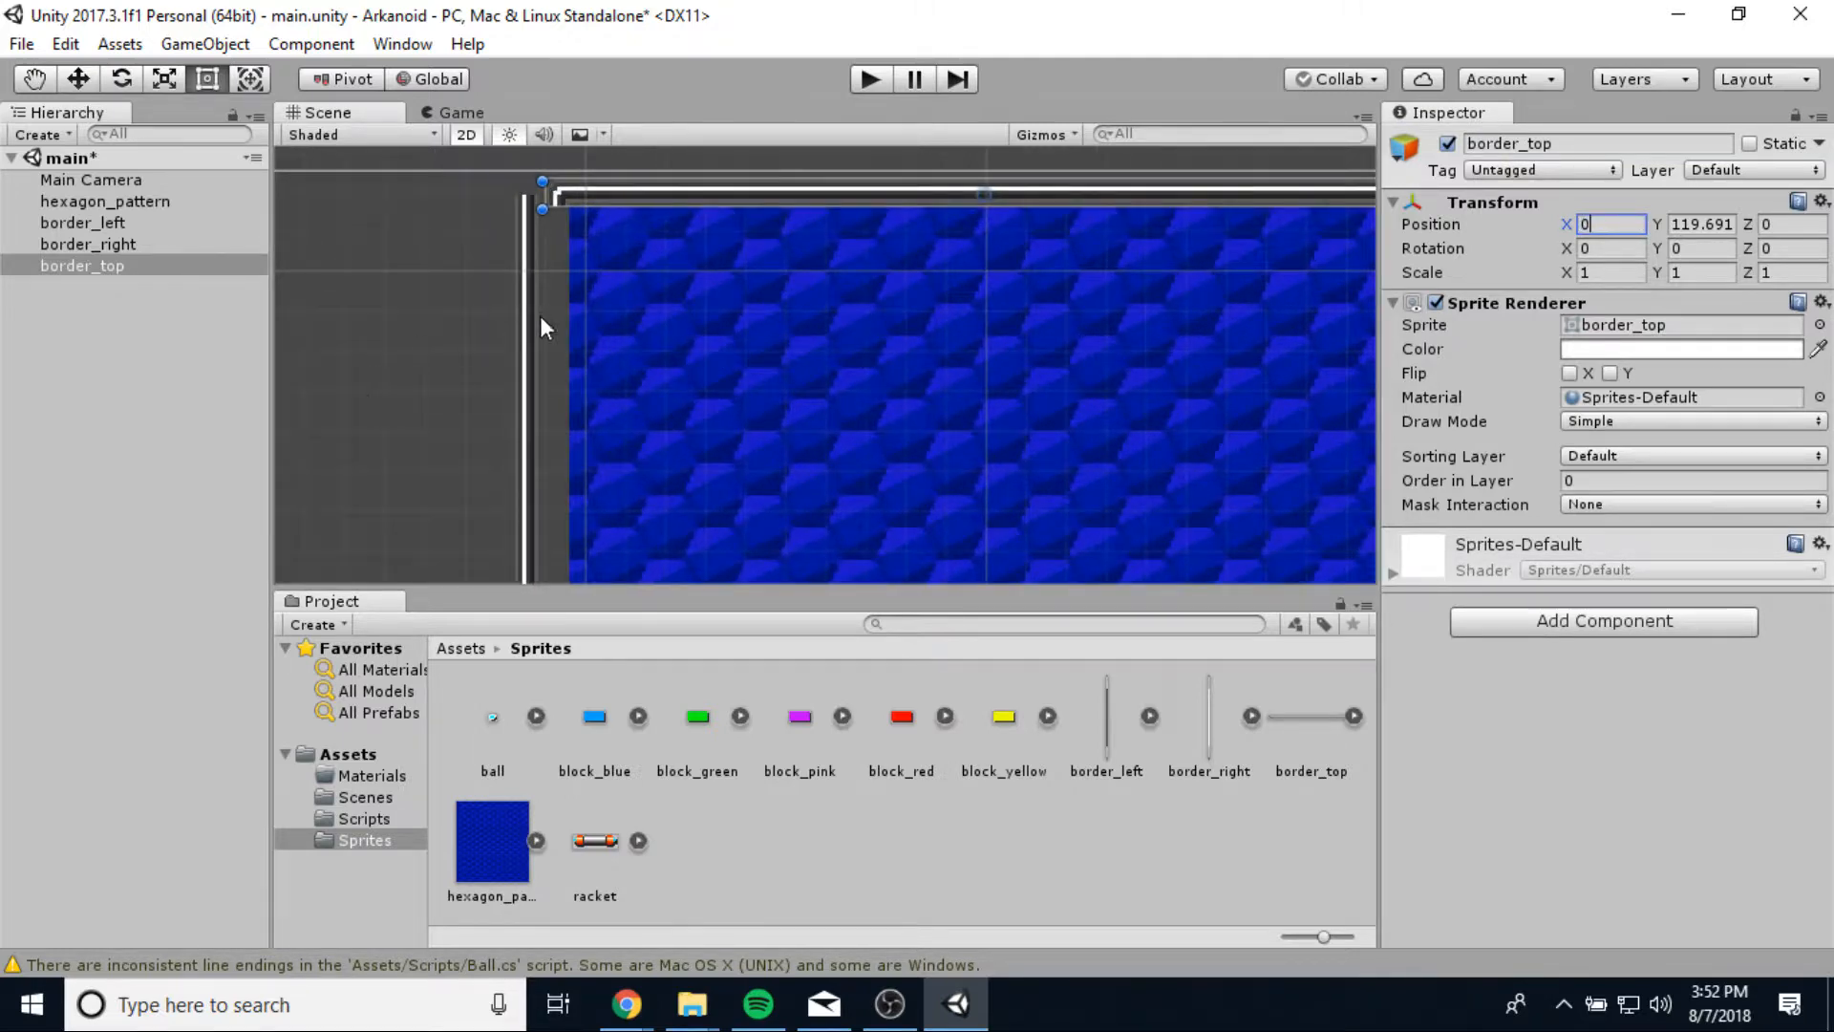
{"action": "left_click", "coordinate": [525, 411]}
{"action": "left_click_drag", "start_coordinate": [525, 414], "coordinate": [560, 423]}
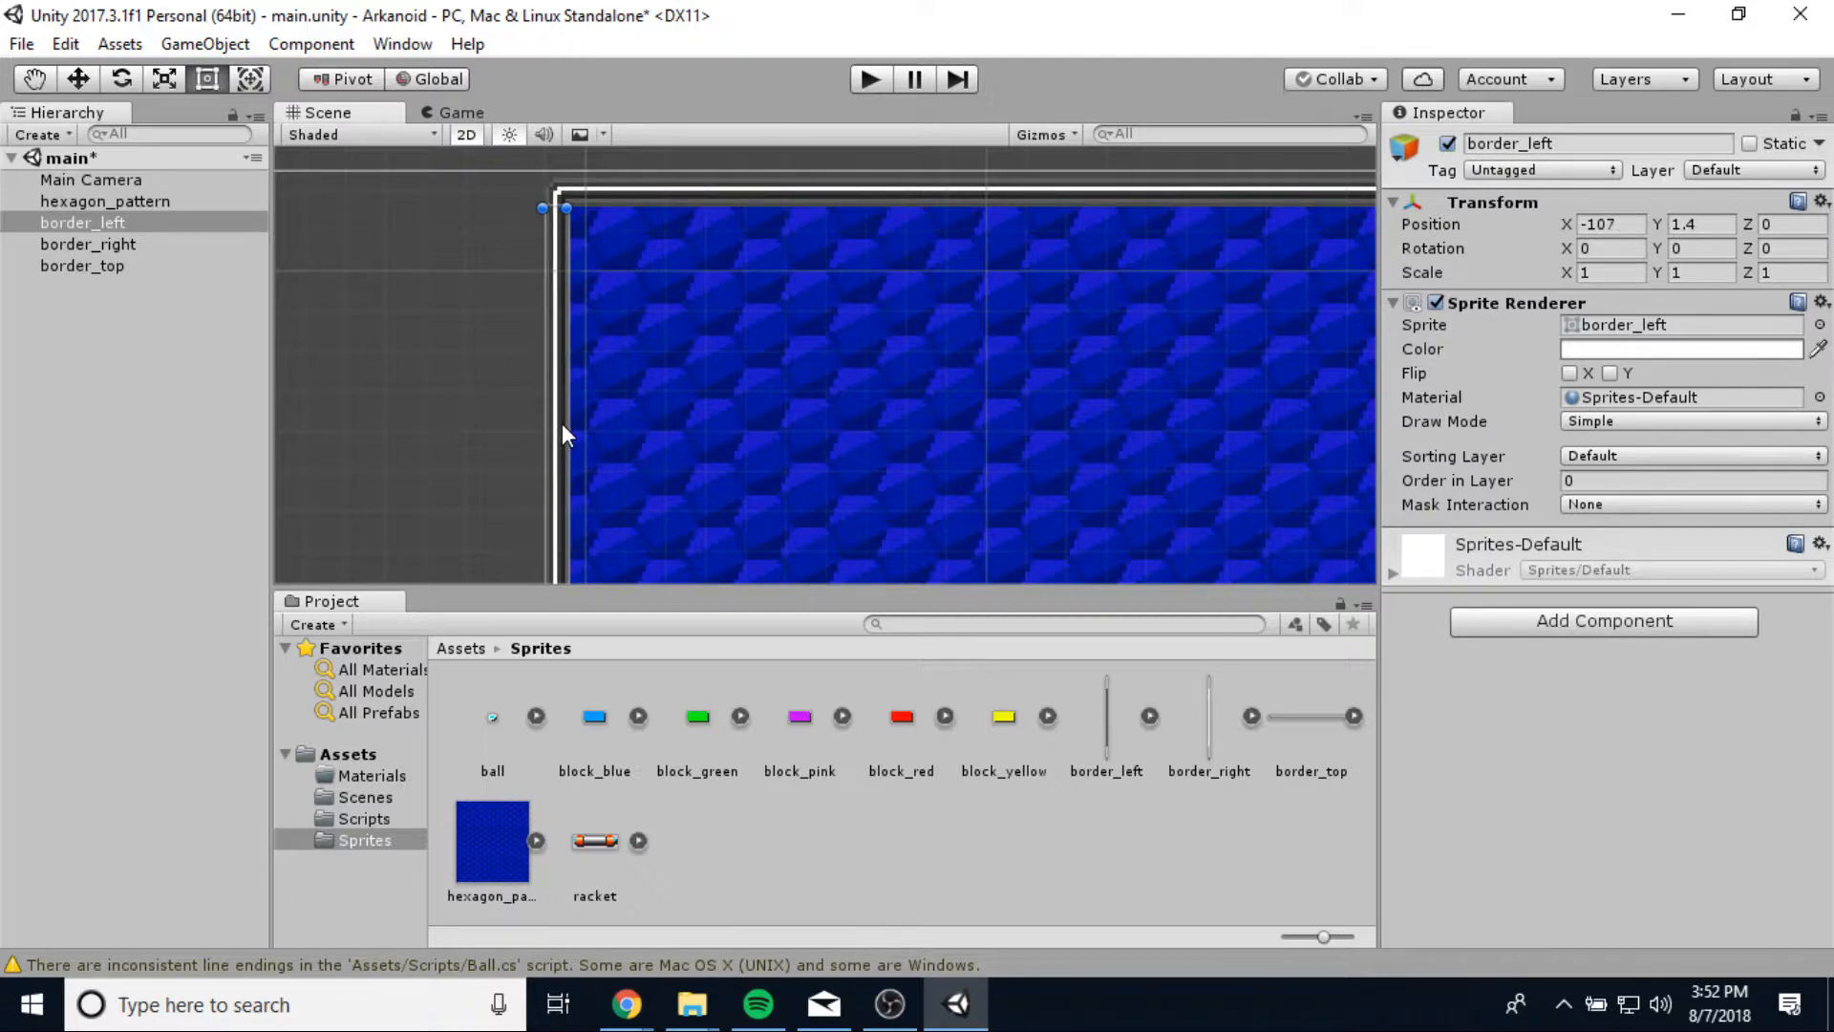
{"action": "left_click", "coordinate": [496, 449]}
Move border_right against the background's right edge so it joins border_top's right corner.
{"action": "middle_click_drag", "start_coordinate": [1110, 467], "coordinate": [291, 417]}
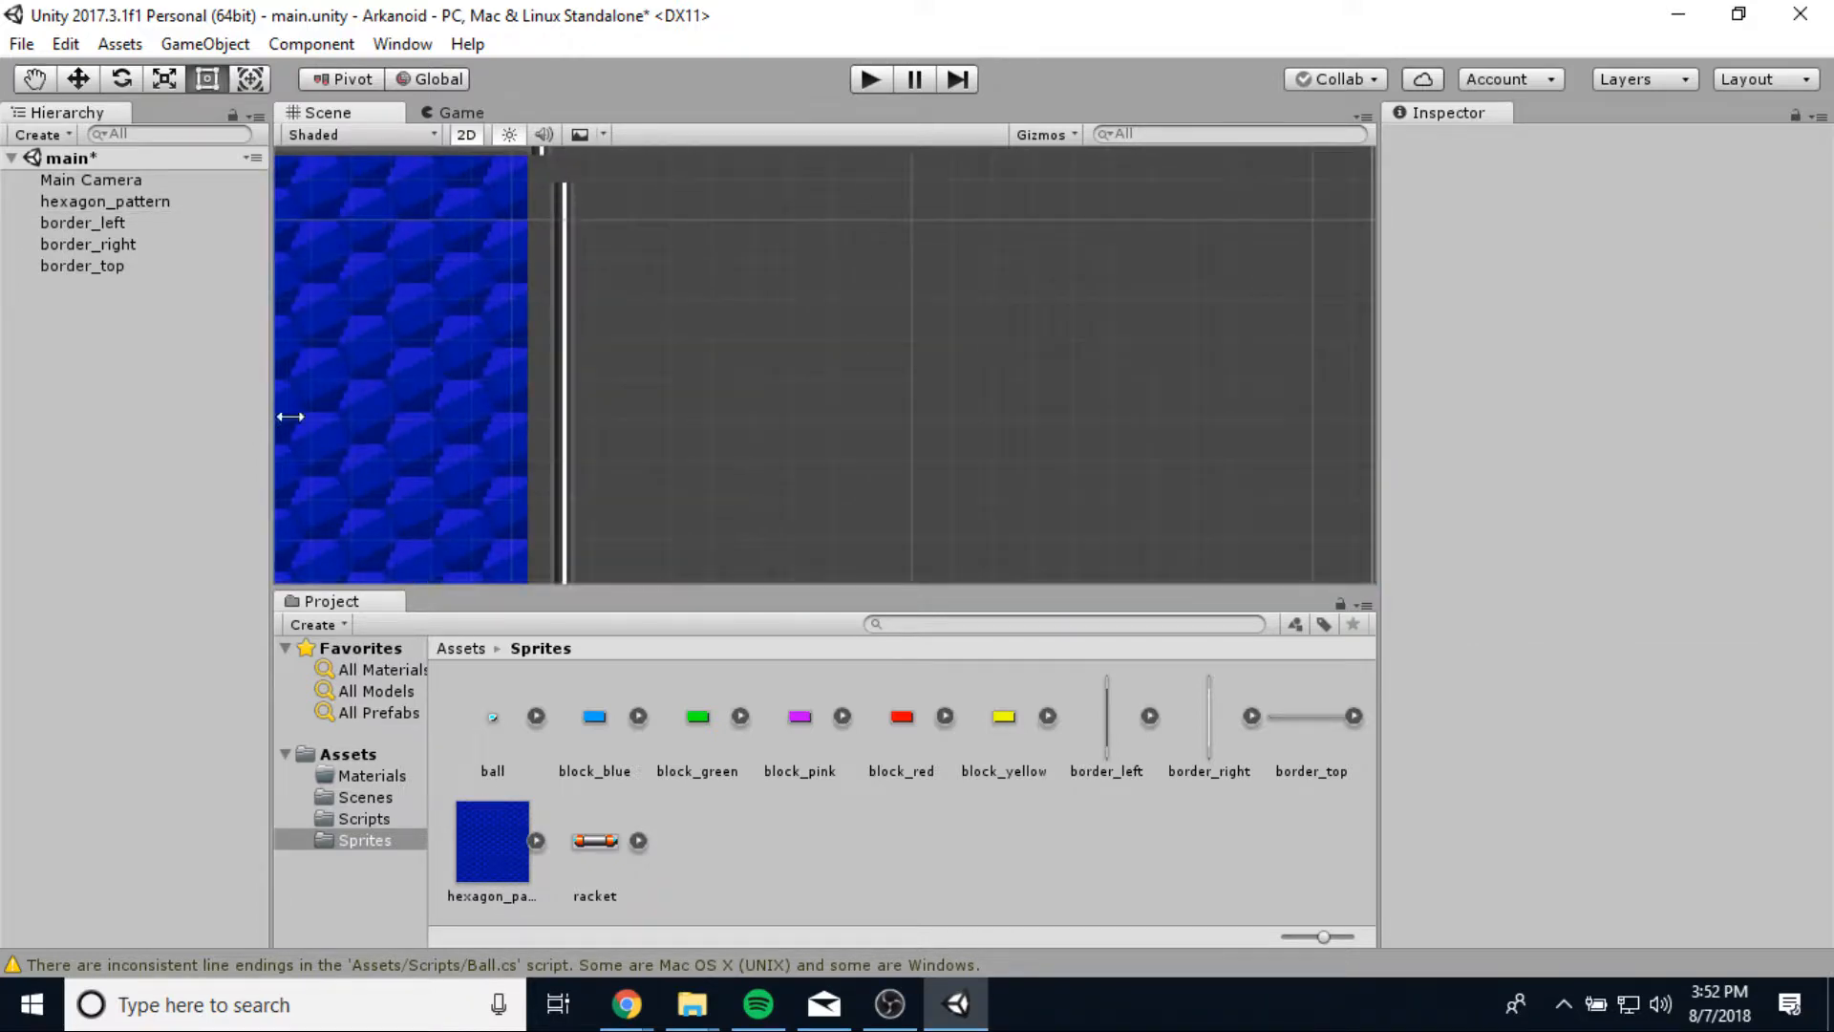
{"action": "middle_click_drag", "start_coordinate": [437, 360], "coordinate": [494, 459]}
{"action": "left_click", "coordinate": [617, 416]}
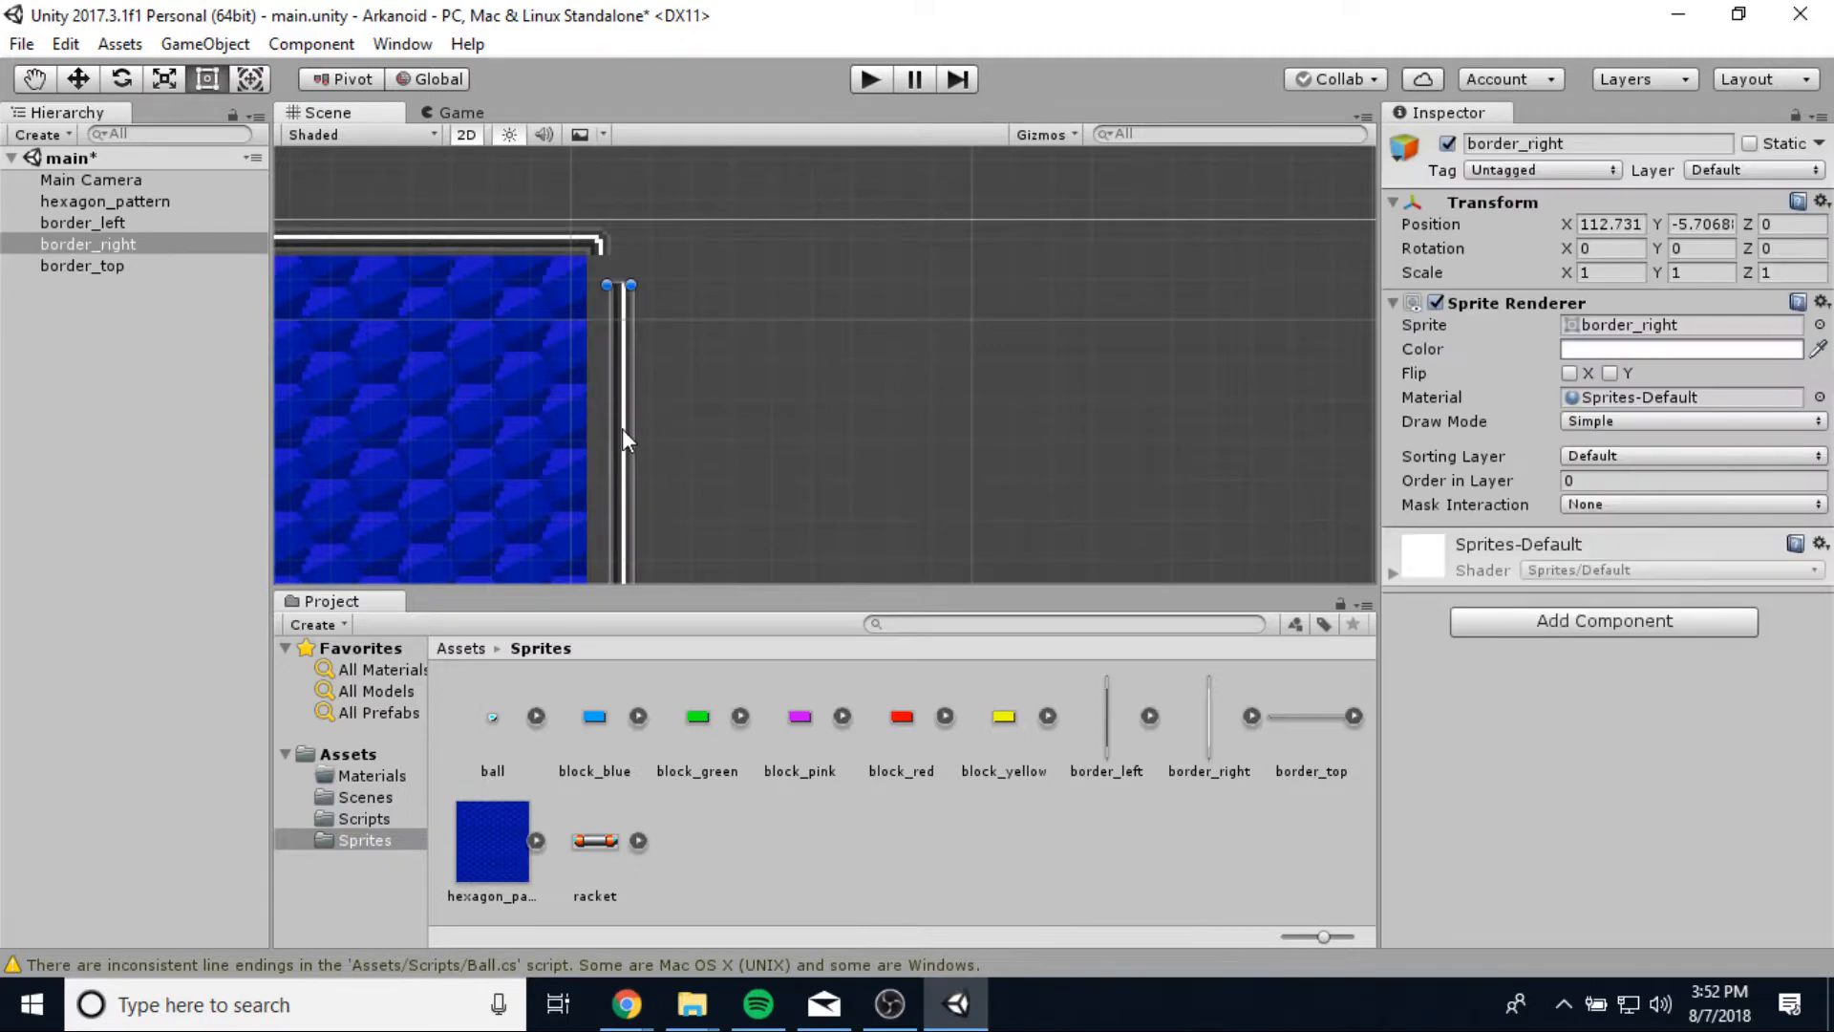
{"action": "left_click_drag", "start_coordinate": [622, 428], "coordinate": [598, 397]}
{"action": "left_click", "coordinate": [395, 451]}
Add a Box Collider 2D to border_left, border_right and border_top together.
{"action": "middle_click_drag", "start_coordinate": [416, 451], "coordinate": [982, 344]}
{"action": "scroll", "coordinate": [811, 377], "scroll_direction": "down", "scroll_amount": 14}
{"action": "middle_click_drag", "start_coordinate": [773, 448], "coordinate": [814, 196]}
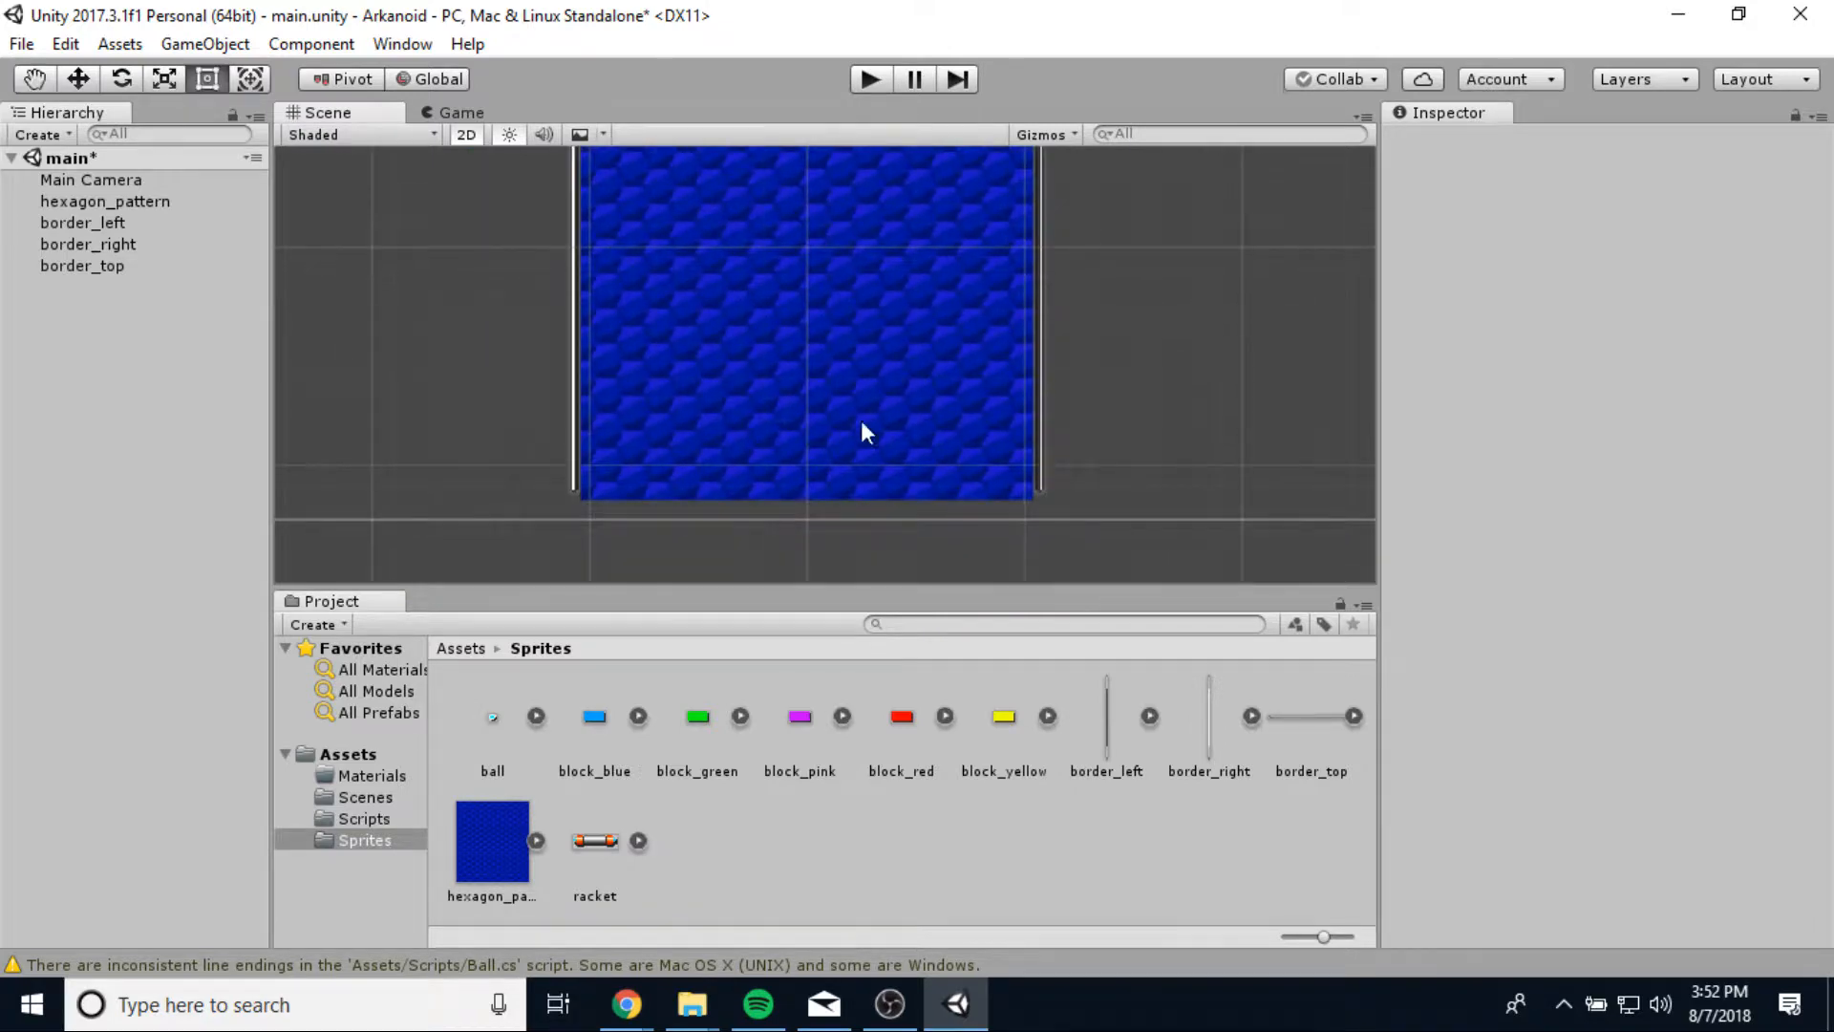
{"action": "middle_click_drag", "start_coordinate": [876, 330], "coordinate": [832, 554]}
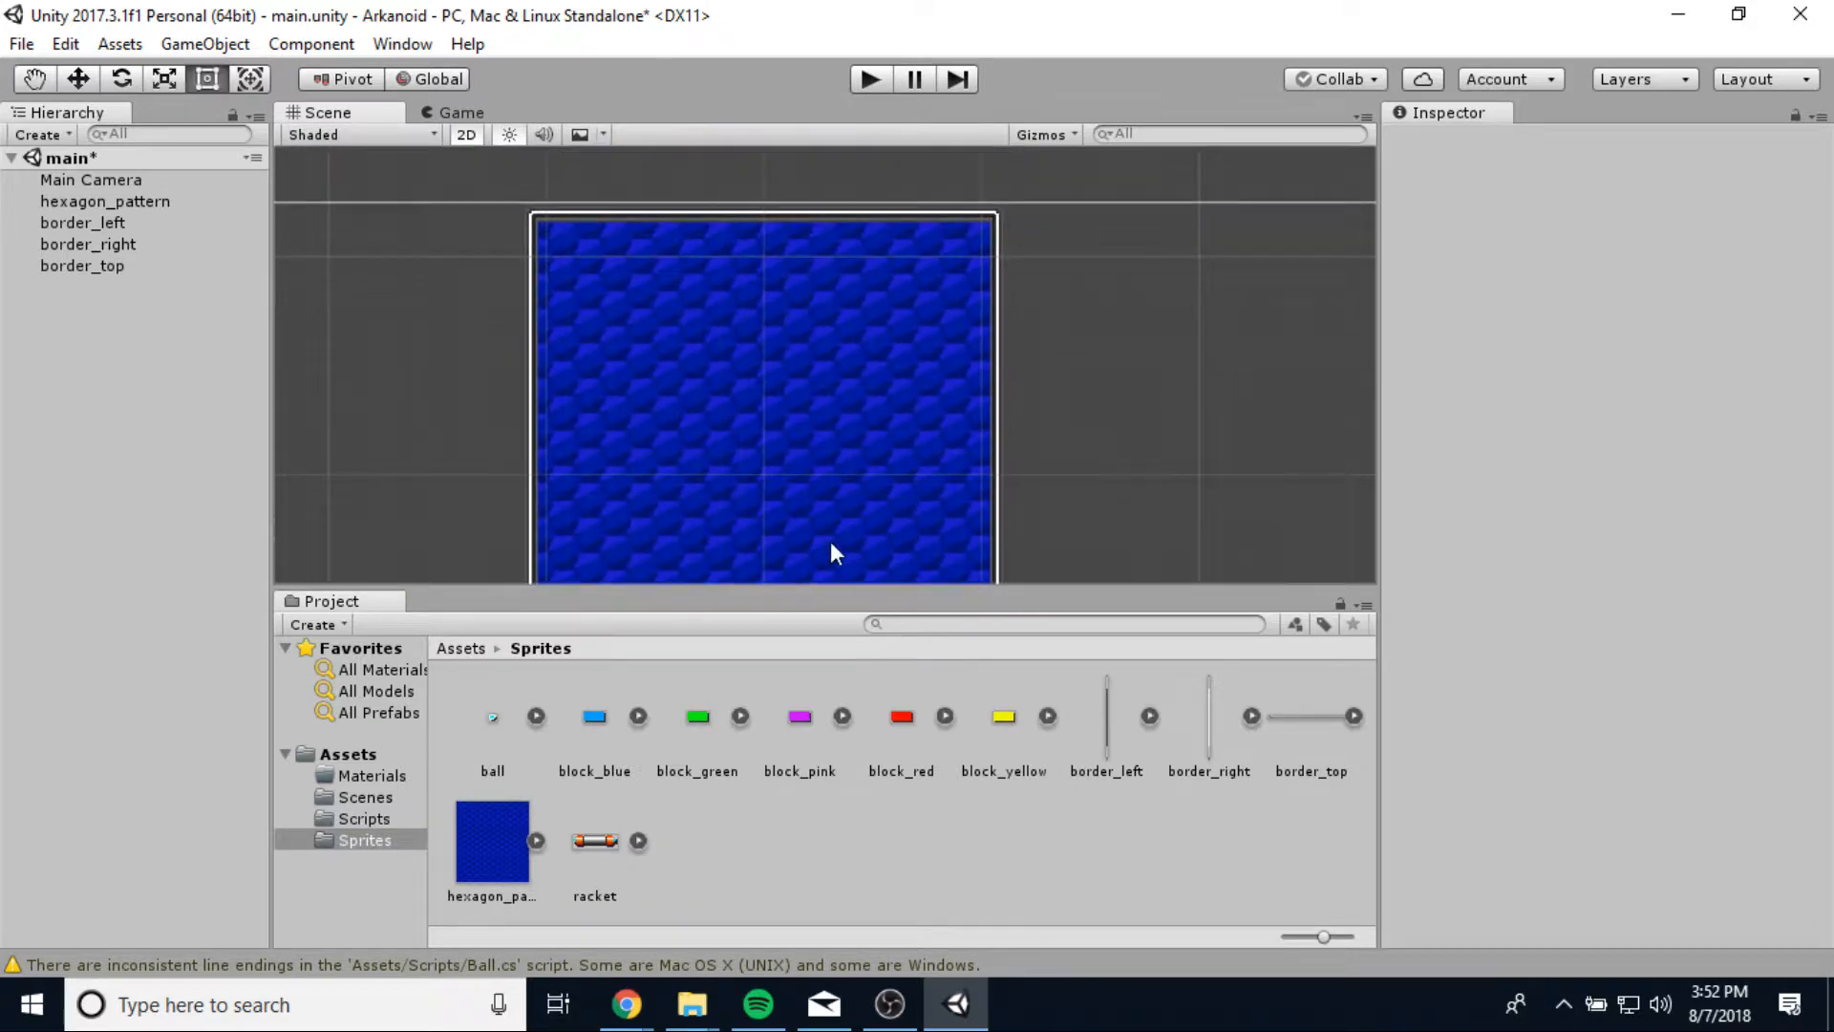
{"action": "left_click", "coordinate": [72, 222]}
{"action": "left_click", "coordinate": [83, 267], "text": "shift"}
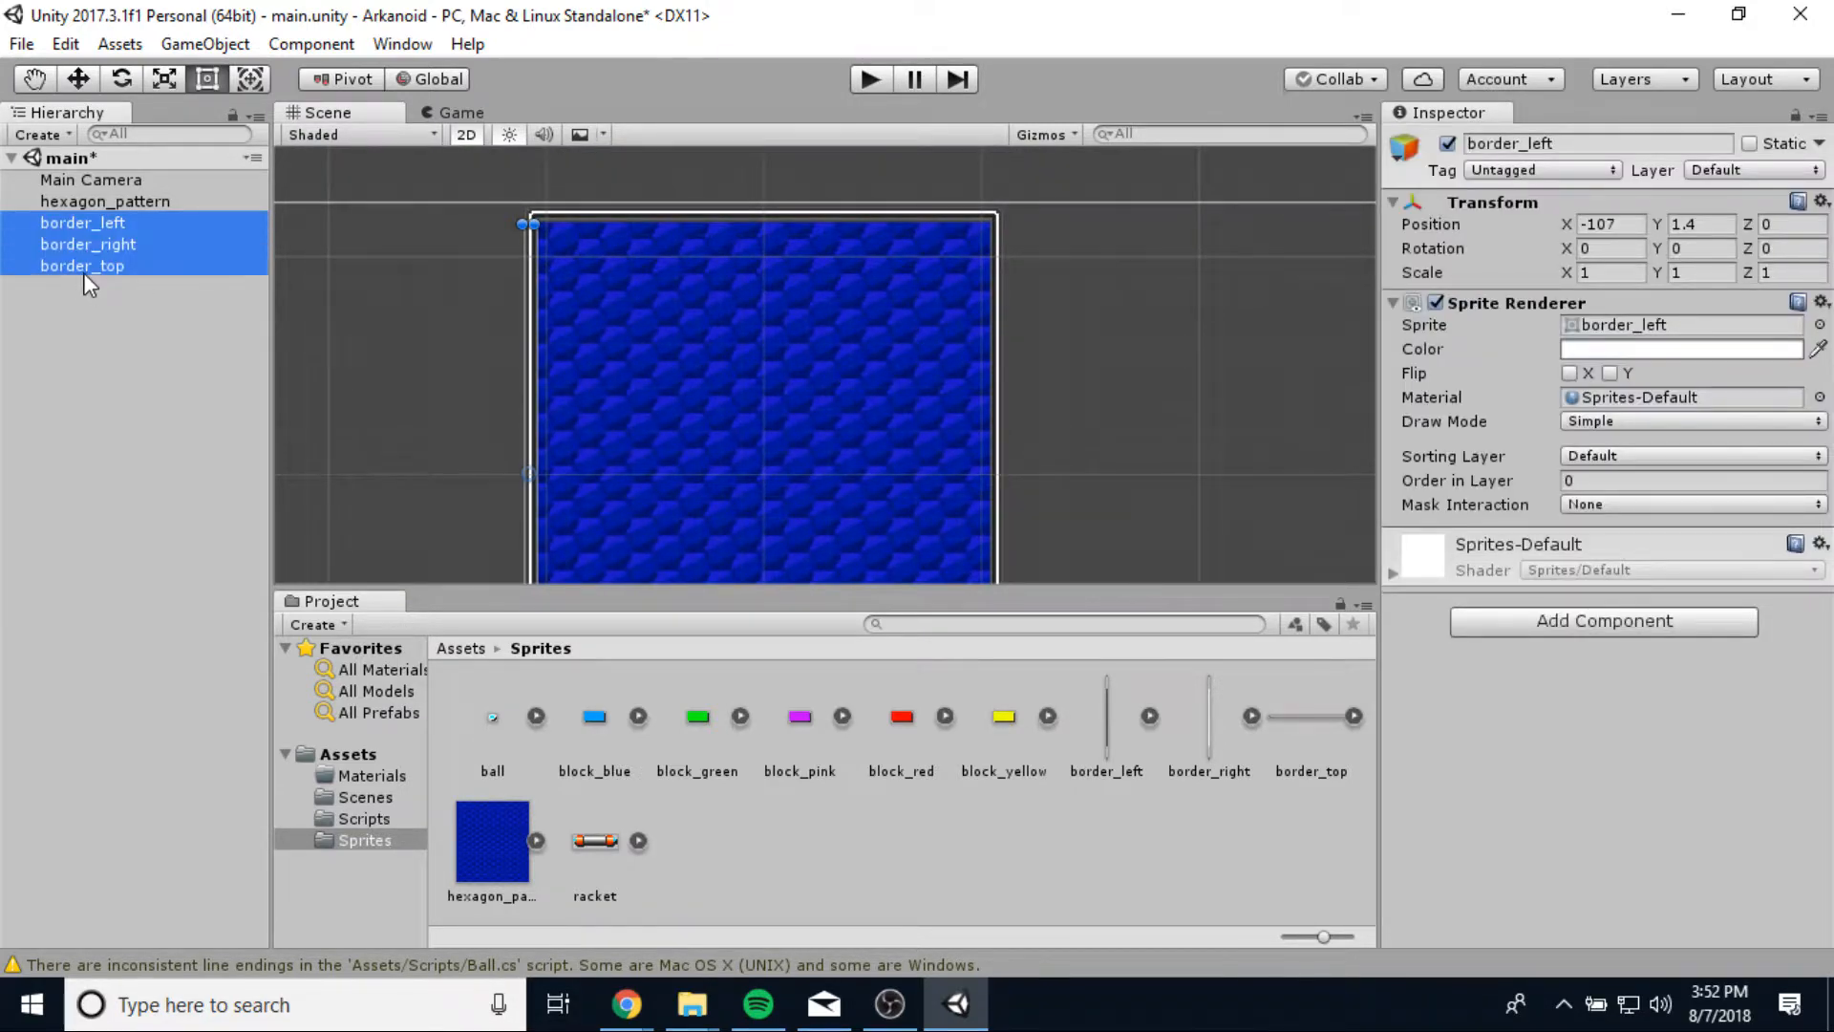
{"action": "left_click", "coordinate": [1488, 621]}
{"action": "left_click", "coordinate": [1527, 348]}
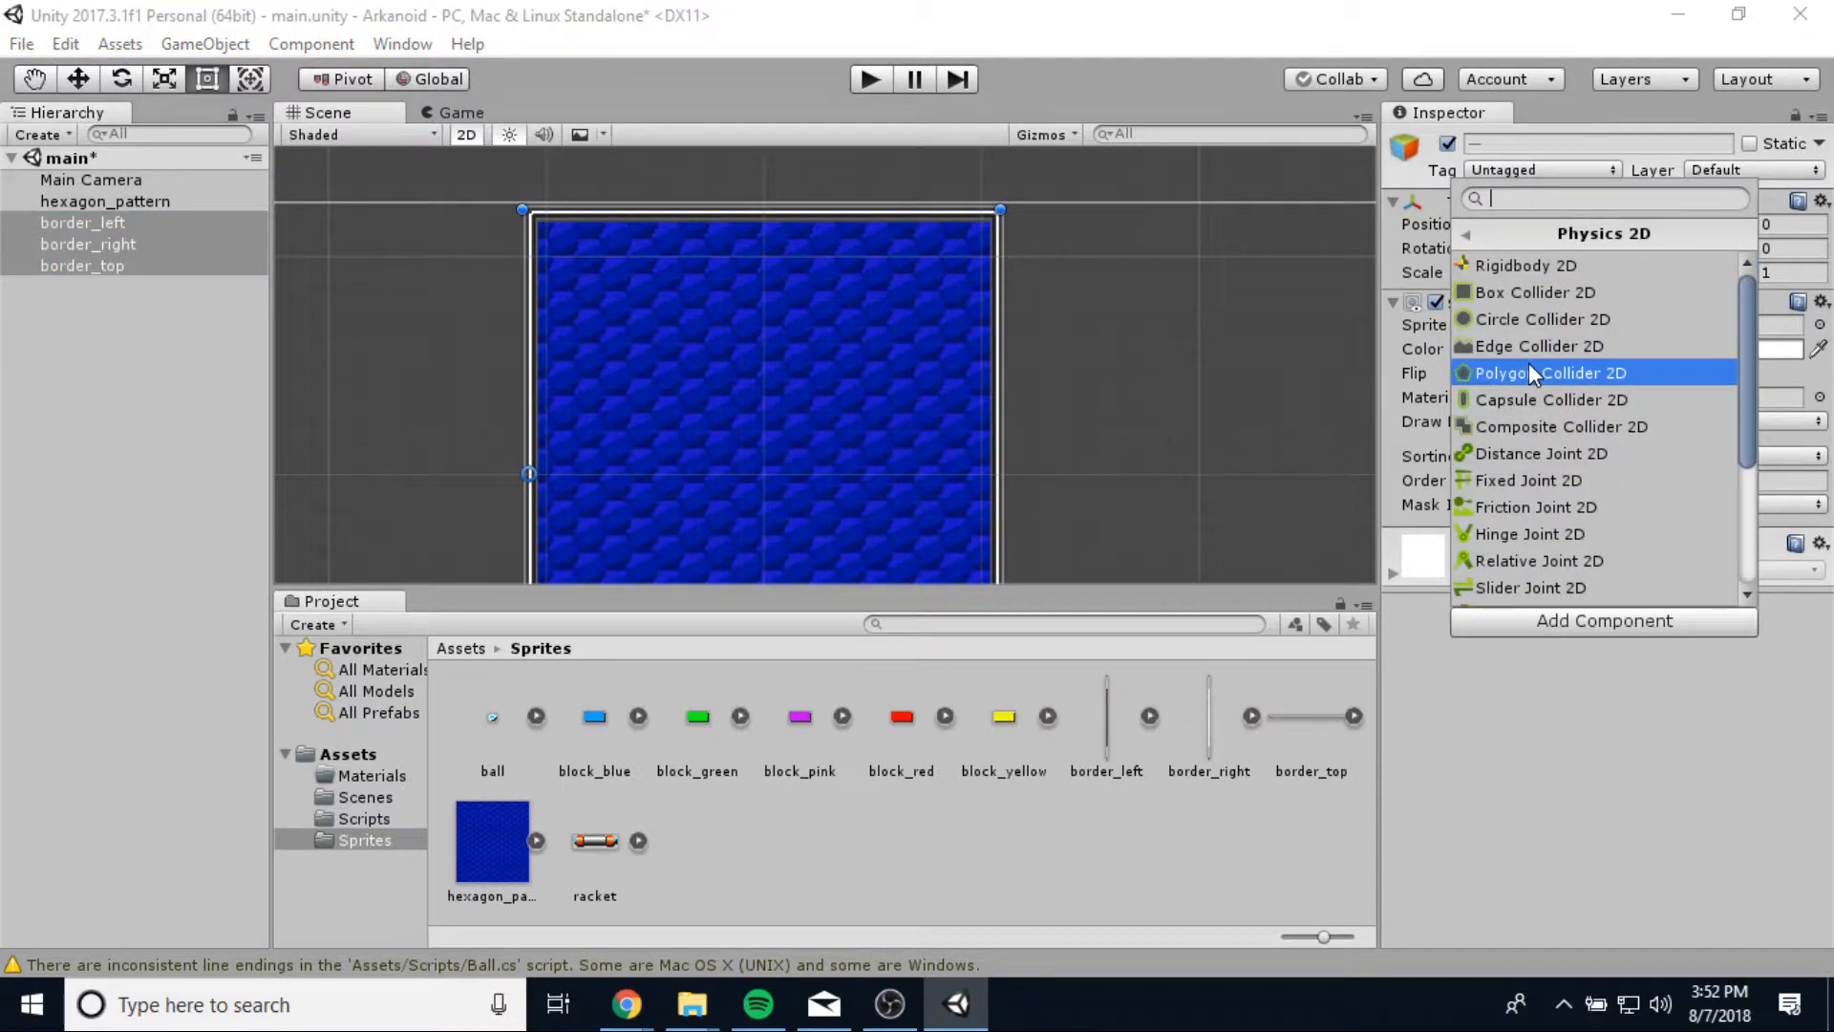
{"action": "left_click", "coordinate": [1529, 291]}
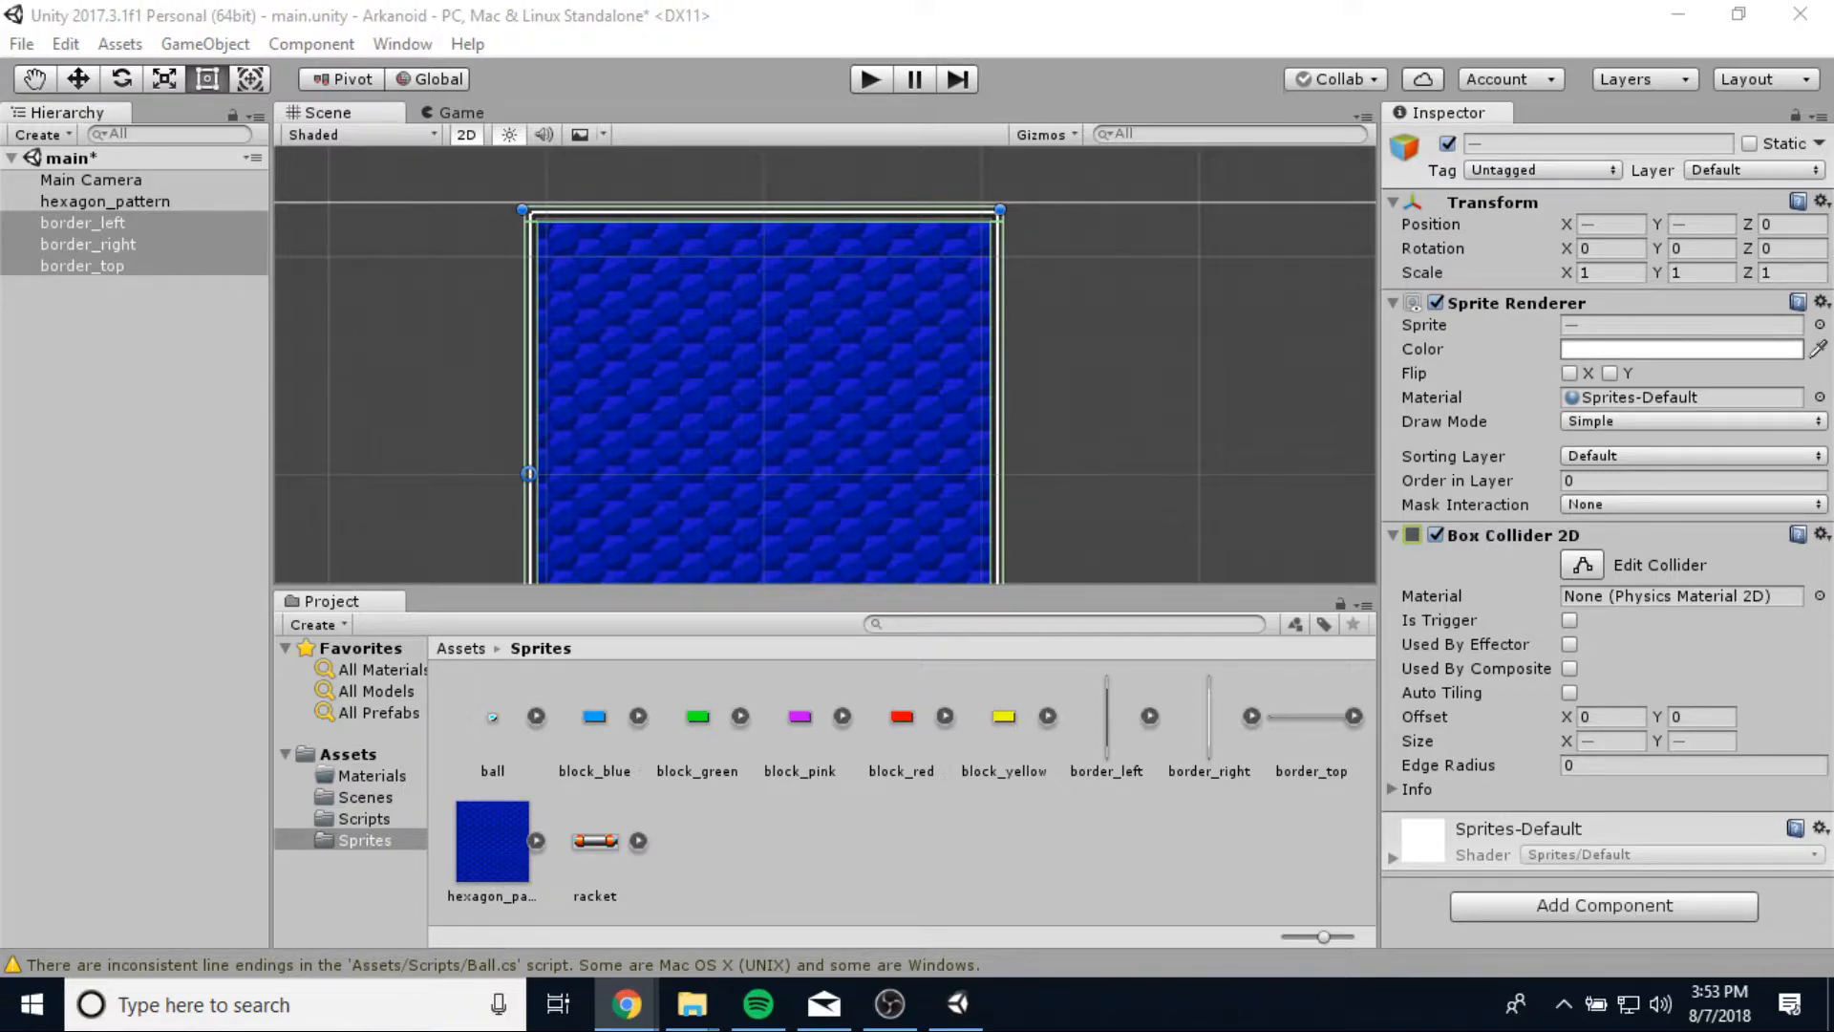
Set the racket sprite's Pixels Per Unit to 1 and Filter Mode to Point (no filter), and apply the import settings.
{"action": "scroll", "coordinate": [491, 441], "scroll_direction": "down", "scroll_amount": 3}
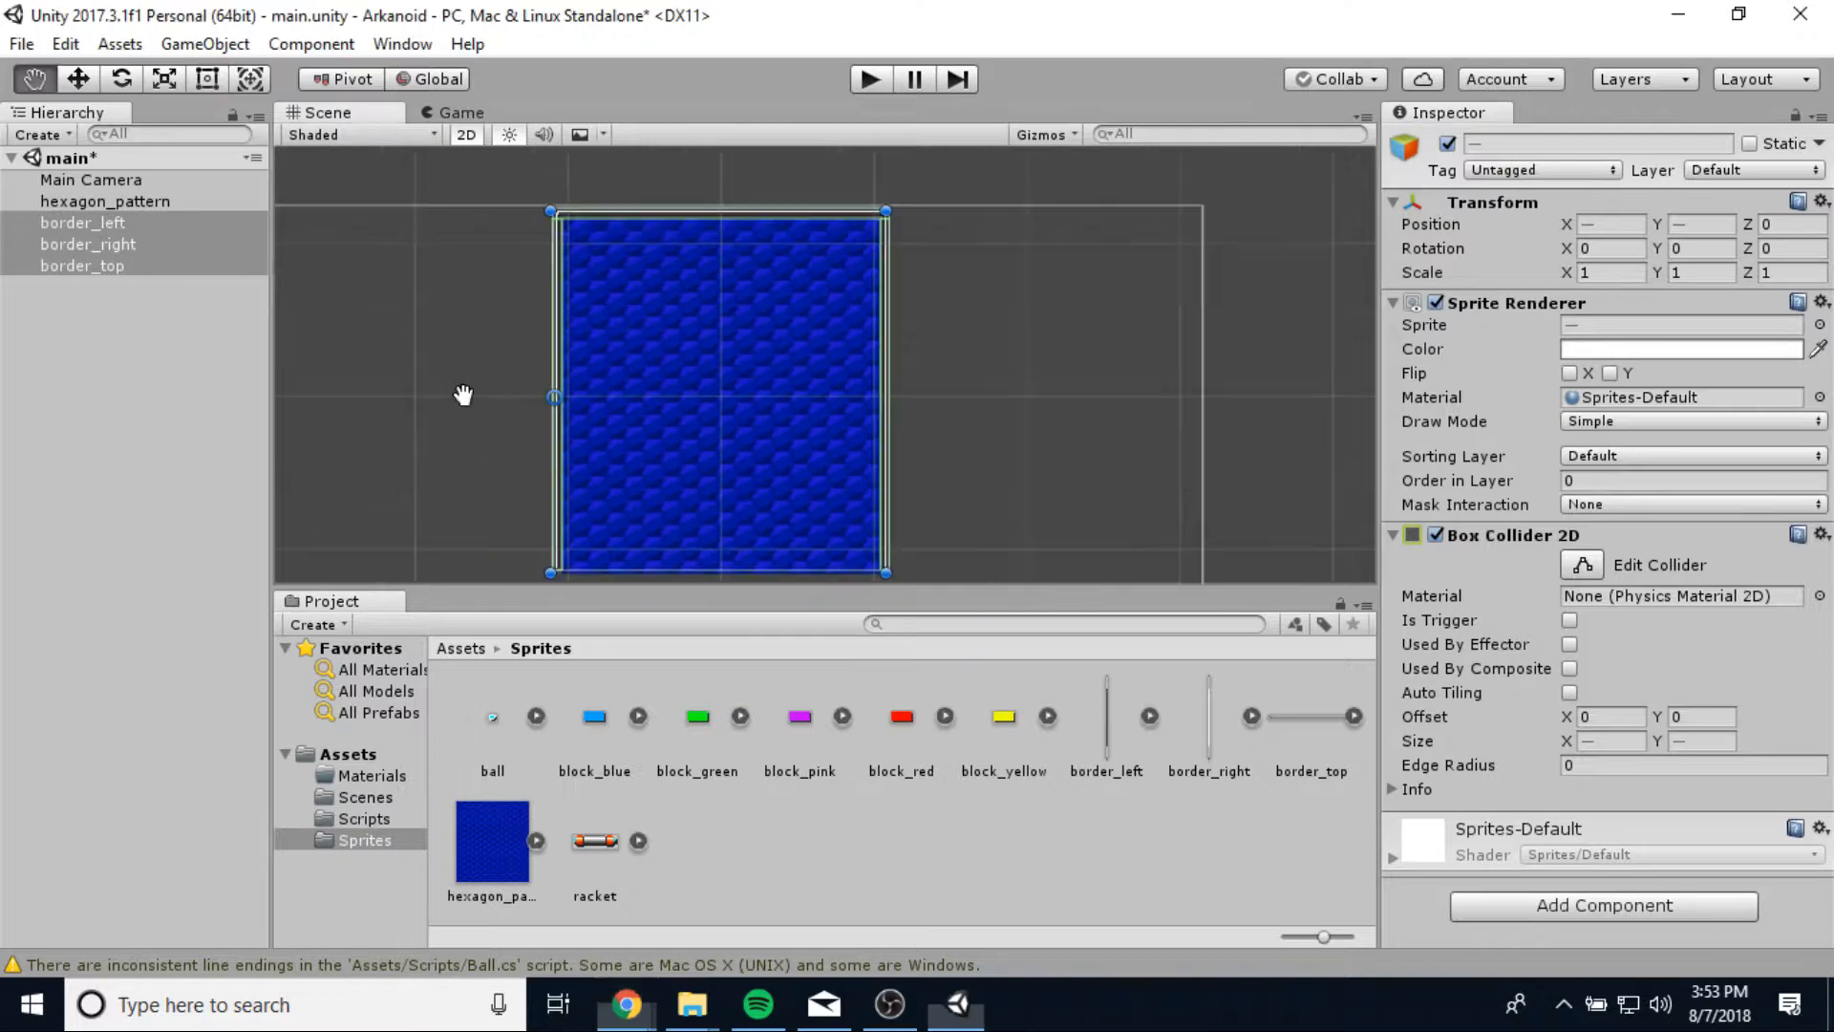
{"action": "left_click_drag", "start_coordinate": [885, 460], "coordinate": [862, 497]}
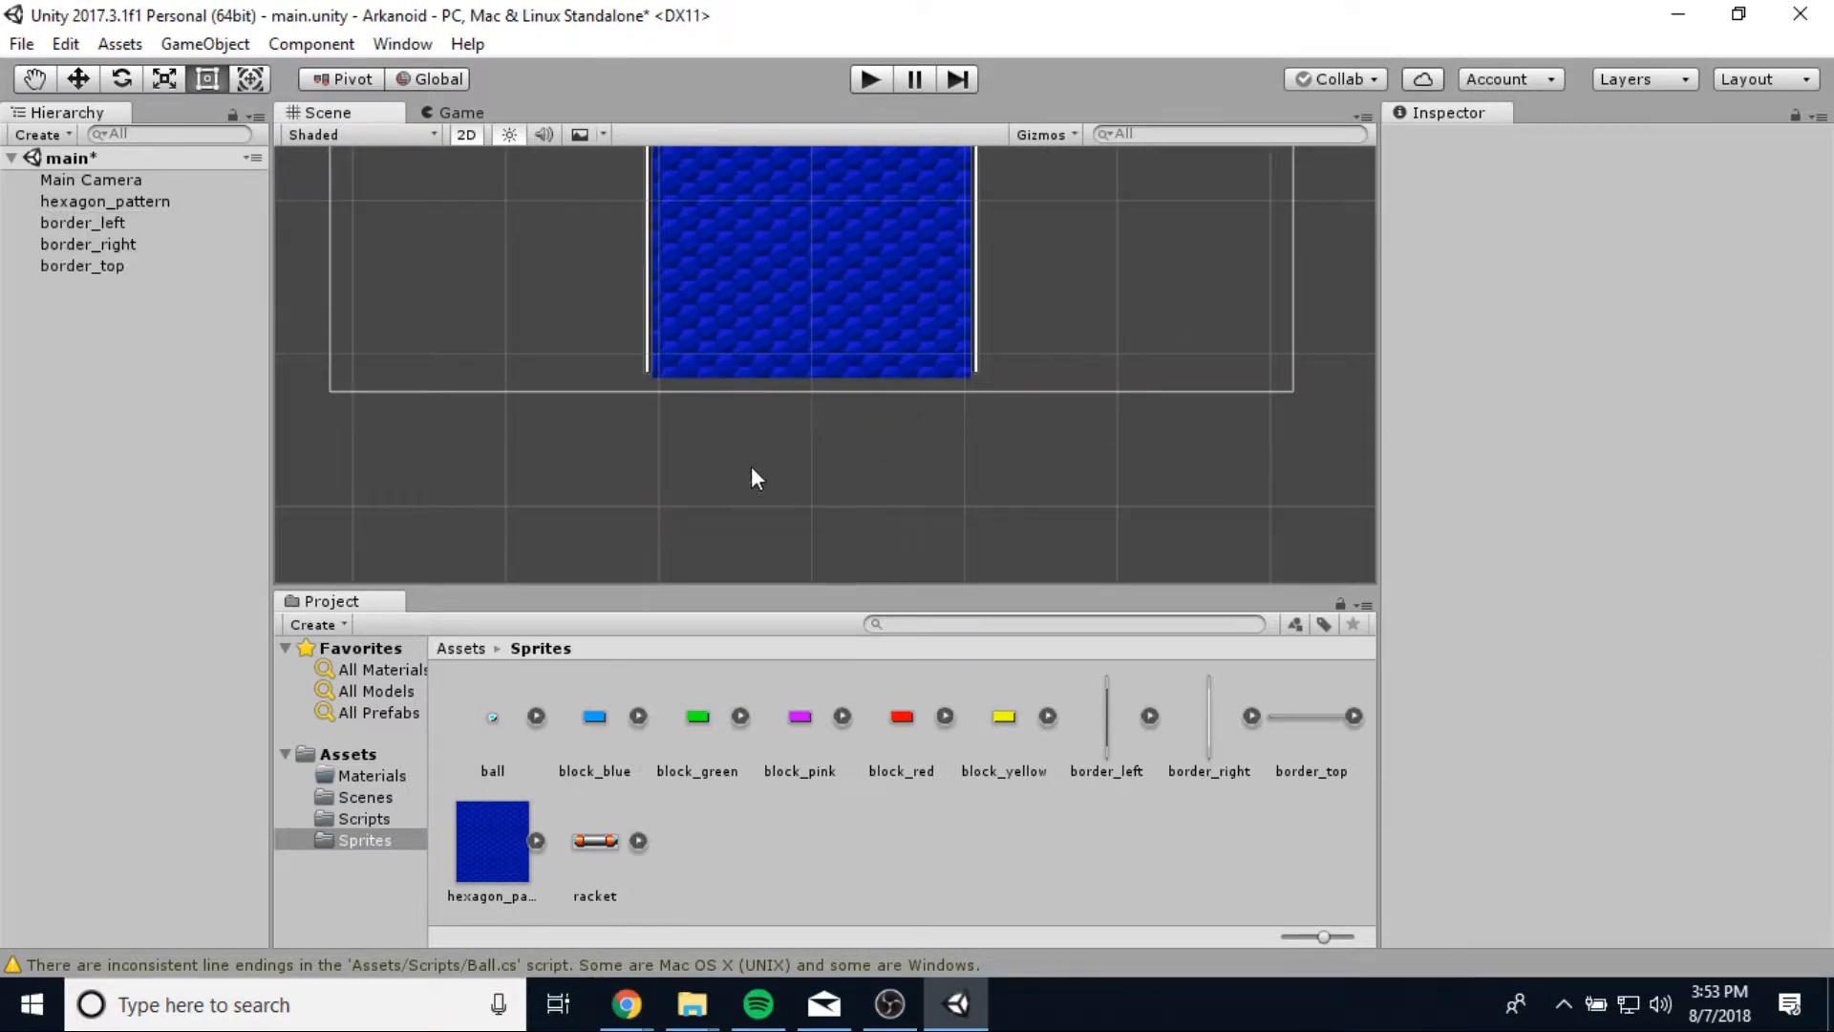
{"action": "middle_click_drag", "start_coordinate": [762, 496], "coordinate": [747, 544]}
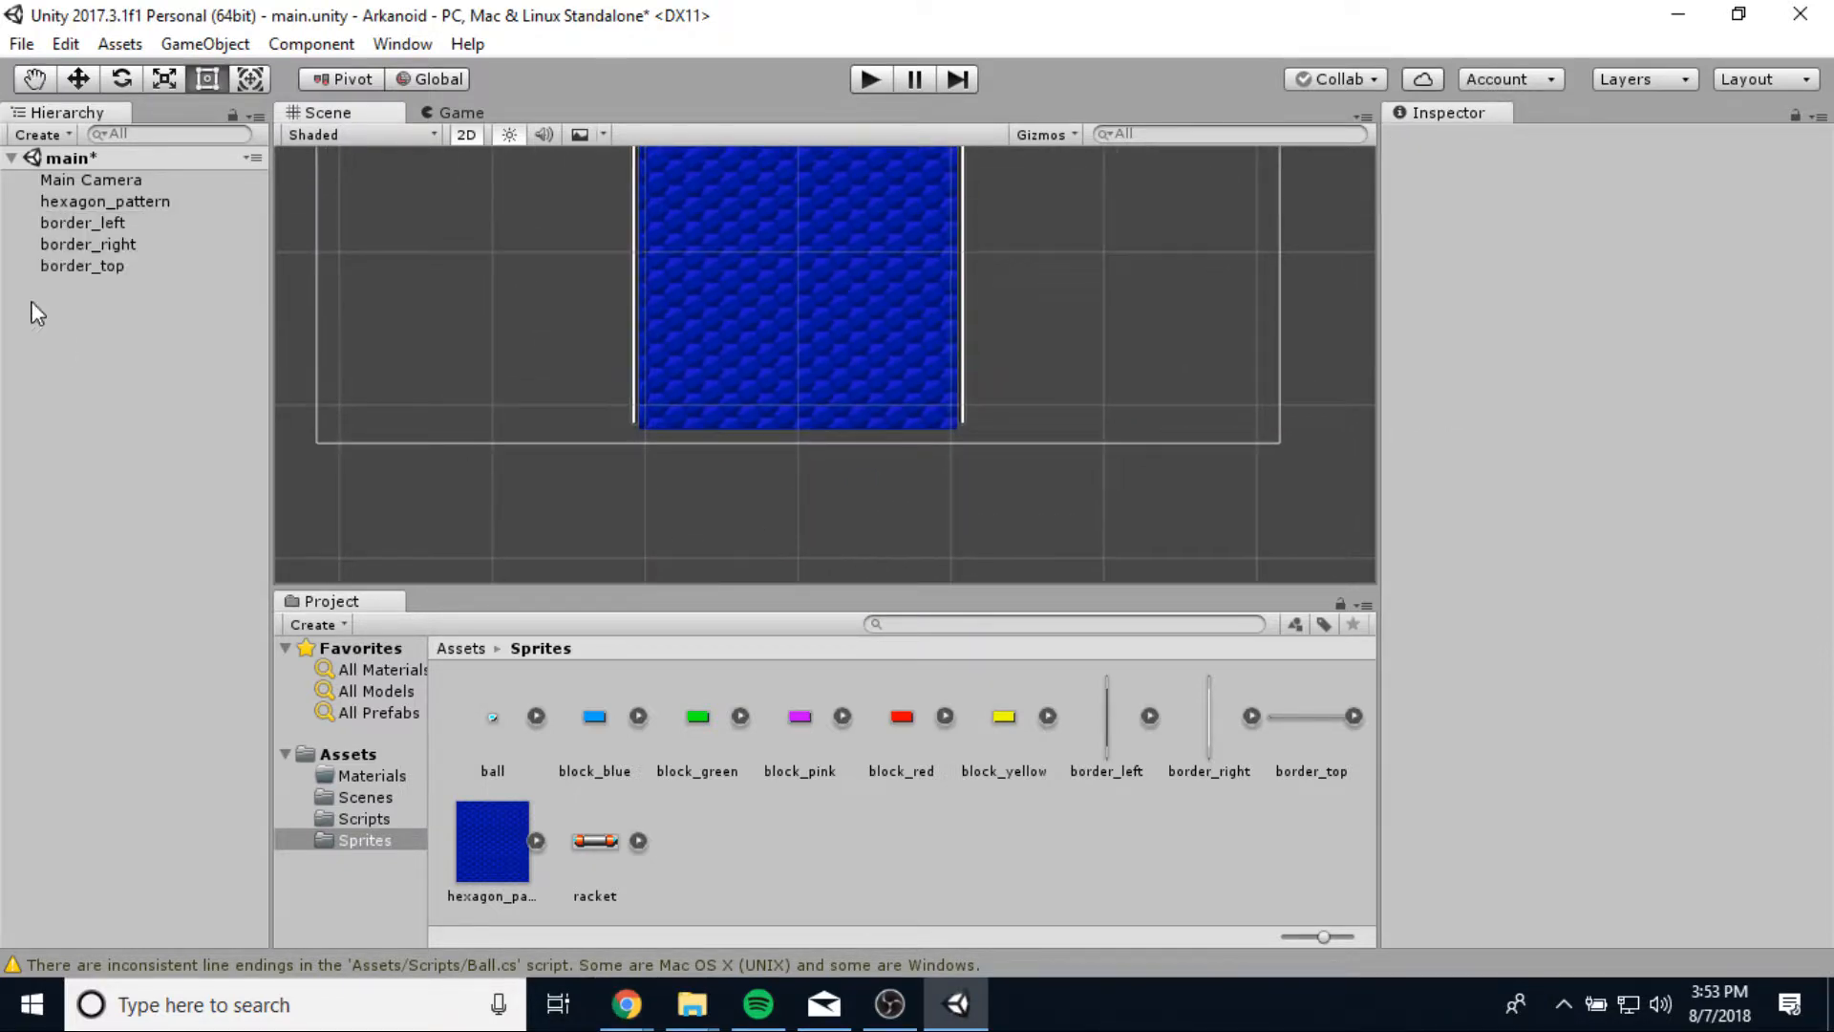
{"action": "left_click", "coordinate": [586, 838]}
{"action": "left_click", "coordinate": [1625, 317]}
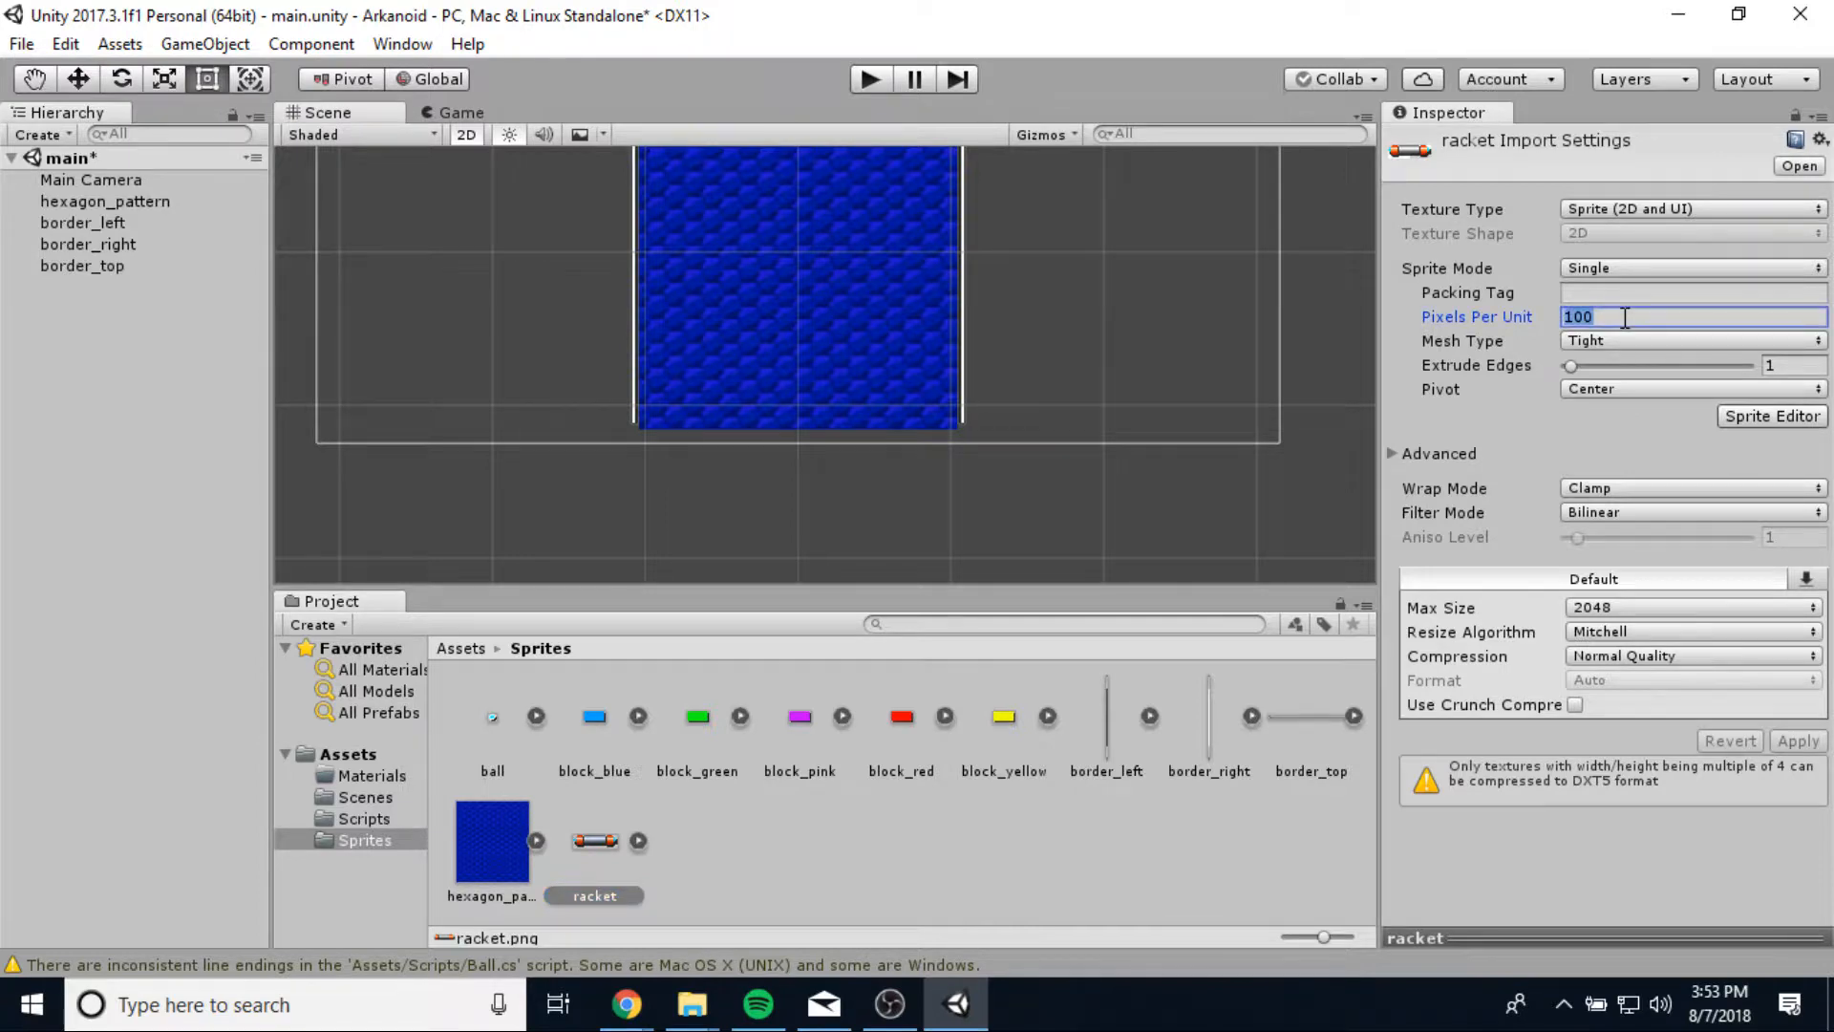
{"action": "type", "text": "1"}
{"action": "left_click", "coordinate": [1641, 516]}
{"action": "left_click", "coordinate": [1653, 536]}
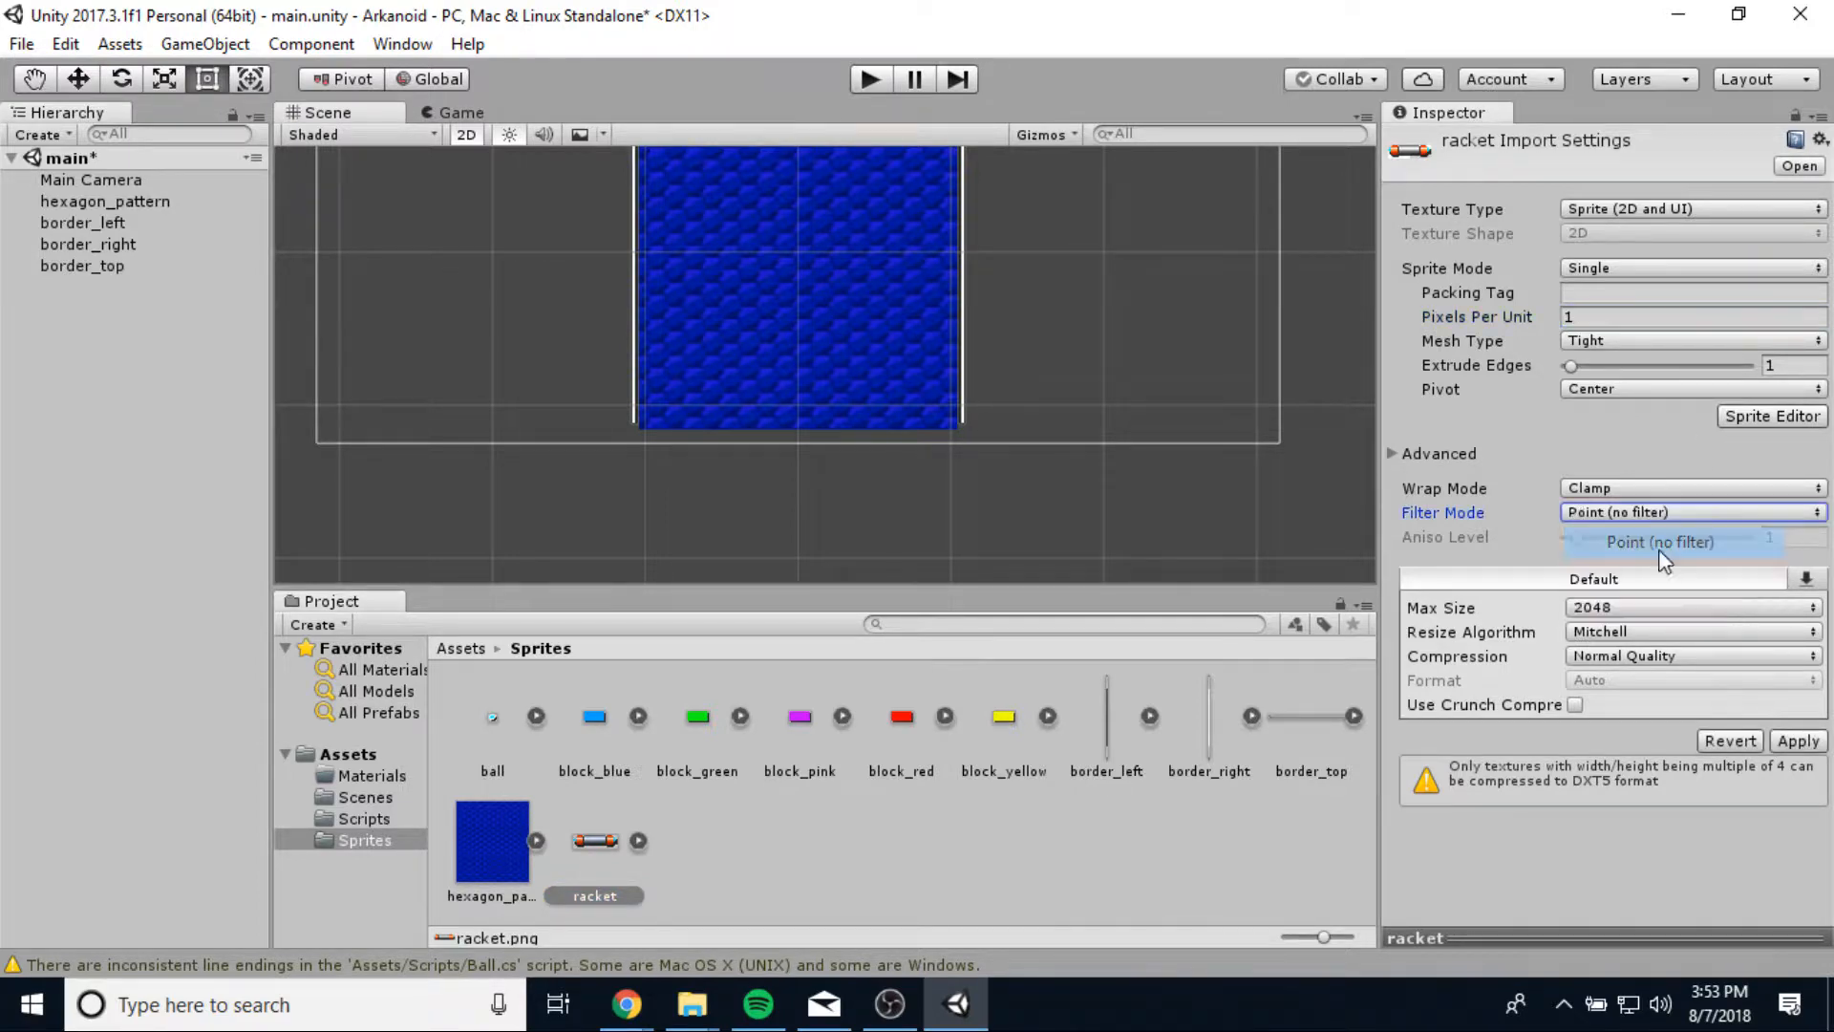
{"action": "left_click", "coordinate": [1798, 742]}
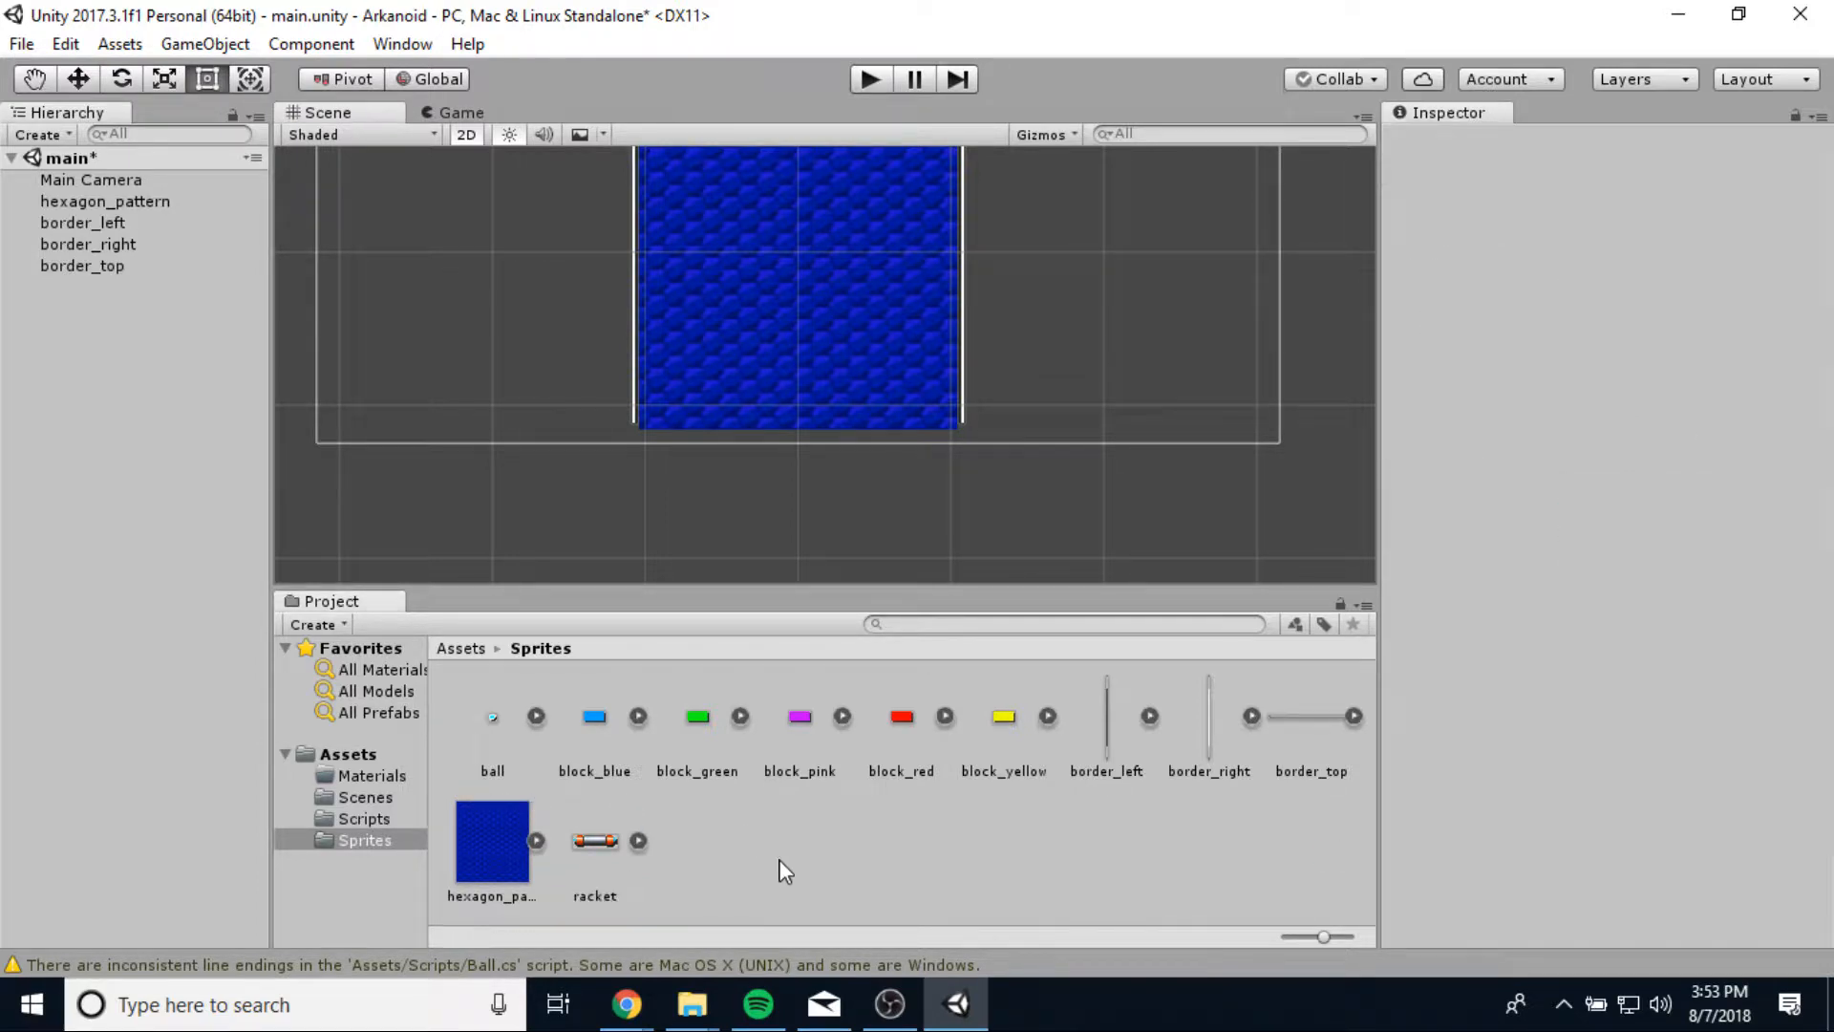
Place the racket sprite in the scene near the middle of the background's lower edge, at about X -1.4, Y -97.8.
{"action": "left_click_drag", "start_coordinate": [594, 841], "coordinate": [795, 403]}
{"action": "scroll", "coordinate": [960, 460], "scroll_direction": "up", "scroll_amount": 4}
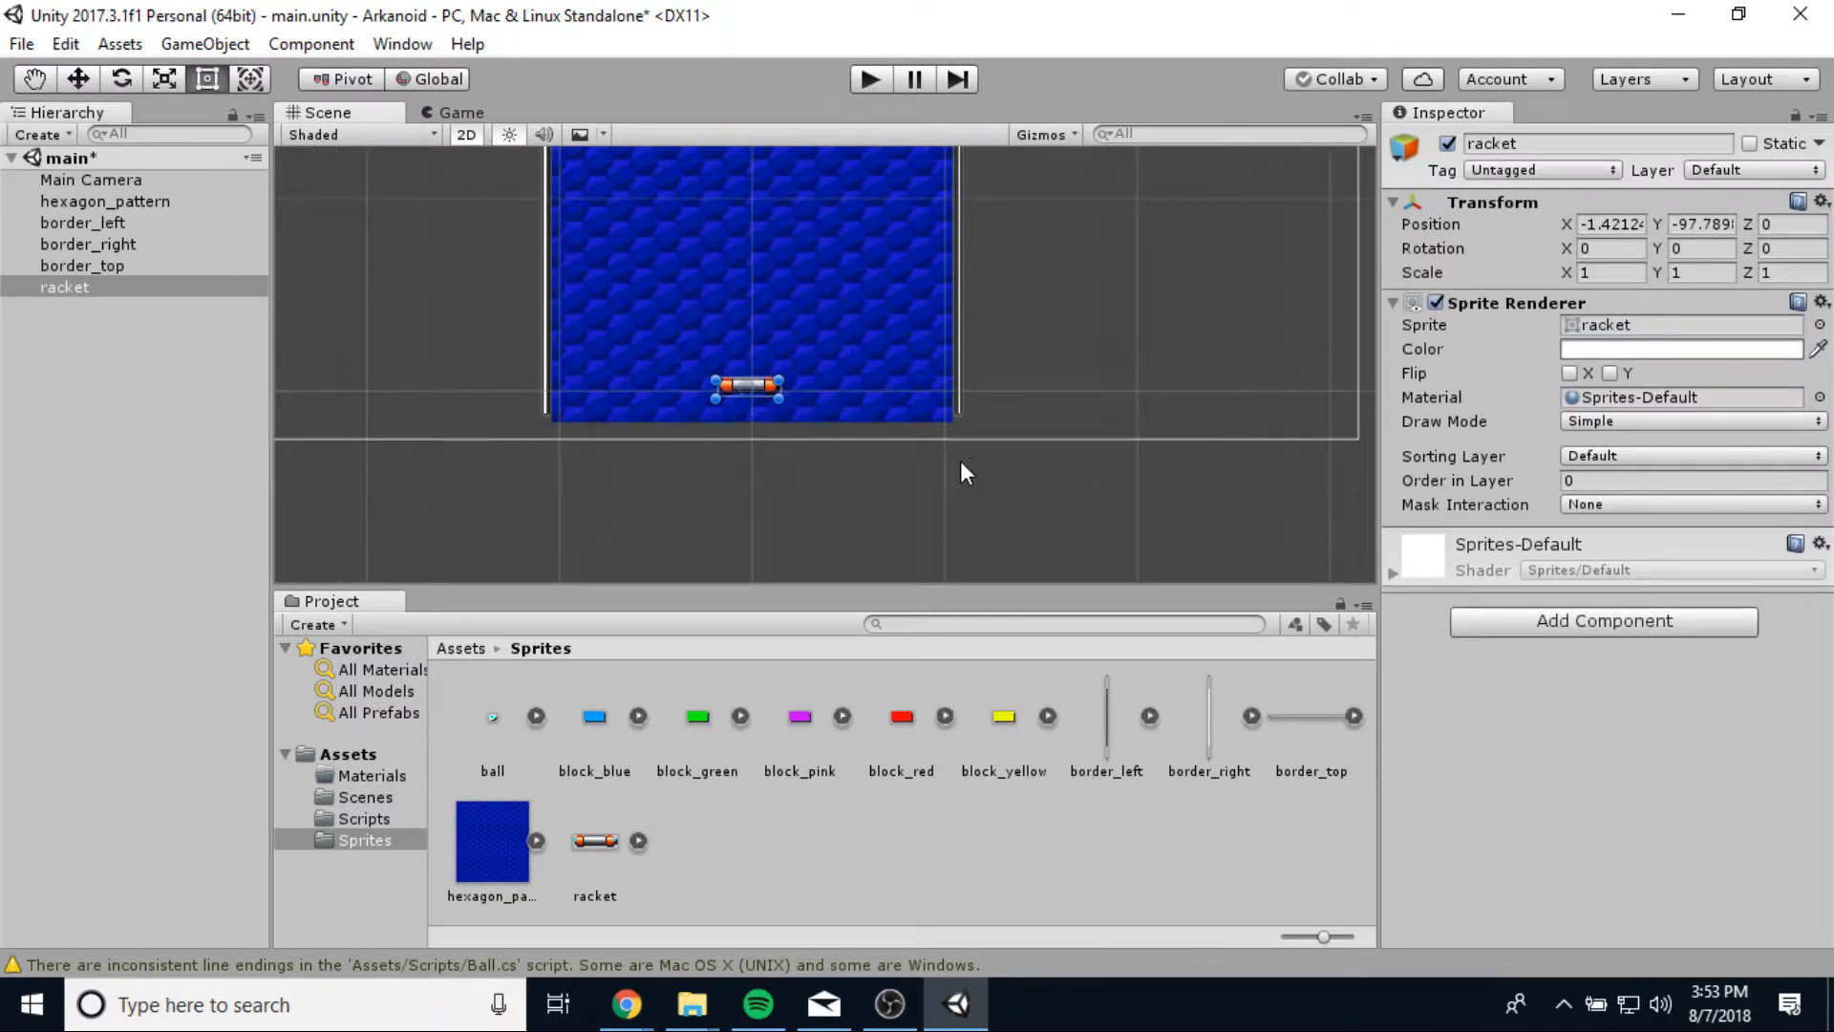
{"action": "middle_click_drag", "start_coordinate": [754, 475], "coordinate": [942, 563]}
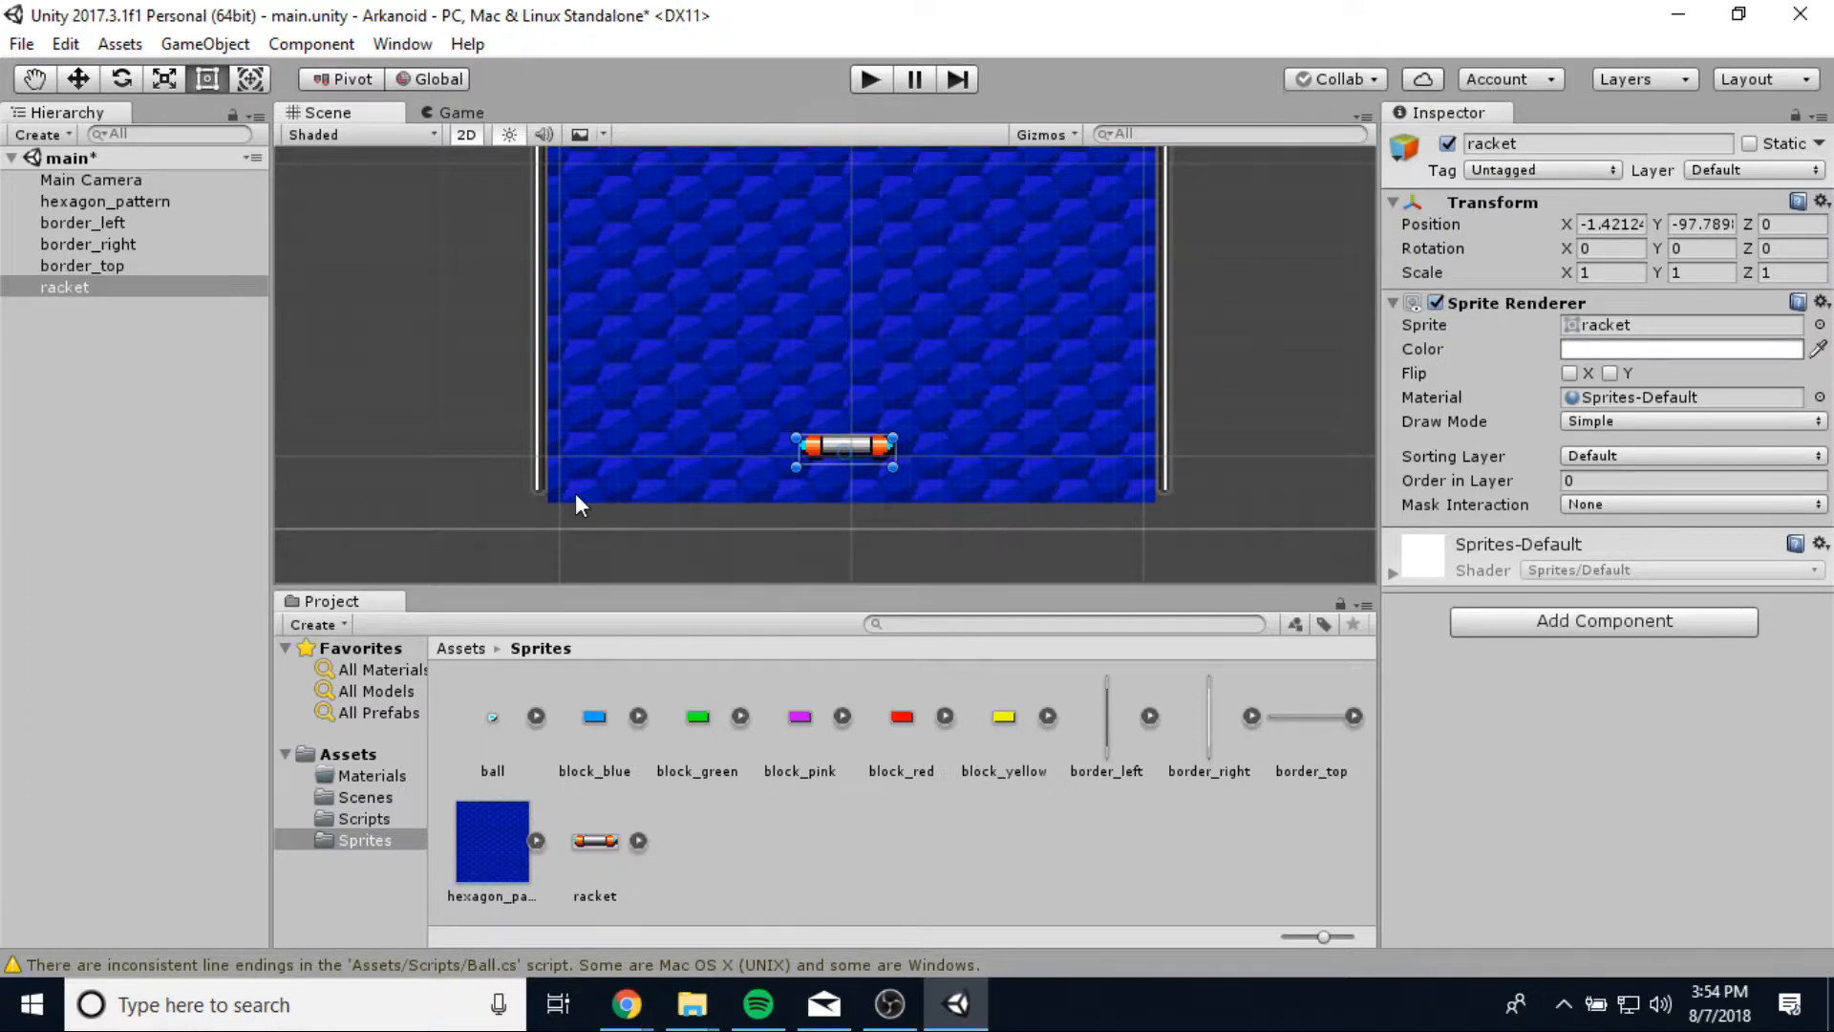
Add a Box Collider 2D to the racket object.
{"action": "middle_click_drag", "start_coordinate": [576, 495], "coordinate": [535, 361]}
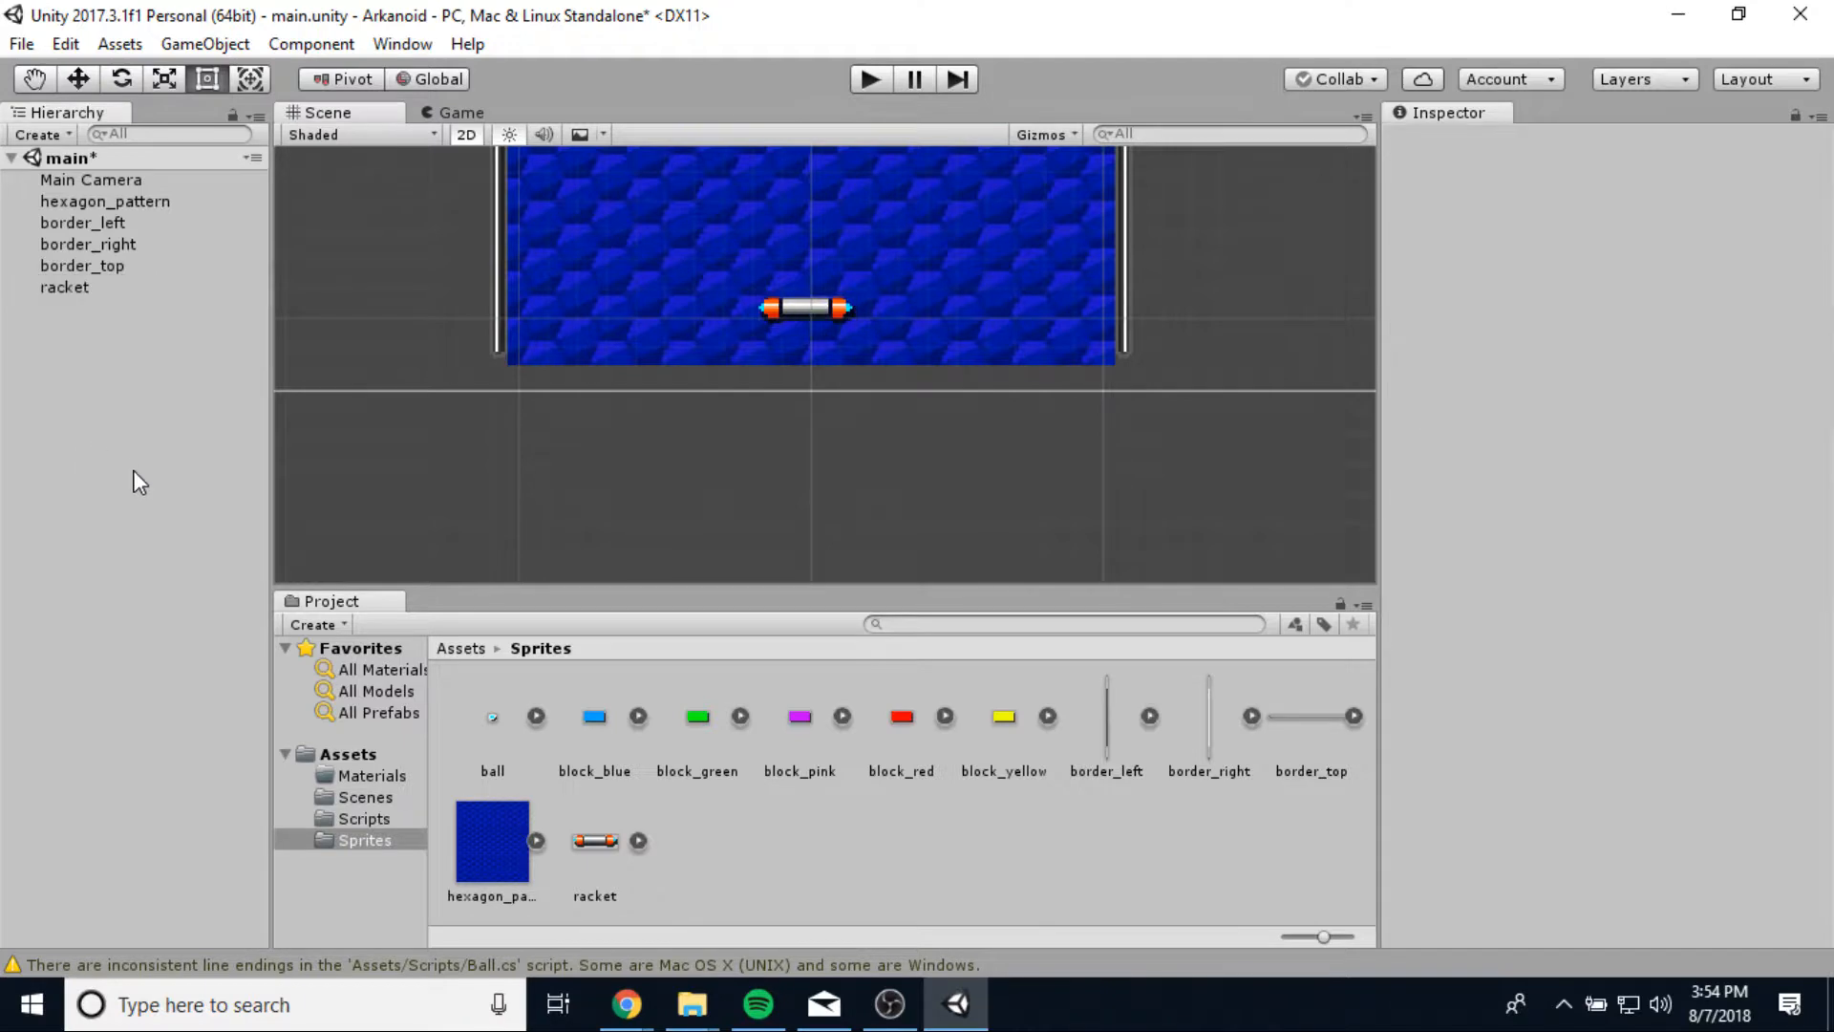
{"action": "left_click", "coordinate": [76, 287]}
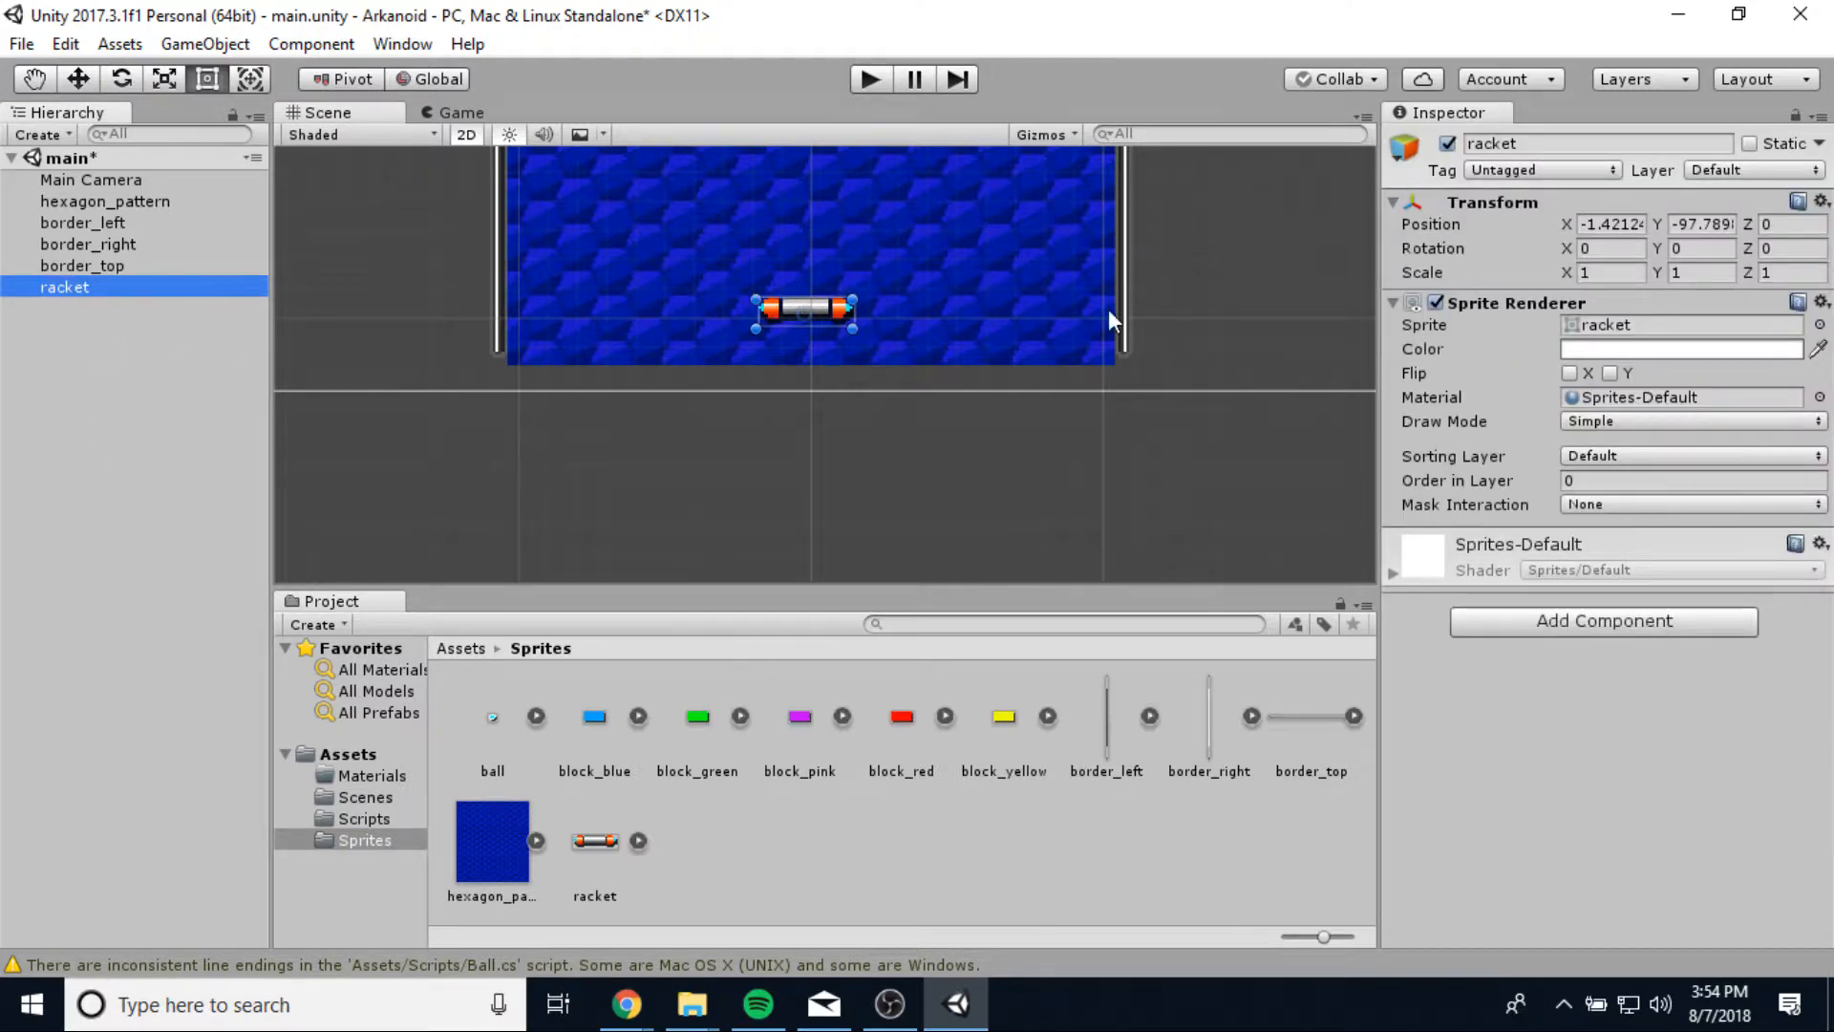
{"action": "left_click", "coordinate": [1519, 621]}
{"action": "left_click", "coordinate": [1505, 346]}
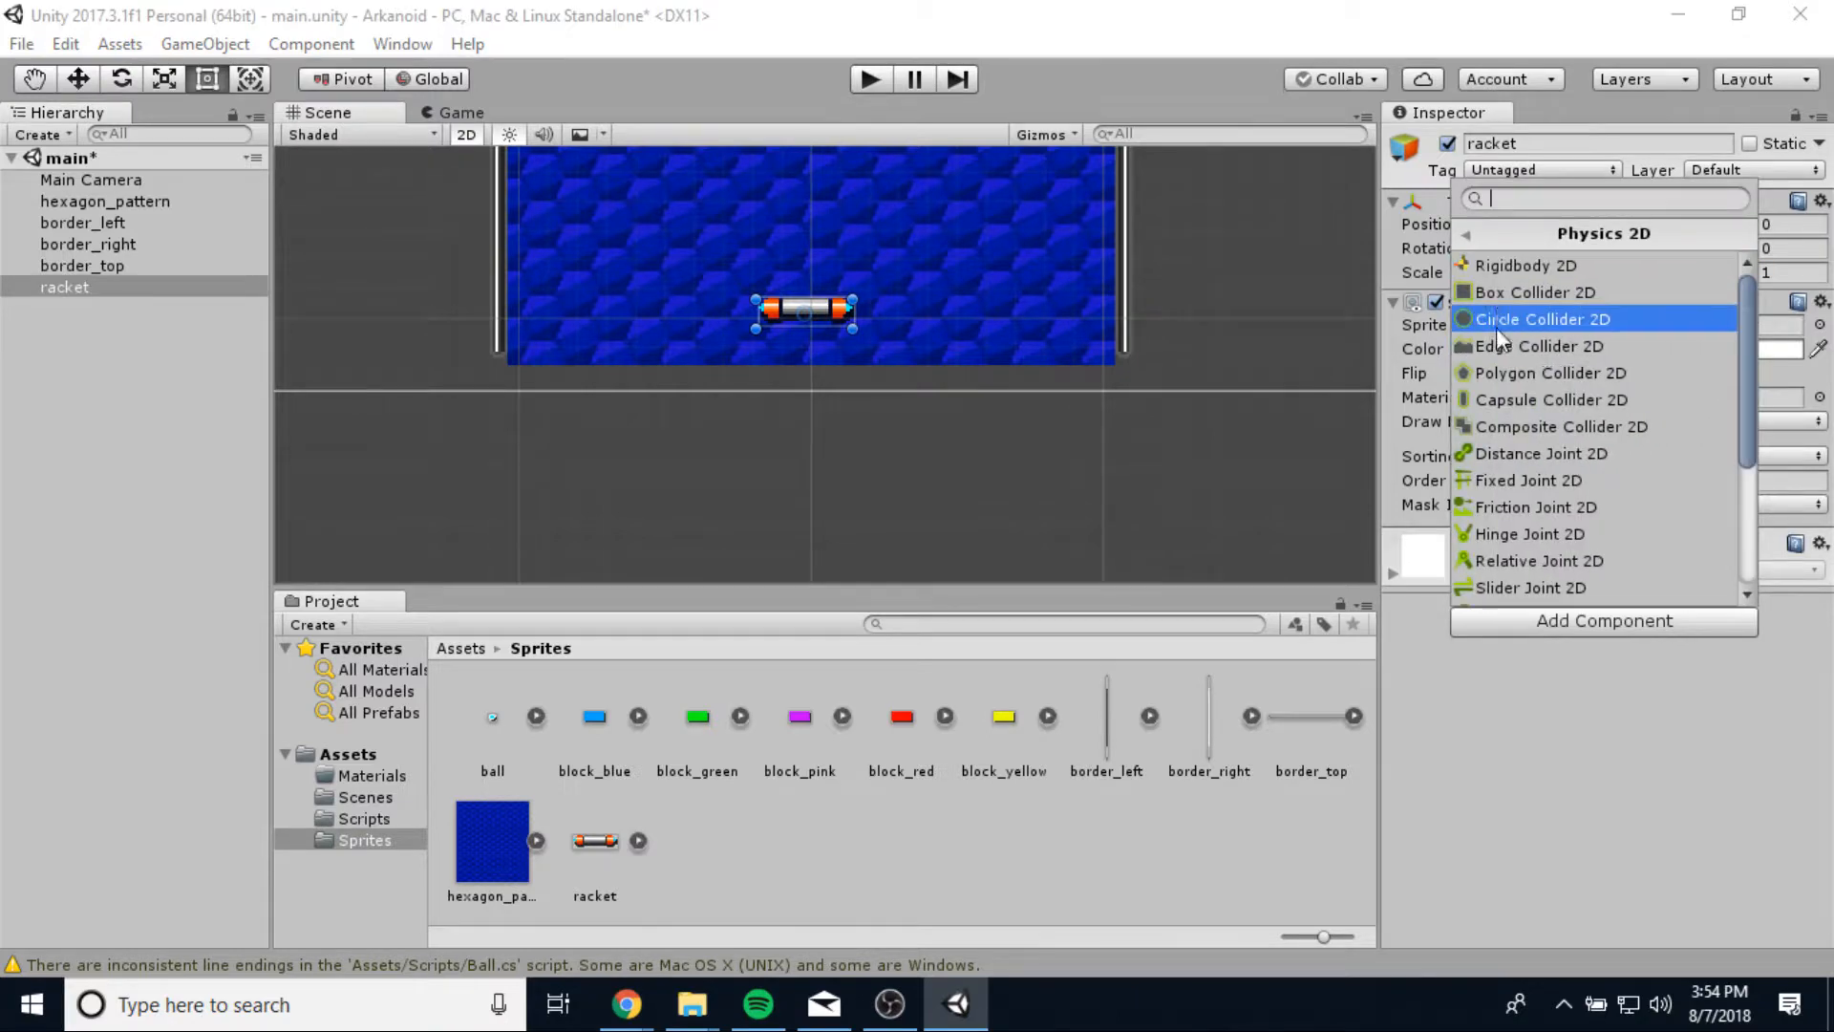
{"action": "left_click", "coordinate": [1498, 292]}
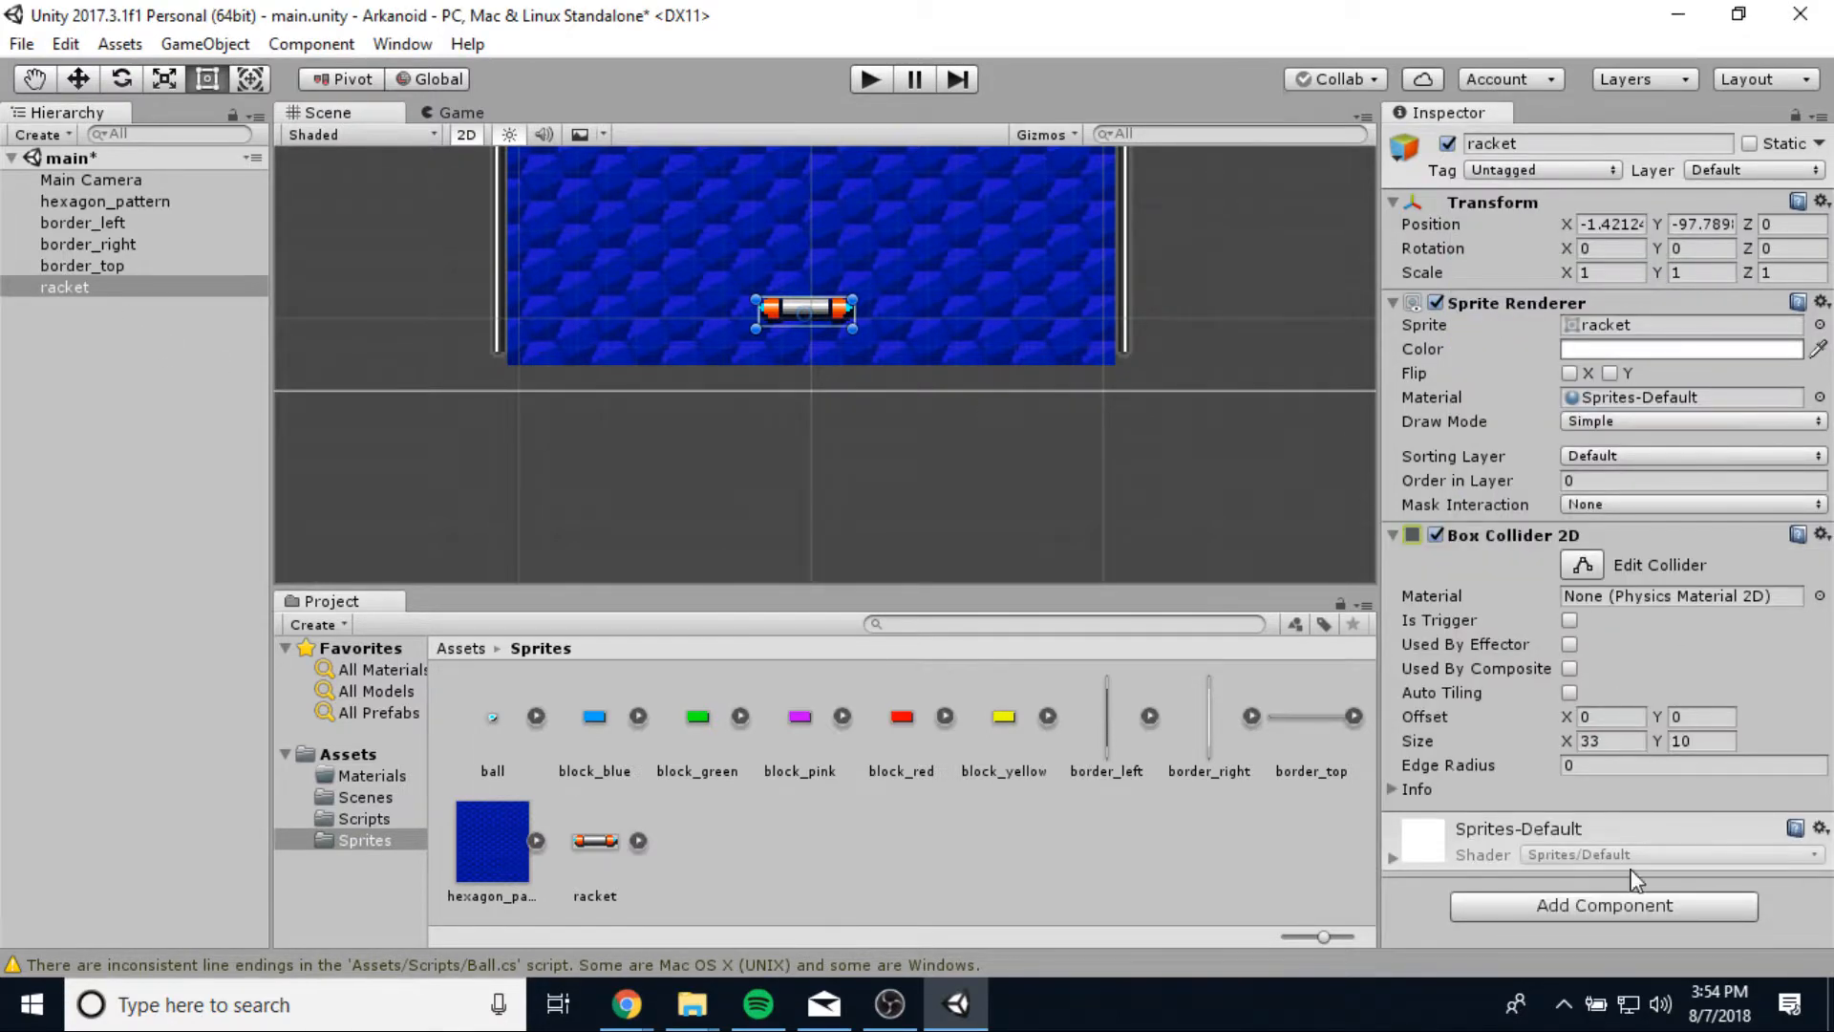
Add a Rigidbody 2D to the racket with Gravity Scale 0 and its Z rotation frozen.
{"action": "left_click", "coordinate": [1614, 906]}
{"action": "left_click", "coordinate": [1575, 633]}
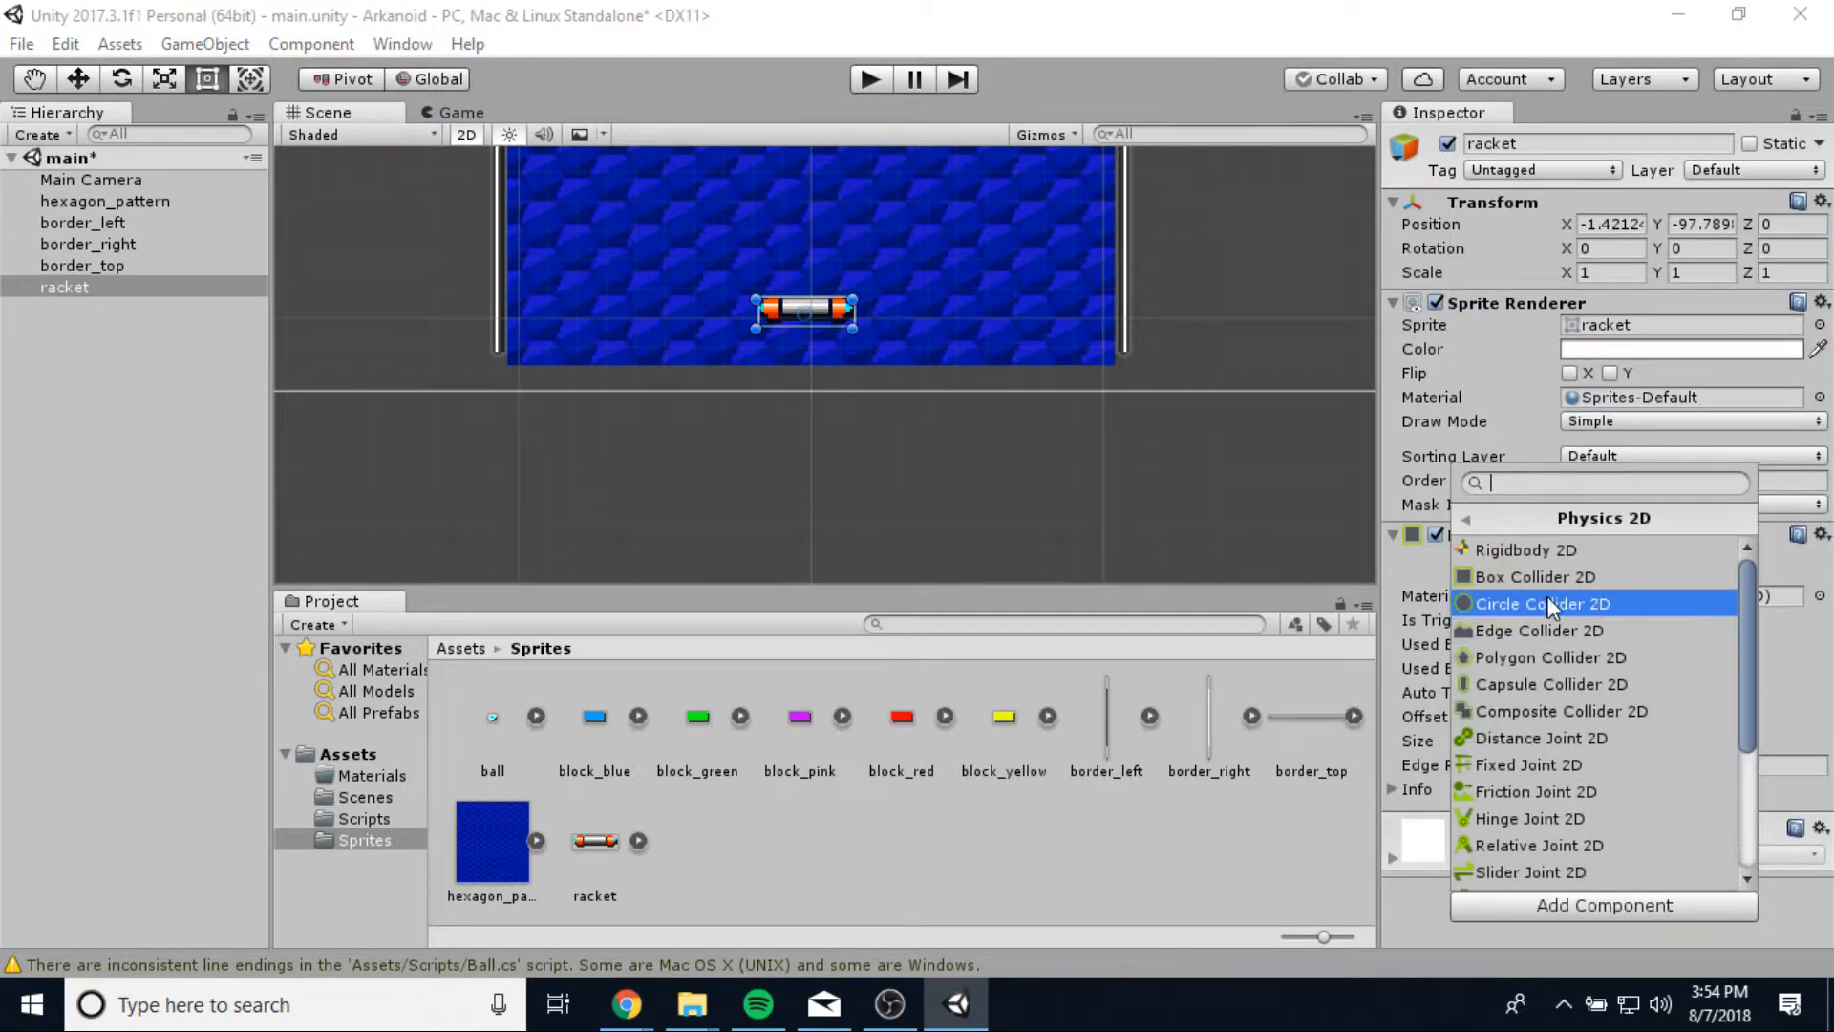
{"action": "left_click", "coordinate": [1539, 552]}
{"action": "scroll", "coordinate": [1576, 668], "scroll_direction": "down", "scroll_amount": 5}
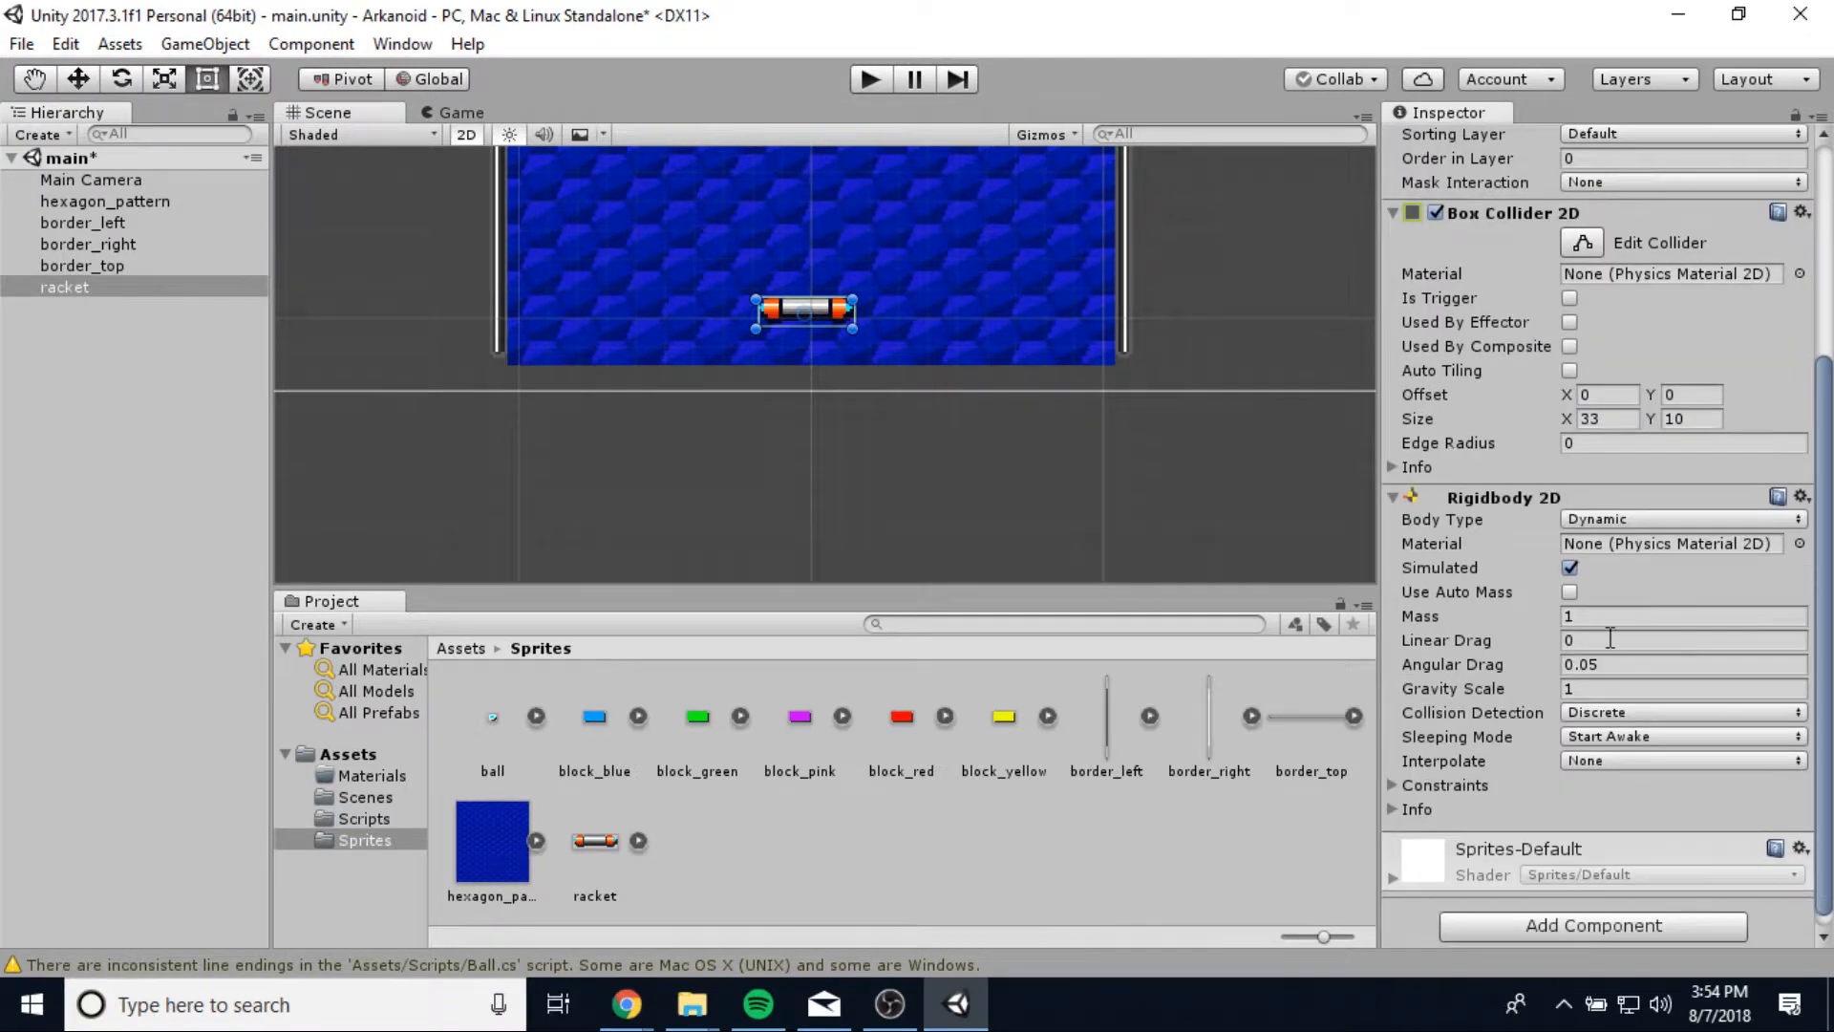
{"action": "left_click", "coordinate": [1600, 689]}
{"action": "type", "text": "0"}
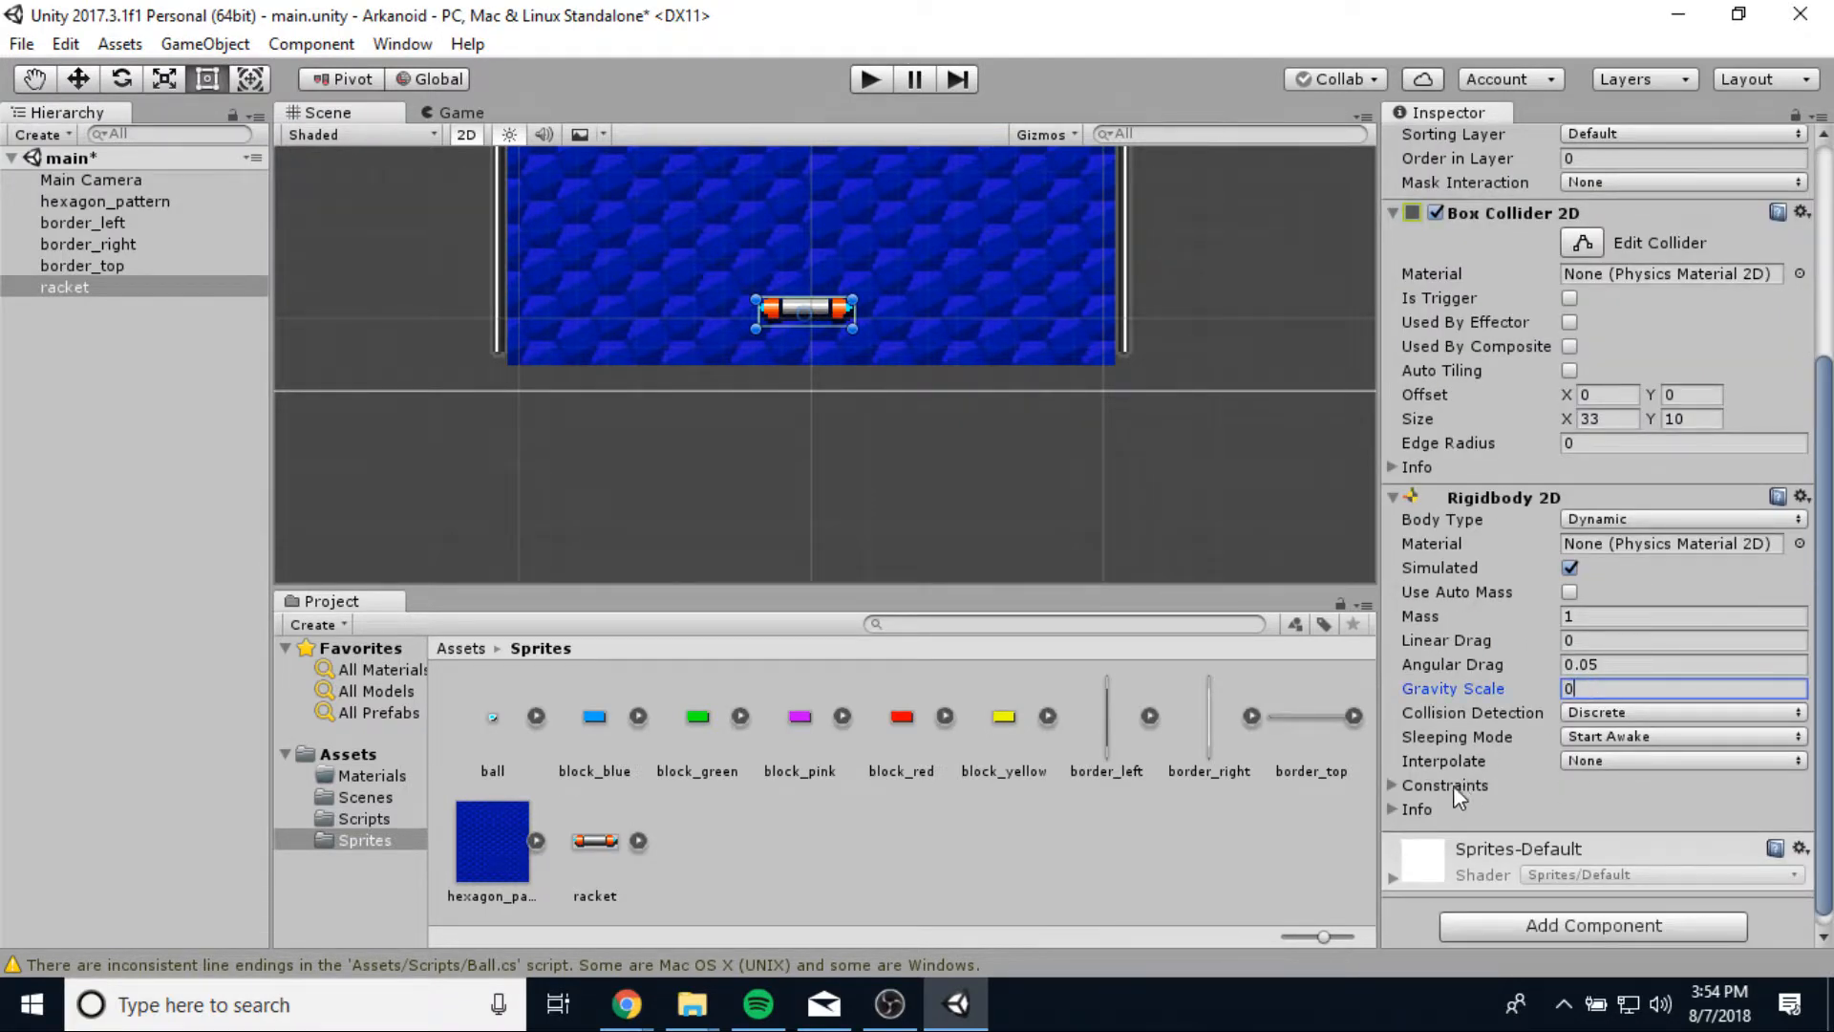
{"action": "left_click", "coordinate": [1391, 785]}
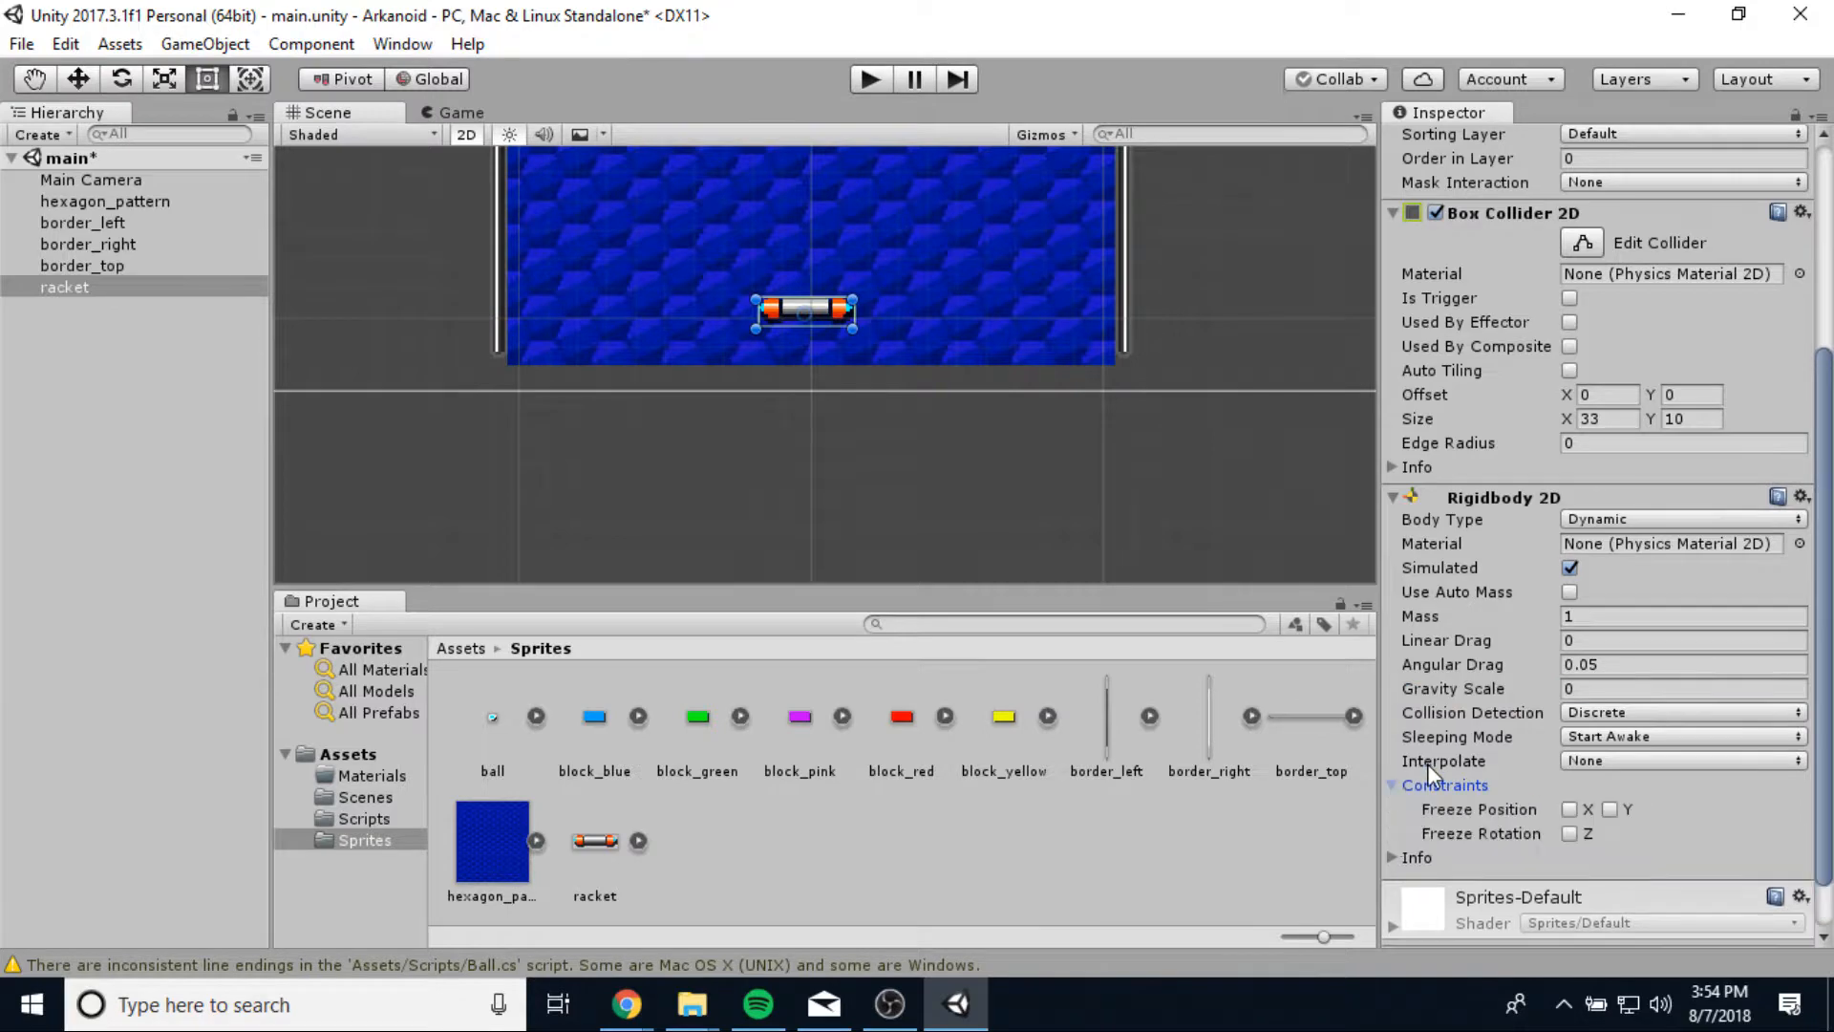
{"action": "scroll", "coordinate": [1433, 764], "scroll_direction": "down", "scroll_amount": 2}
{"action": "left_click", "coordinate": [1570, 770]}
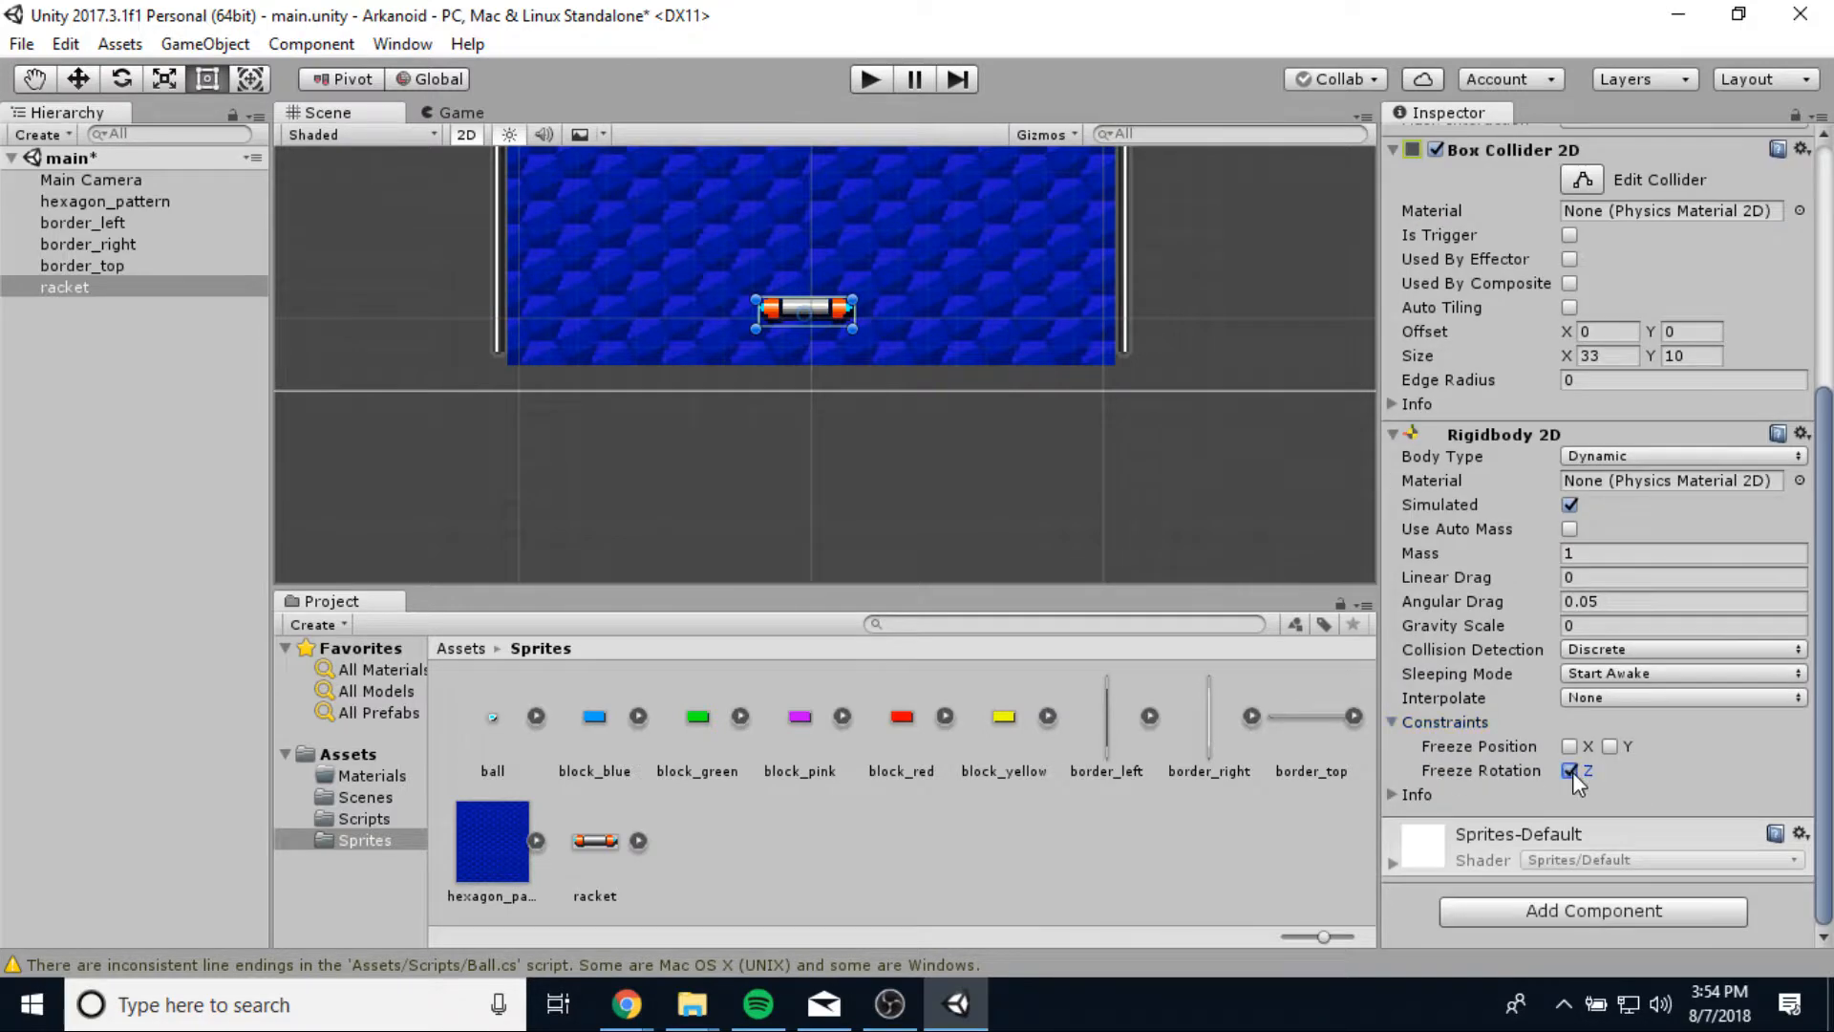
{"action": "left_click", "coordinate": [748, 495]}
{"action": "left_click", "coordinate": [794, 315]}
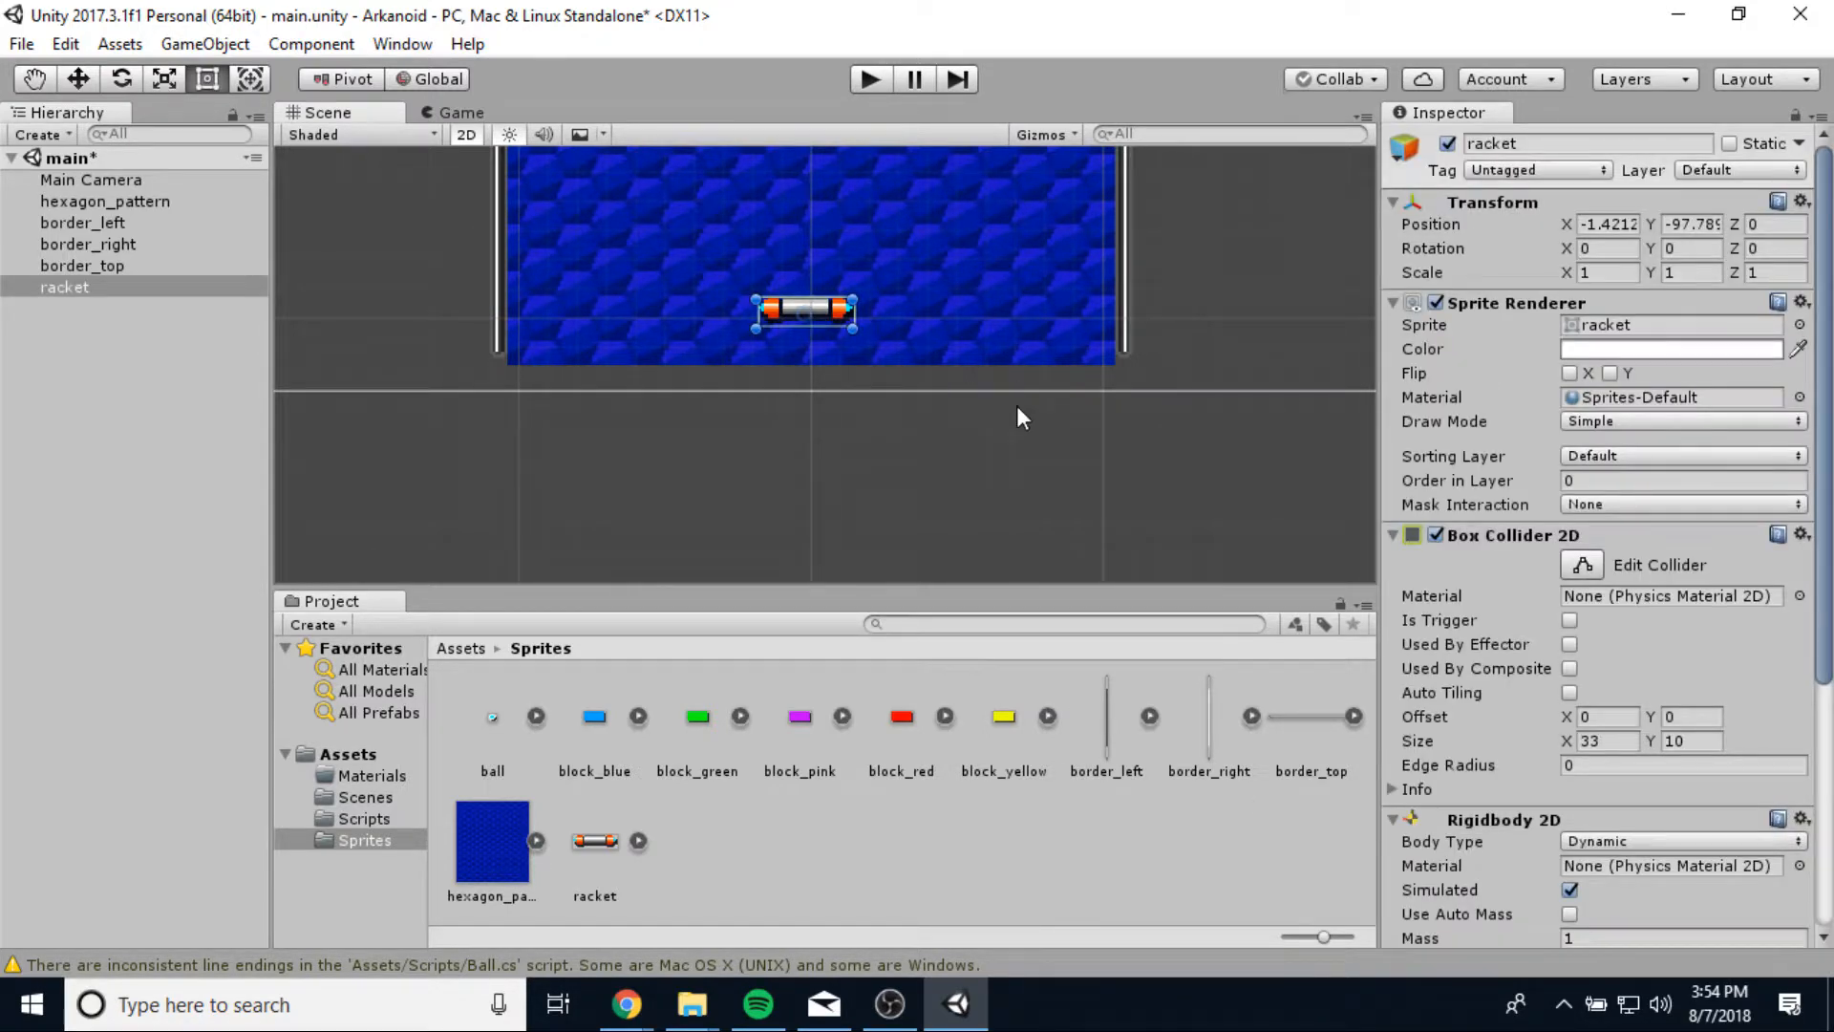
Attach the Racket script from the Scripts folder to the racket object and check its component.
{"action": "left_click", "coordinate": [358, 818]}
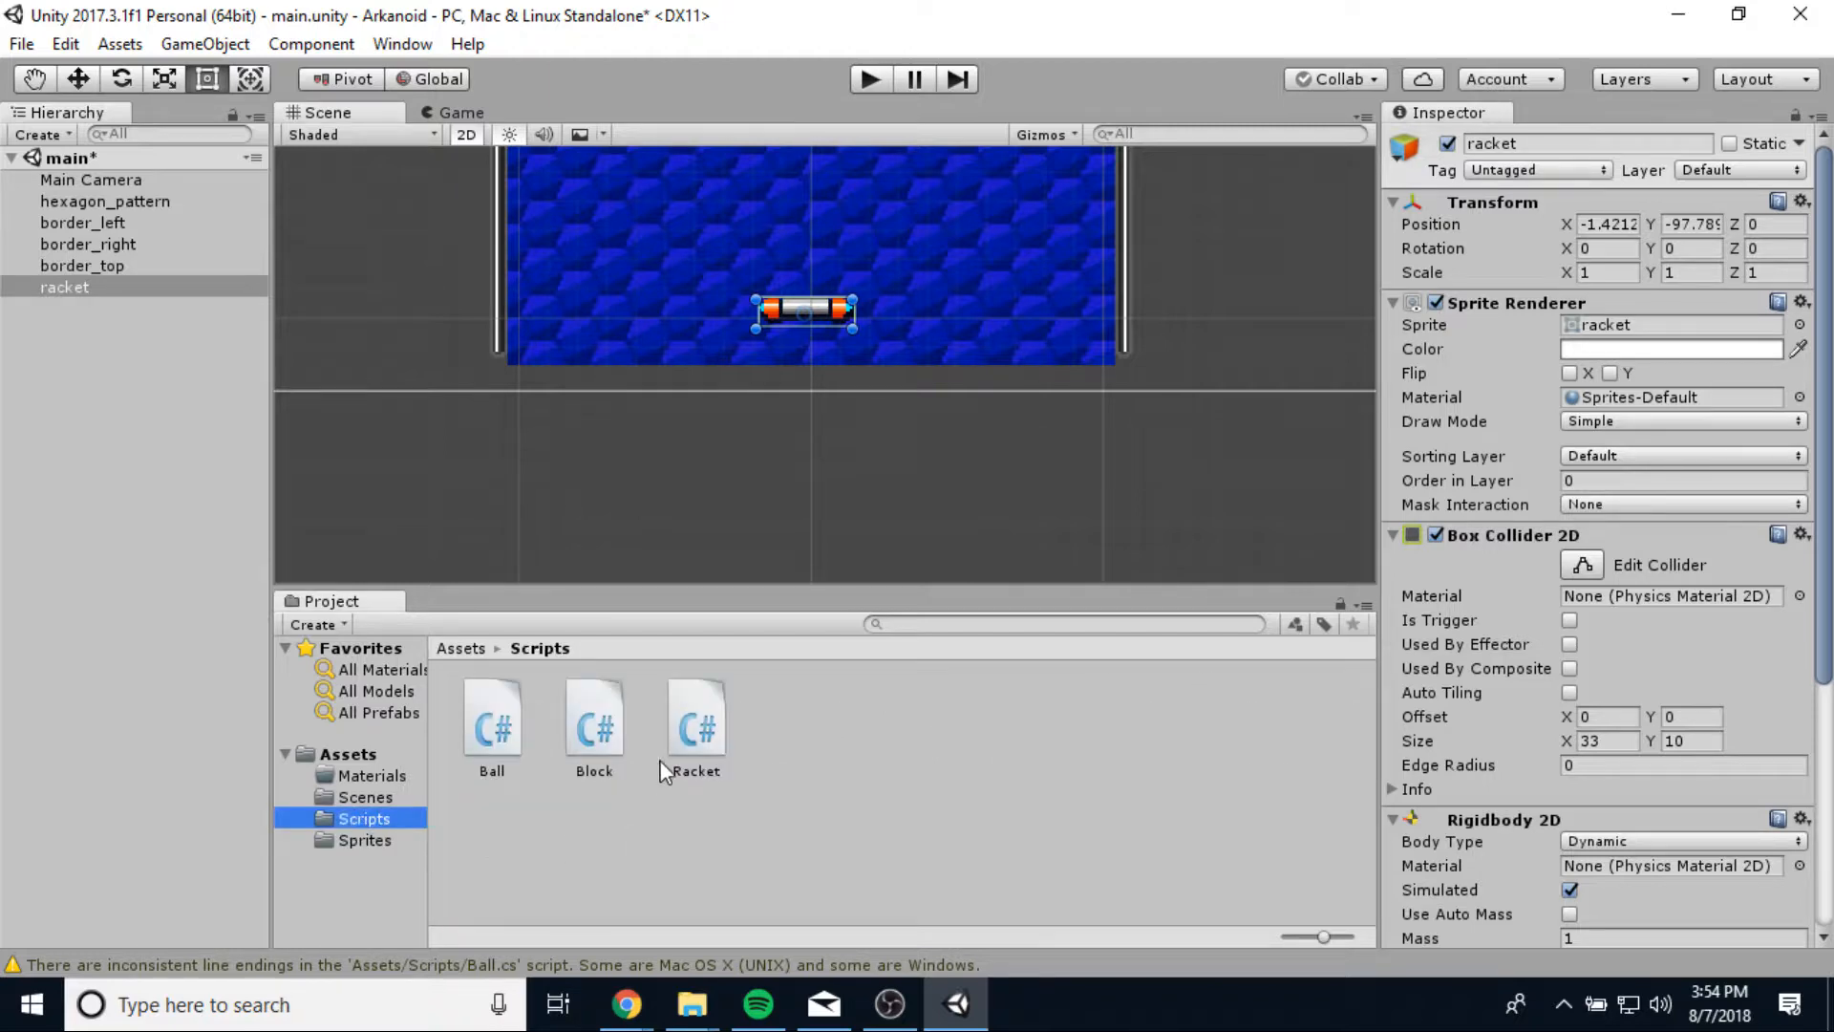
{"action": "left_click", "coordinate": [703, 753]}
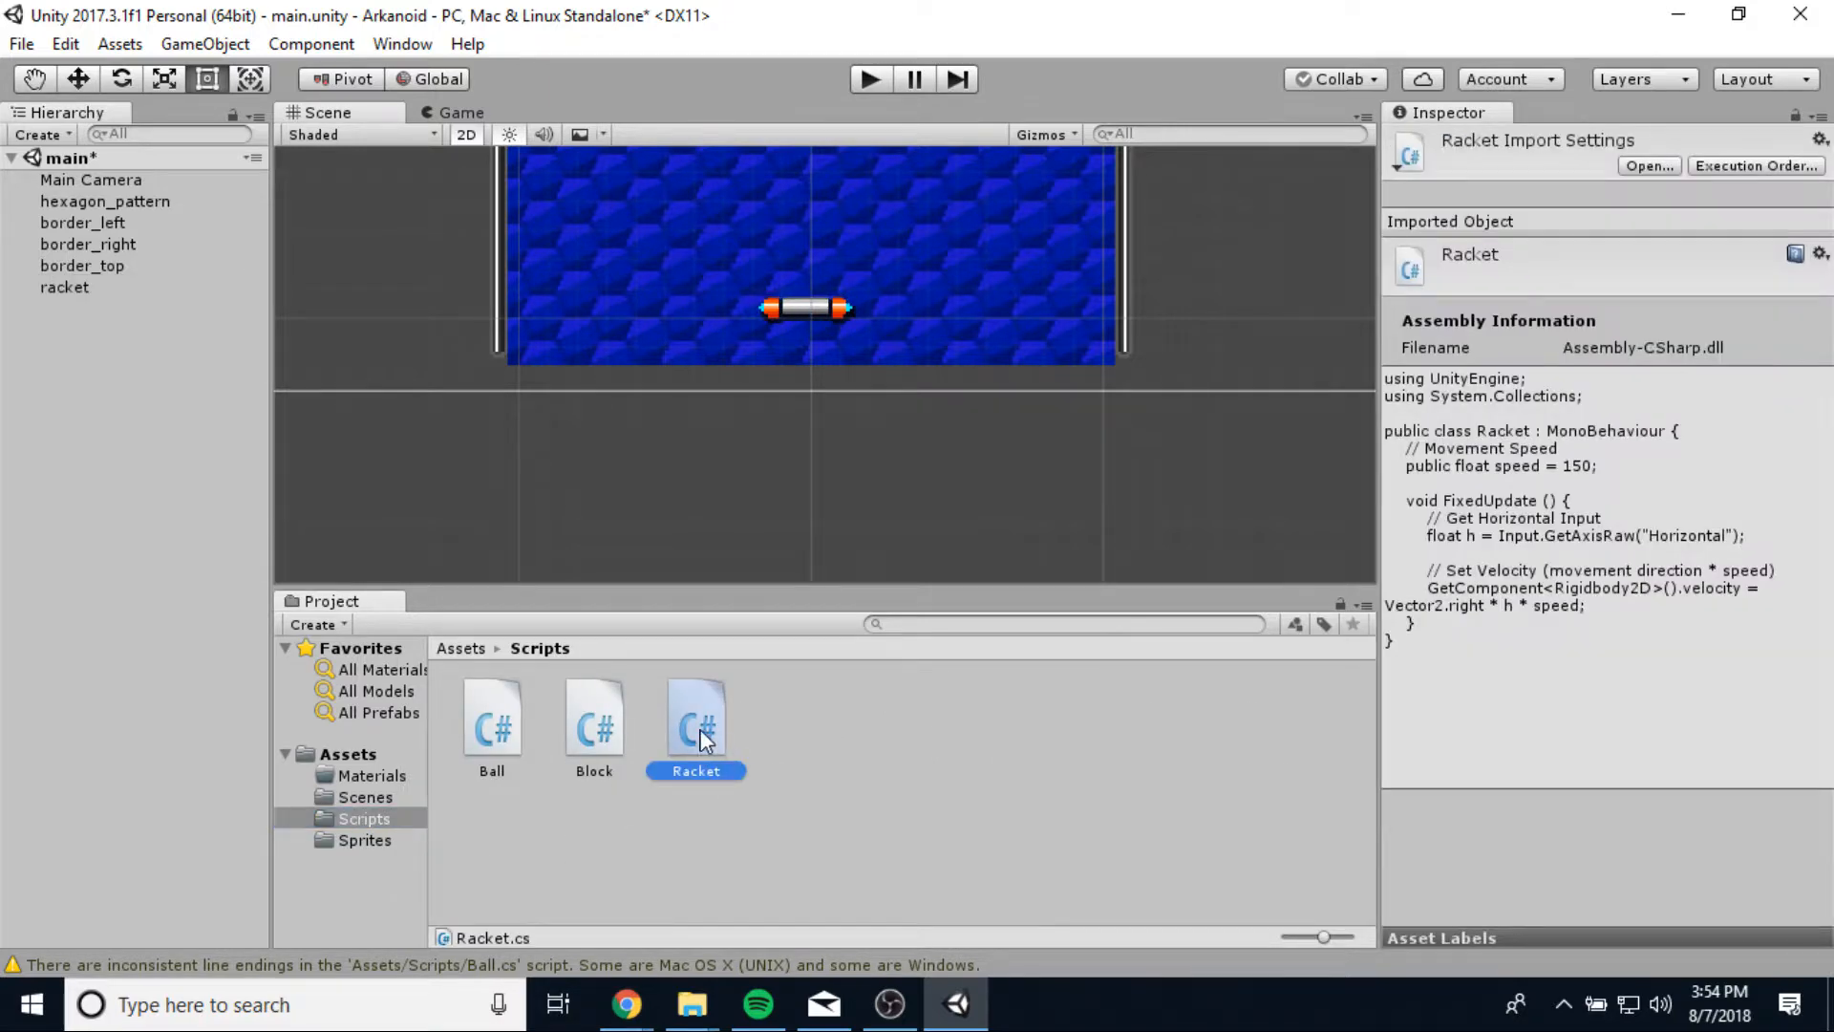
{"action": "left_click_drag", "start_coordinate": [701, 730], "coordinate": [59, 288]}
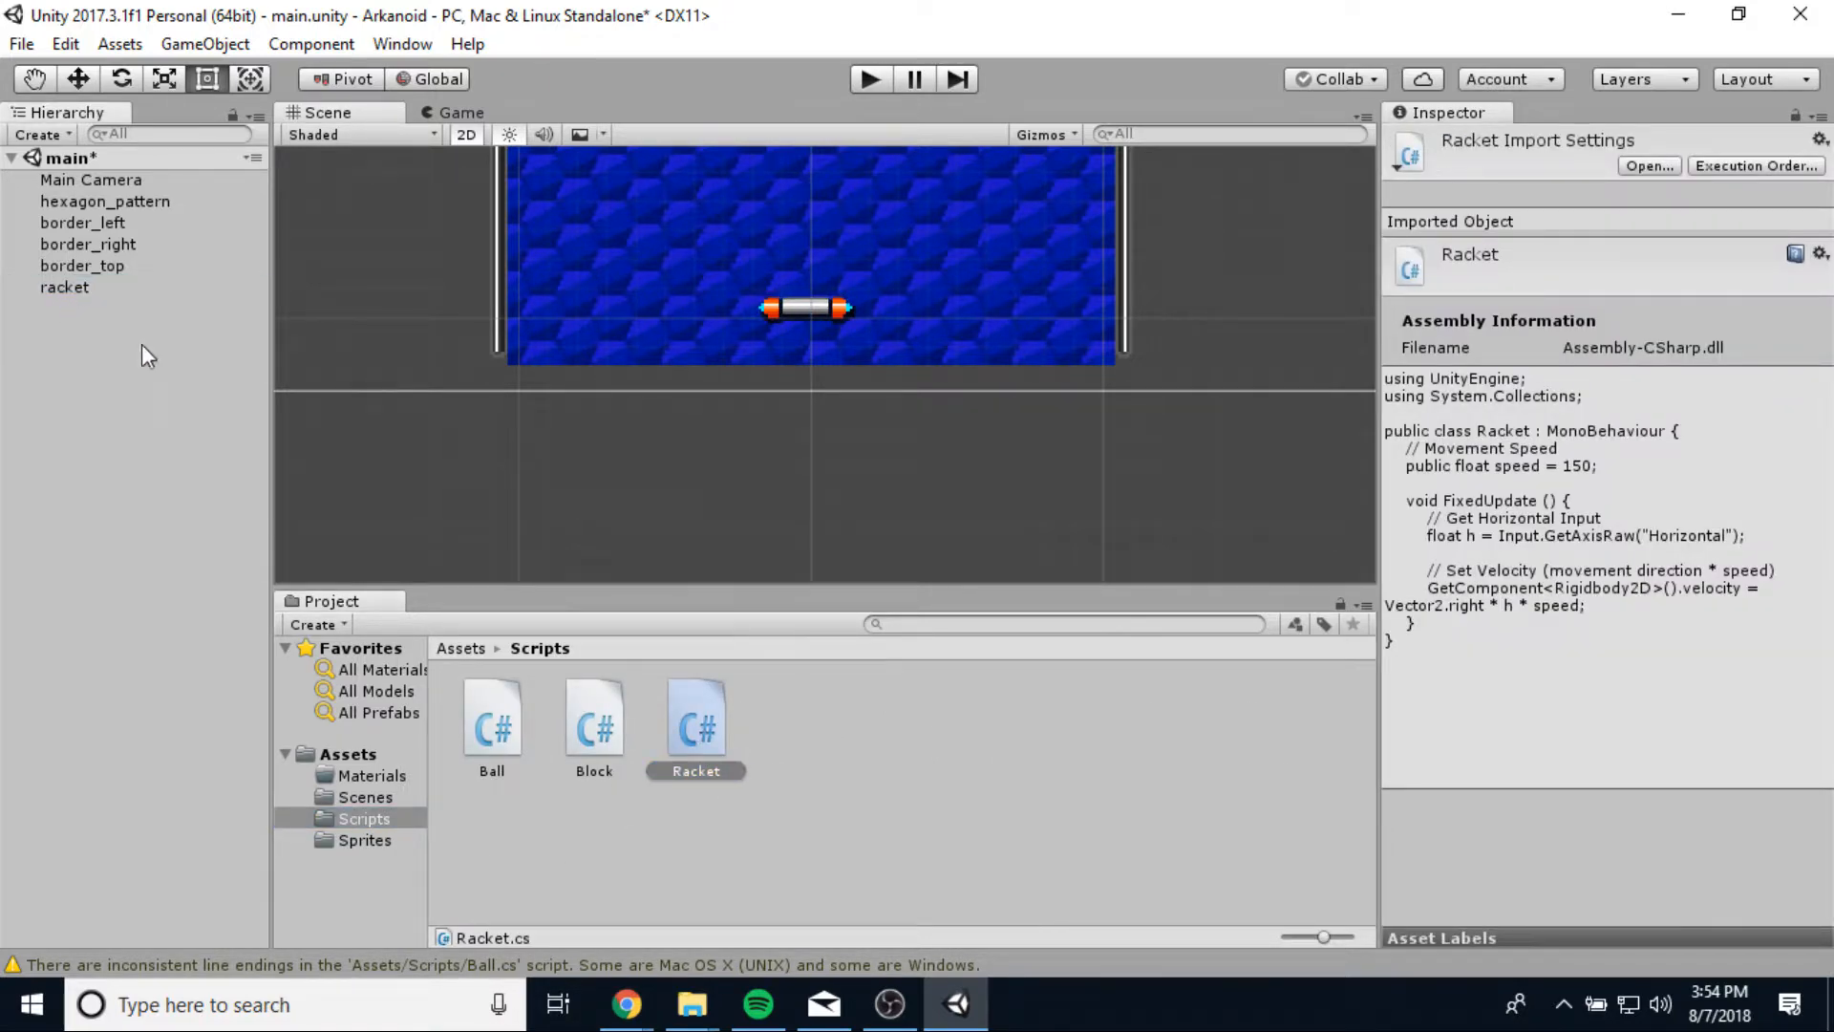
{"action": "left_click", "coordinate": [95, 286]}
{"action": "scroll", "coordinate": [1624, 841], "scroll_direction": "down", "scroll_amount": 8}
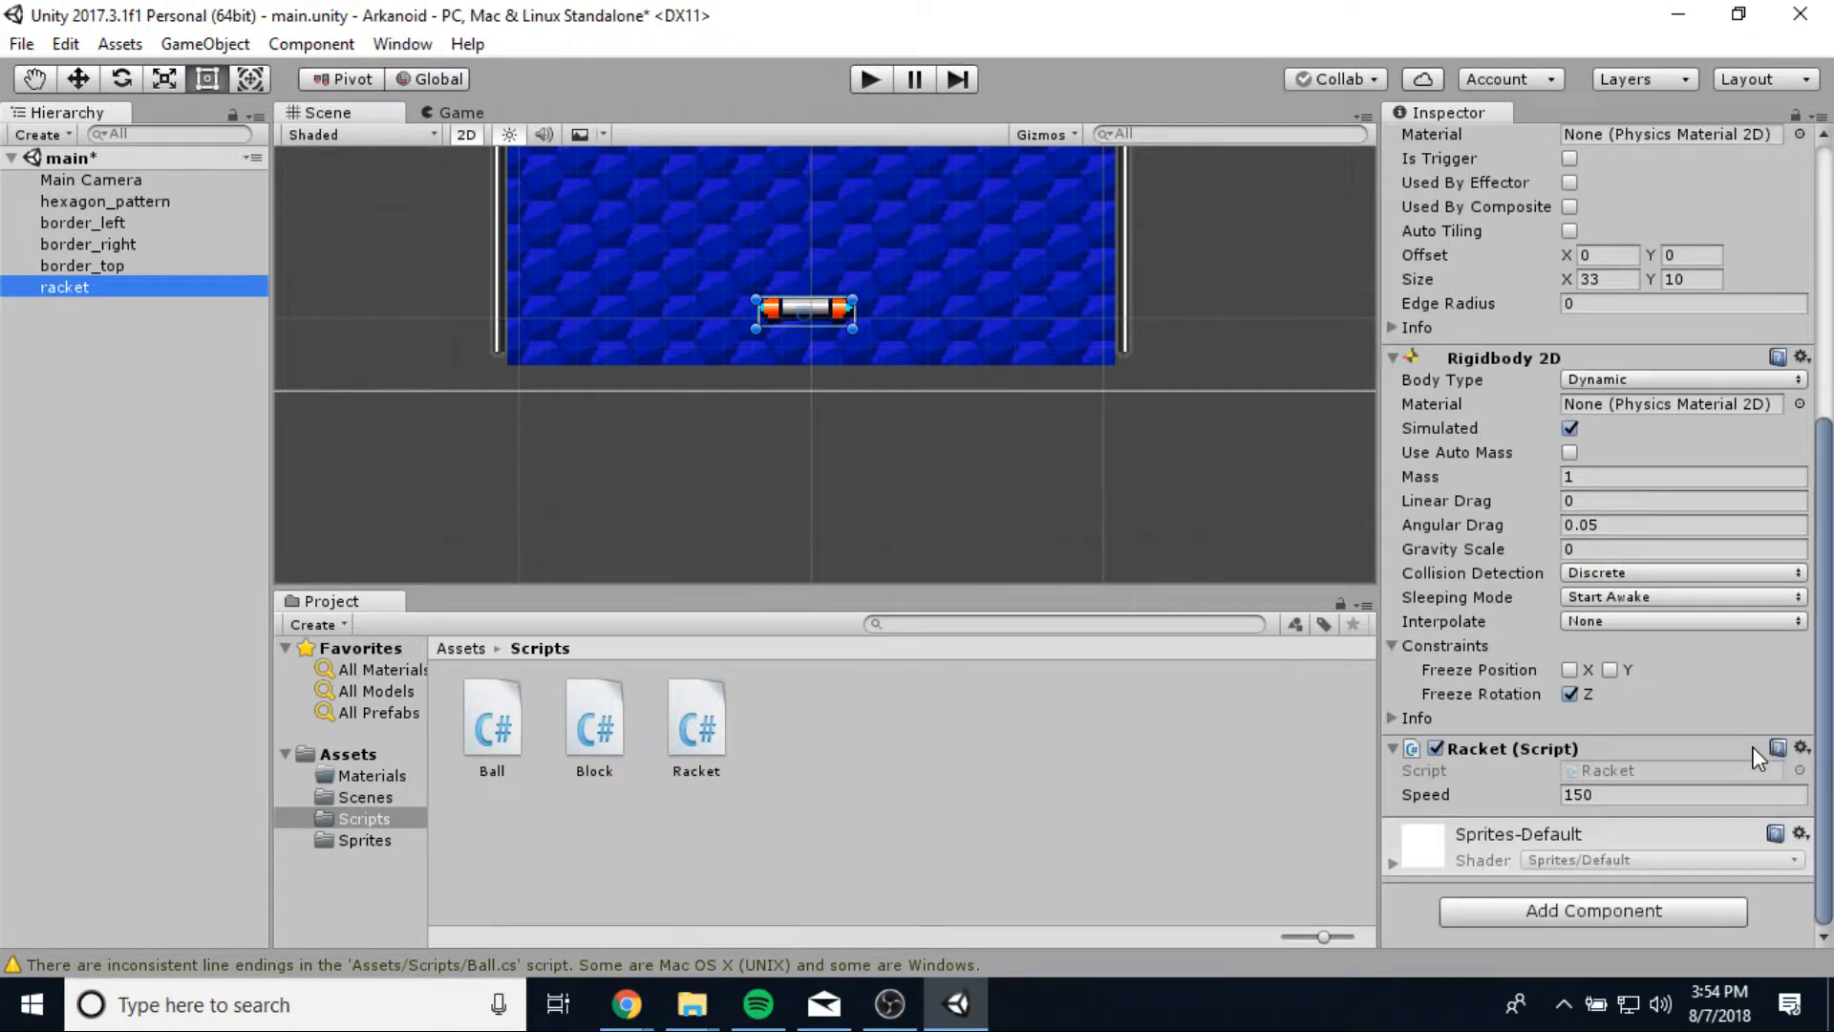
Run the game, test the racket by moving it left and right between the borders, and stop play mode.
{"action": "left_click", "coordinate": [868, 80]}
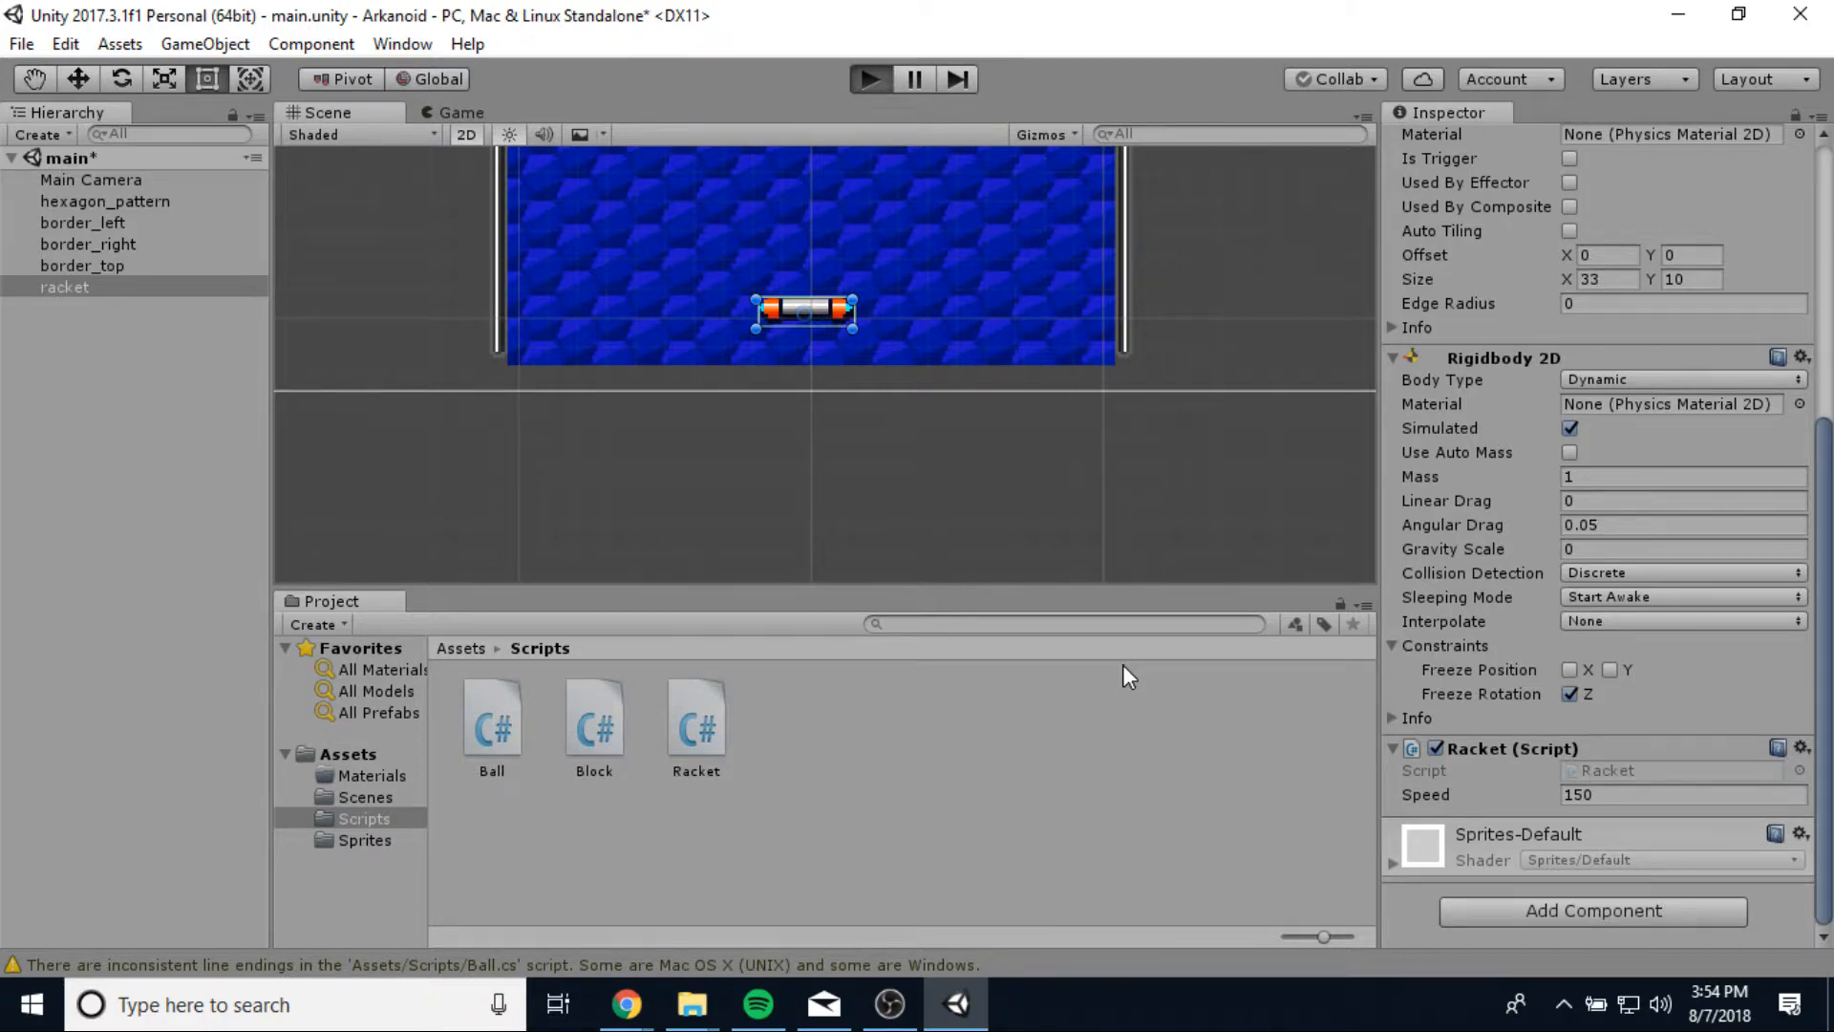
{"action": "key", "text": "Right"}
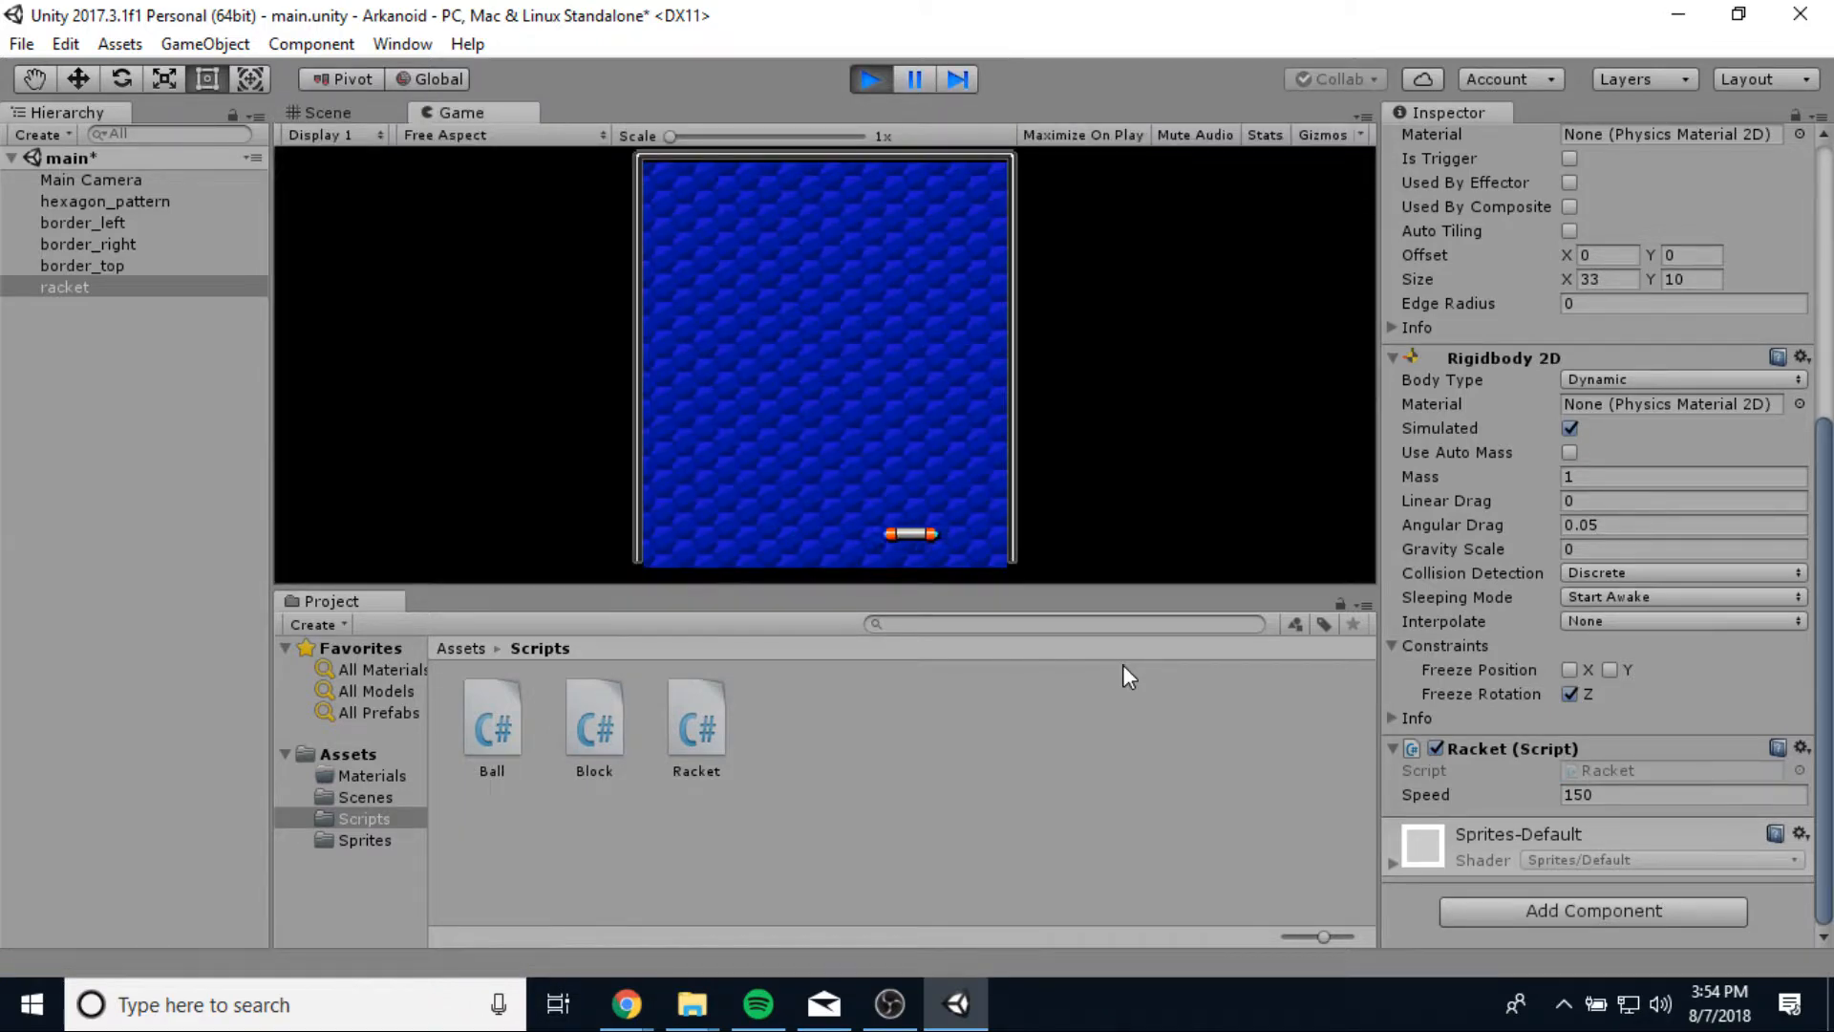
{"action": "key", "text": "Left"}
{"action": "key", "text": "Right"}
{"action": "key", "text": "Left"}
{"action": "key", "text": "Left"}
{"action": "key", "text": "Right"}
{"action": "key", "text": "Right"}
{"action": "key", "text": "Left"}
{"action": "key", "text": "Right"}
{"action": "key", "text": "Left"}
{"action": "key", "text": "Left"}
{"action": "left_click", "coordinate": [872, 80]}
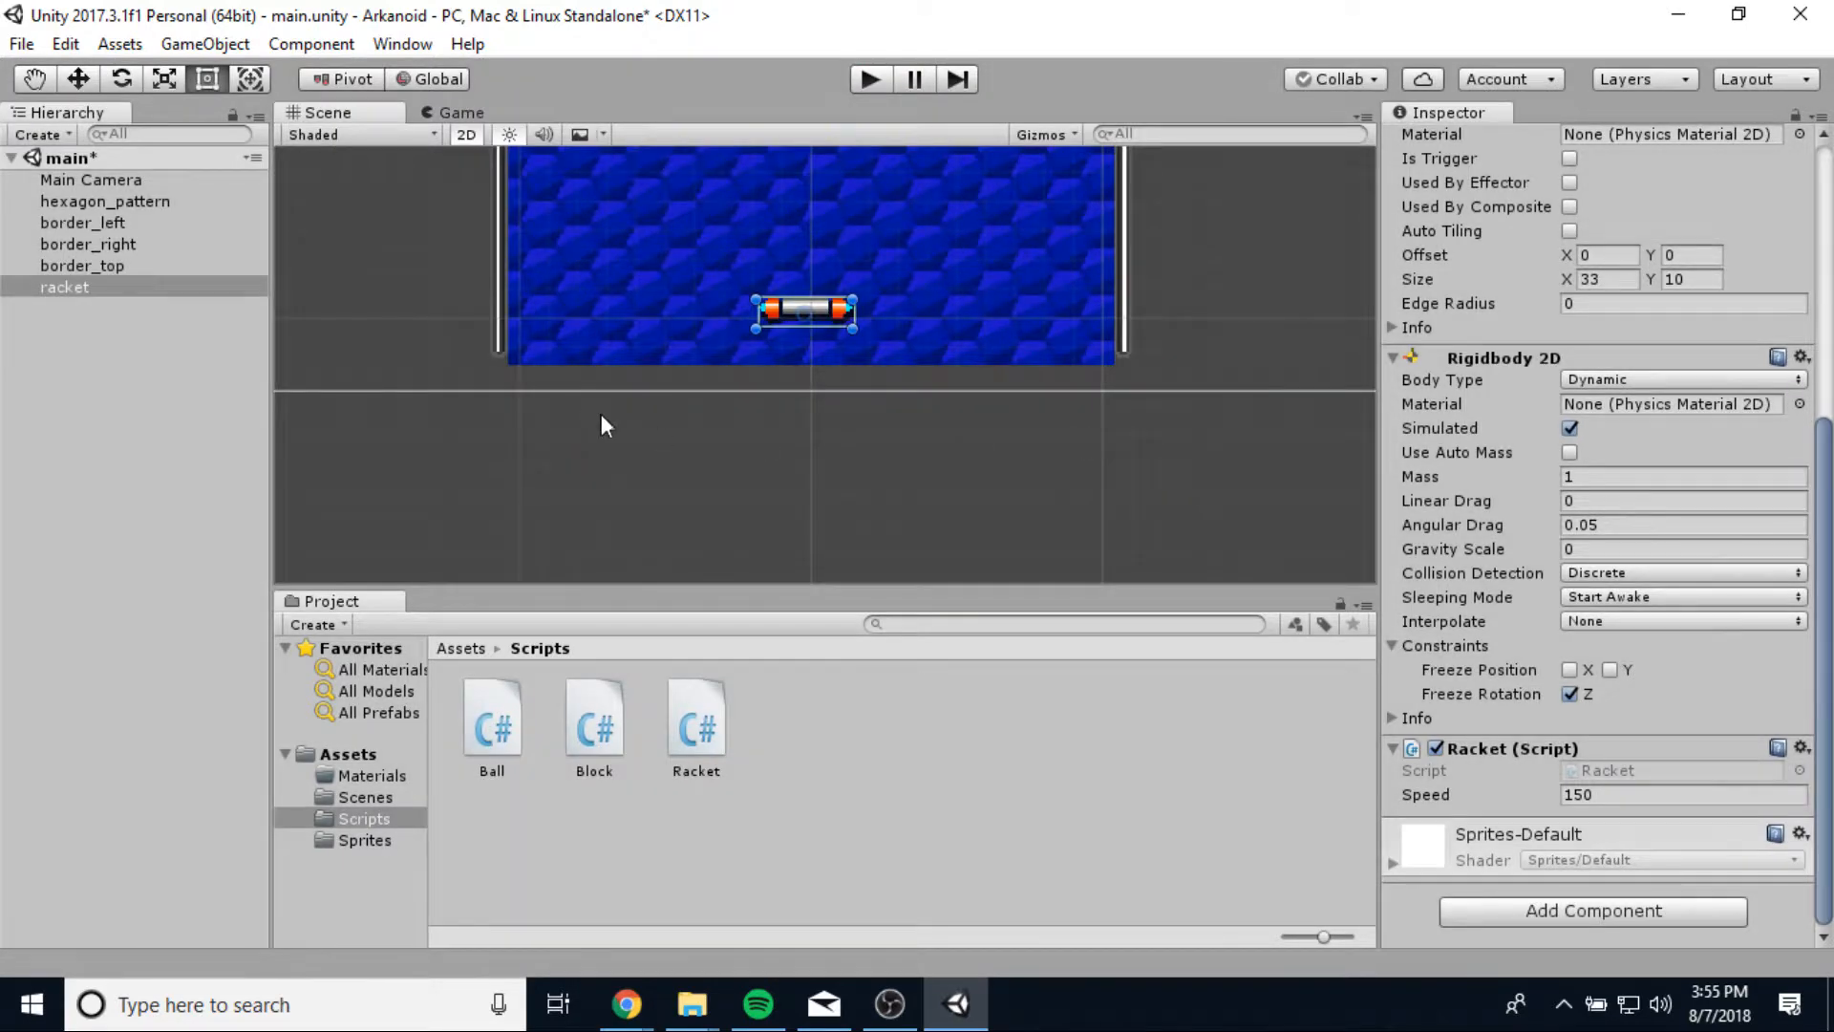
Create an empty game object in the scene and rename it bottom.
{"action": "middle_click_drag", "start_coordinate": [639, 474], "coordinate": [699, 424]}
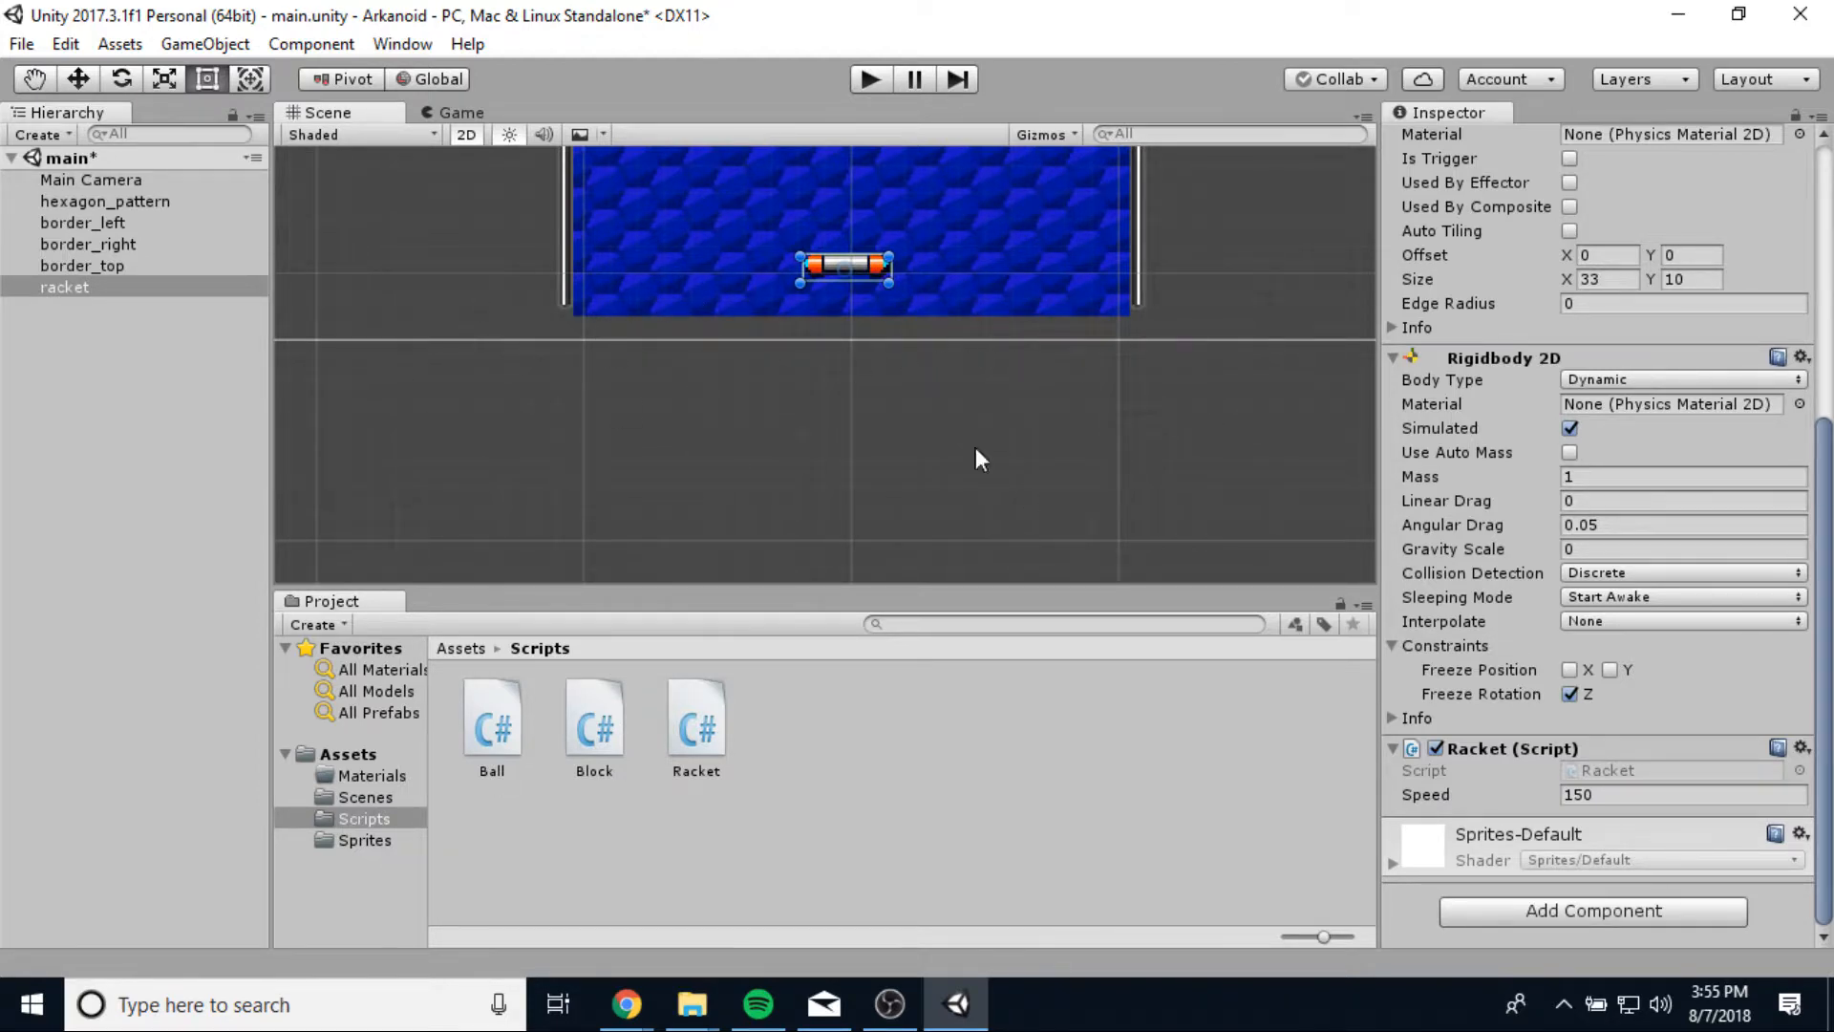
{"action": "left_click", "coordinate": [182, 394]}
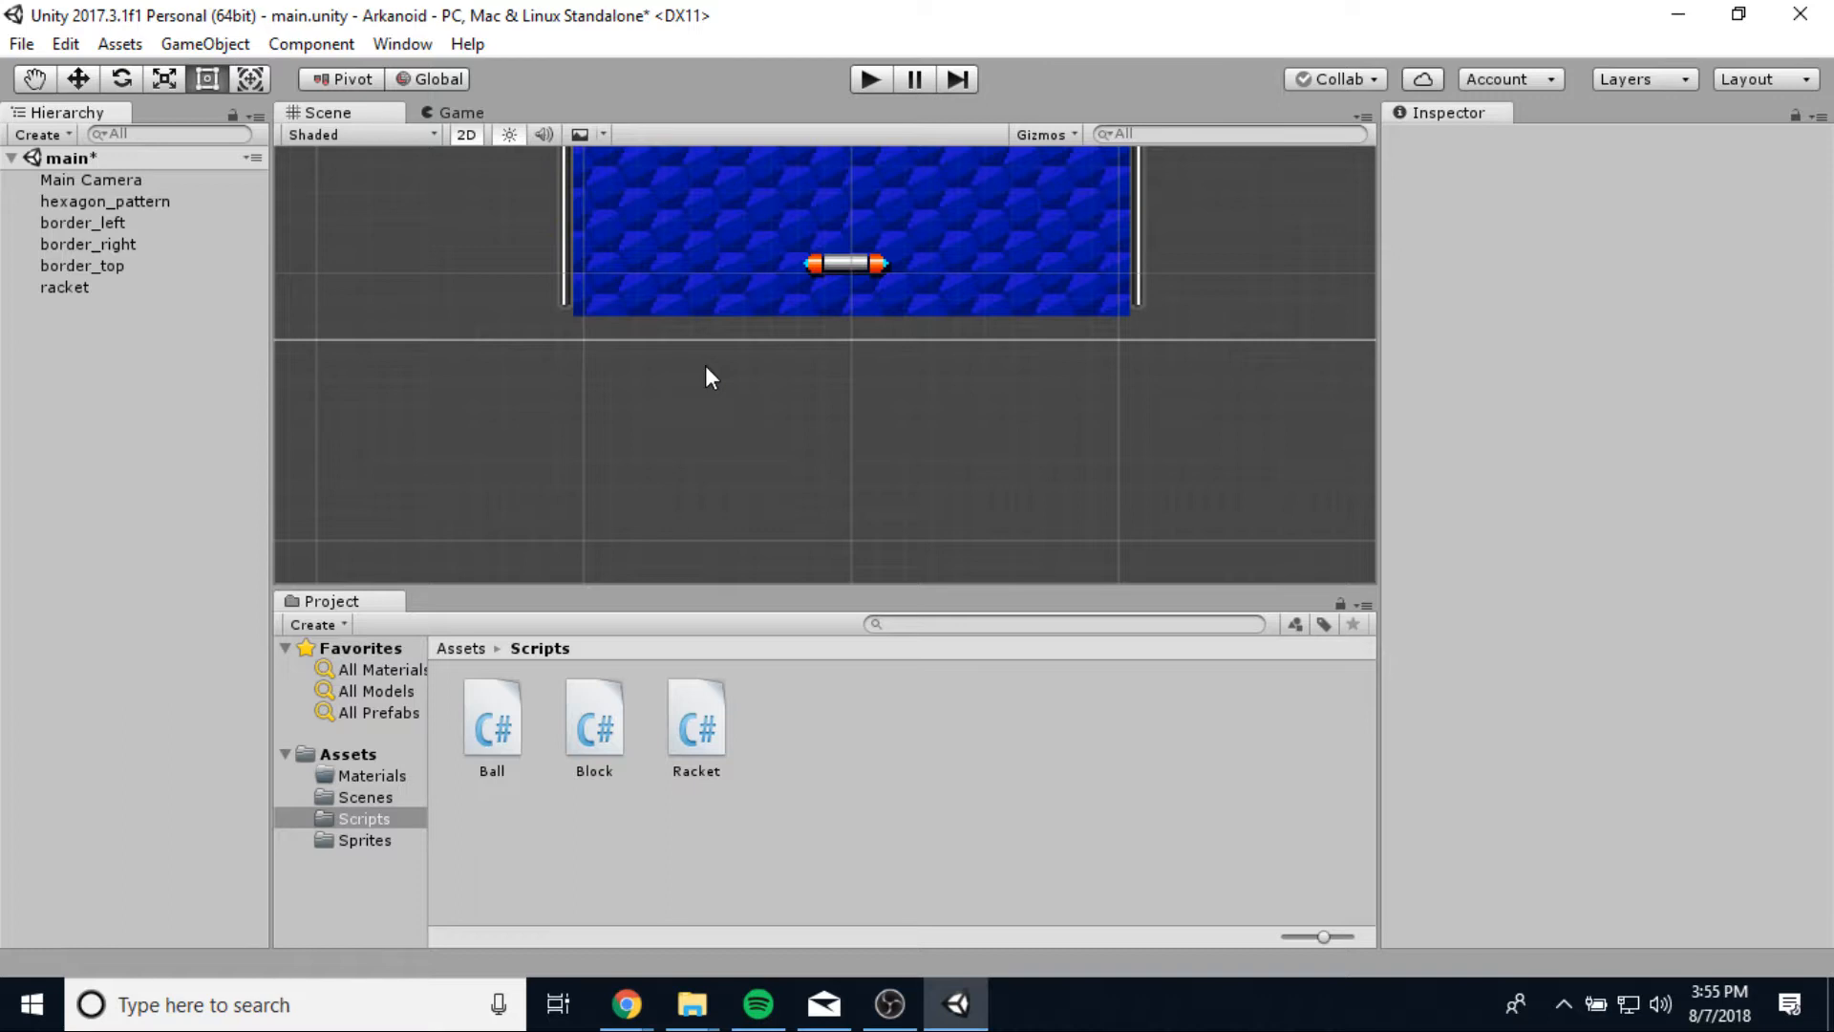
{"action": "left_click", "coordinate": [38, 135]}
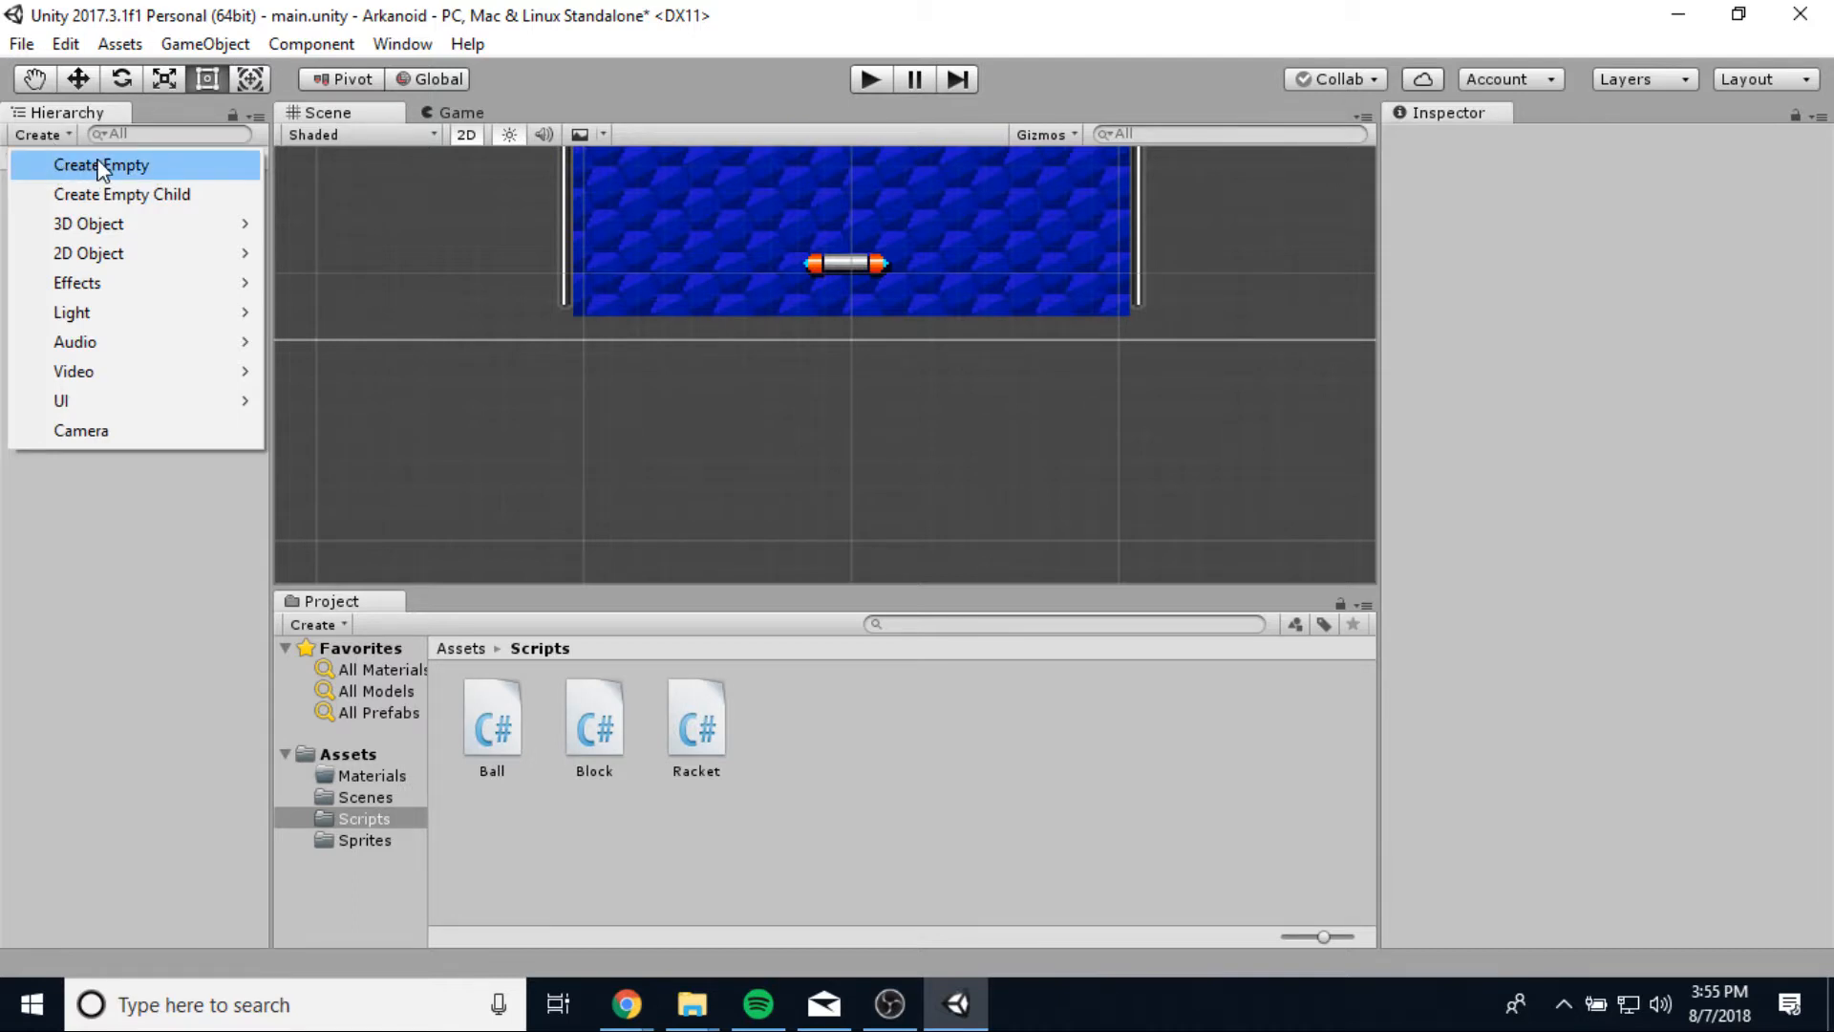
{"action": "left_click", "coordinate": [96, 163]}
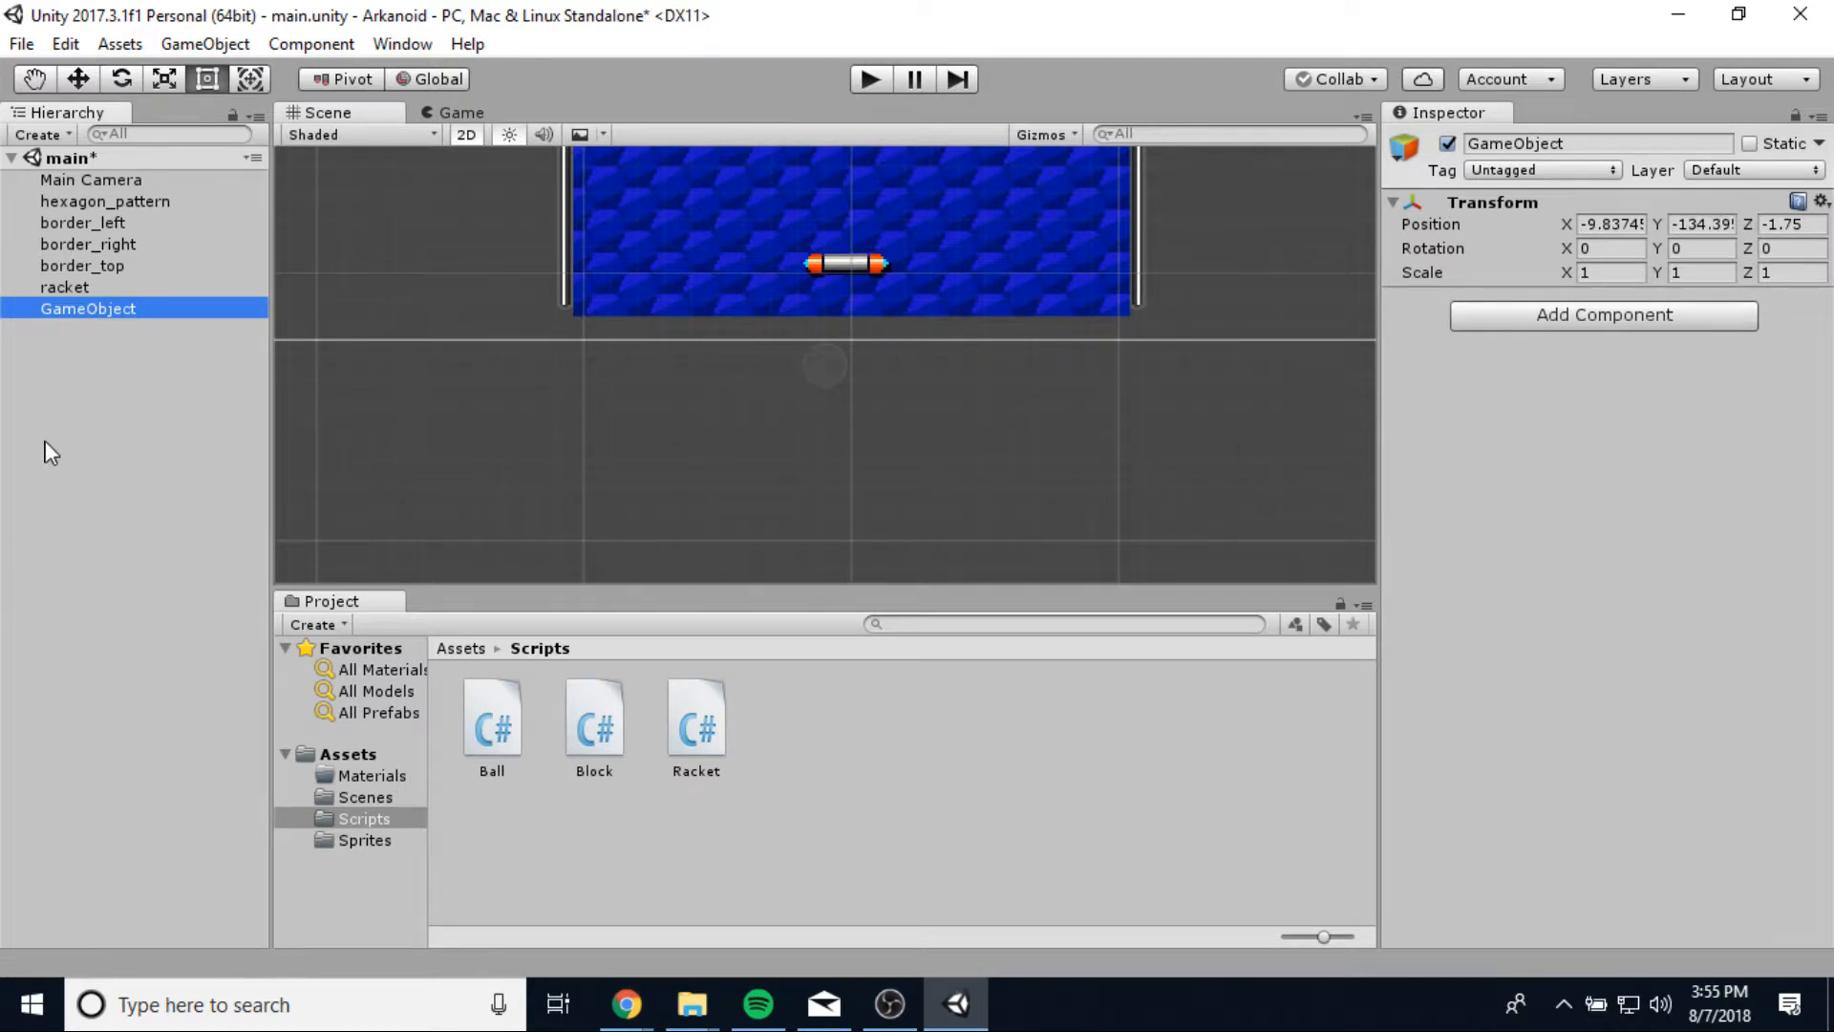
{"action": "right_click", "coordinate": [99, 304]}
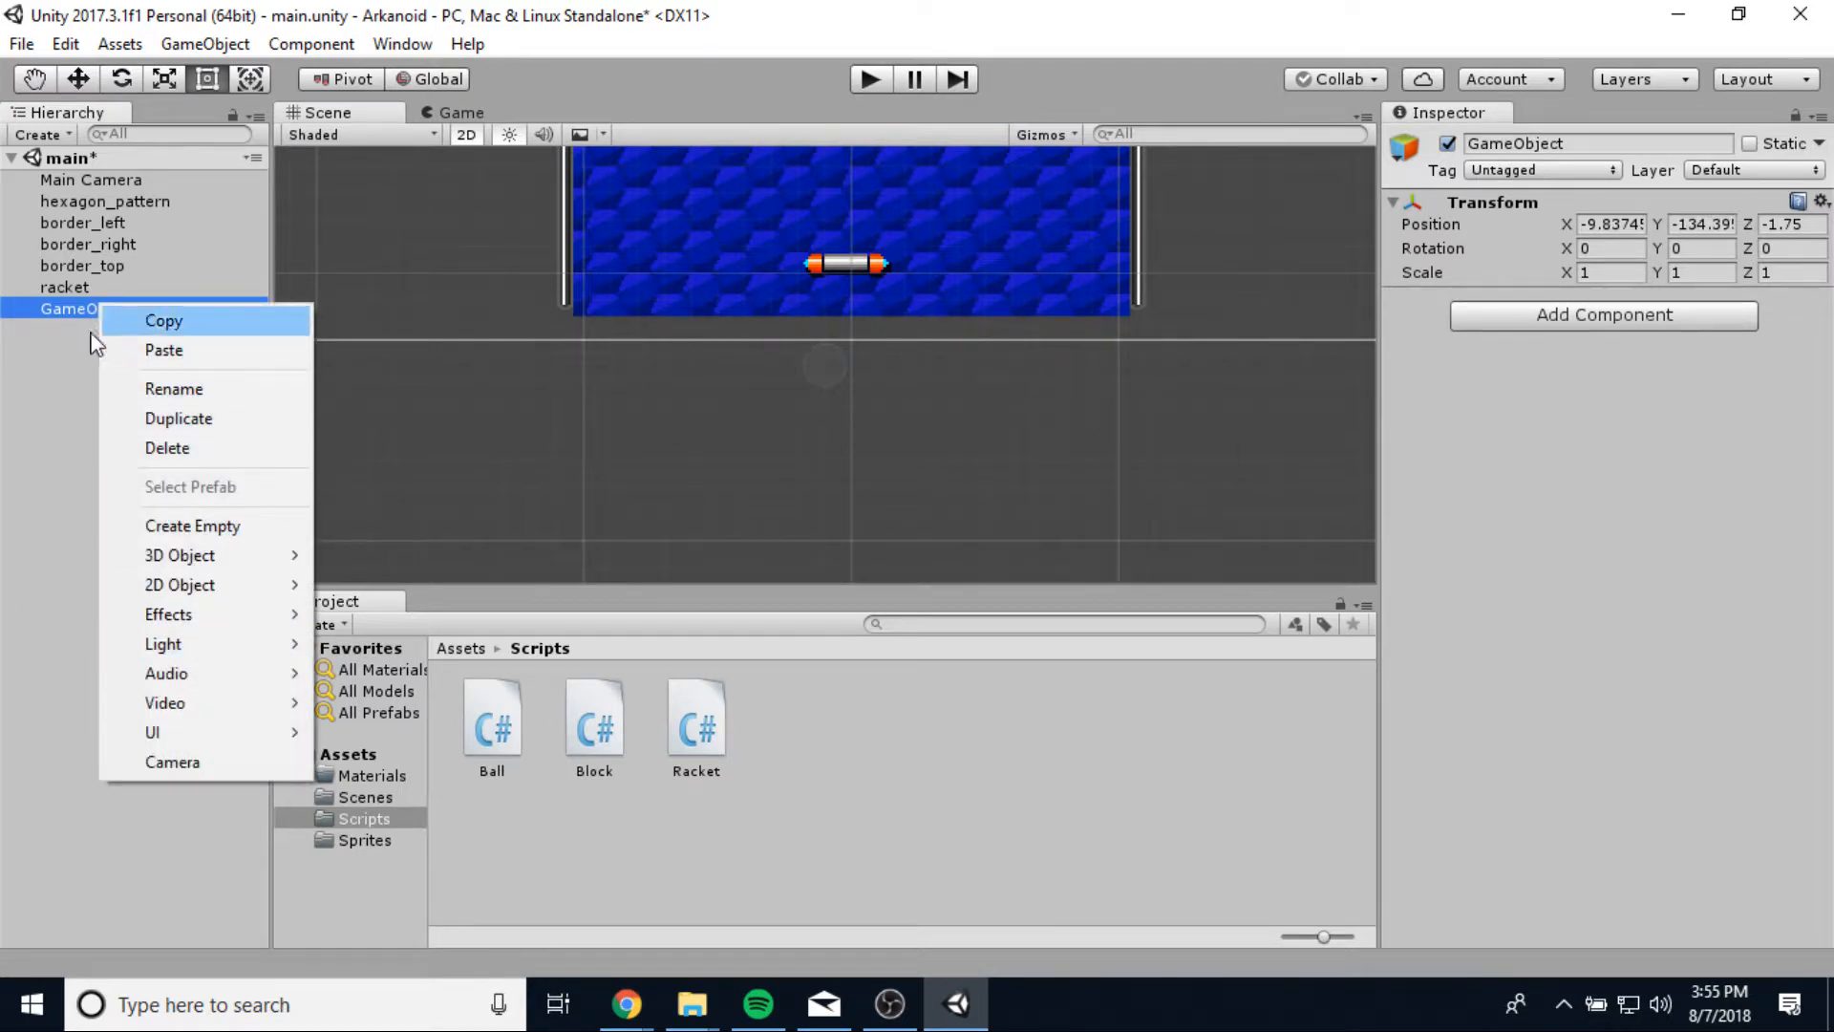
{"action": "left_click", "coordinate": [194, 387]}
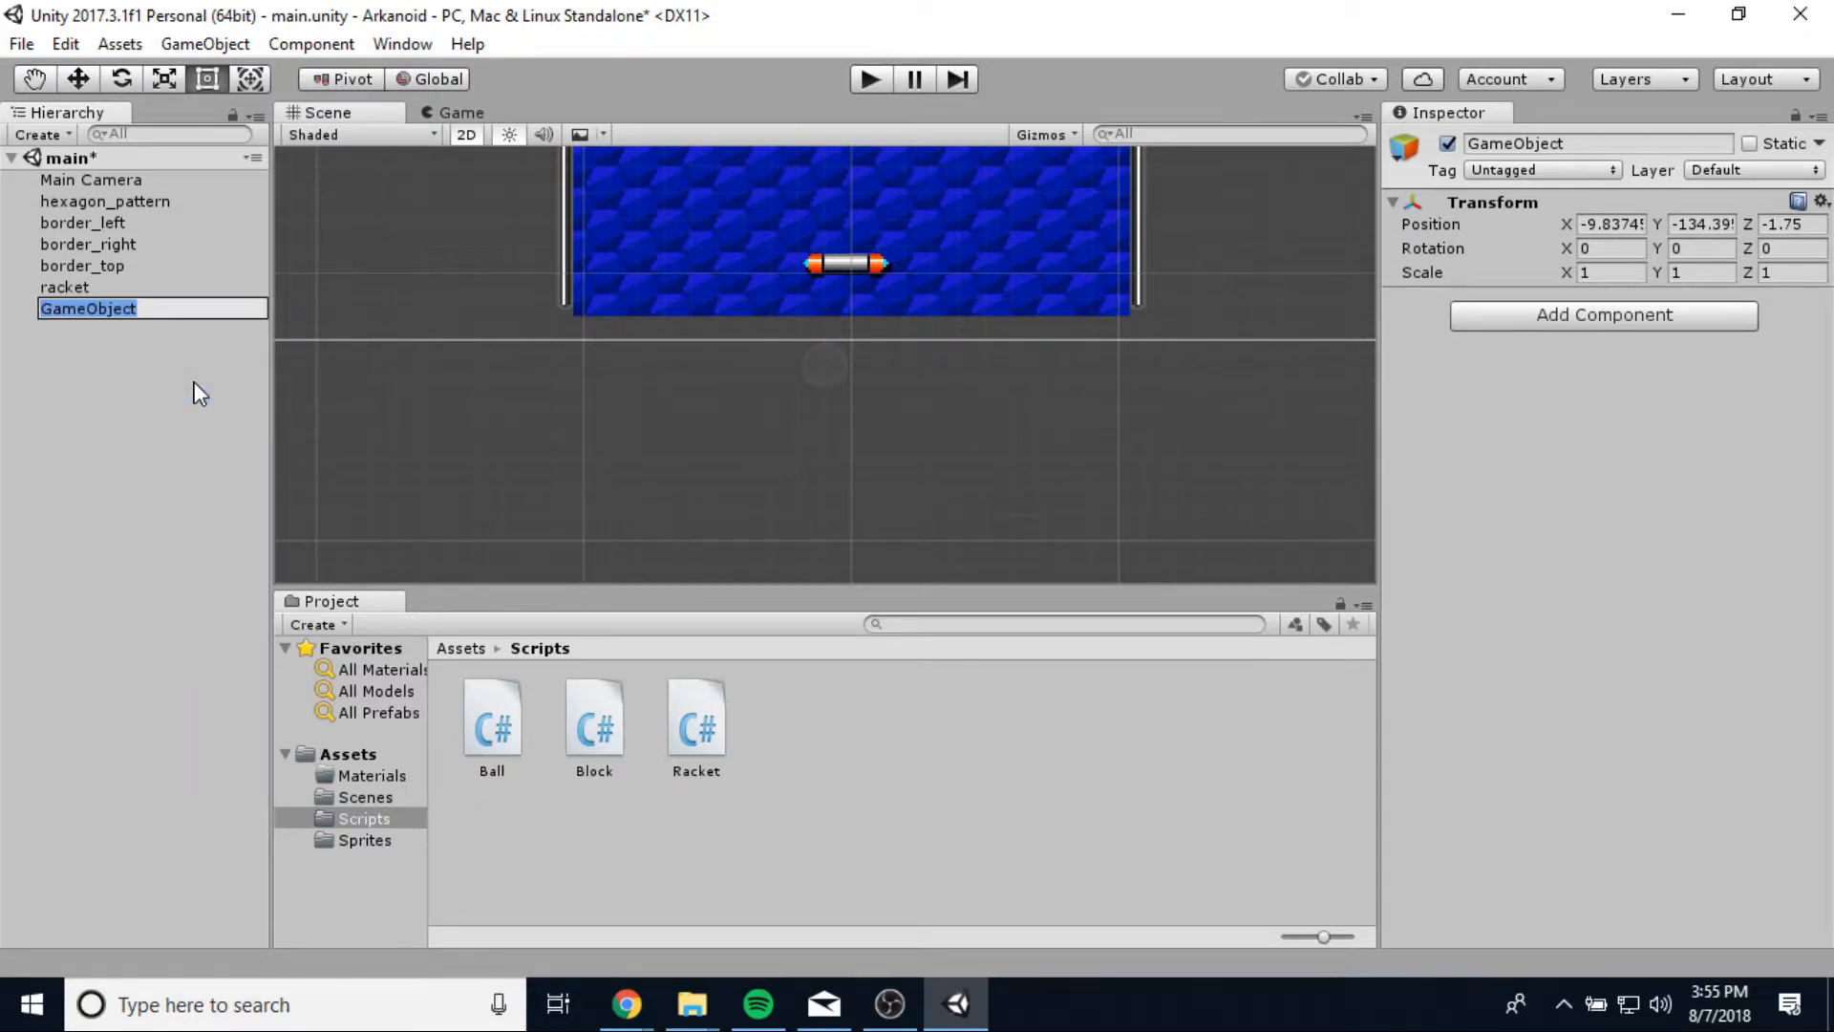
{"action": "type", "text": "bottom"}
{"action": "left_click", "coordinate": [72, 349]}
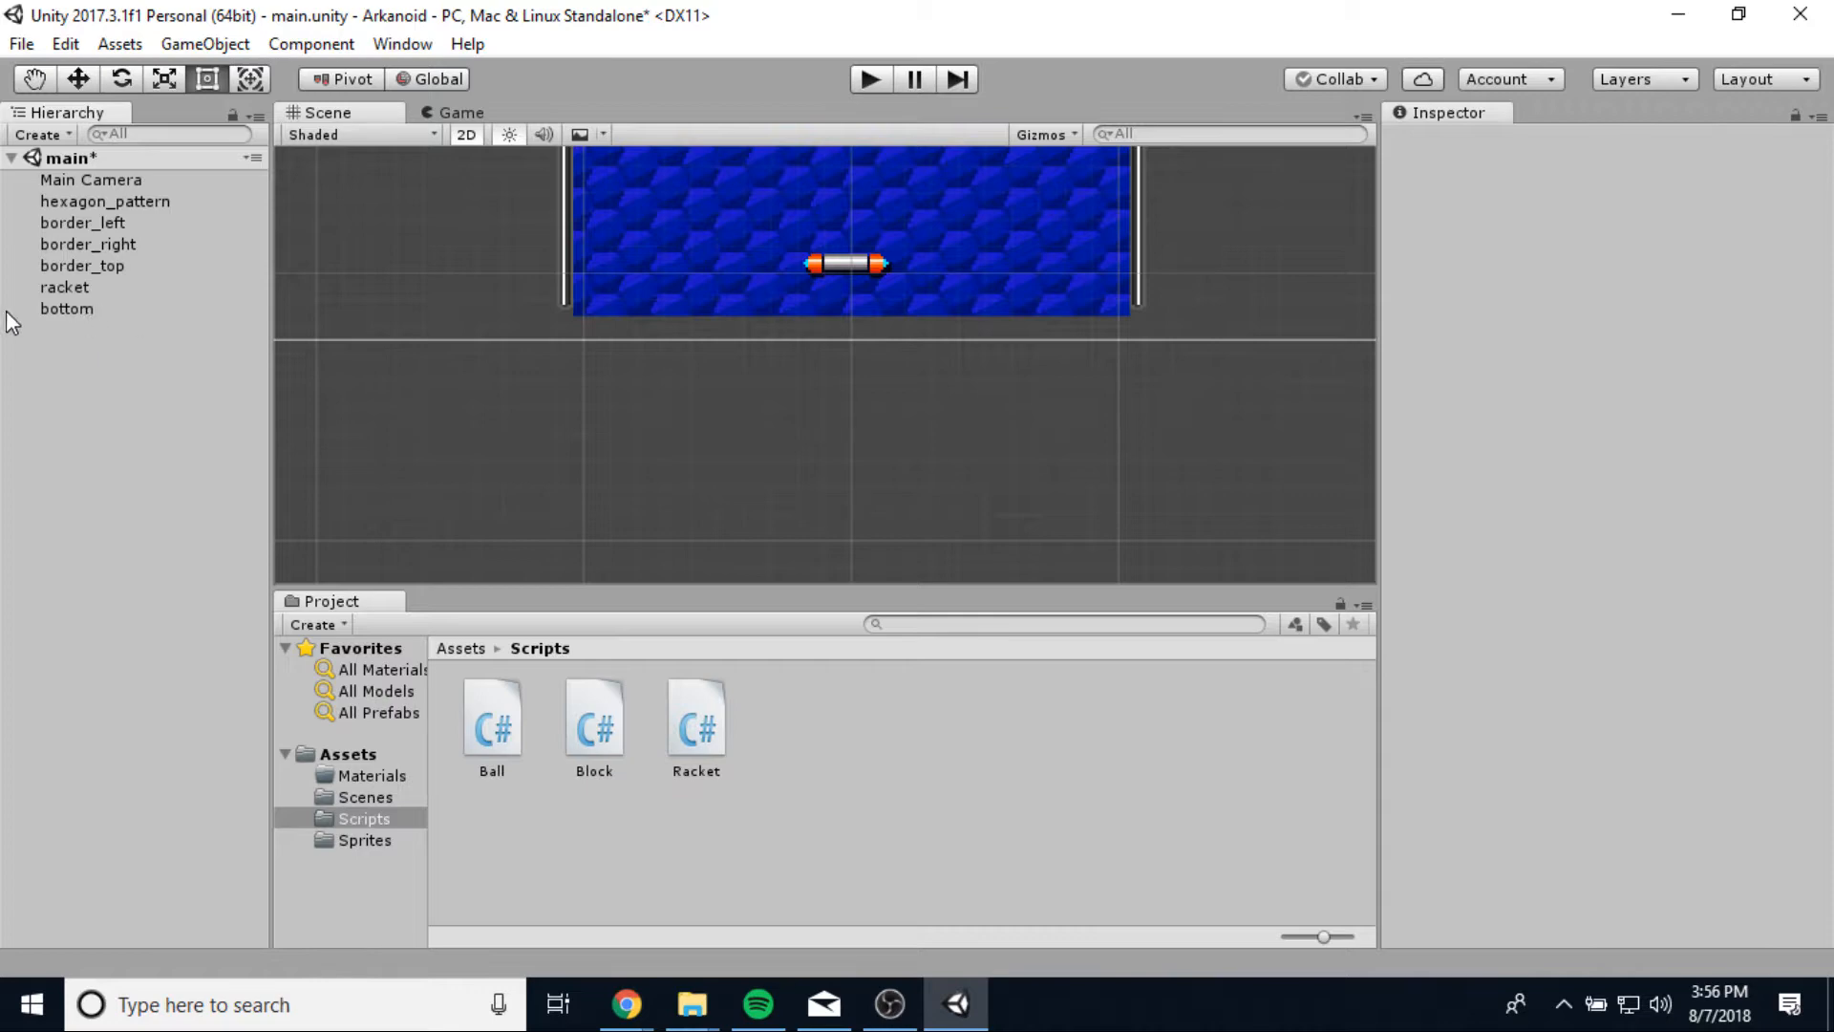
Add a Box Collider 2D to the bottom object.
{"action": "left_click", "coordinate": [59, 286]}
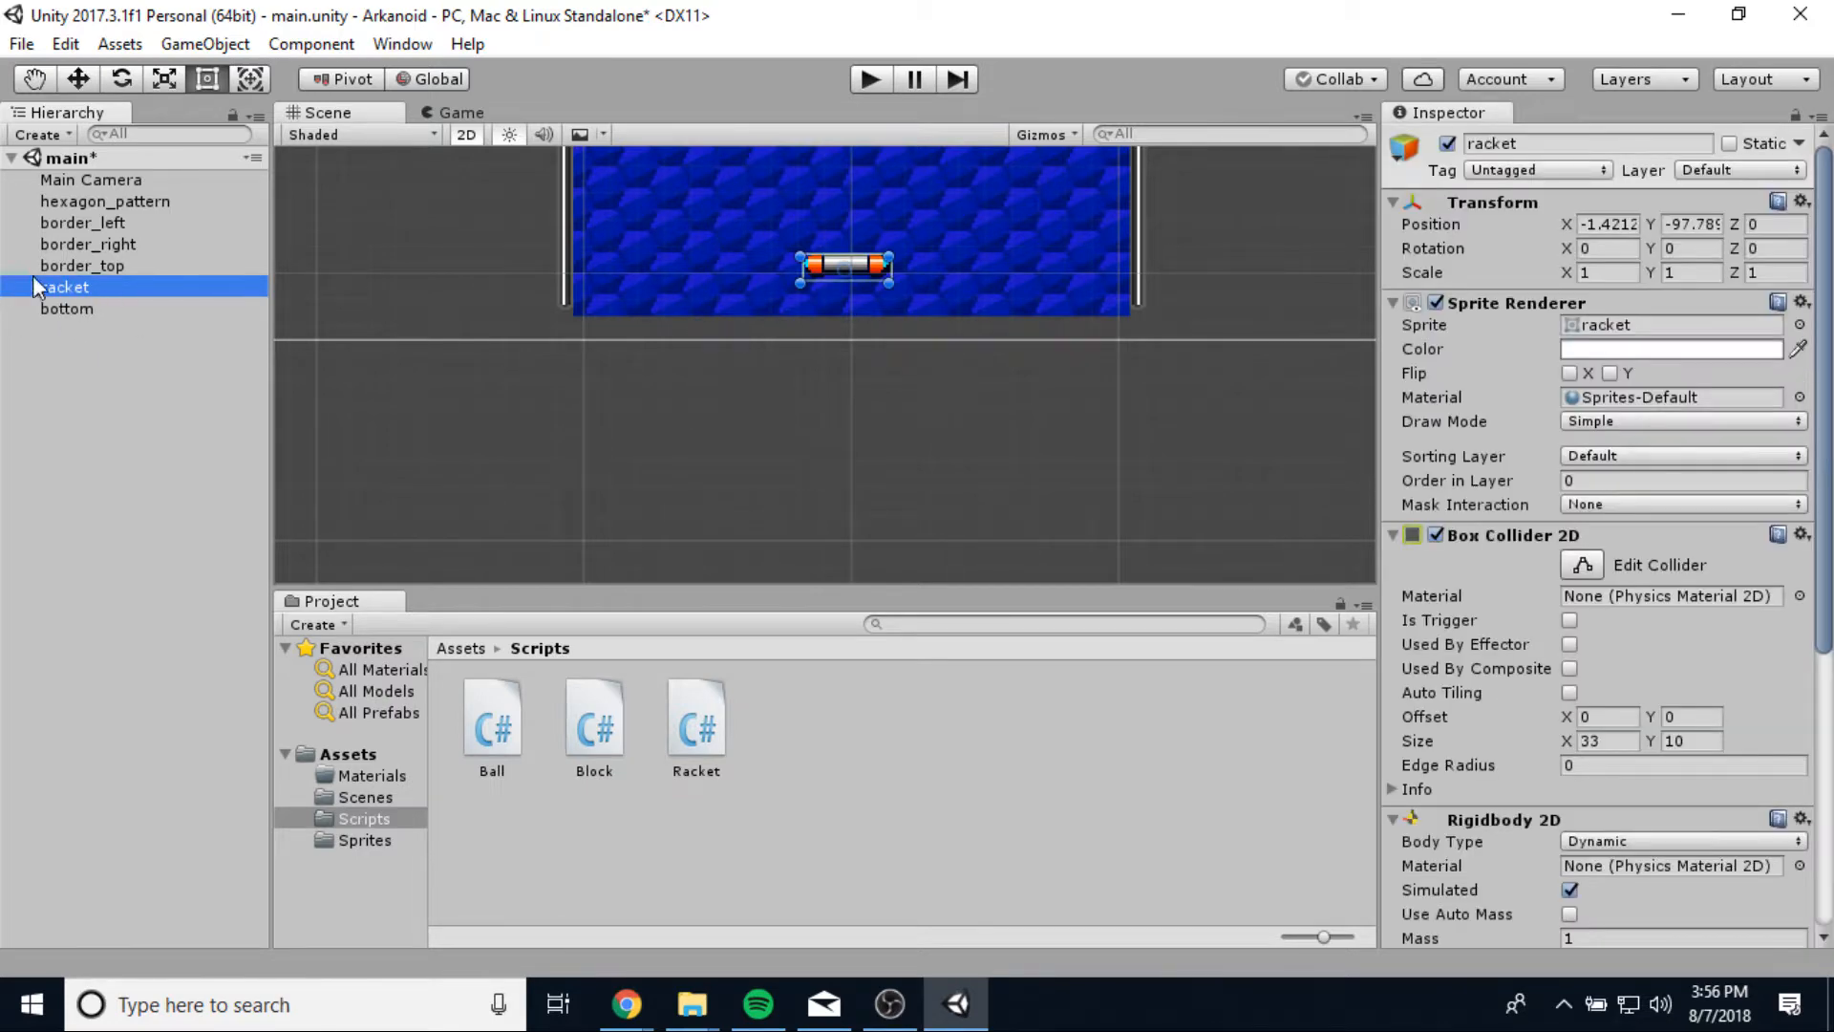
{"action": "left_click", "coordinate": [84, 305]}
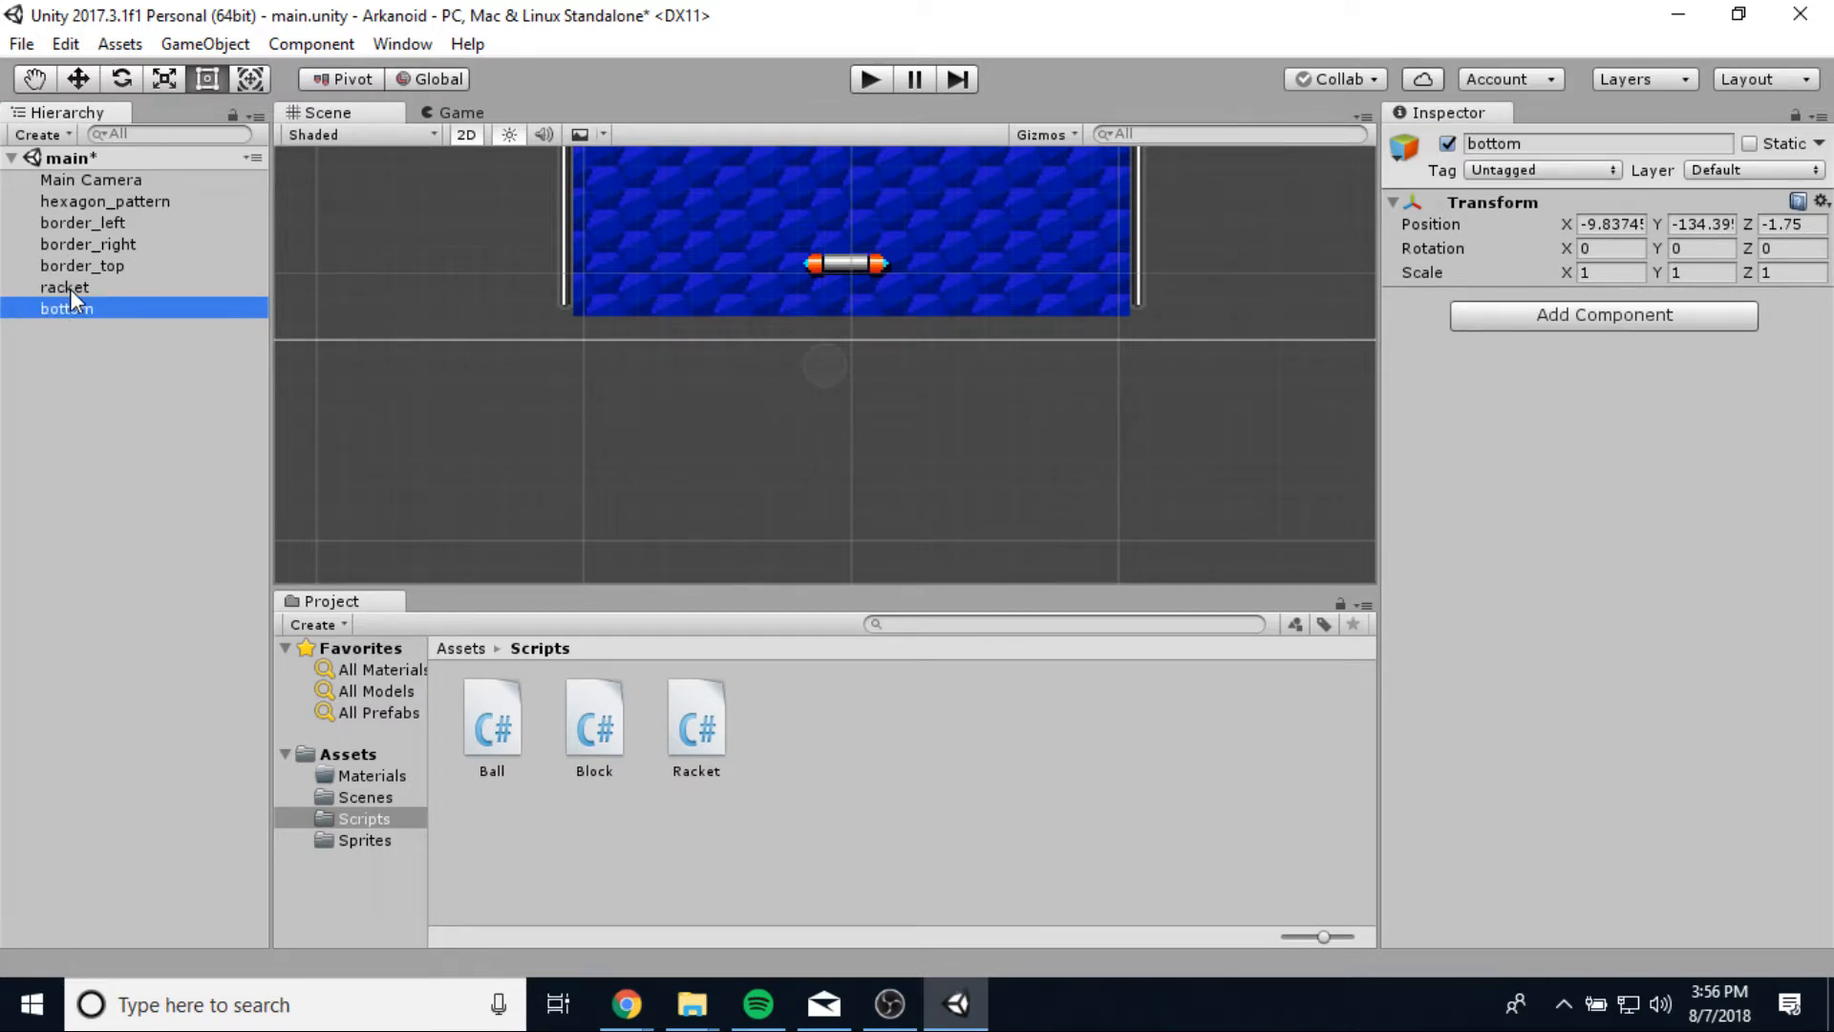
{"action": "left_click", "coordinate": [71, 312]}
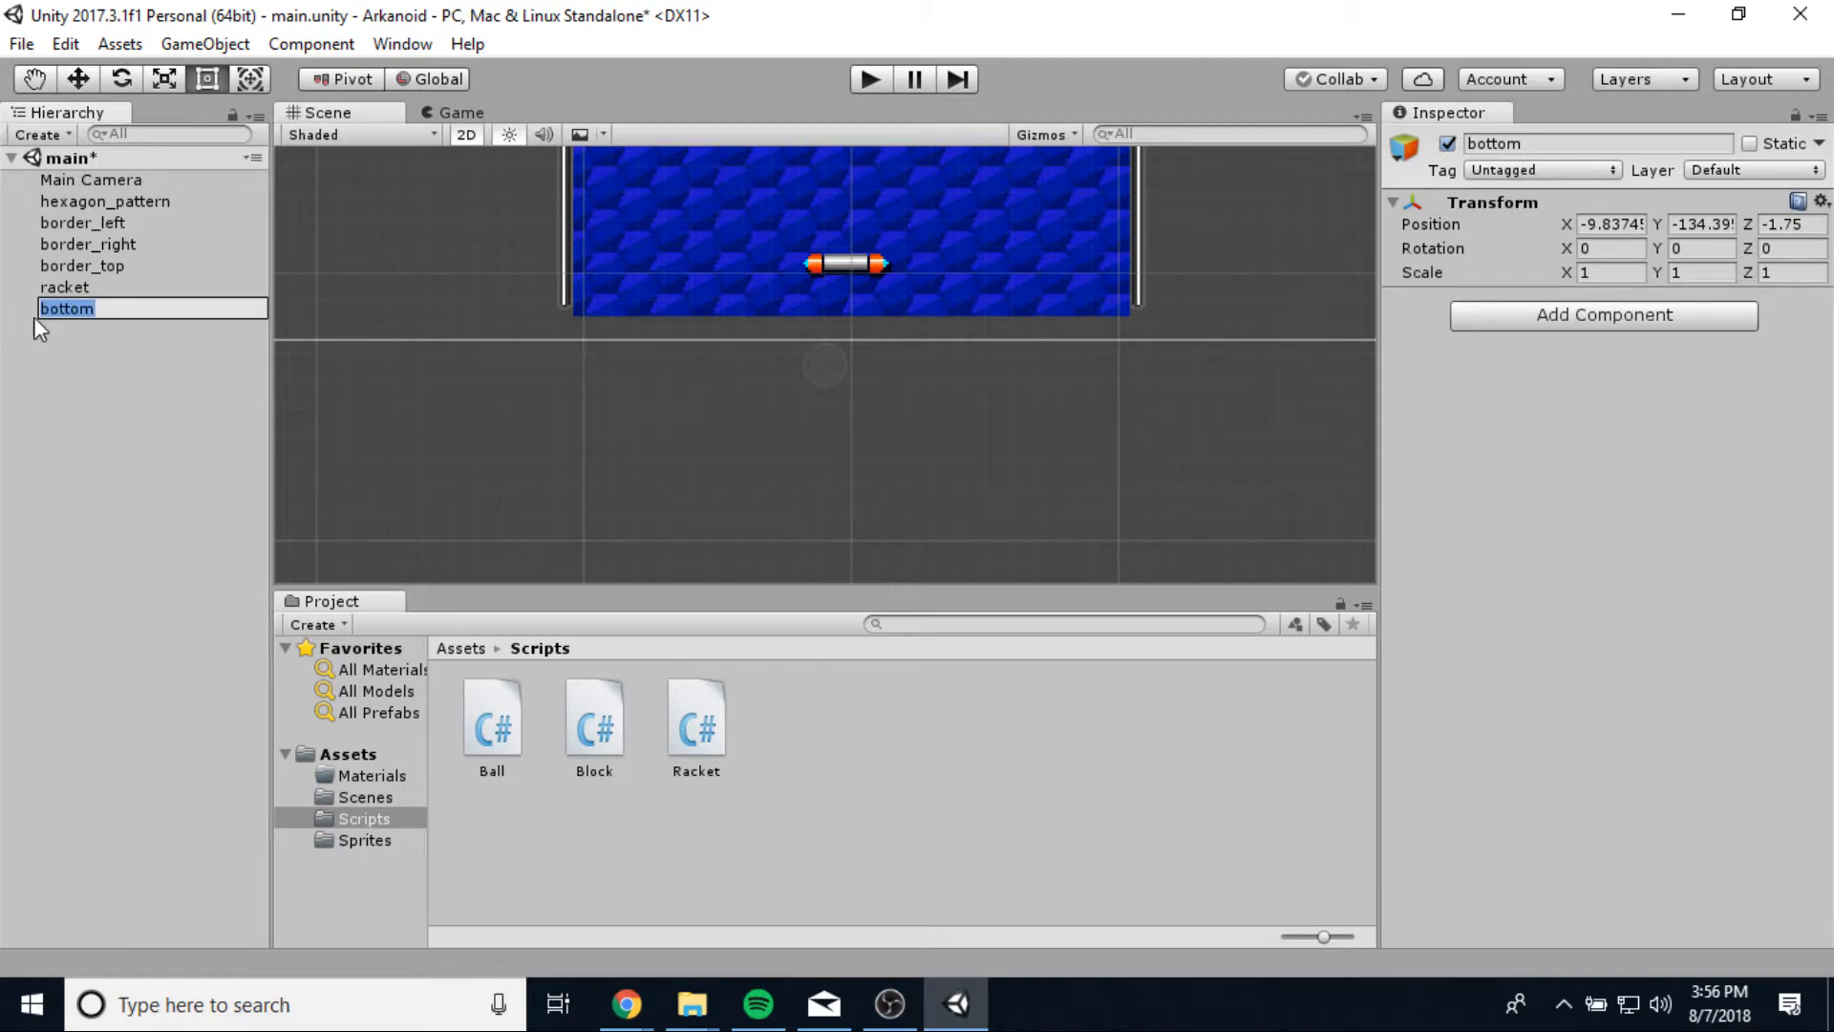
{"action": "left_click", "coordinate": [127, 385]}
{"action": "left_click", "coordinate": [59, 308]}
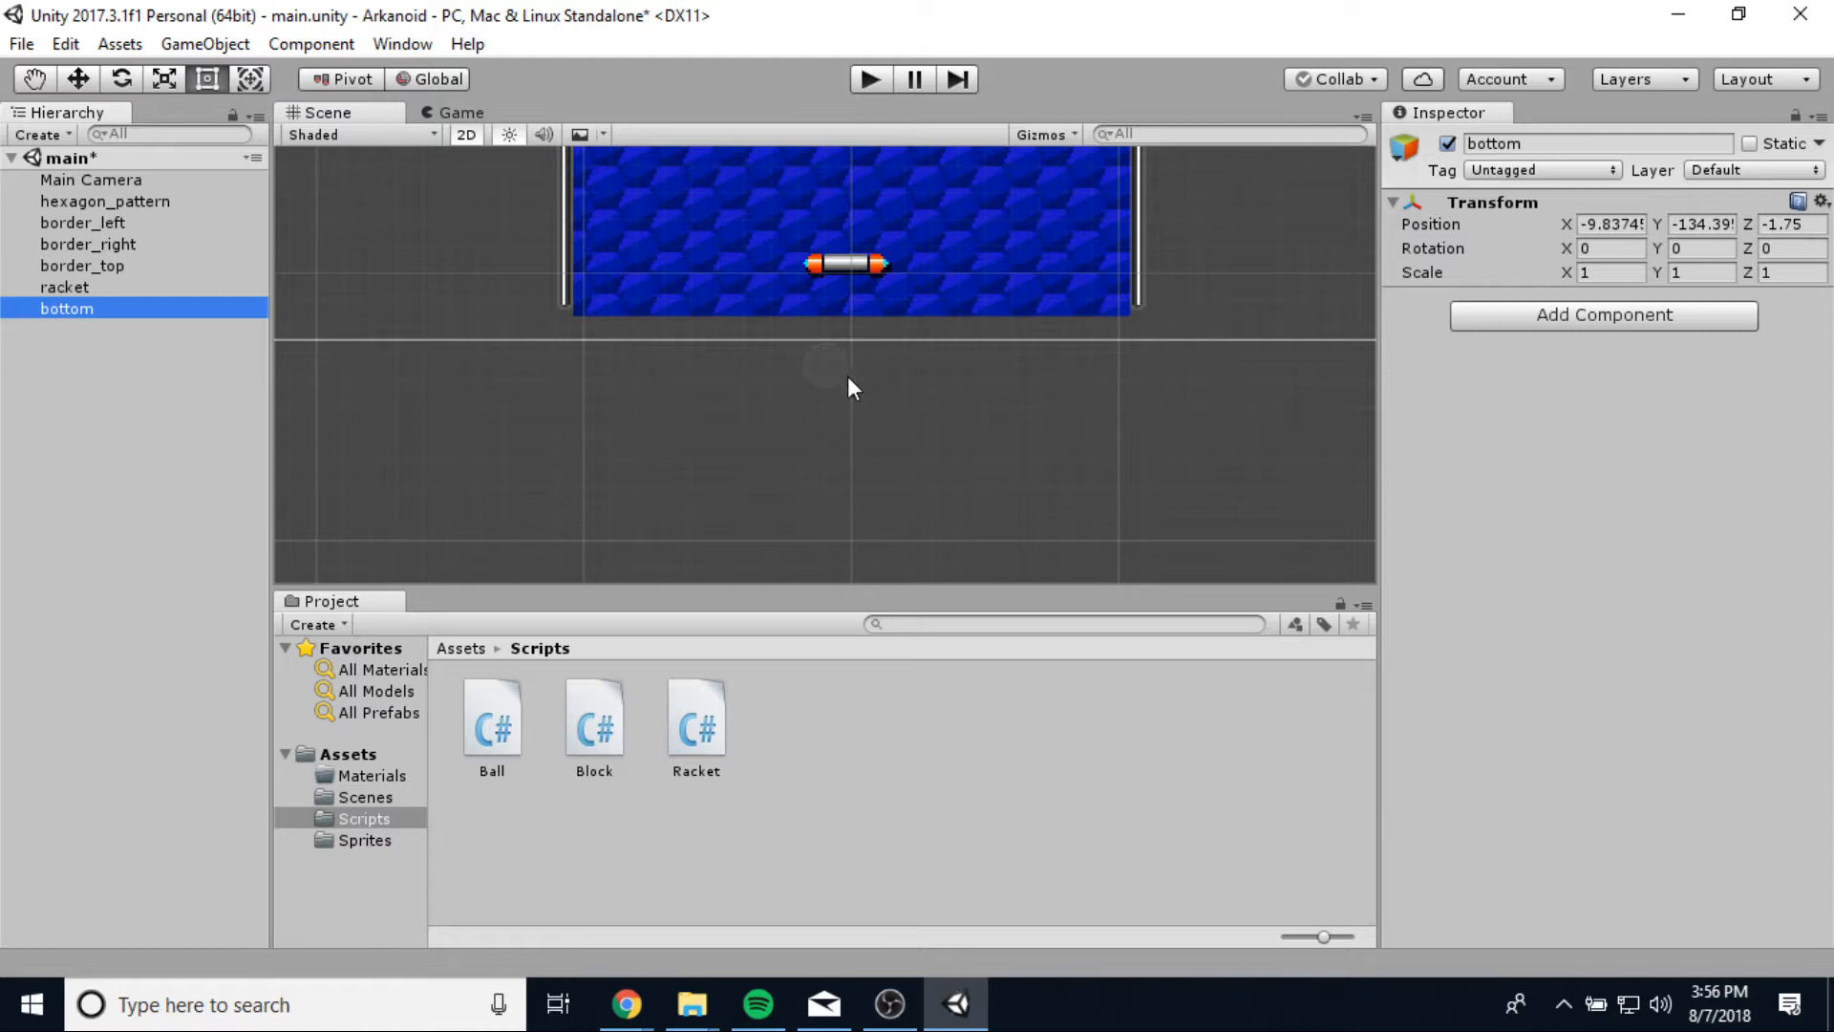
{"action": "left_click", "coordinate": [1515, 316]}
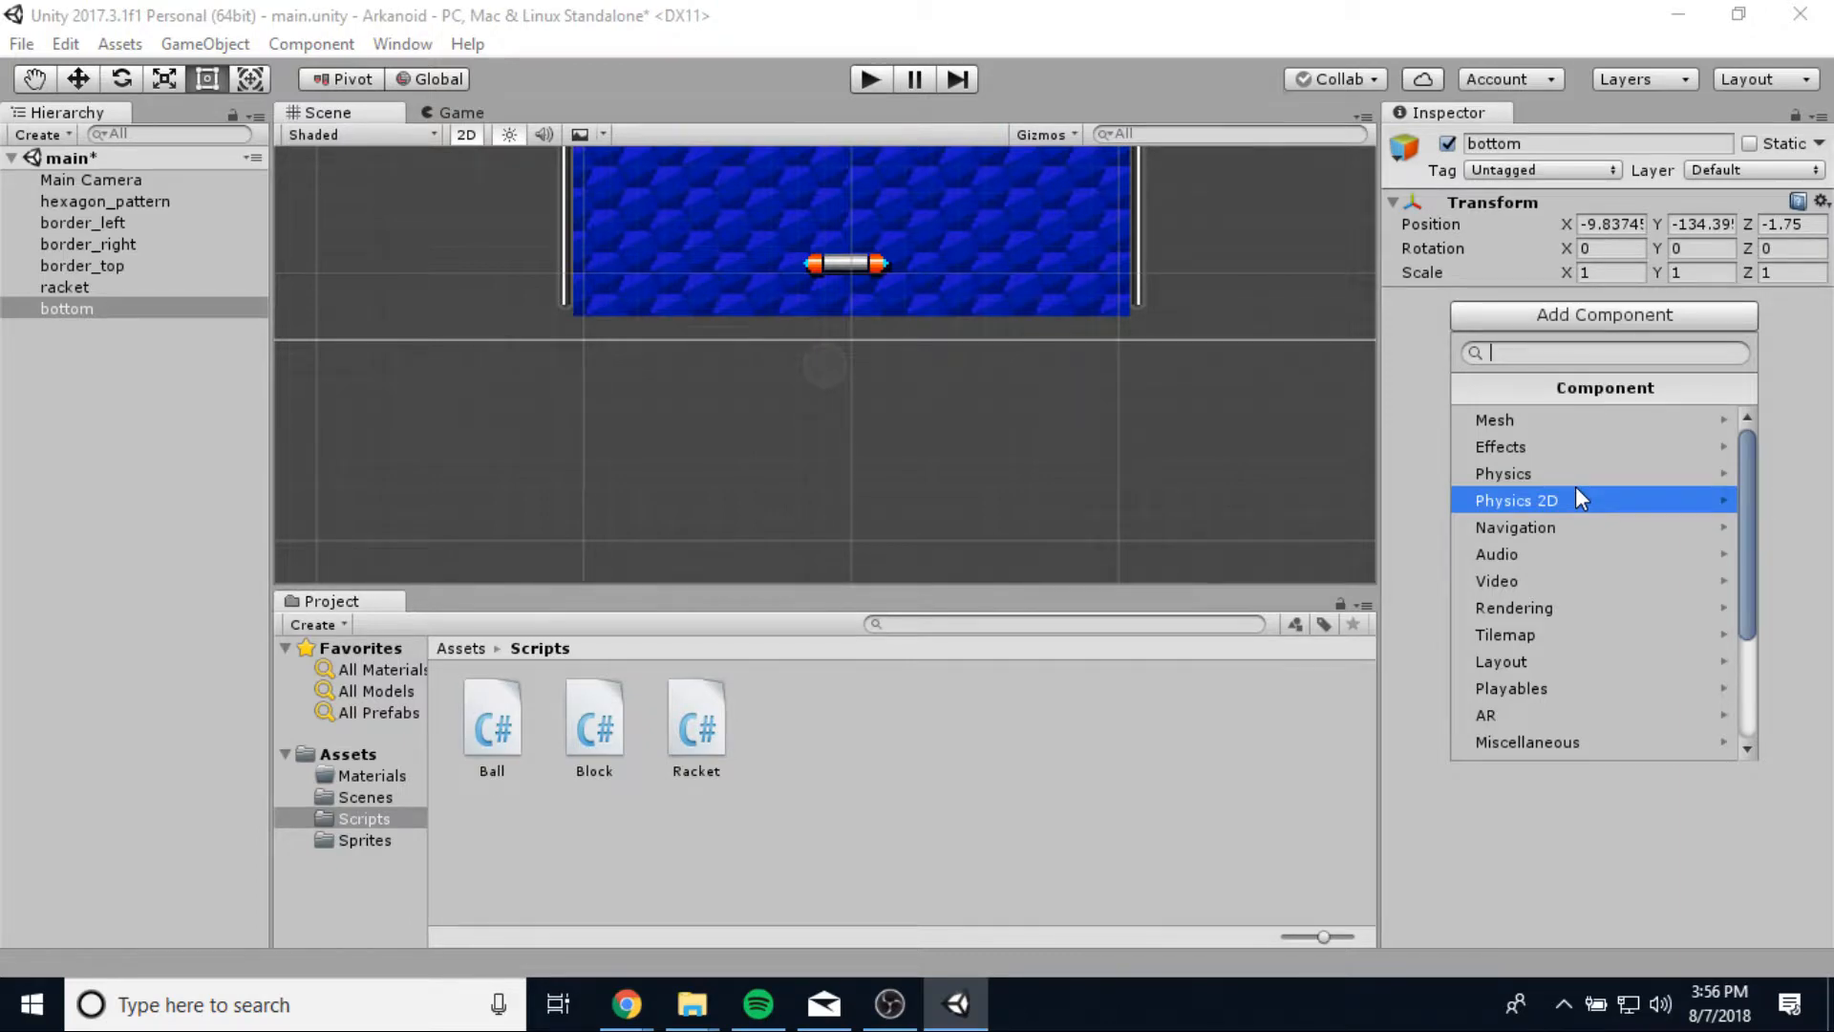
{"action": "left_click", "coordinate": [1576, 489]}
{"action": "left_click", "coordinate": [1547, 436]}
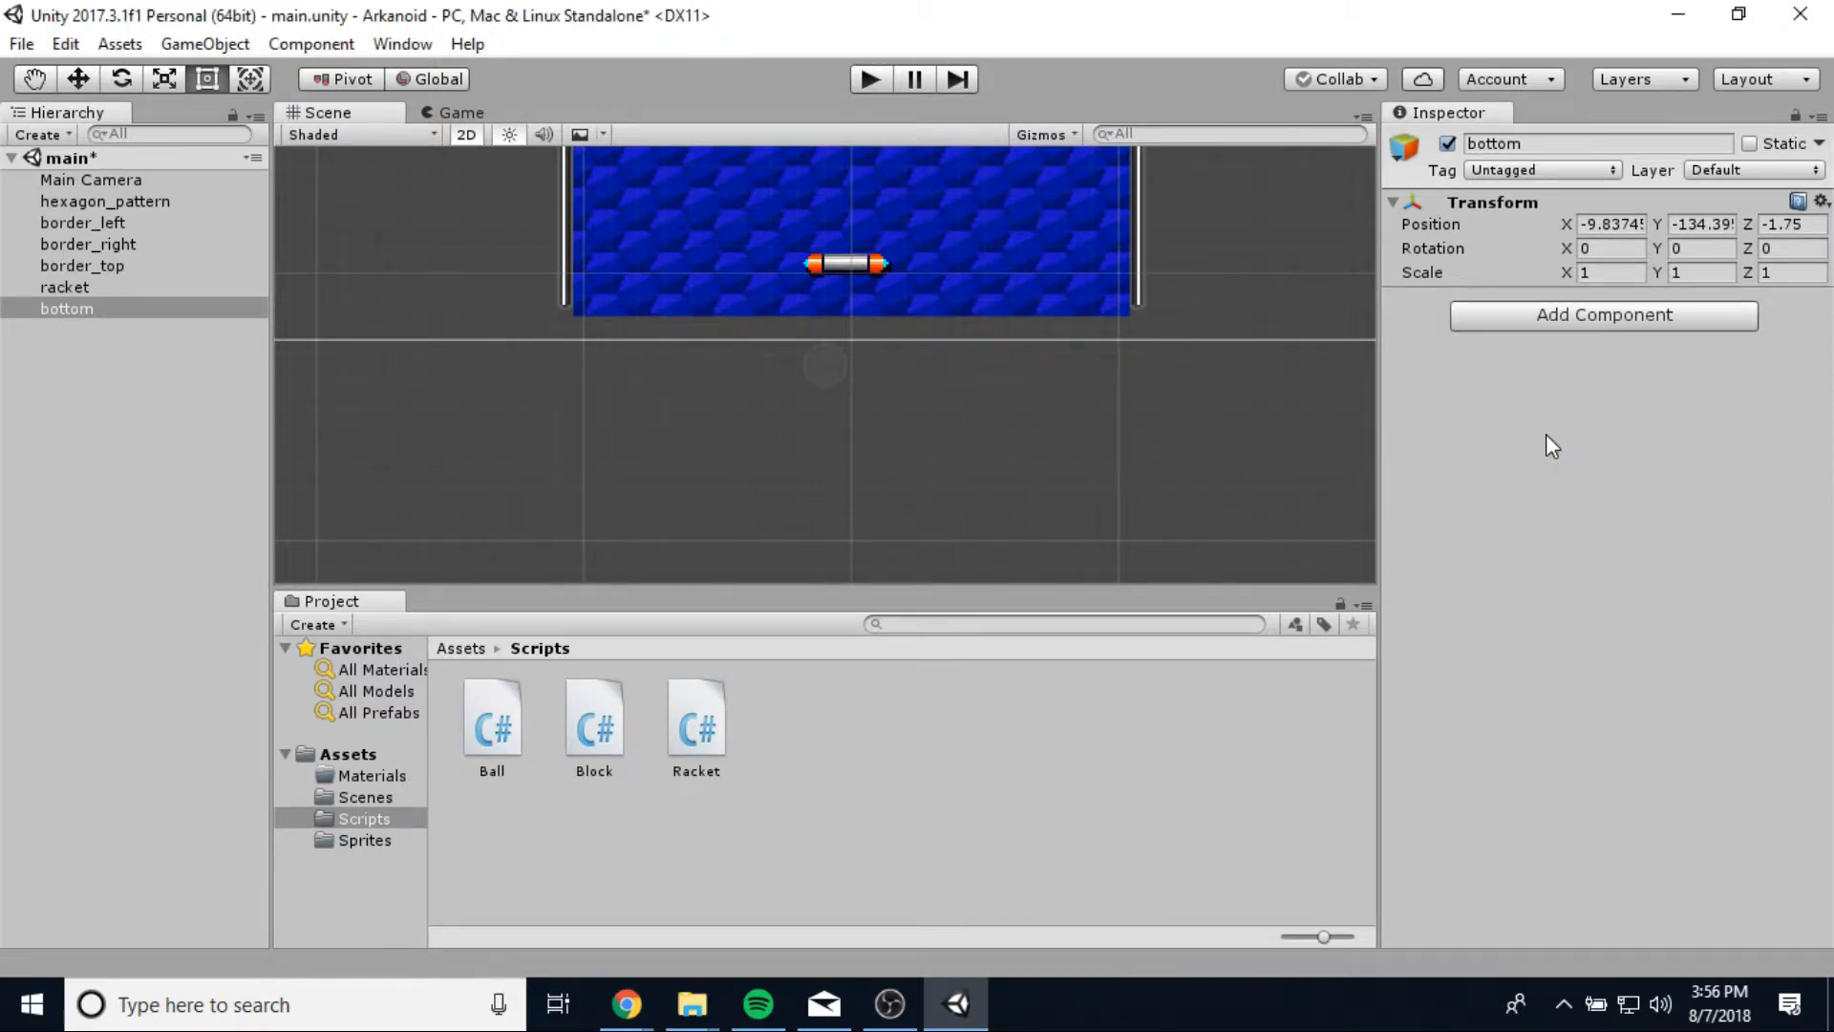
Set the bottom object's Box Collider 2D size to X 3 and Y 3.
{"action": "scroll", "coordinate": [833, 426], "scroll_direction": "up", "scroll_amount": 5}
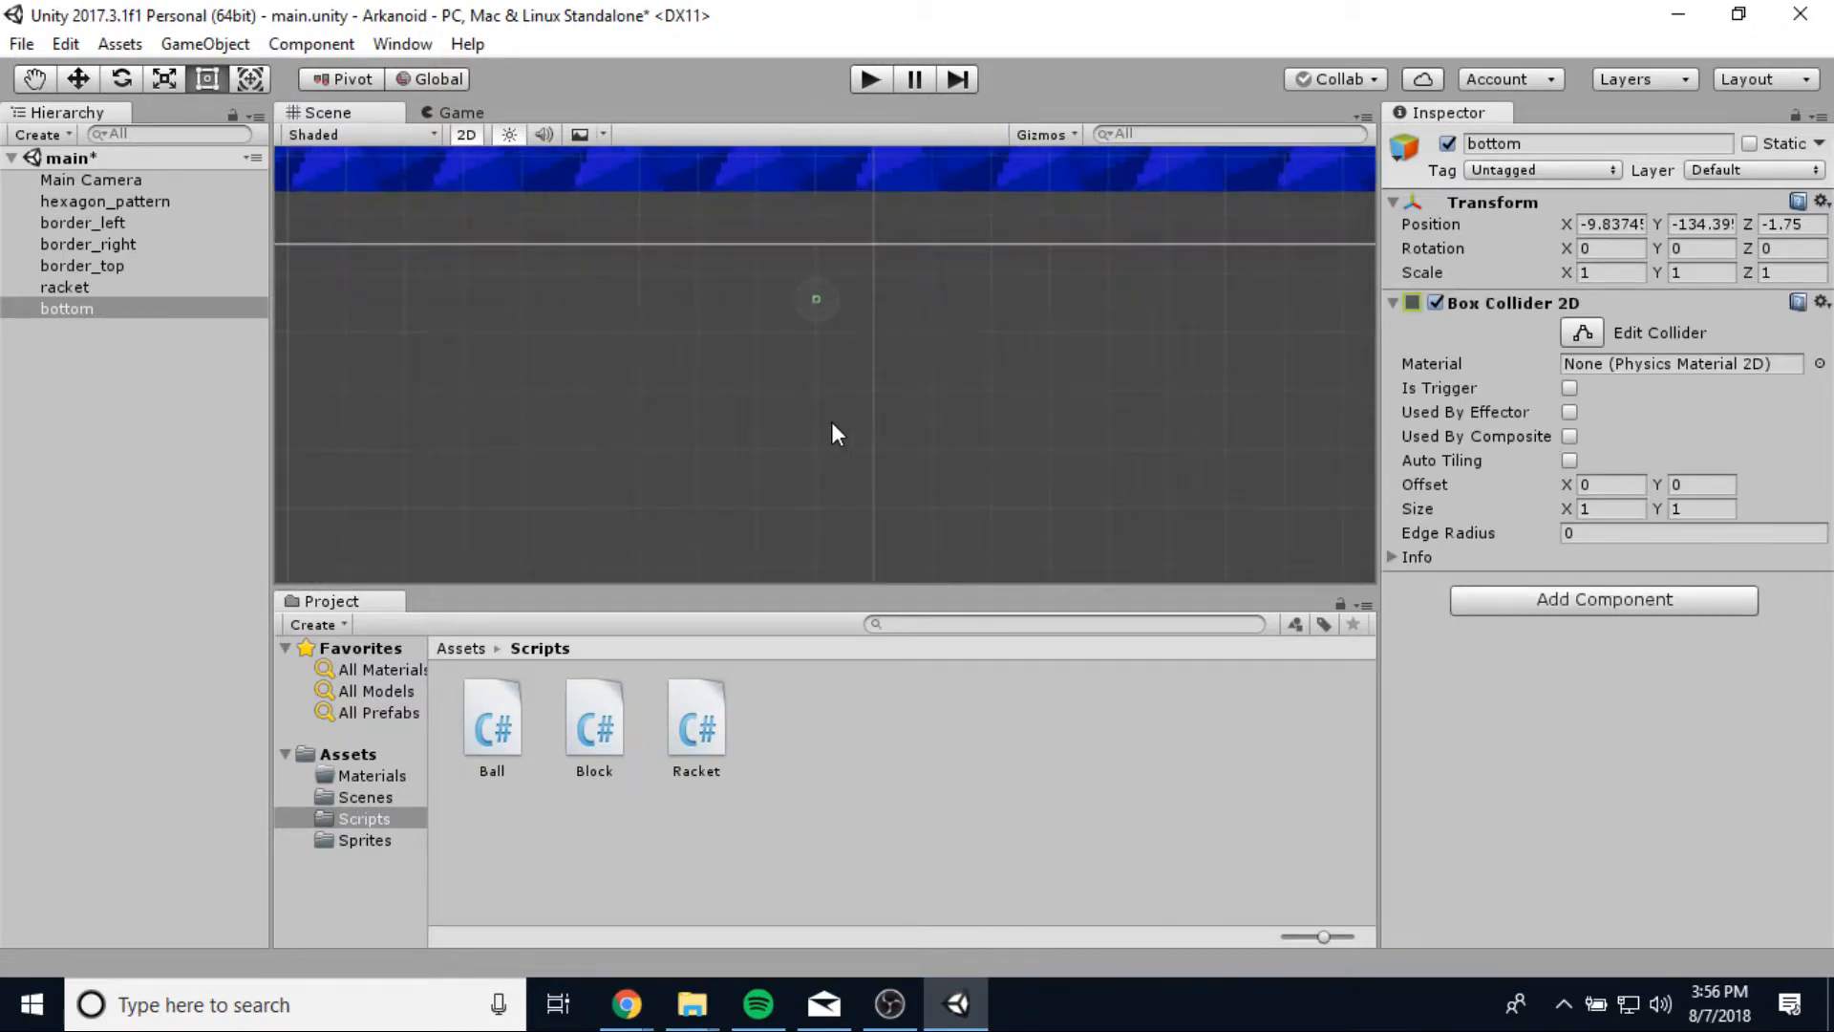
{"action": "scroll", "coordinate": [831, 427], "scroll_direction": "down", "scroll_amount": 5}
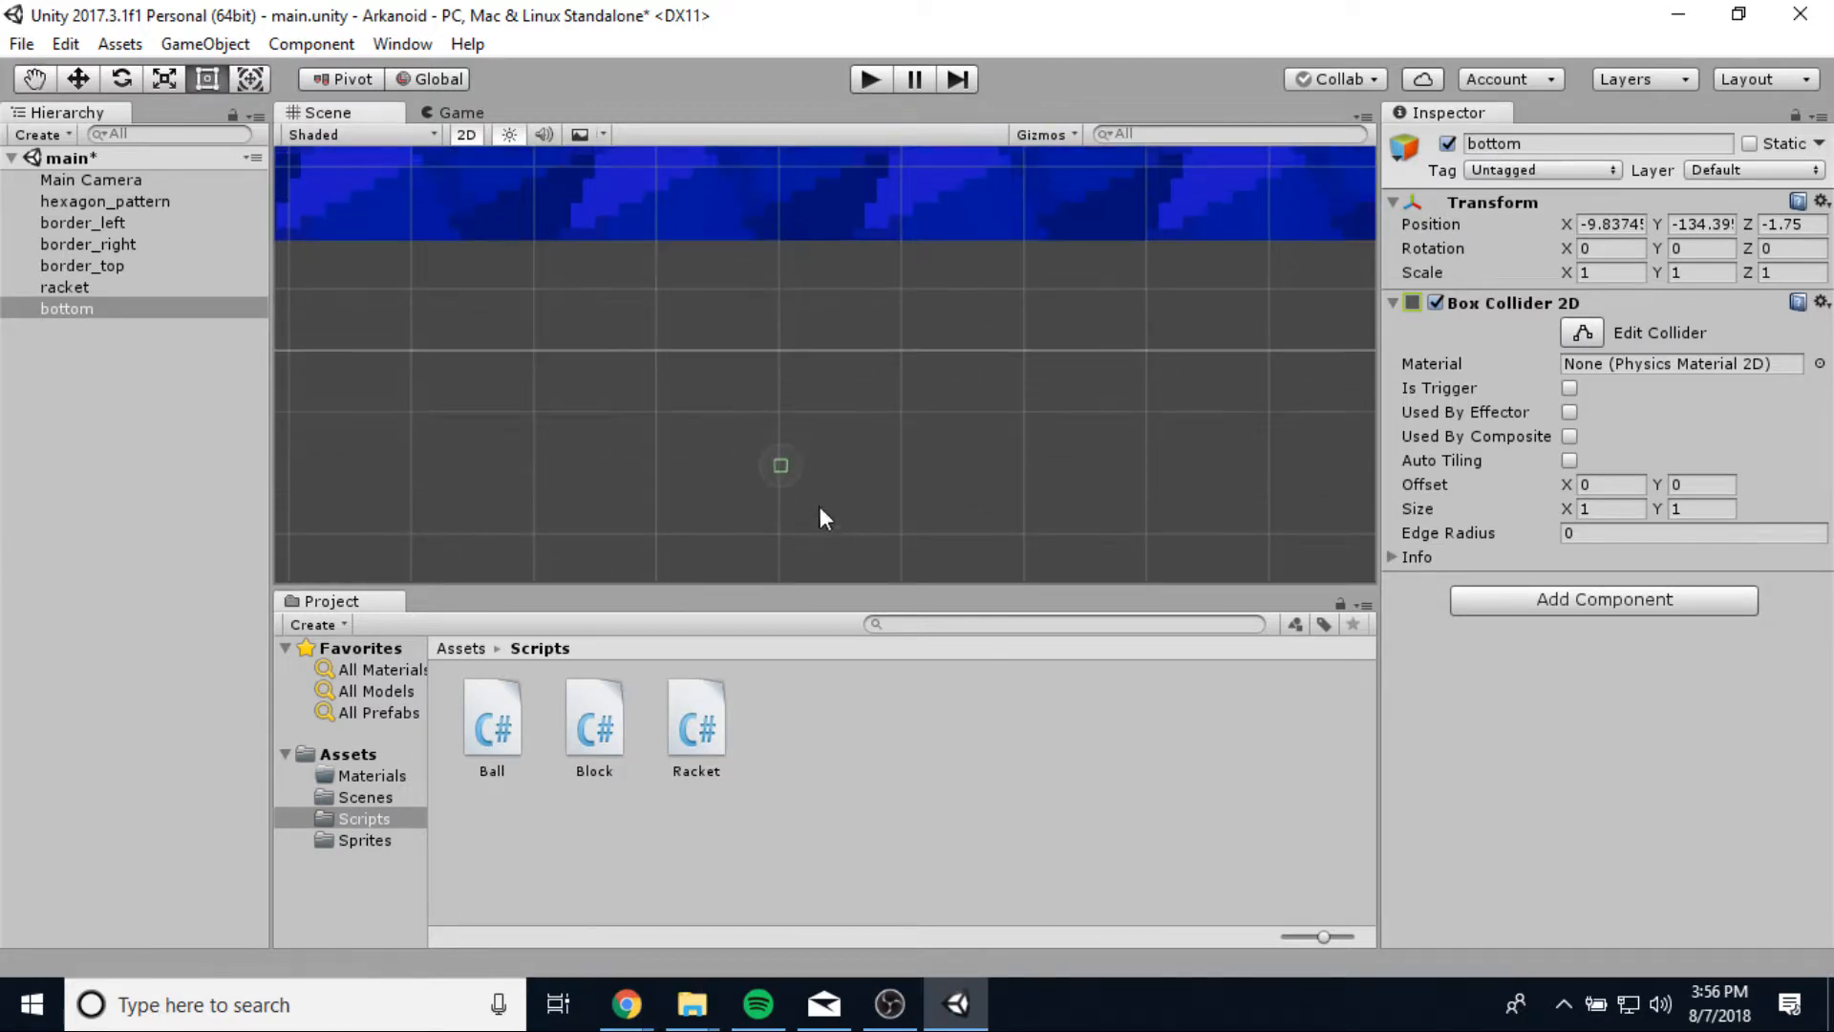
{"action": "scroll", "coordinate": [779, 468], "scroll_direction": "up", "scroll_amount": 5}
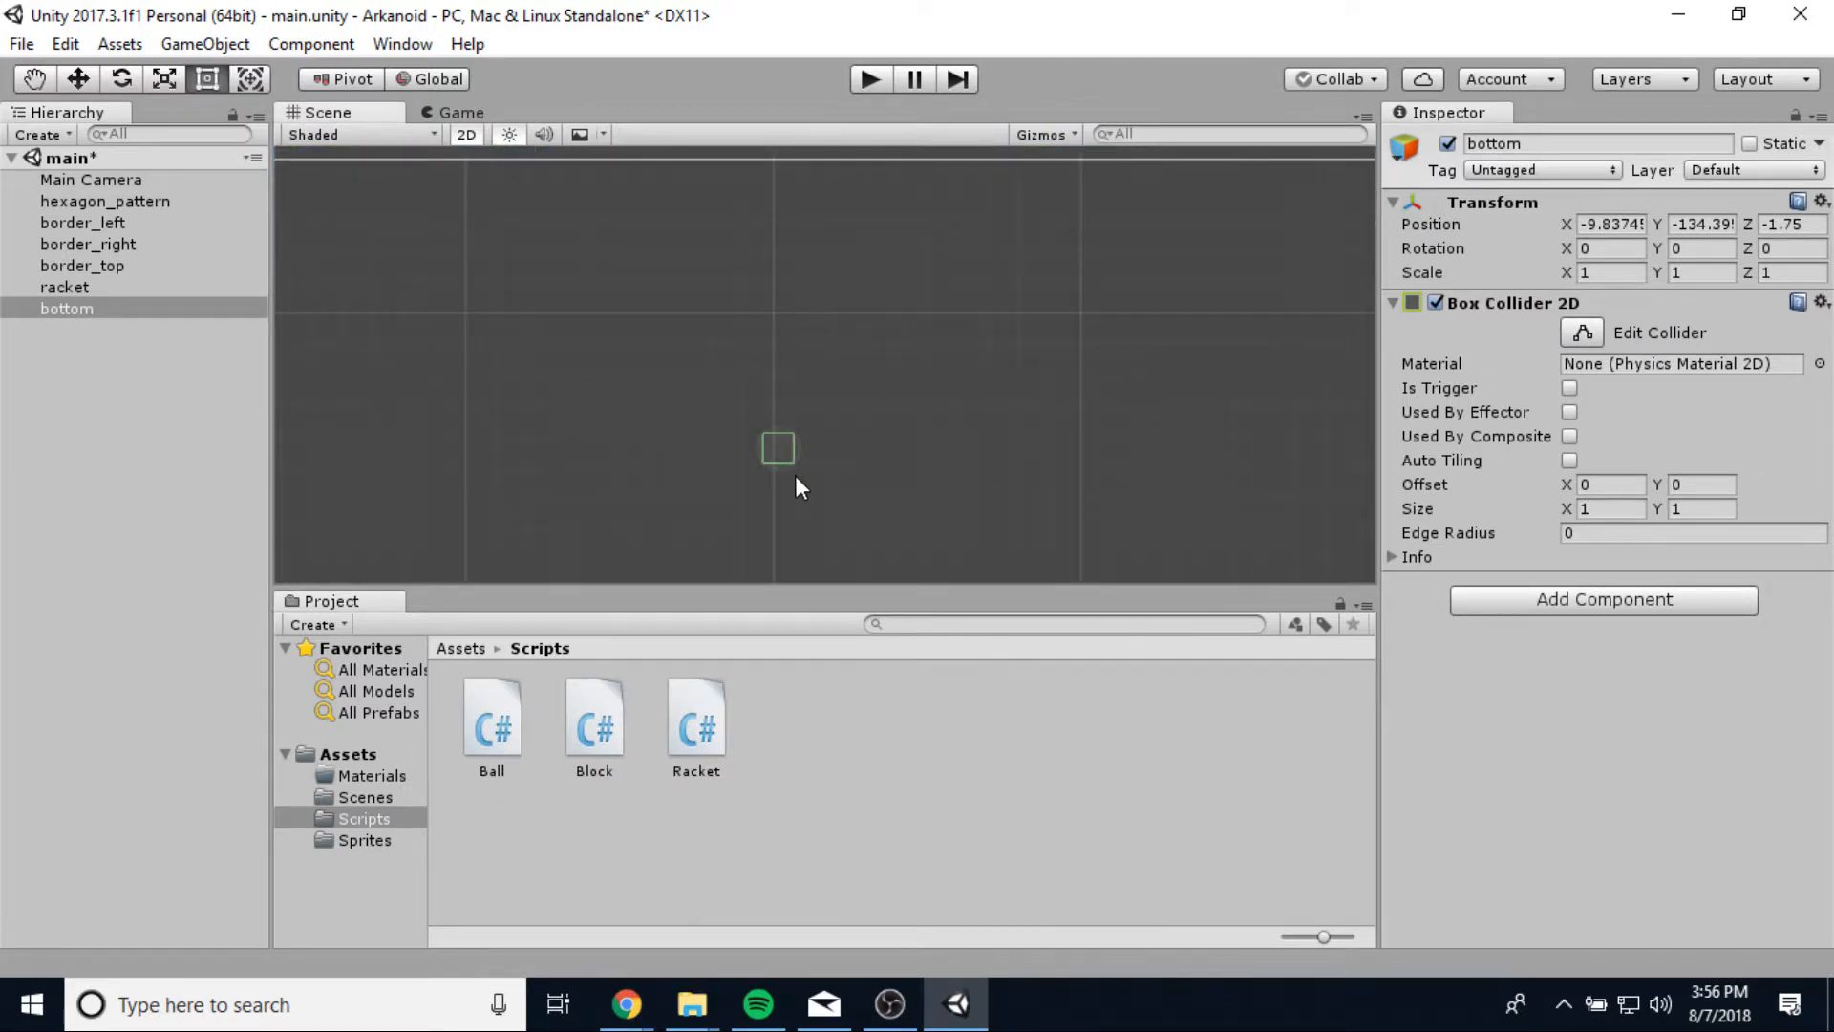
{"action": "scroll", "coordinate": [795, 473], "scroll_direction": "down", "scroll_amount": 4}
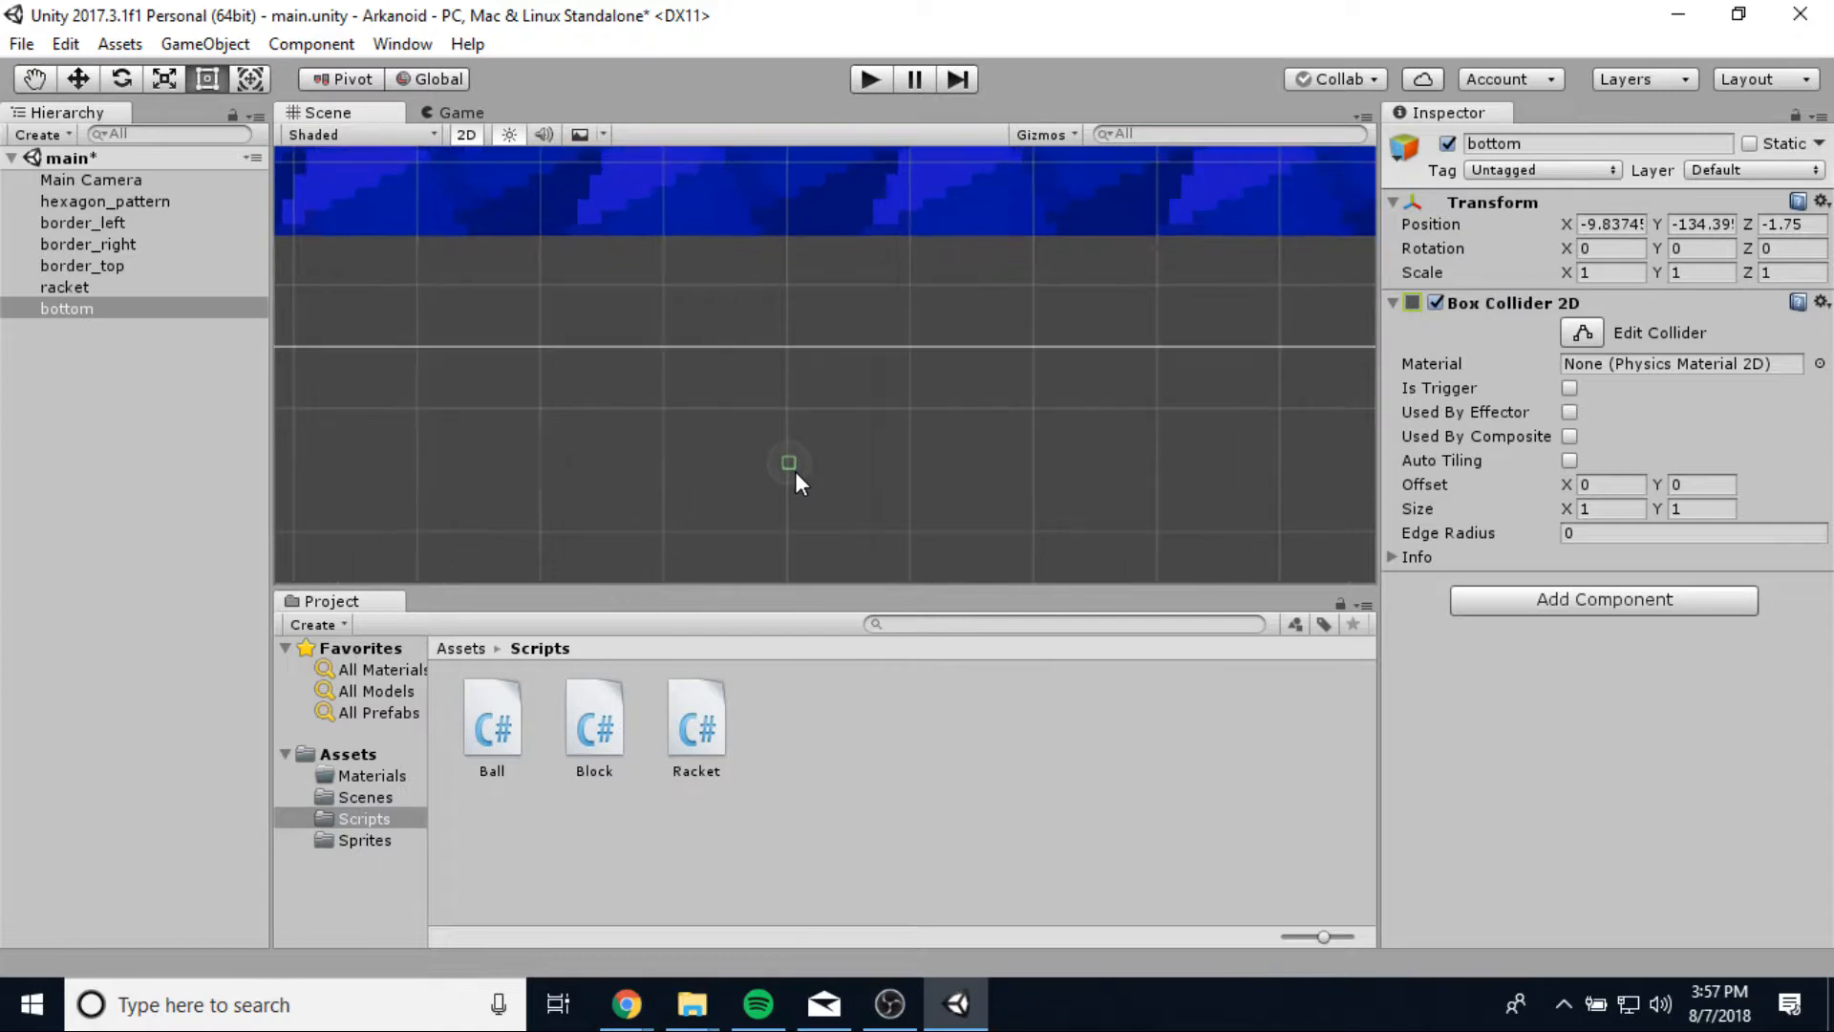
{"action": "scroll", "coordinate": [795, 472], "scroll_direction": "up", "scroll_amount": 2}
{"action": "left_click", "coordinate": [1594, 511]}
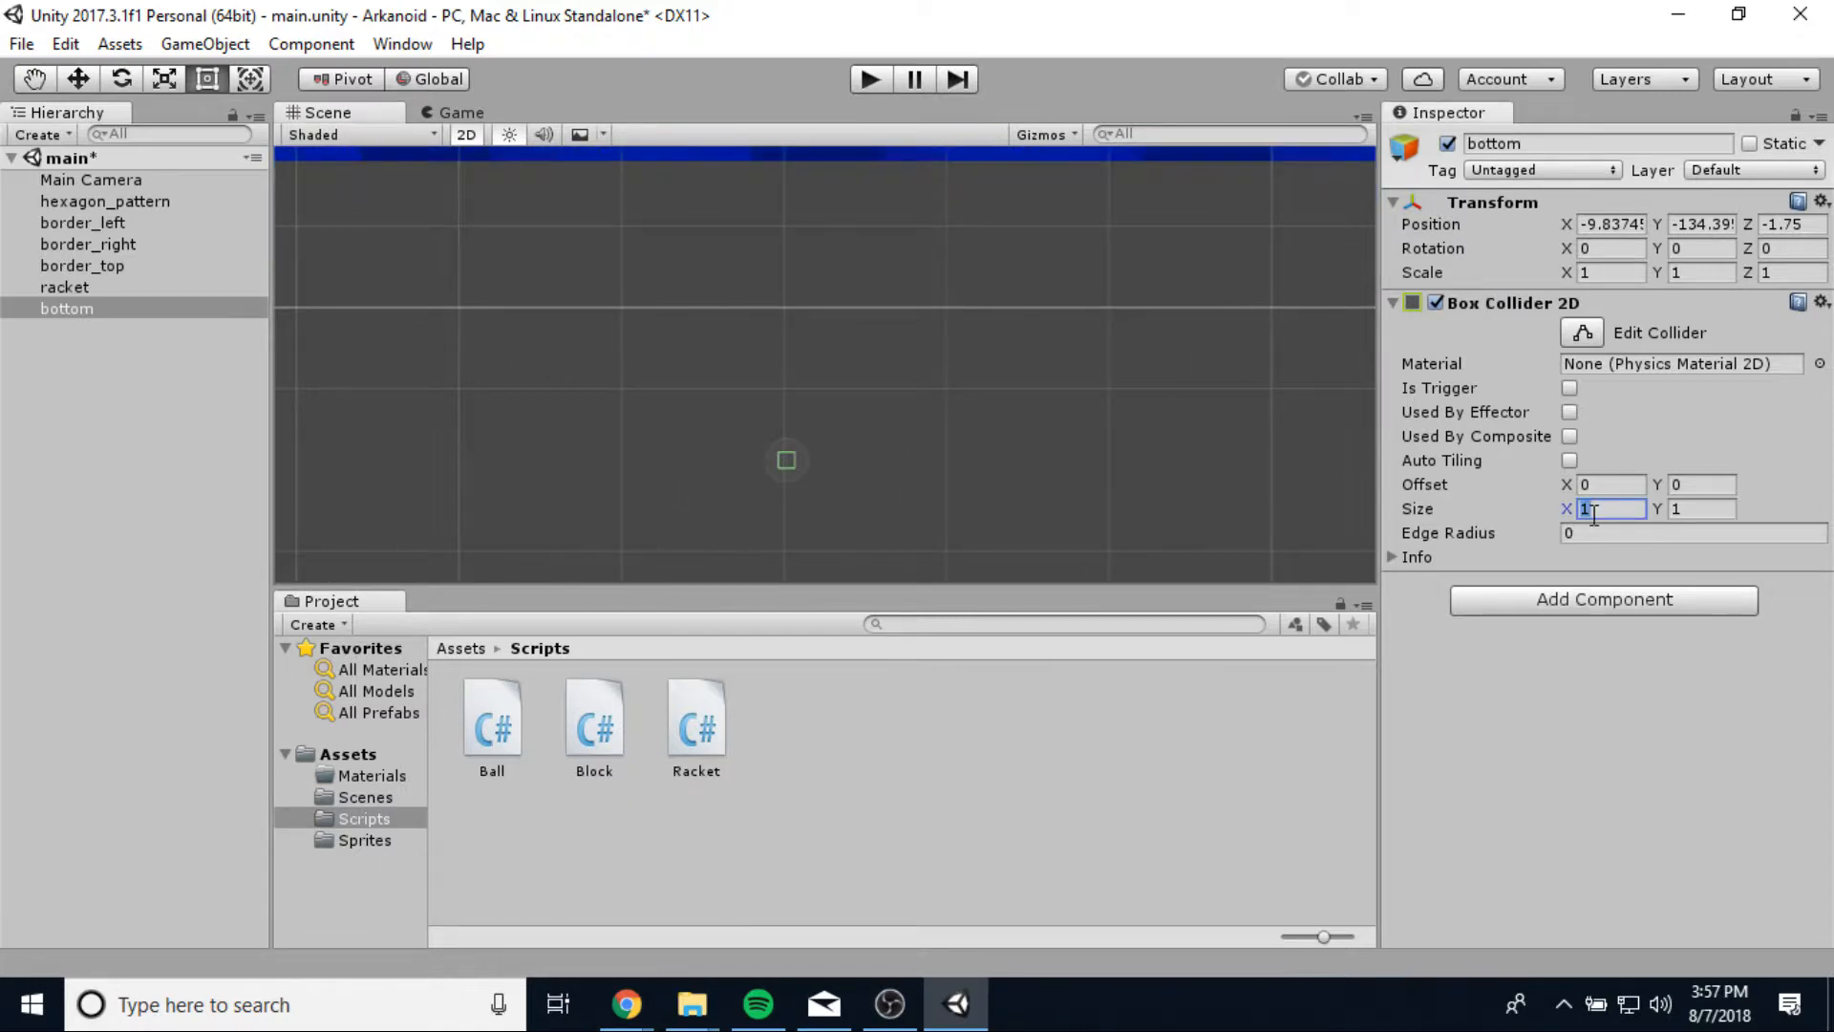
{"action": "type", "text": "3"}
{"action": "left_click", "coordinate": [1734, 506]}
{"action": "type", "text": "3"}
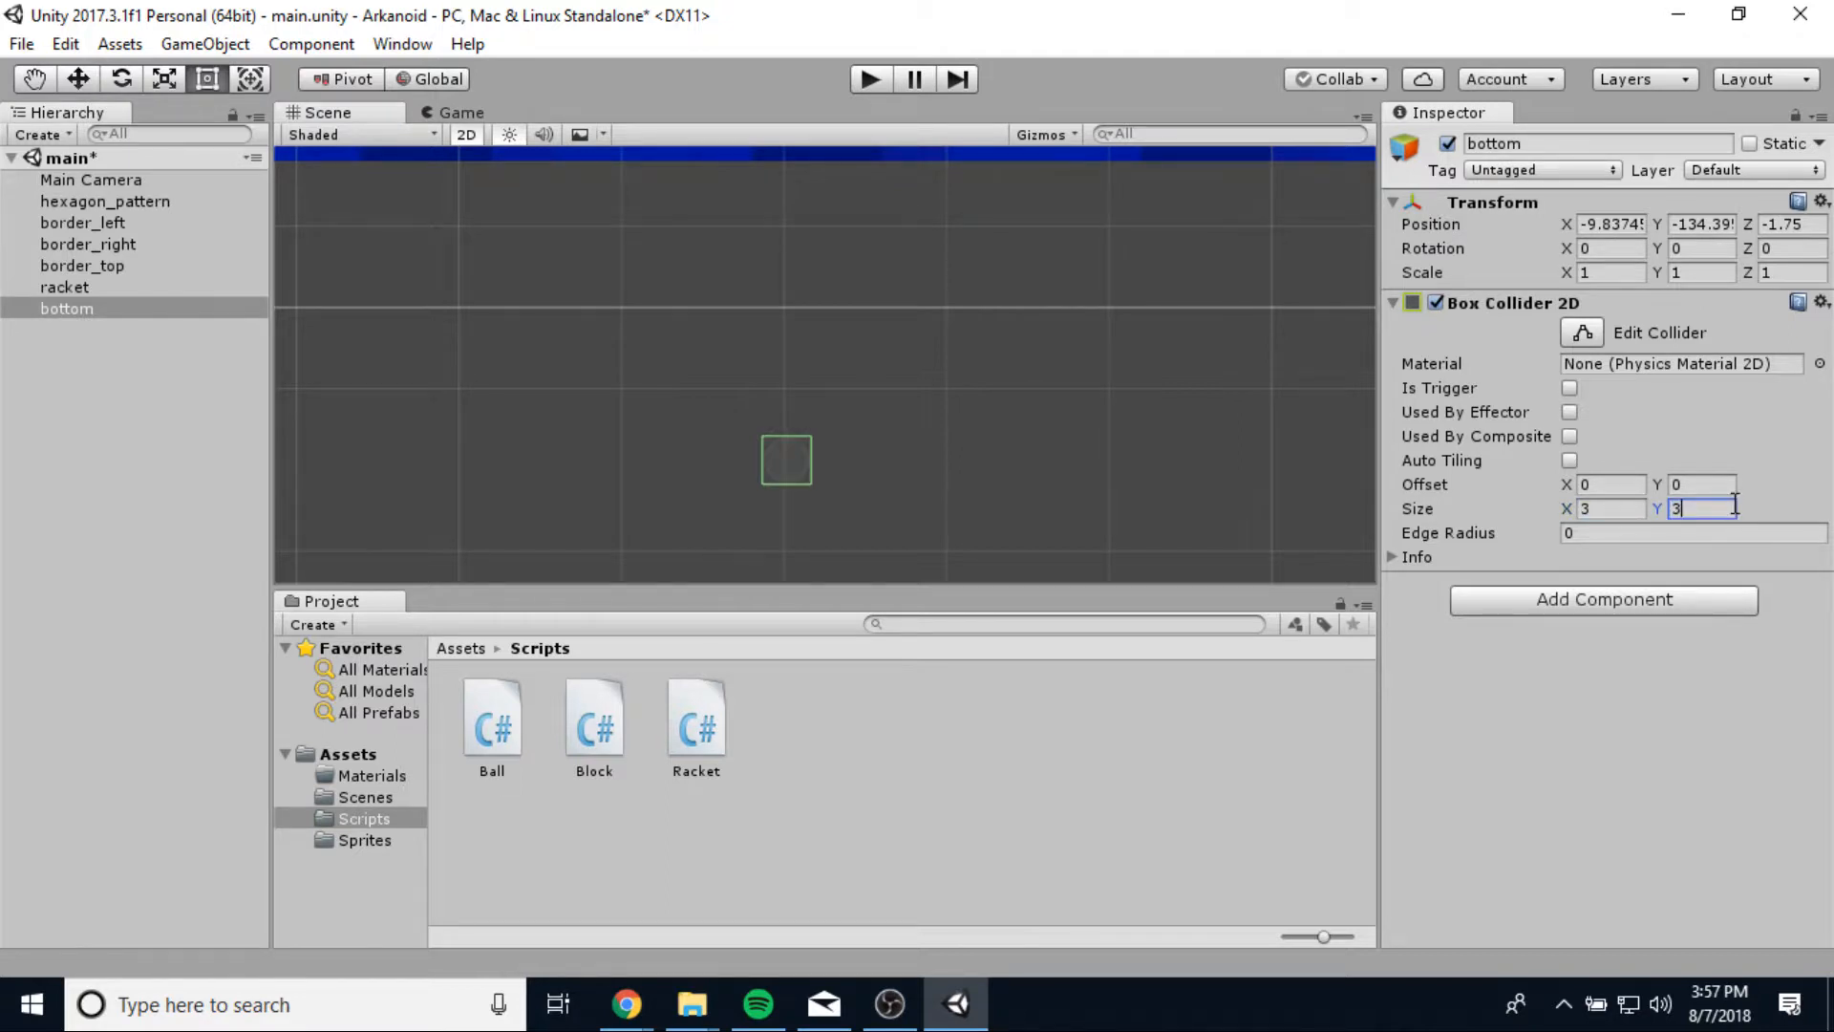
Reshape the bottom object's collider to about 220 by 22 units, spanning both side borders and reaching up to the background's lower edge.
{"action": "scroll", "coordinate": [955, 480], "scroll_direction": "down", "scroll_amount": 4}
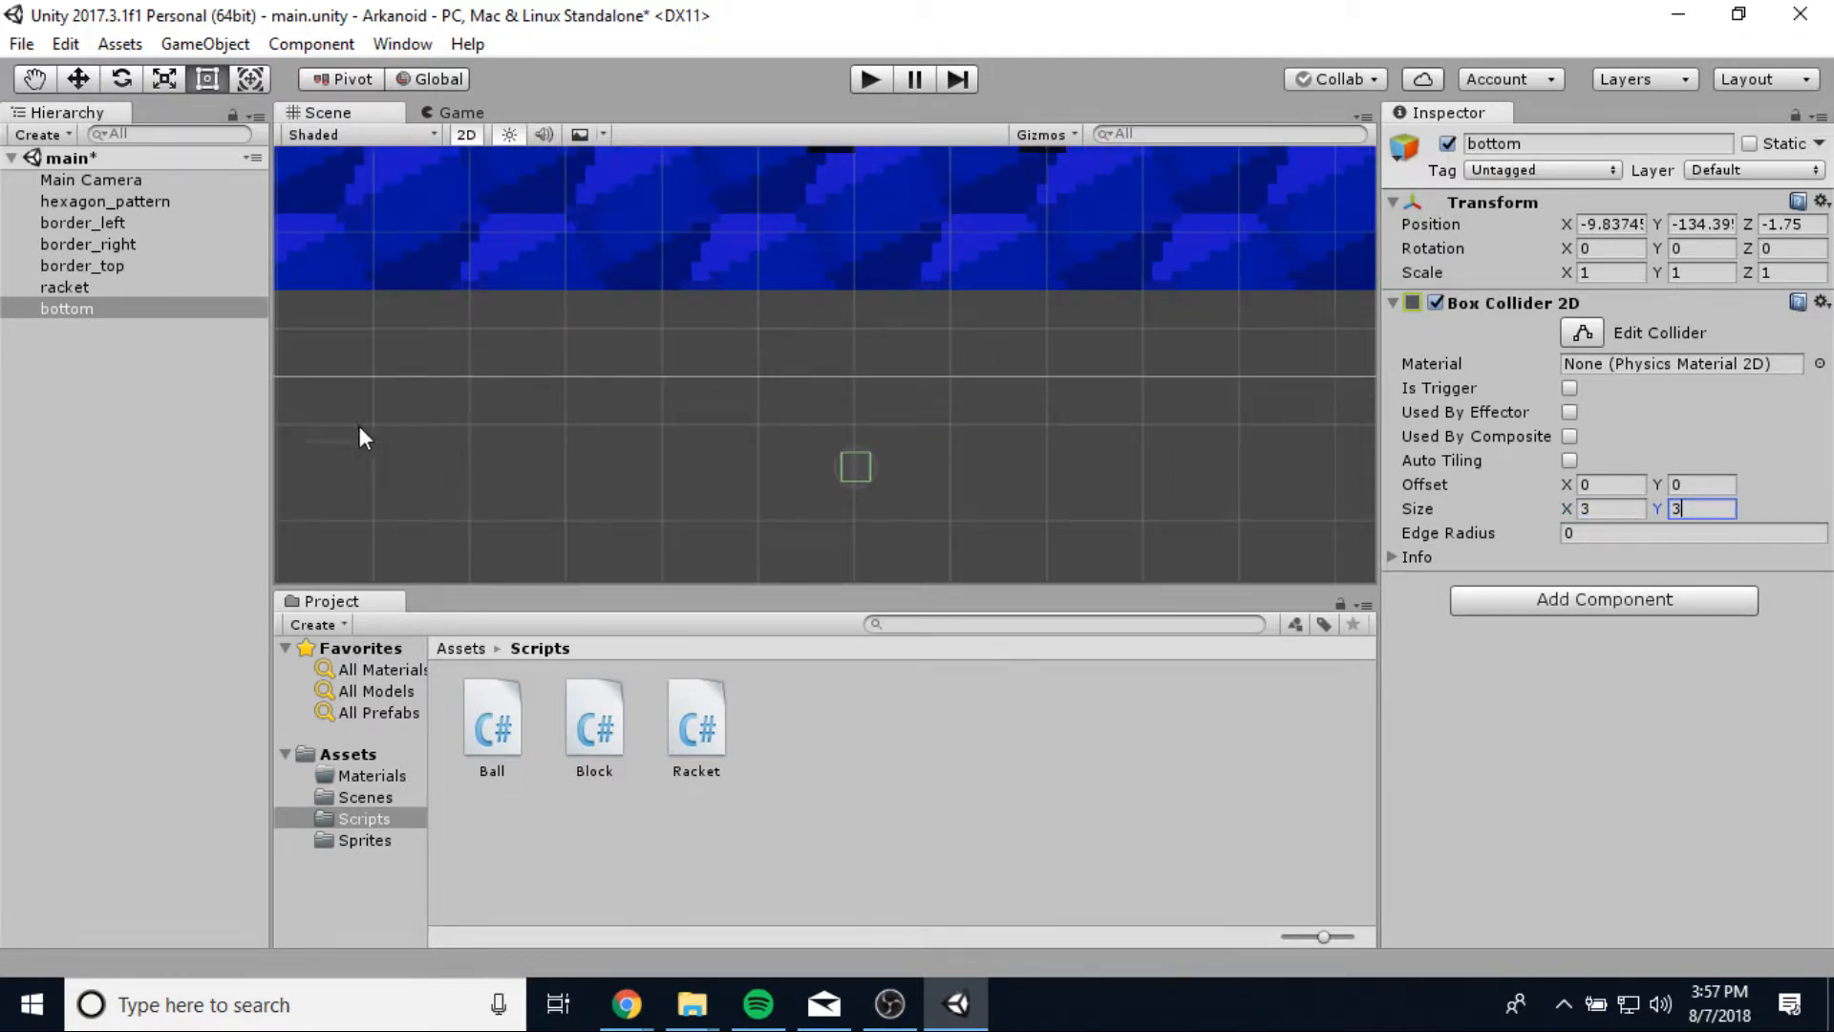
{"action": "scroll", "coordinate": [1209, 391], "scroll_direction": "down", "scroll_amount": 3}
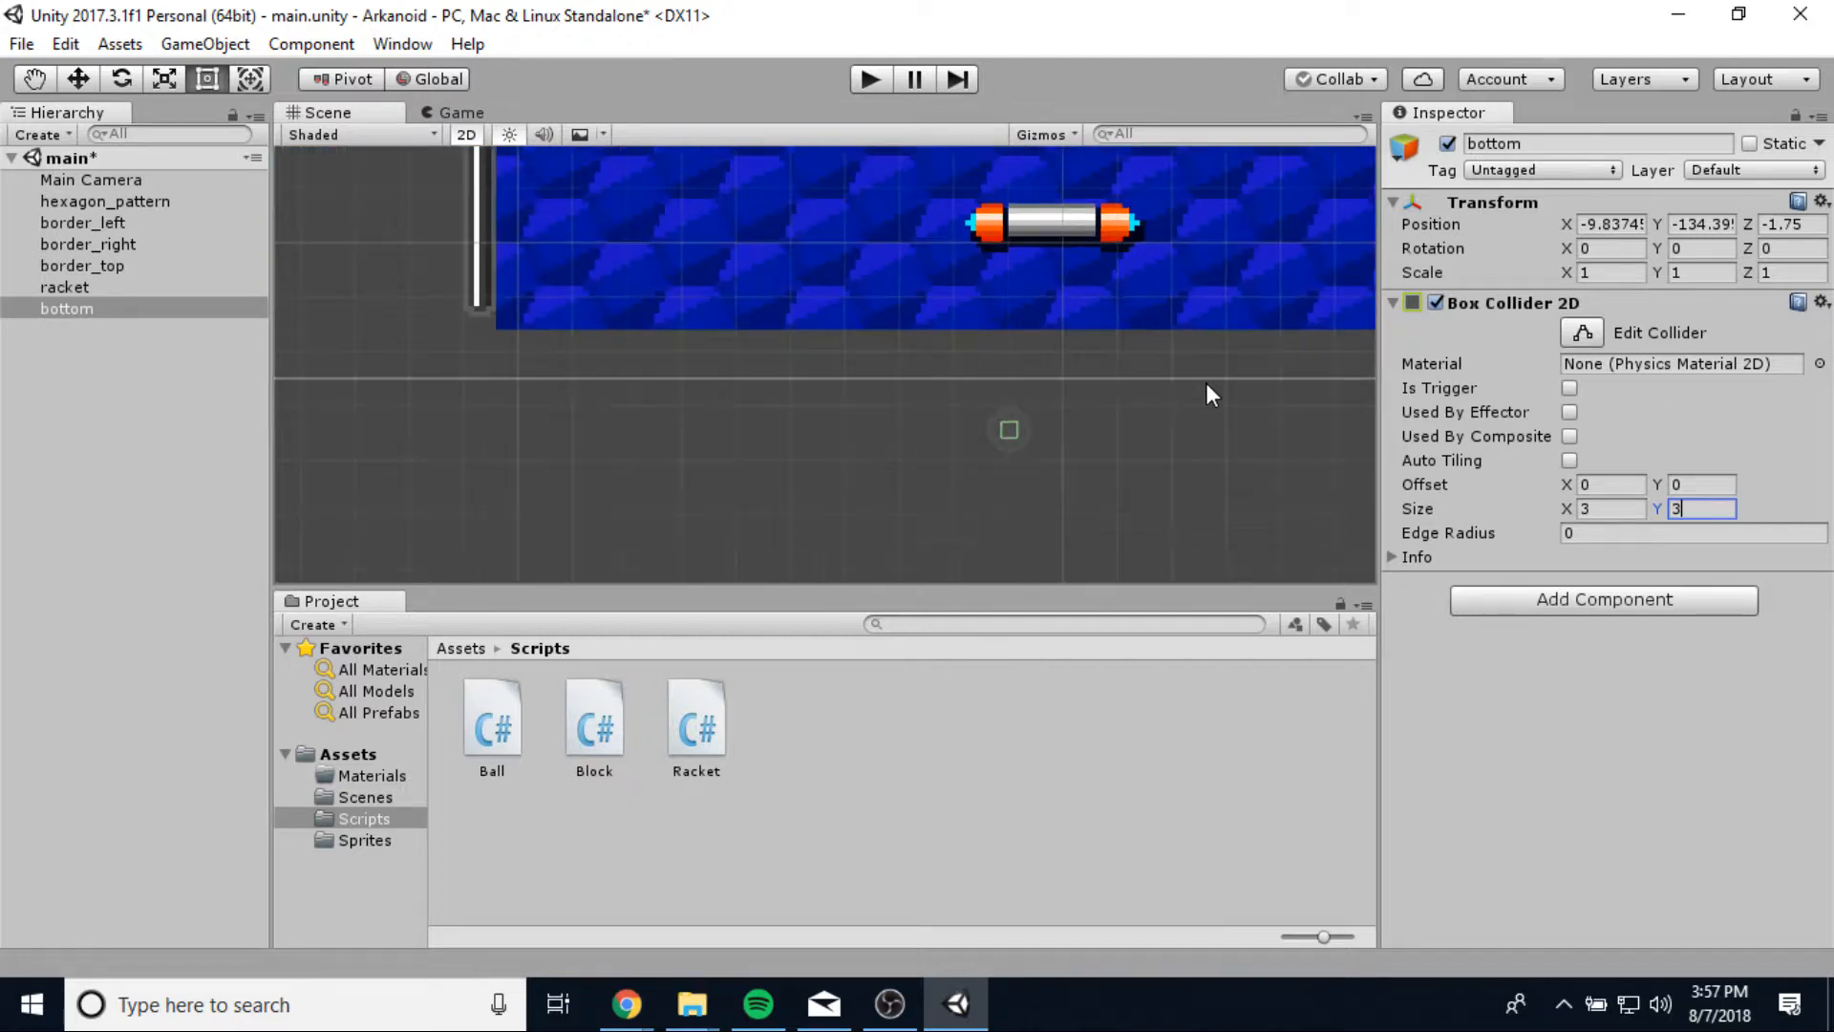
{"action": "middle_click_drag", "start_coordinate": [1228, 425], "coordinate": [1023, 463]}
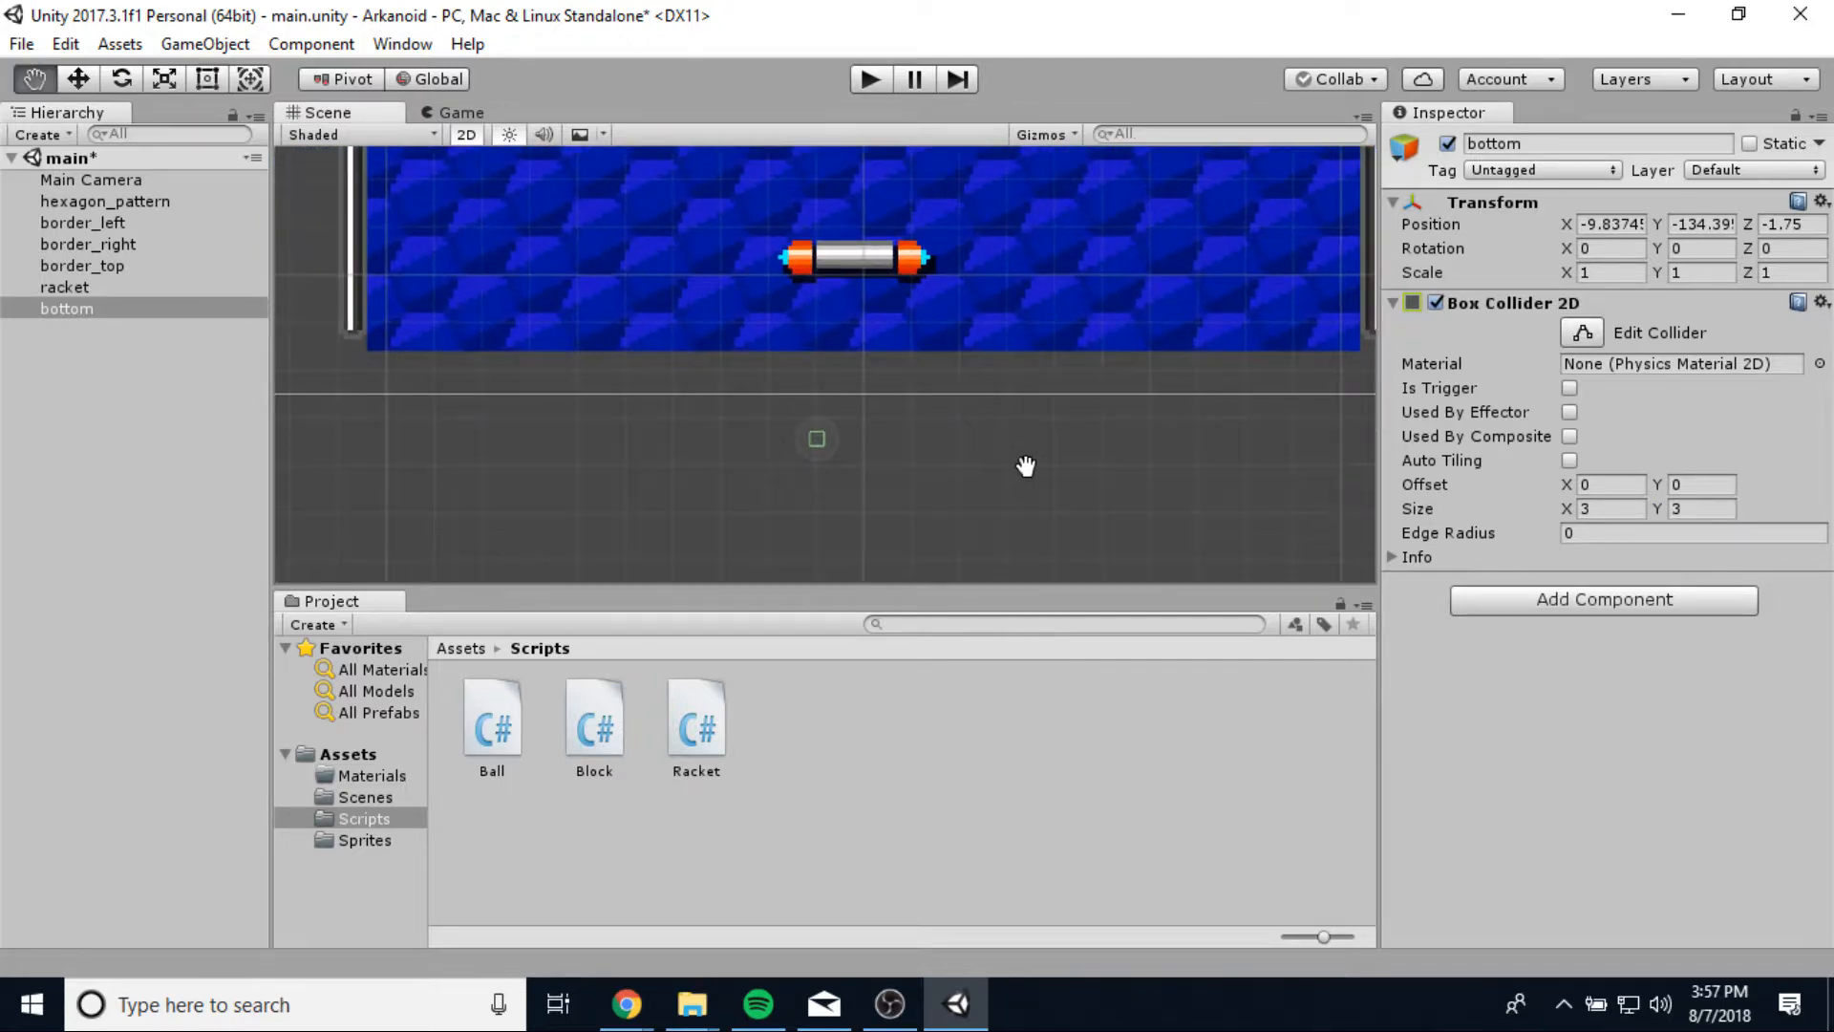
{"action": "left_click", "coordinate": [1578, 331]}
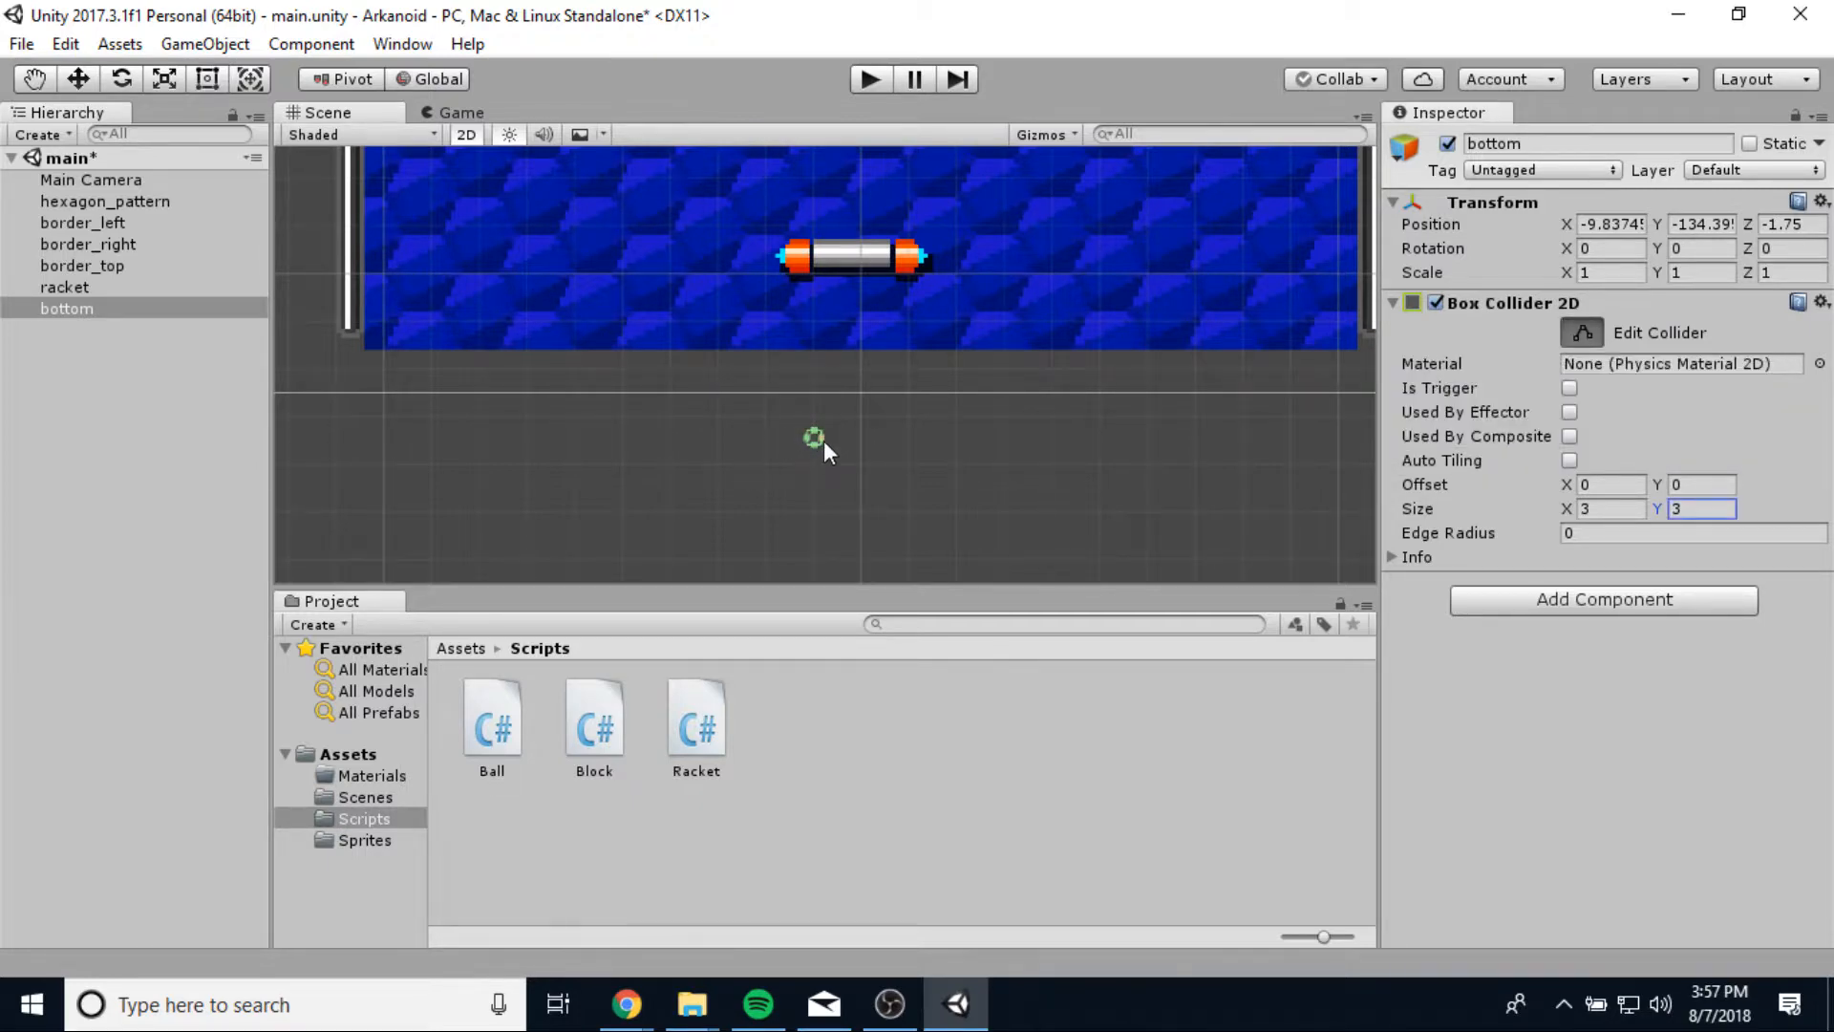
{"action": "left_click_drag", "start_coordinate": [818, 438], "coordinate": [1366, 465]}
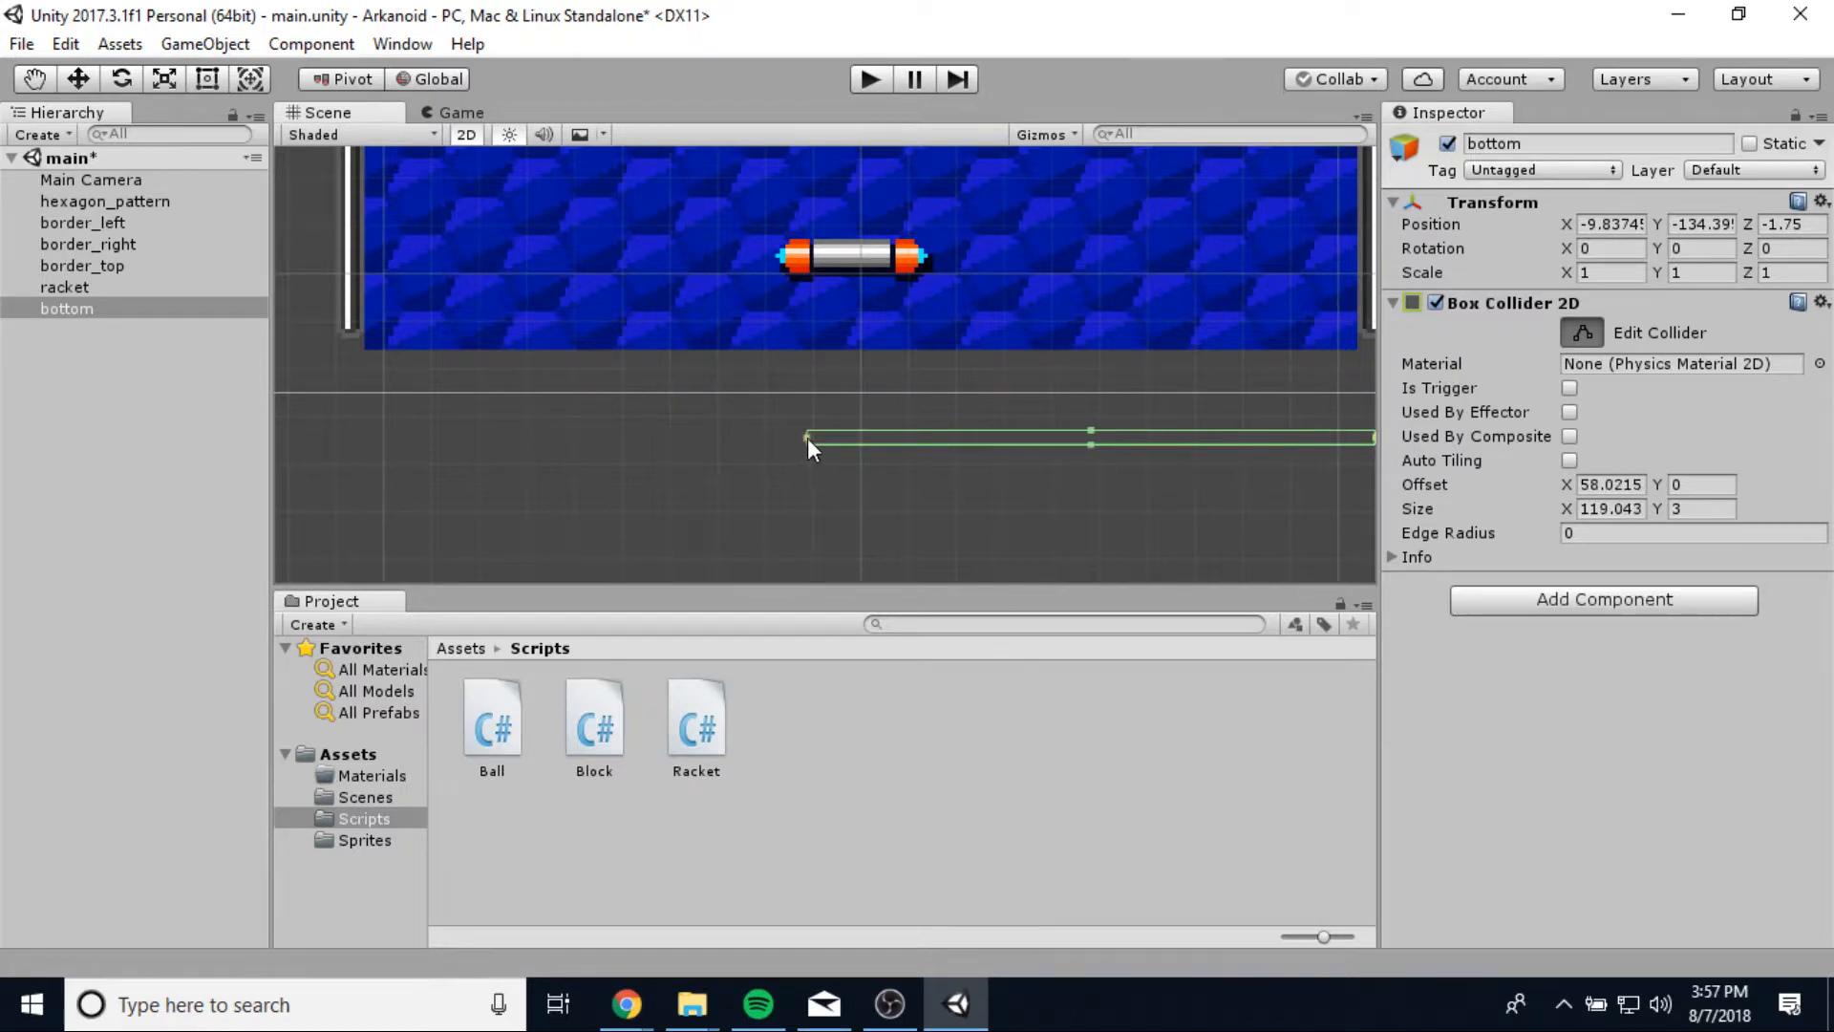
{"action": "left_click_drag", "start_coordinate": [808, 439], "coordinate": [326, 438]}
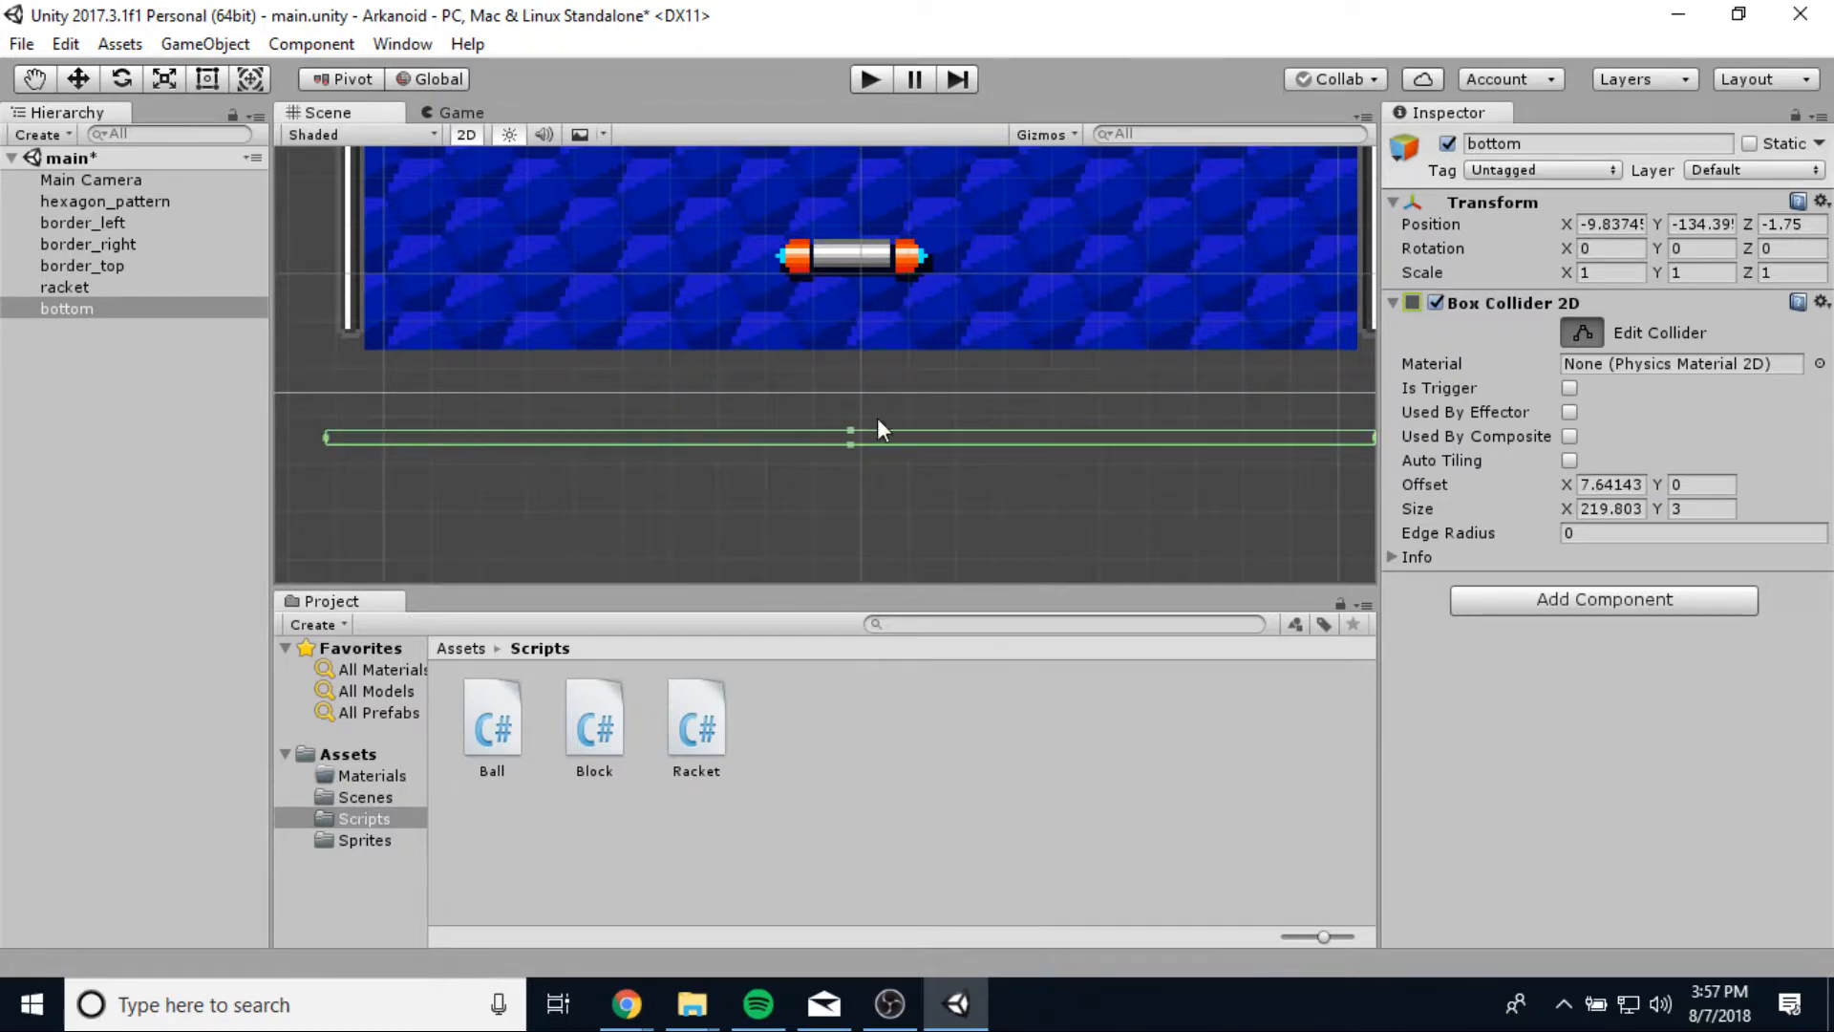
{"action": "left_click_drag", "start_coordinate": [851, 432], "coordinate": [837, 345]}
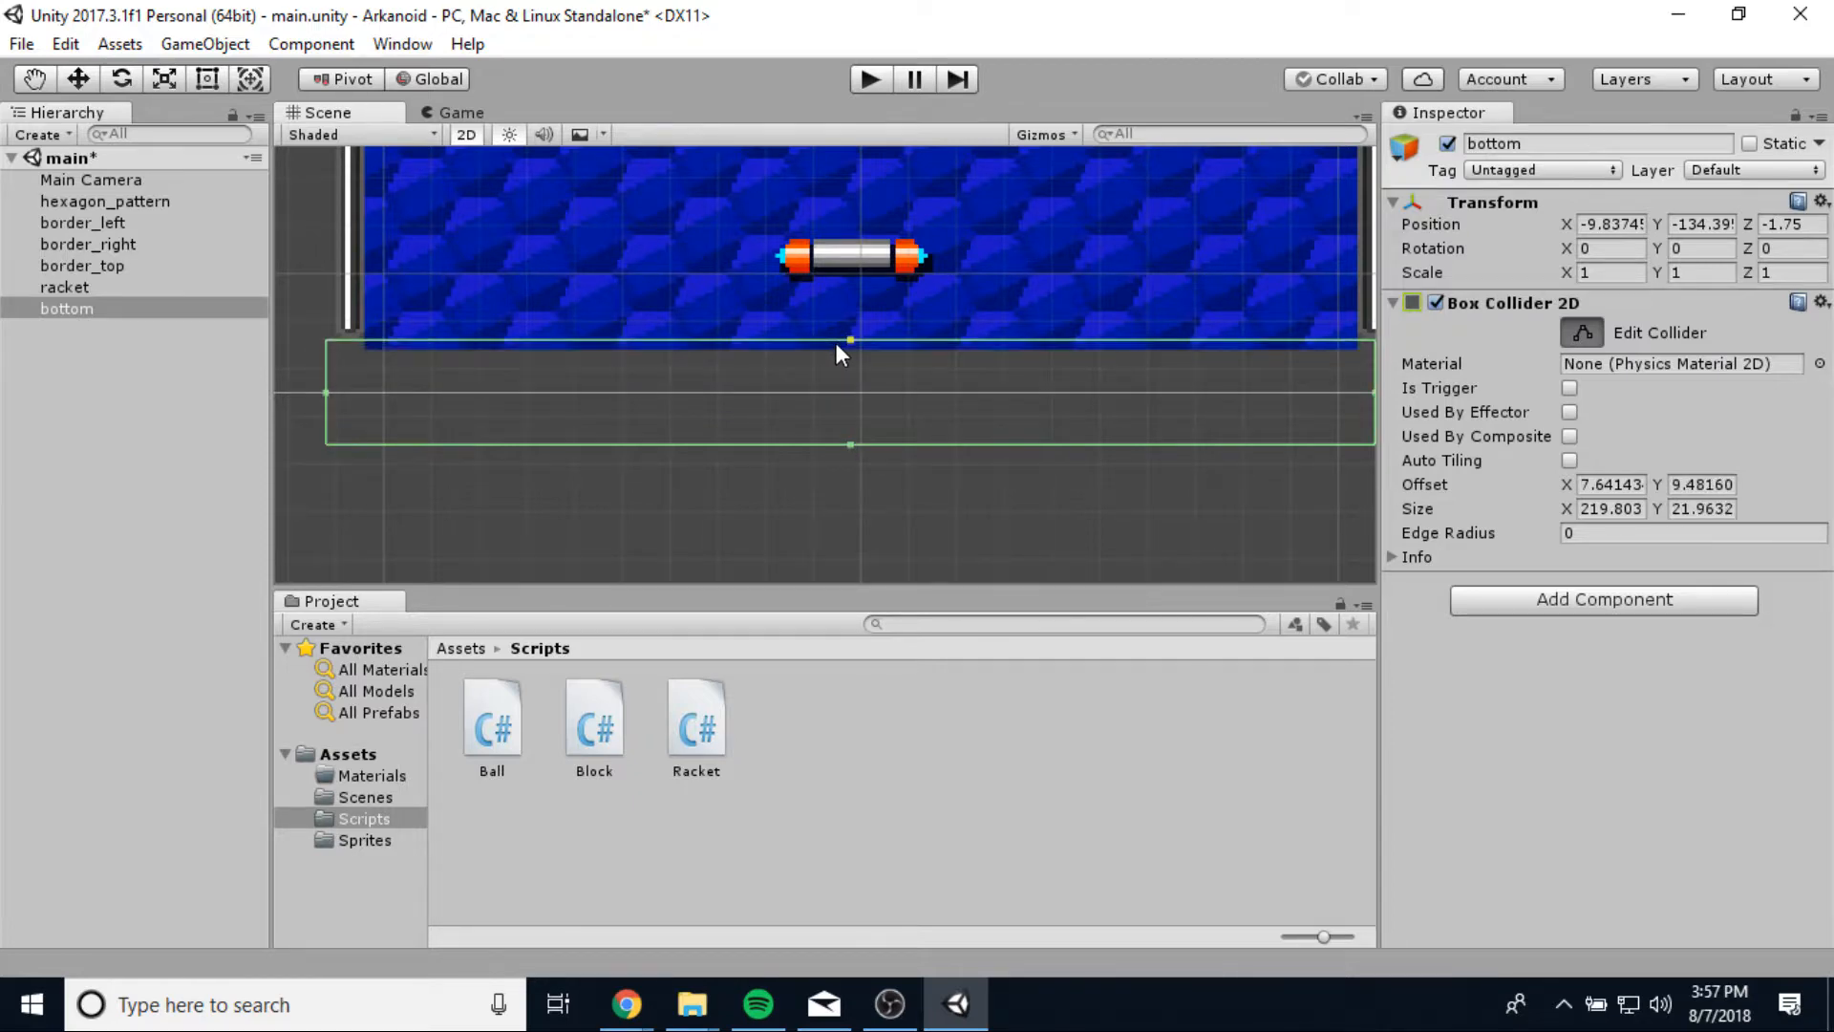
Examine how the bottom collider fits the side borders and background, and deselect the bottom object.
{"action": "mouse_move", "coordinate": [1156, 573]}
{"action": "middle_mouse_down"}
{"action": "mouse_move", "coordinate": [1150, 557]}
{"action": "mouse_move", "coordinate": [1028, 561]}
{"action": "mouse_move", "coordinate": [1165, 571]}
{"action": "mouse_move", "coordinate": [1155, 586]}
{"action": "middle_mouse_up"}
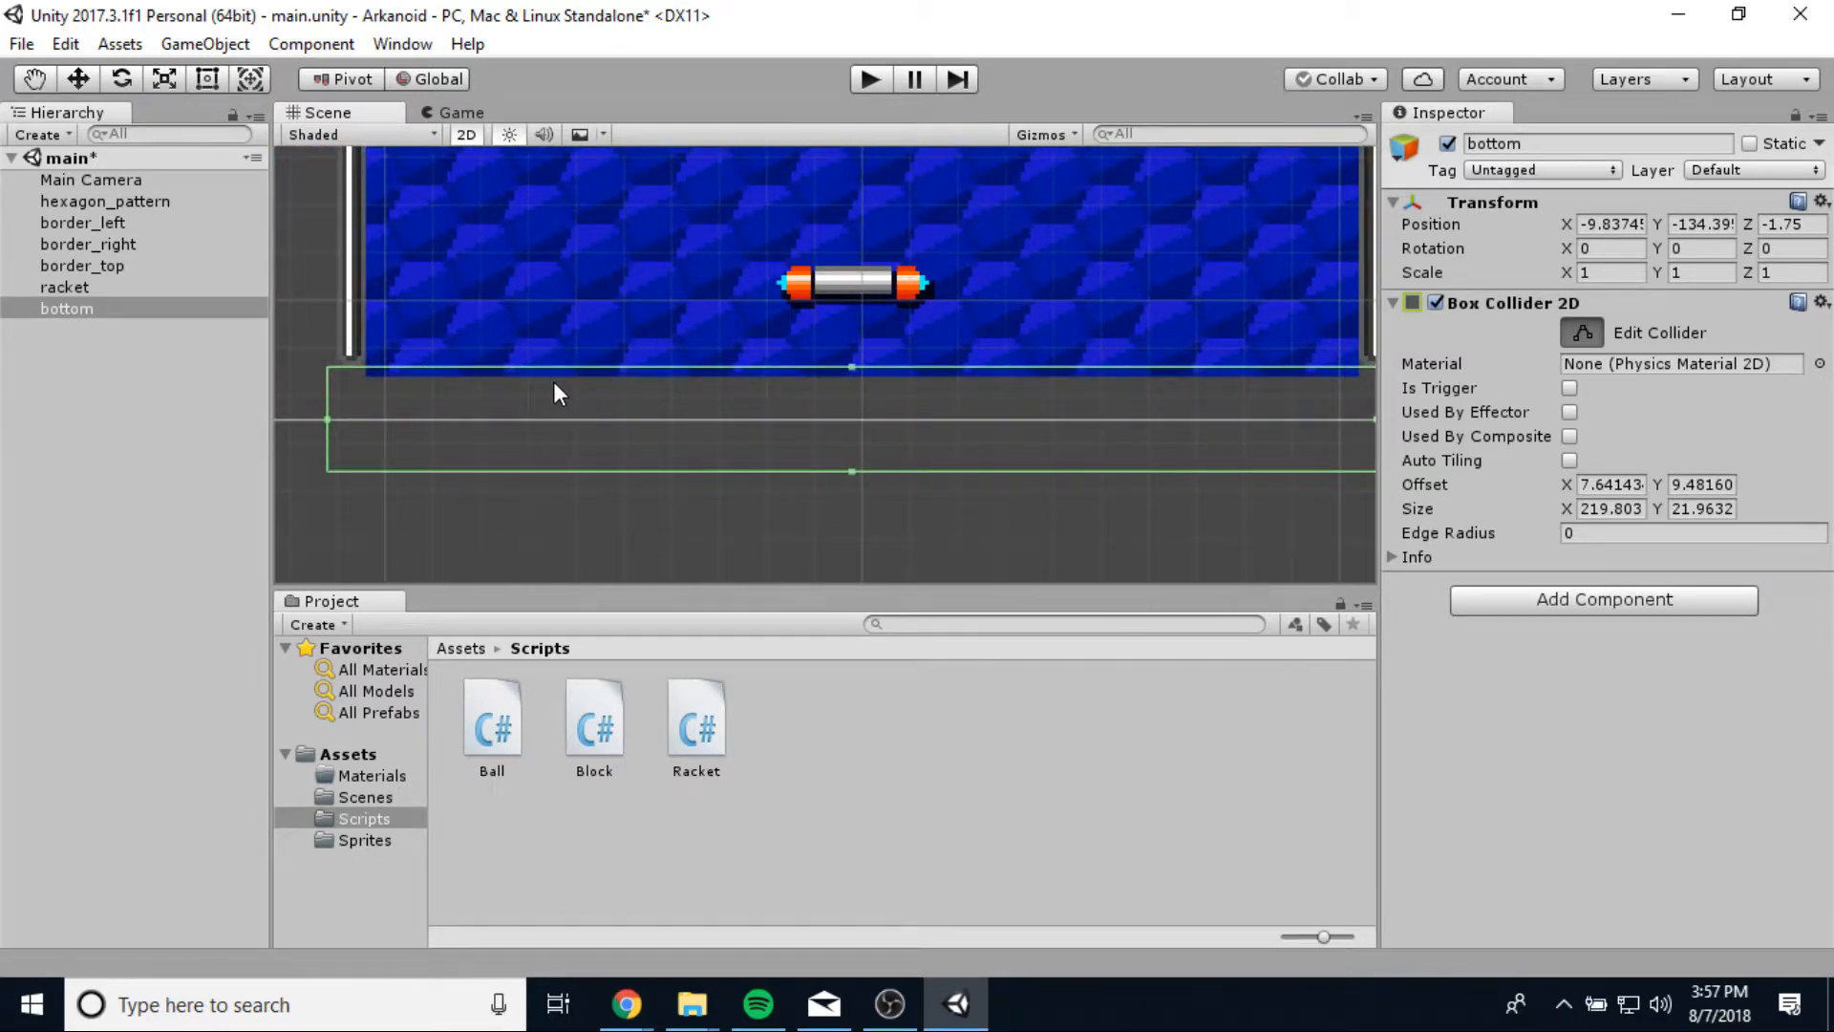
{"action": "scroll", "coordinate": [559, 394], "scroll_direction": "down", "scroll_amount": 3}
{"action": "middle_click_drag", "start_coordinate": [704, 319], "coordinate": [615, 475]}
{"action": "scroll", "coordinate": [647, 450], "scroll_direction": "down", "scroll_amount": 2}
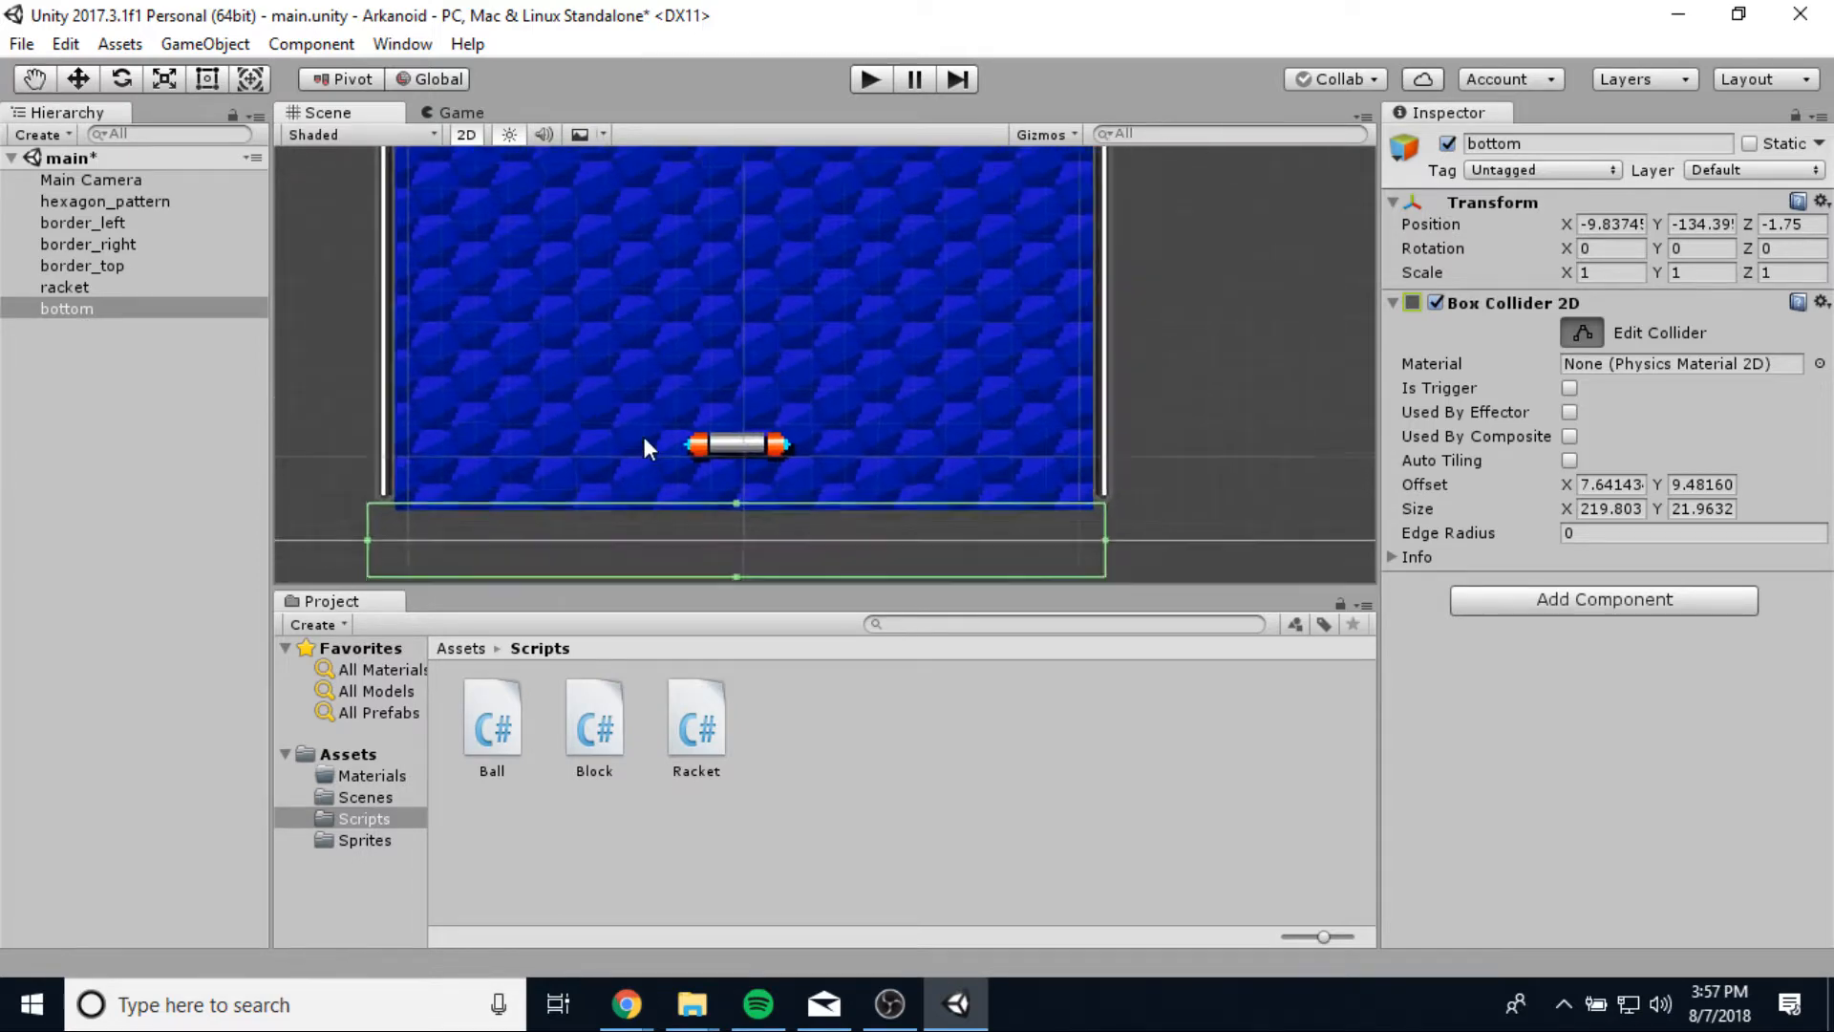
{"action": "scroll", "coordinate": [648, 449], "scroll_direction": "down", "scroll_amount": 4}
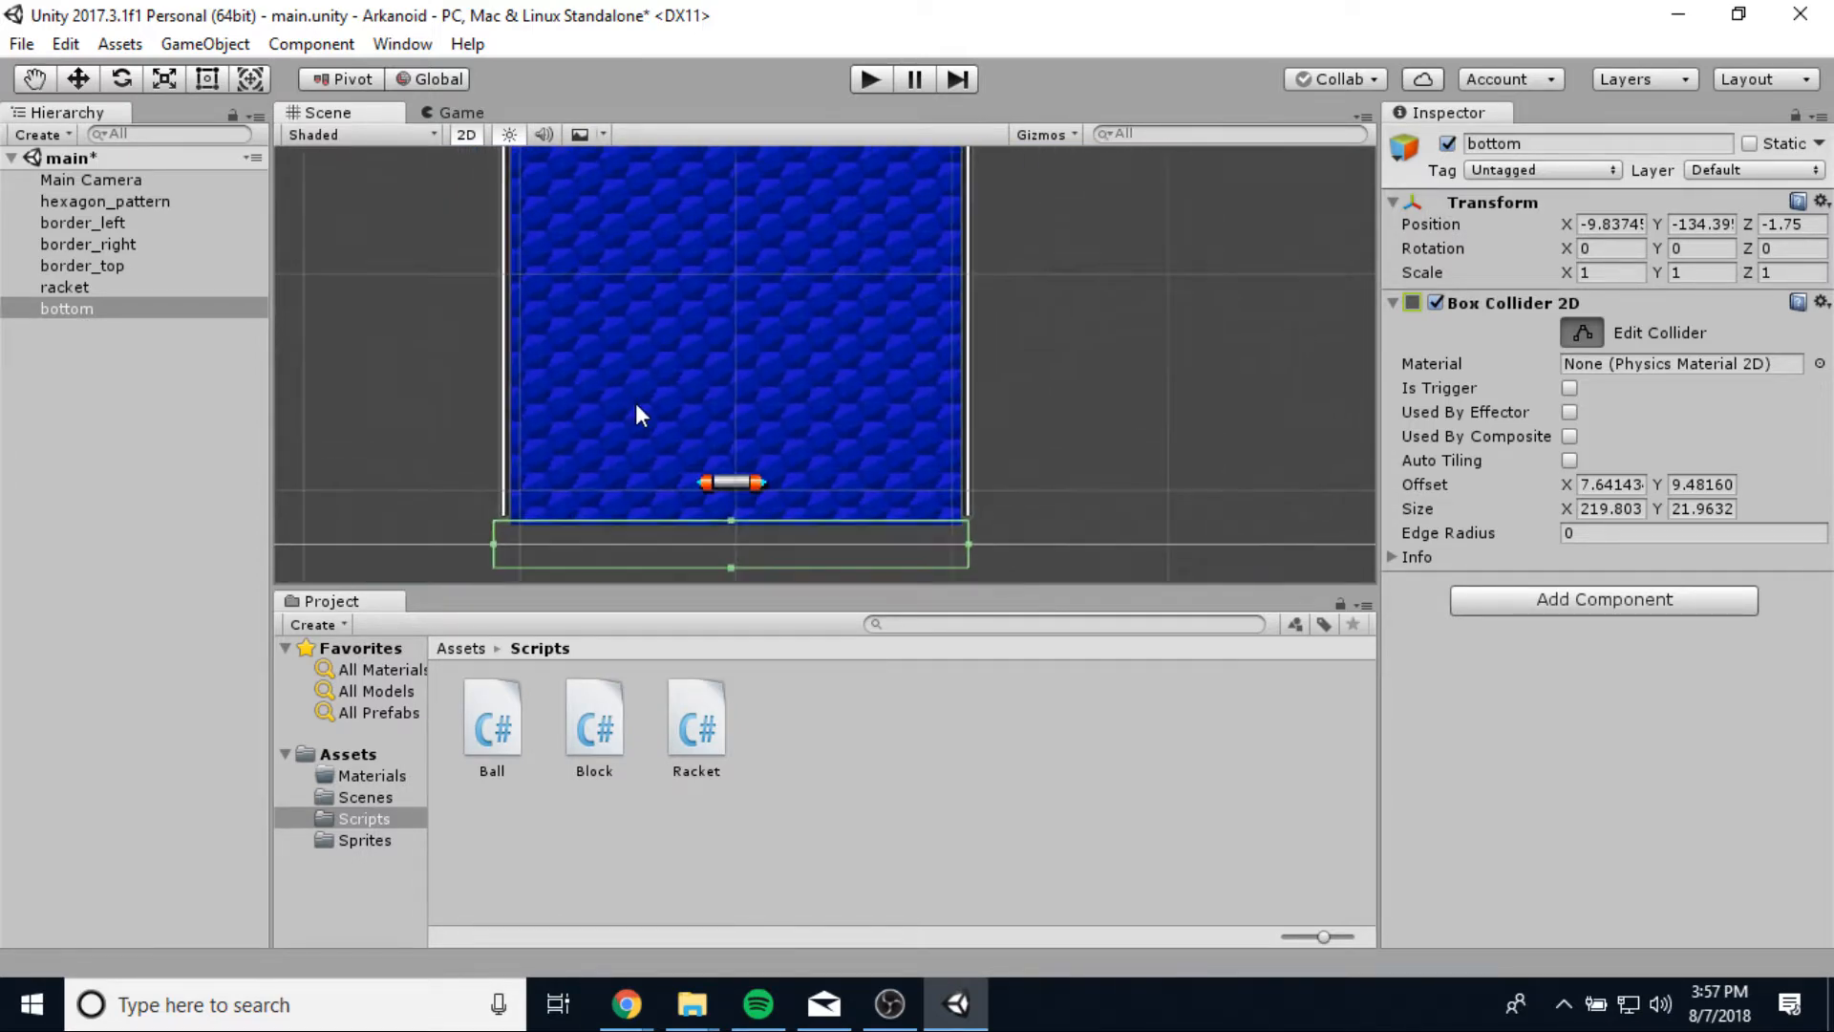
{"action": "scroll", "coordinate": [638, 413], "scroll_direction": "down", "scroll_amount": 1}
{"action": "middle_click_drag", "start_coordinate": [643, 414], "coordinate": [655, 454]}
{"action": "left_click", "coordinate": [1114, 459]}
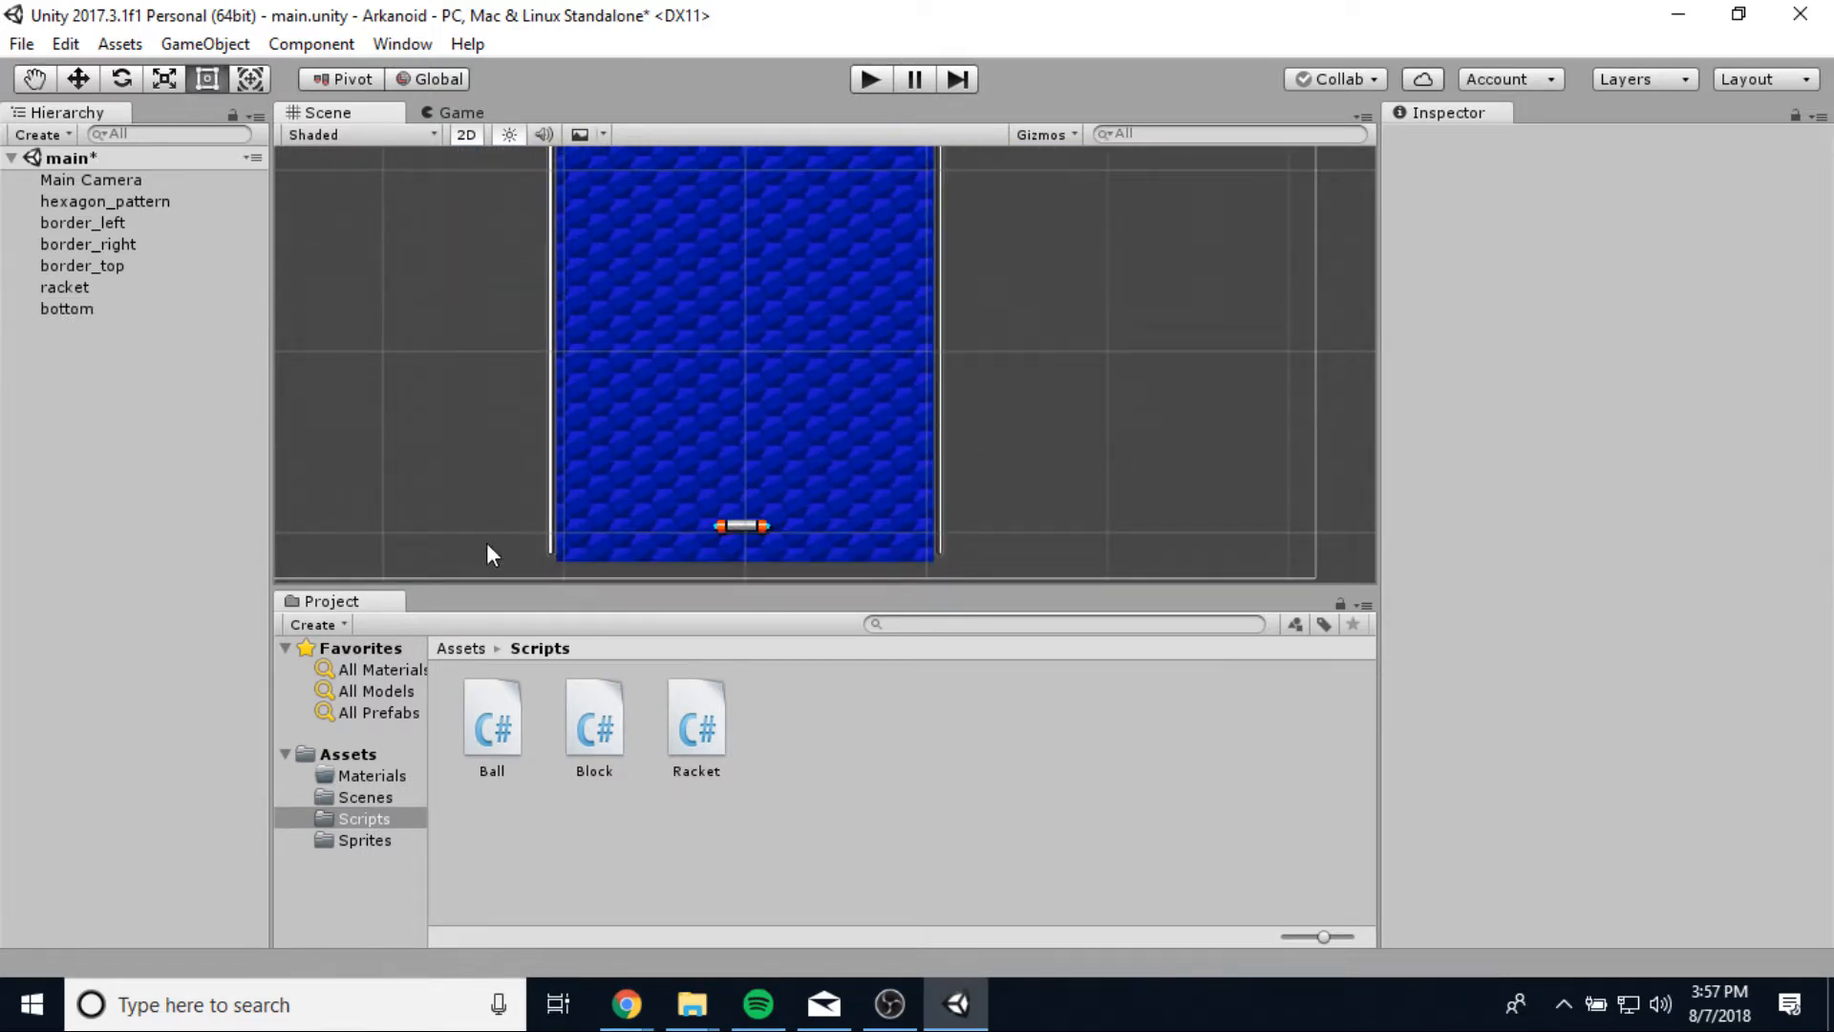
{"action": "scroll", "coordinate": [382, 387], "scroll_direction": "down", "scroll_amount": 3}
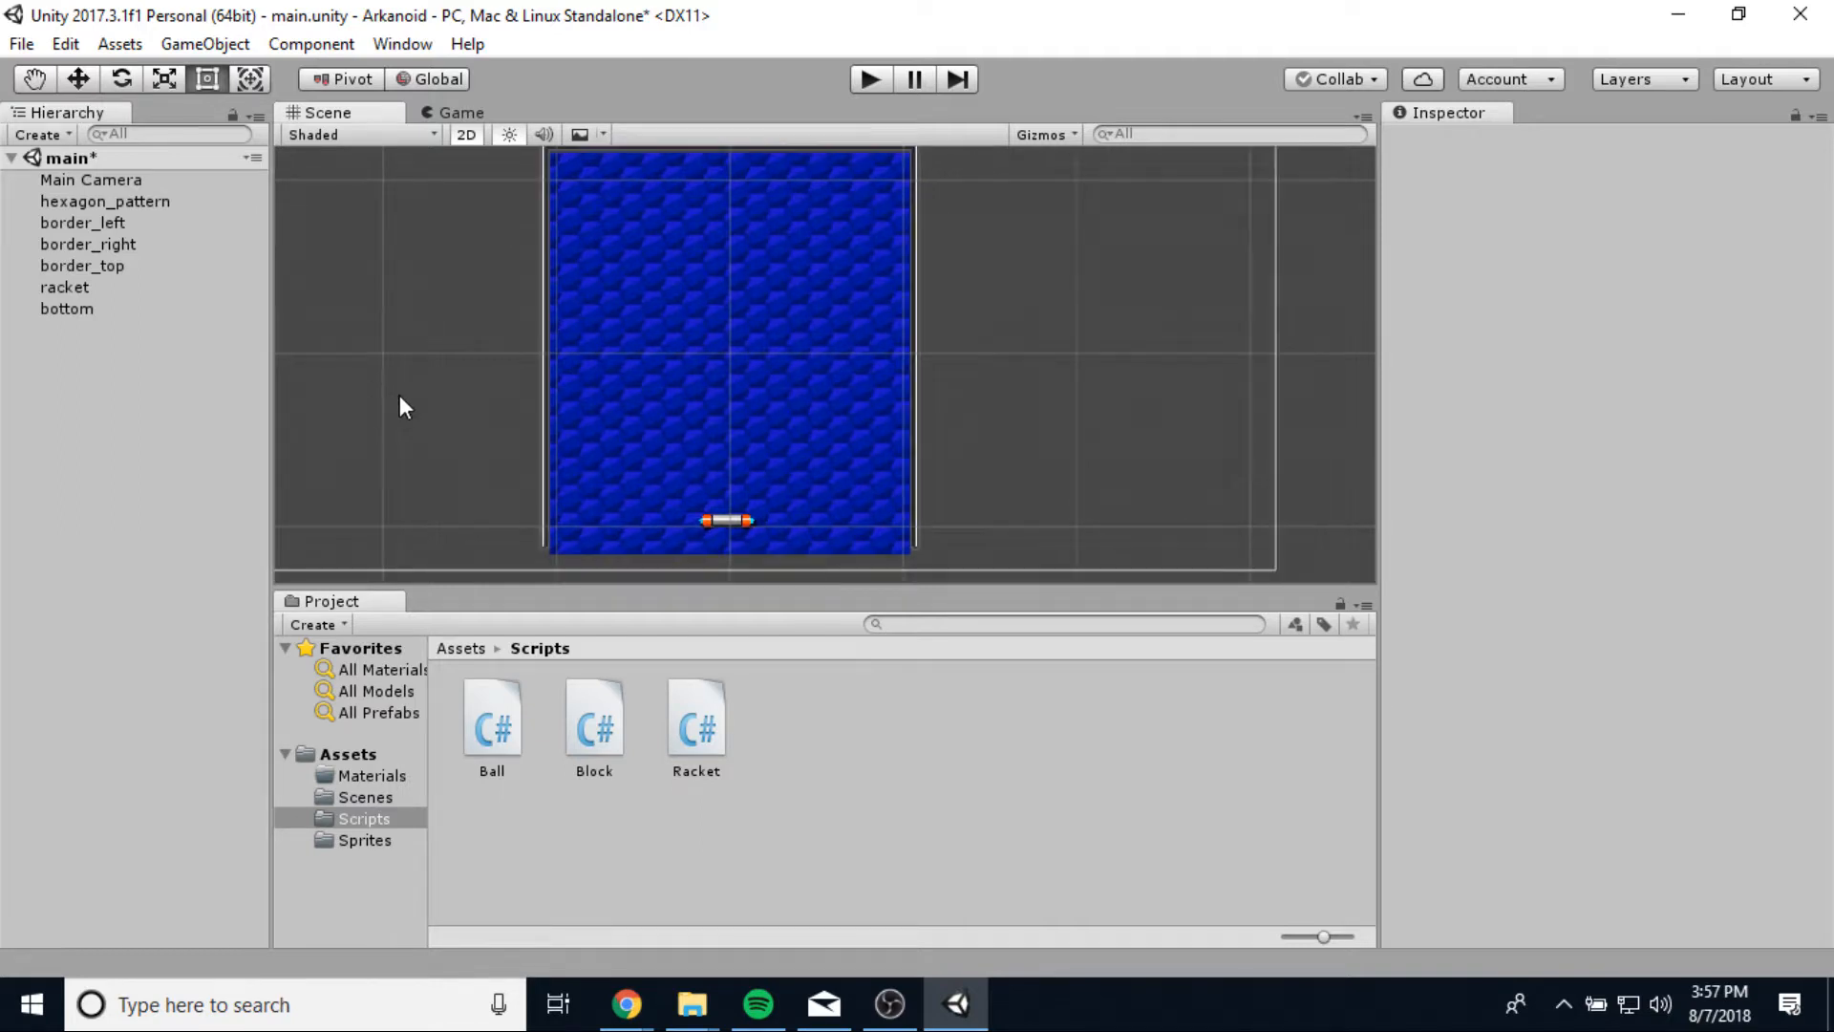
Set the ball sprite's Pixels Per Unit to 1 and its Filter Mode to Point (no filter), and apply the import settings.
{"action": "left_click", "coordinate": [349, 798]}
{"action": "left_click", "coordinate": [348, 776]}
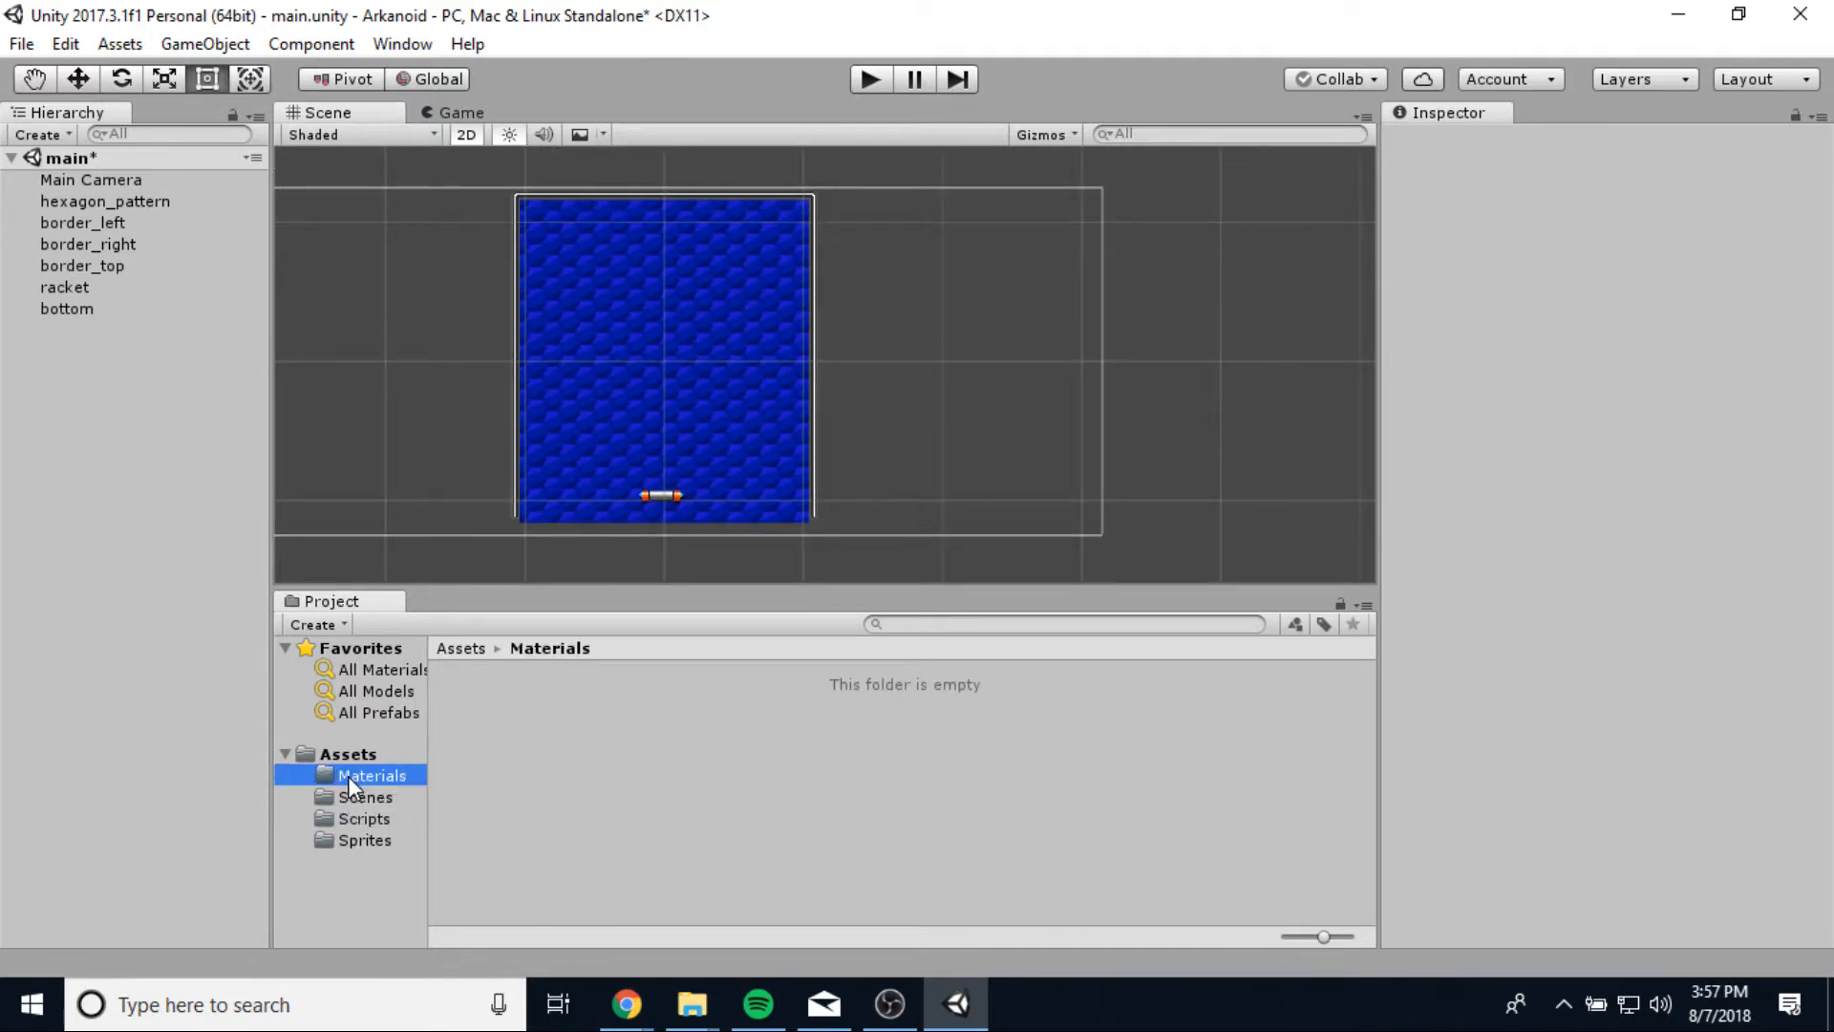
{"action": "left_click", "coordinate": [365, 840]}
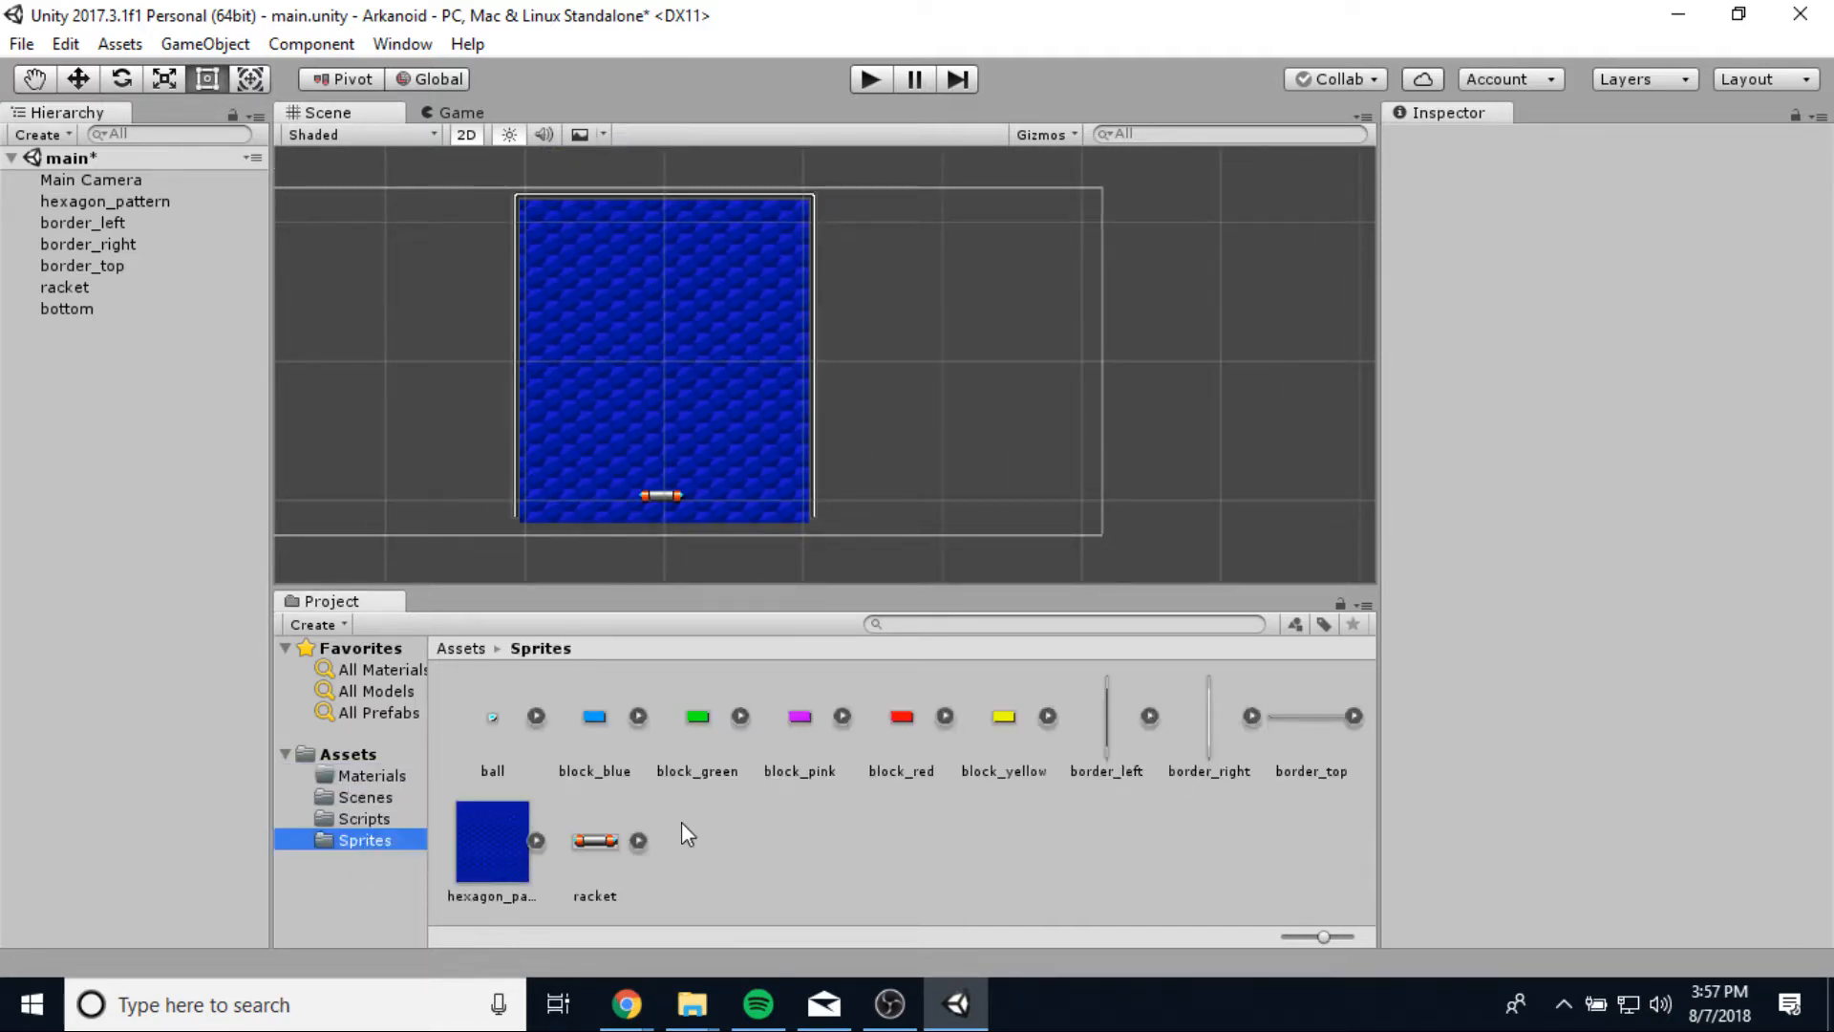
{"action": "left_click", "coordinate": [489, 722]}
{"action": "left_click", "coordinate": [1636, 318]}
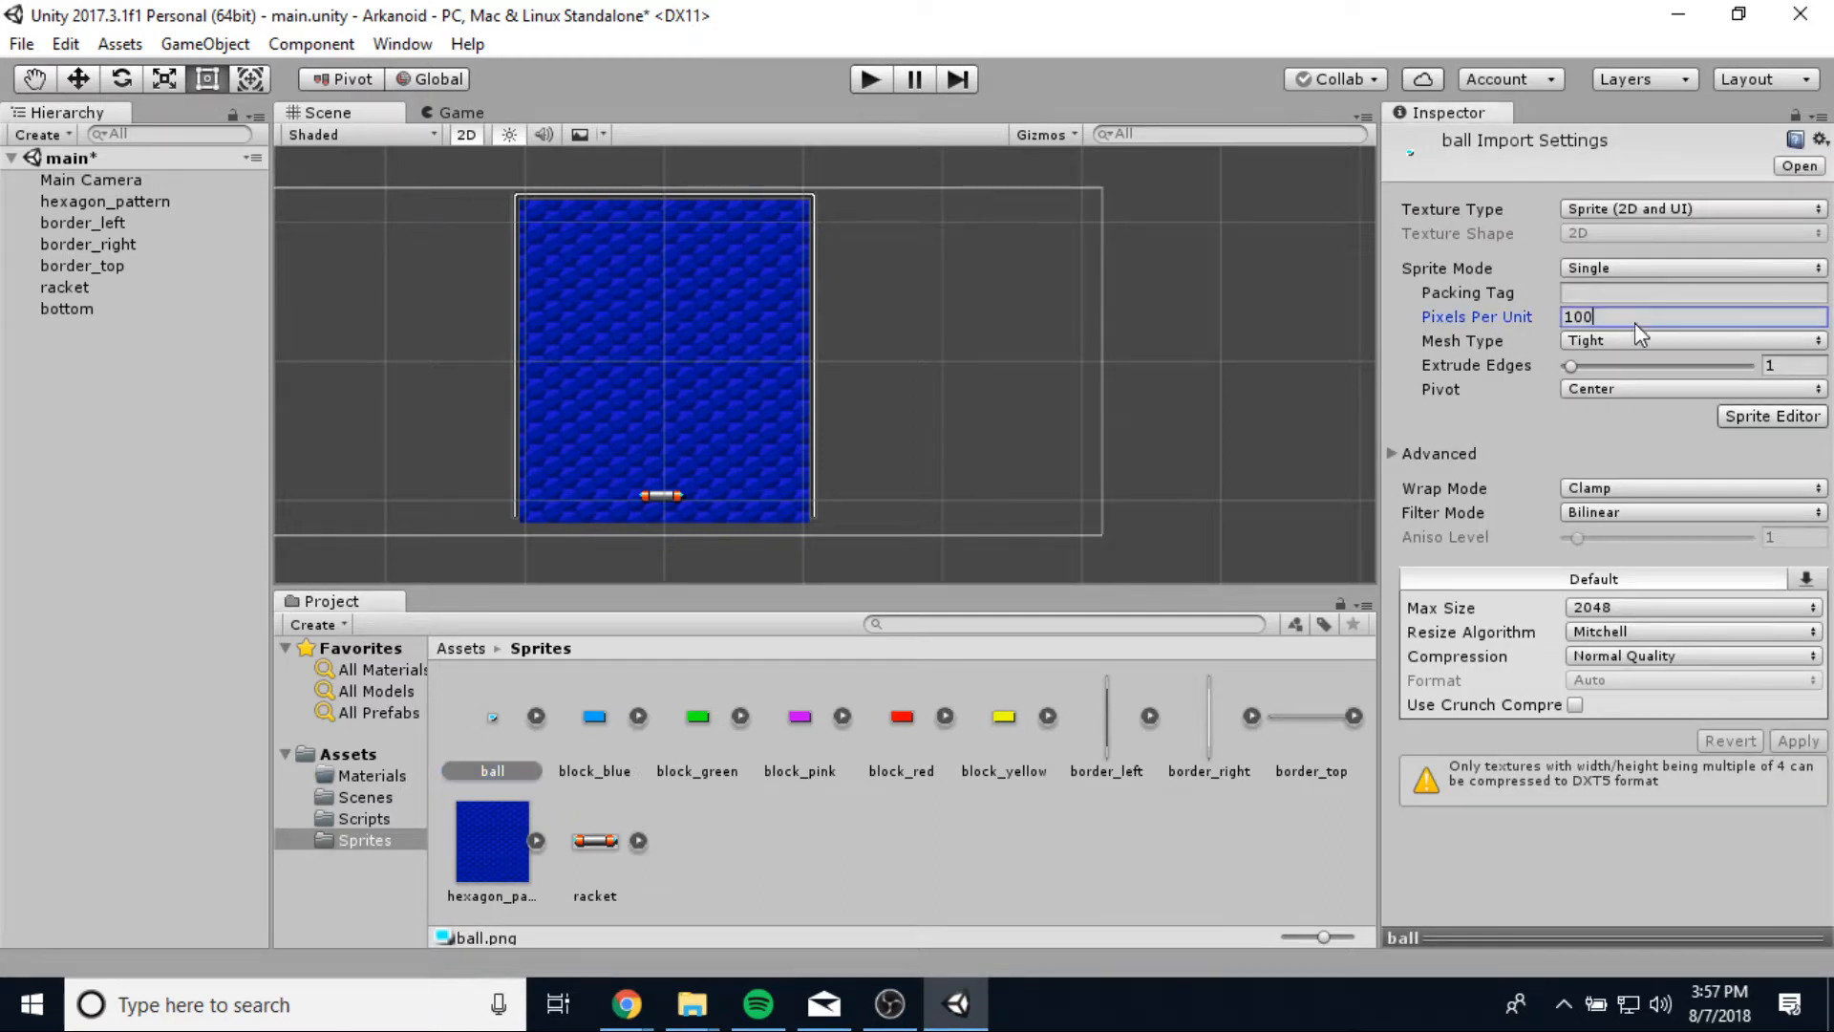
{"action": "type", "text": "1"}
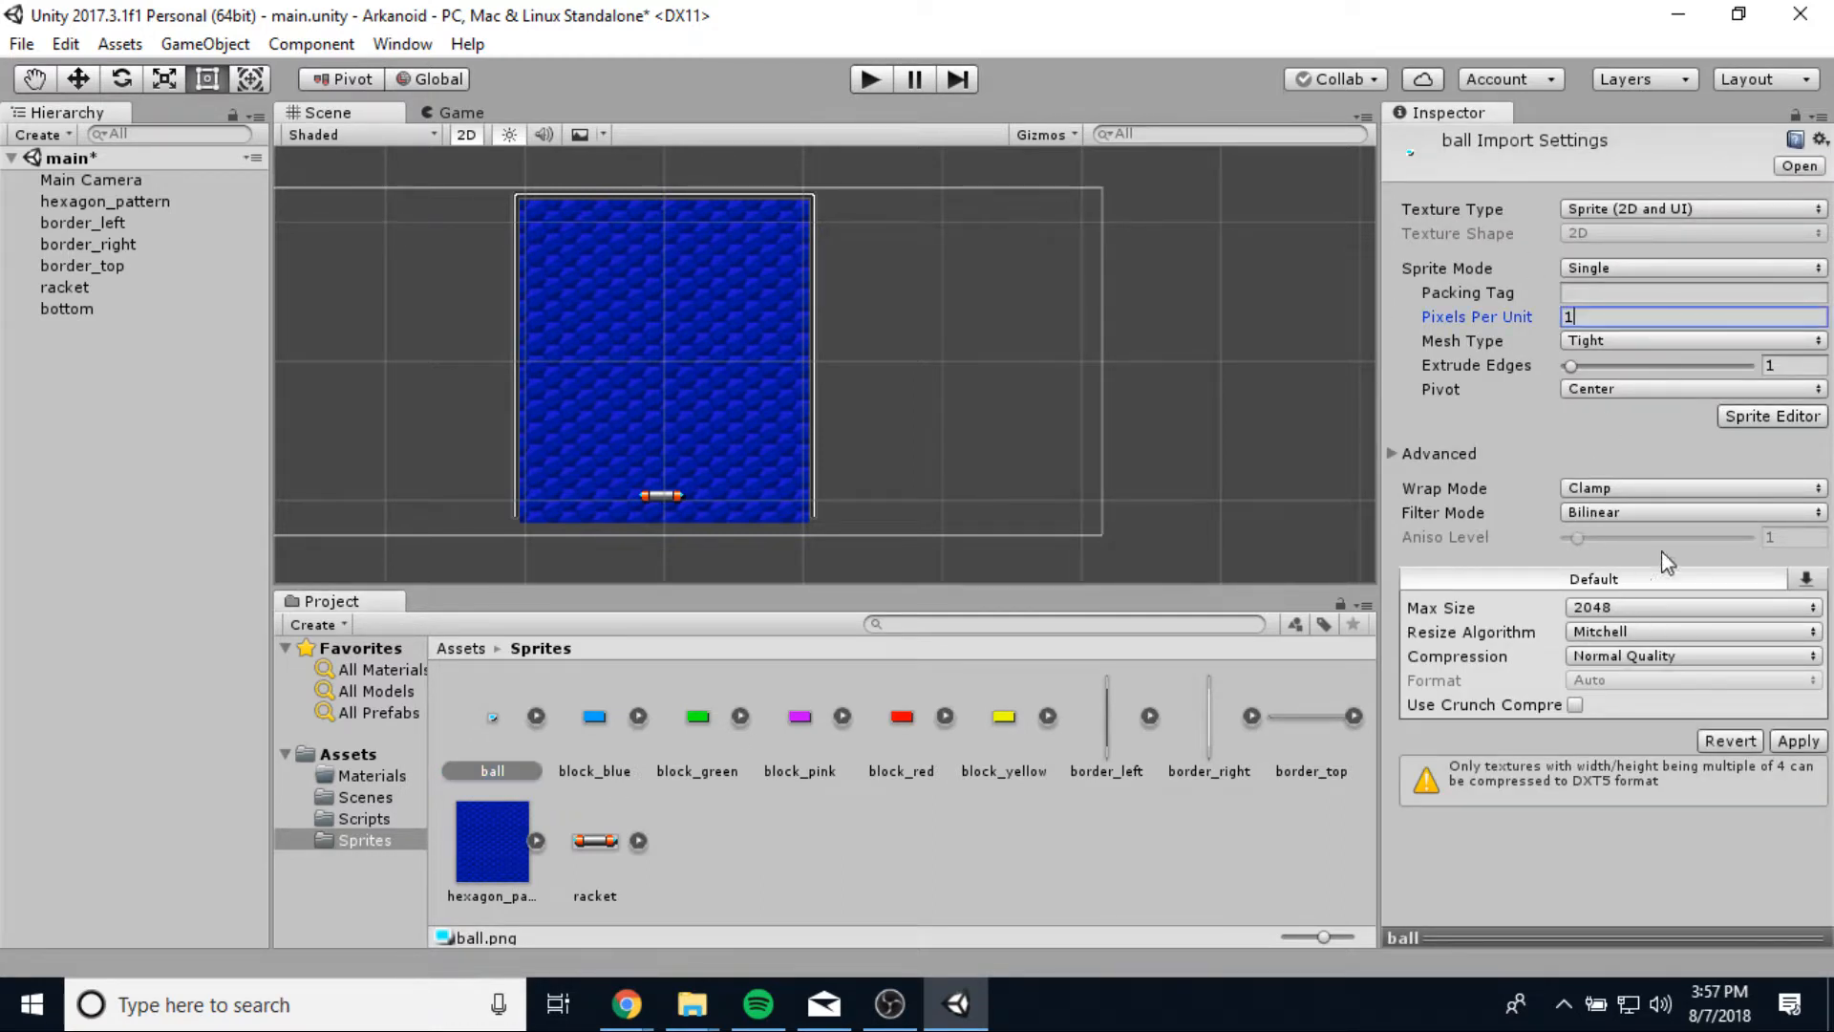
{"action": "left_click", "coordinate": [1637, 512]}
{"action": "left_click", "coordinate": [1624, 538]}
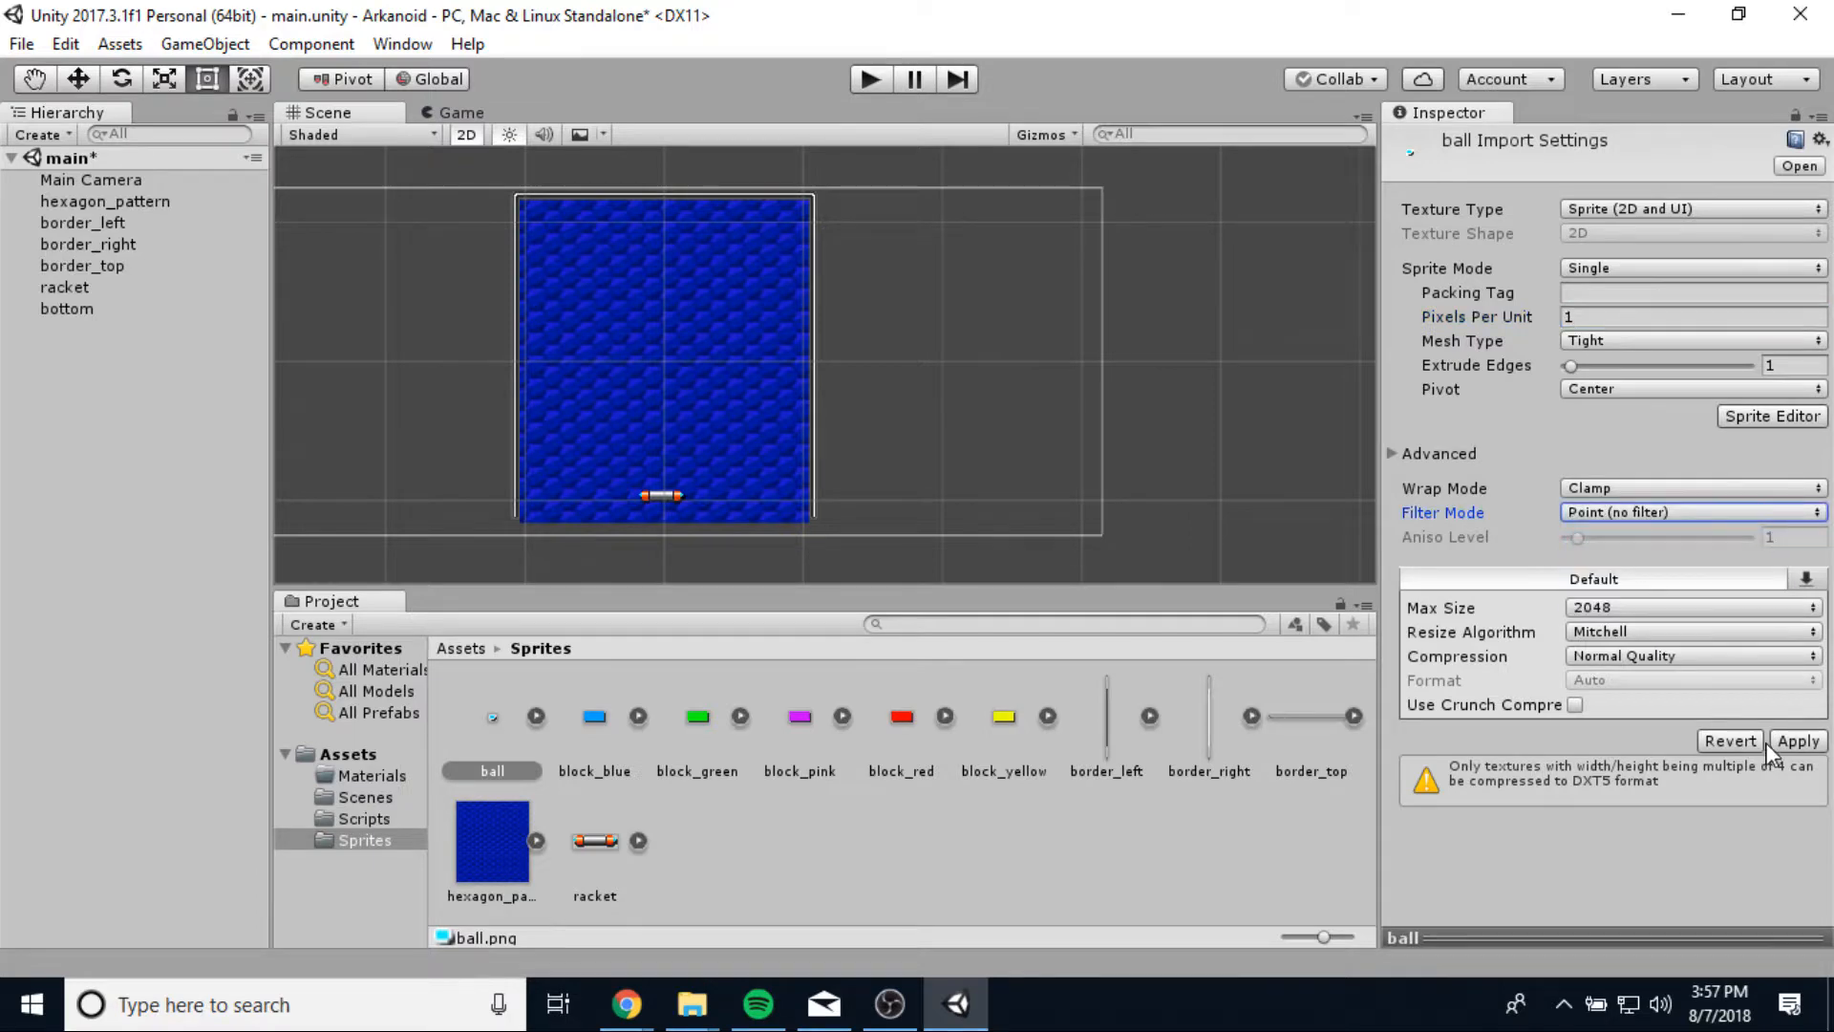
{"action": "left_click", "coordinate": [1800, 741]}
Place the ball sprite in the scene just above the racket, at about X -0.46, Y -75.57.
{"action": "left_click_drag", "start_coordinate": [497, 726], "coordinate": [664, 469]}
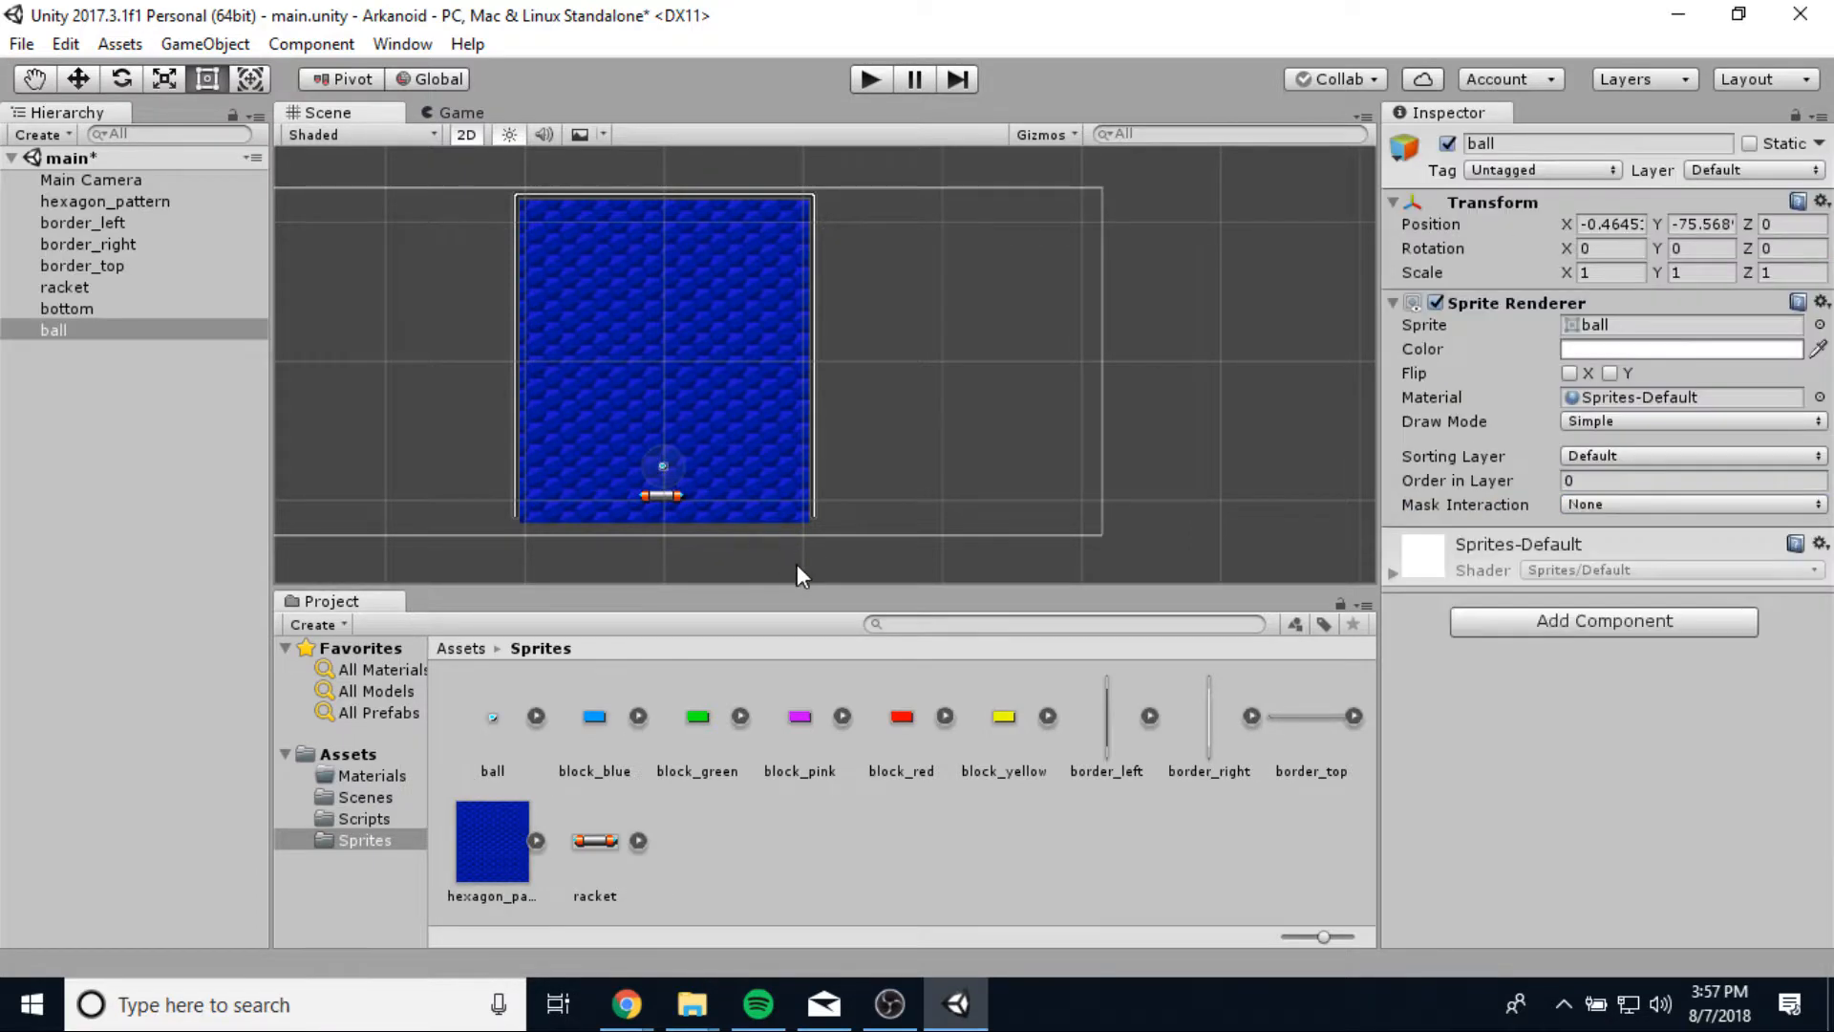
{"action": "scroll", "coordinate": [781, 539], "scroll_direction": "up", "scroll_amount": 5}
{"action": "scroll", "coordinate": [718, 553], "scroll_direction": "up", "scroll_amount": 2}
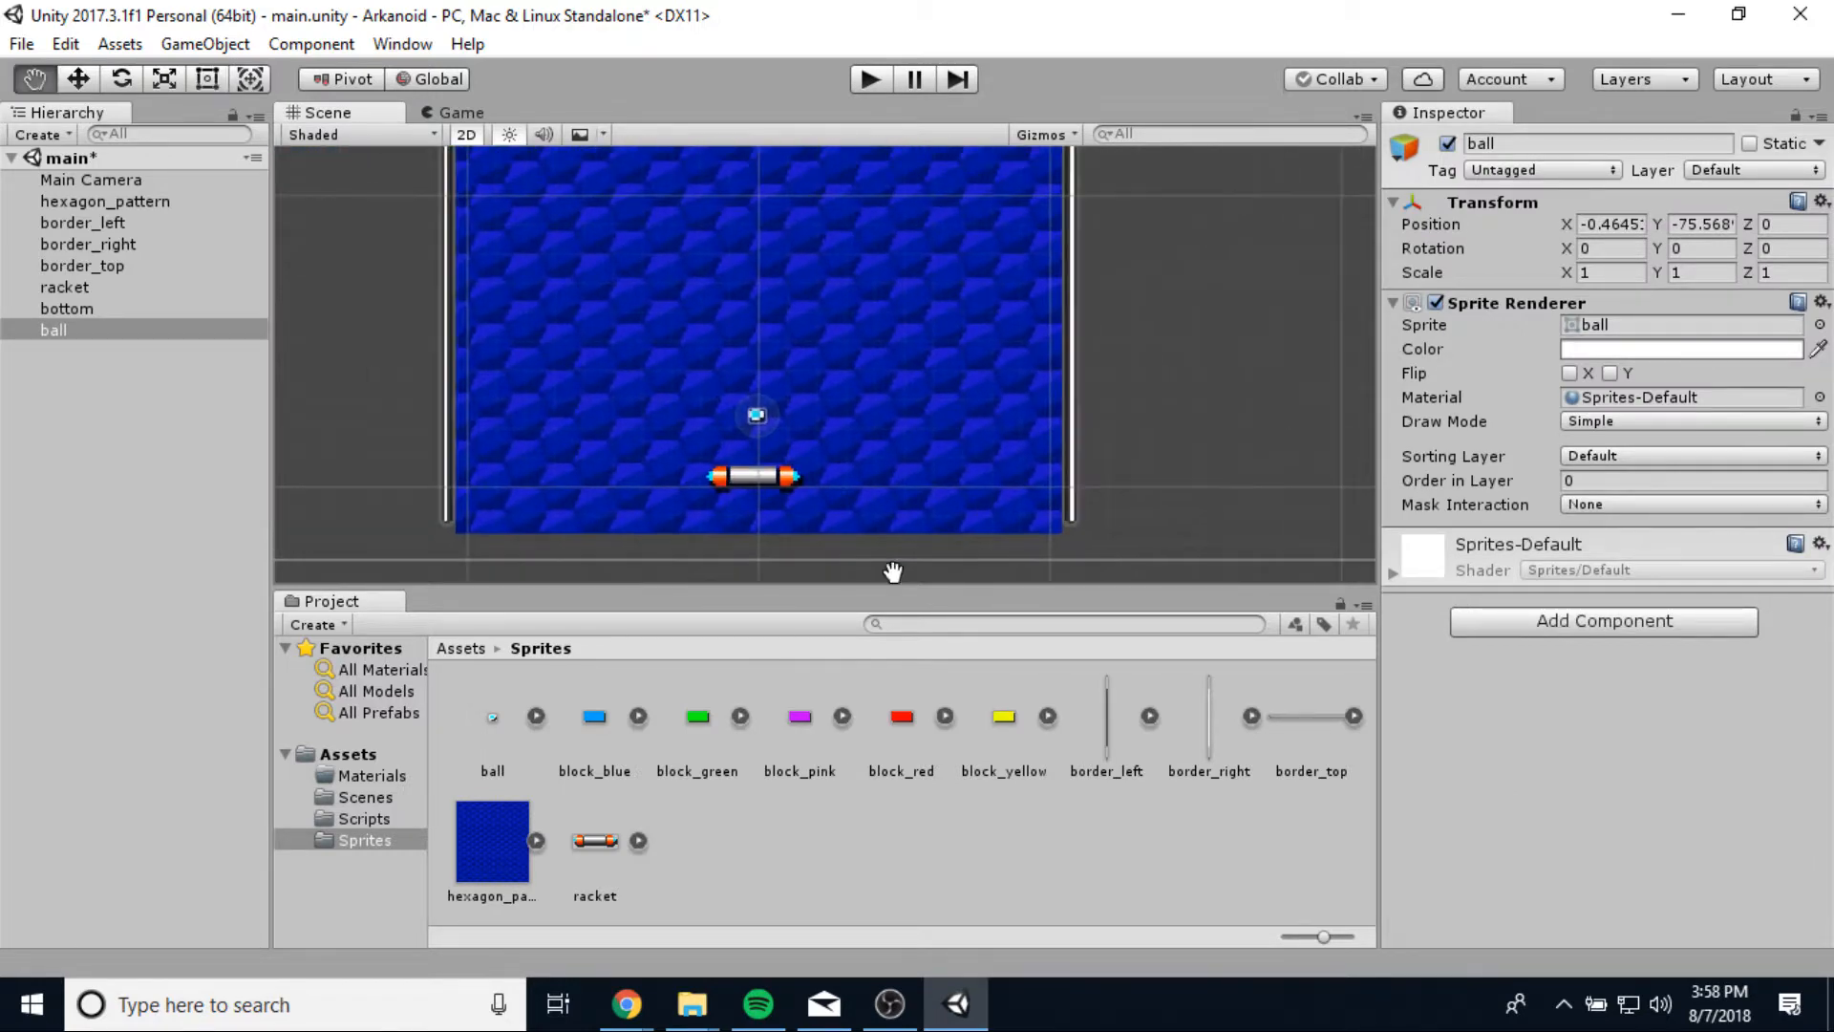
{"action": "scroll", "coordinate": [836, 442], "scroll_direction": "up", "scroll_amount": 3}
{"action": "middle_click_drag", "start_coordinate": [686, 395], "coordinate": [816, 436]}
Add a Box Collider 2D and a Rigidbody 2D to the ball.
{"action": "left_click", "coordinate": [1579, 623]}
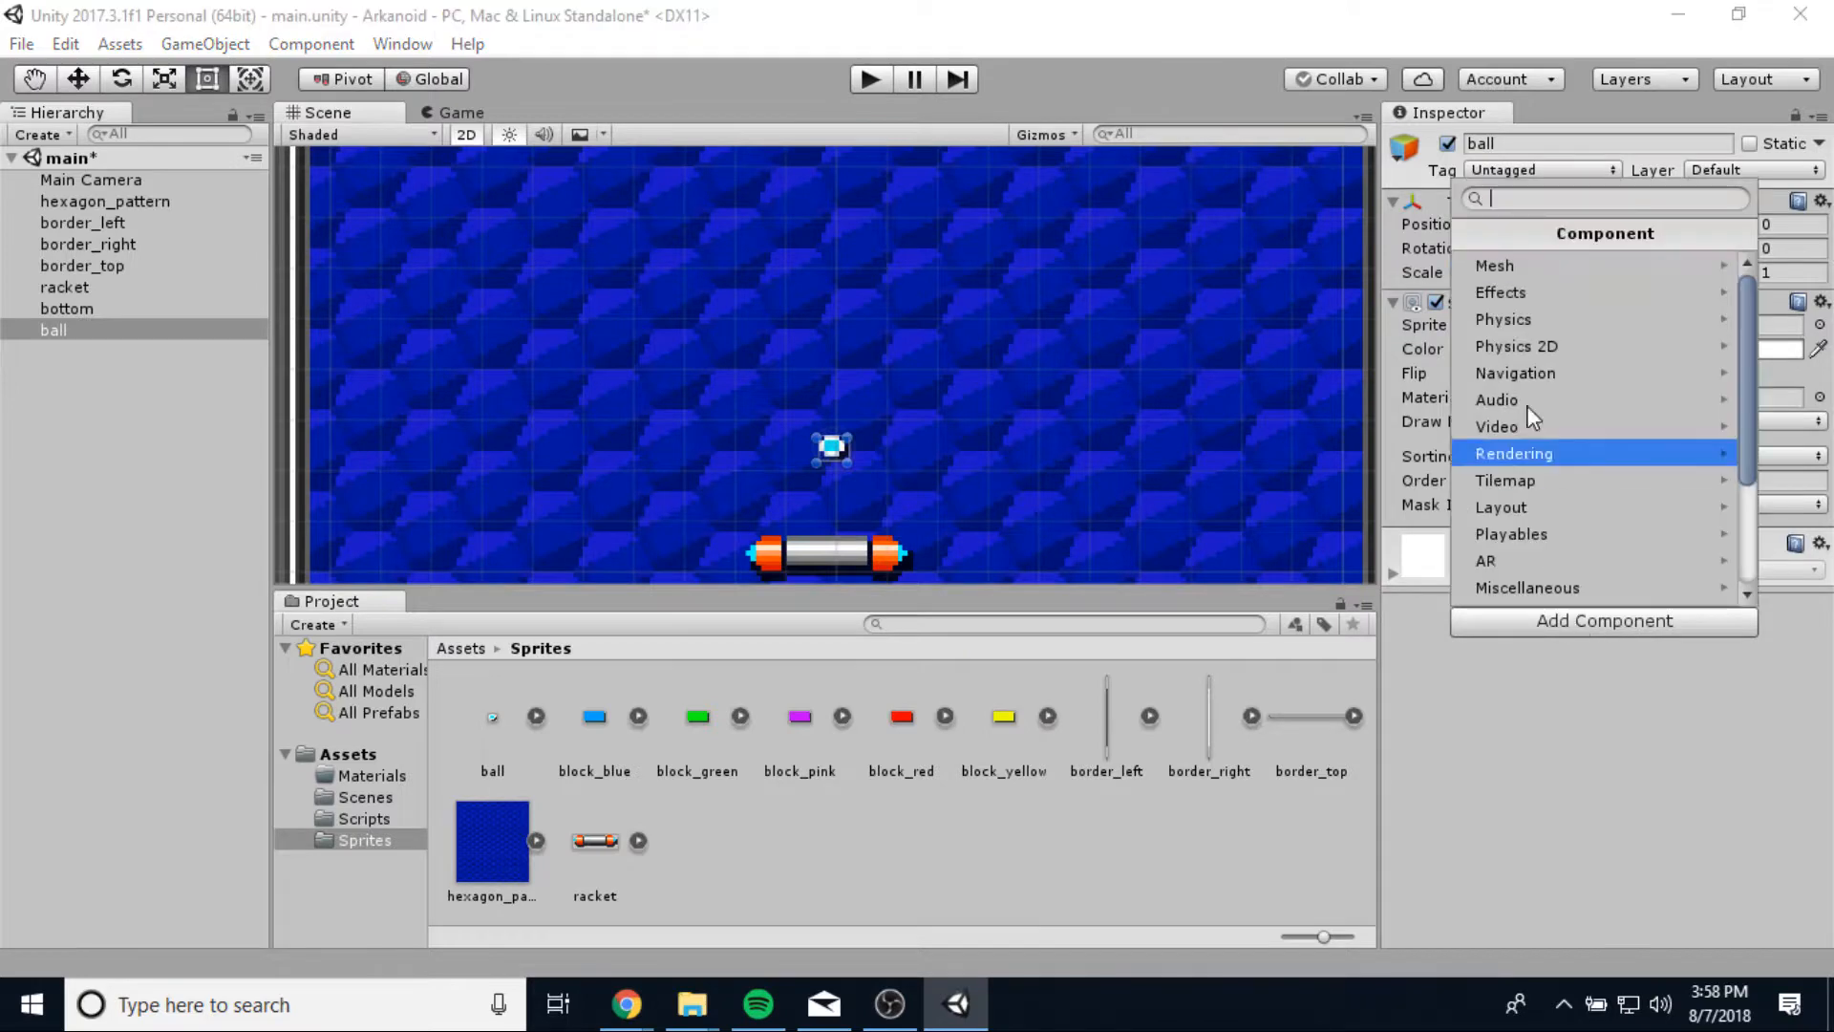
{"action": "left_click", "coordinate": [1548, 344]}
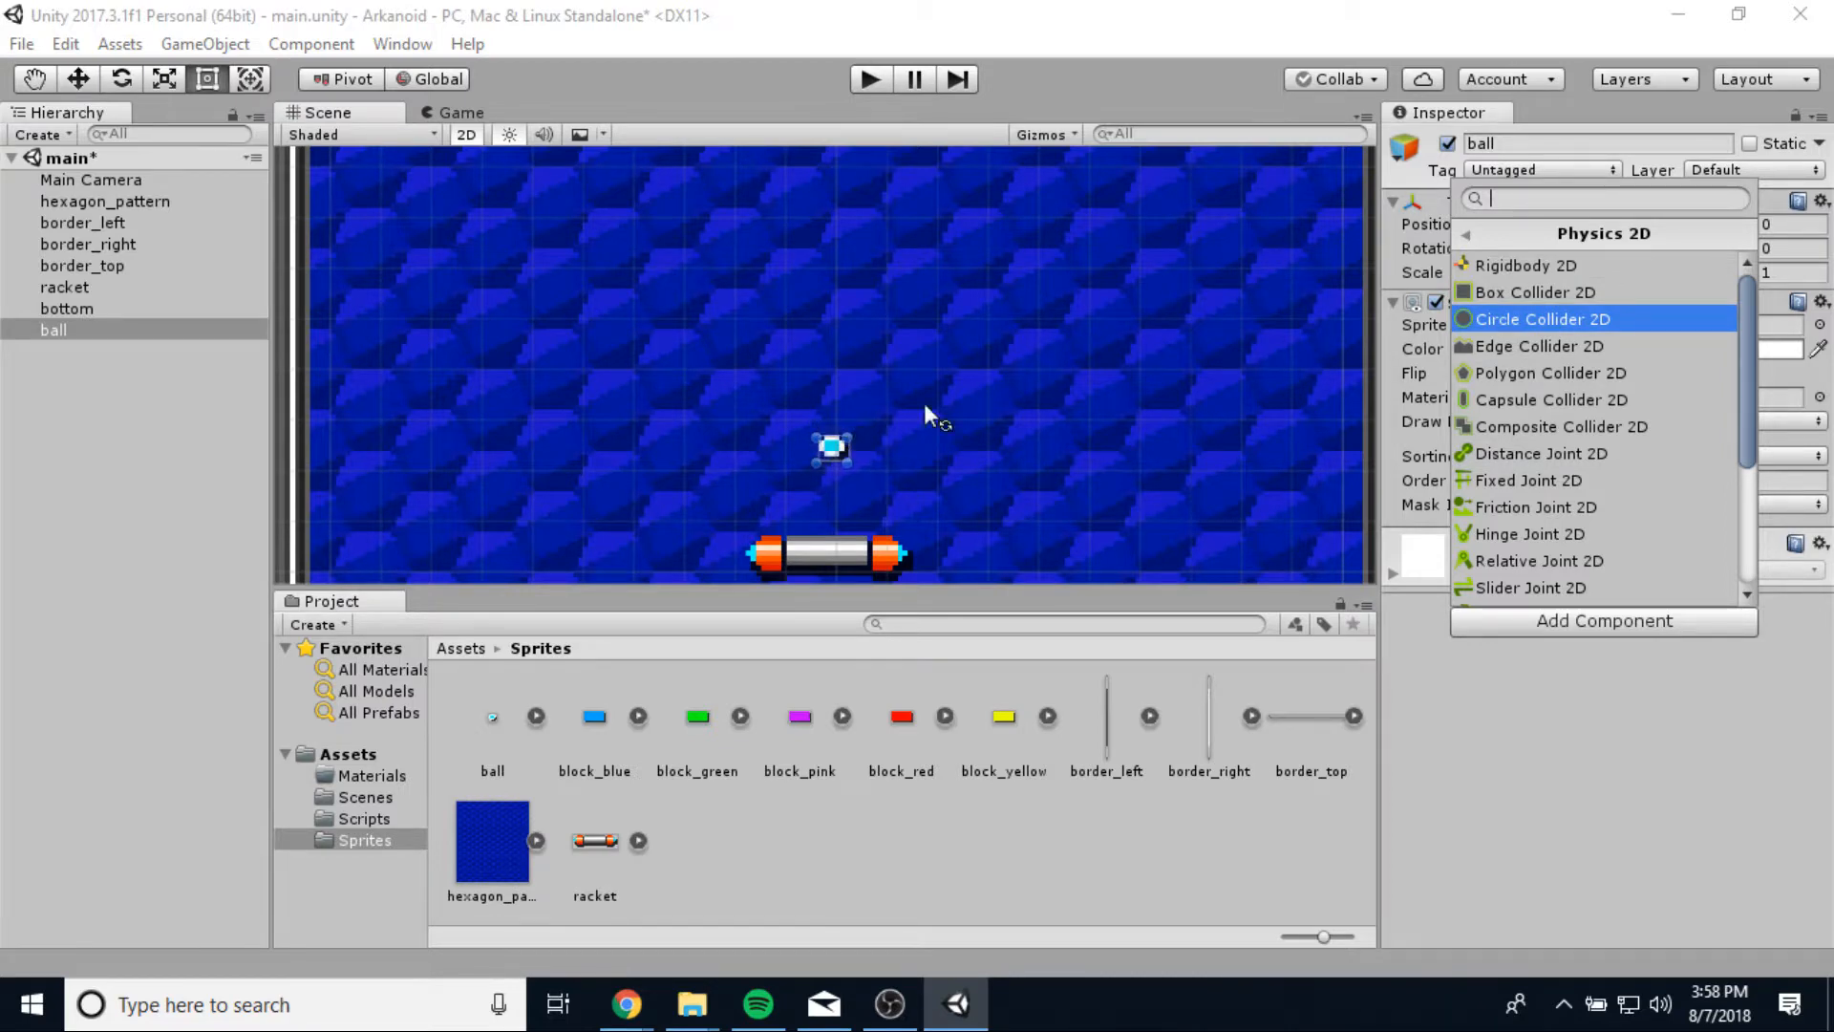
{"action": "left_click", "coordinate": [1515, 292]}
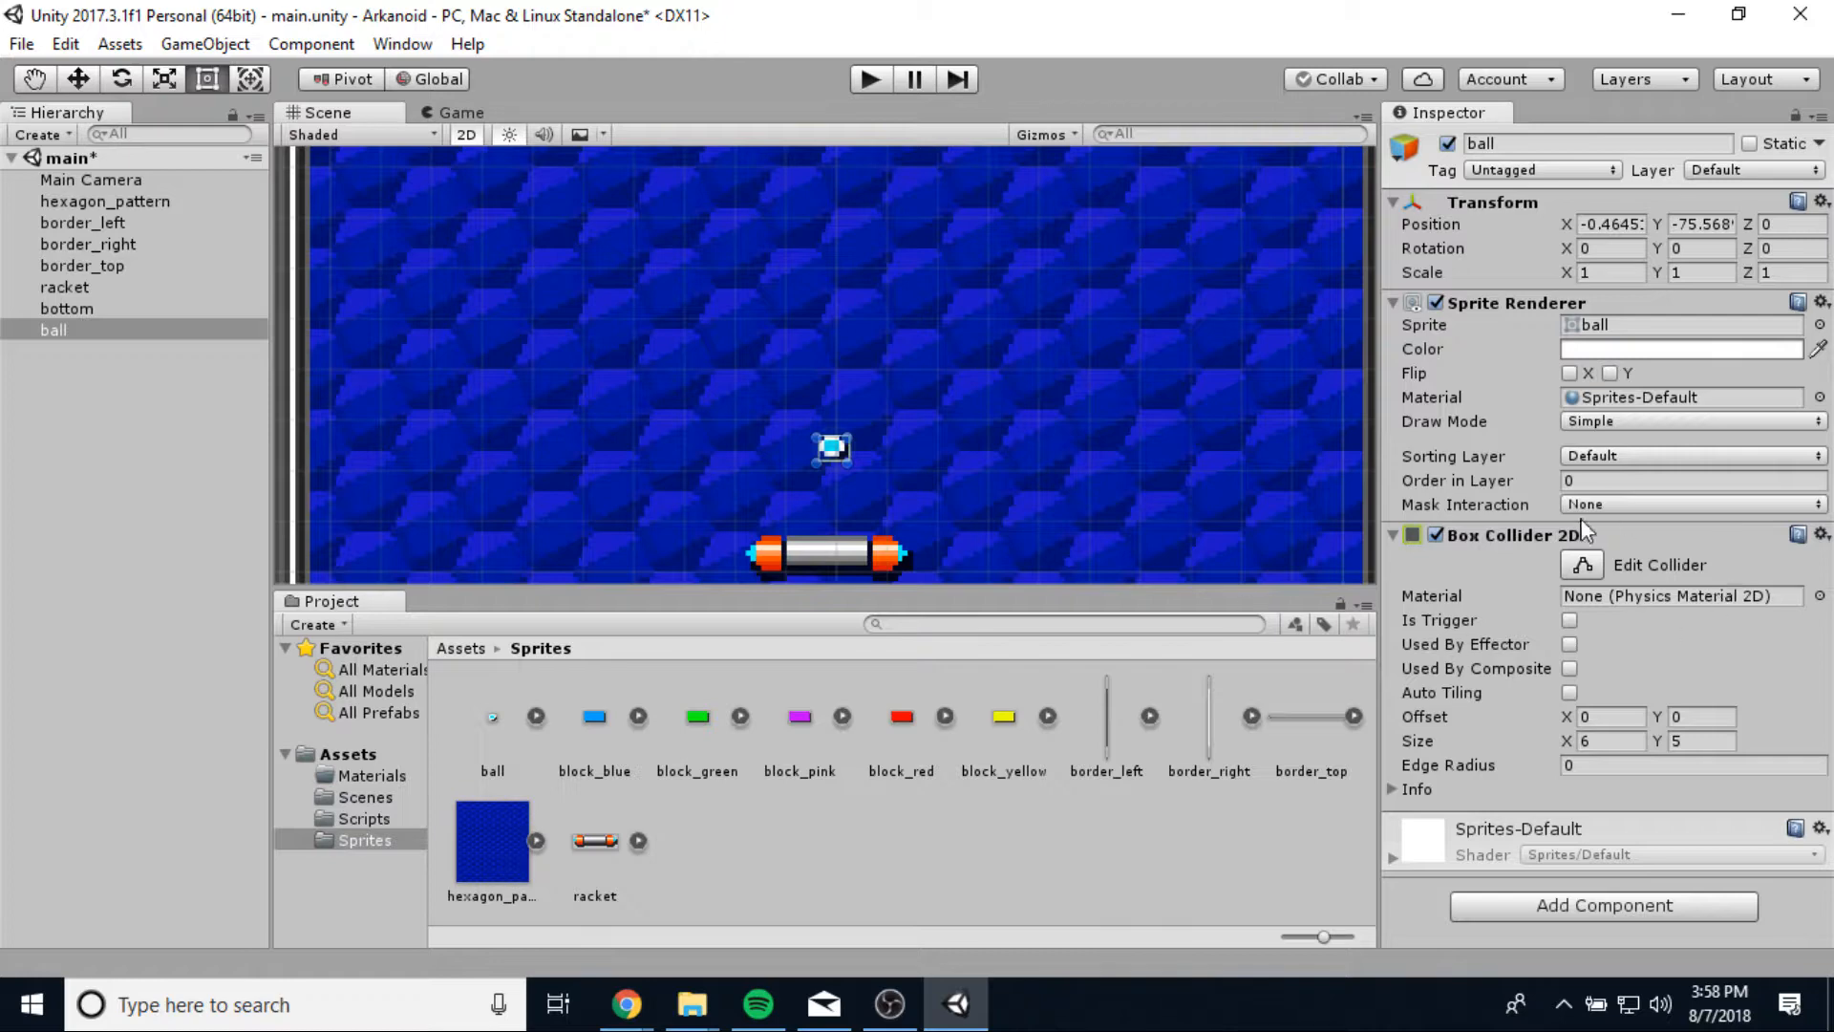
{"action": "left_click", "coordinate": [1565, 908]}
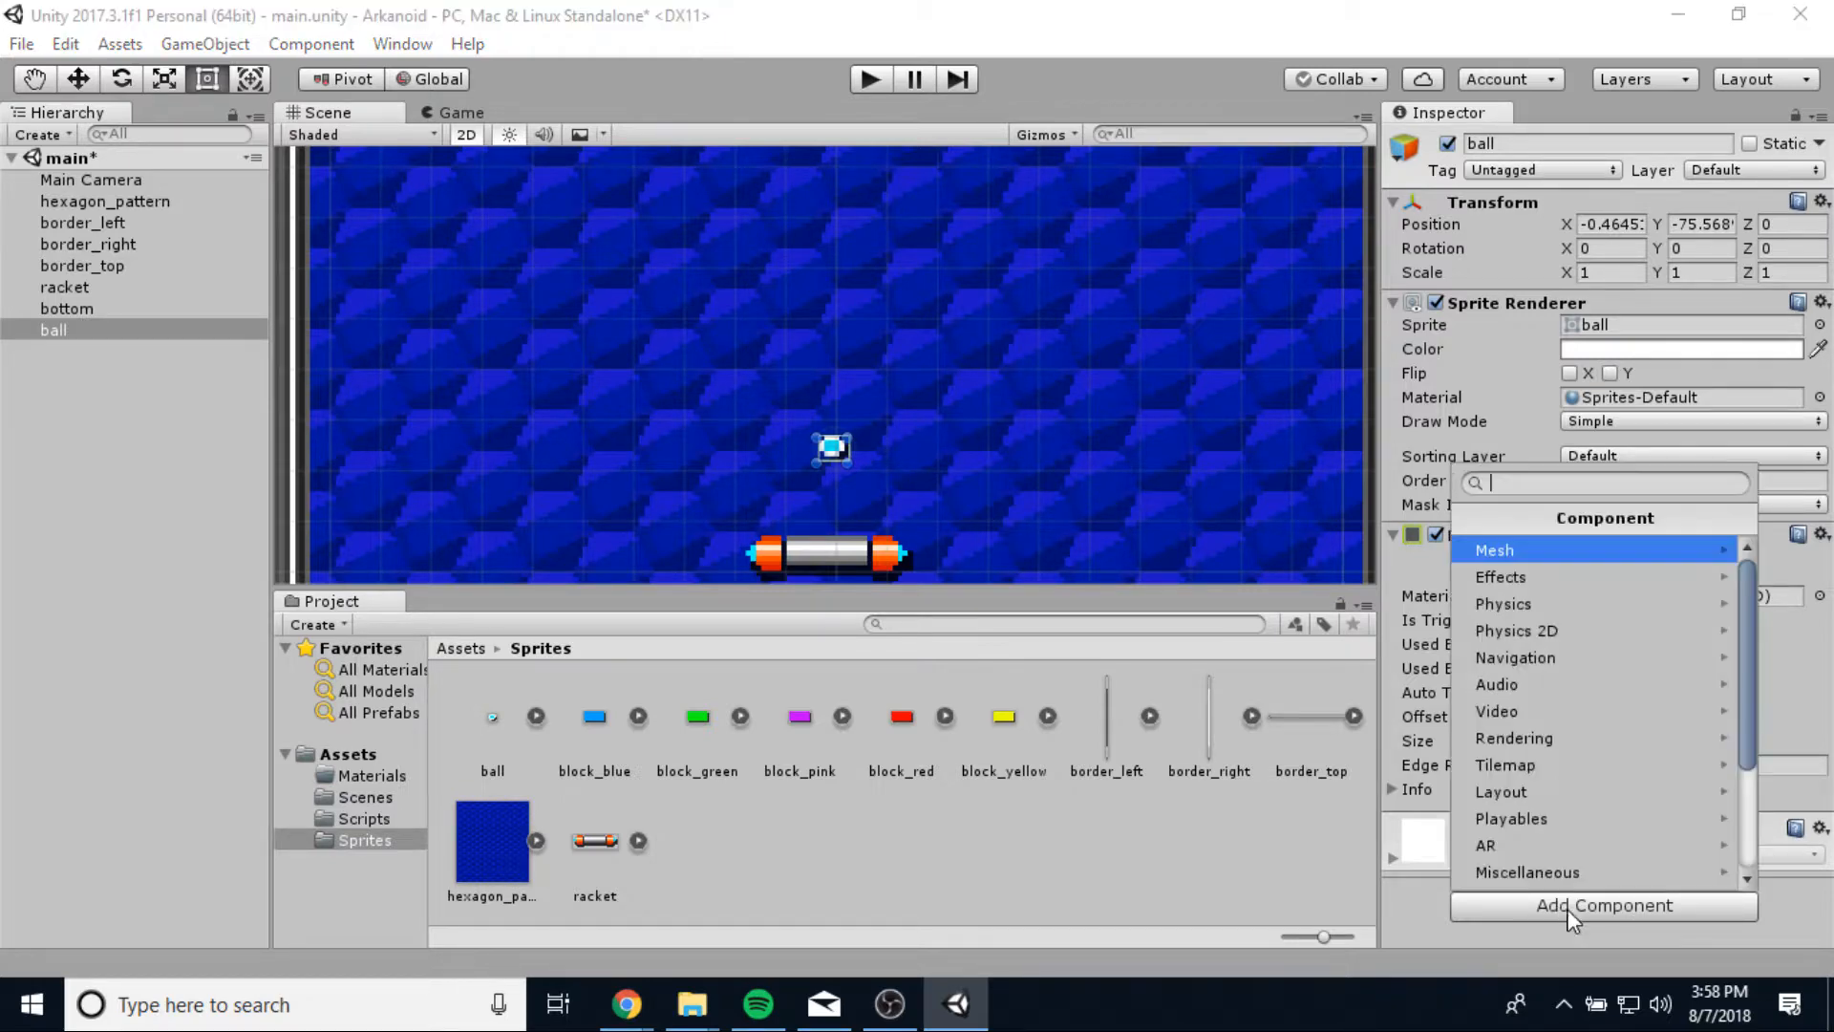
{"action": "left_click", "coordinate": [1577, 630]}
{"action": "left_click", "coordinate": [1549, 552]}
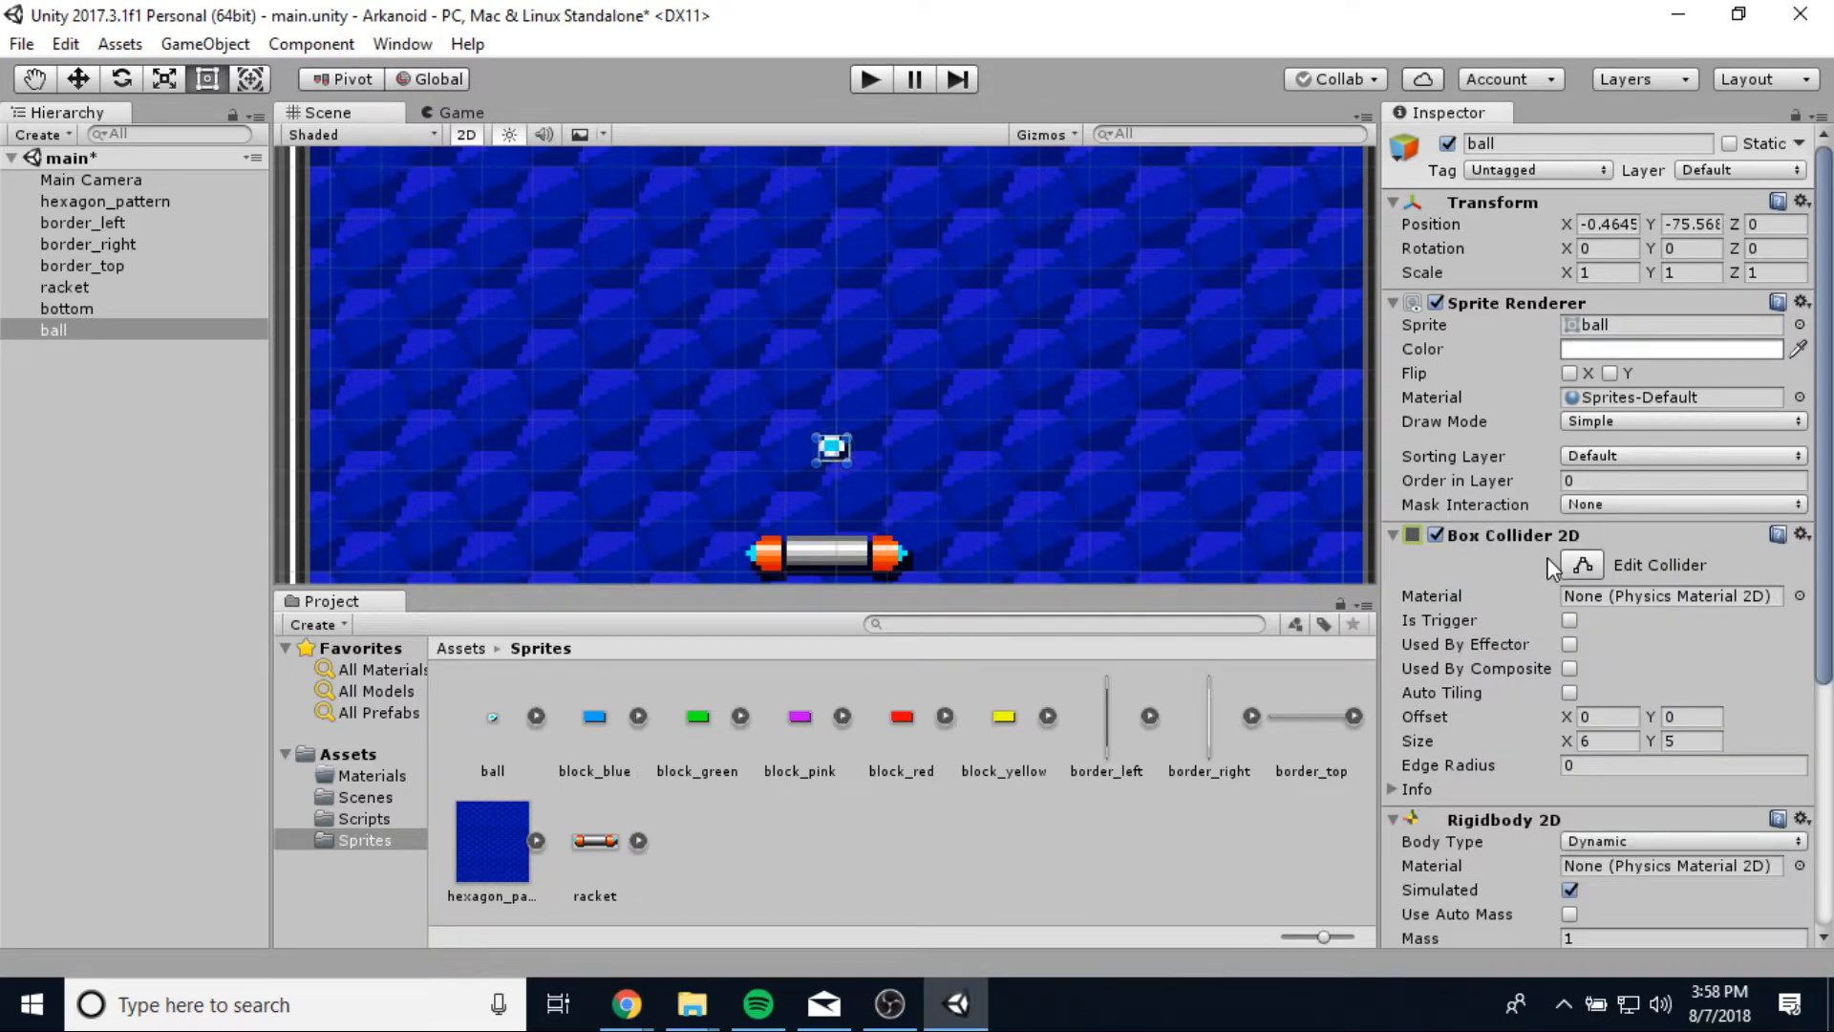
Set the ball's Rigidbody 2D to Gravity Scale 0 and Mass 0.0001, and freeze its Z rotation.
{"action": "scroll", "coordinate": [1517, 697], "scroll_direction": "down", "scroll_amount": 4}
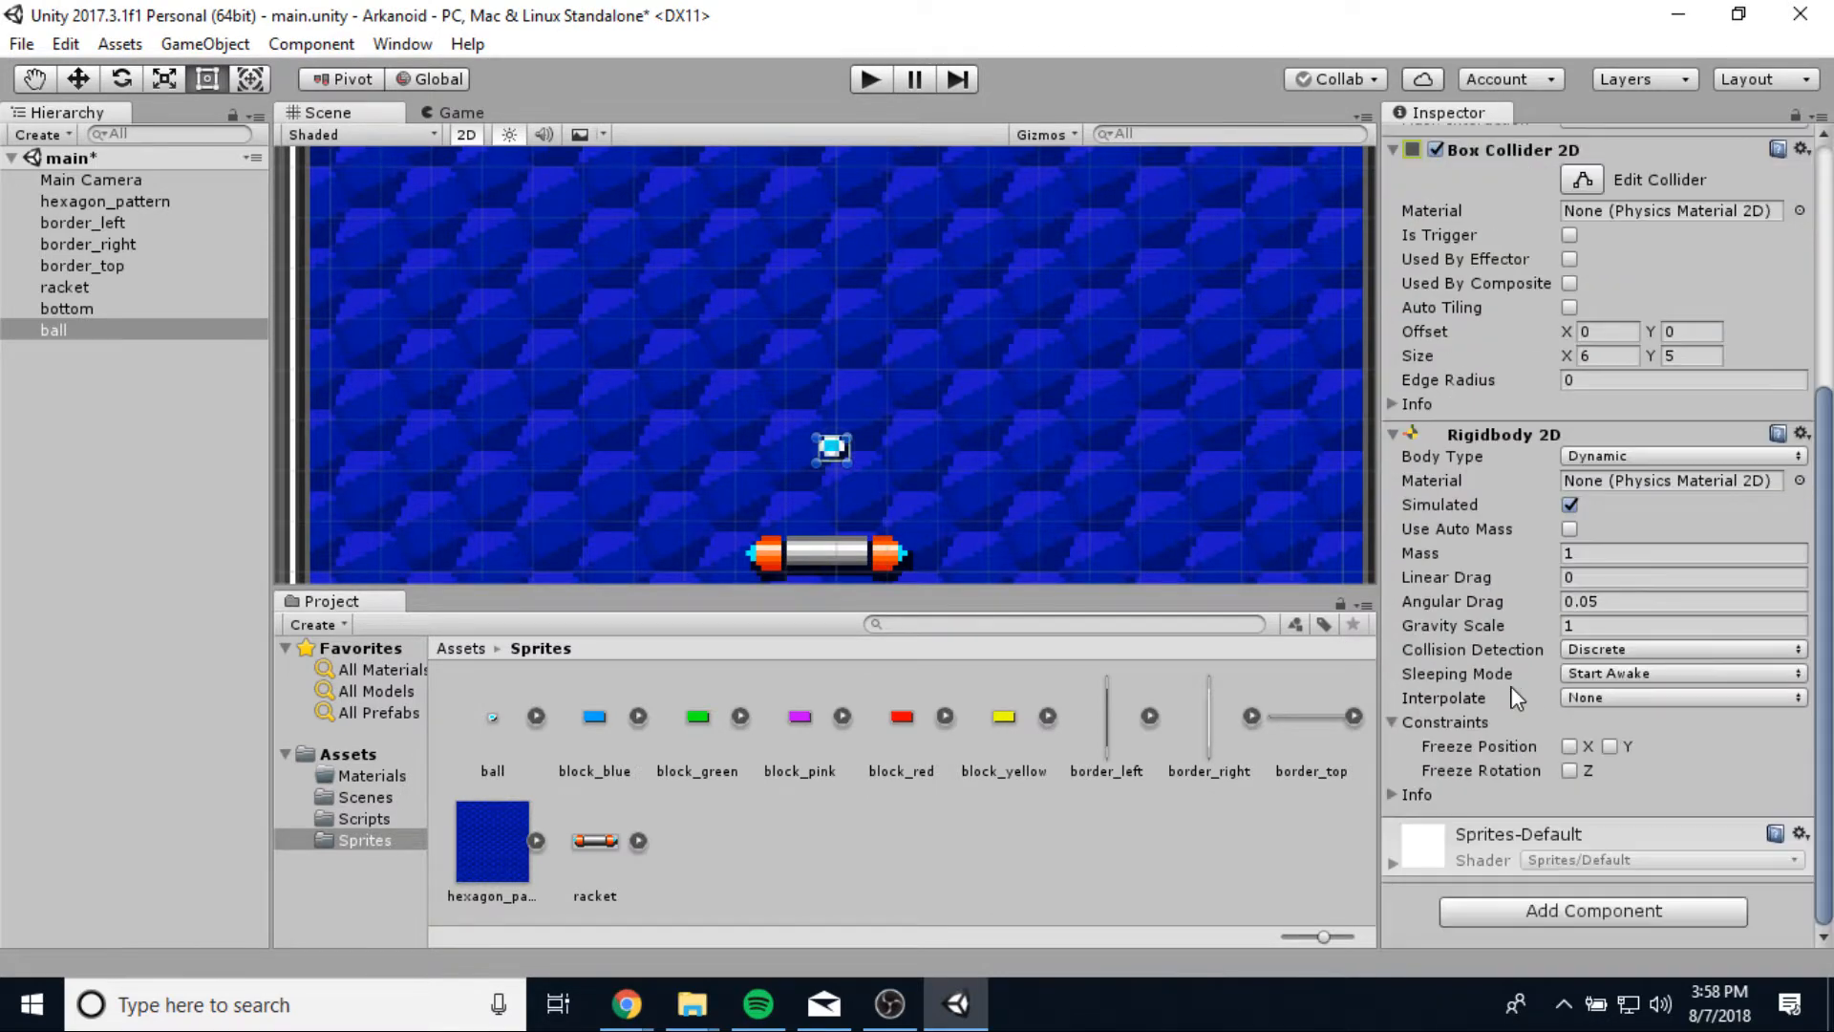
{"action": "left_click", "coordinate": [1583, 629]}
{"action": "type", "text": "0"}
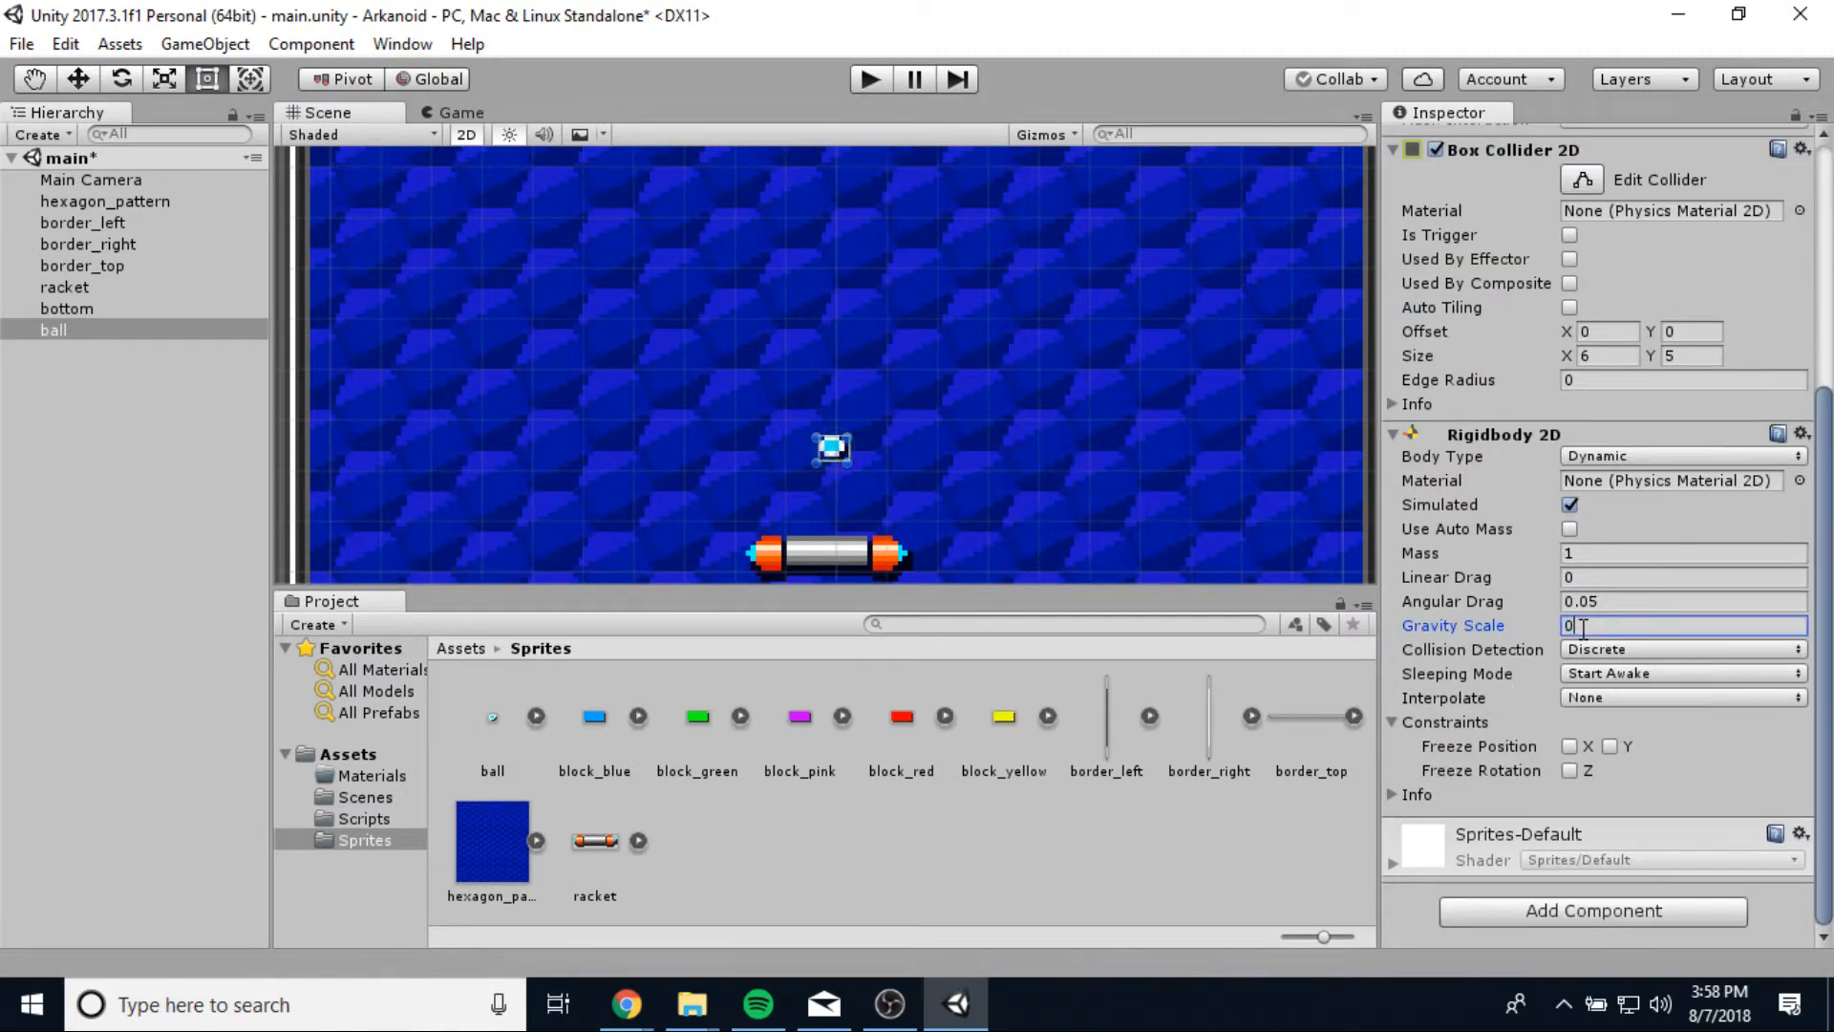
{"action": "left_click", "coordinate": [1592, 557]}
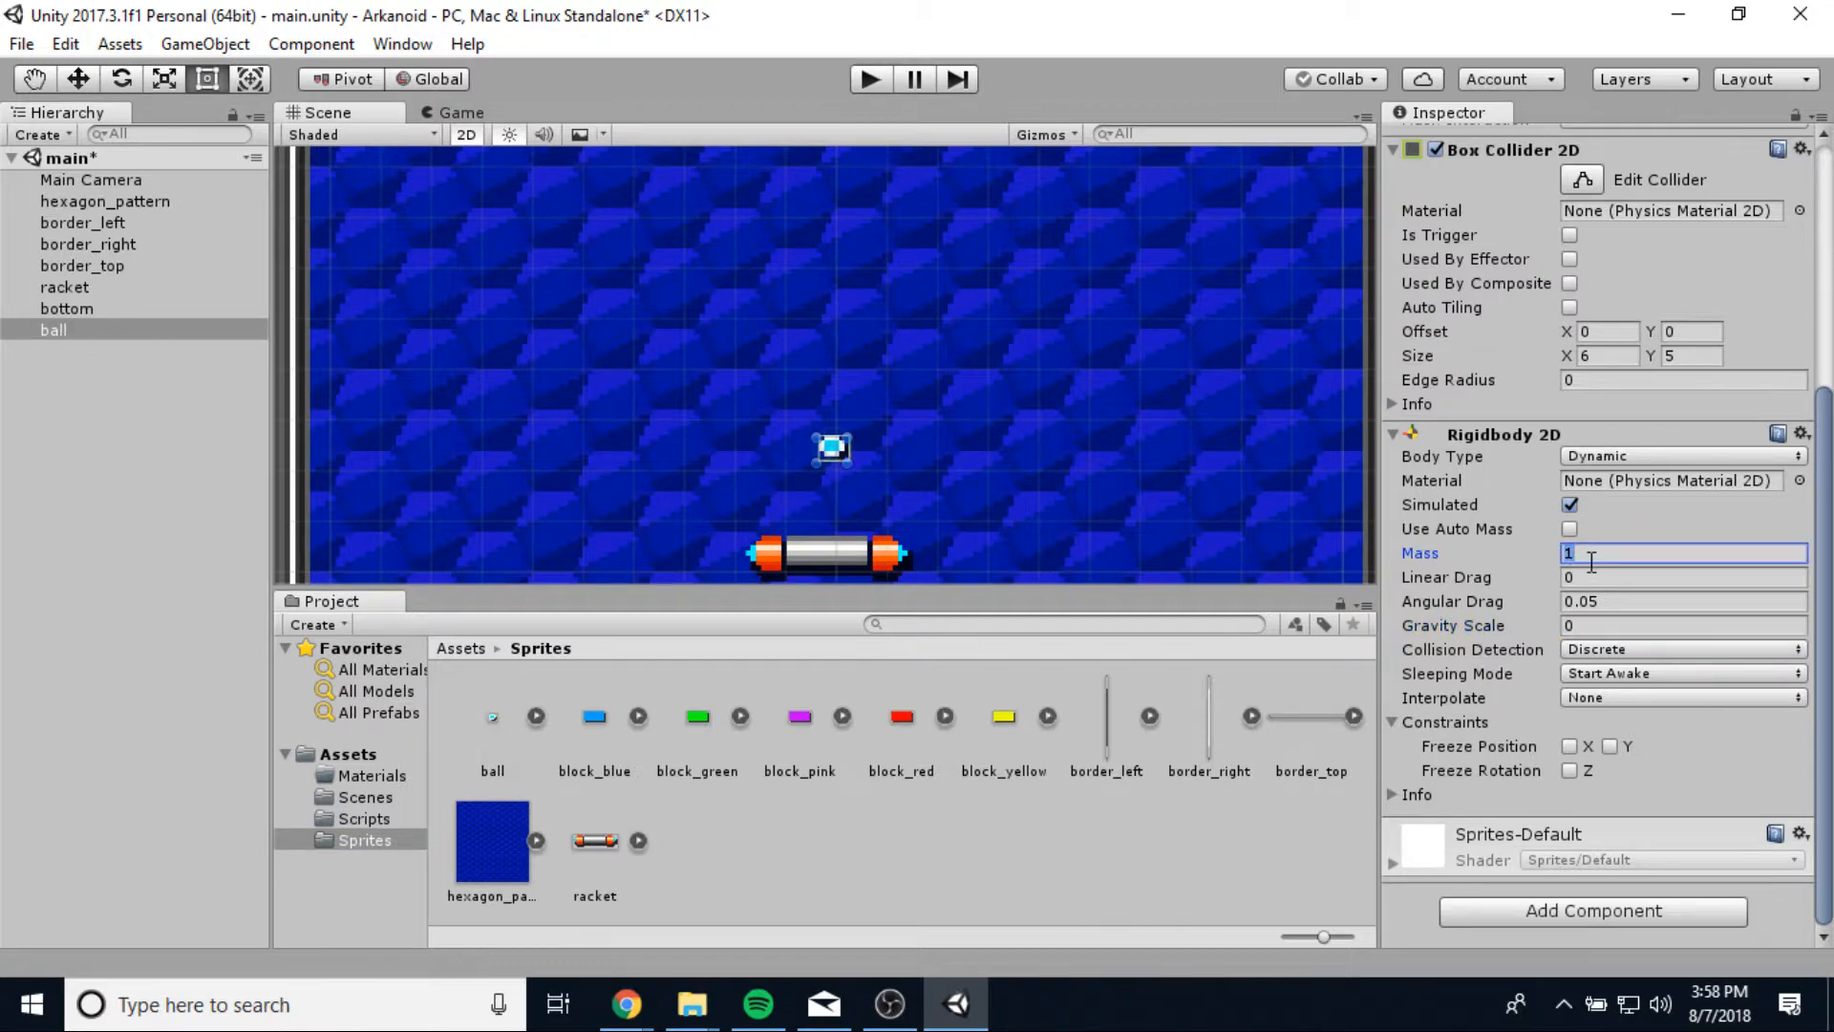
{"action": "type", "text": "0.0001"}
{"action": "left_click", "coordinate": [1628, 577]}
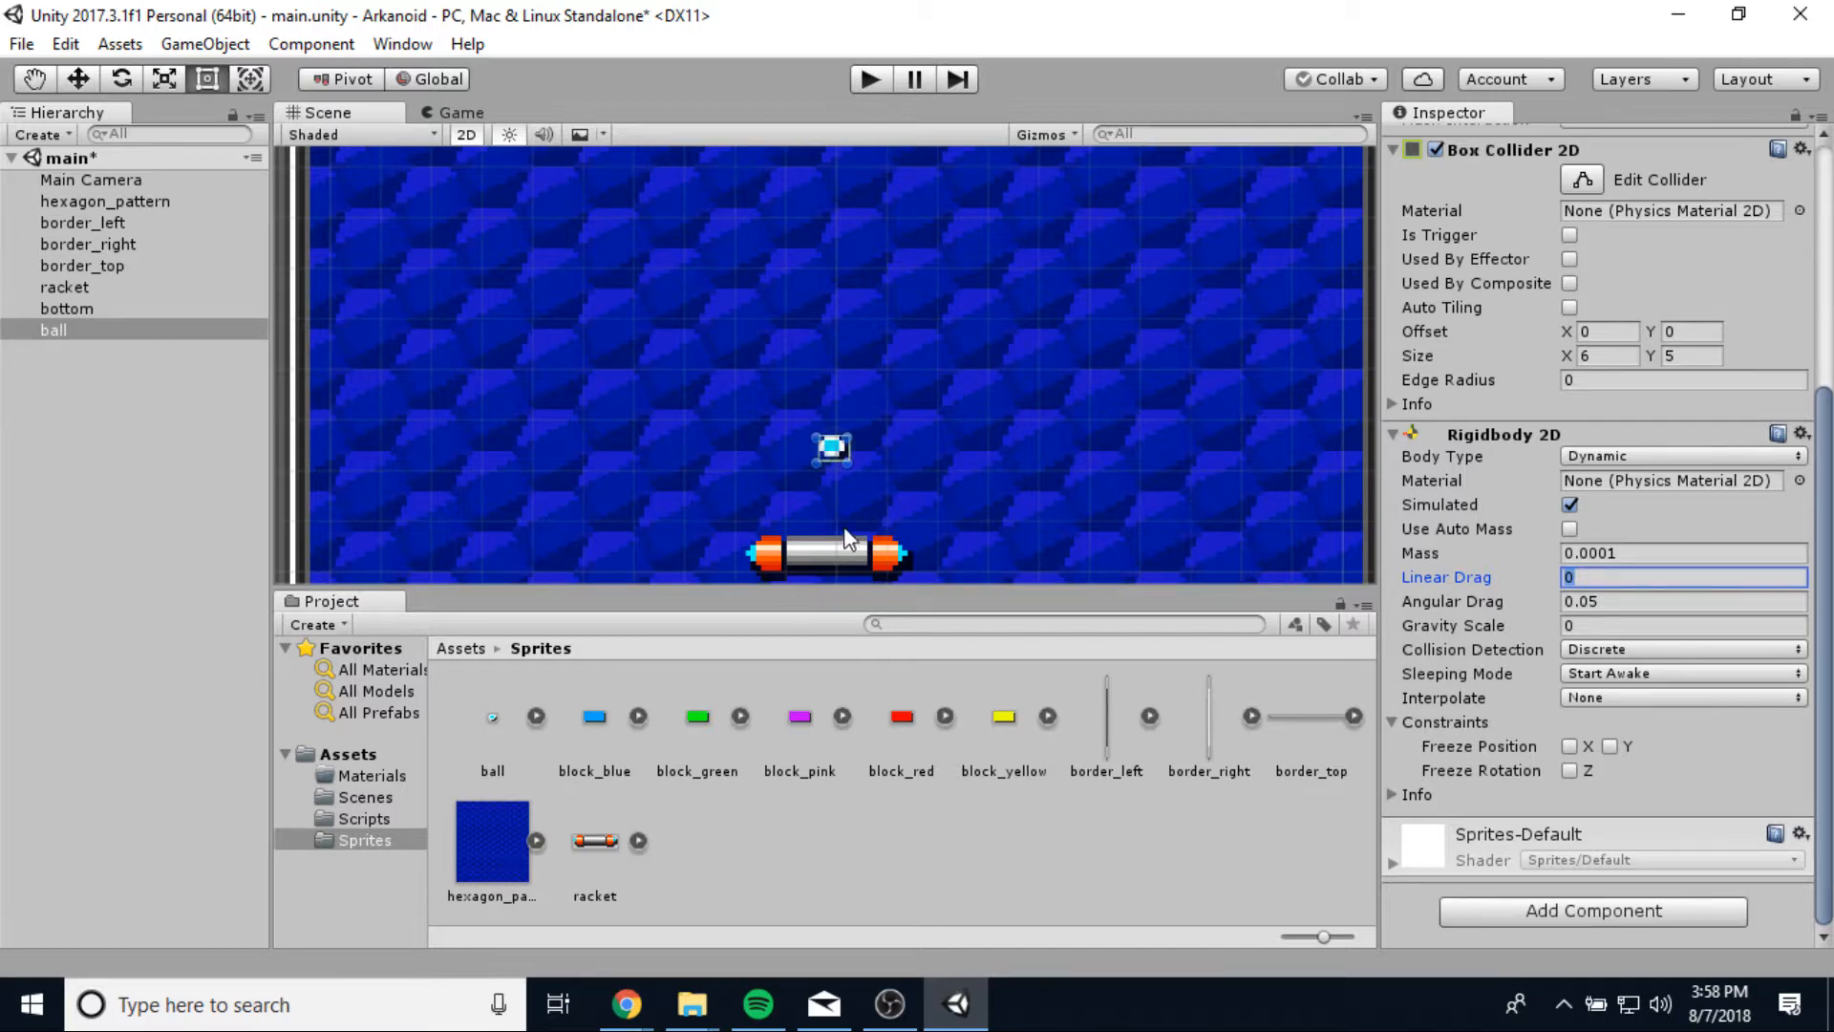
{"action": "left_click", "coordinate": [1570, 770]}
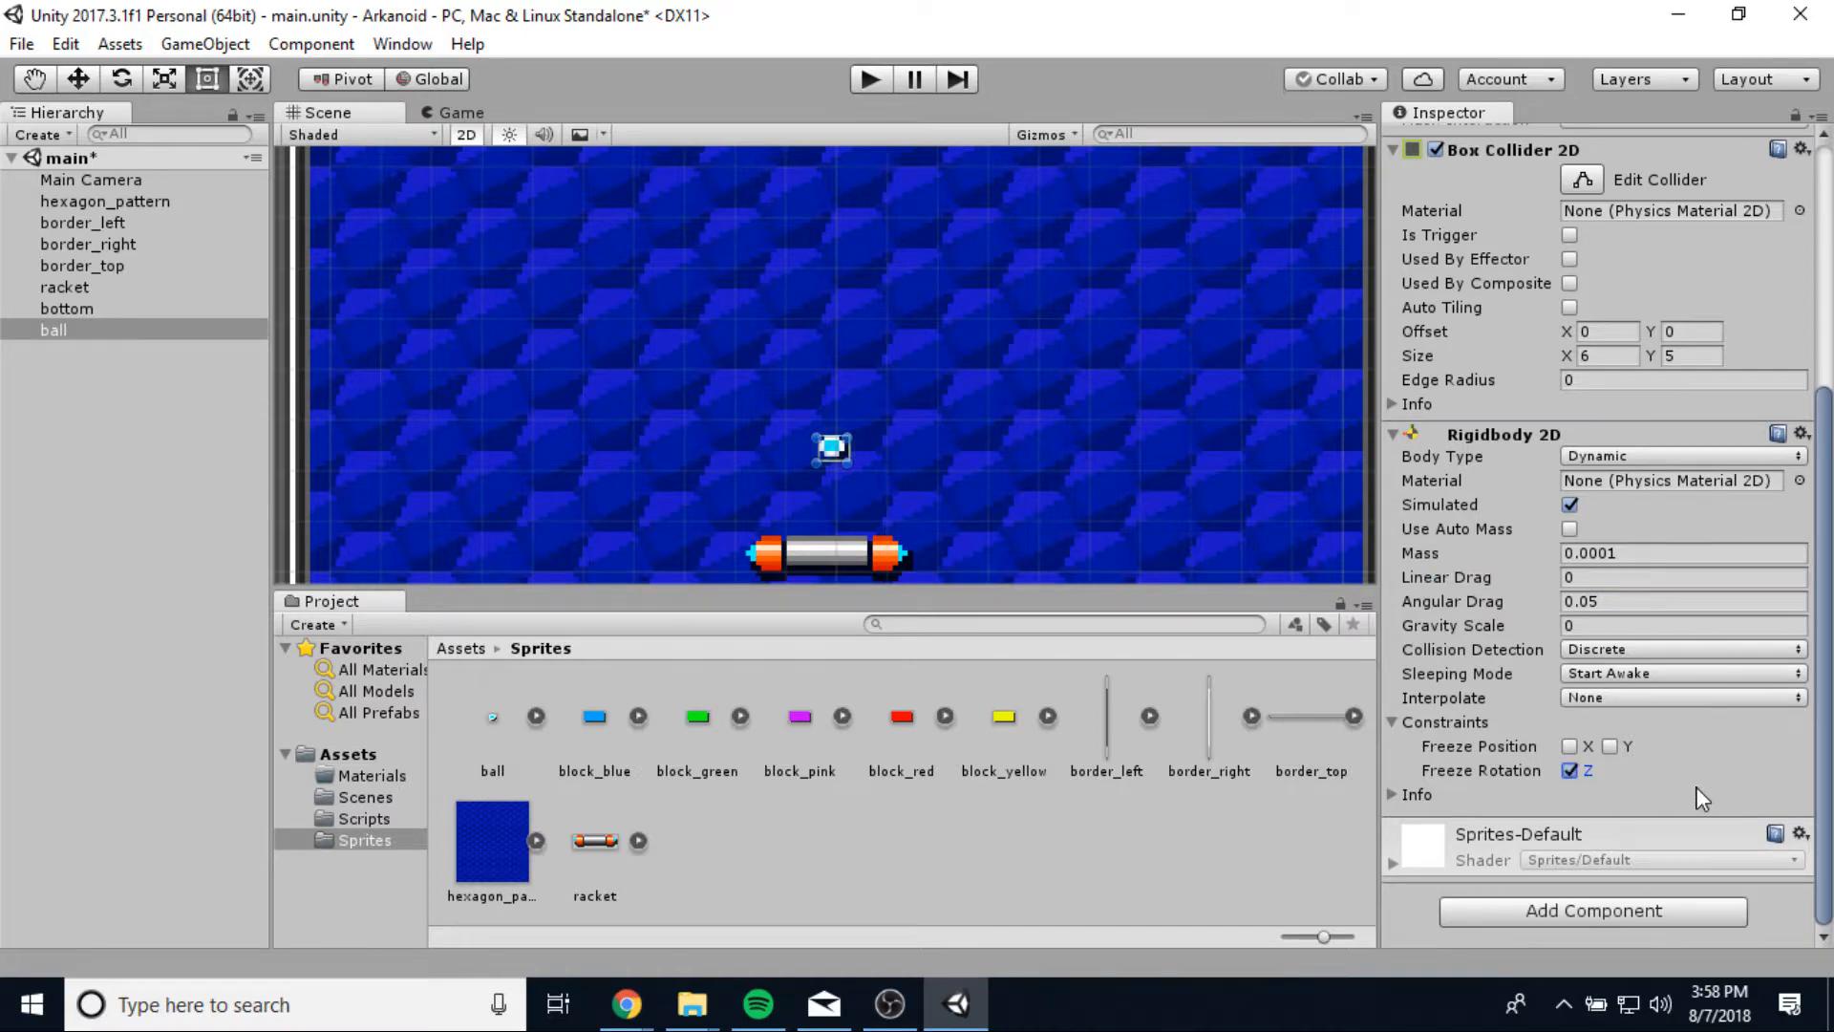
{"action": "scroll", "coordinate": [1702, 799], "scroll_direction": "up", "scroll_amount": 2}
{"action": "scroll", "coordinate": [1702, 799], "scroll_direction": "down", "scroll_amount": 2}
Create a Physics Material 2D named BallMaterial in the Materials folder.
{"action": "left_click", "coordinate": [316, 839]}
{"action": "left_click", "coordinate": [355, 774]}
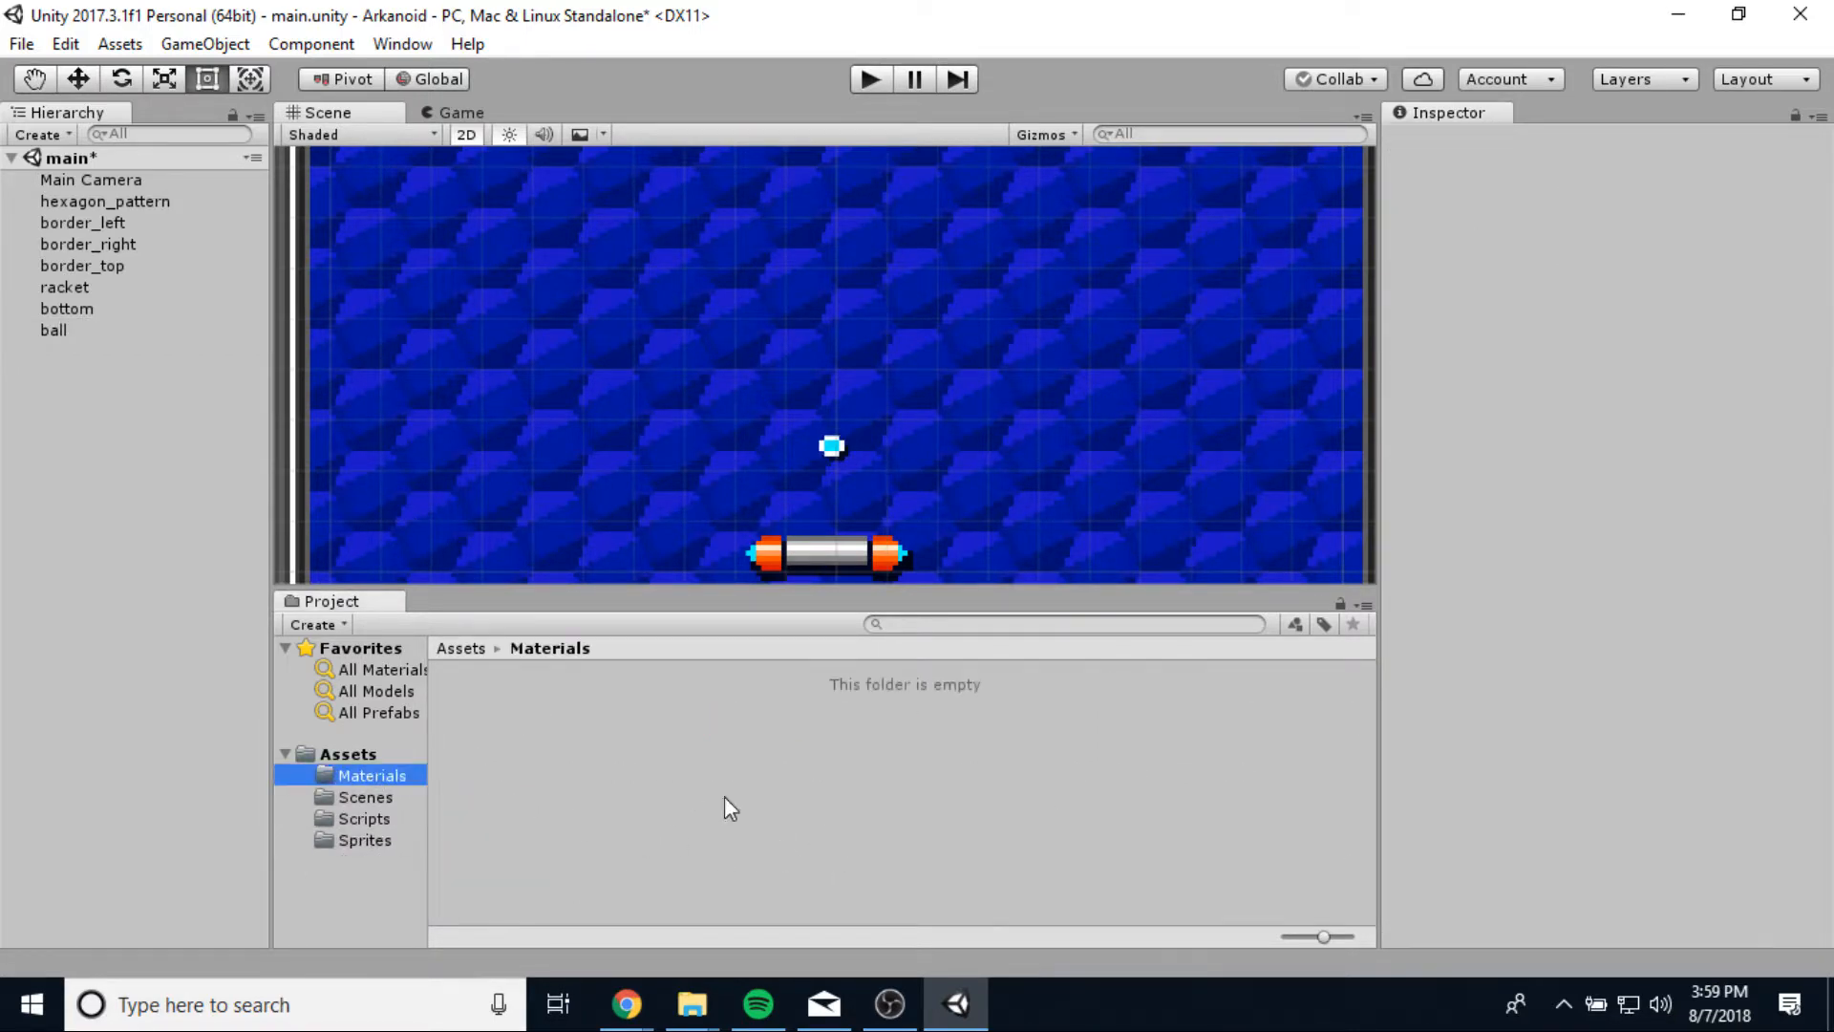
{"action": "right_click", "coordinate": [575, 780]}
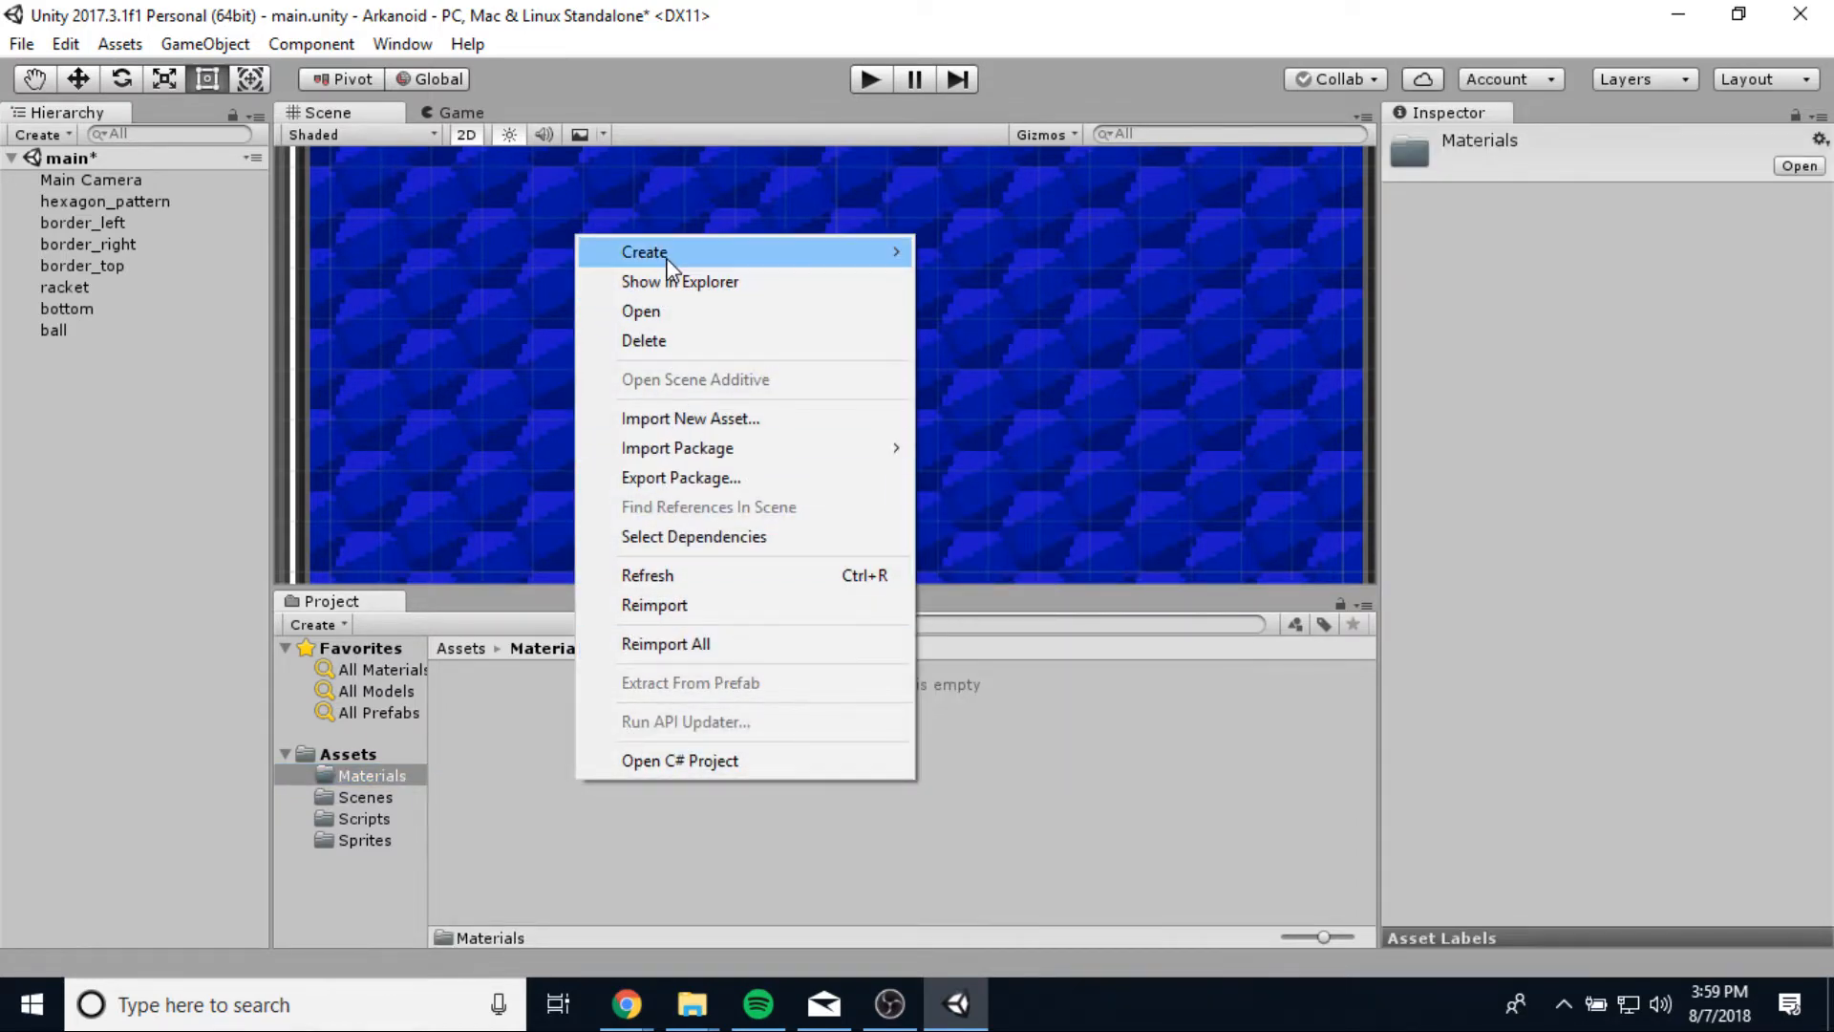
{"action": "mouse_move", "coordinate": [667, 252]}
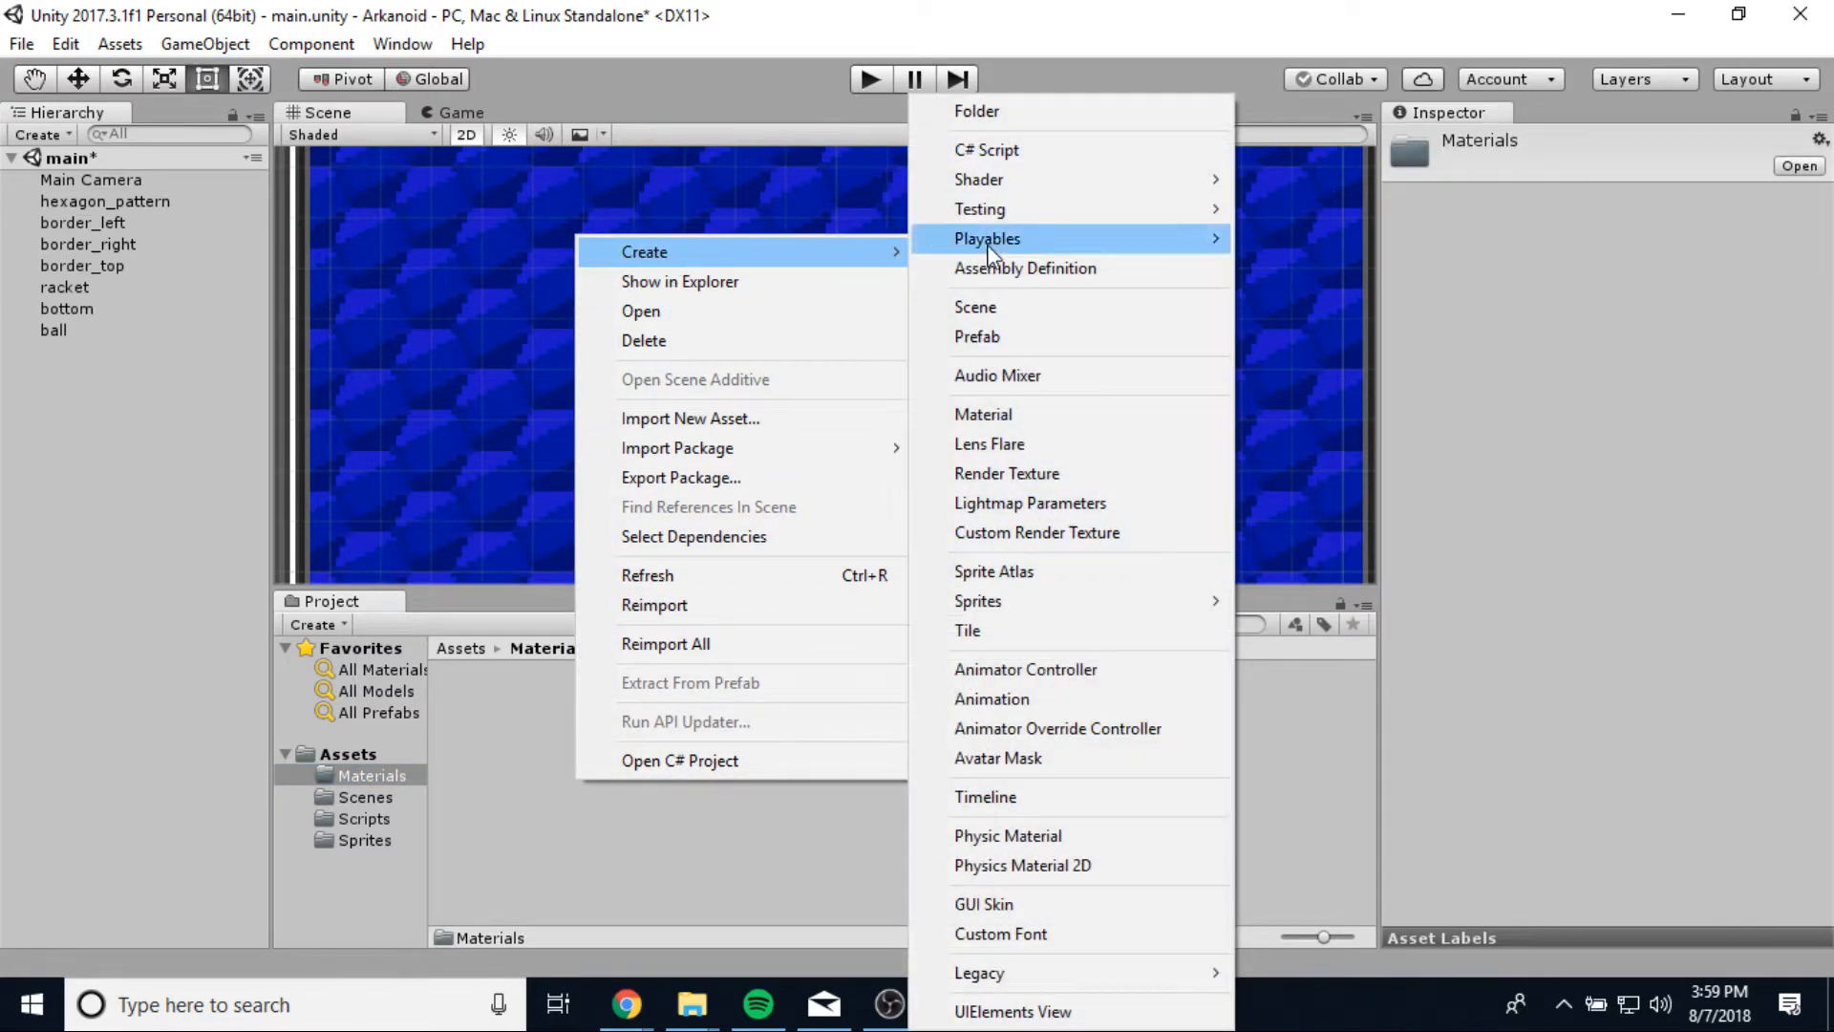
{"action": "left_click", "coordinate": [1022, 865]}
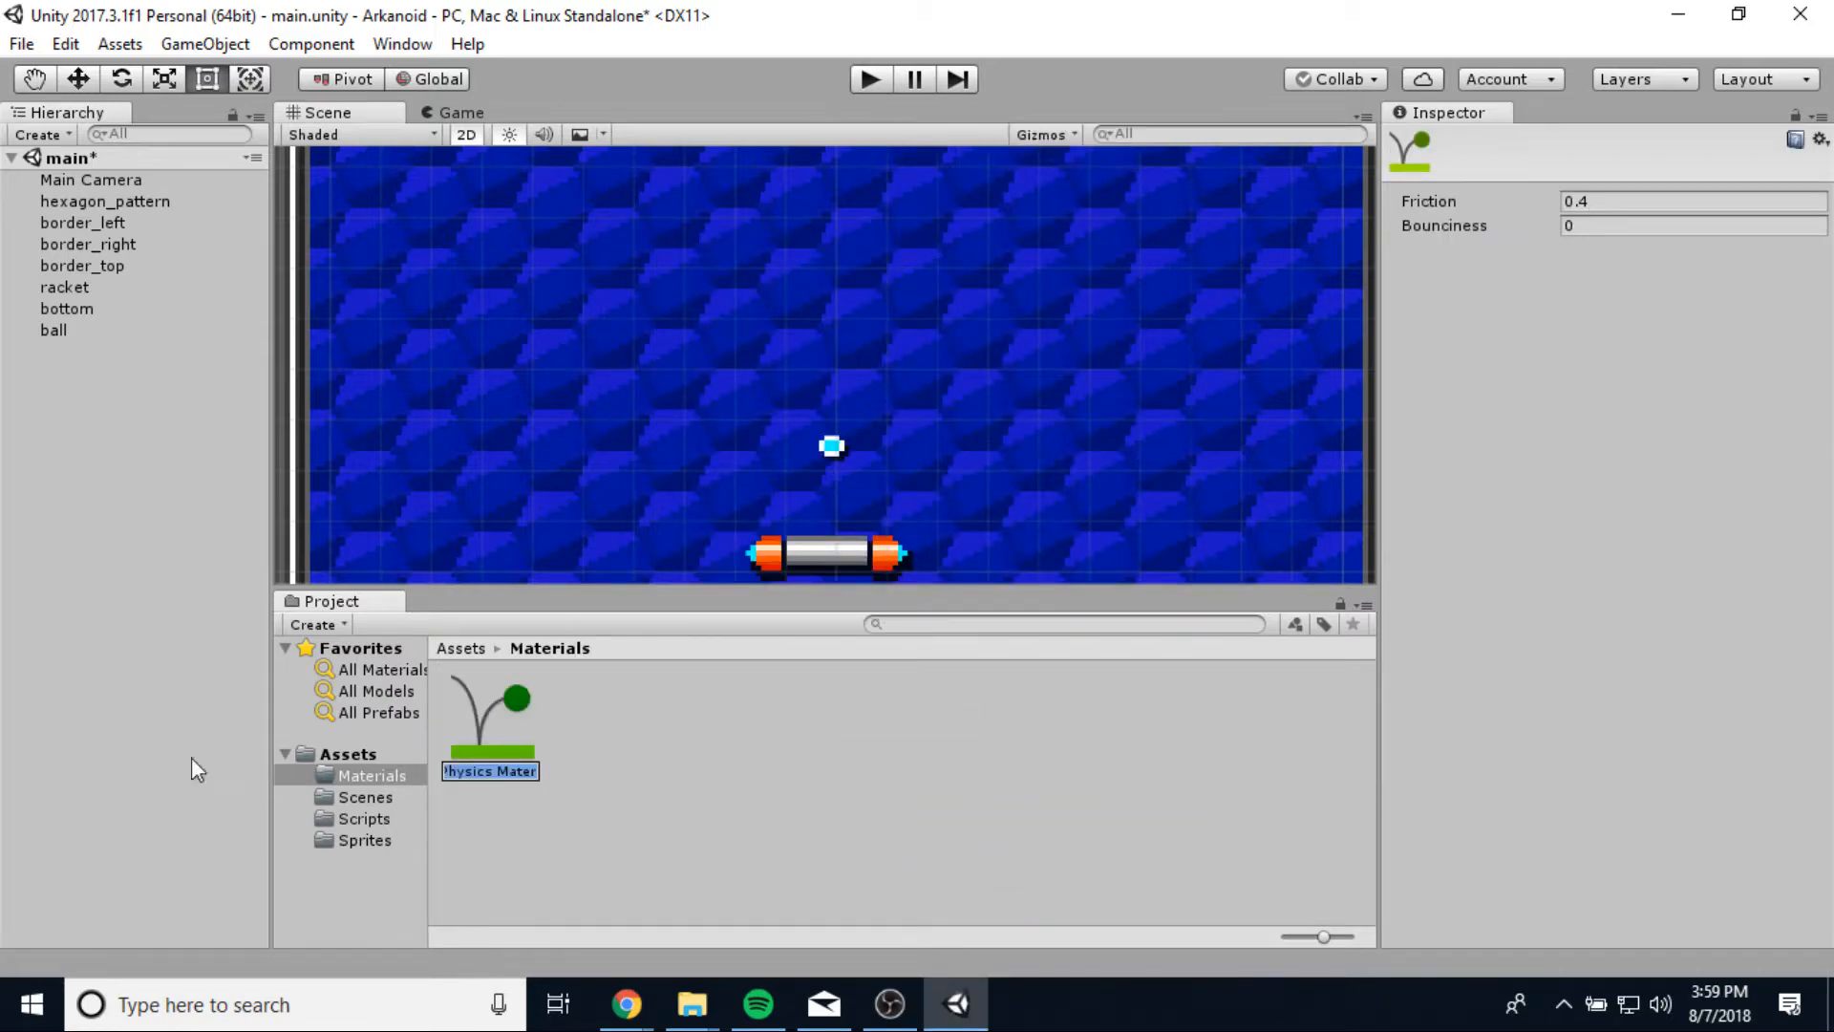
{"action": "type", "text": "BallMaterial"}
{"action": "key", "text": "Return"}
Set BallMaterial's Friction to 0 and Bounciness to 1.
{"action": "left_click", "coordinate": [1622, 205]}
{"action": "type", "text": "0"}
{"action": "key", "text": "Tab"}
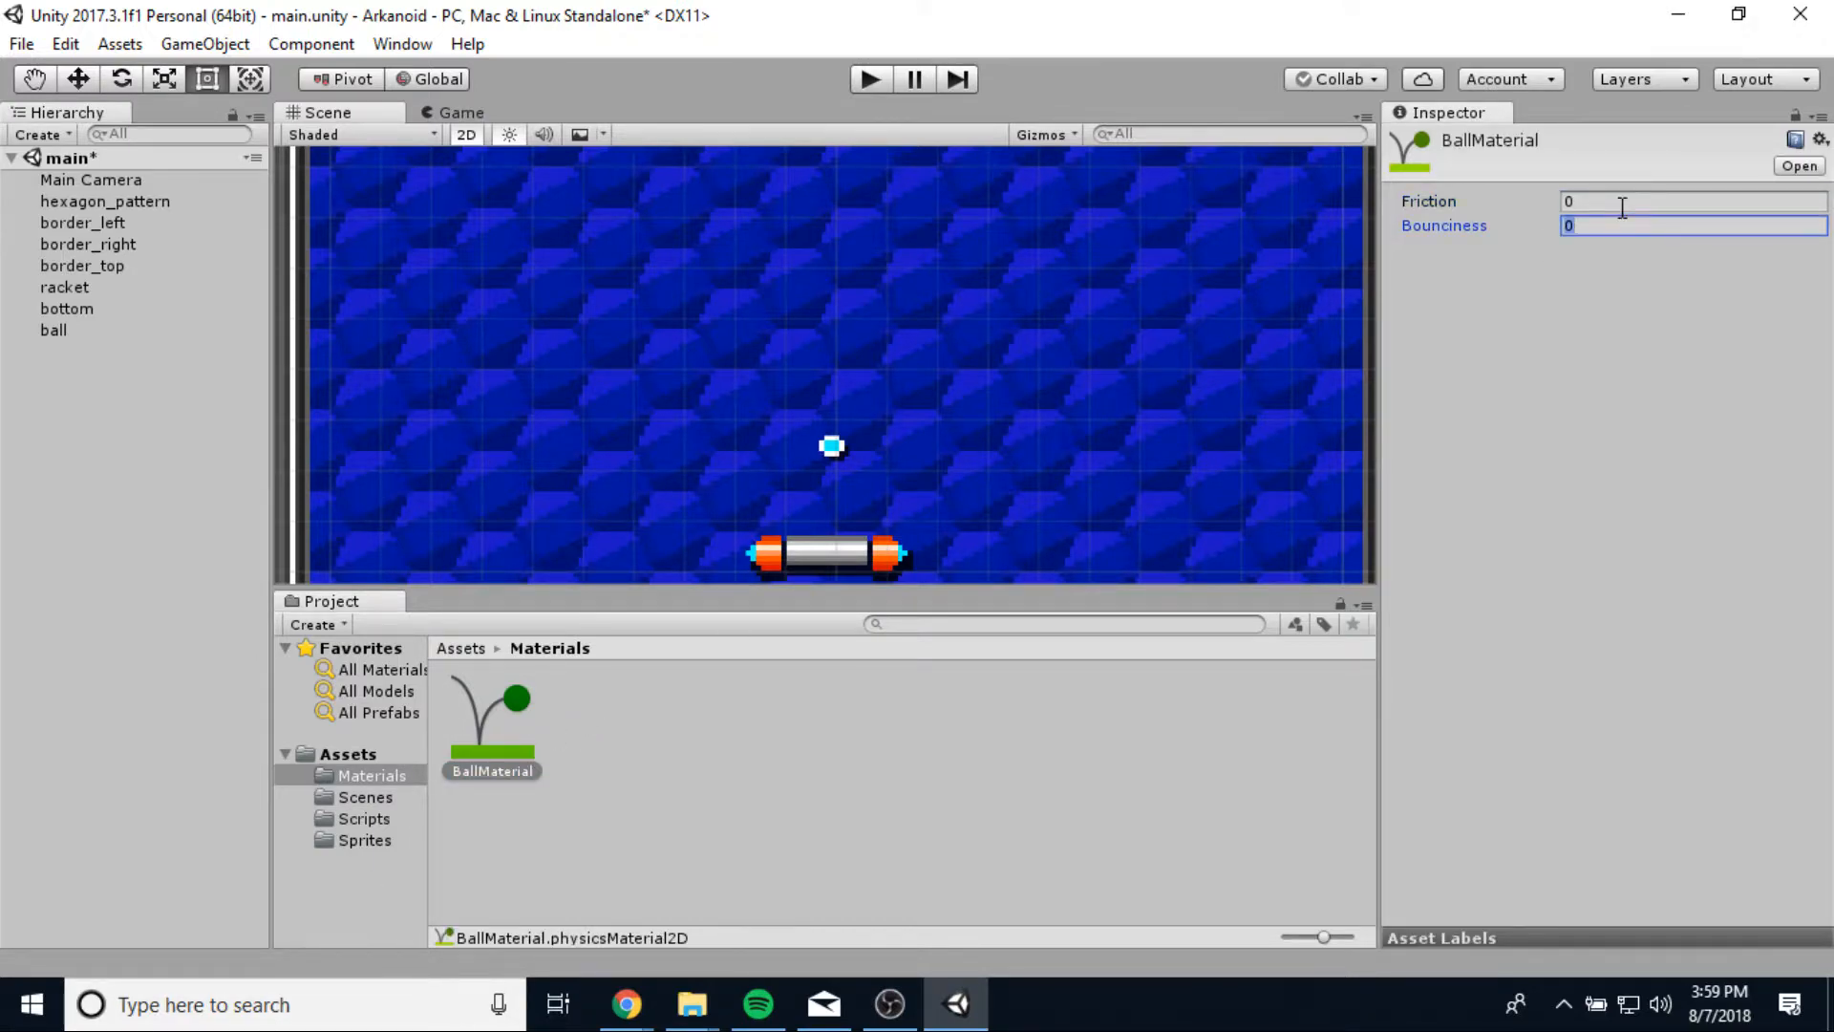
{"action": "type", "text": "1"}
{"action": "left_click", "coordinate": [1535, 565]}
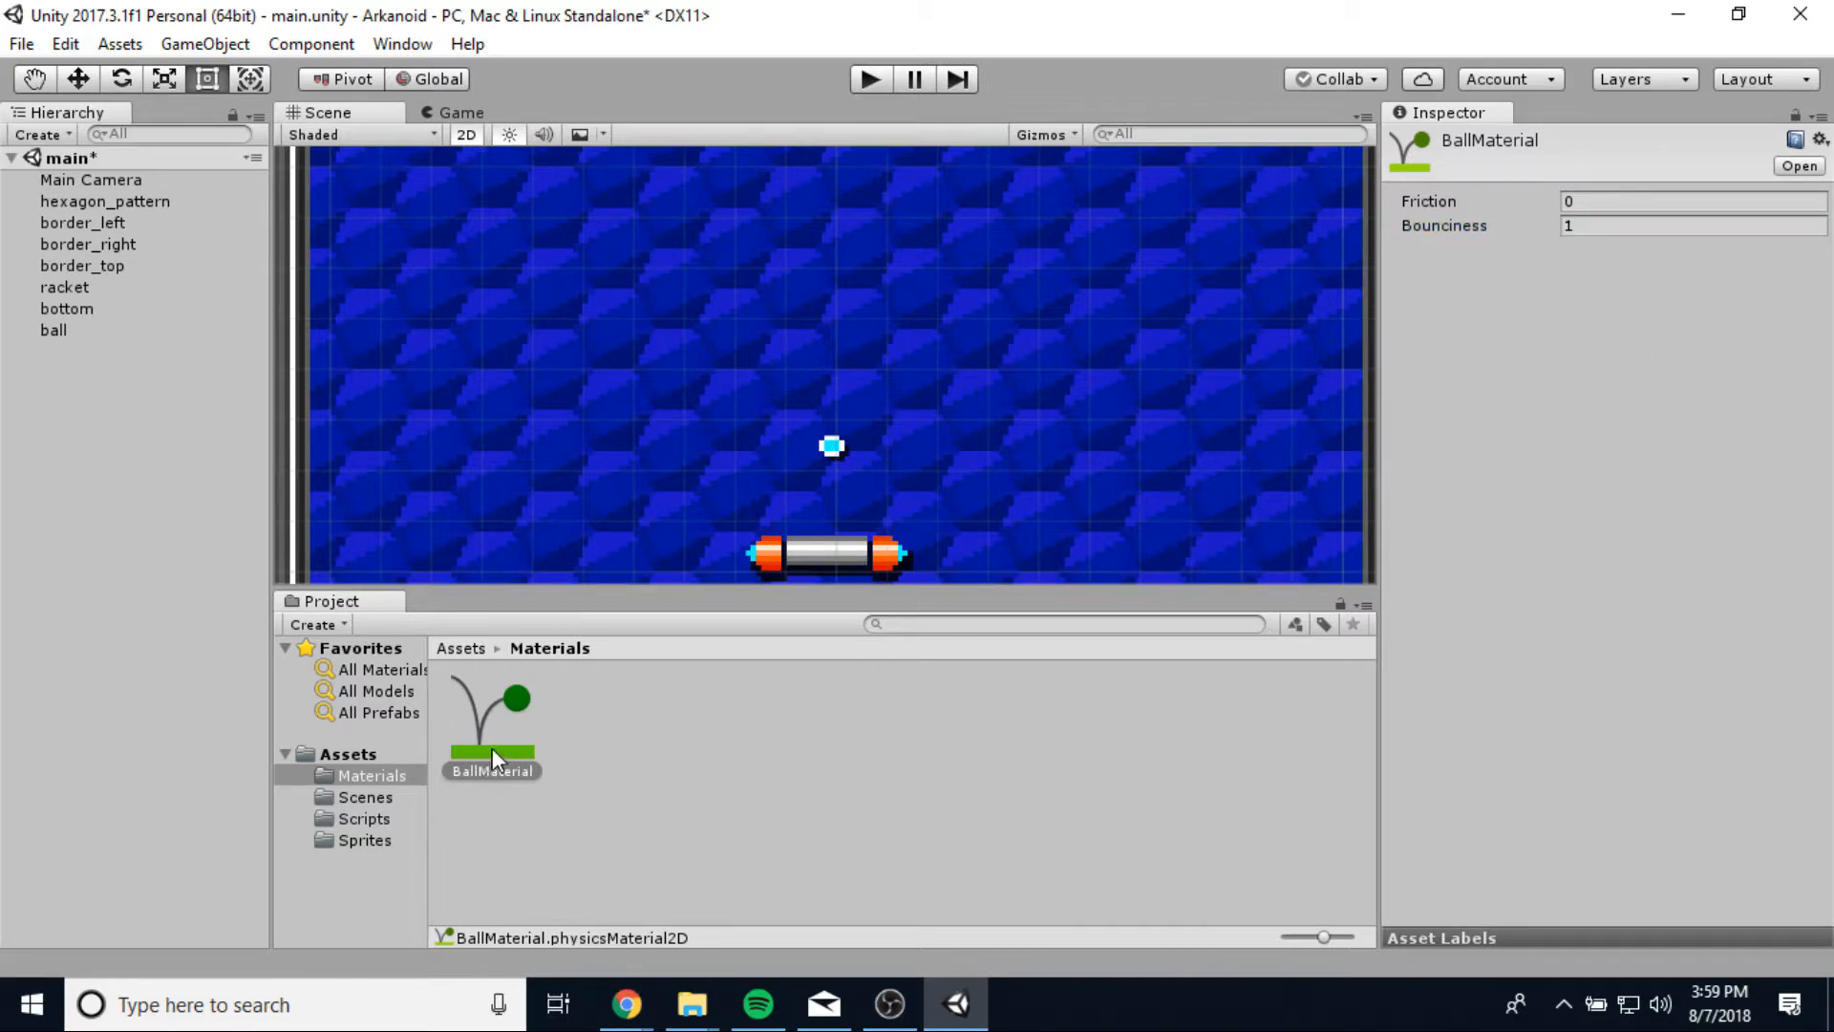
Assign BallMaterial as the material of the ball's Box Collider 2D.
{"action": "left_click", "coordinate": [46, 330]}
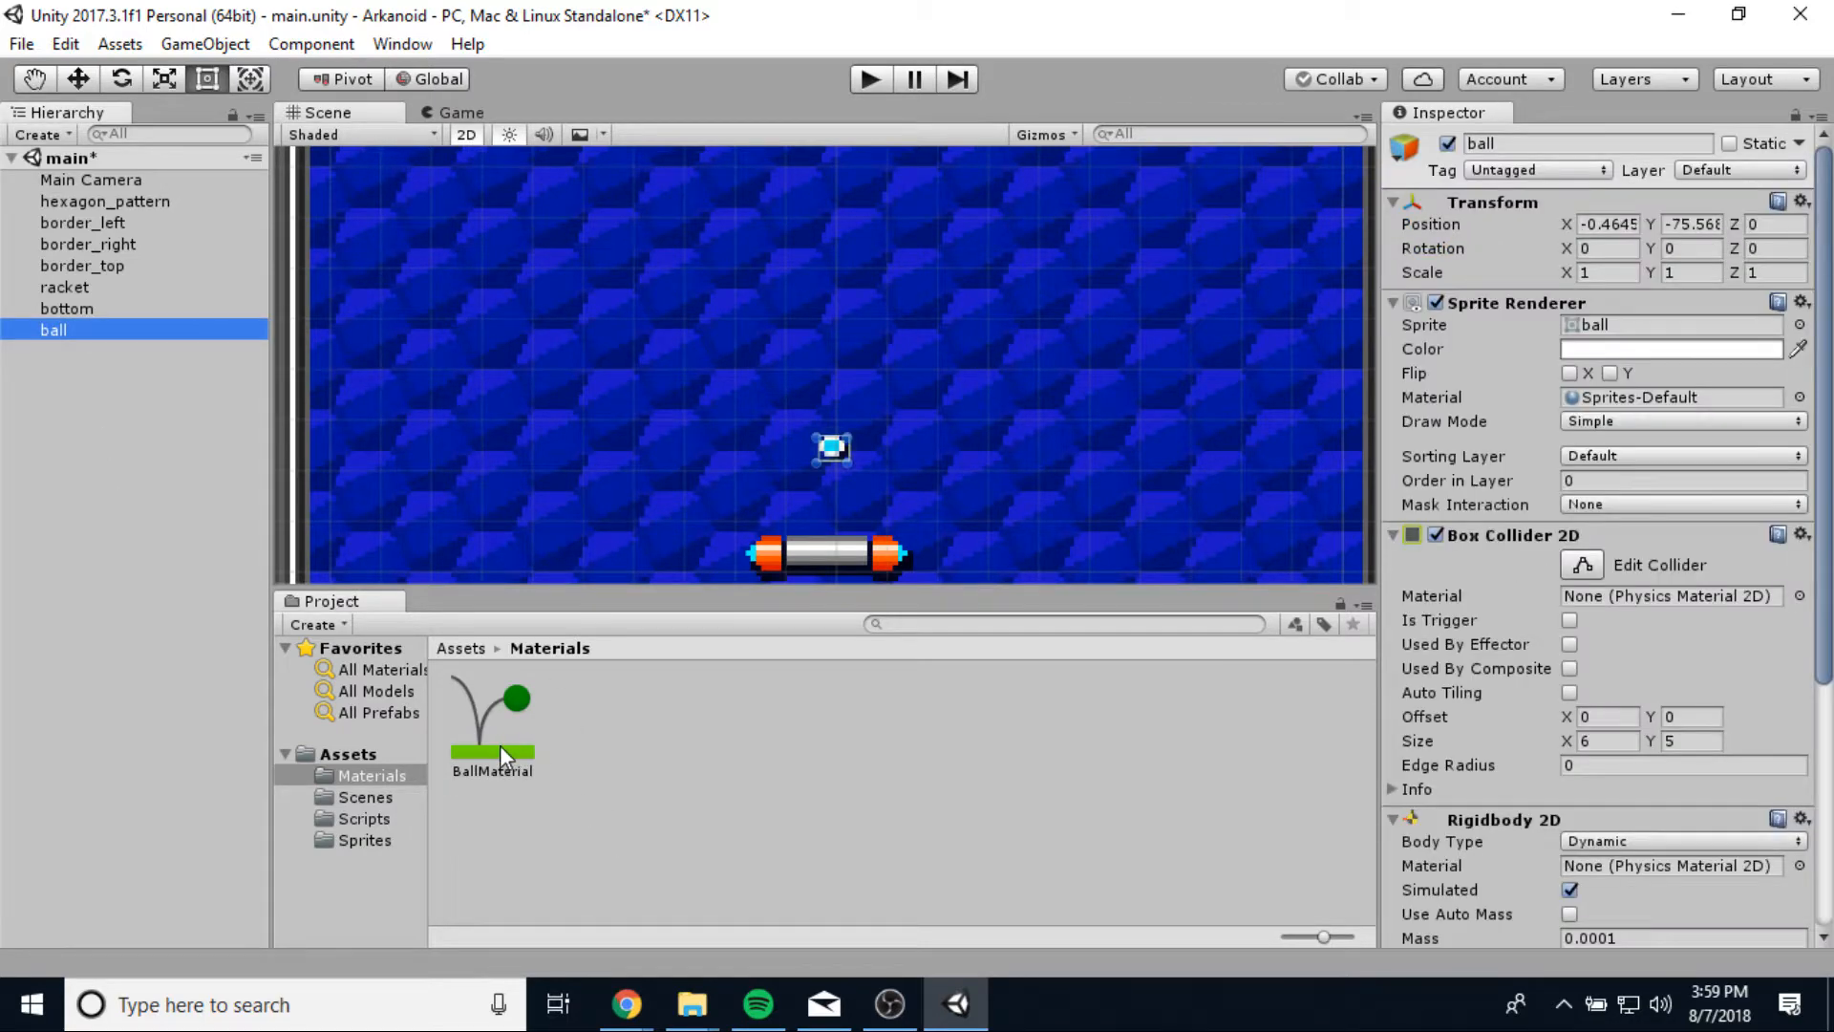
{"action": "left_click_drag", "start_coordinate": [501, 745], "coordinate": [1651, 598]}
{"action": "scroll", "coordinate": [1635, 667], "scroll_direction": "down", "scroll_amount": 5}
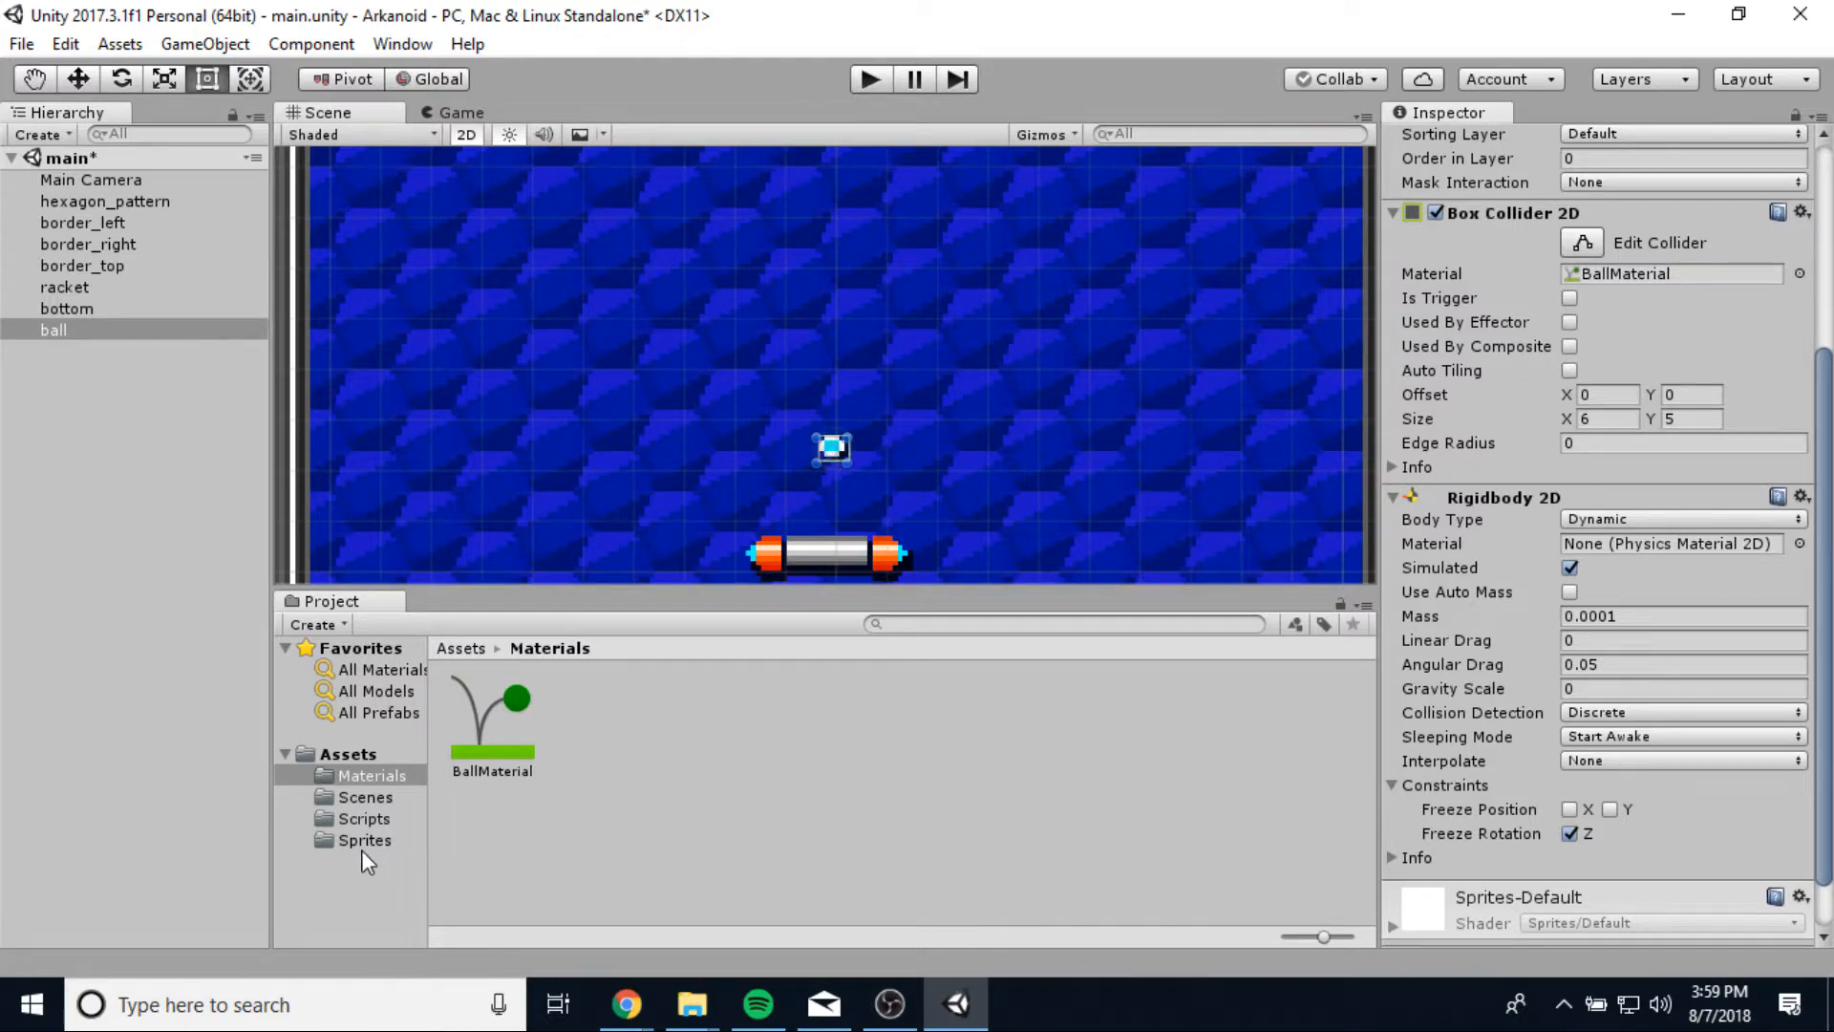
Attach the Ball script from the Scripts folder to the ball object.
{"action": "left_click", "coordinate": [364, 819]}
{"action": "left_click_drag", "start_coordinate": [496, 759], "coordinate": [72, 342]}
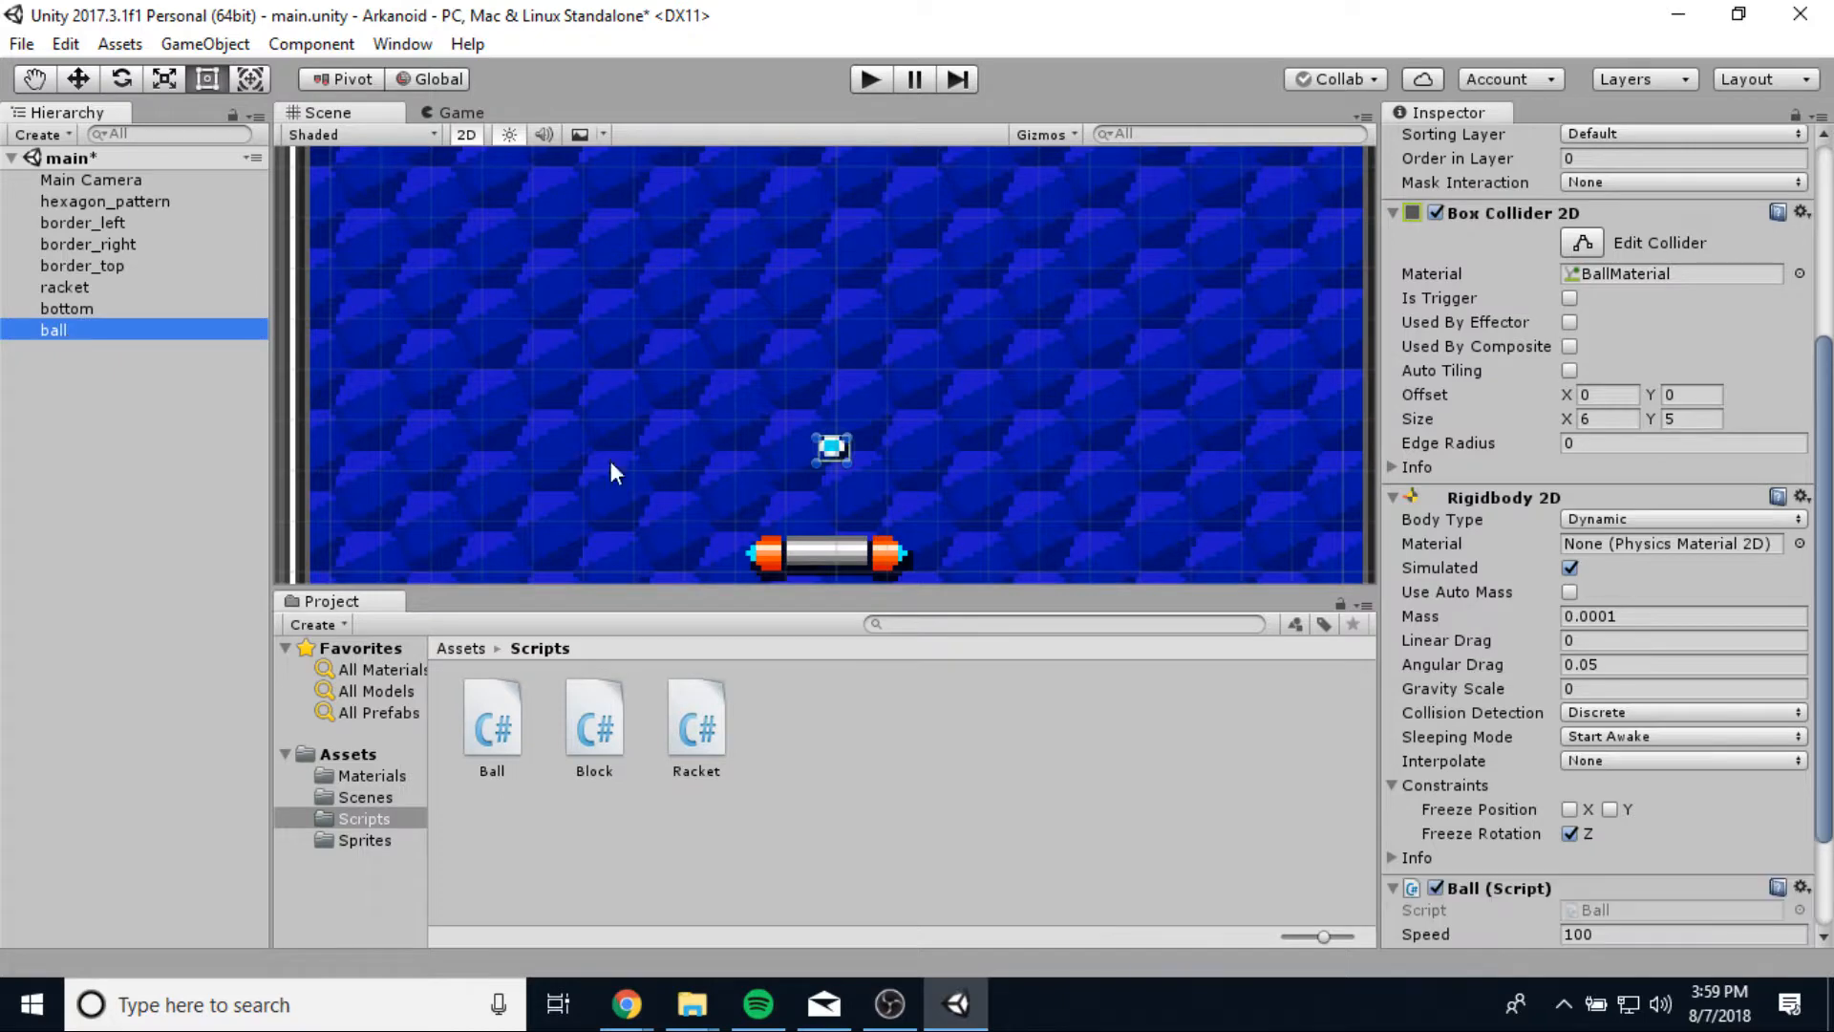
{"action": "scroll", "coordinate": [1723, 756], "scroll_direction": "down", "scroll_amount": 3}
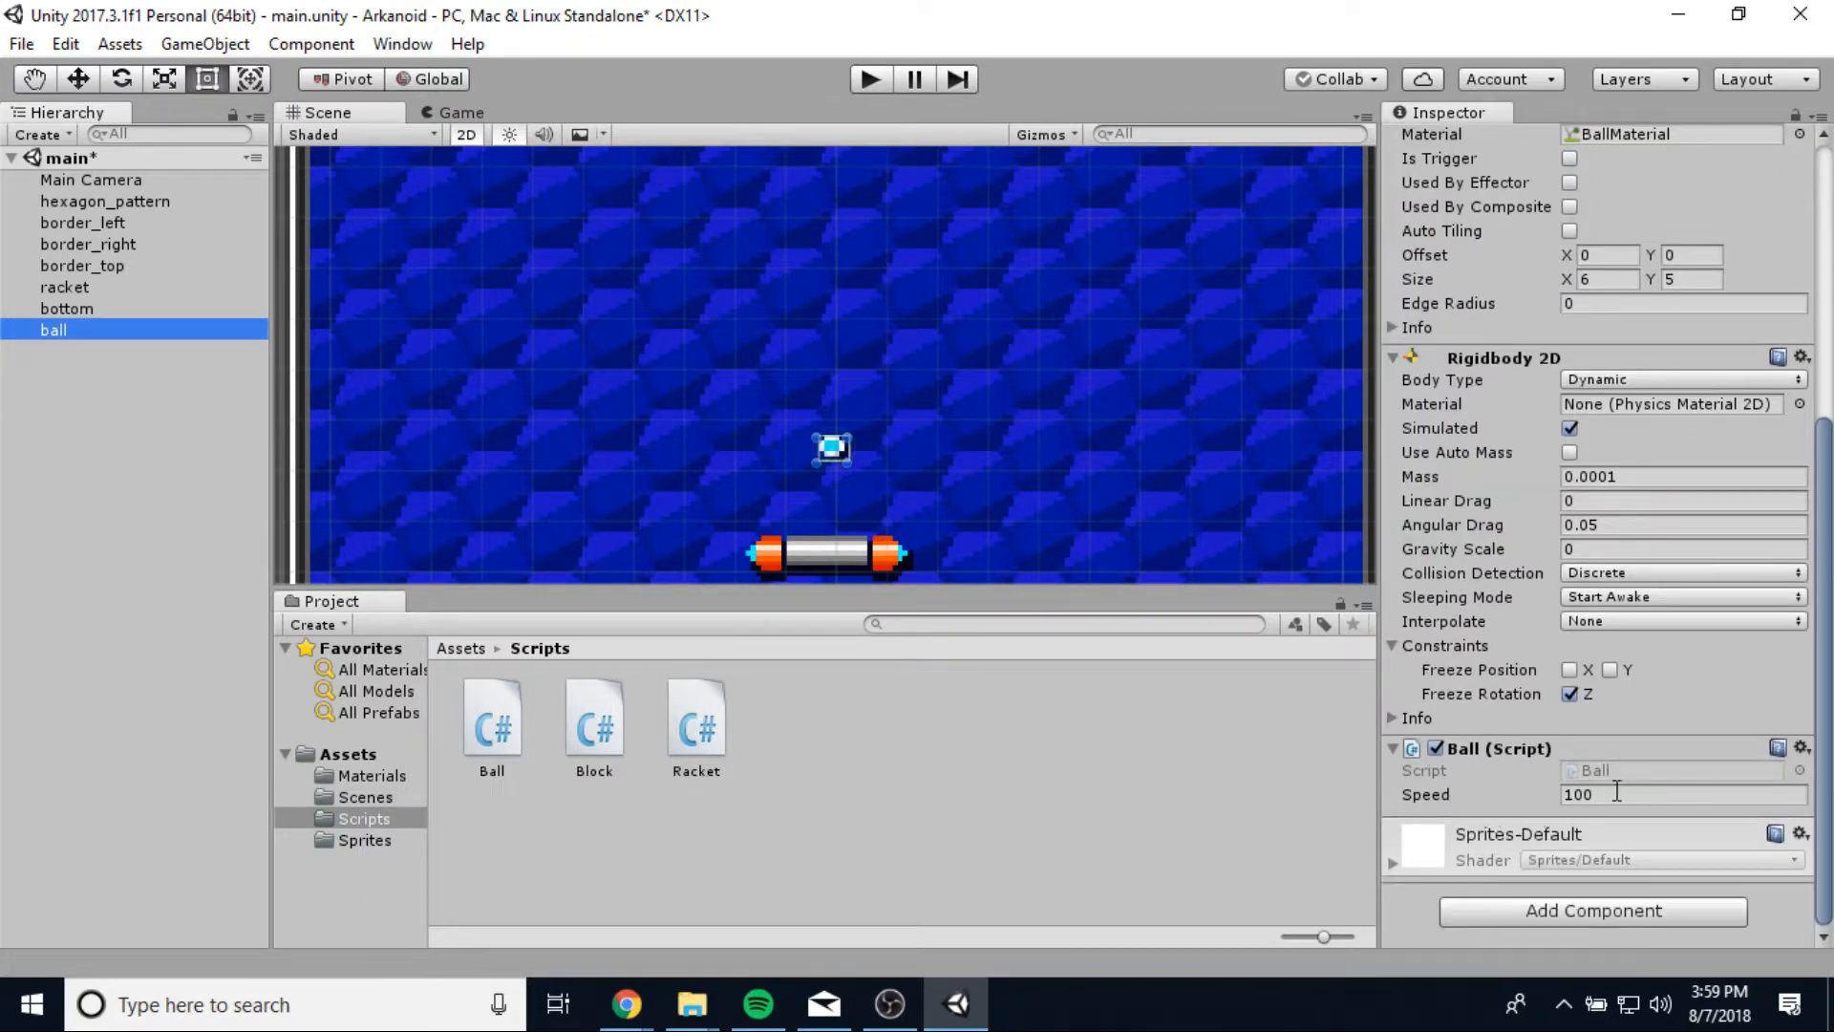
Play-test the game, moving the racket left and right to bounce the ball, and stop the play mode.
{"action": "left_click", "coordinate": [870, 79]}
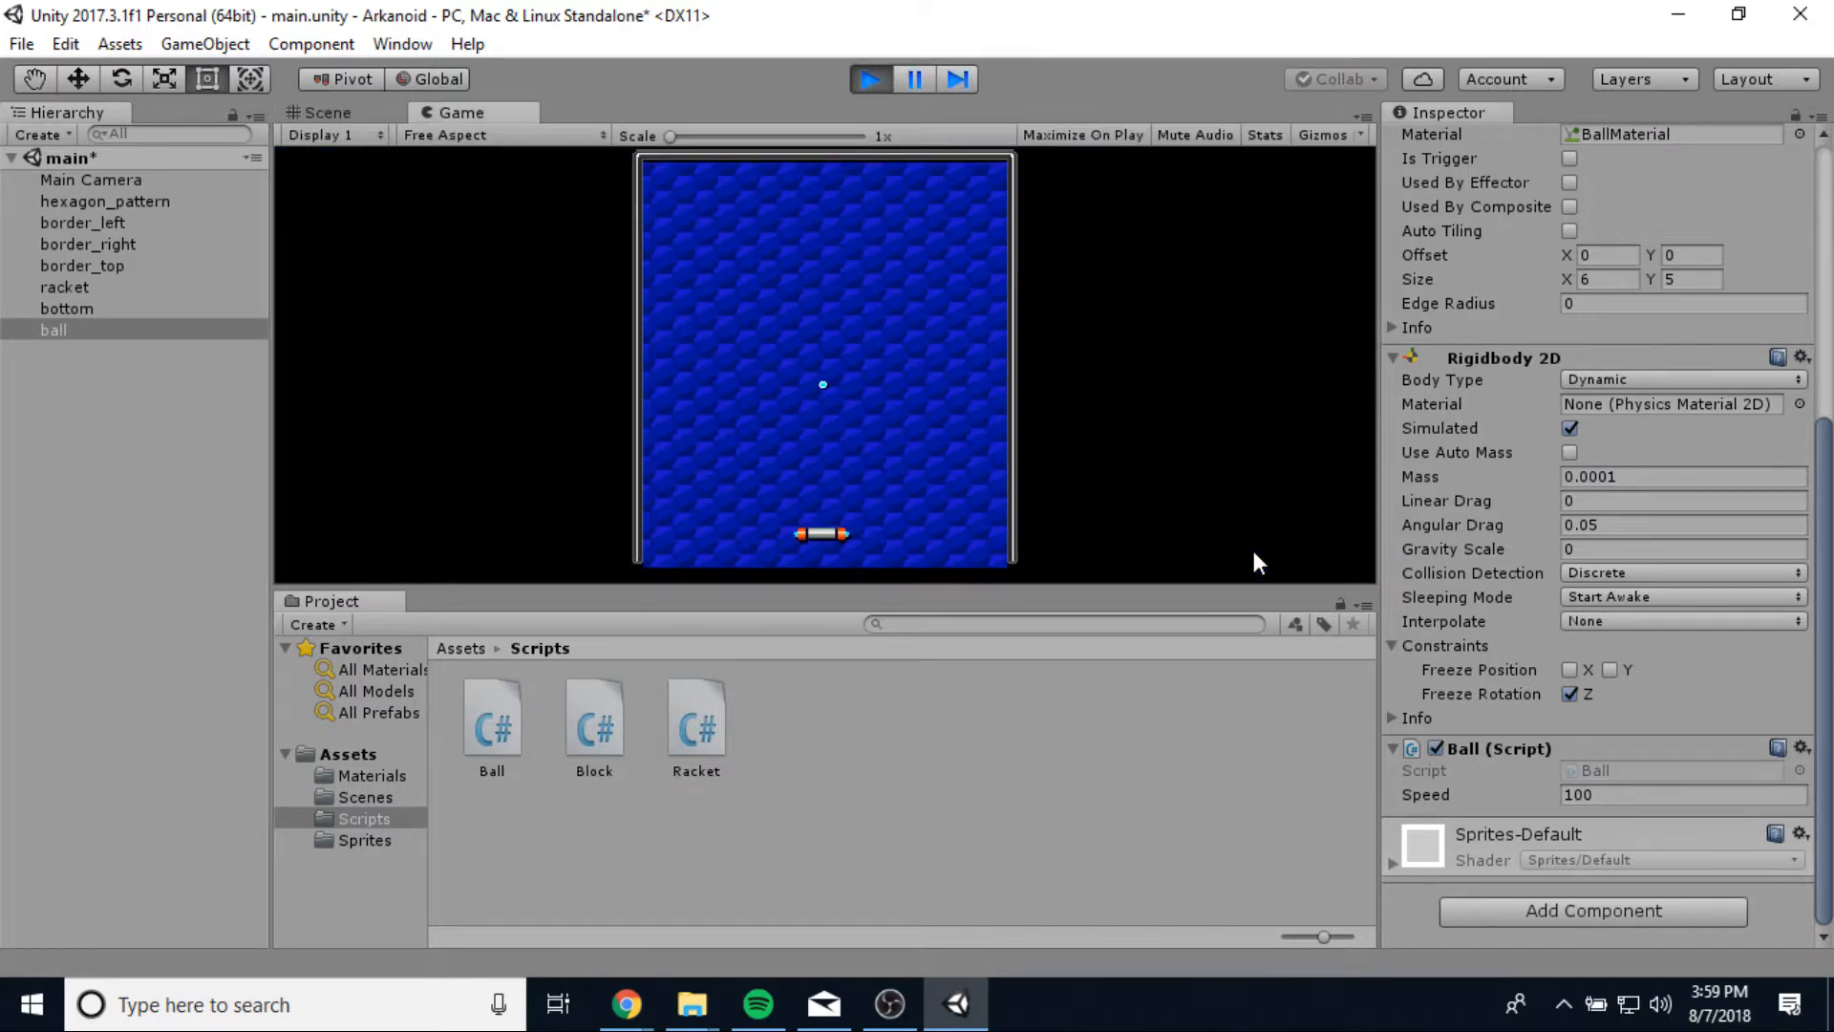
{"action": "key", "text": "Right"}
{"action": "key", "text": "Left"}
{"action": "key", "text": "Right"}
{"action": "key", "text": "Left"}
{"action": "key", "text": "Left"}
{"action": "key", "text": "Right"}
{"action": "key", "text": "Left"}
{"action": "key", "text": "Right"}
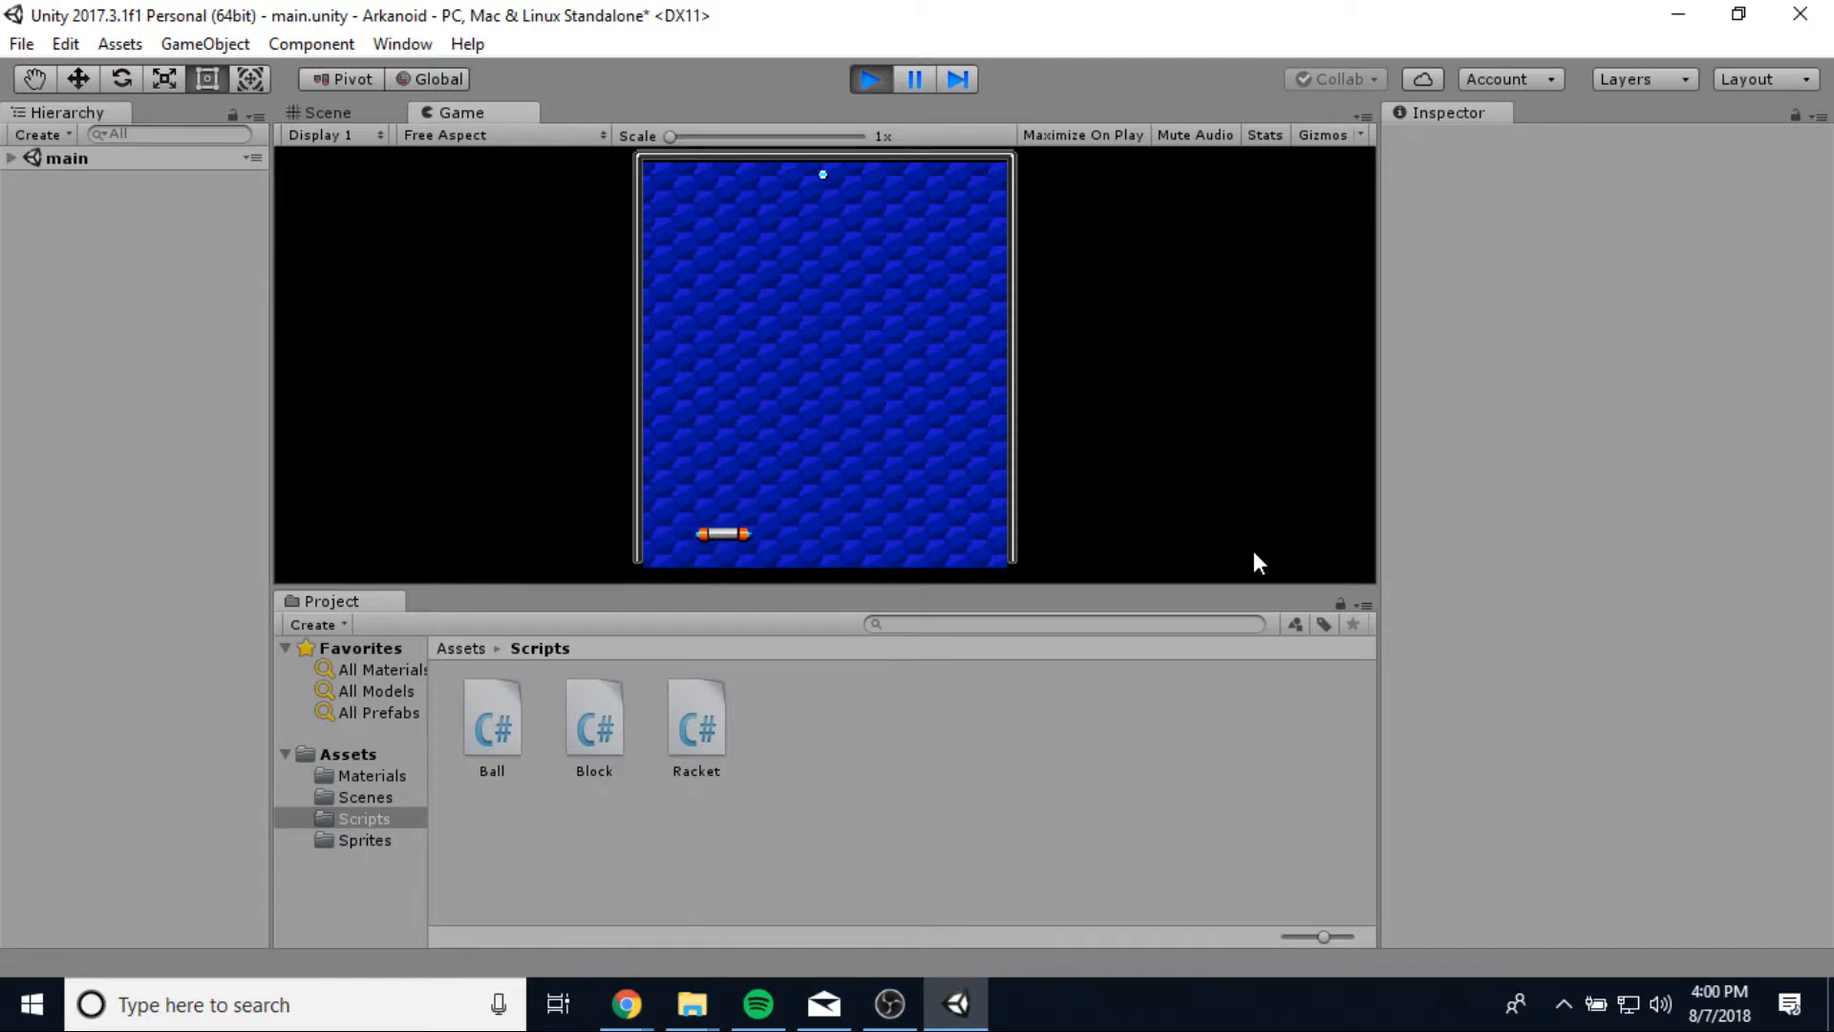
{"action": "key", "text": "Right"}
{"action": "left_click", "coordinate": [871, 79]}
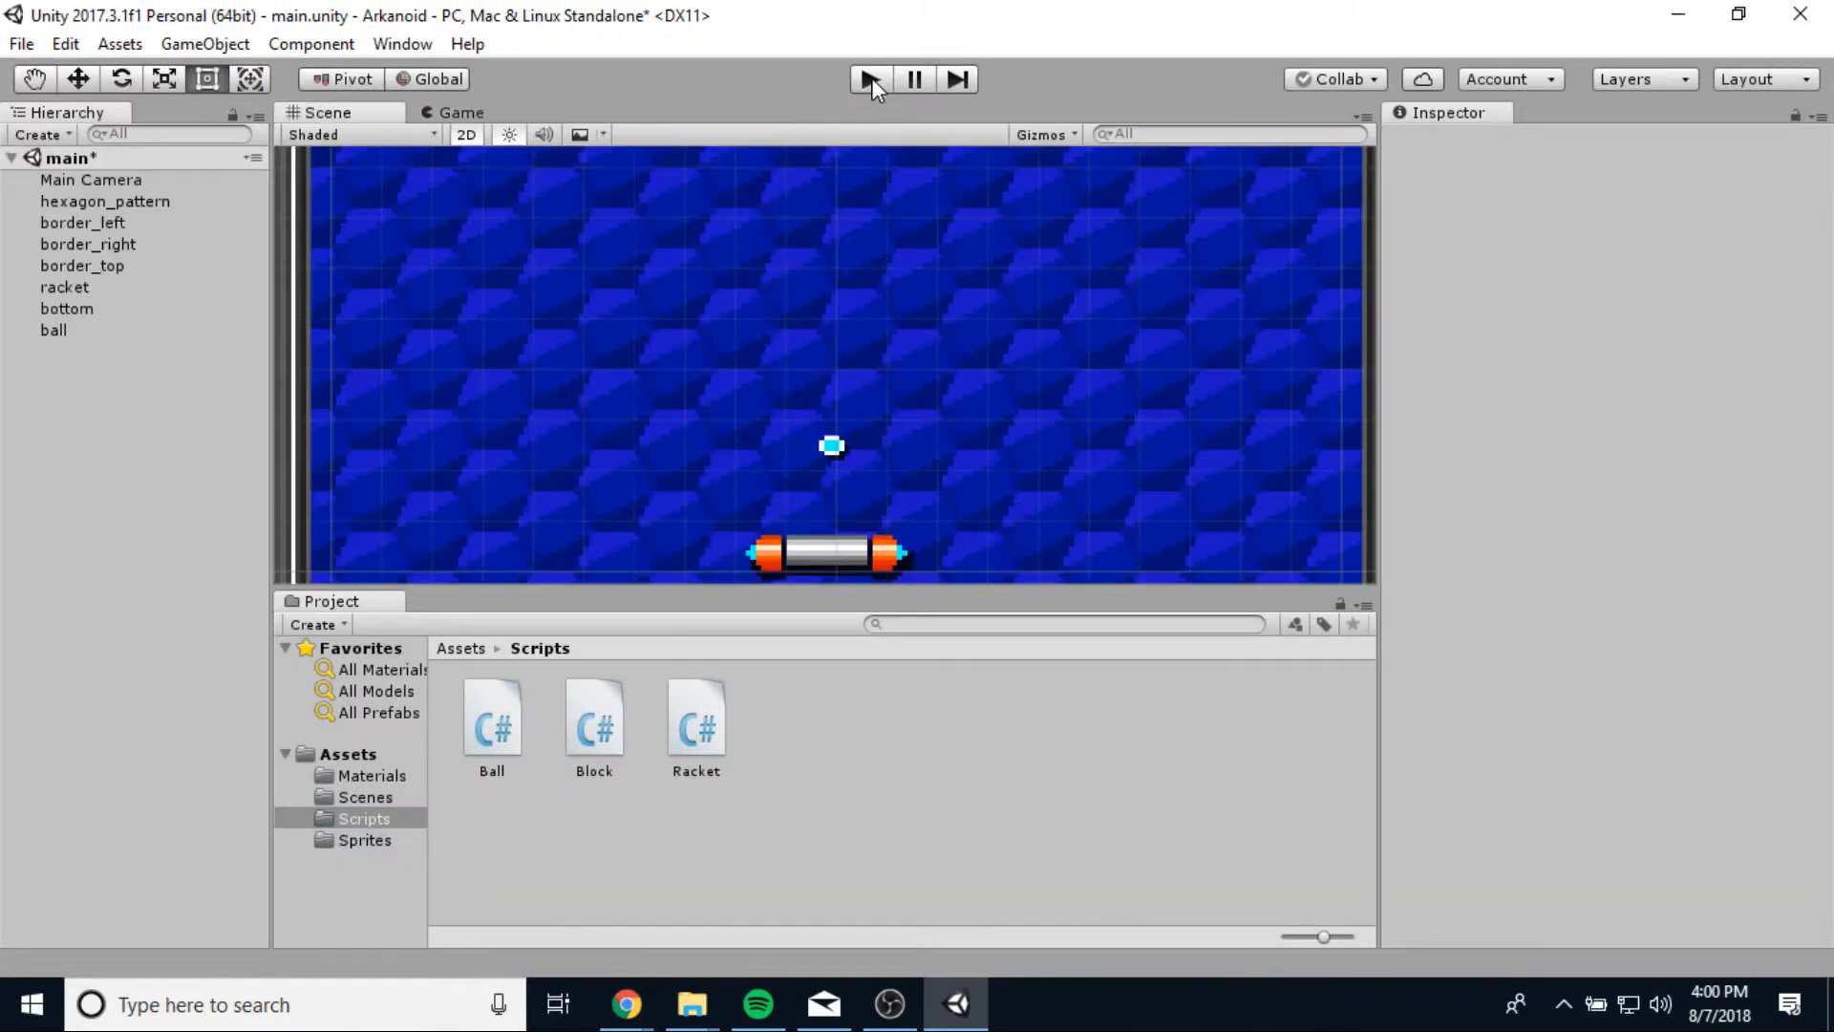
Set the block_yellow sprite's Pixels Per Unit to 1 and Filter Mode to Point (no filter), and apply the import settings.
{"action": "scroll", "coordinate": [849, 372], "scroll_direction": "down", "scroll_amount": 5}
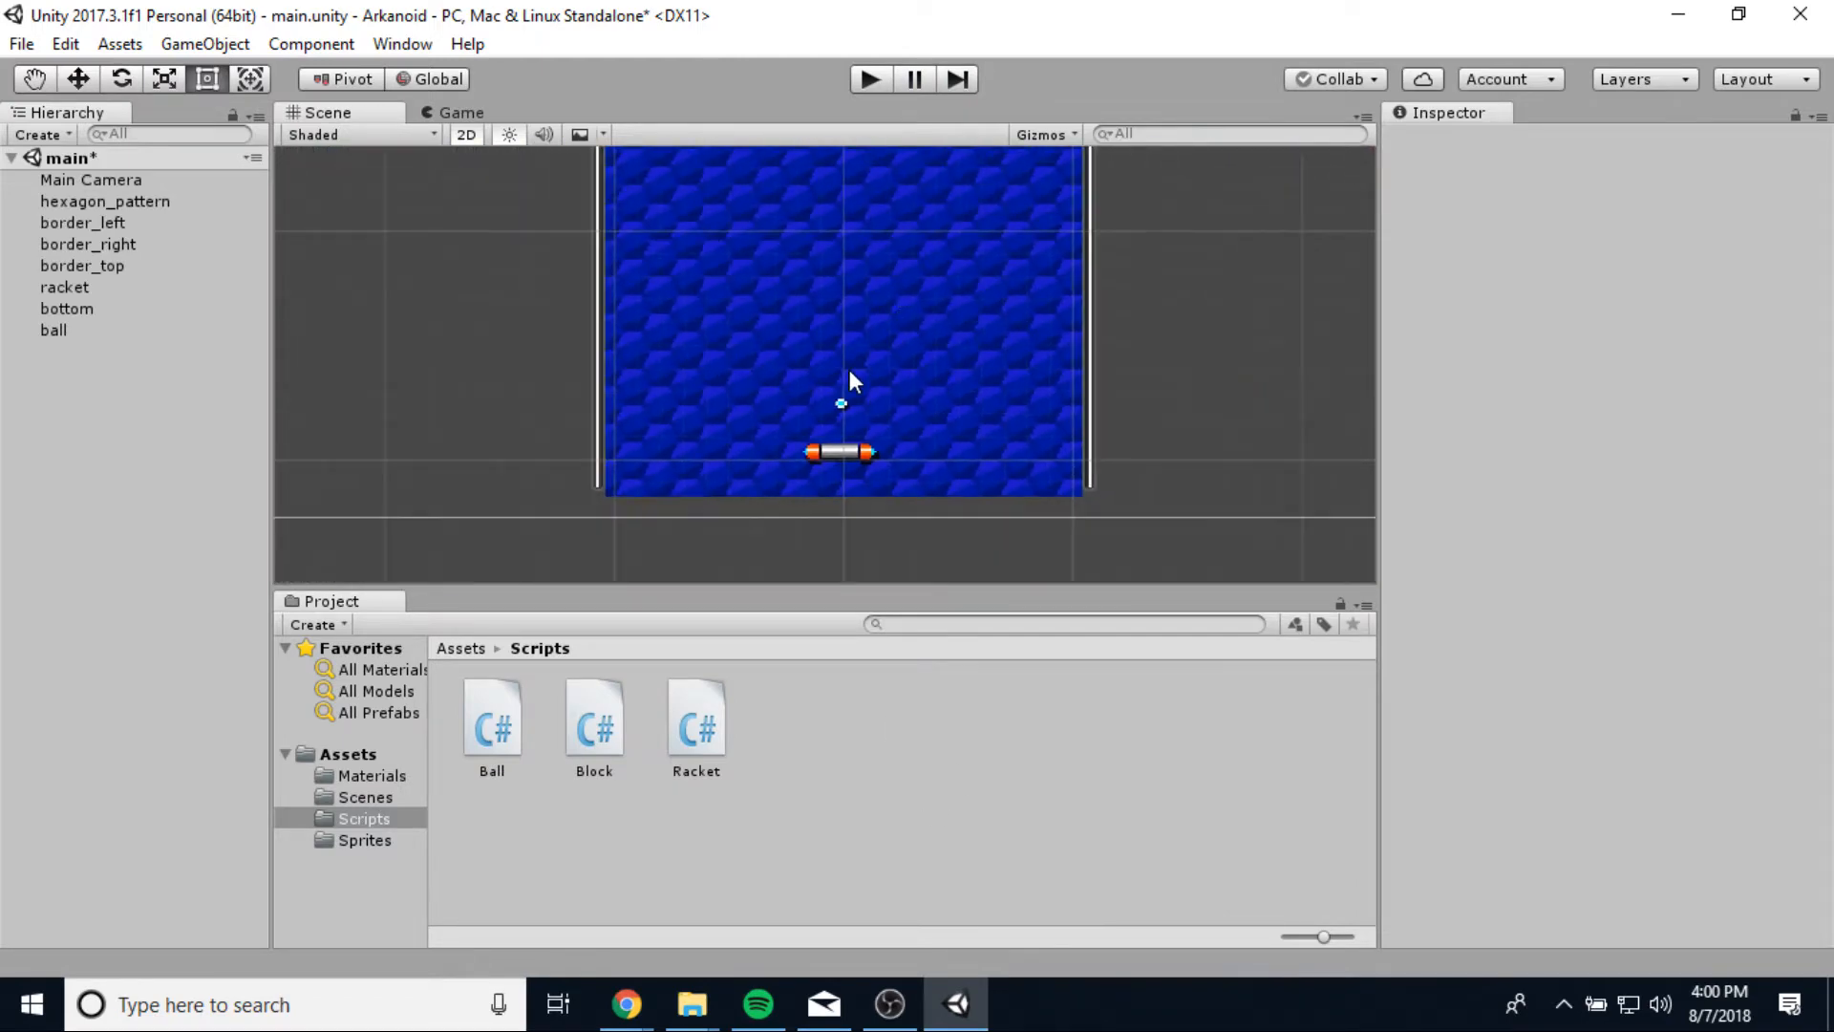
{"action": "middle_click_drag", "start_coordinate": [850, 370], "coordinate": [891, 374]}
{"action": "scroll", "coordinate": [887, 399], "scroll_direction": "down", "scroll_amount": 4}
{"action": "scroll", "coordinate": [891, 374], "scroll_direction": "up", "scroll_amount": 2}
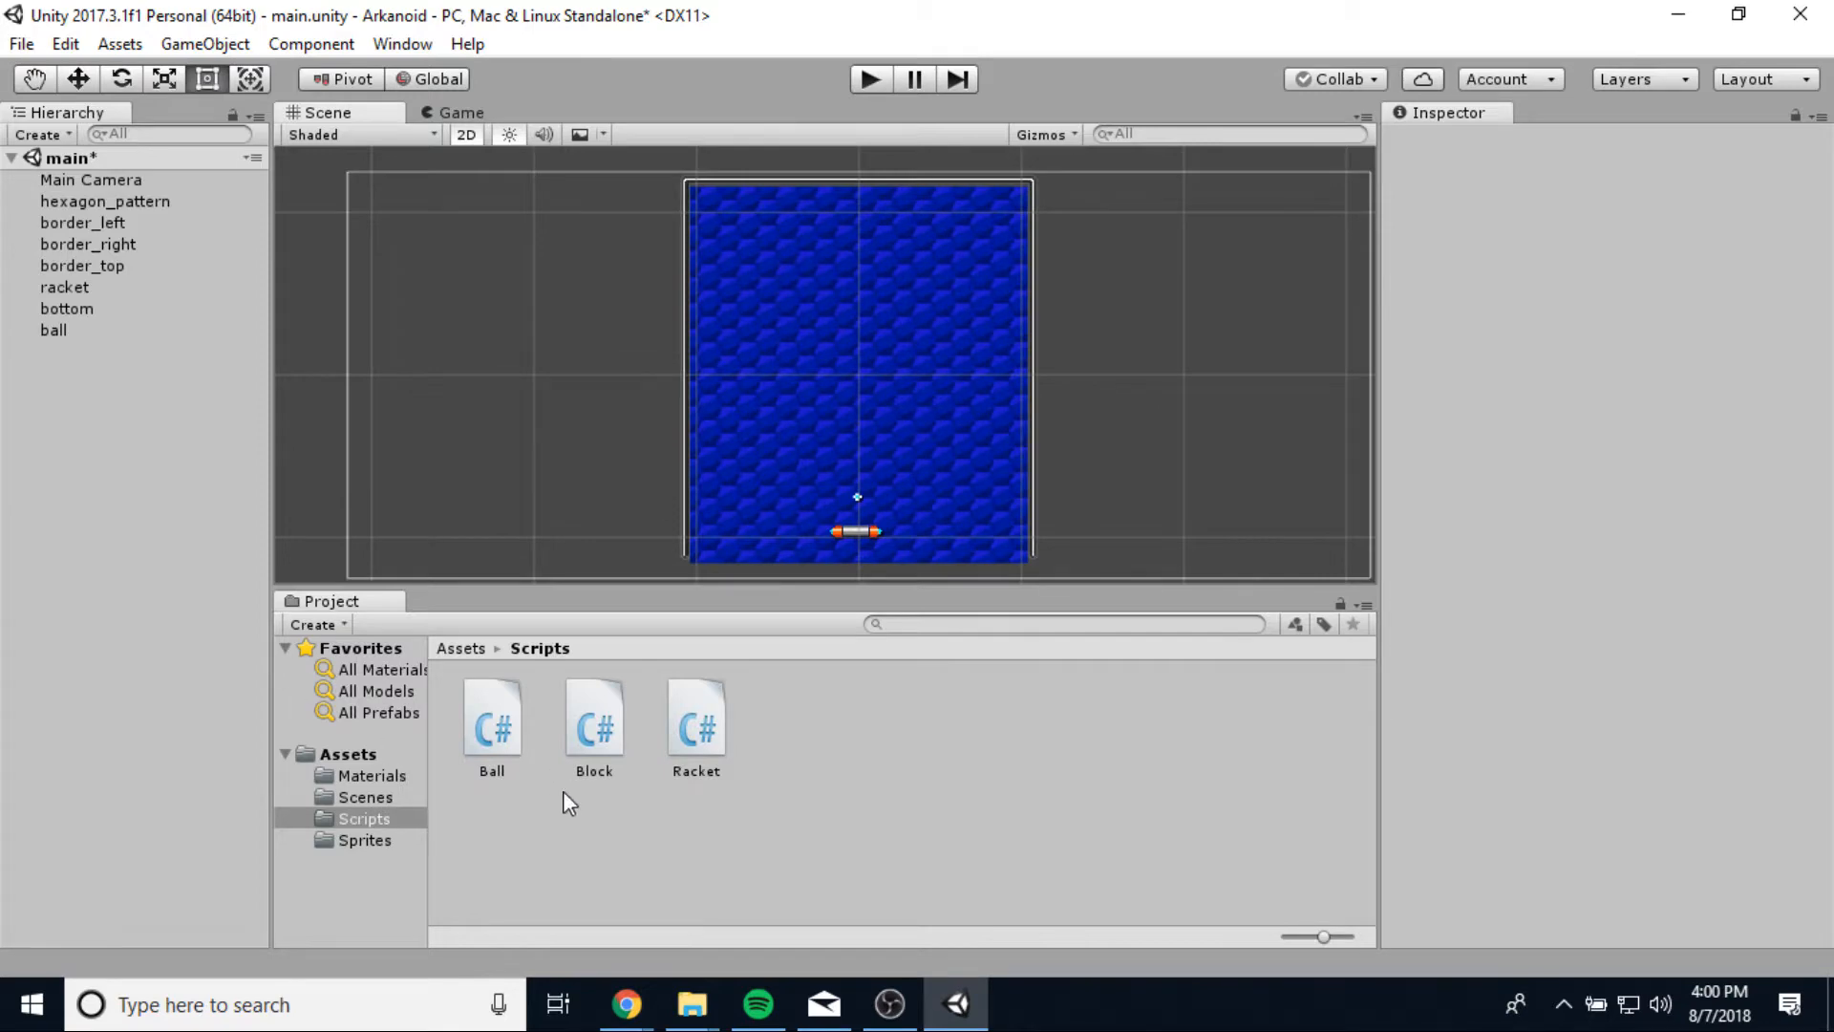
{"action": "left_click", "coordinate": [362, 841]}
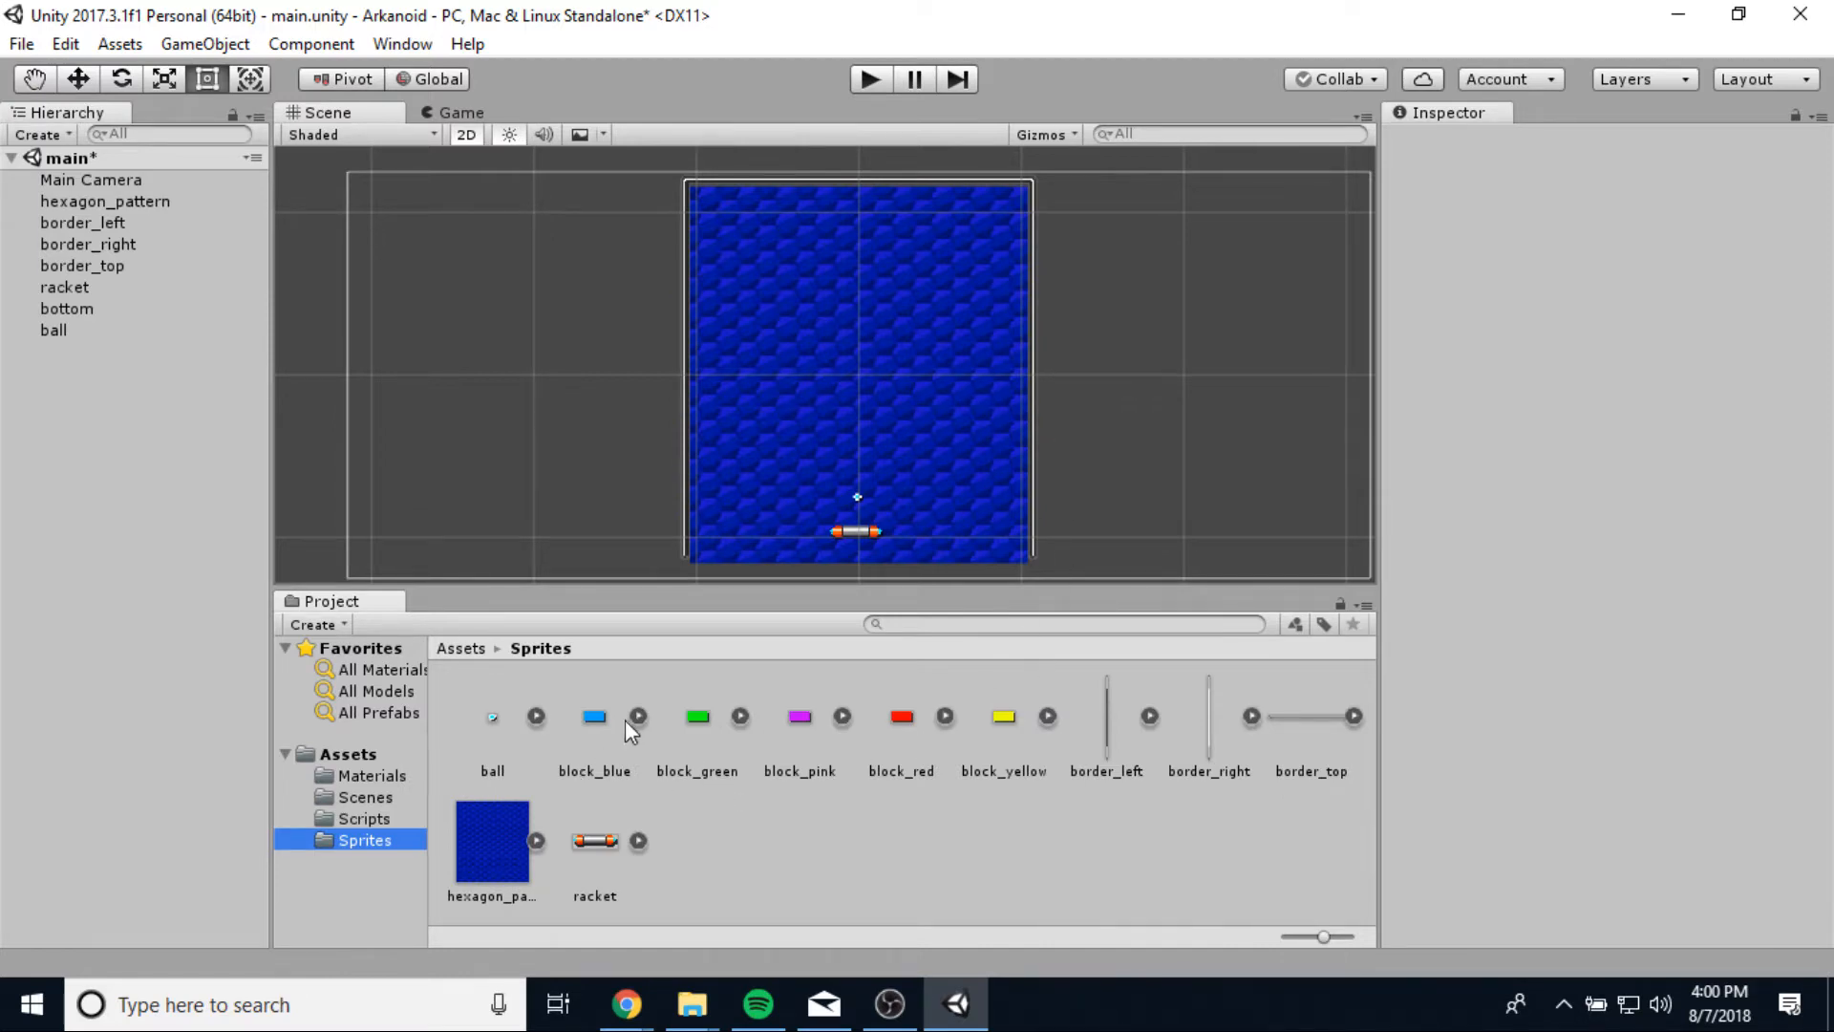
{"action": "mouse_move", "coordinate": [984, 717]}
{"action": "left_mouse_down"}
{"action": "mouse_move", "coordinate": [881, 461]}
{"action": "mouse_move", "coordinate": [987, 684]}
{"action": "left_mouse_up"}
{"action": "left_click", "coordinate": [1015, 713]}
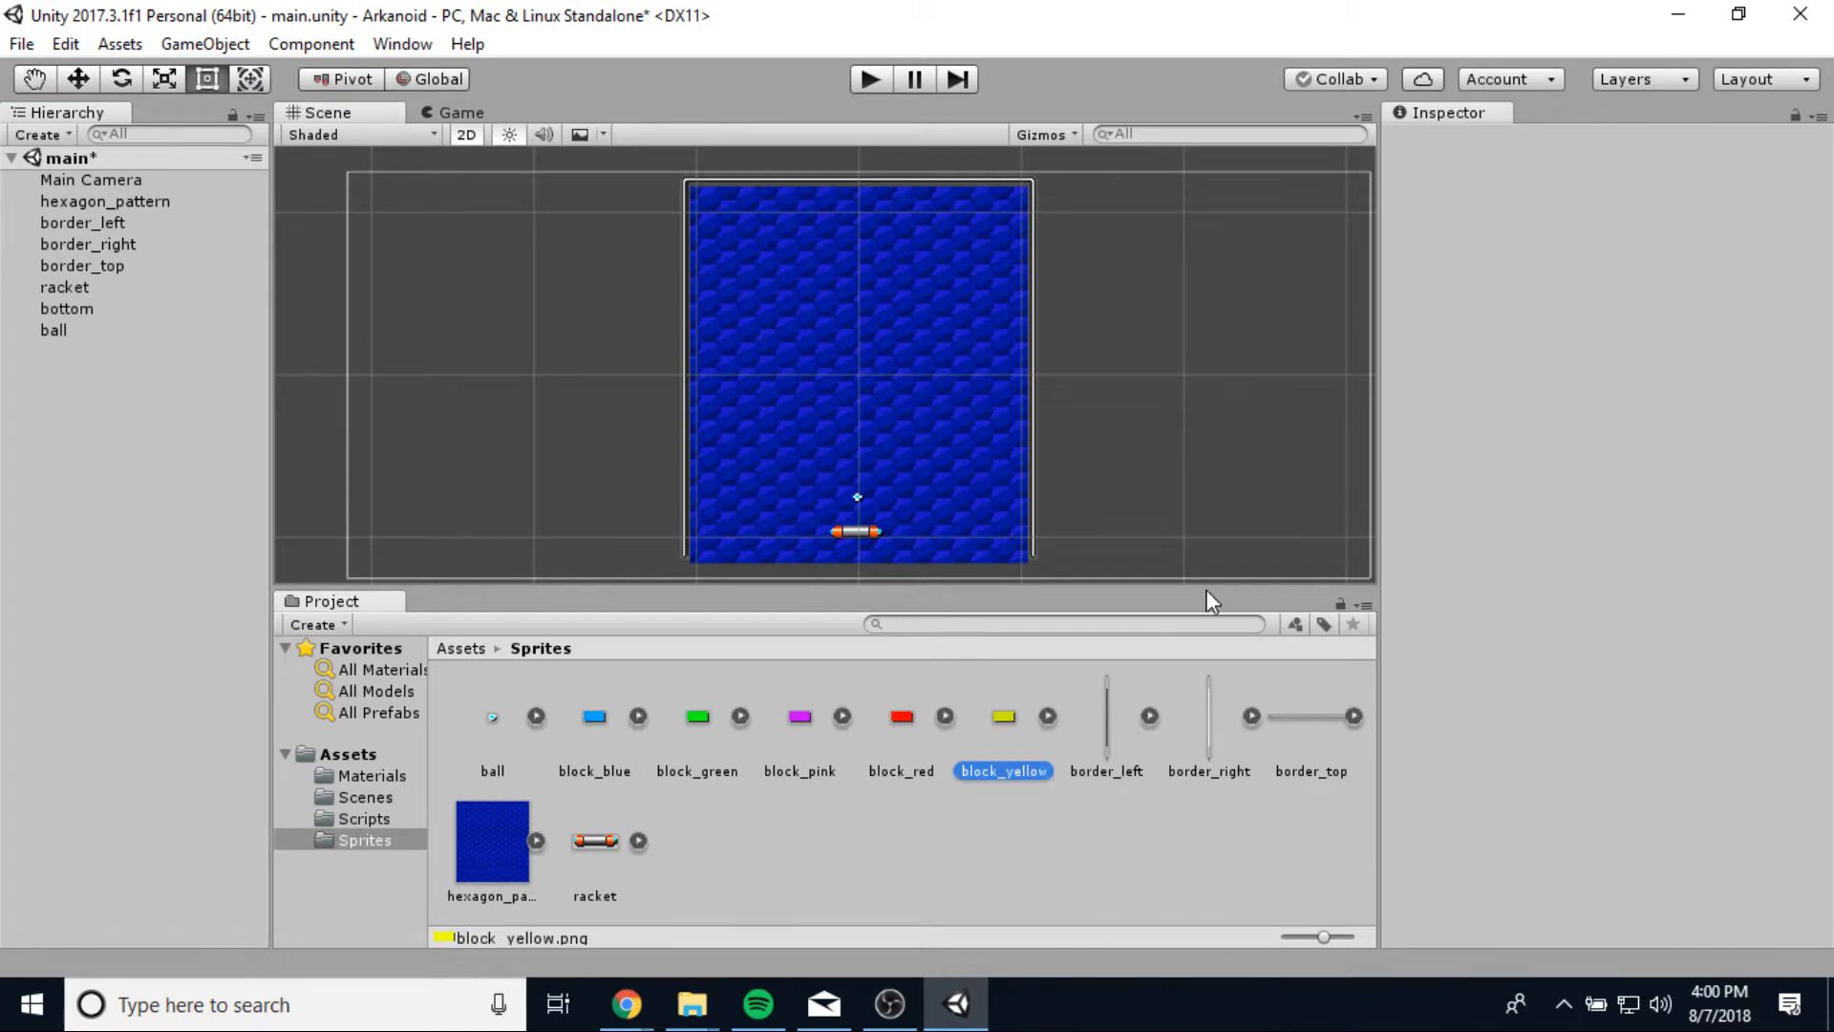
{"action": "left_click", "coordinate": [1608, 318]}
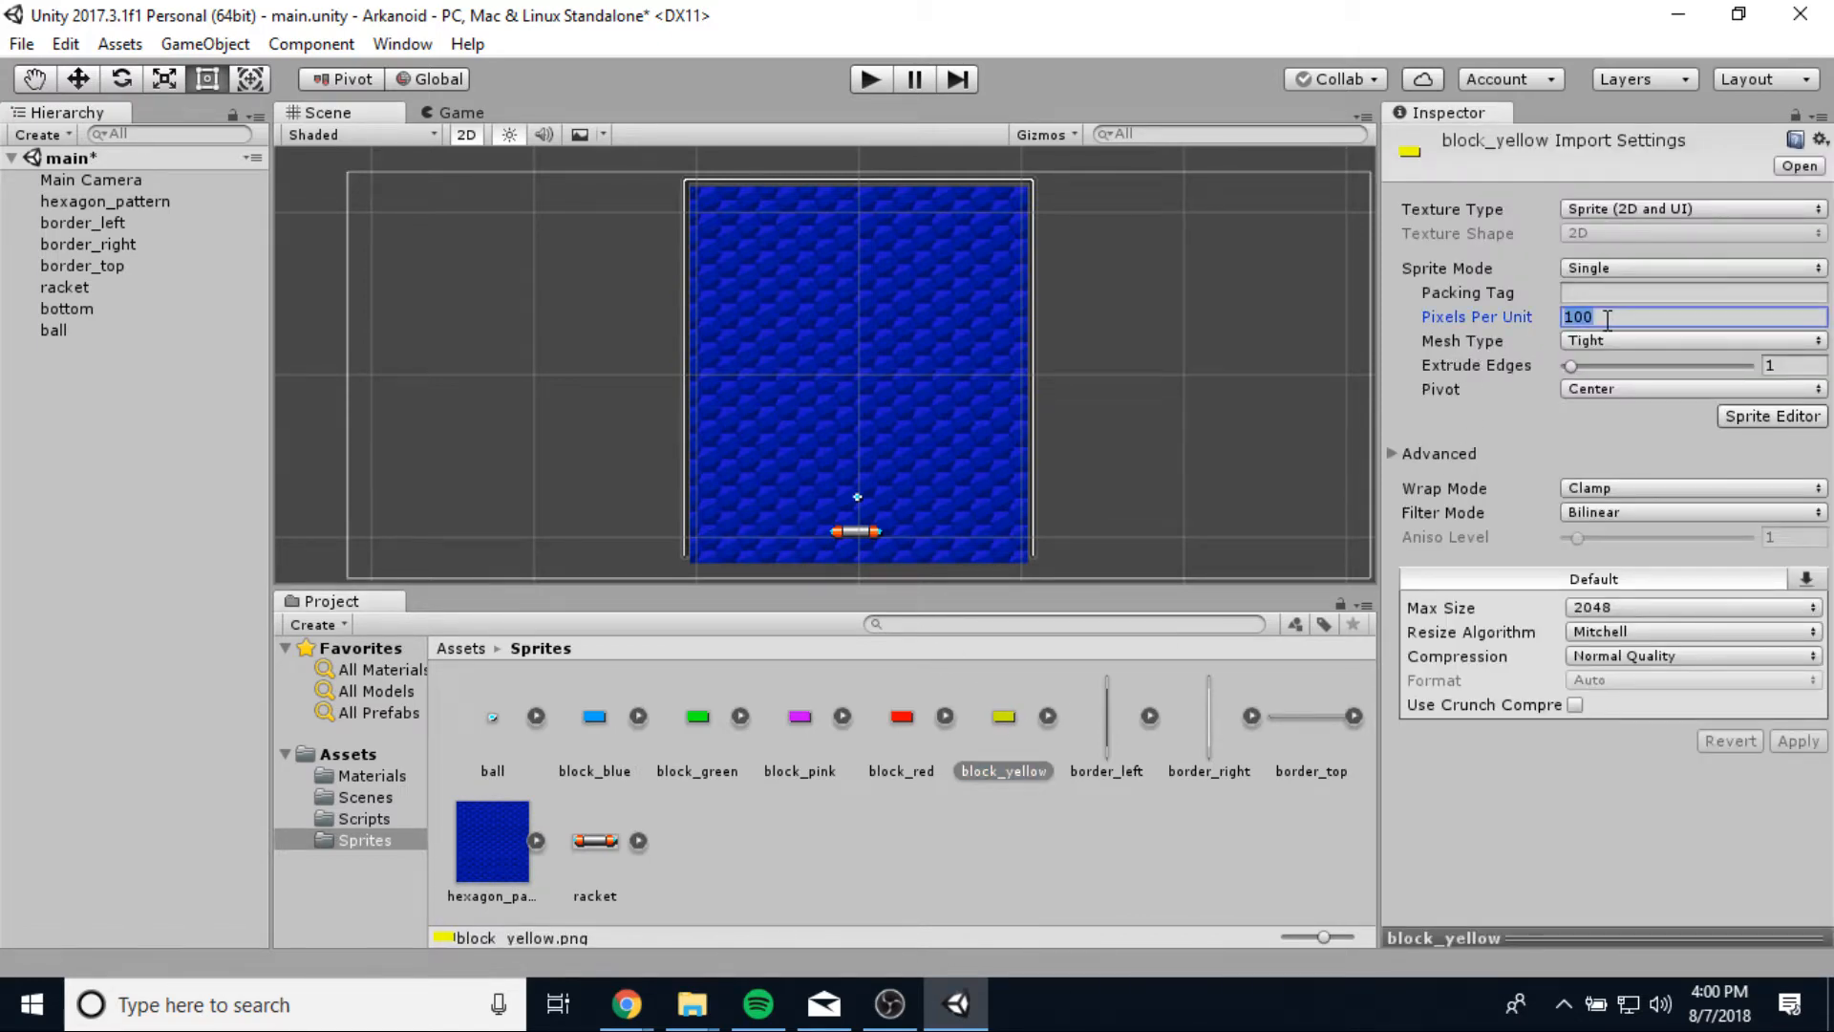
{"action": "type", "text": "1"}
{"action": "key", "text": "Tab"}
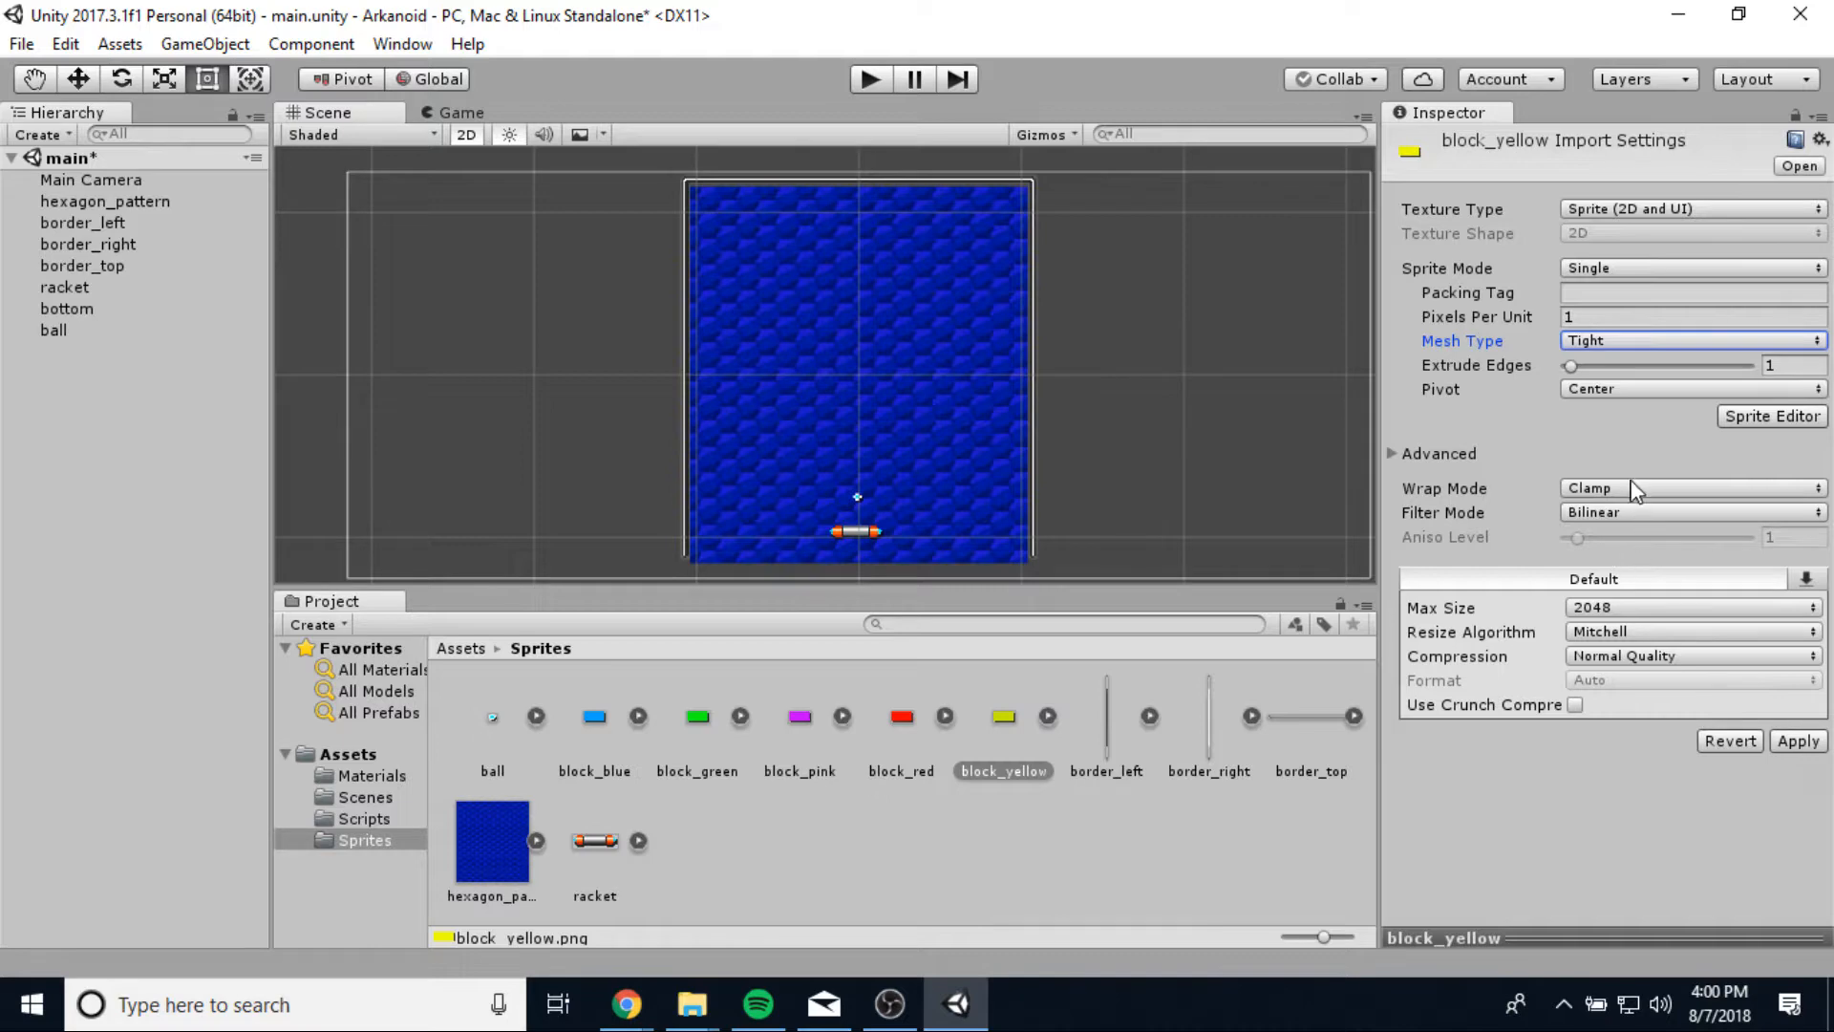
{"action": "left_click", "coordinate": [1611, 514]}
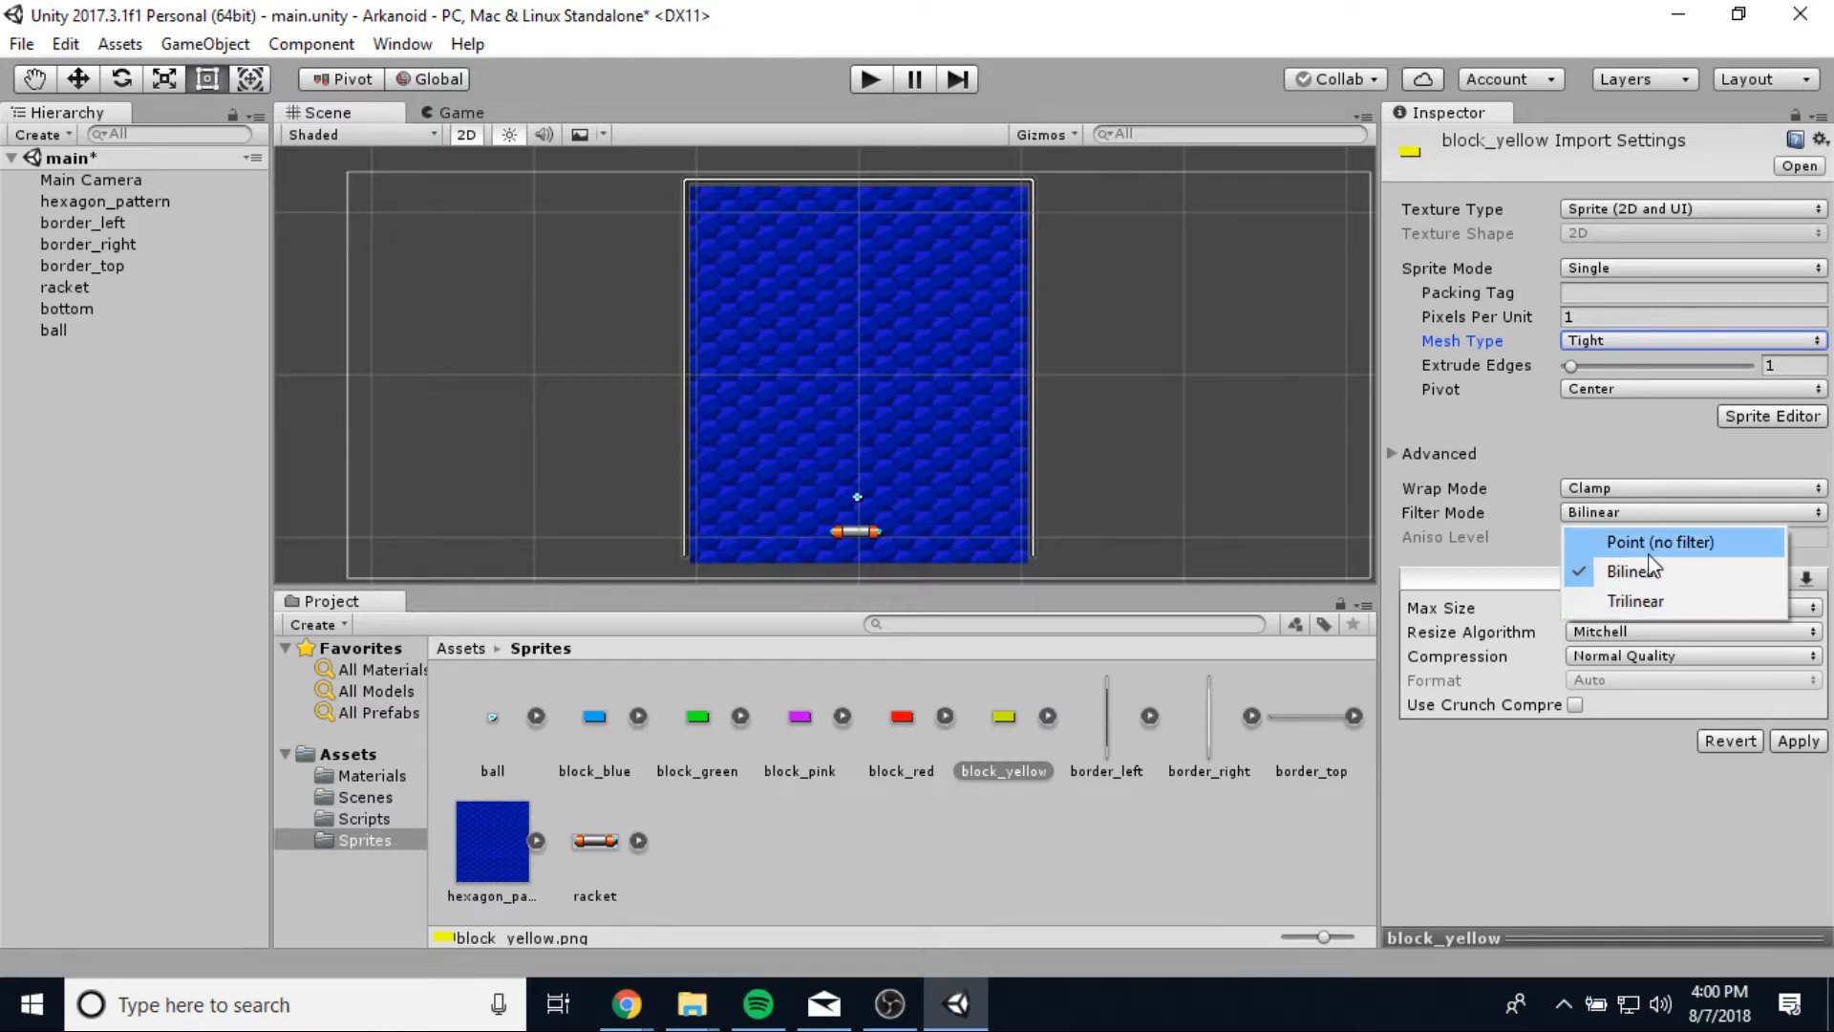
{"action": "left_click", "coordinate": [1648, 542]}
{"action": "left_click", "coordinate": [1799, 742]}
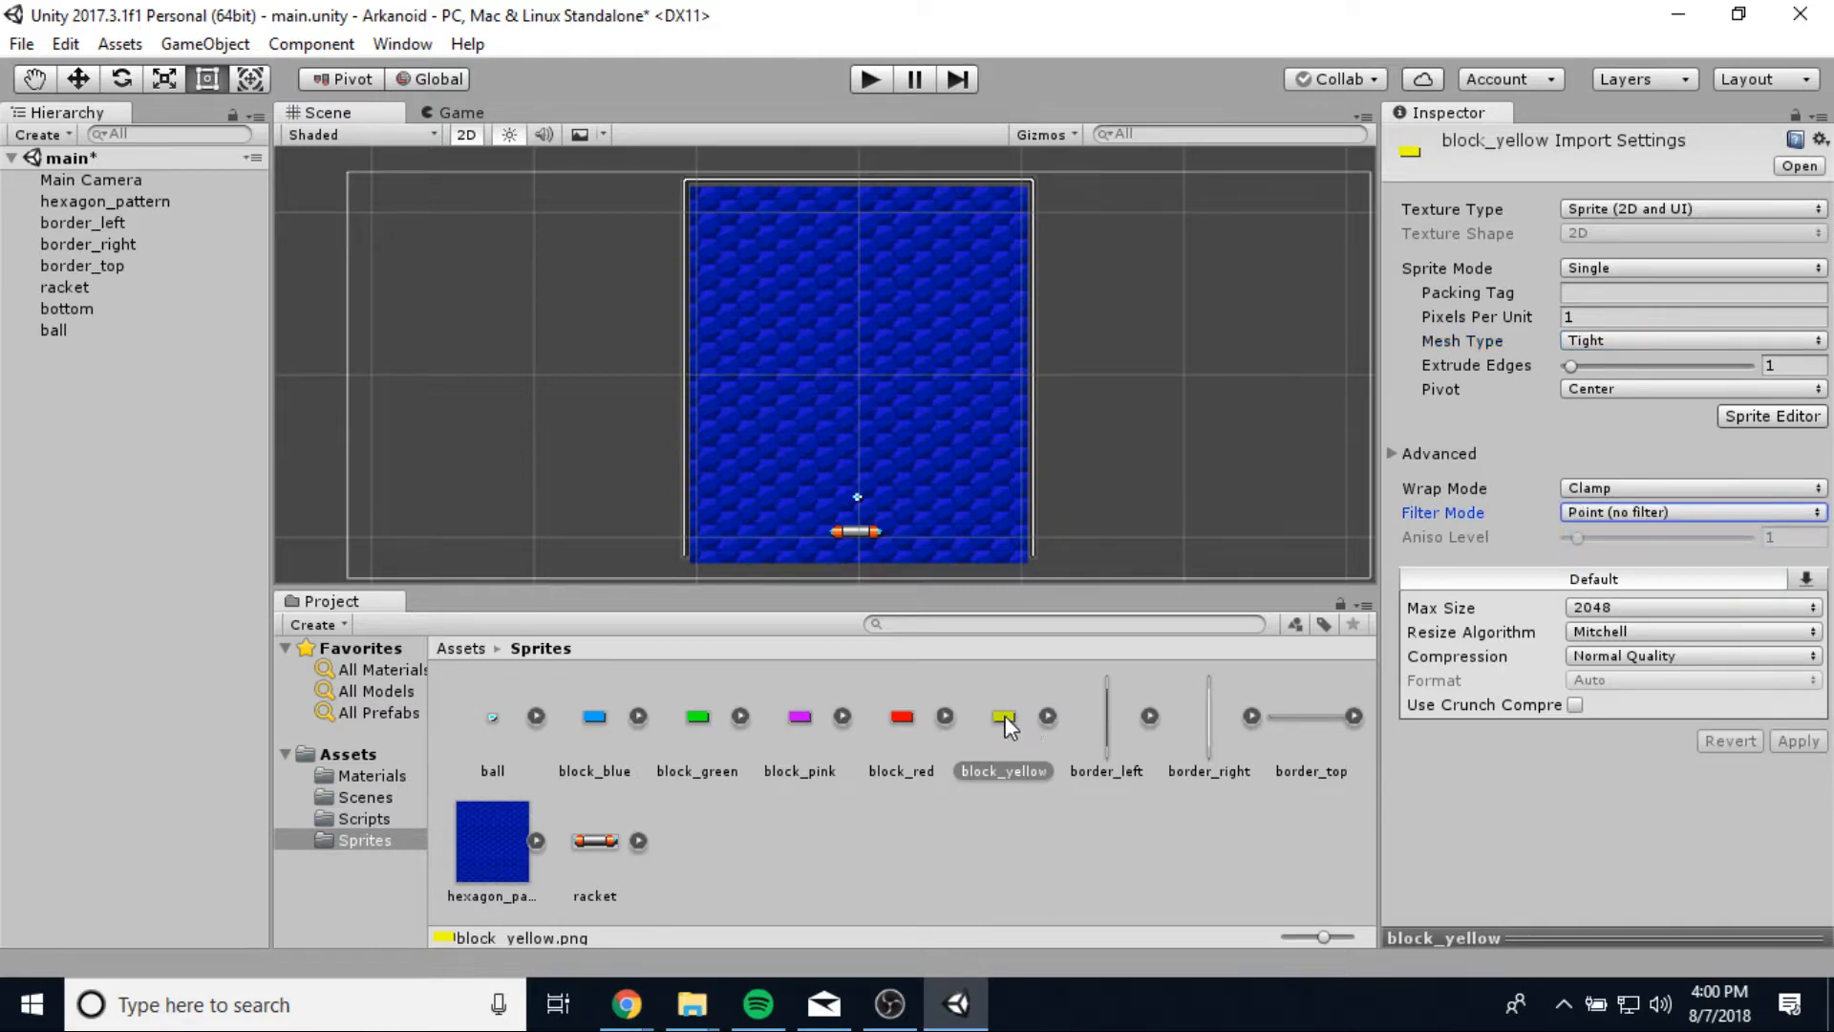
Place block_yellow in the scene at about X -54.5, Y 40.1 and add a Box Collider 2D to it.
{"action": "left_click_drag", "start_coordinate": [1005, 715], "coordinate": [771, 312]}
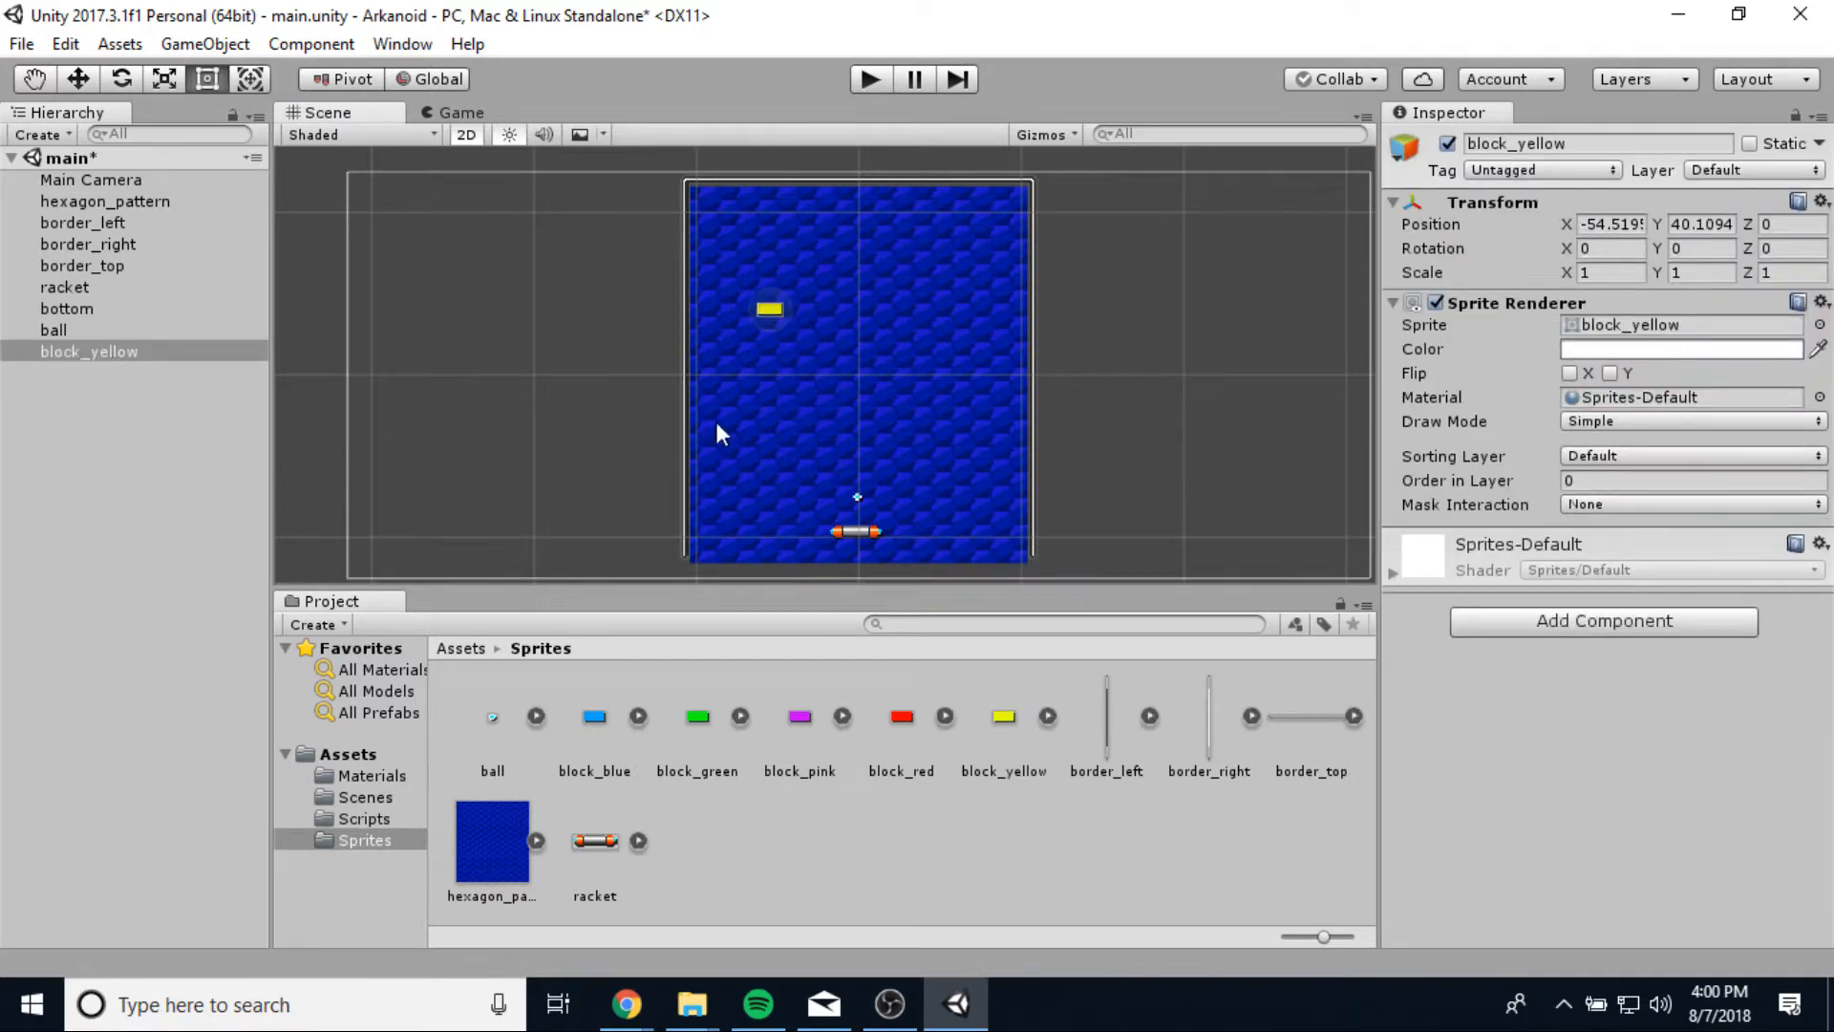
{"action": "left_click", "coordinate": [1624, 621]}
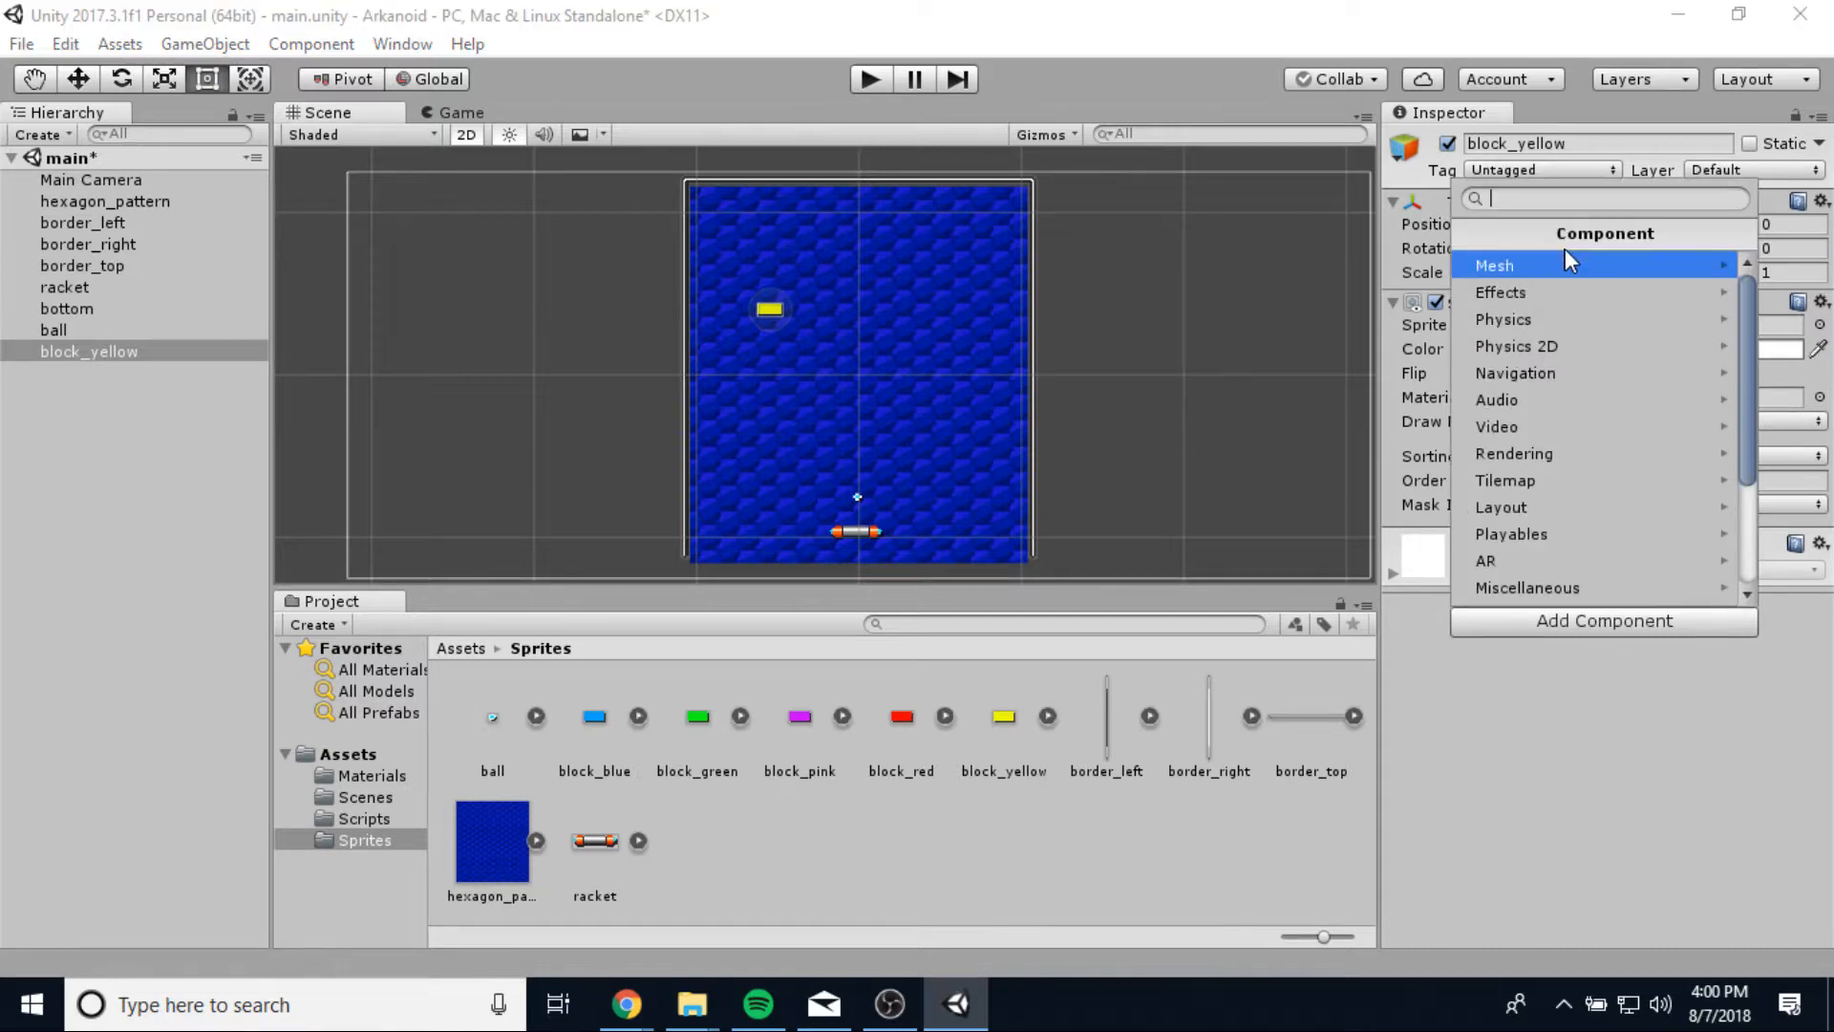
{"action": "left_click", "coordinate": [1565, 347]}
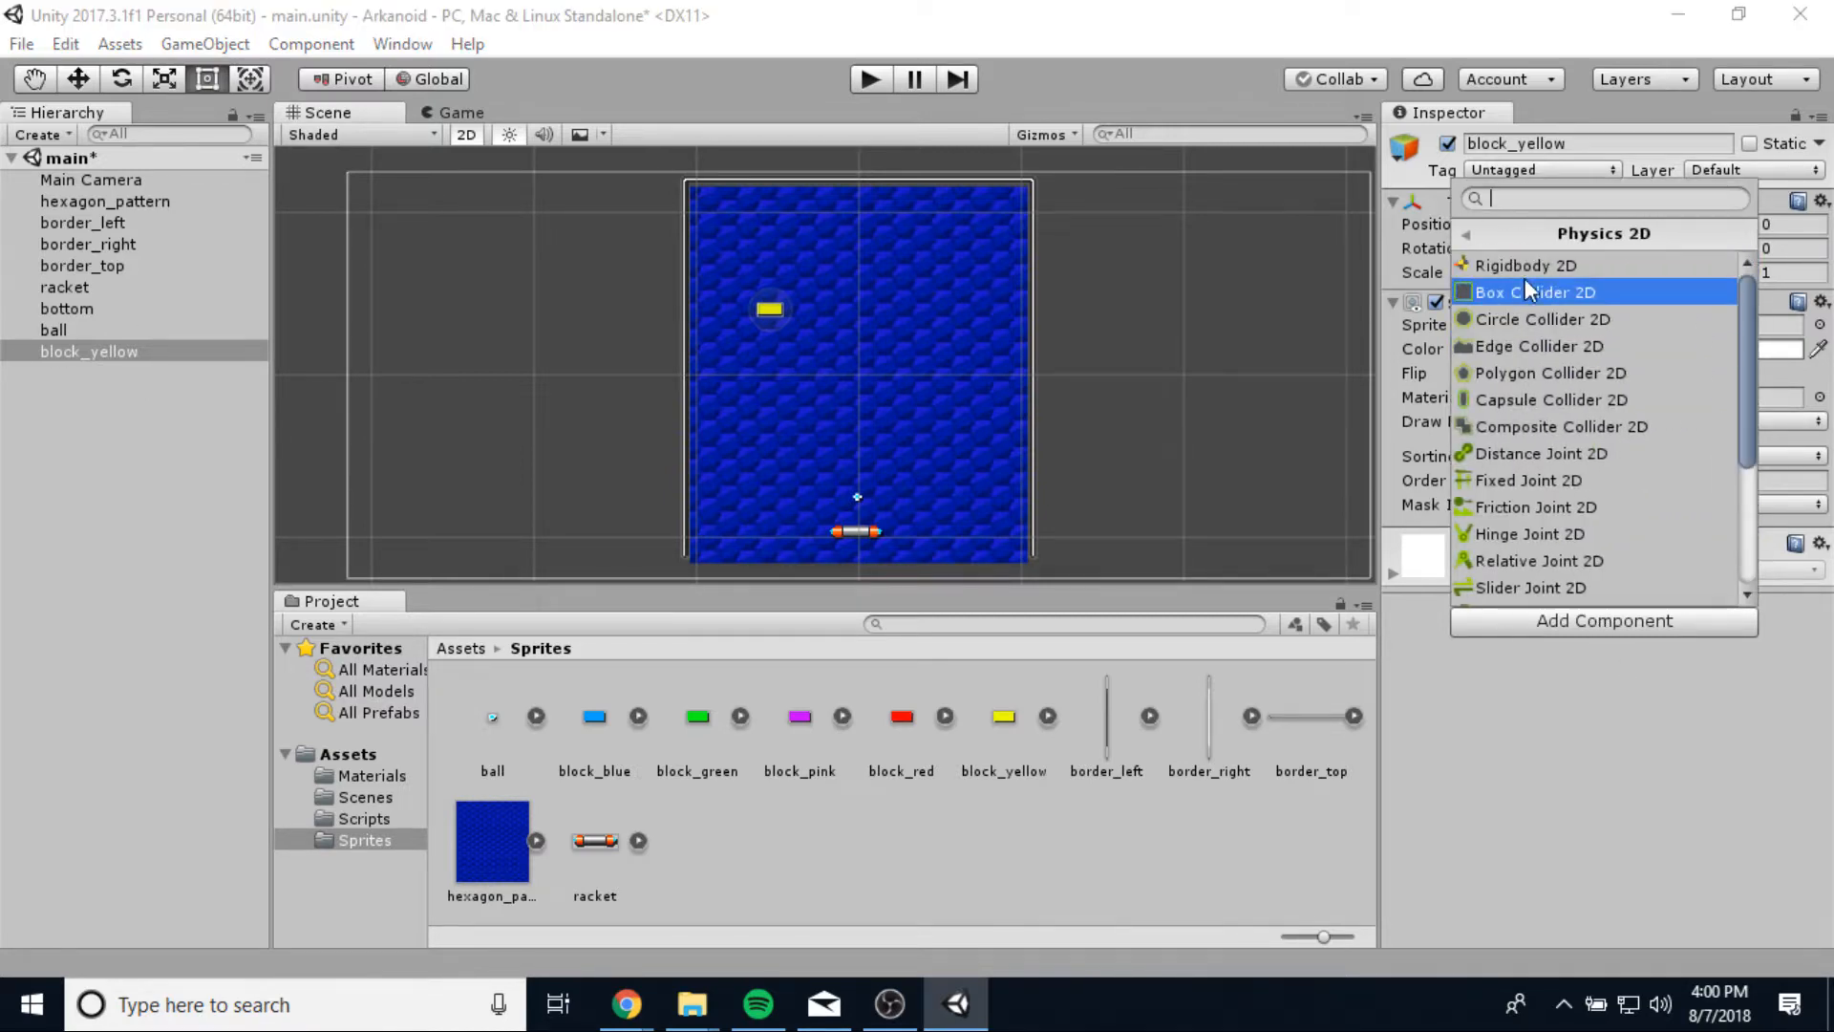
{"action": "left_click", "coordinate": [1527, 289]}
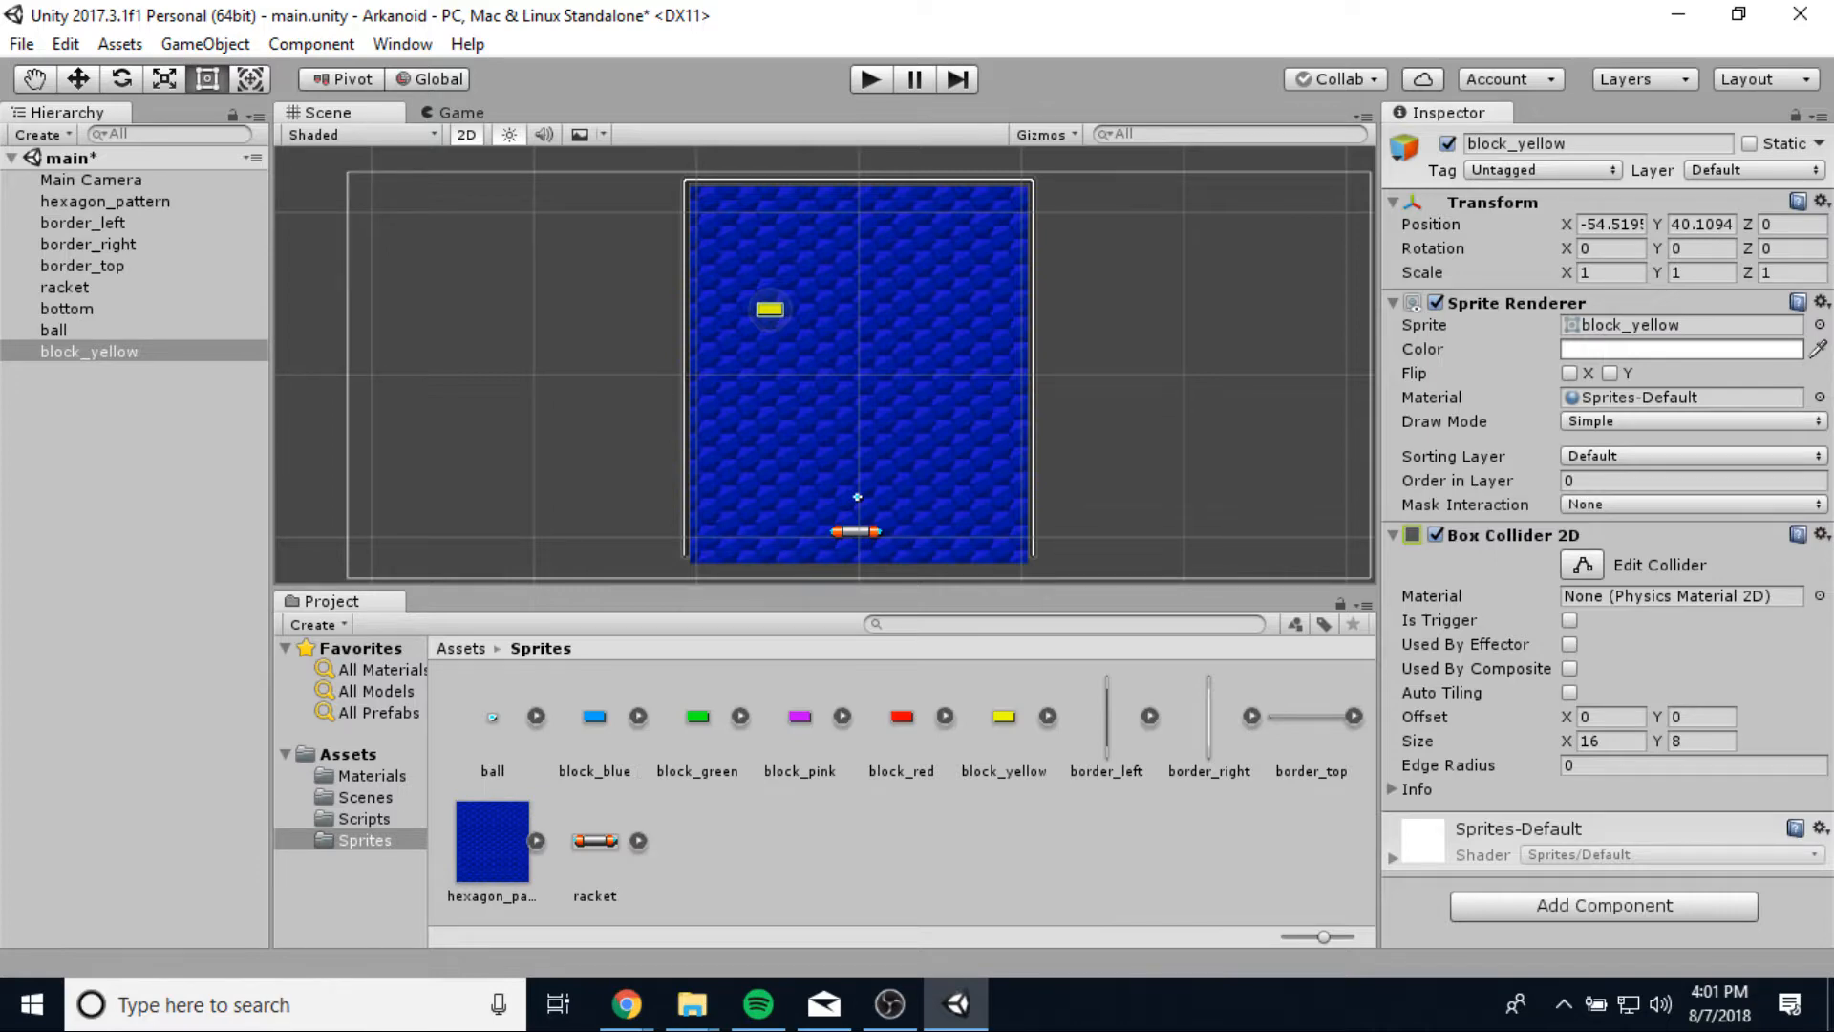
Attach the Block script from the Scripts folder to the block_yellow object.
{"action": "left_click", "coordinate": [363, 819]}
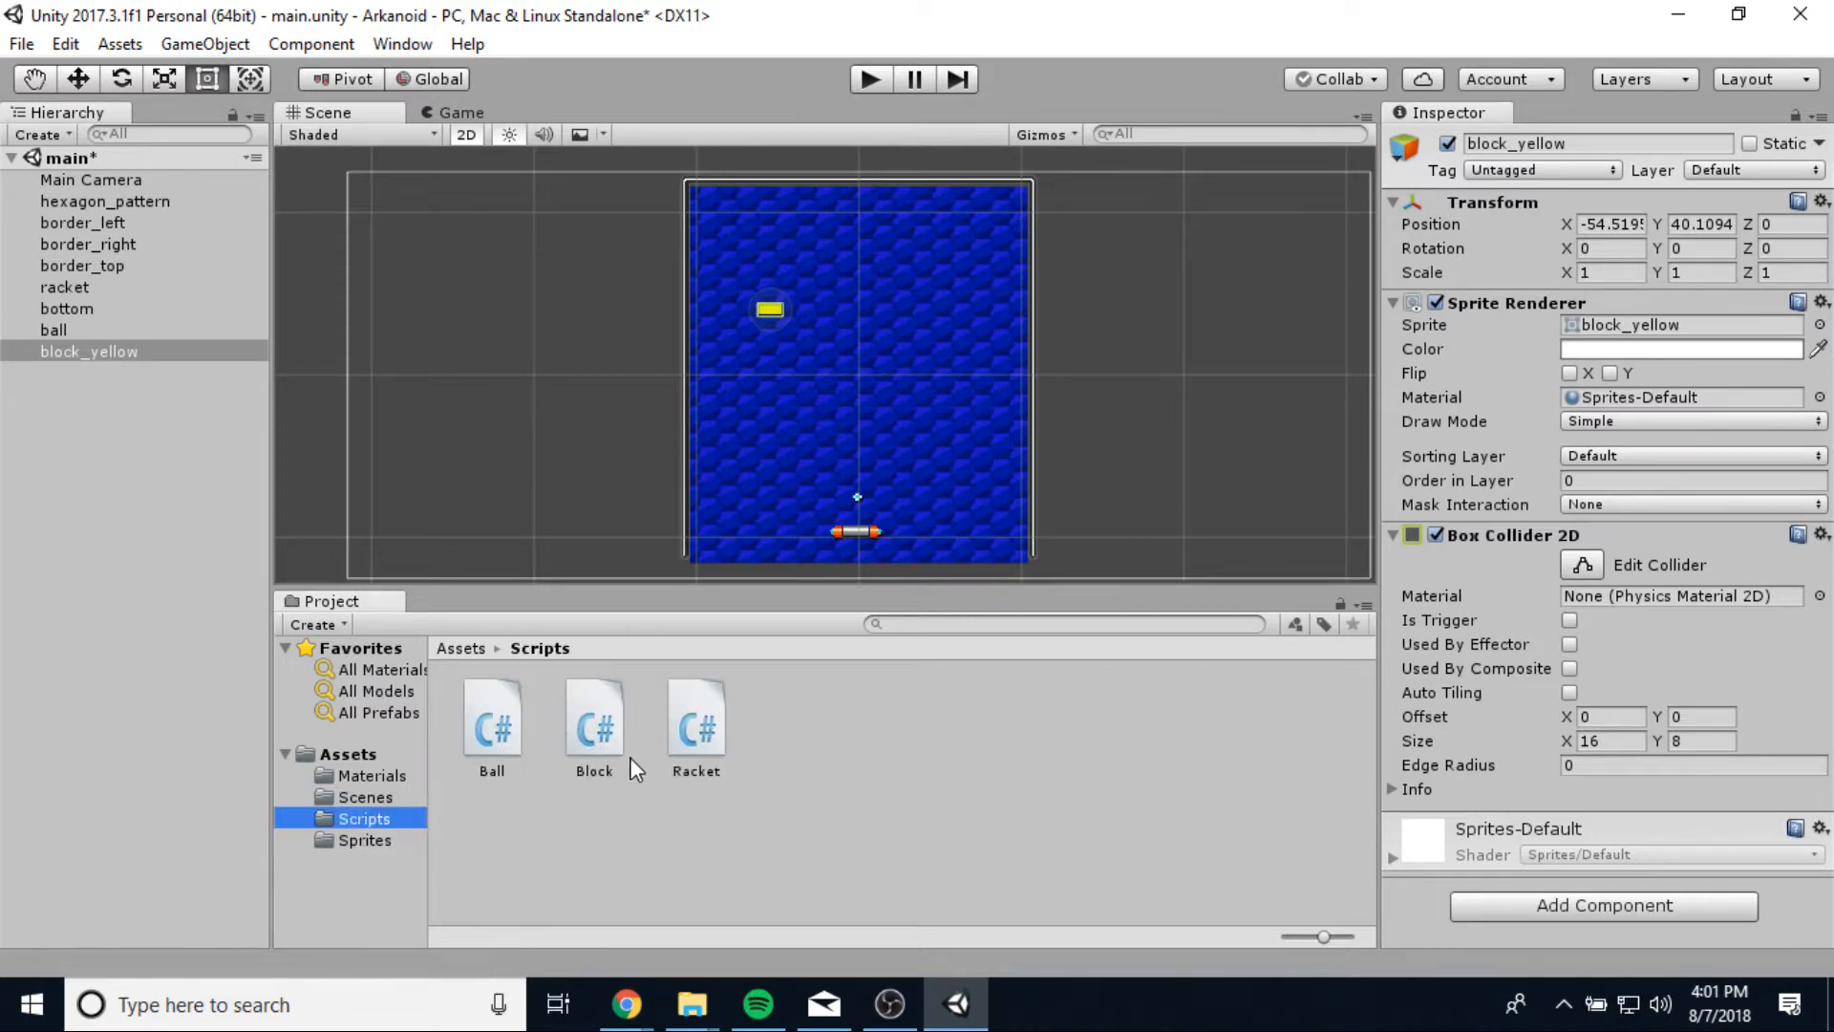
{"action": "left_click", "coordinate": [602, 724]}
{"action": "left_click_drag", "start_coordinate": [599, 725], "coordinate": [101, 354]}
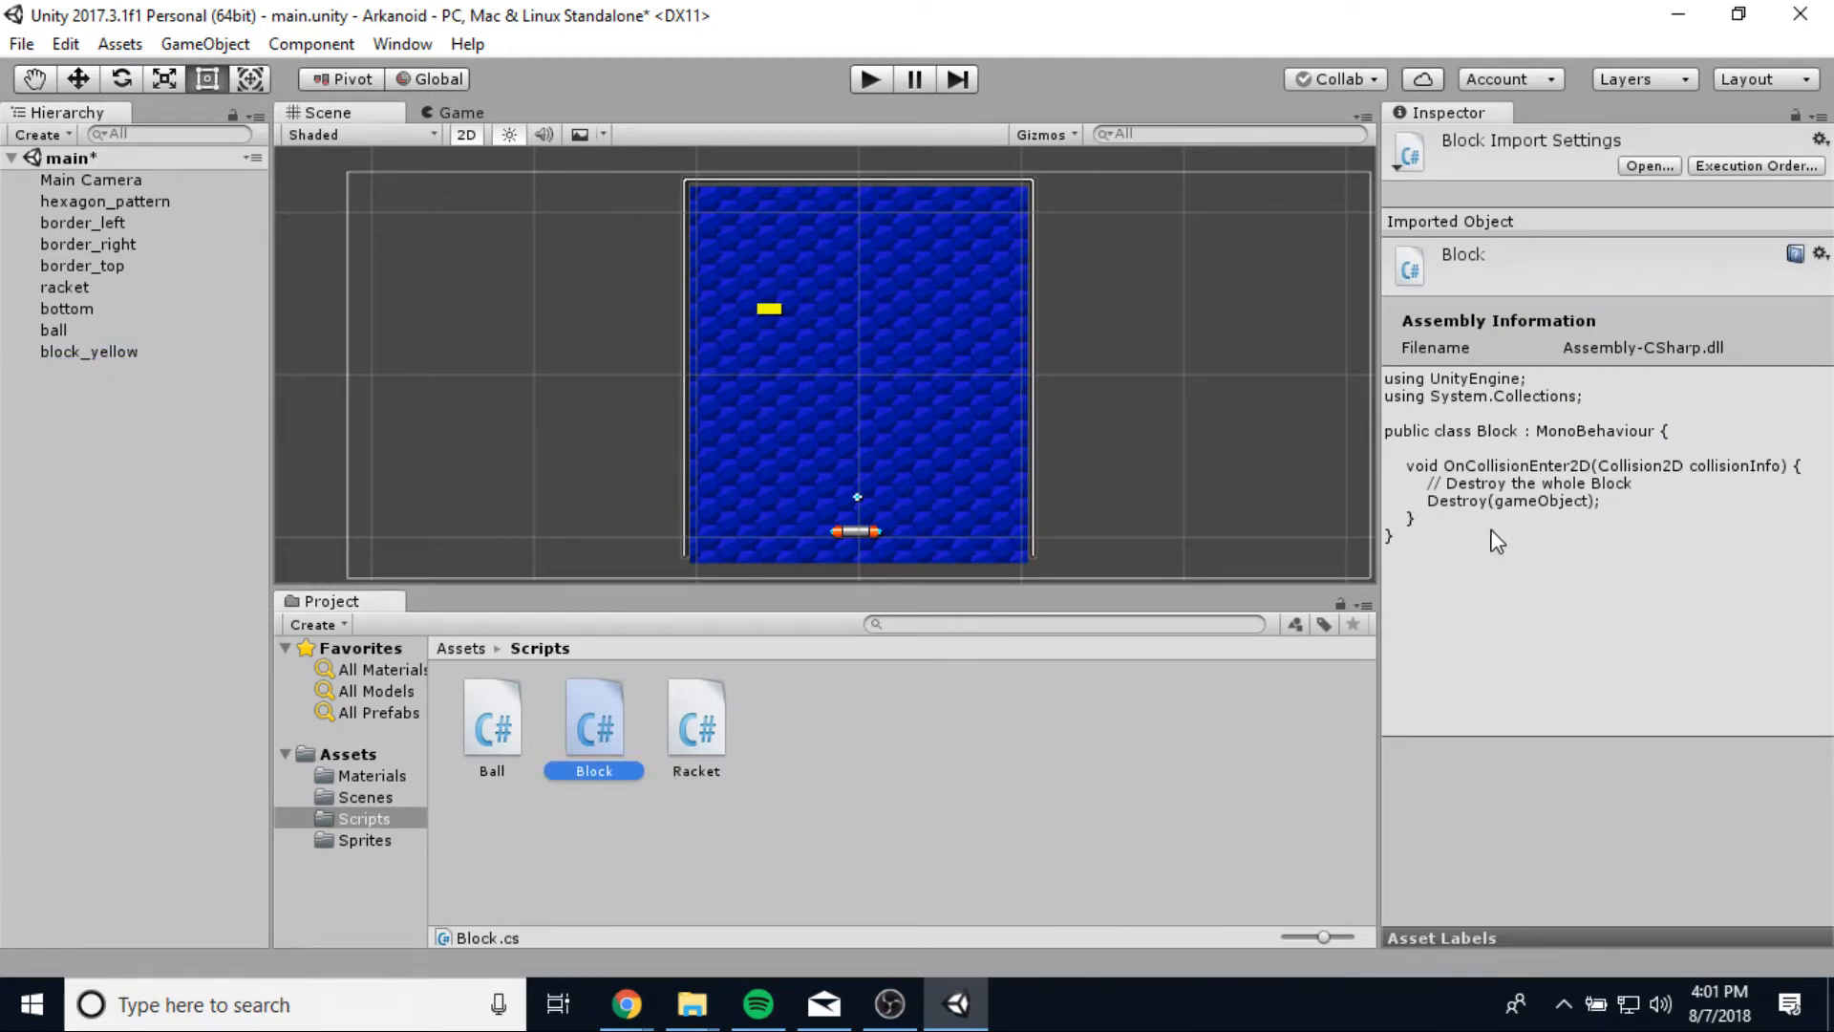
{"action": "left_click", "coordinate": [120, 352]}
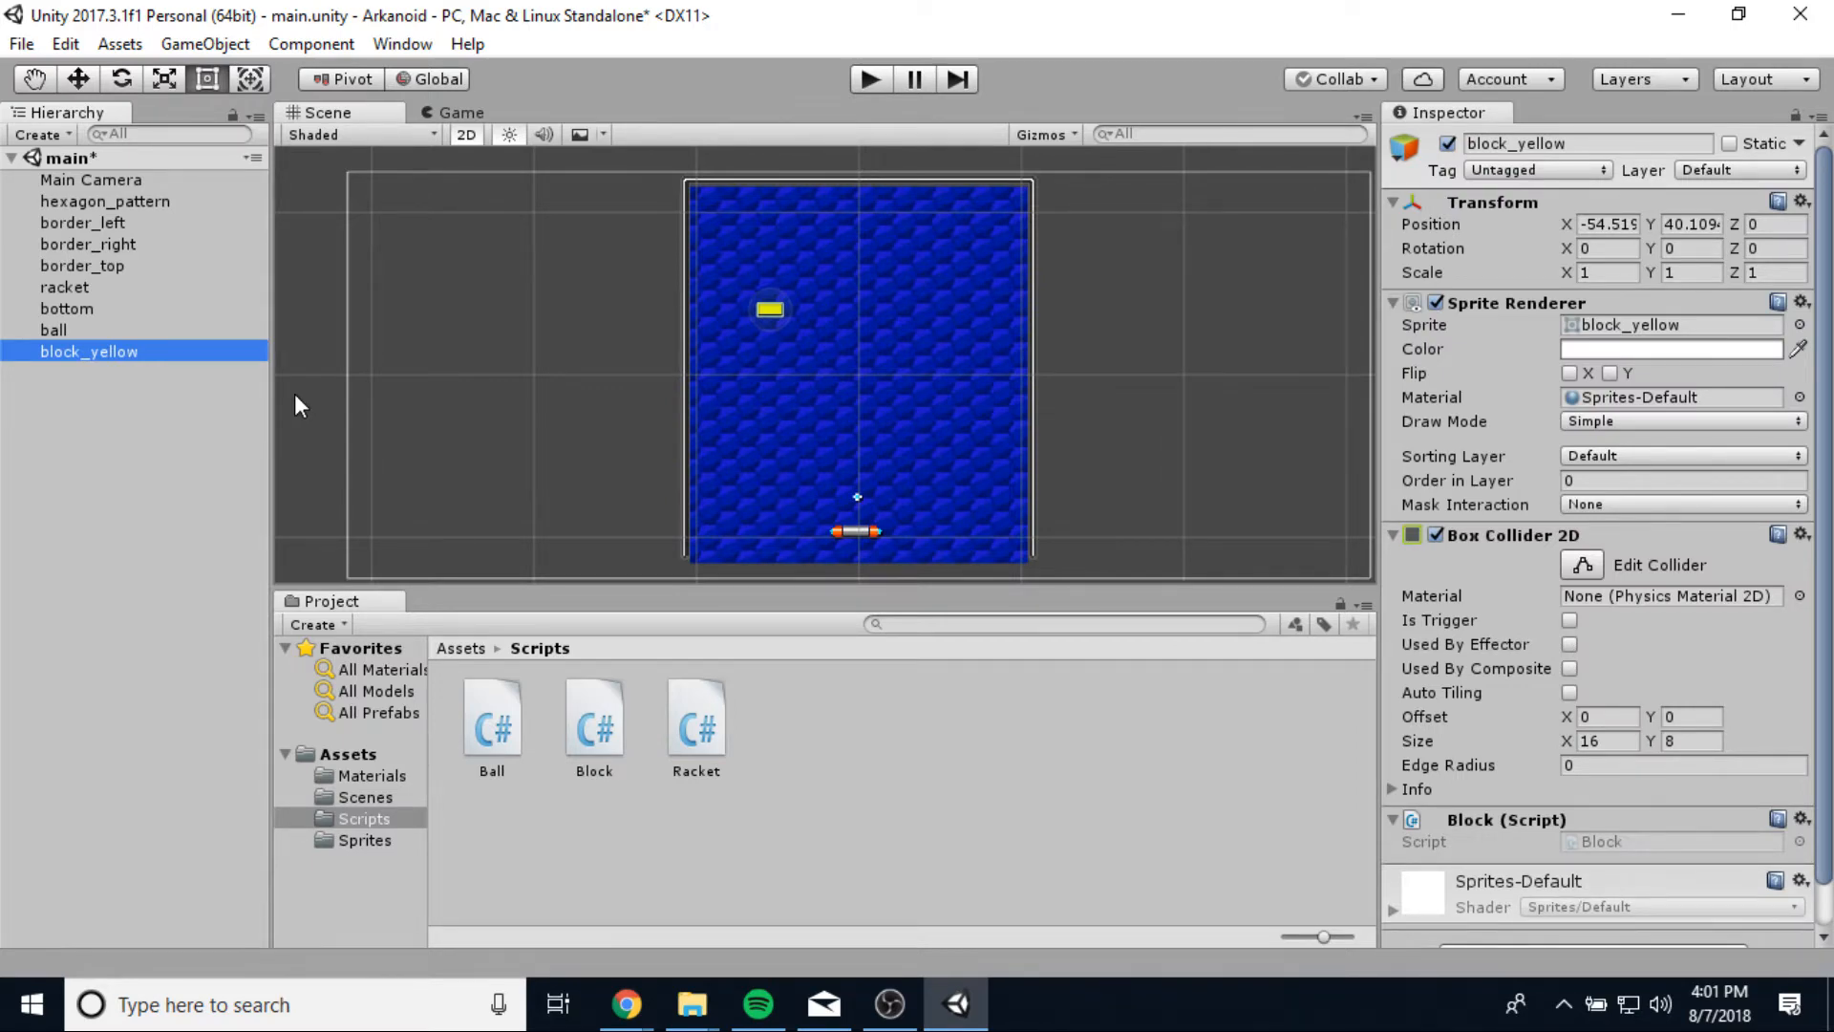
Duplicate block_yellow four times and scatter the copies across the upper and middle part of the playfield.
{"action": "key", "text": "ctrl+d"}
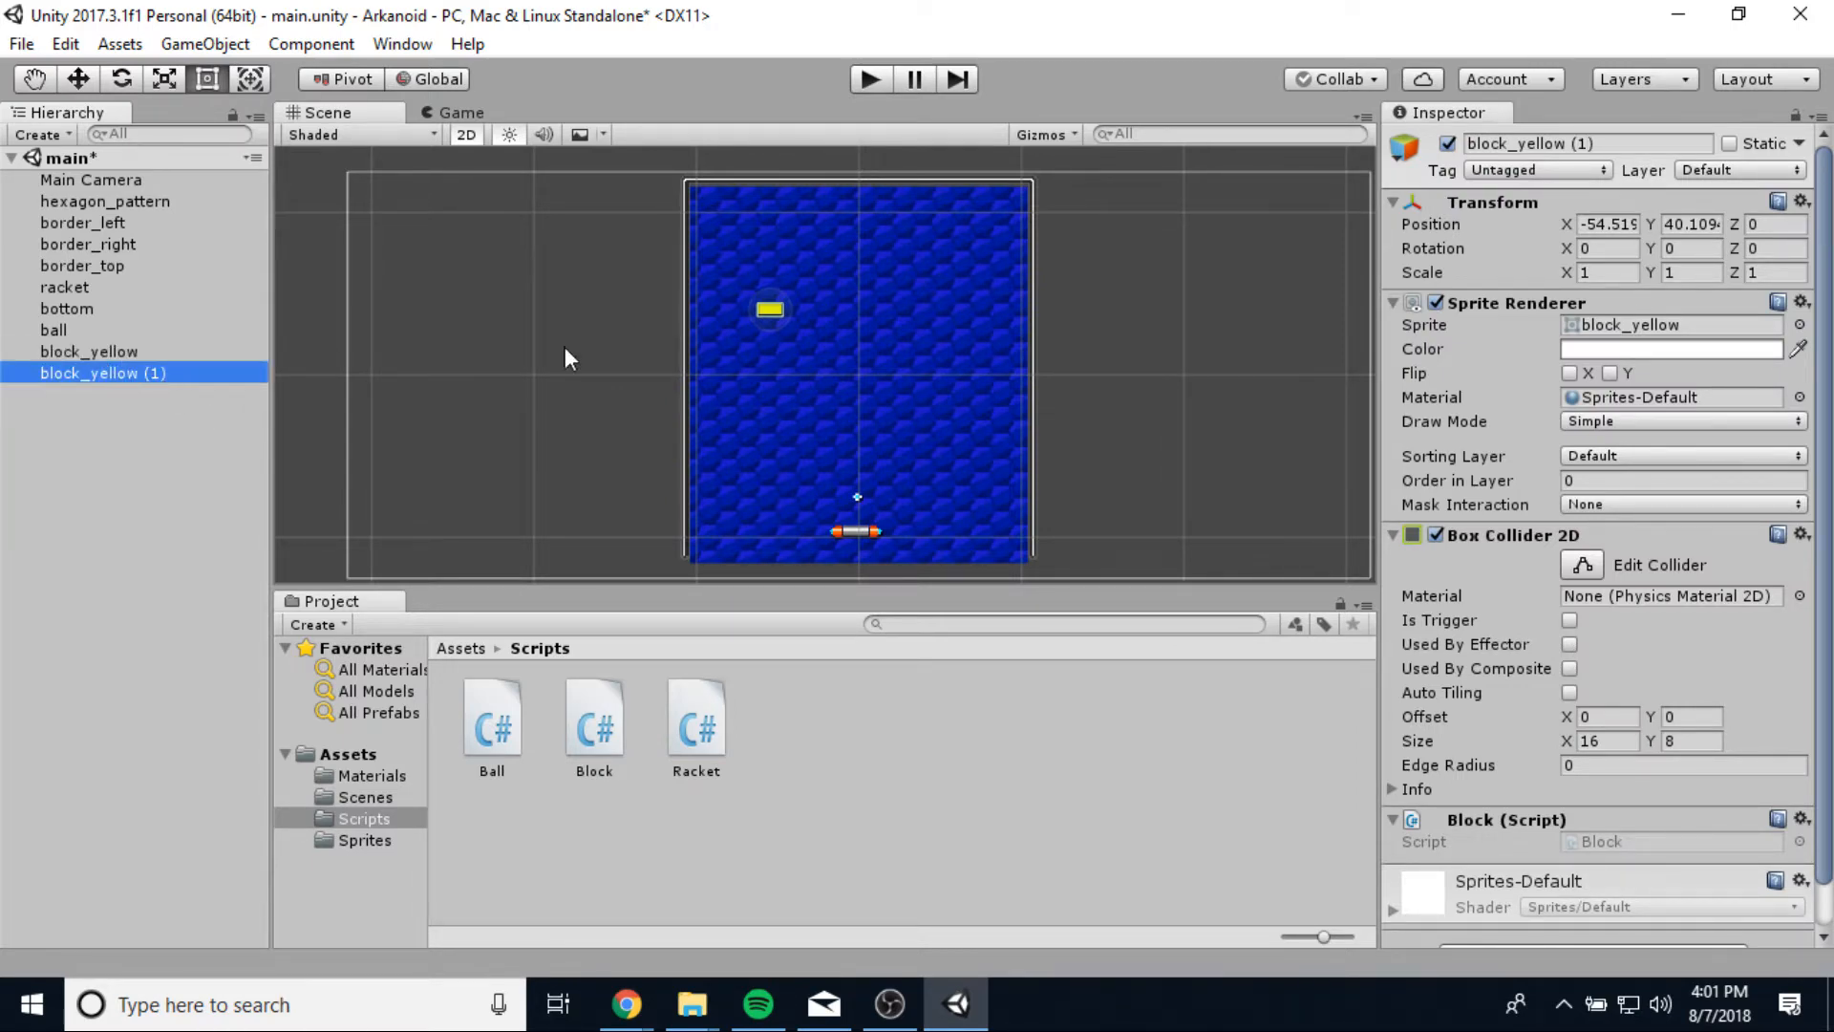
{"action": "left_click_drag", "start_coordinate": [770, 318], "coordinate": [936, 285]}
{"action": "key", "text": "ctrl+d"}
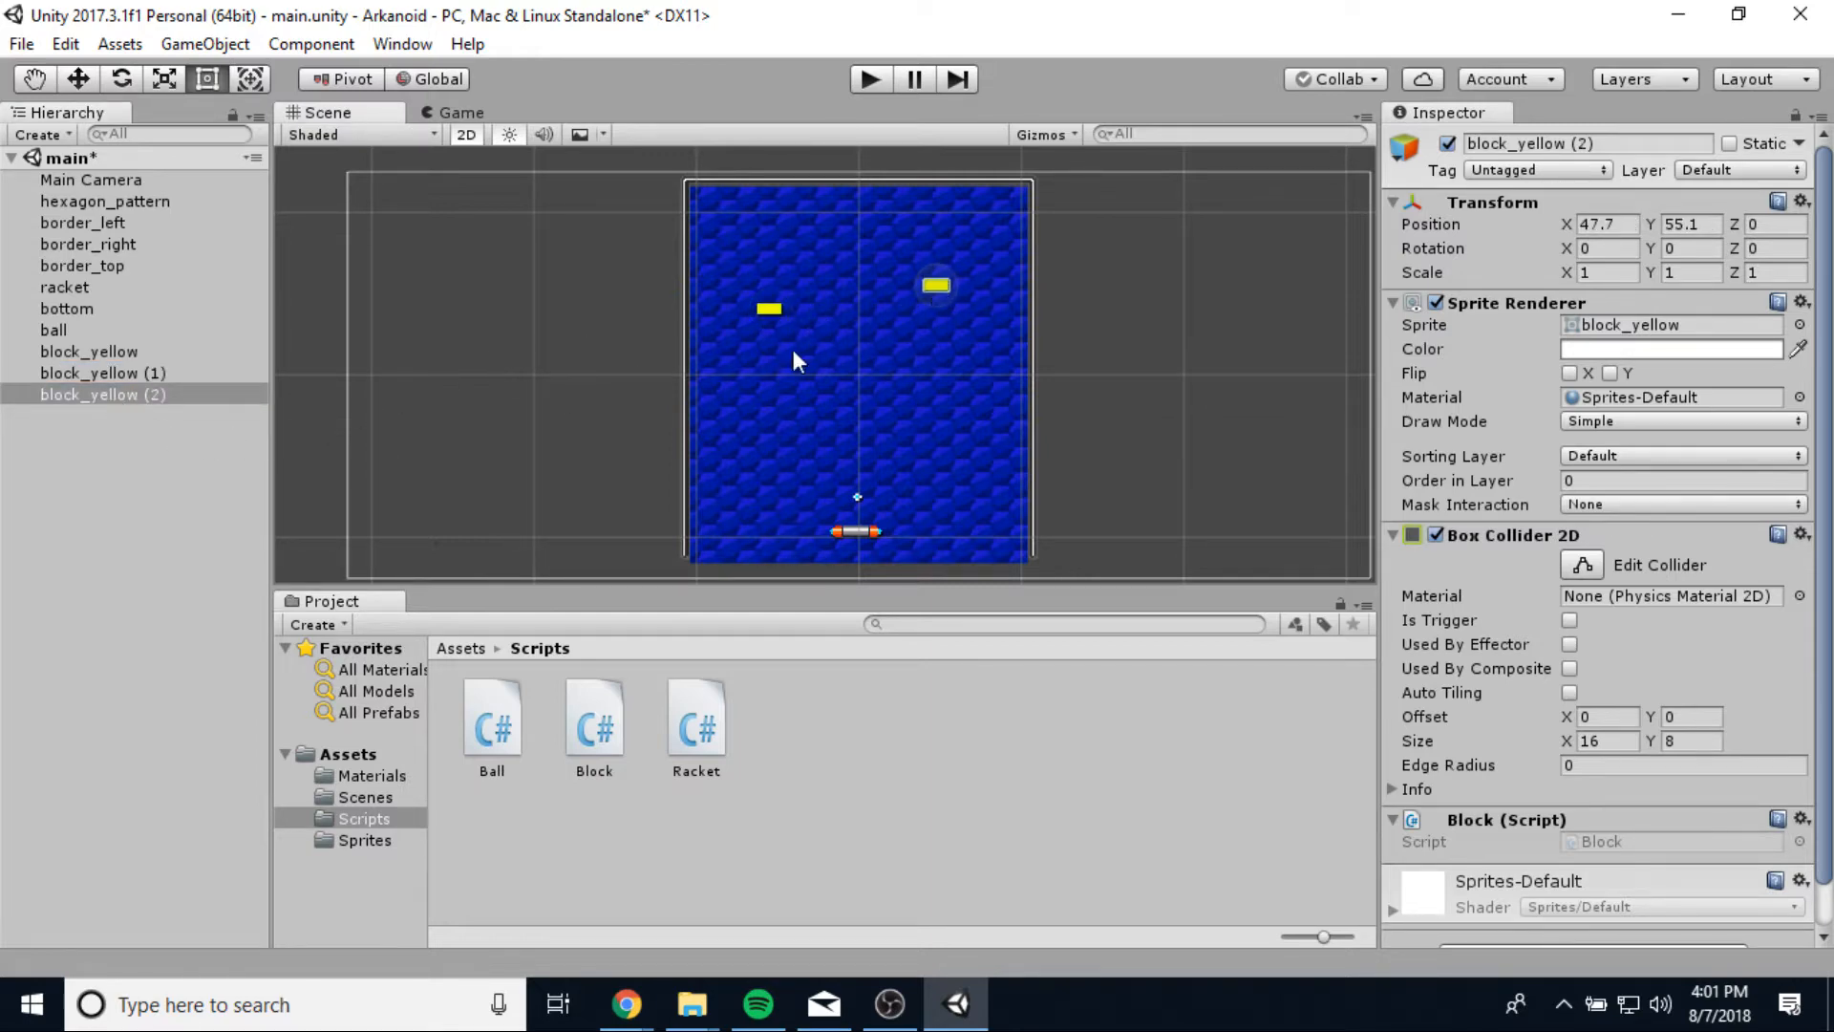
{"action": "left_click_drag", "start_coordinate": [927, 289], "coordinate": [846, 332]}
{"action": "key", "text": "ctrl+d"}
{"action": "key", "text": "ctrl+d"}
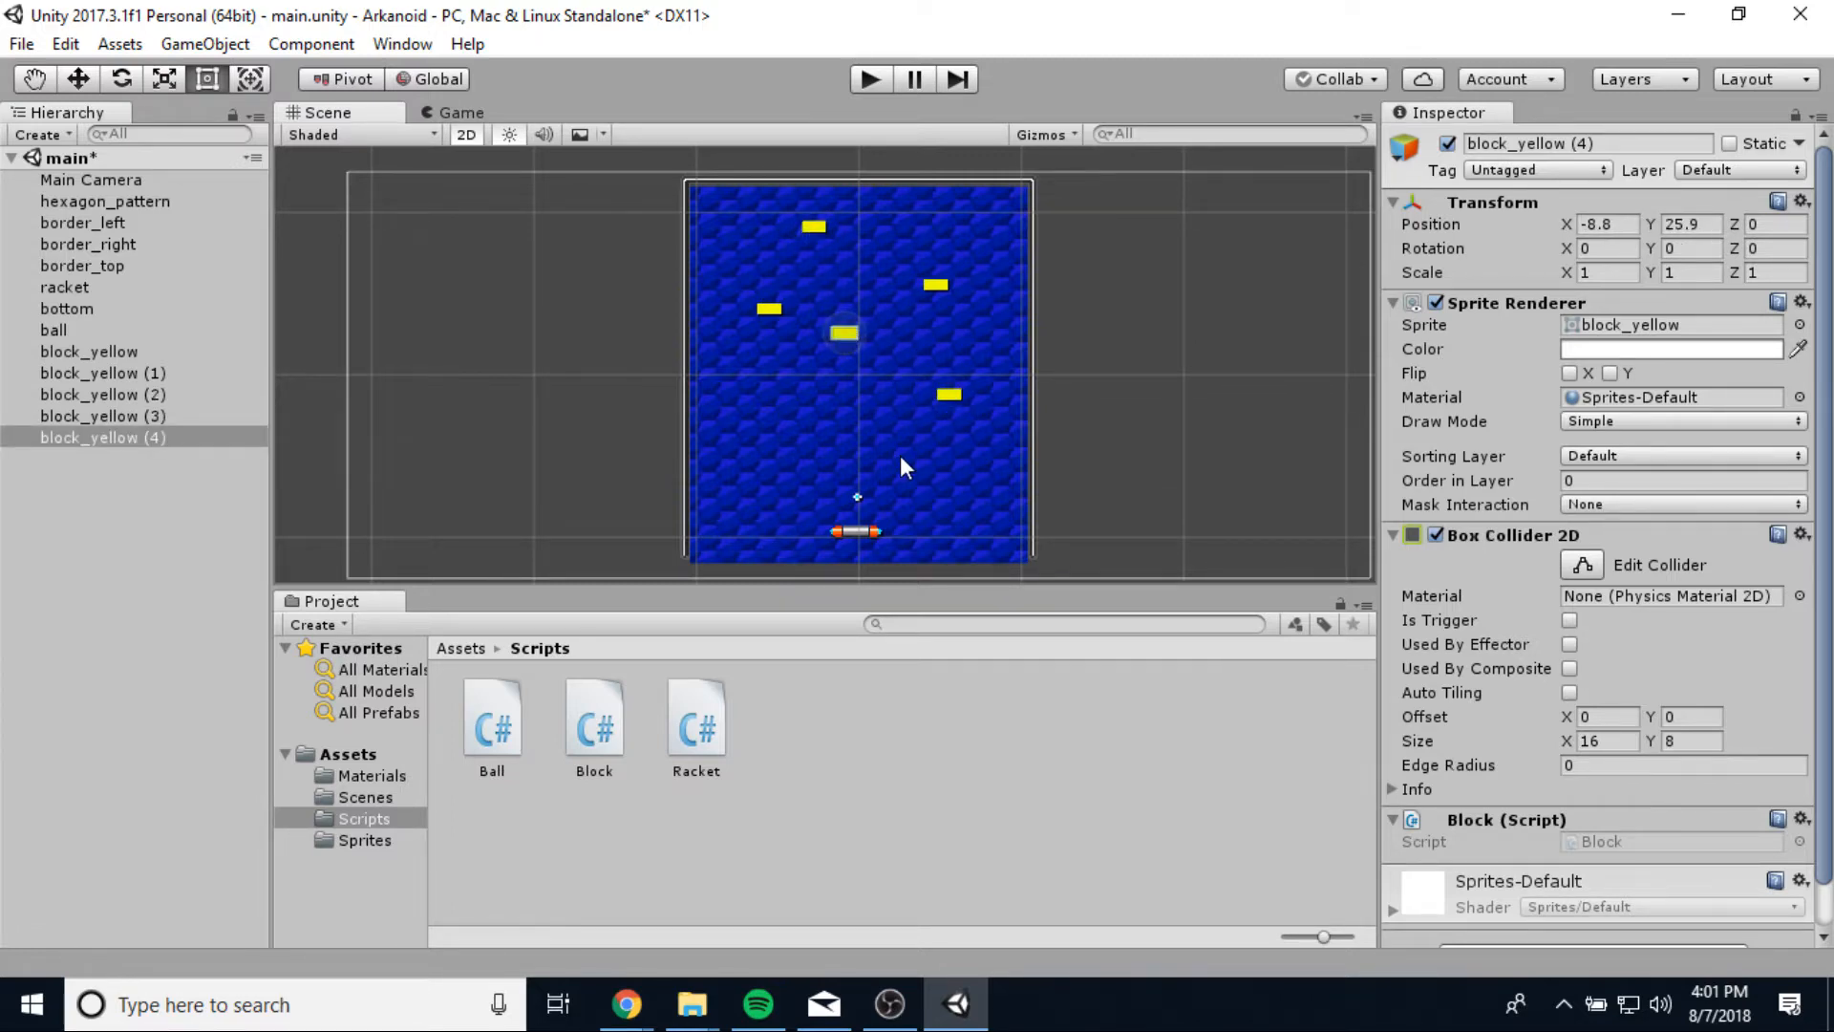
{"action": "left_click", "coordinate": [705, 868]}
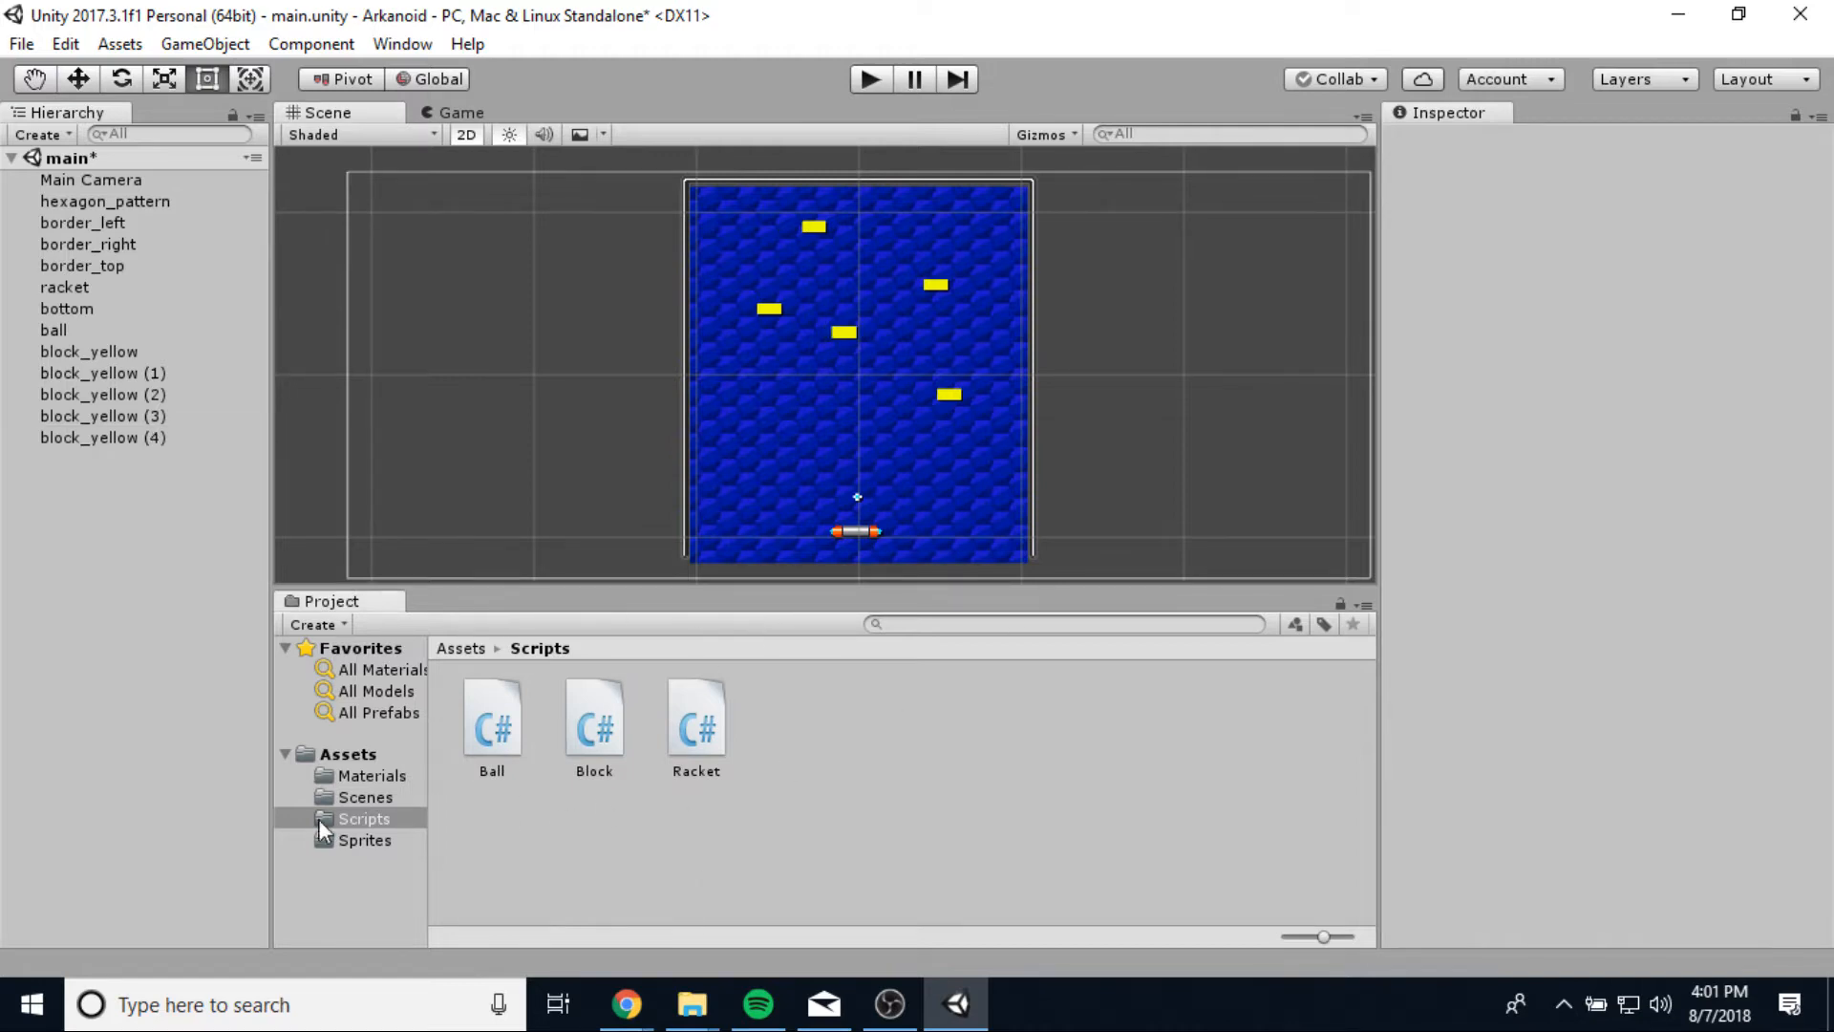
Set the block_blue sprite's Pixels Per Unit to 1 and Filter Mode to Point (no filter), and apply the import settings.
{"action": "left_click", "coordinate": [364, 801]}
{"action": "left_click", "coordinate": [363, 840]}
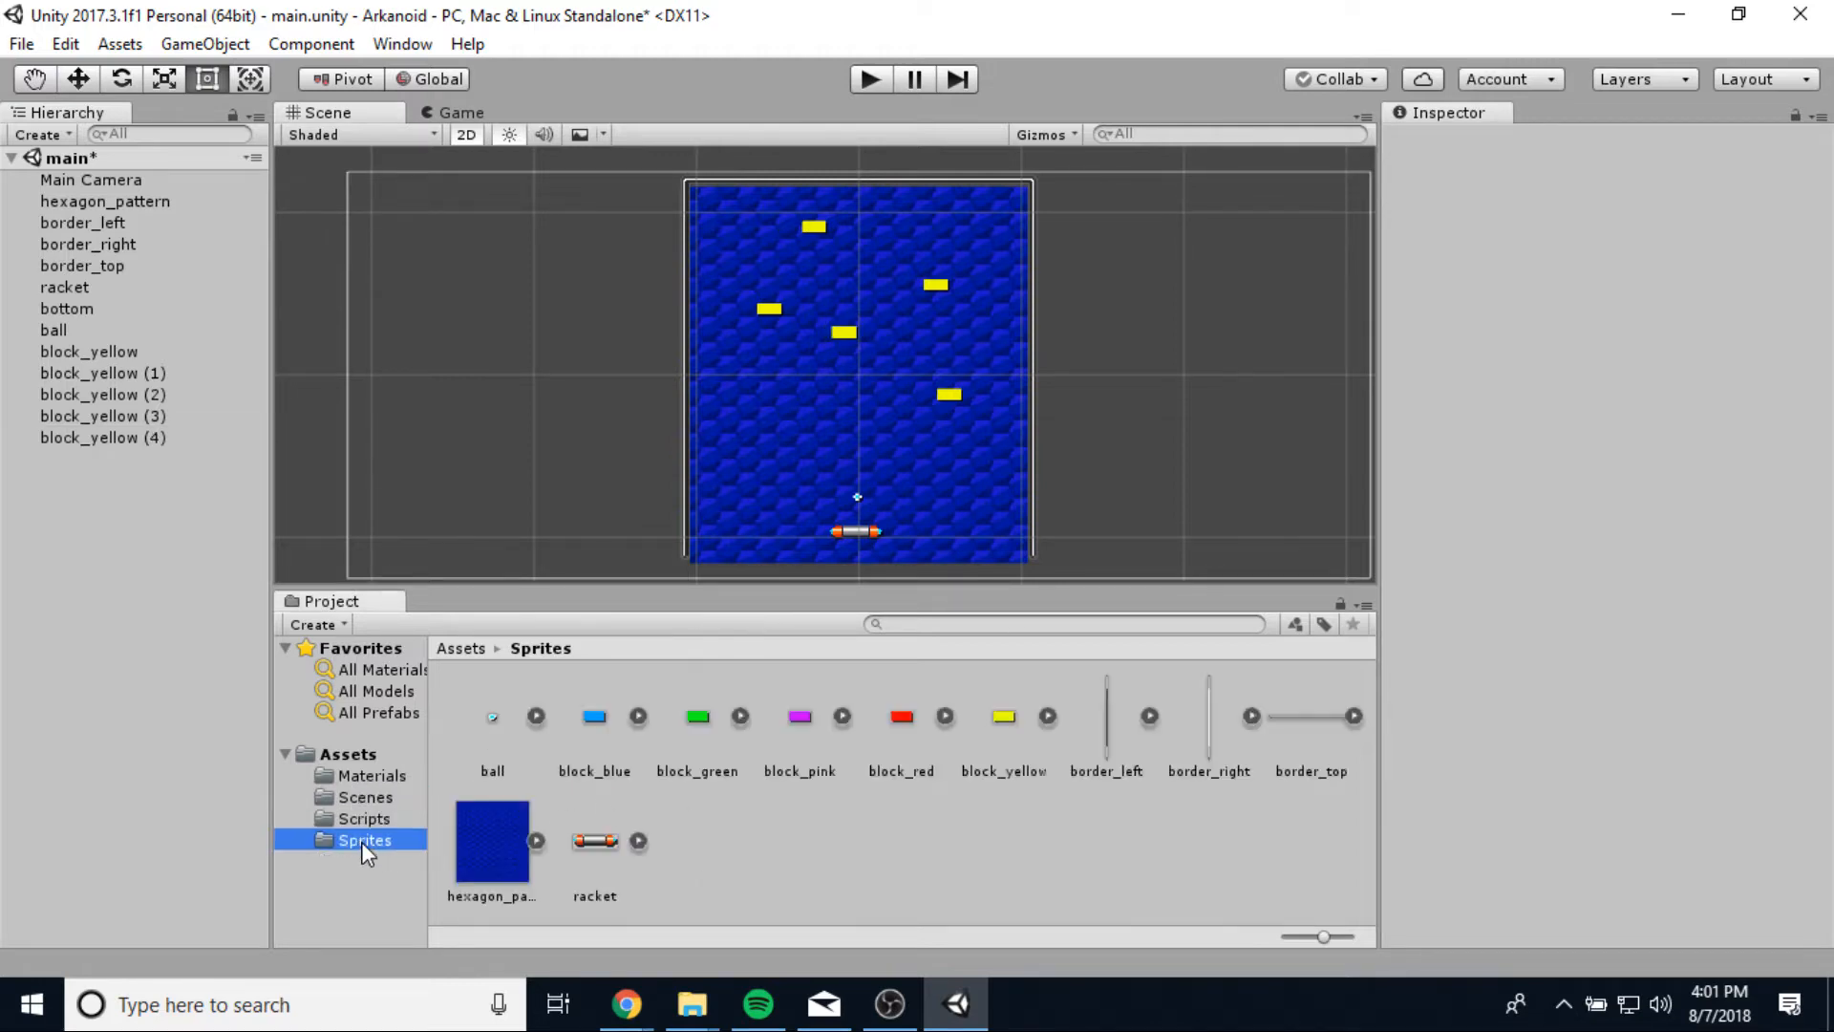
{"action": "left_click", "coordinate": [594, 719]}
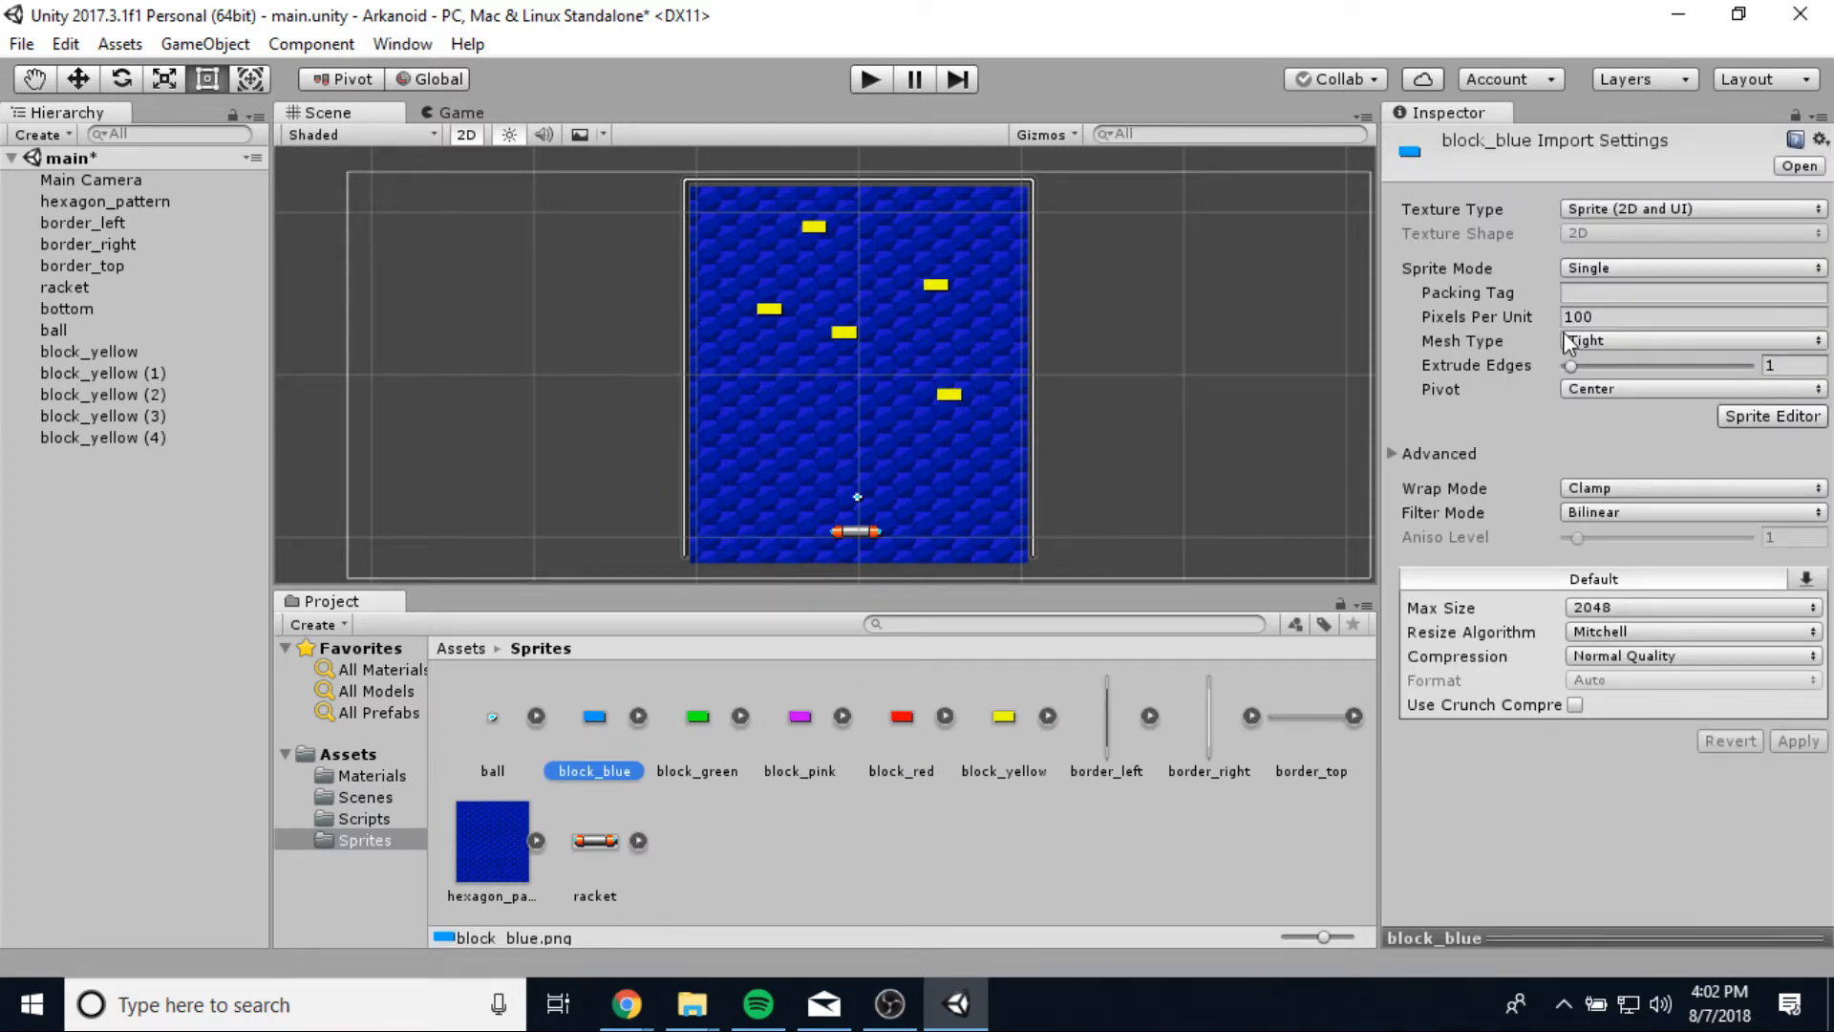
{"action": "left_click", "coordinate": [1601, 316]}
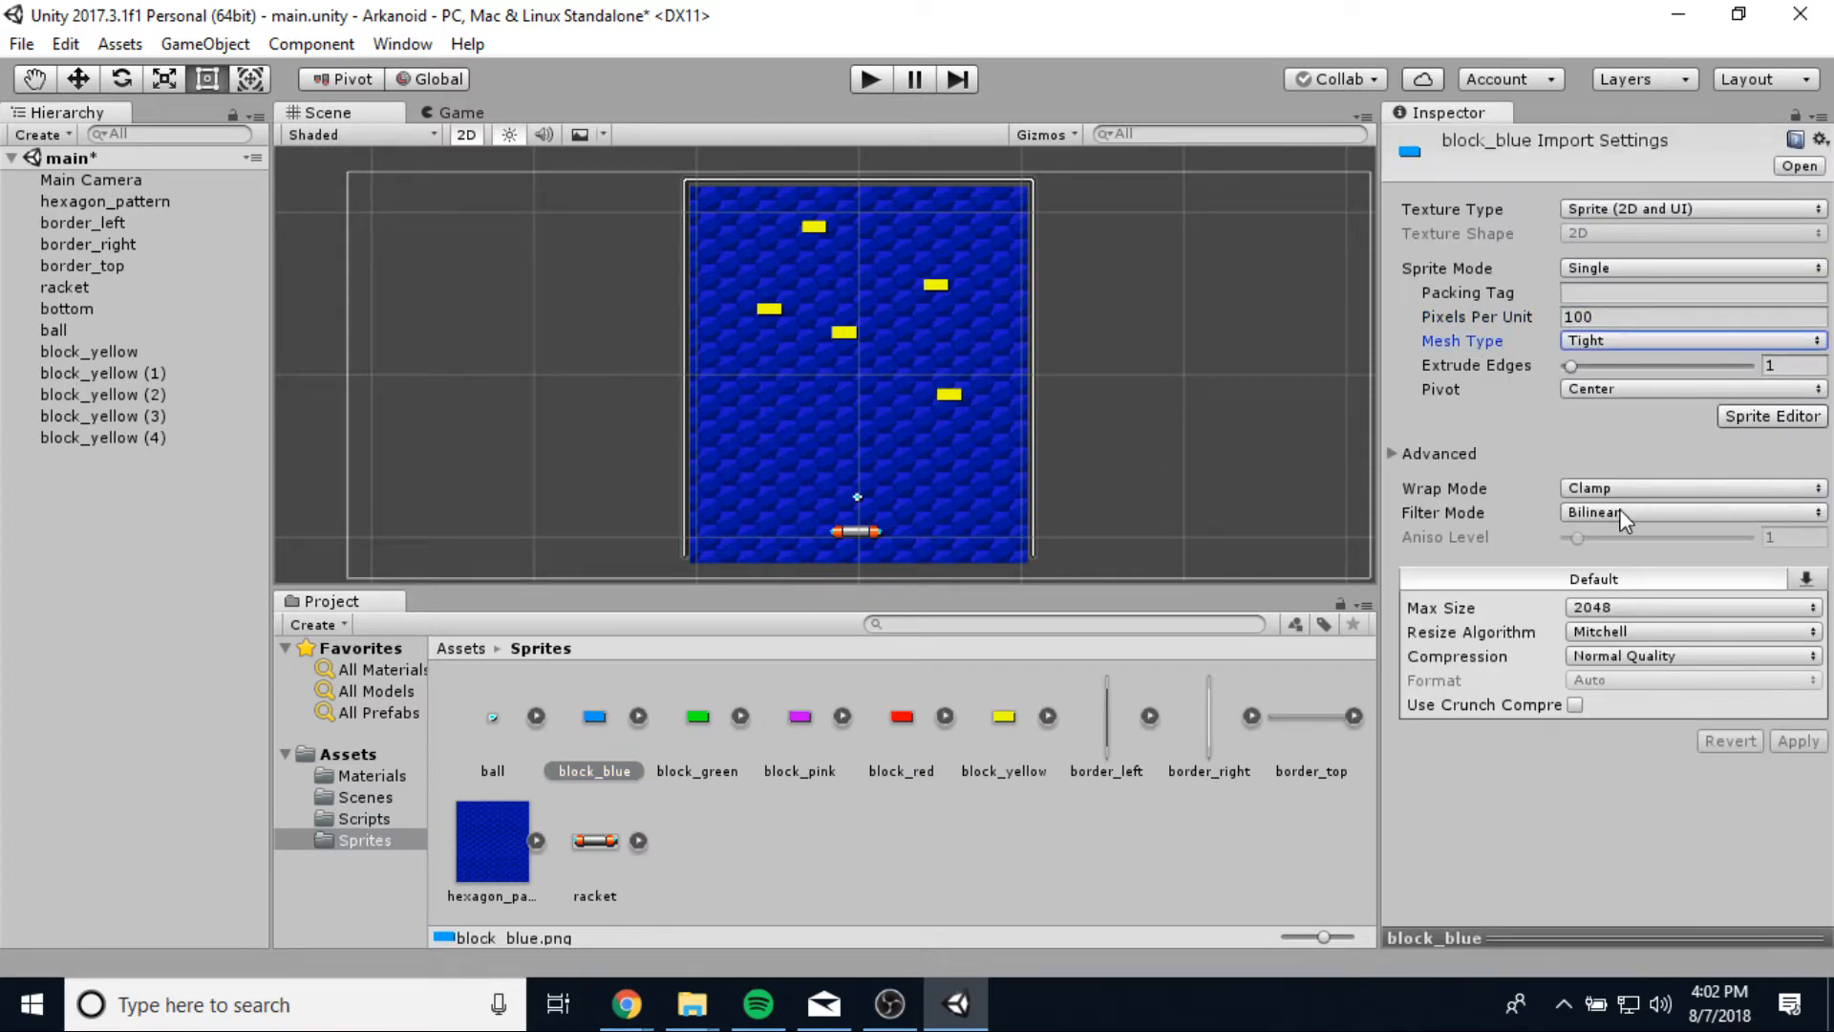
{"action": "left_click", "coordinate": [1618, 294]}
{"action": "left_click", "coordinate": [1620, 316]}
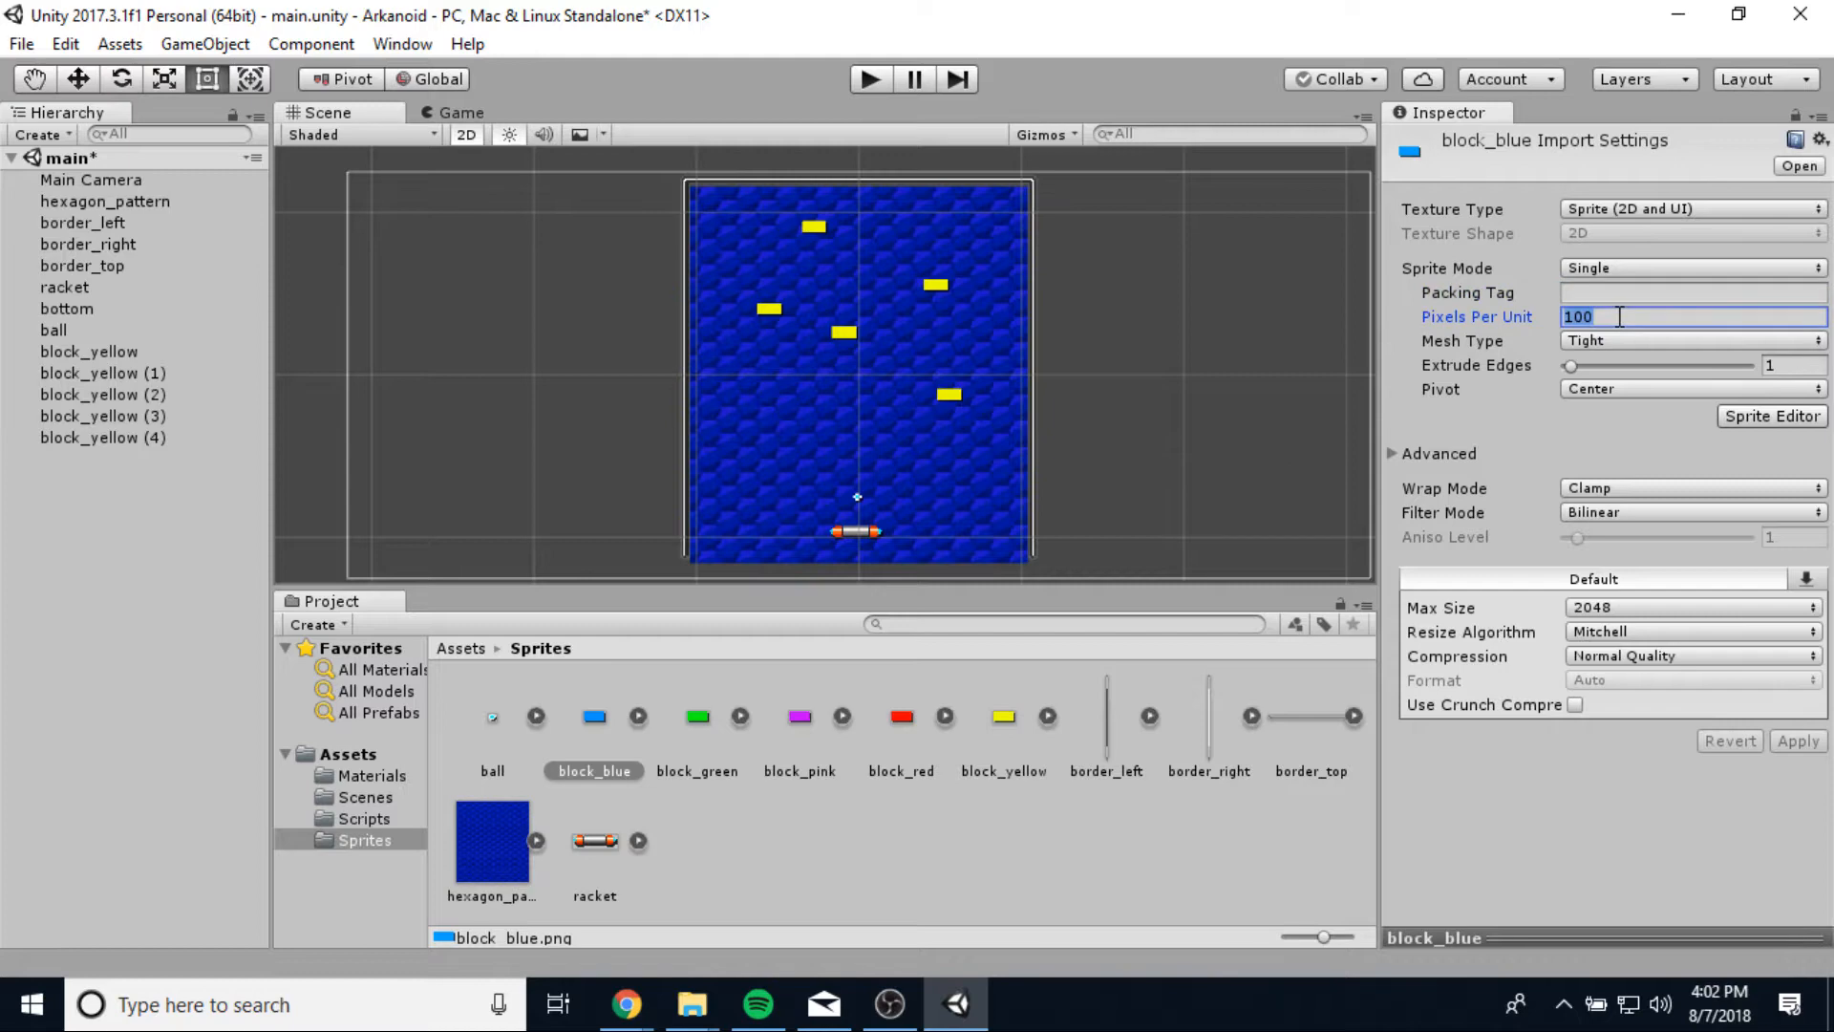
{"action": "type", "text": "1"}
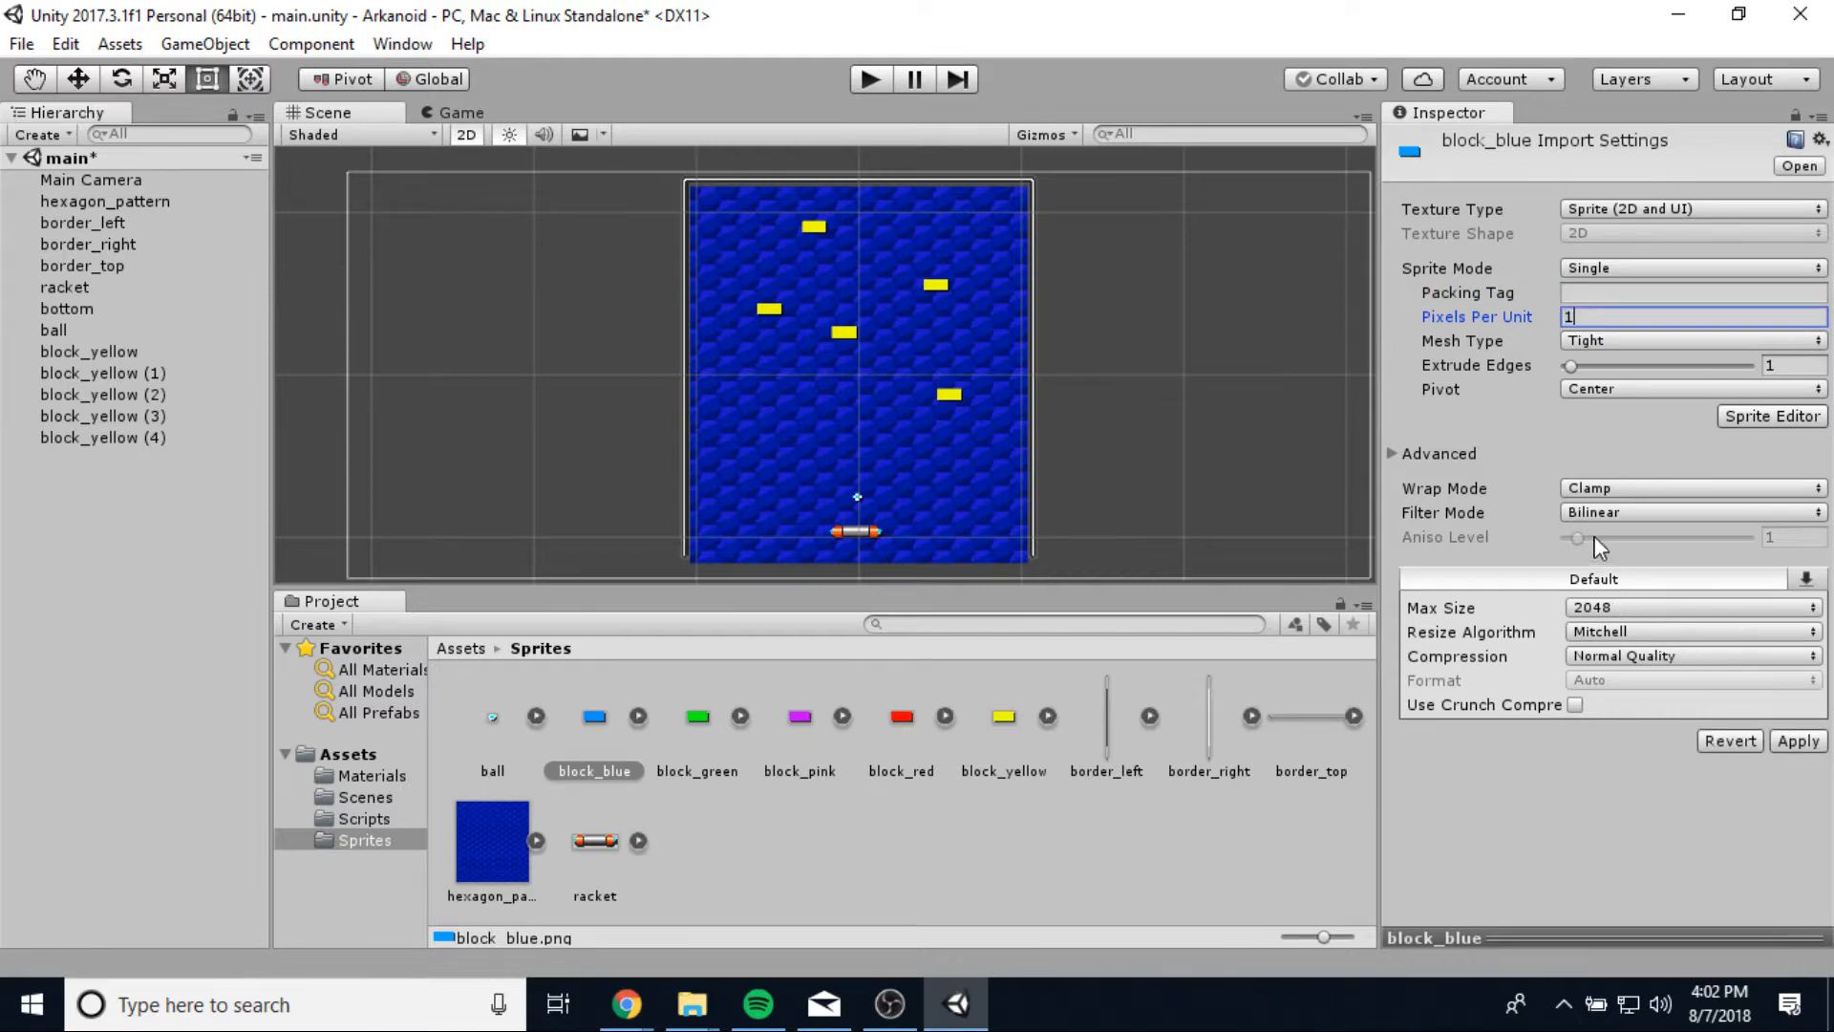
{"action": "left_click", "coordinate": [1615, 512]}
{"action": "left_click", "coordinate": [1624, 536]}
{"action": "left_click", "coordinate": [1802, 742]}
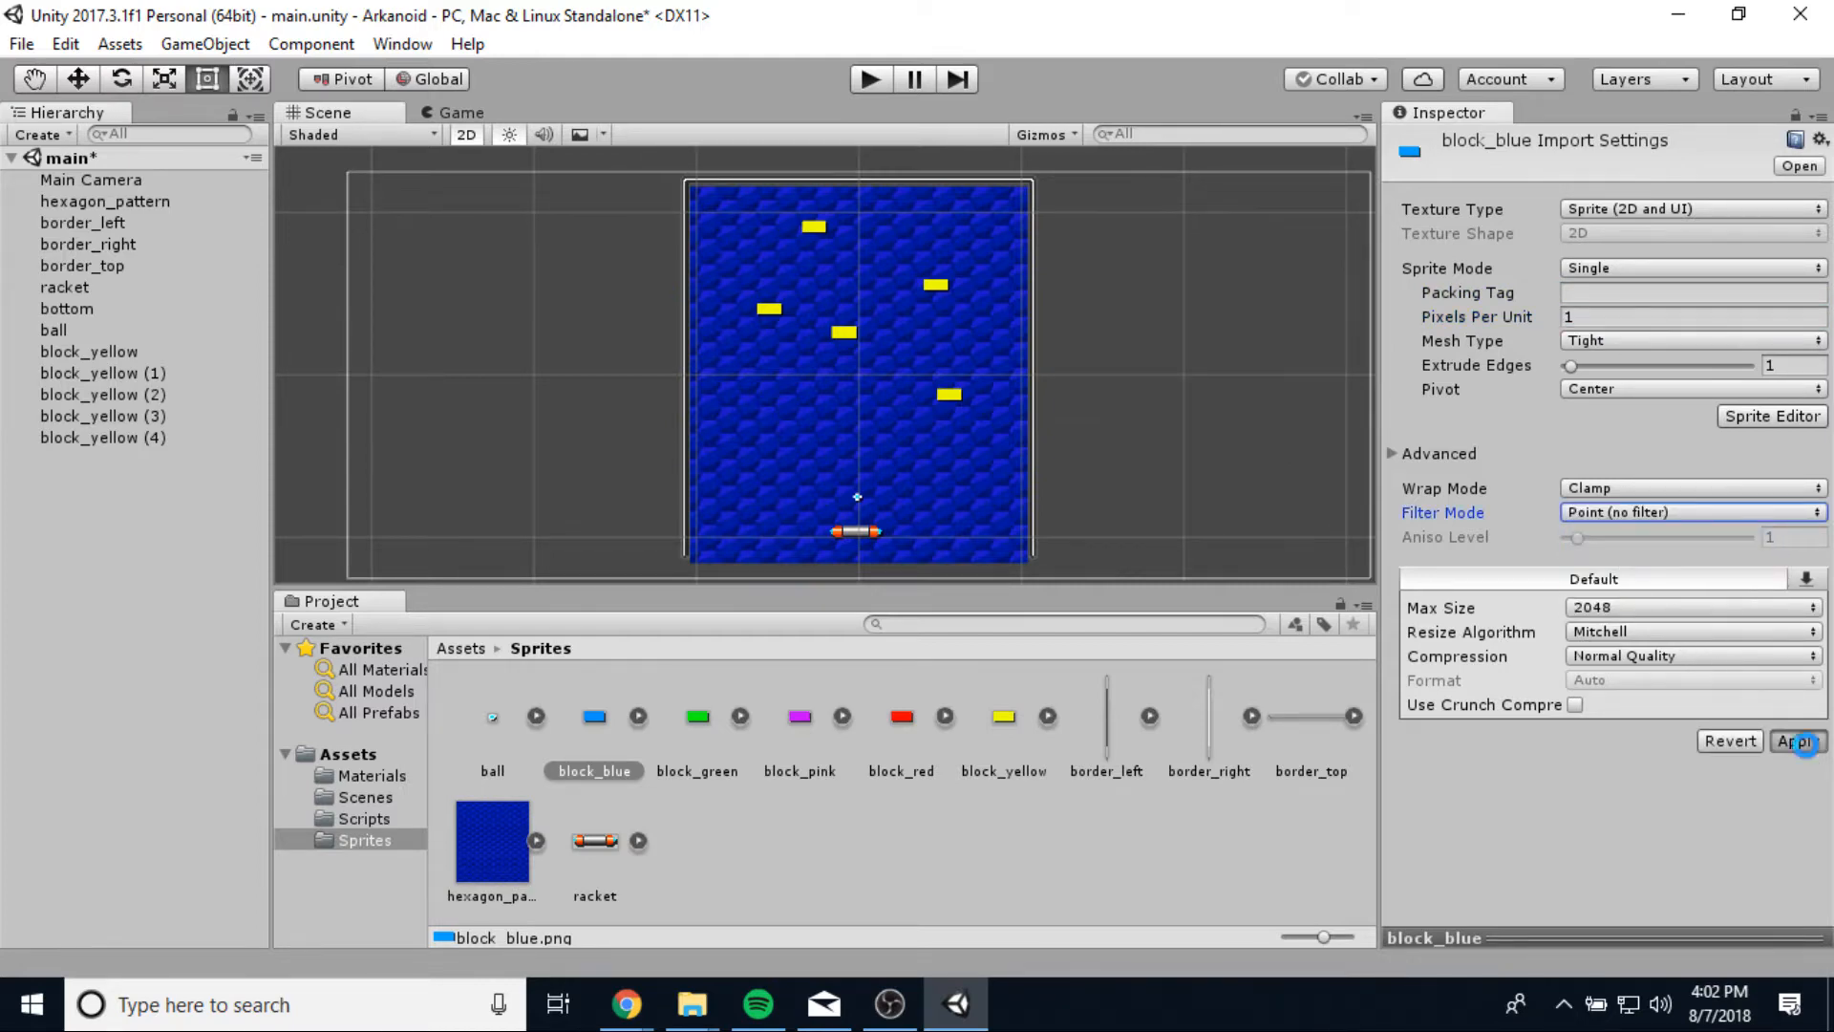
Place block_blue in the scene at about X -47, Y -21.4 and add a Box Collider 2D to it.
{"action": "left_click_drag", "start_coordinate": [592, 719], "coordinate": [781, 411]}
{"action": "left_click", "coordinate": [1605, 621]}
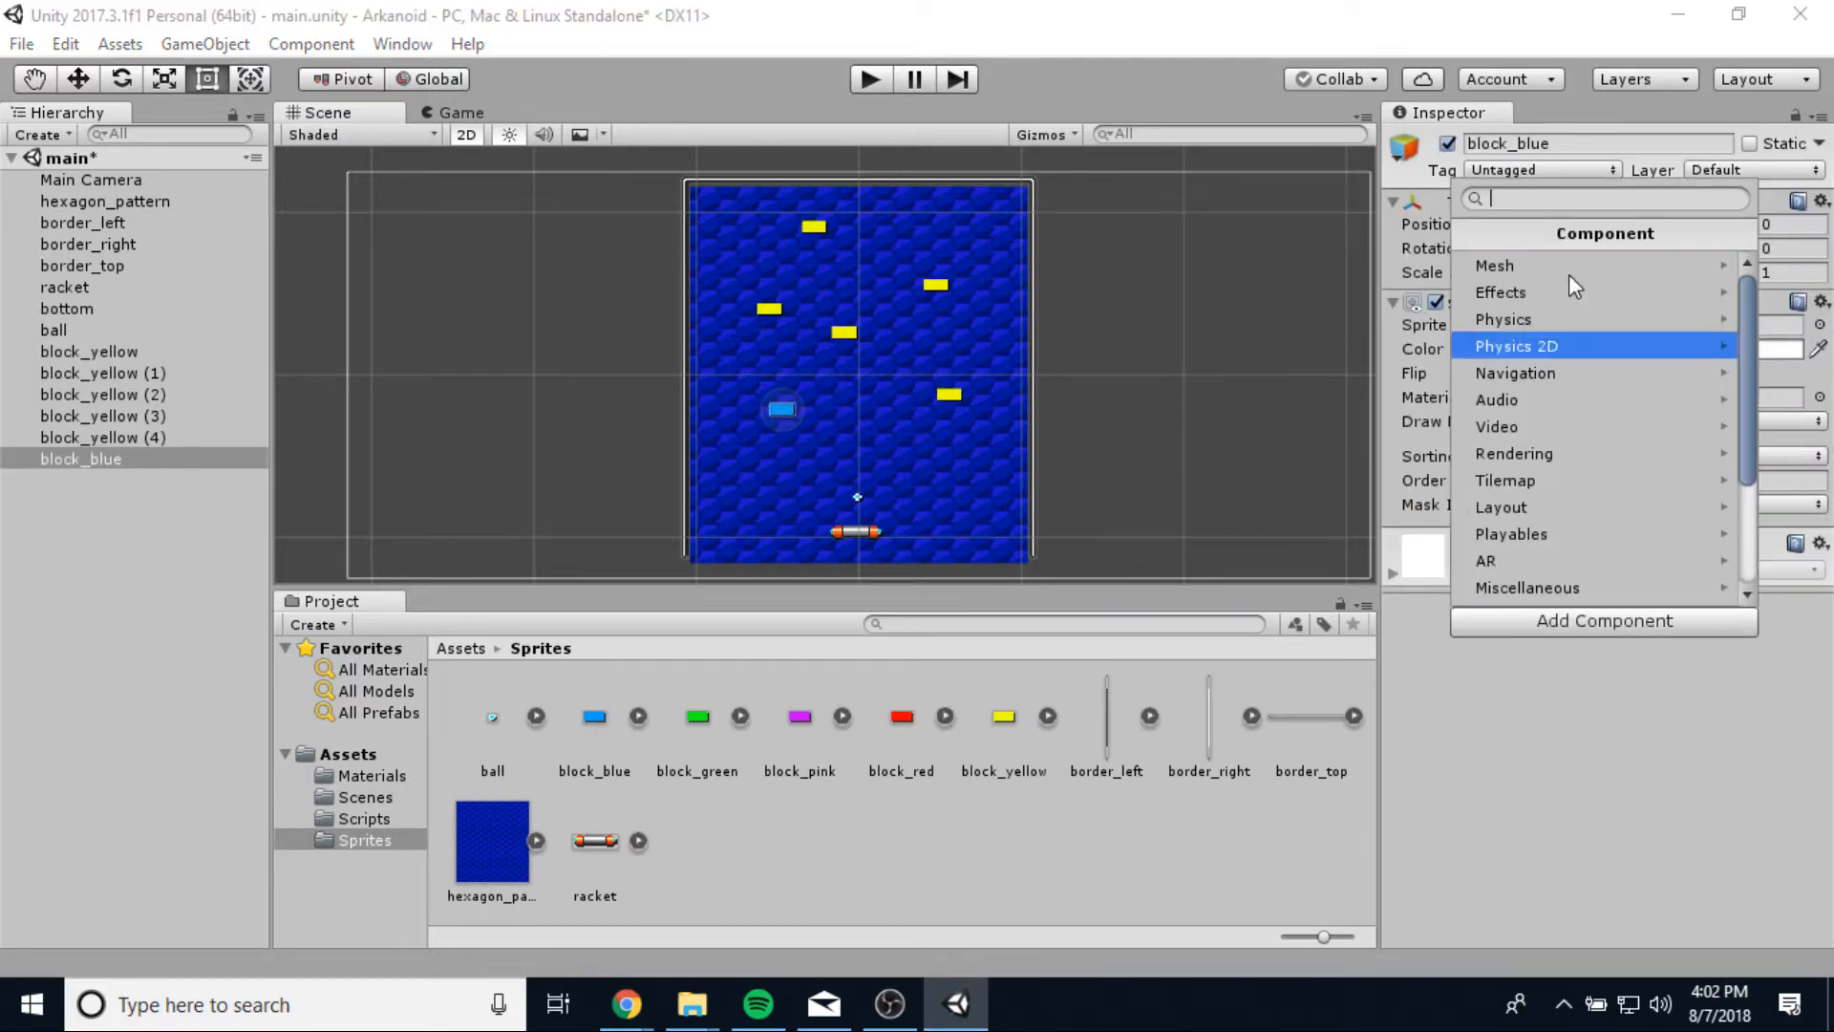
{"action": "left_click", "coordinate": [1555, 346]}
{"action": "left_click", "coordinate": [1550, 302]}
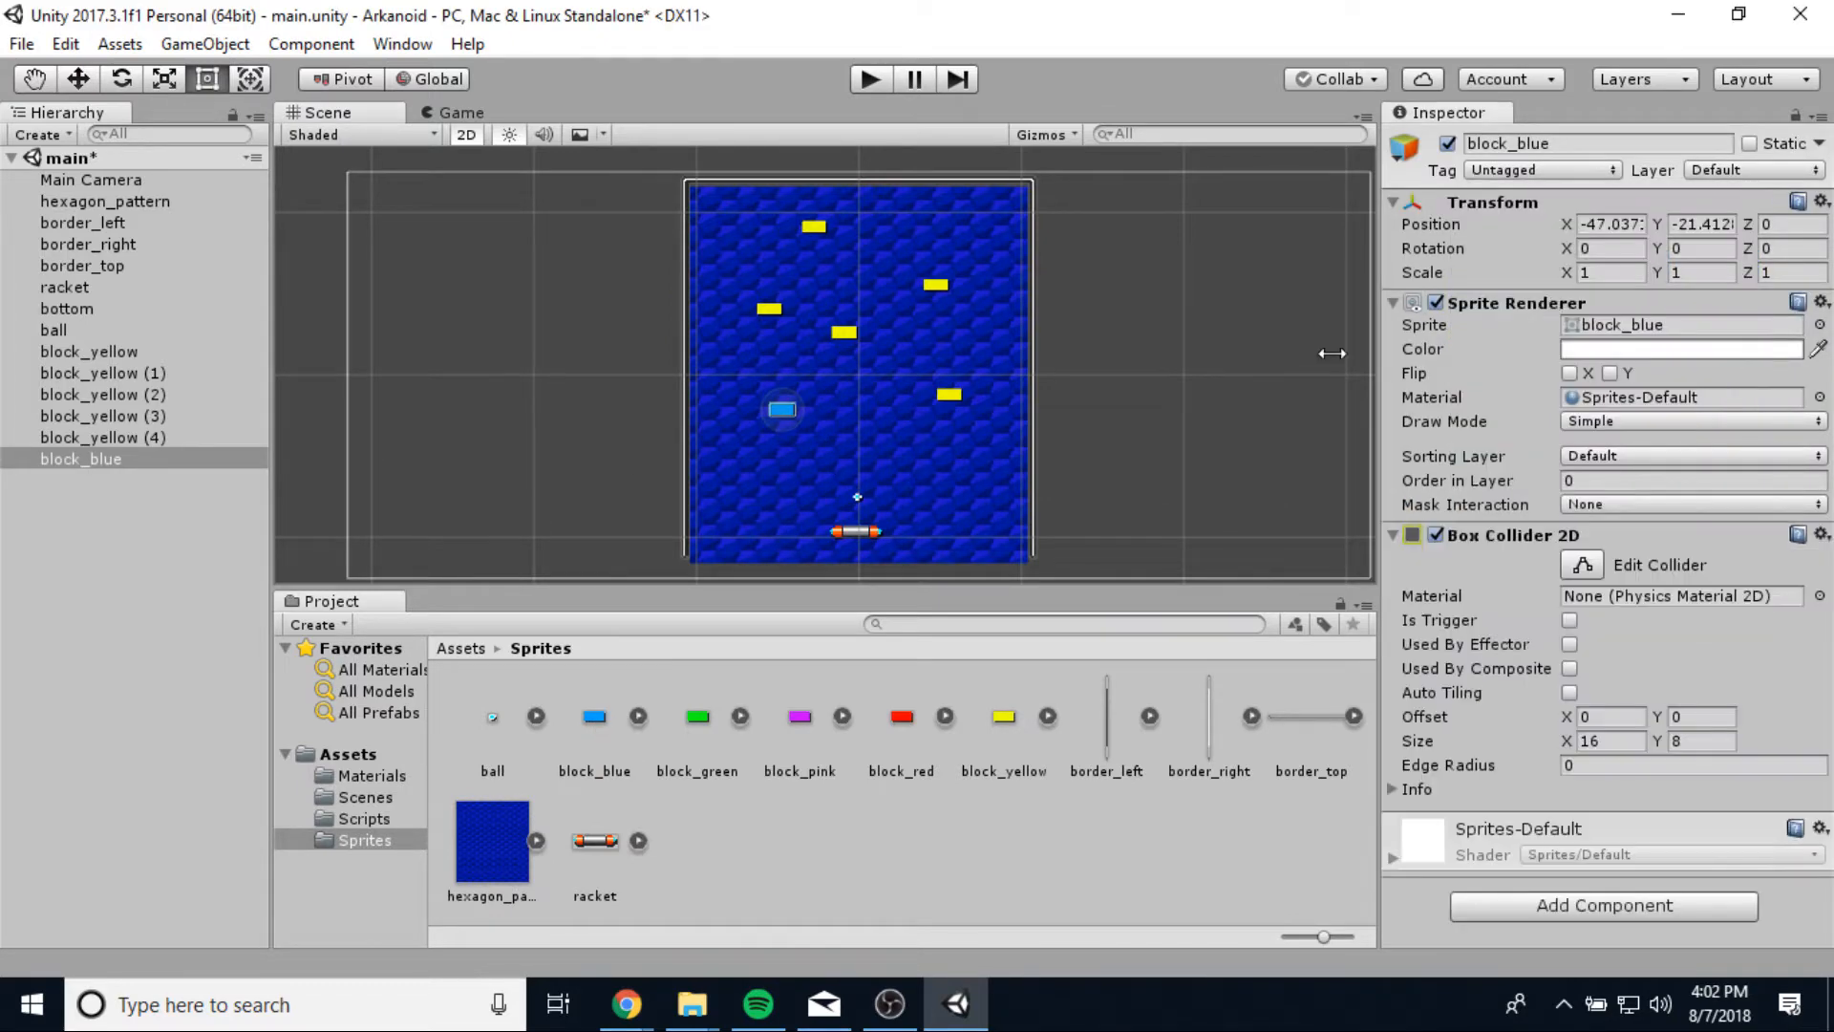
Try to attach the Block script from the Scripts folder to the block_blue object.
{"action": "left_click", "coordinate": [364, 819]}
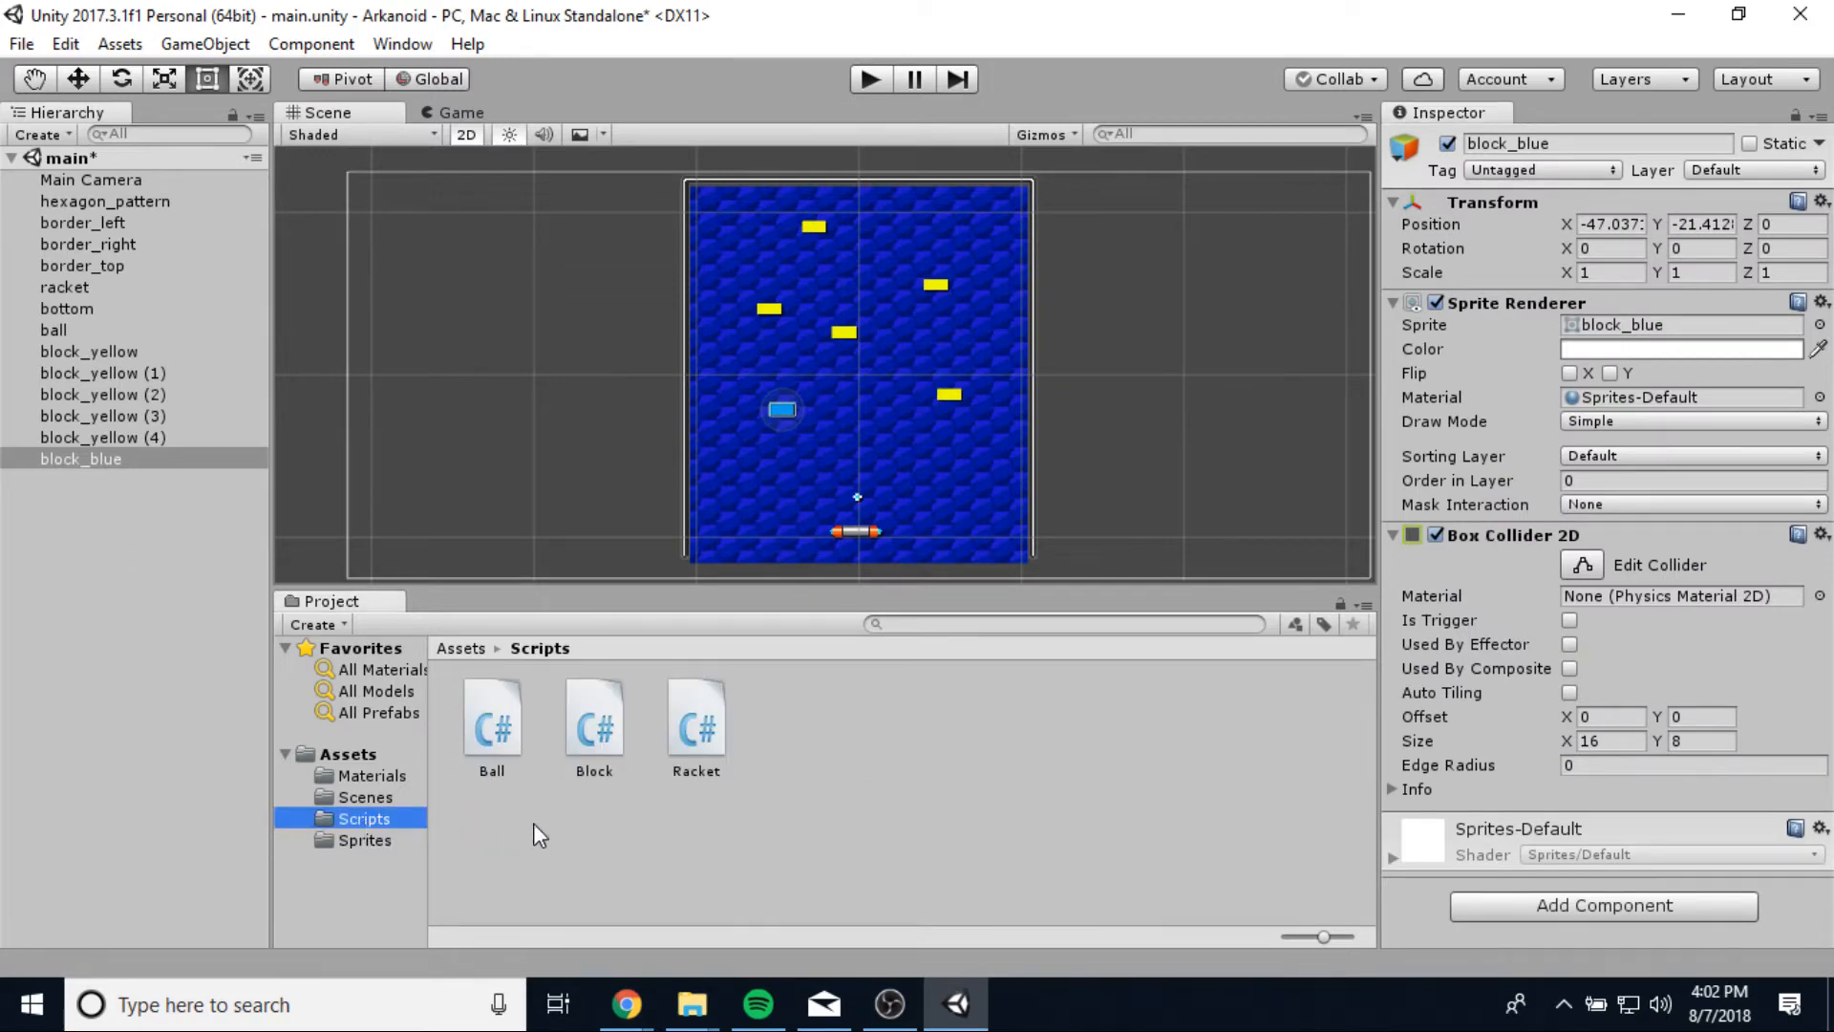
{"action": "left_click", "coordinate": [96, 462]}
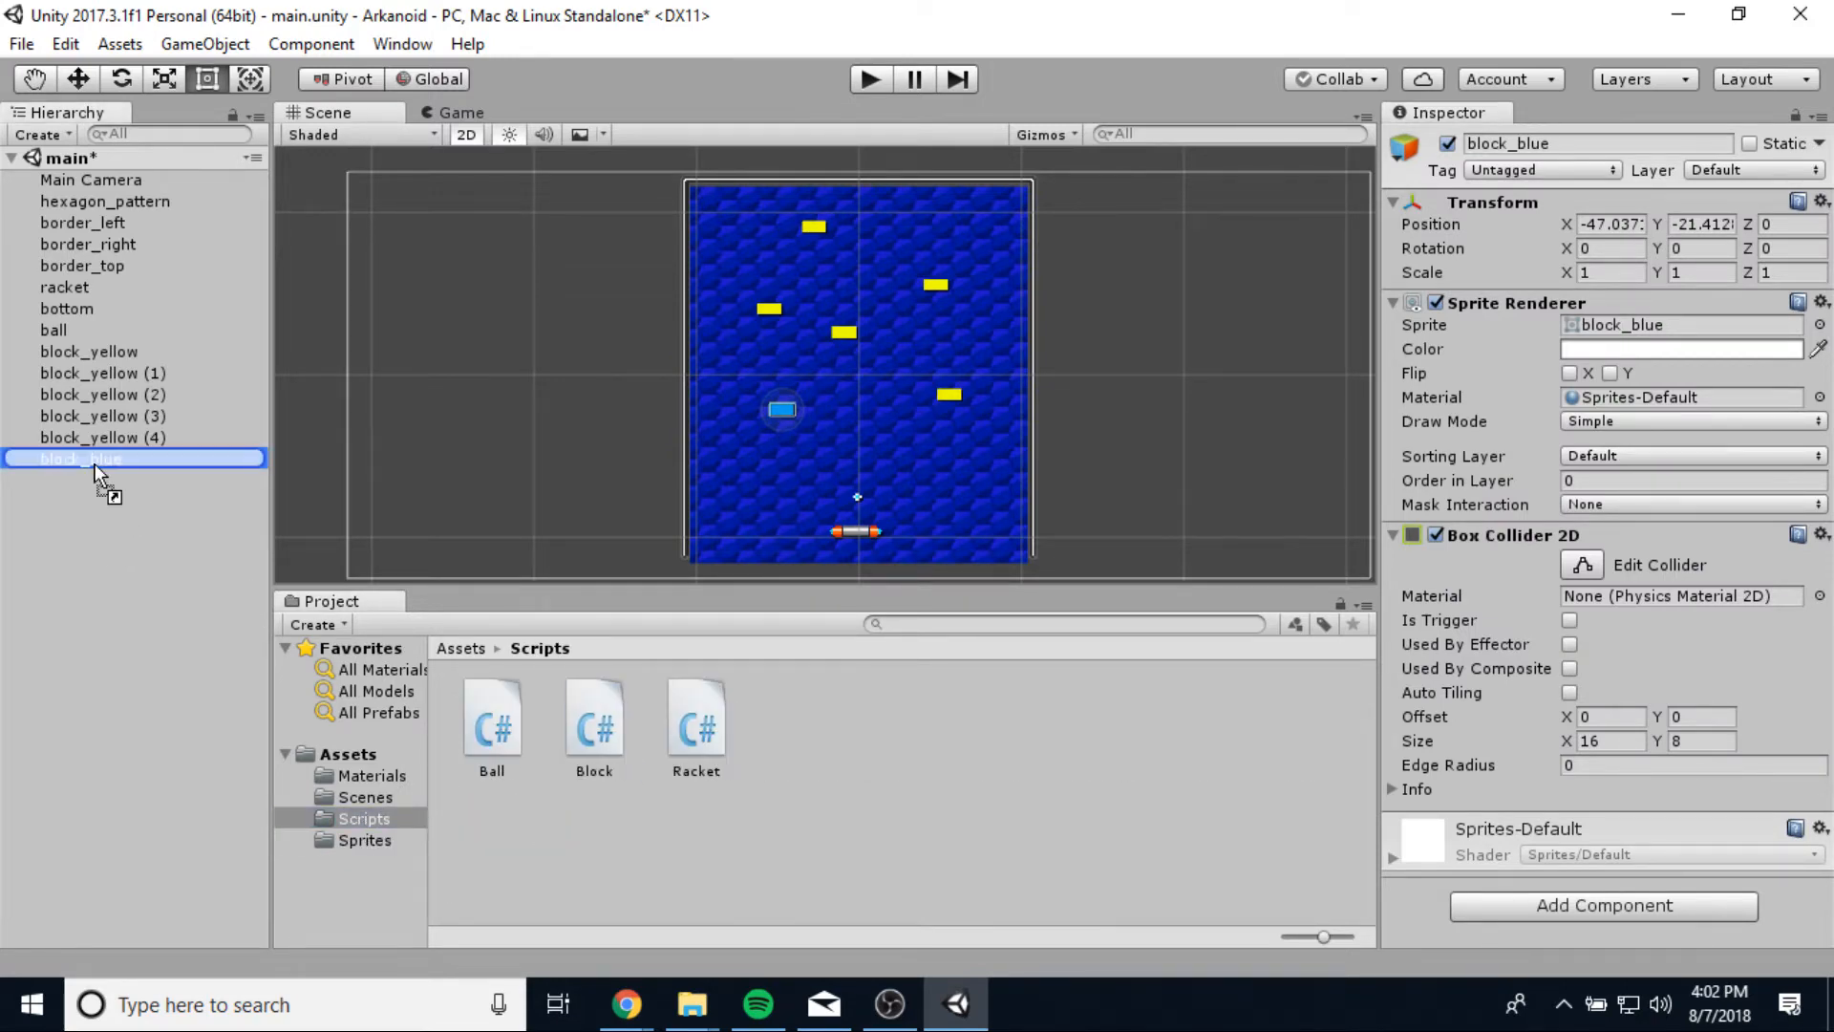
{"action": "left_click", "coordinate": [134, 573]}
Duplicate the block_blue object four times.
{"action": "left_click", "coordinate": [90, 455]}
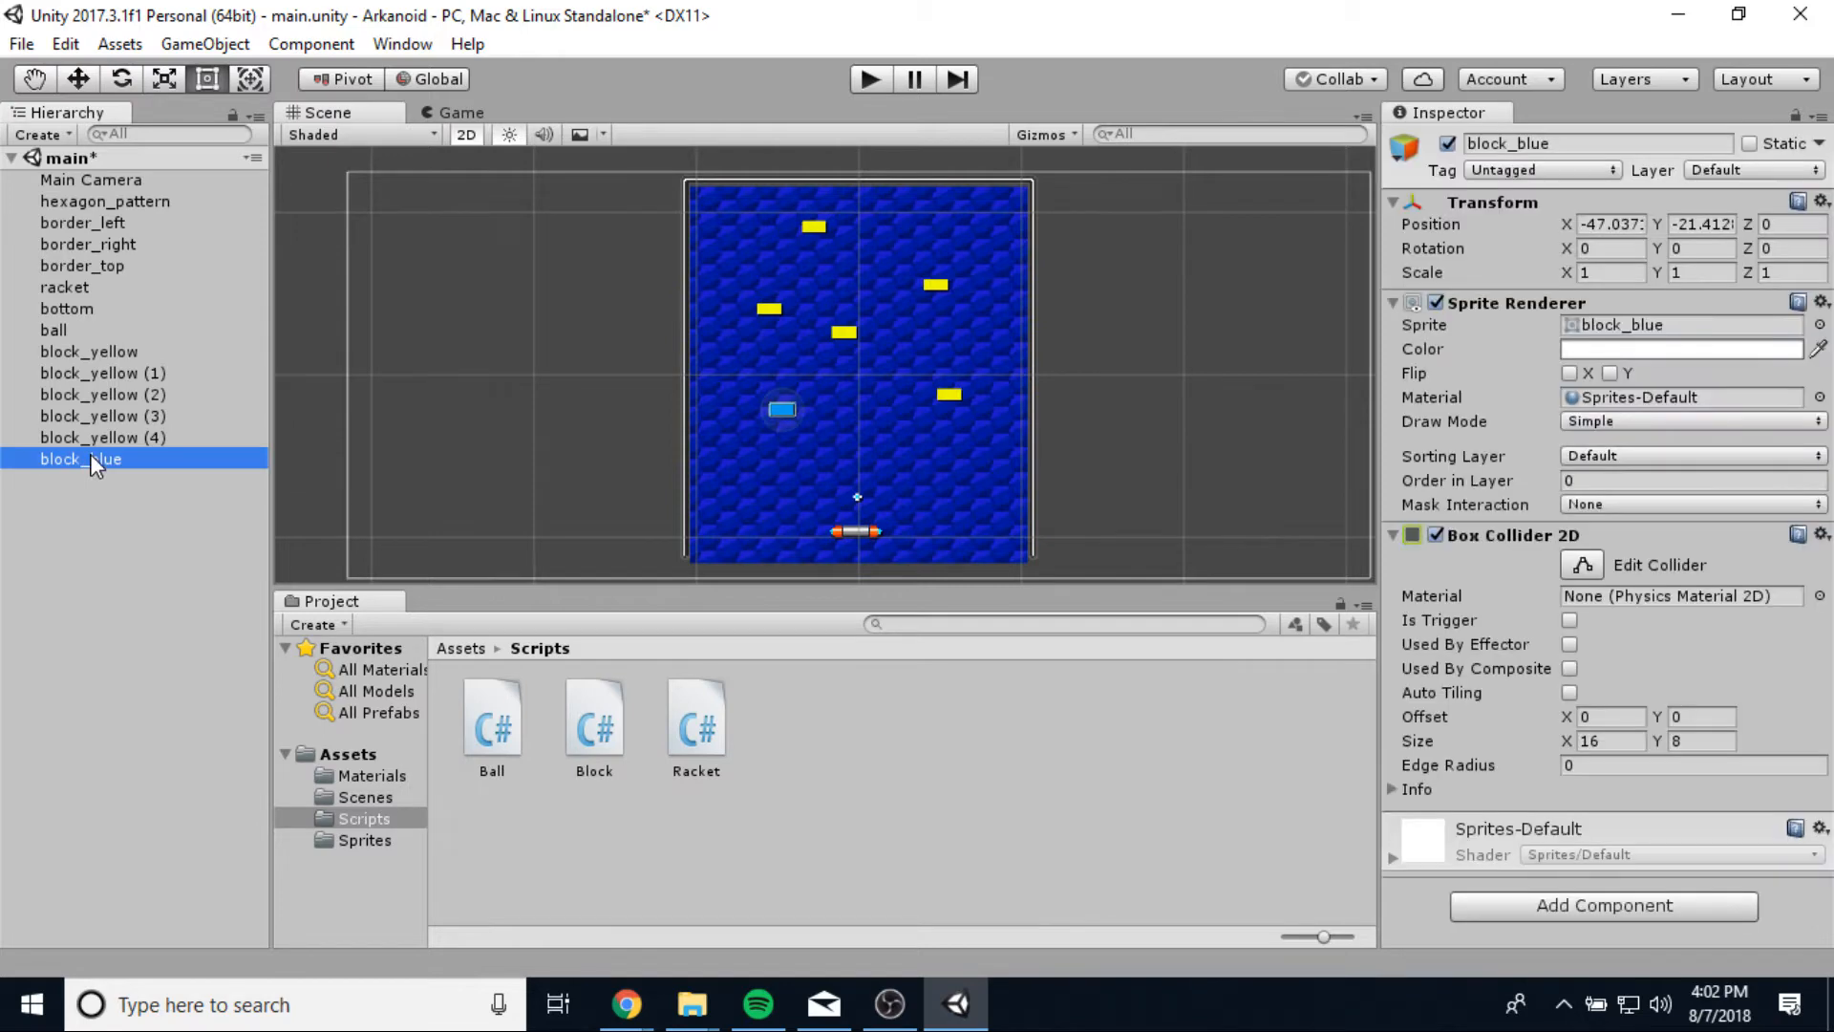
{"action": "key", "text": "ctrl+d"}
{"action": "key", "text": "ctrl+d"}
{"action": "key", "text": "ctrl+d"}
{"action": "key", "text": "ctrl+d"}
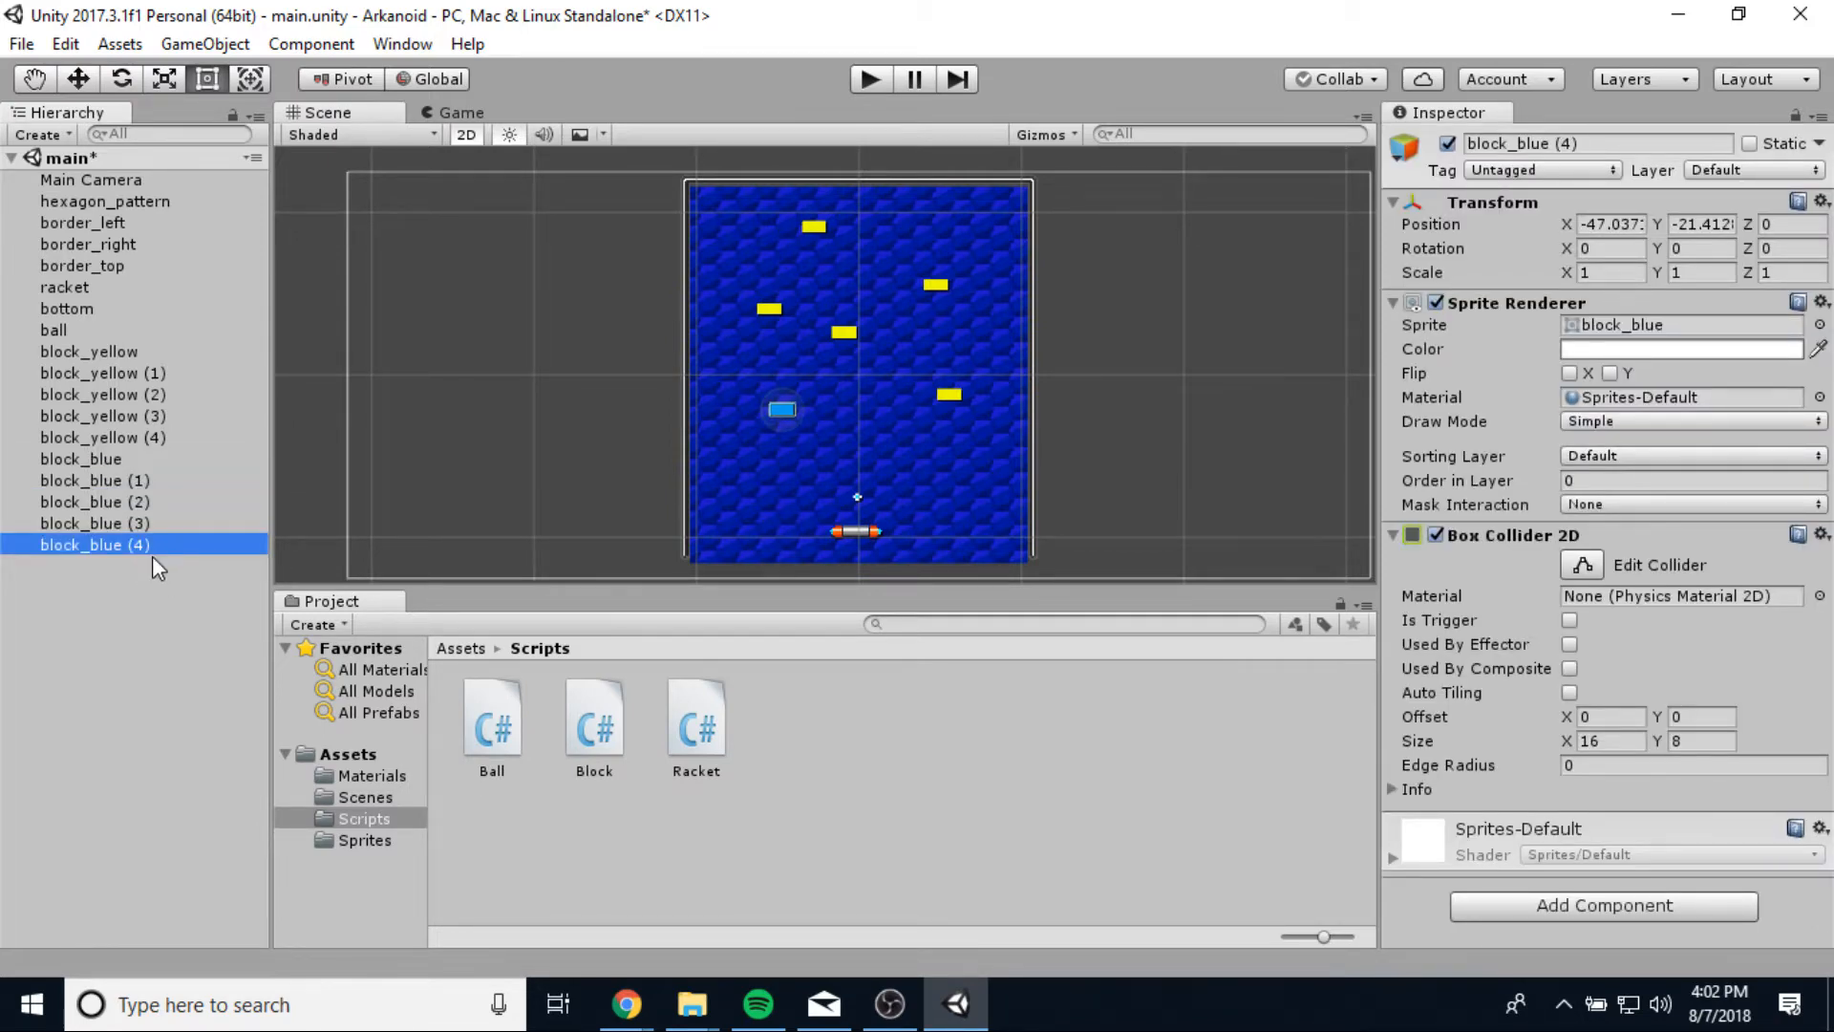
Move block_blue (1) to about X 37.8, Y 14.3 and block_blue (2) to about X 7.8, Y 72.5.
{"action": "left_click", "coordinate": [131, 487]}
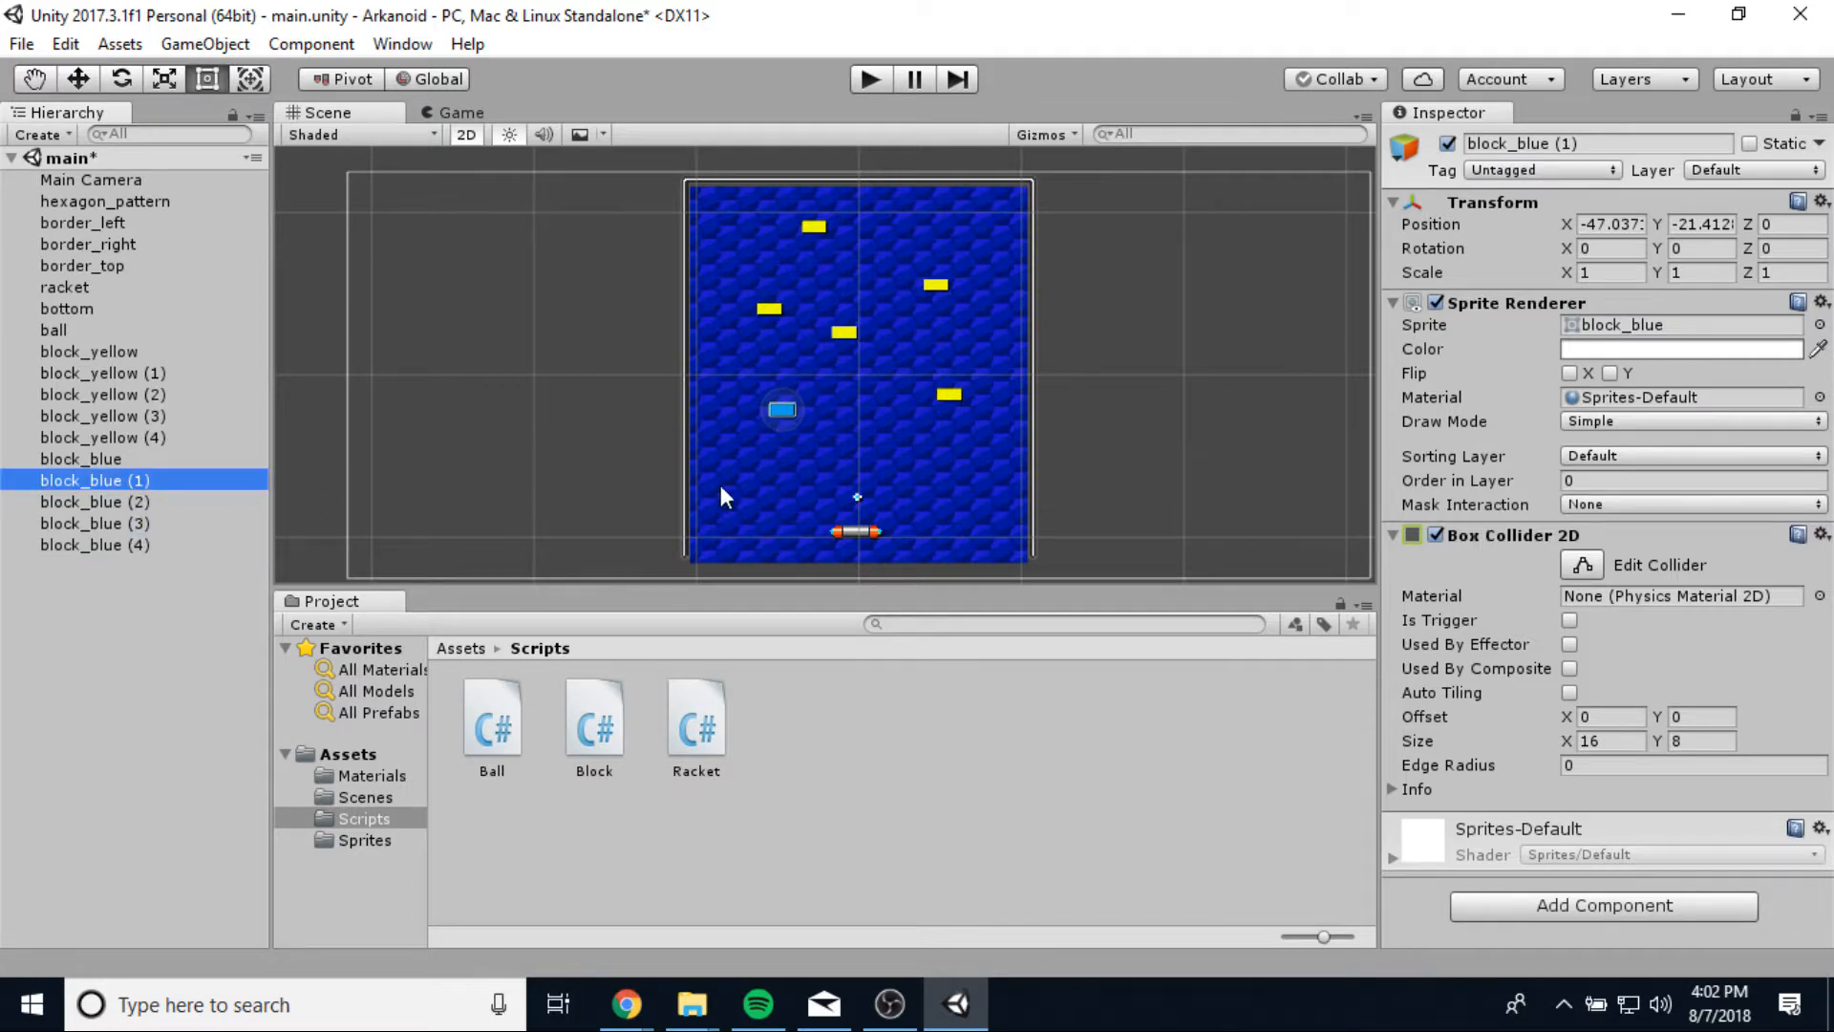
{"action": "left_click_drag", "start_coordinate": [772, 412], "coordinate": [869, 380]}
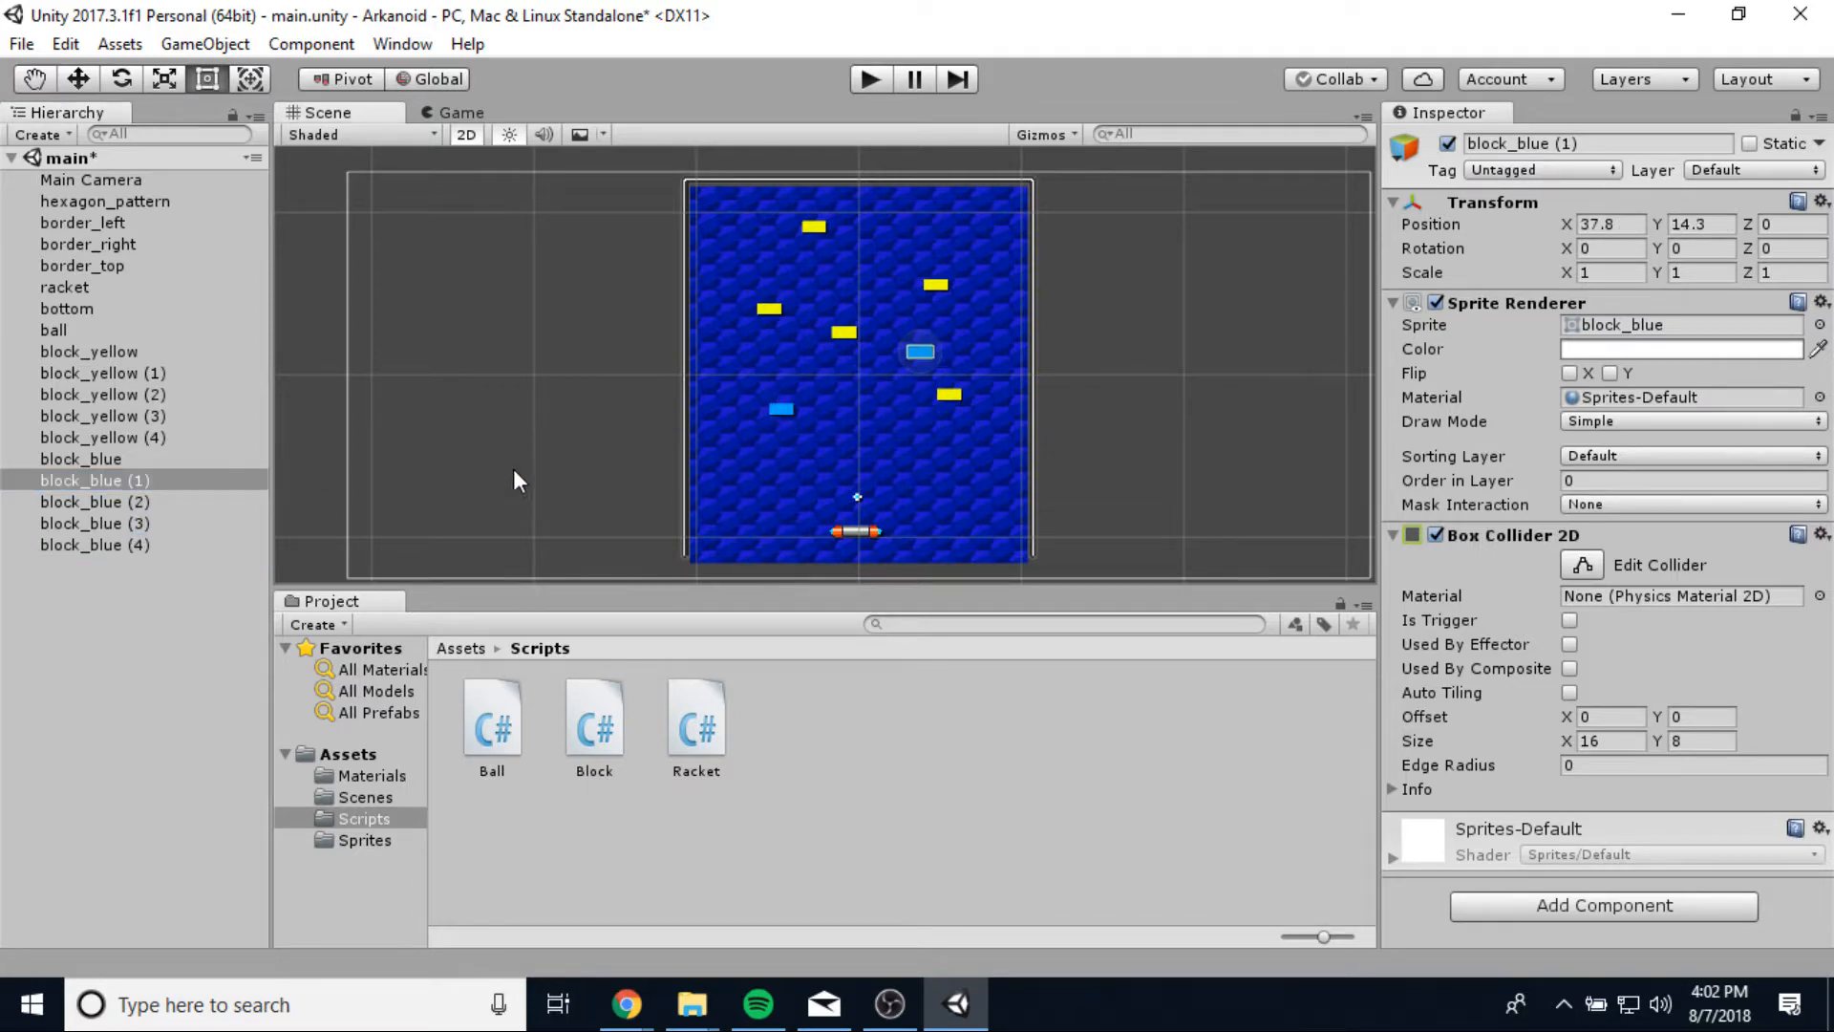
{"action": "left_click", "coordinate": [73, 502]}
{"action": "left_click_drag", "start_coordinate": [788, 409], "coordinate": [878, 254]}
Move block_blue (3) to about X -76.1, Y 79.2 and block_blue (4) to about X 56.1, Y 84.2.
{"action": "left_click", "coordinate": [106, 523]}
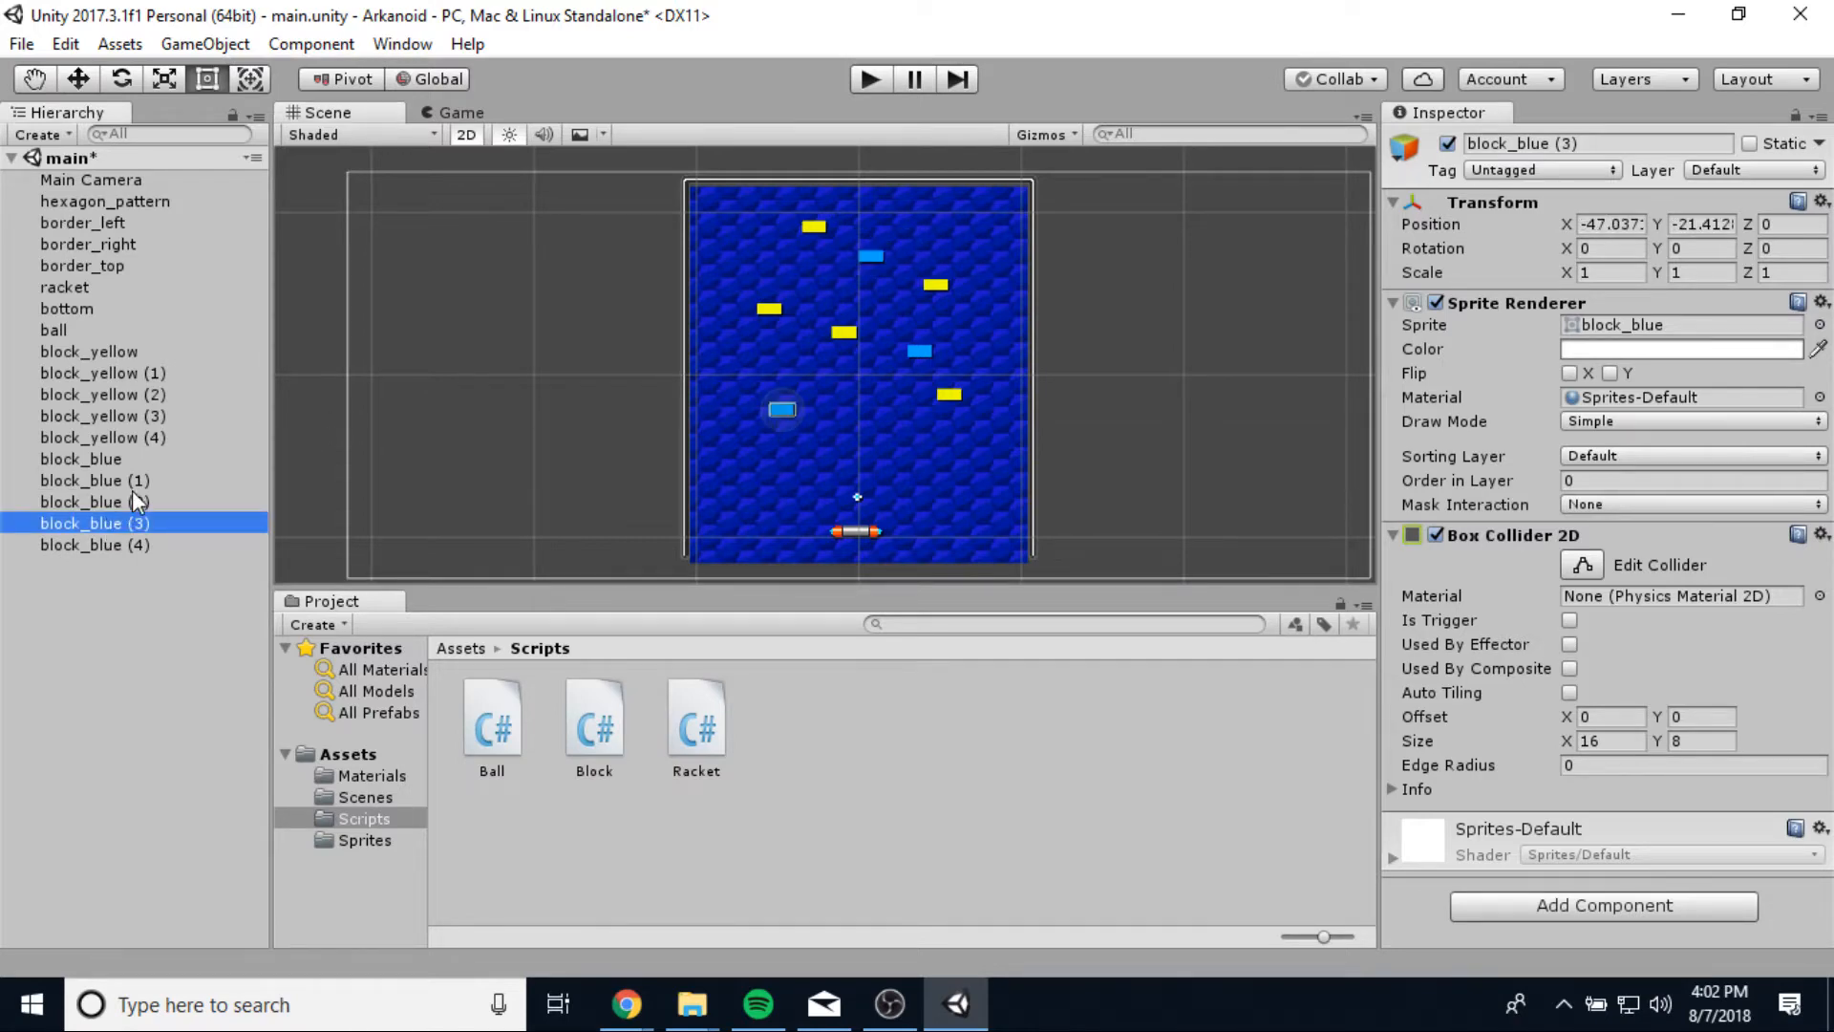
{"action": "left_click_drag", "start_coordinate": [783, 409], "coordinate": [743, 244]}
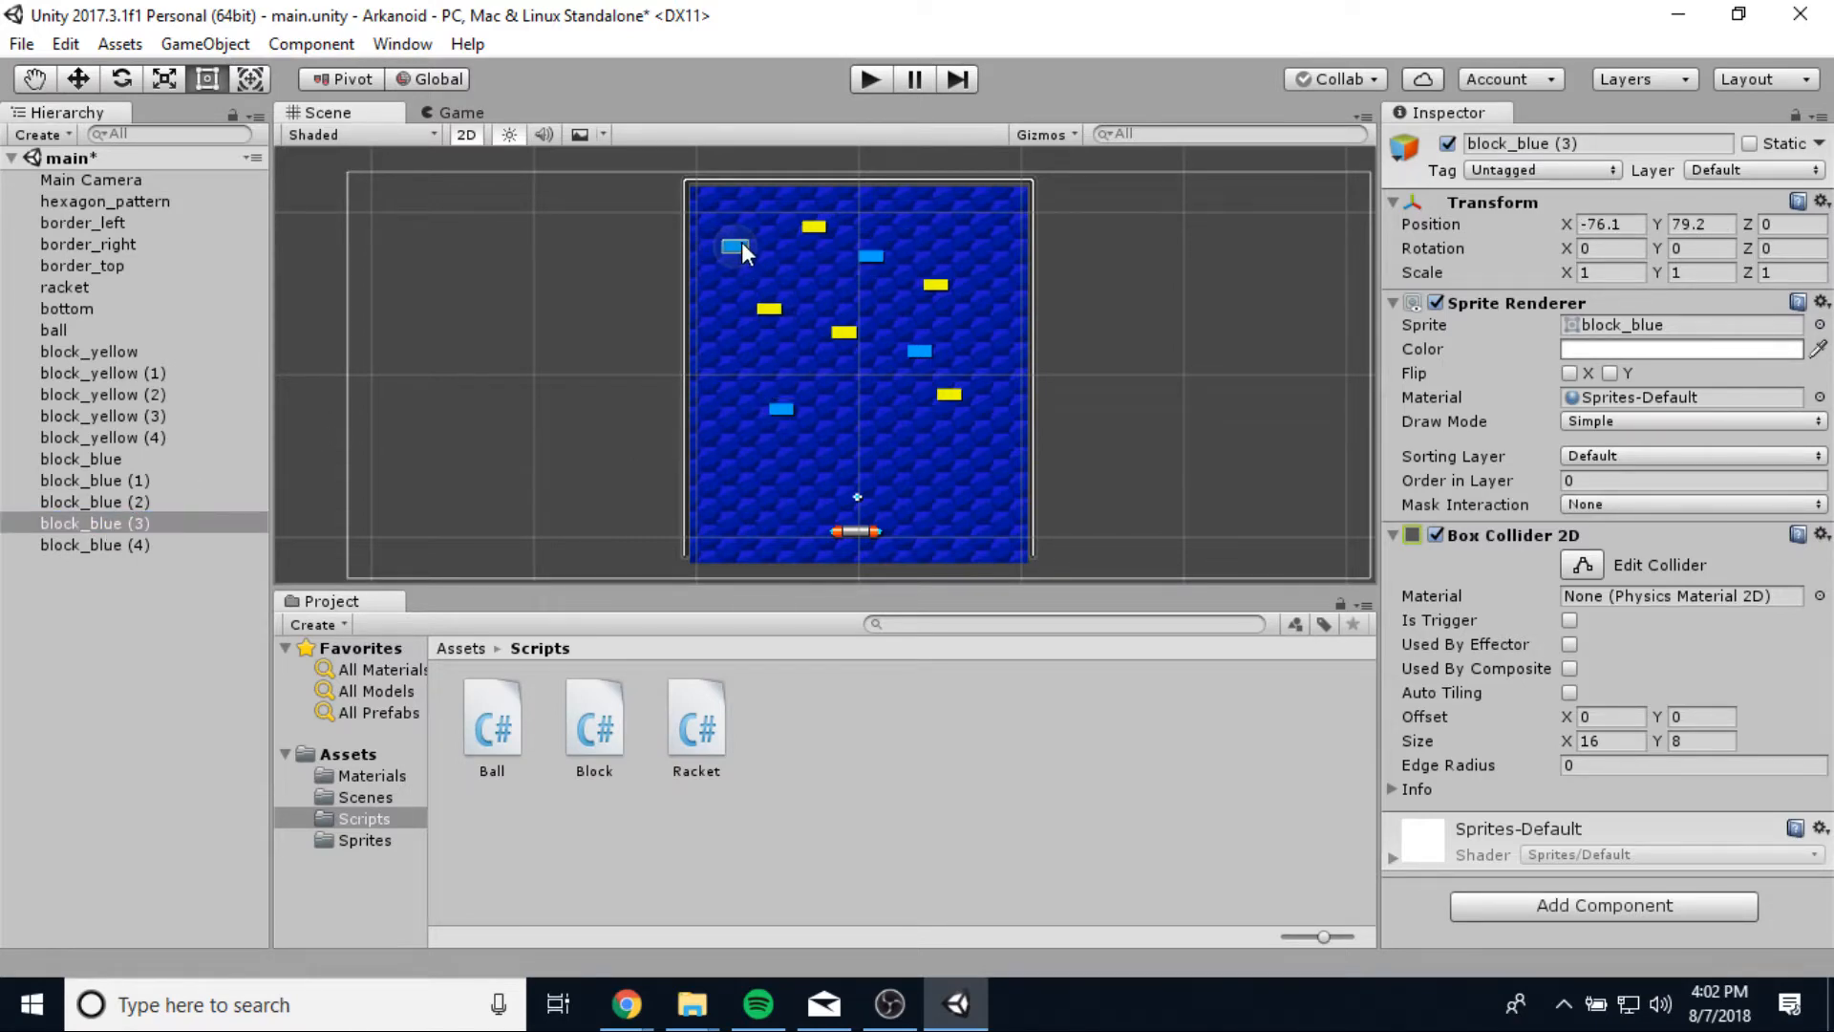
{"action": "left_click", "coordinate": [89, 544]}
{"action": "left_click_drag", "start_coordinate": [785, 411], "coordinate": [960, 231]}
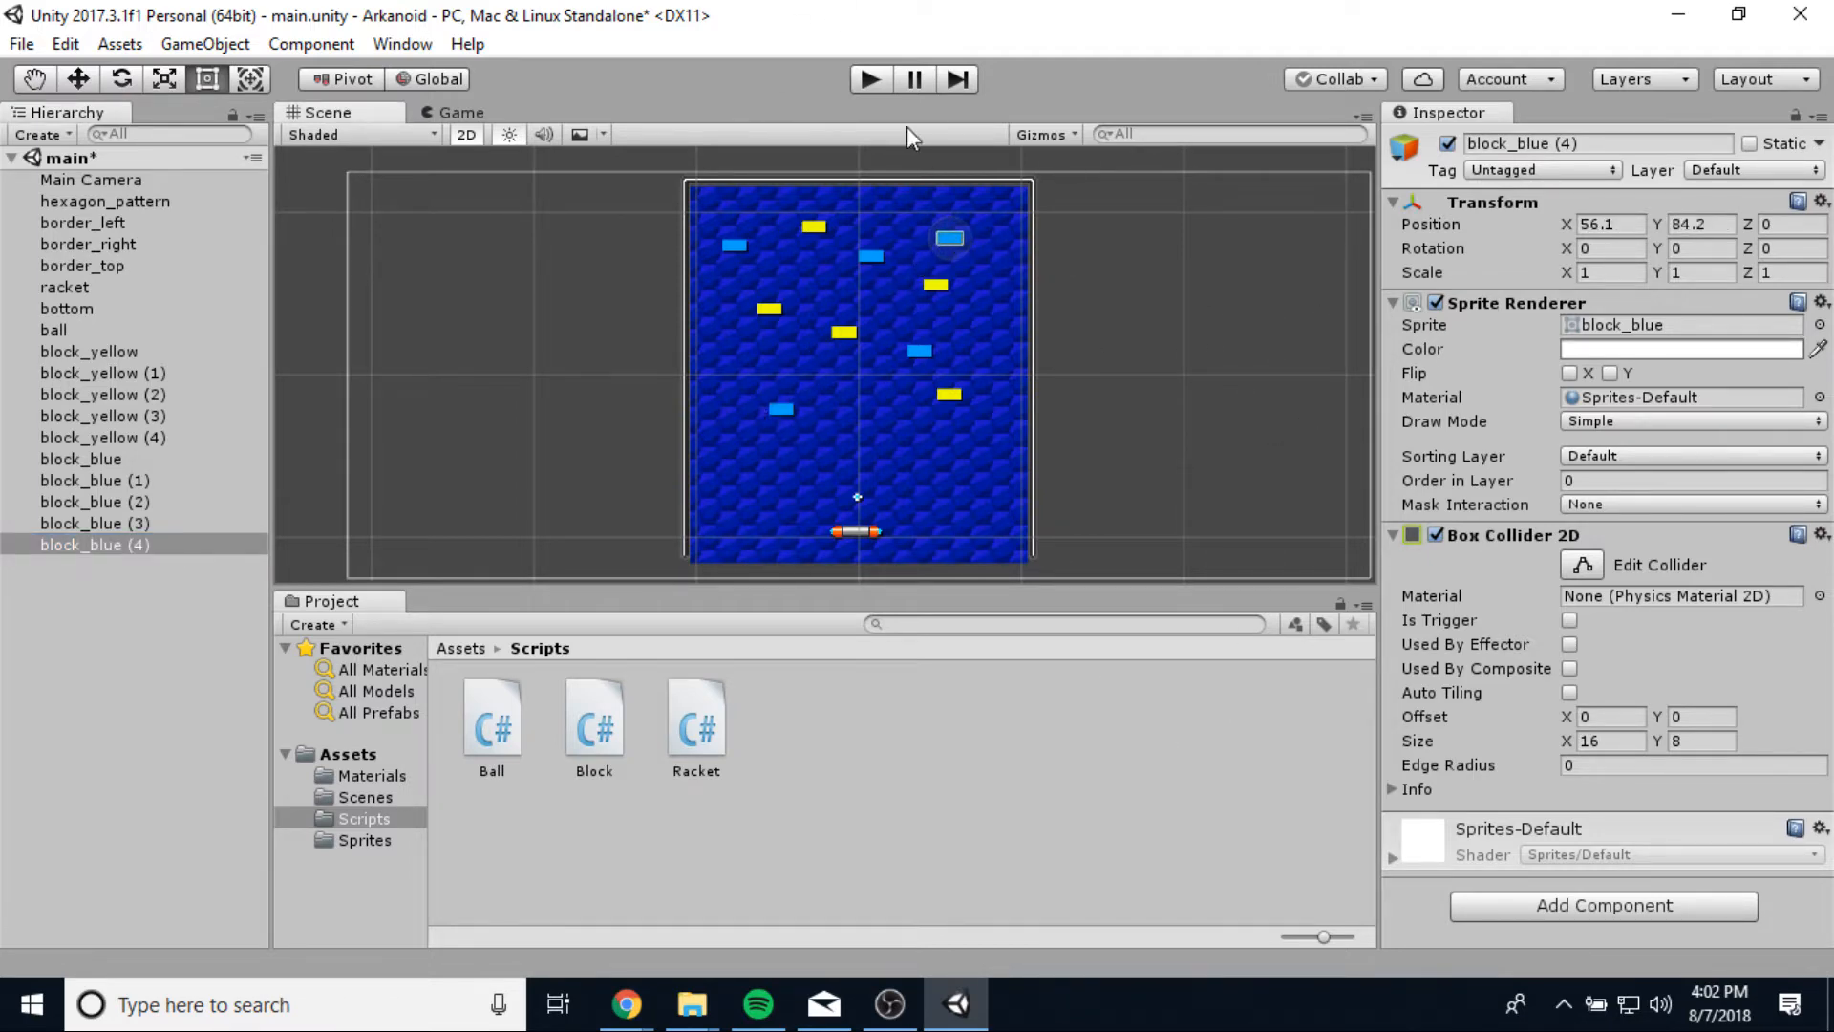
Run the game, steer the racket both ways to bounce the ball at the blocks, and stop the run.
{"action": "left_click", "coordinate": [868, 78]}
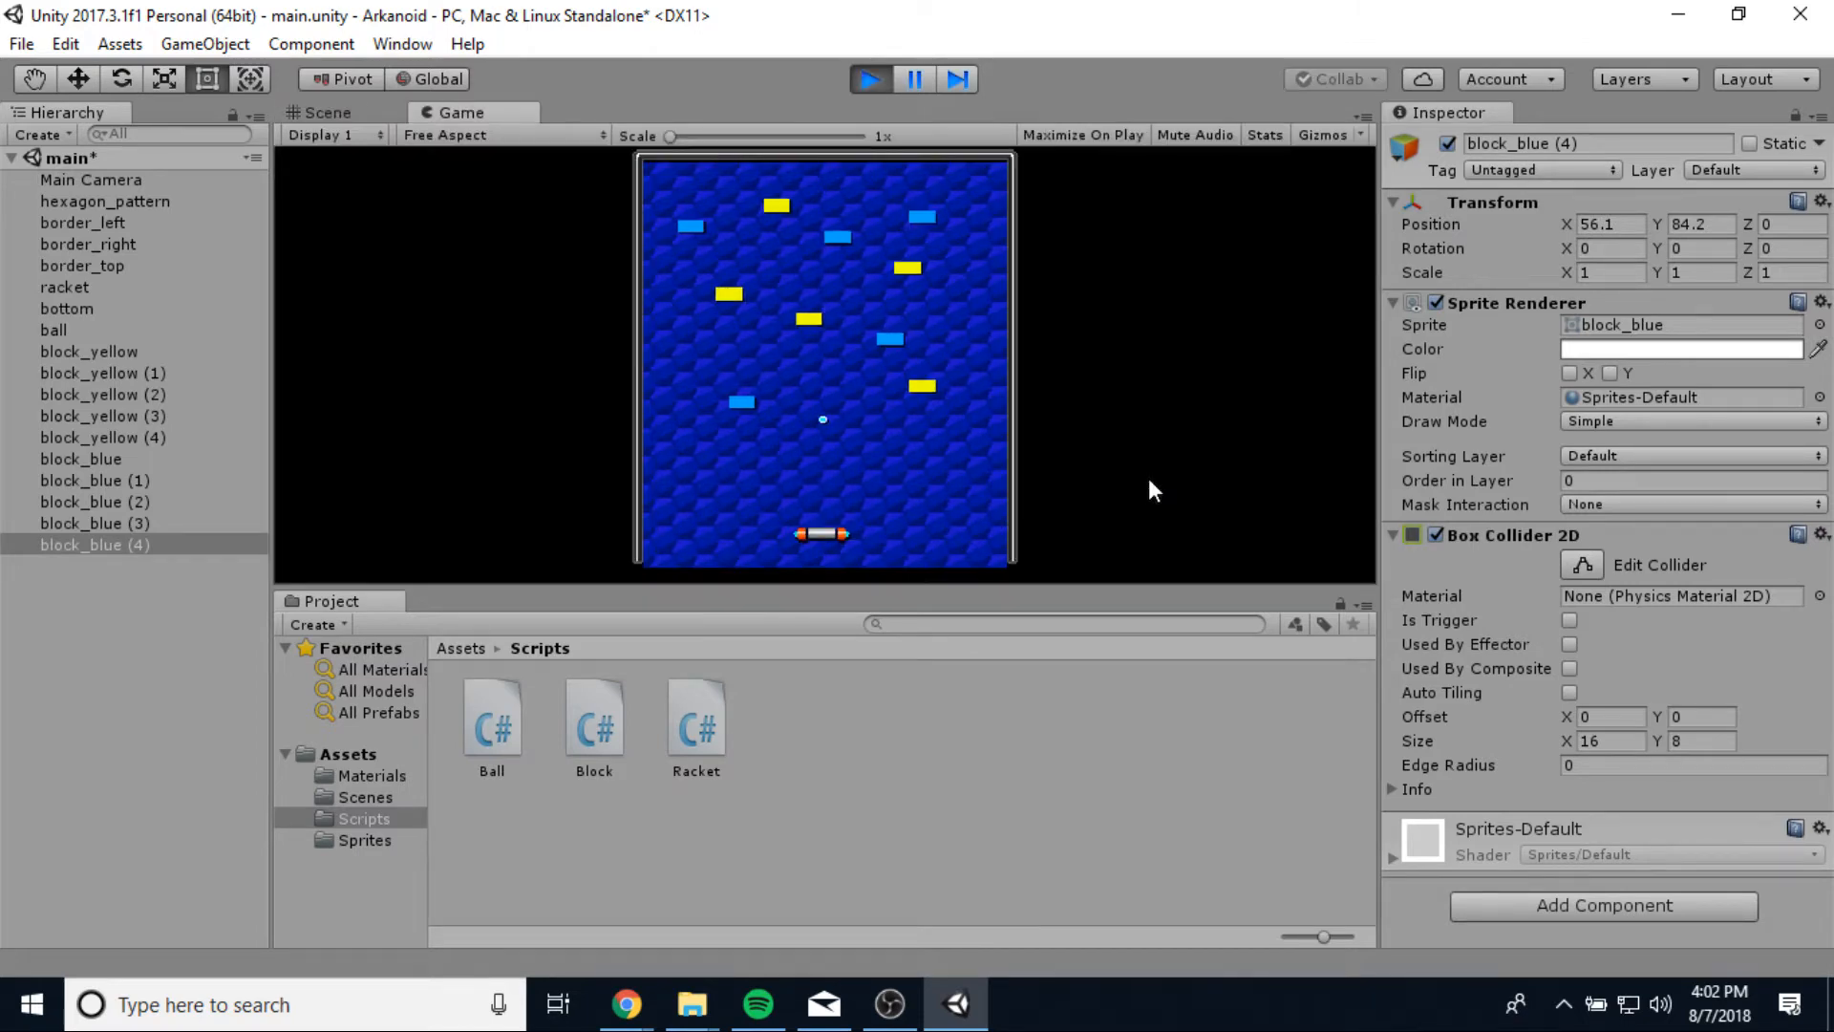
{"action": "key", "text": "Right"}
{"action": "key", "text": "Left"}
{"action": "key", "text": "Right"}
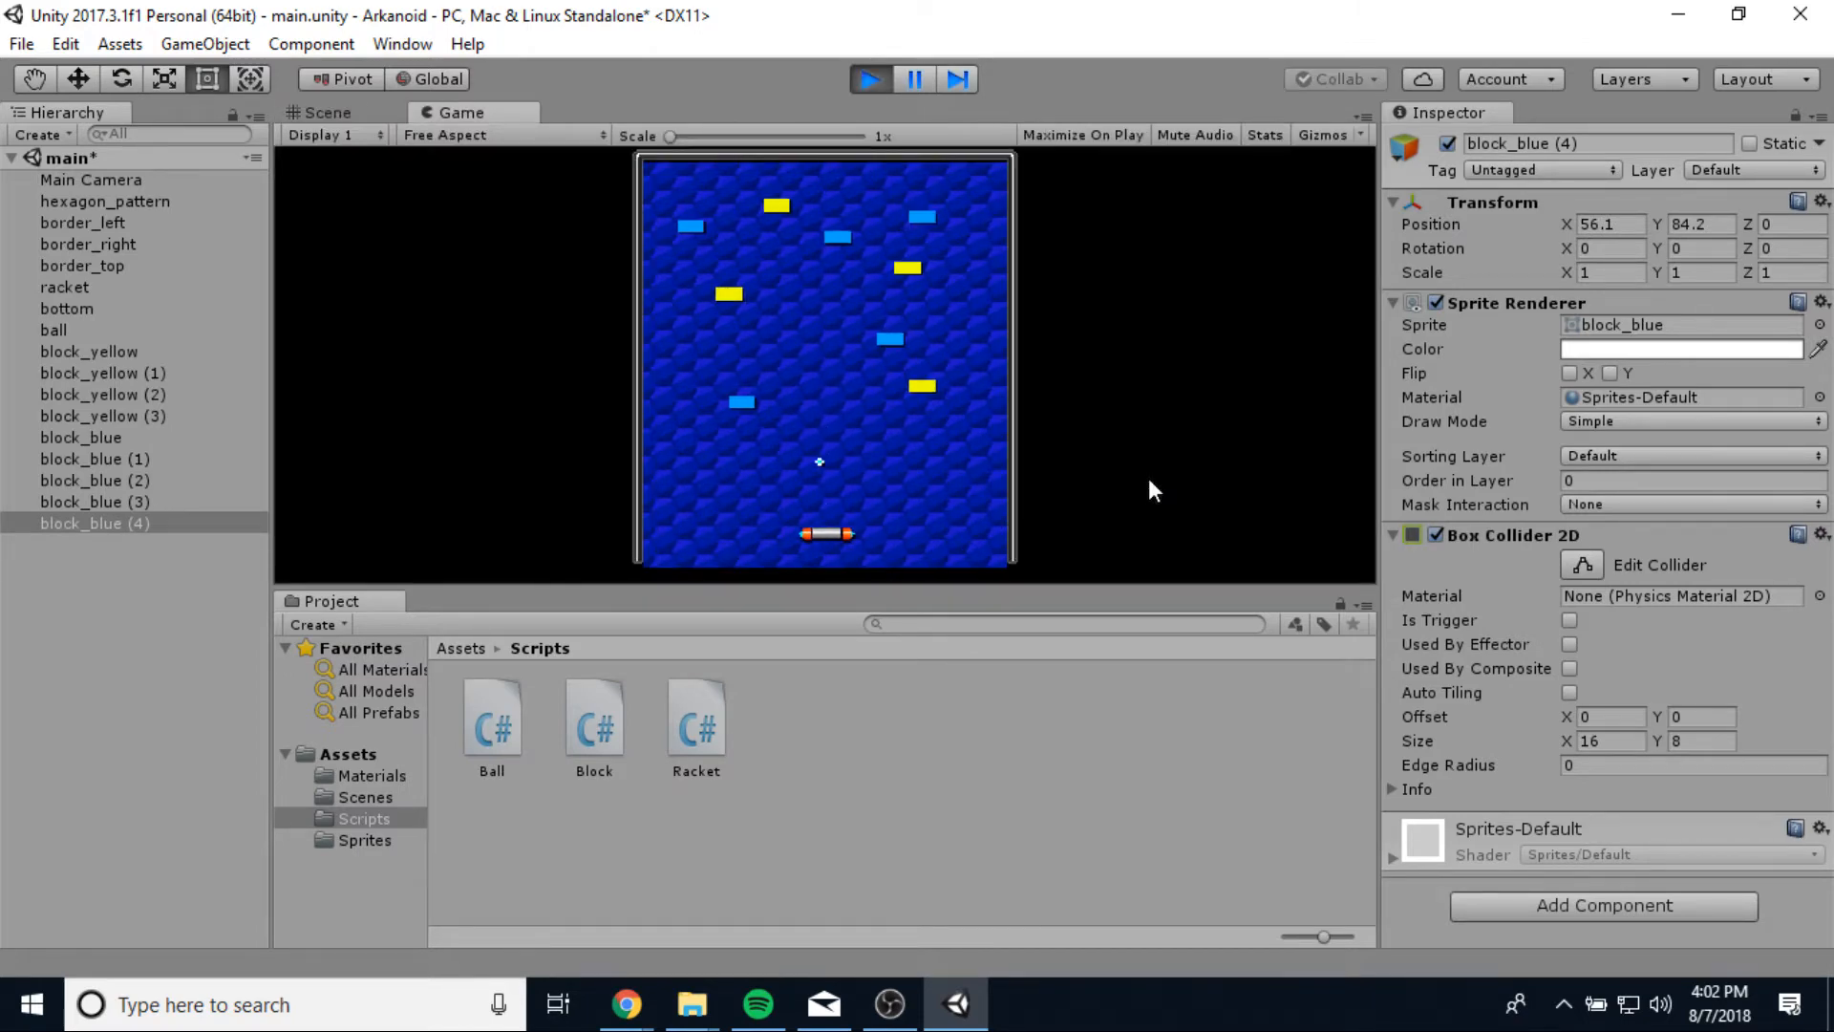
{"action": "key", "text": "Right"}
{"action": "key", "text": "Left"}
{"action": "key", "text": "Left"}
{"action": "key", "text": "Right"}
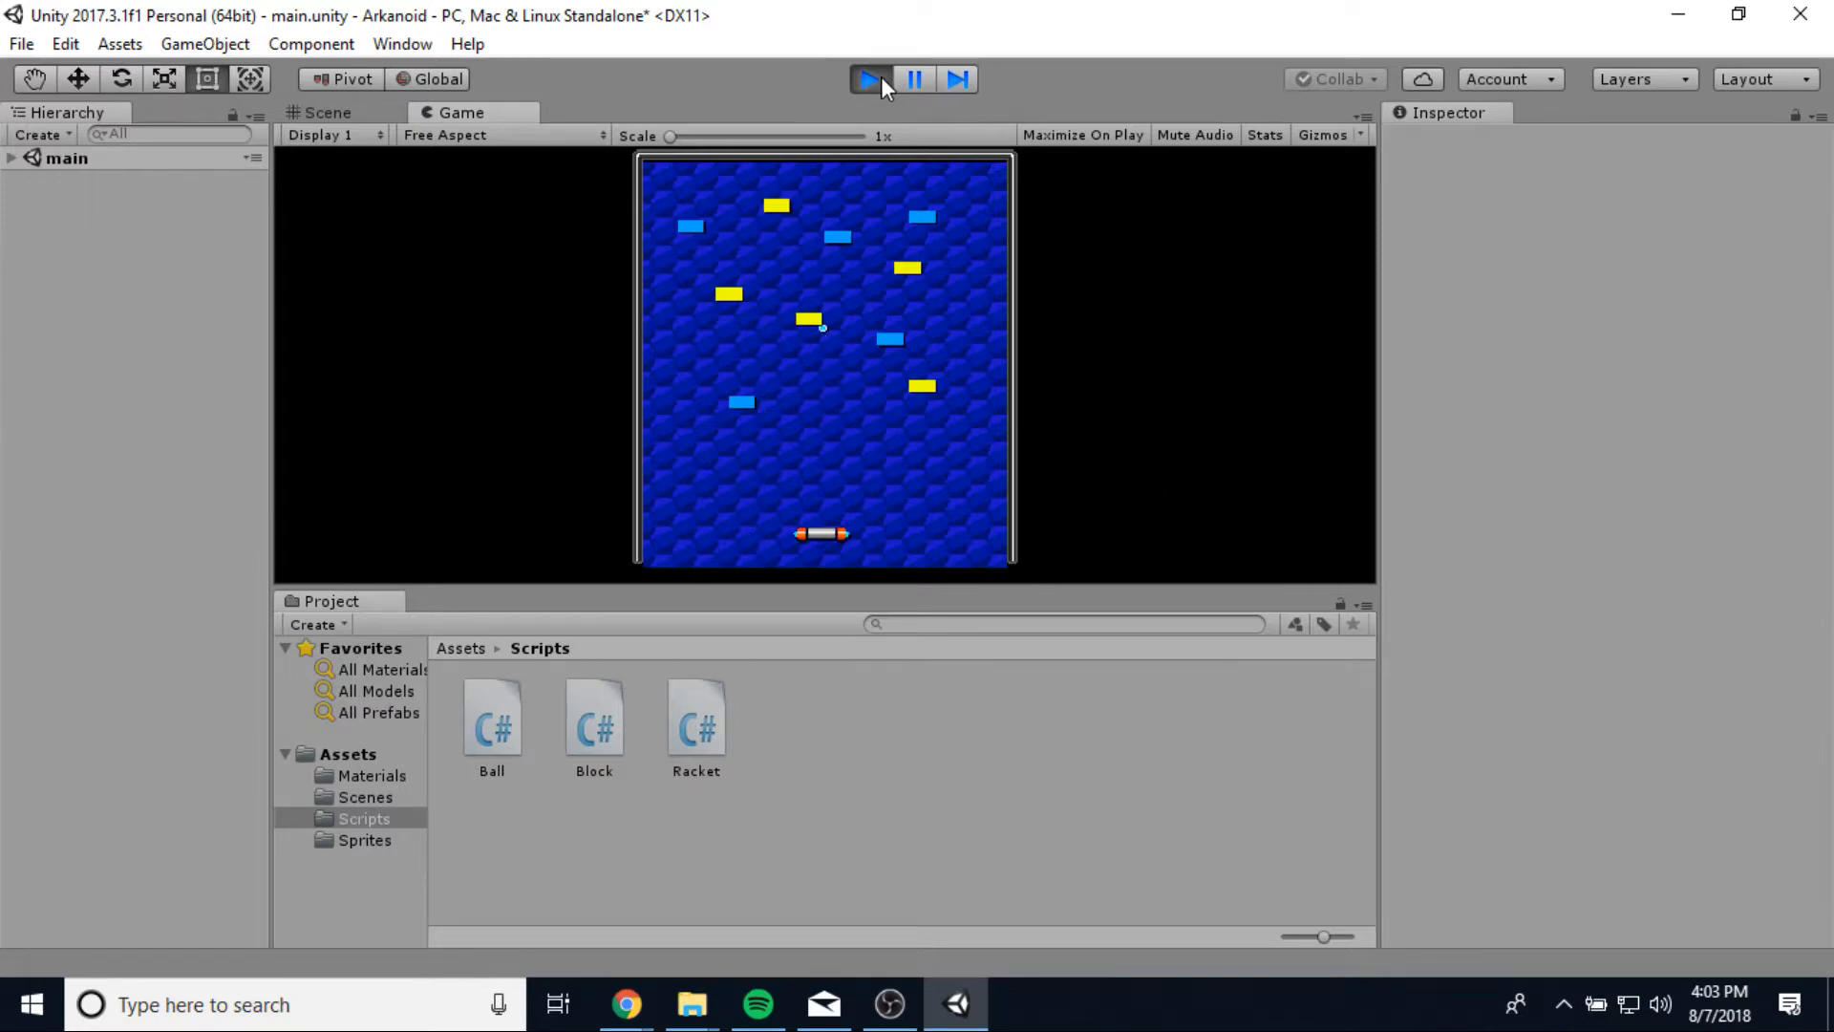
{"action": "left_click", "coordinate": [876, 78]}
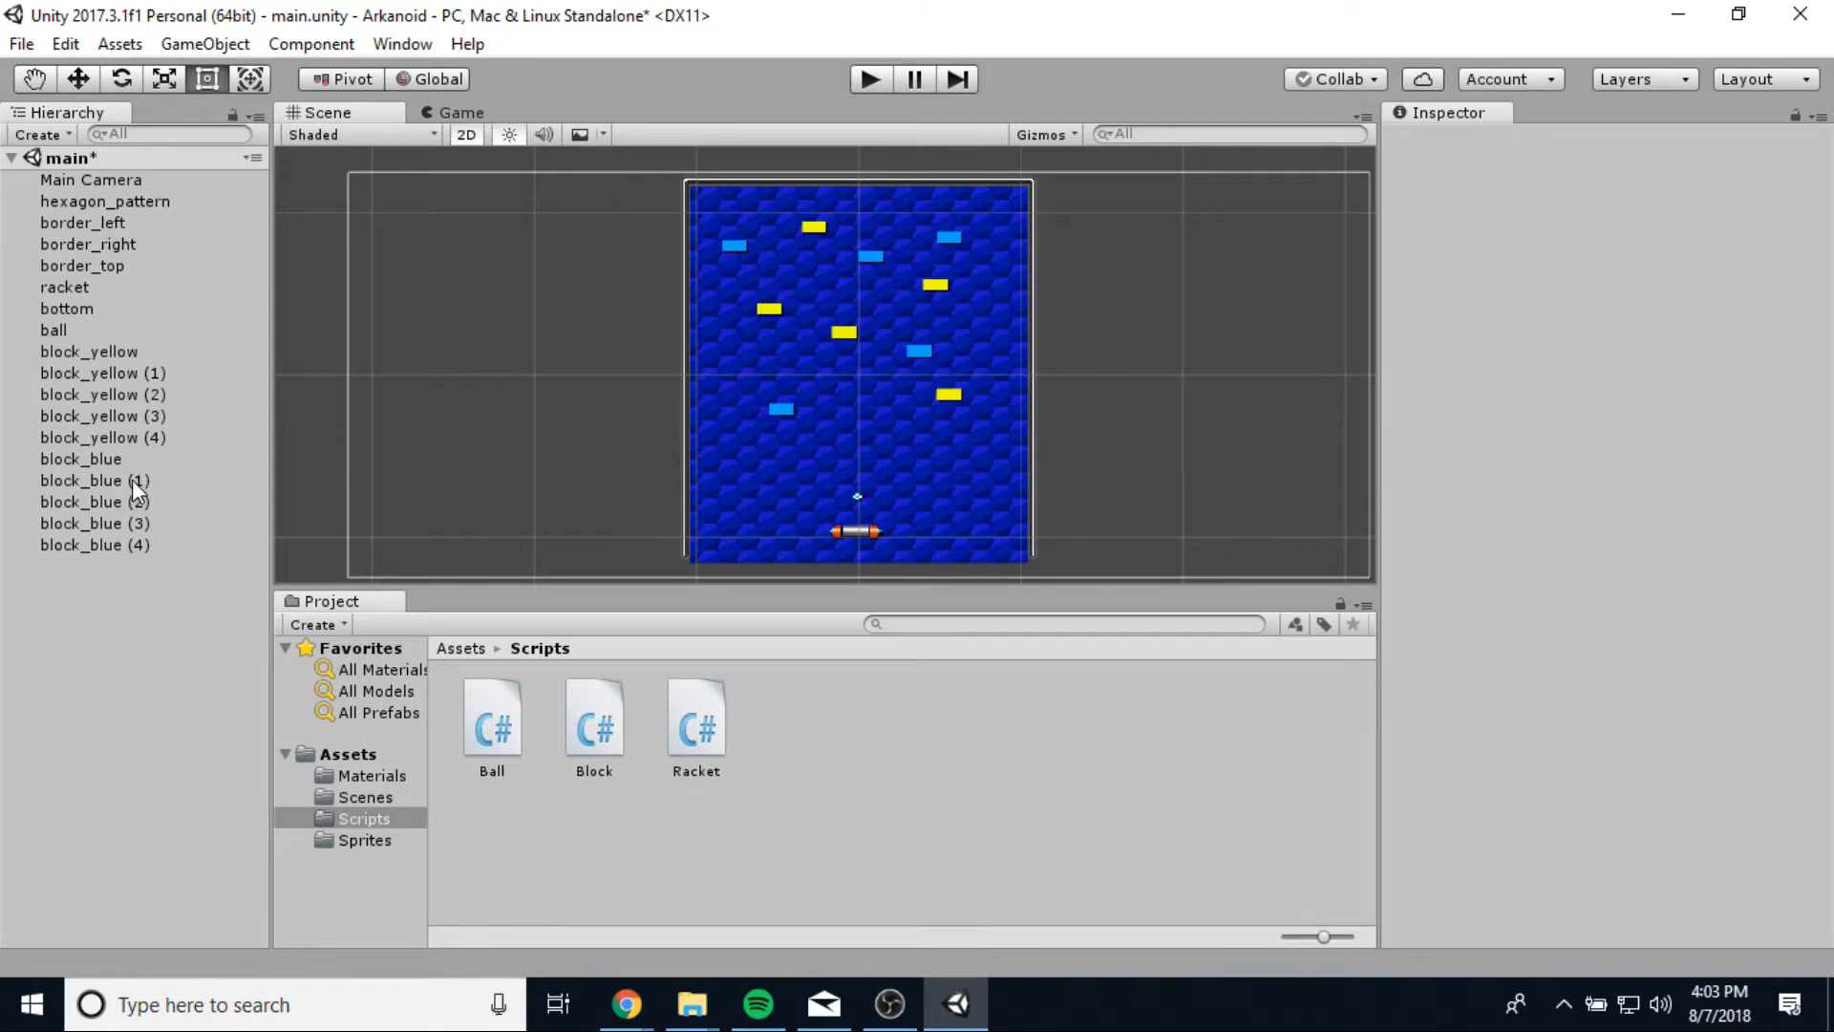
Attach the Block script from the Scripts folder to the original block_blue object and its numbered duplicates.
{"action": "left_click", "coordinate": [113, 458]}
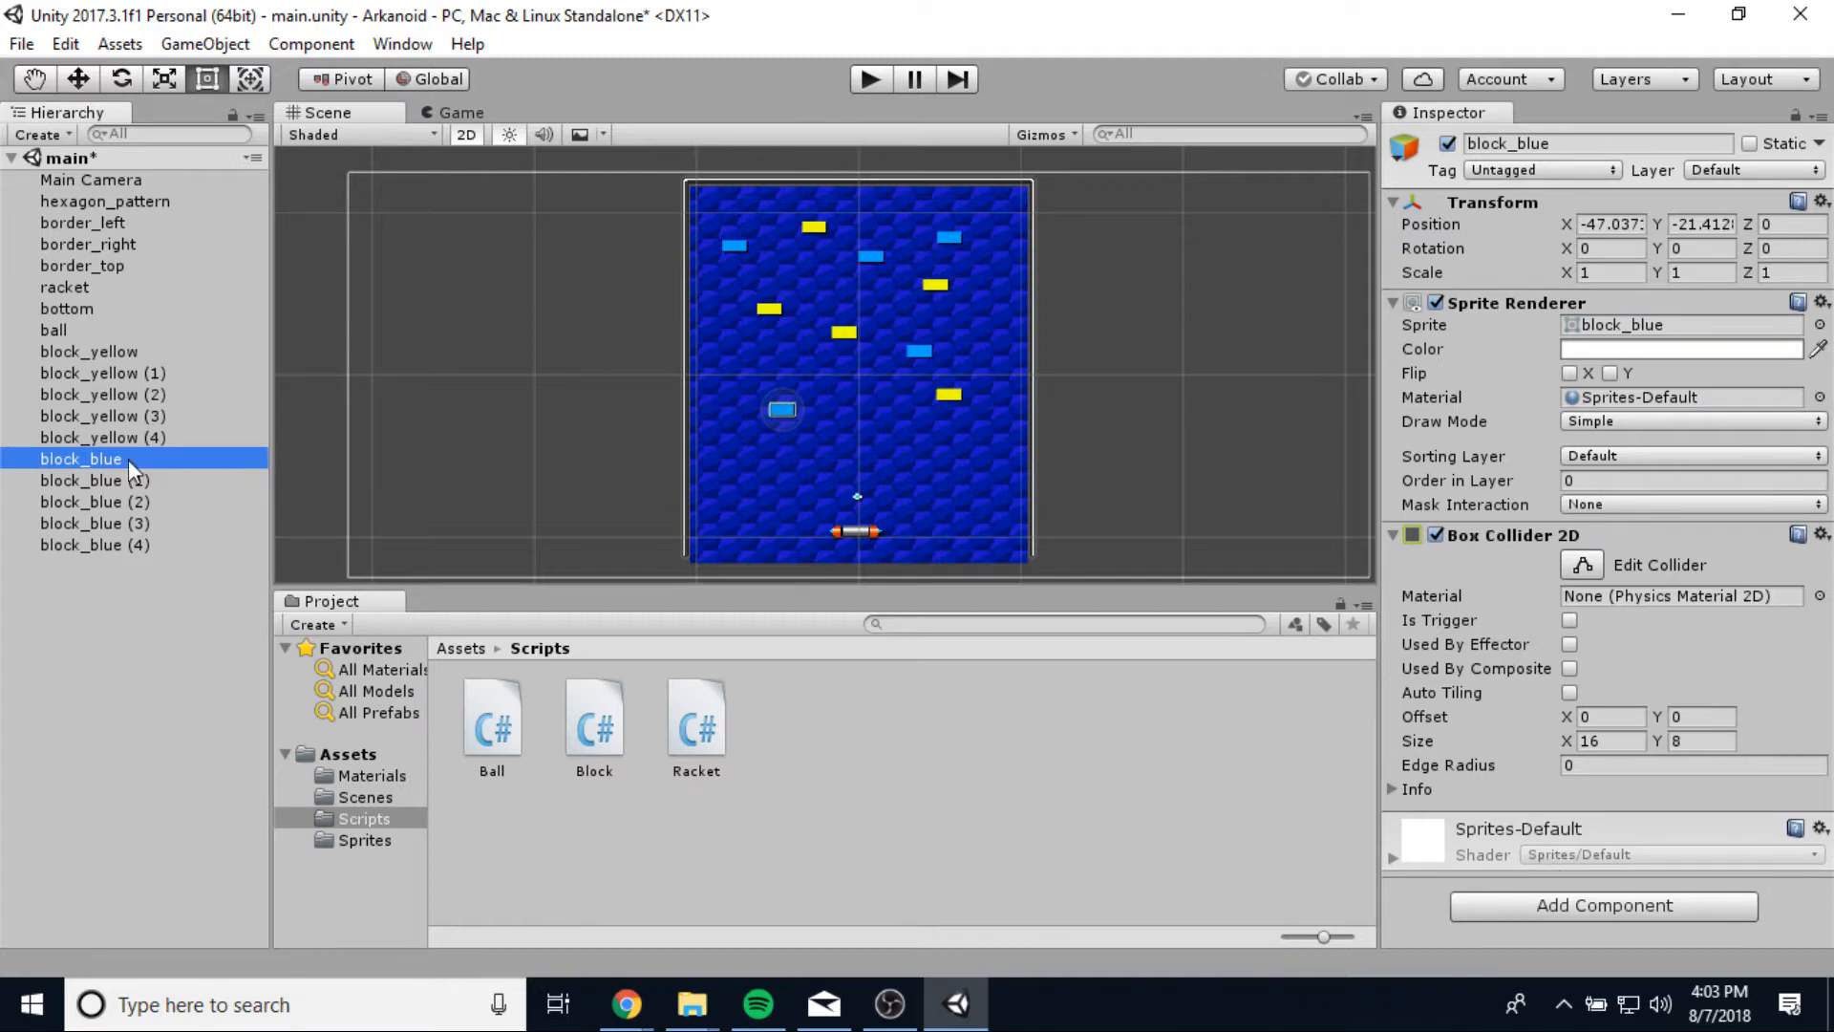
{"action": "left_click", "coordinate": [596, 730]}
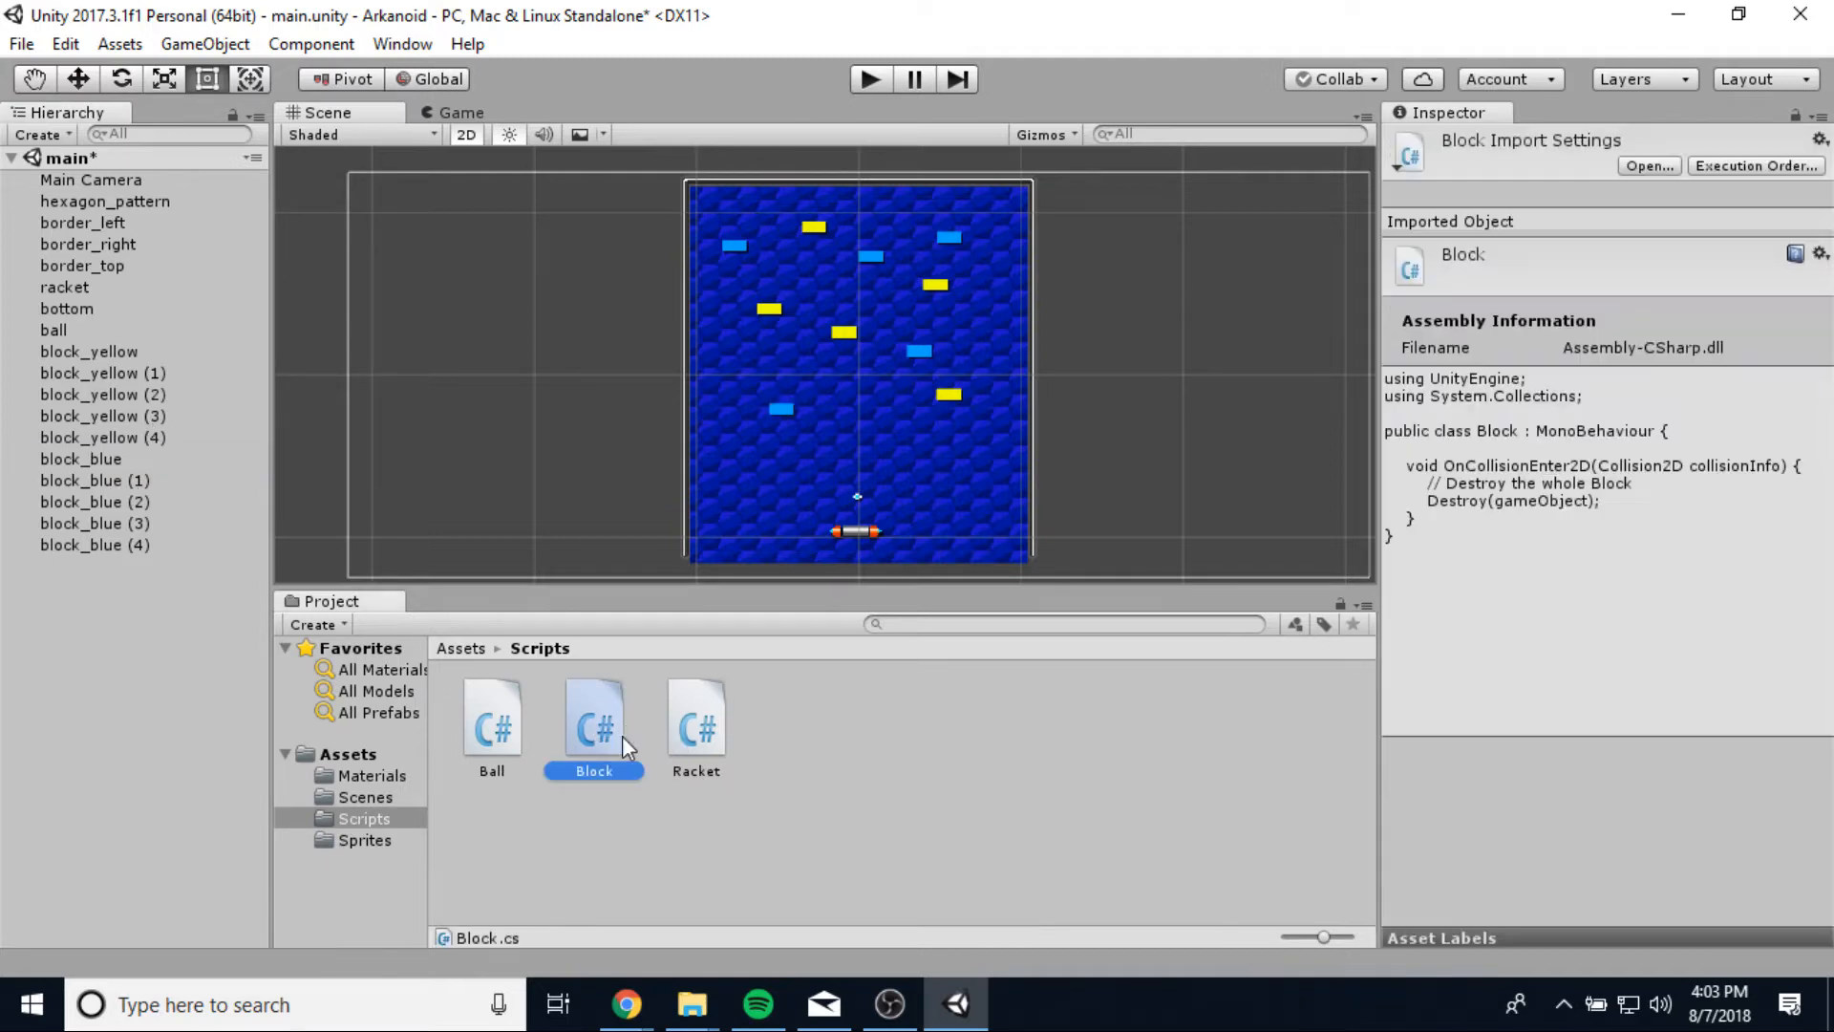
{"action": "left_click_drag", "start_coordinate": [605, 732], "coordinate": [96, 460]}
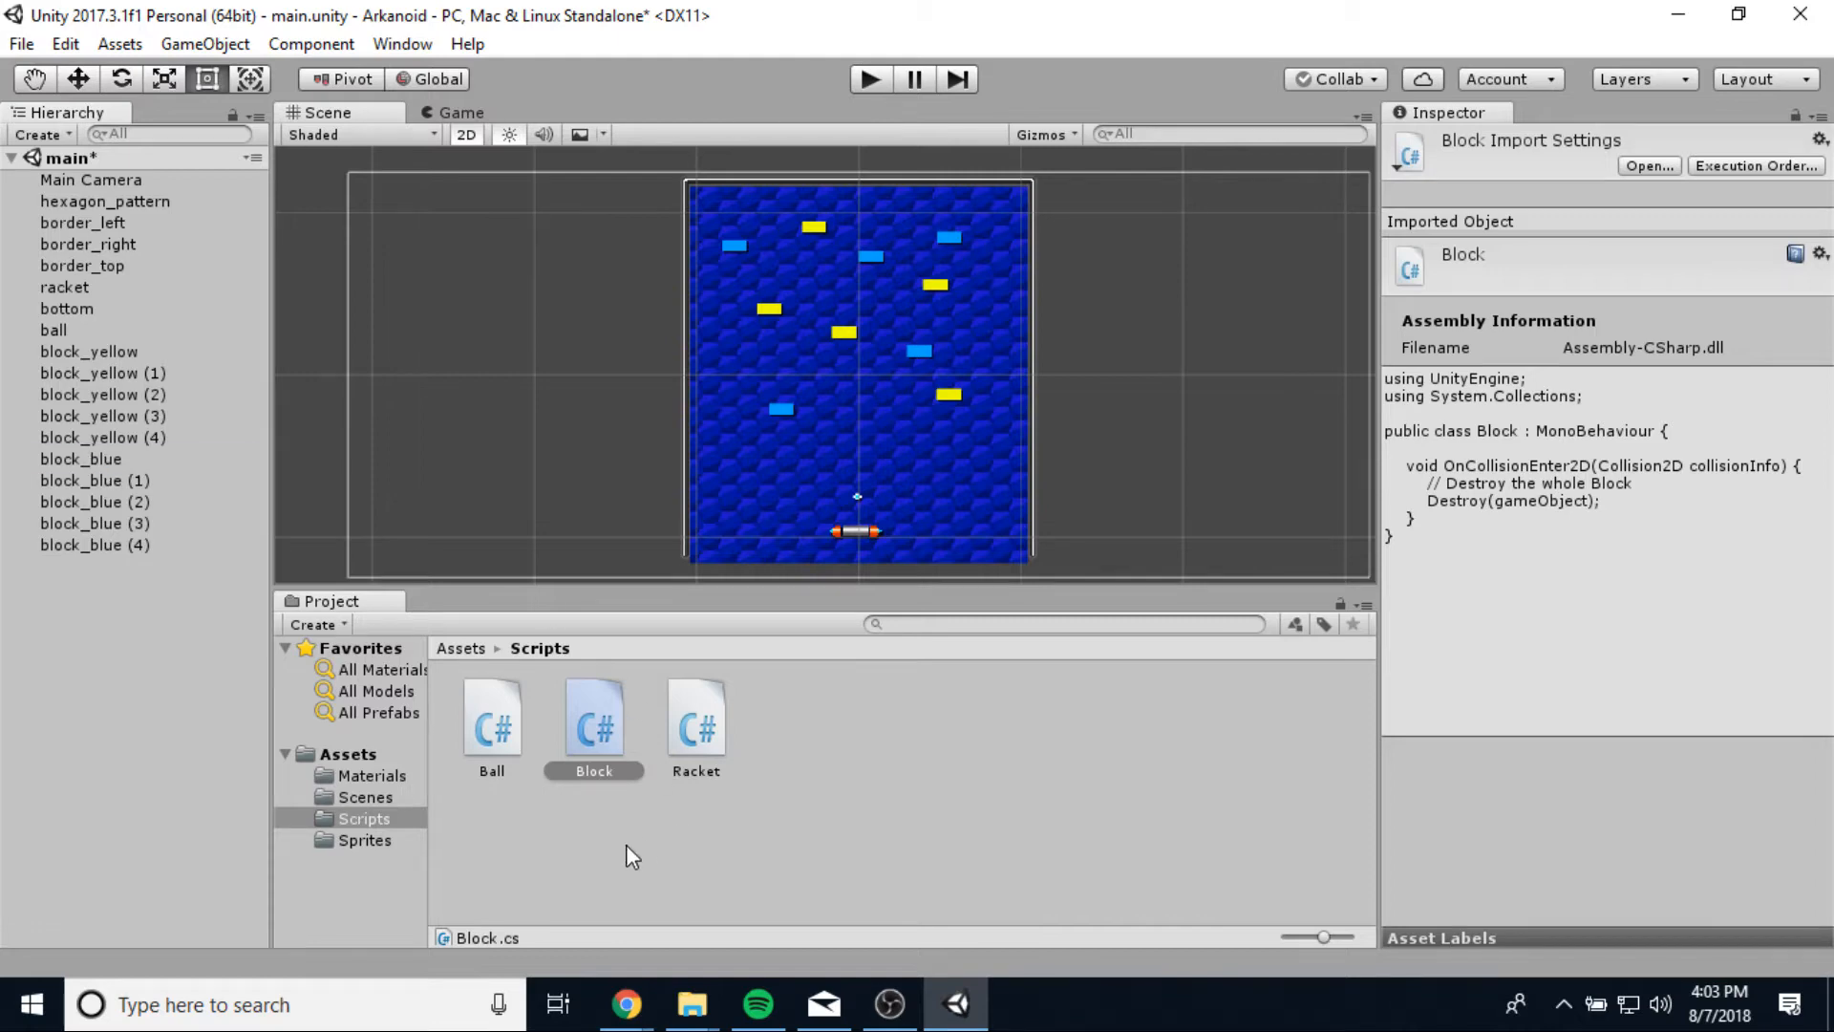
{"action": "left_click", "coordinate": [604, 736]}
{"action": "left_click_drag", "start_coordinate": [604, 735], "coordinate": [95, 480]}
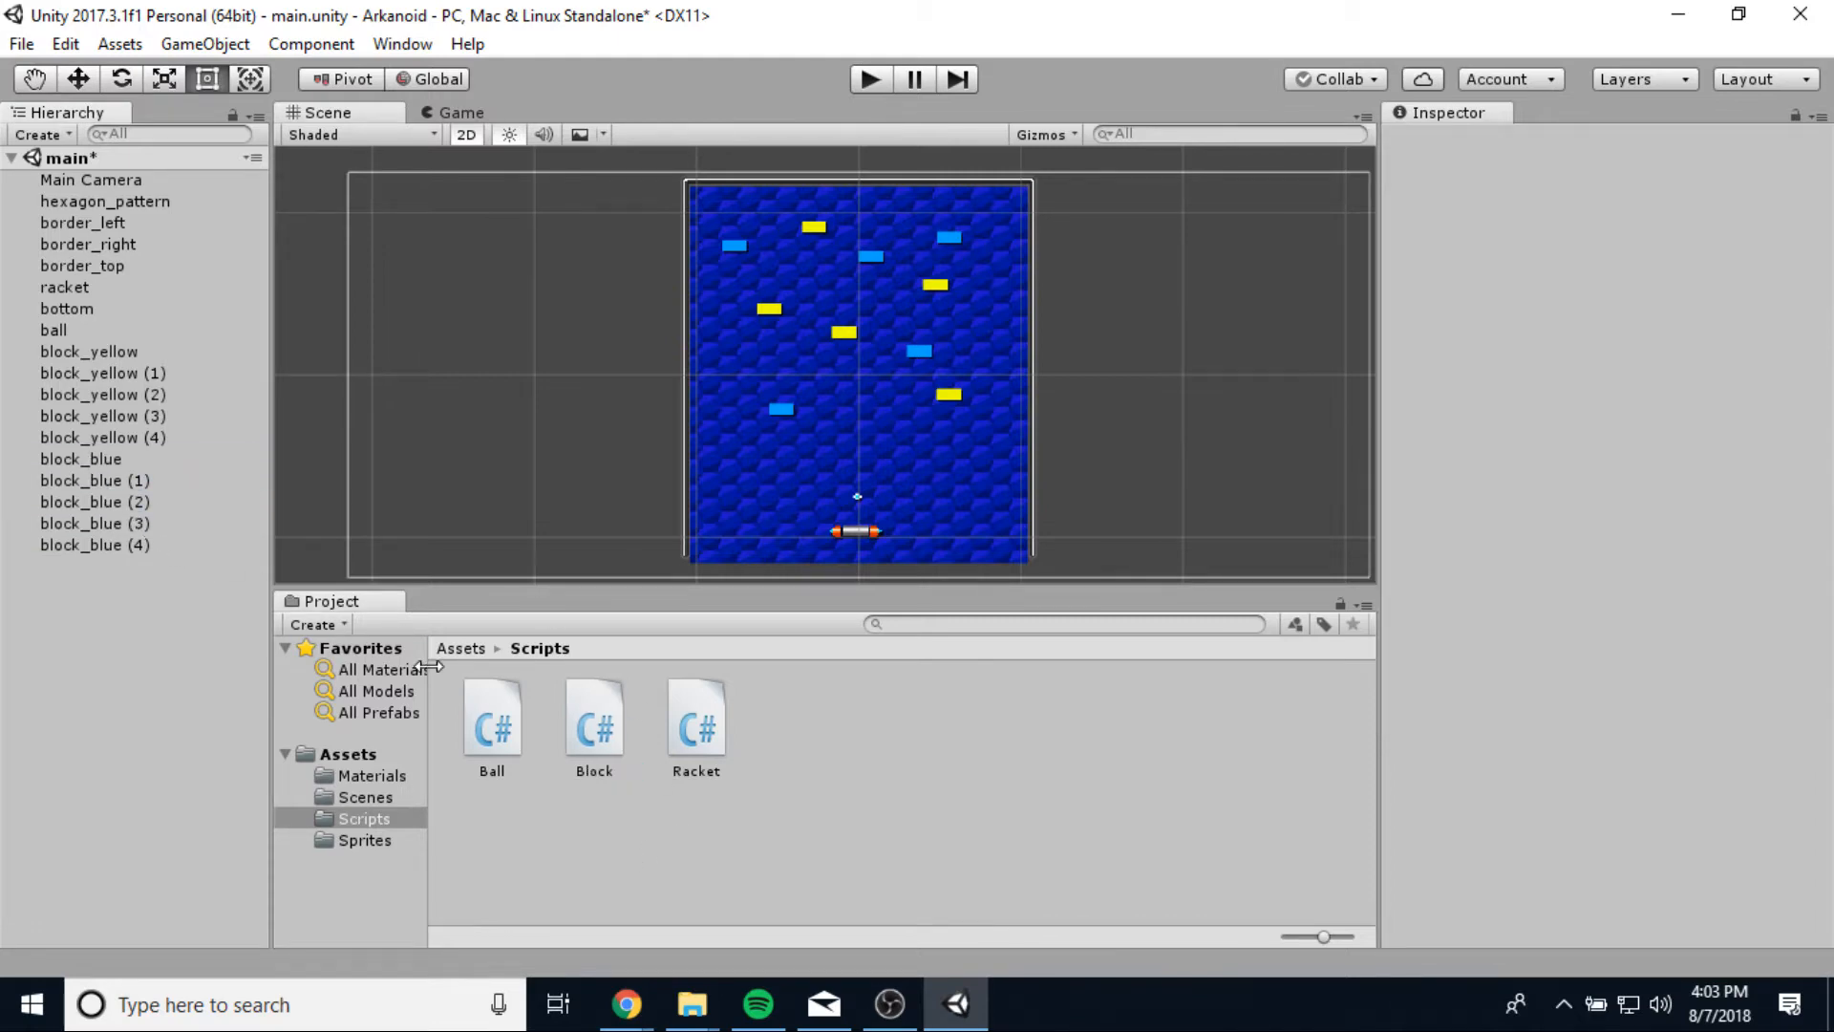
{"action": "left_click_drag", "start_coordinate": [599, 735], "coordinate": [101, 506]}
{"action": "left_click_drag", "start_coordinate": [594, 731], "coordinate": [108, 528]}
{"action": "left_click_drag", "start_coordinate": [611, 732], "coordinate": [111, 549]}
Check the blue blocks for the Block script component and try to attach the script to block_blue (3).
{"action": "left_click", "coordinate": [111, 547]}
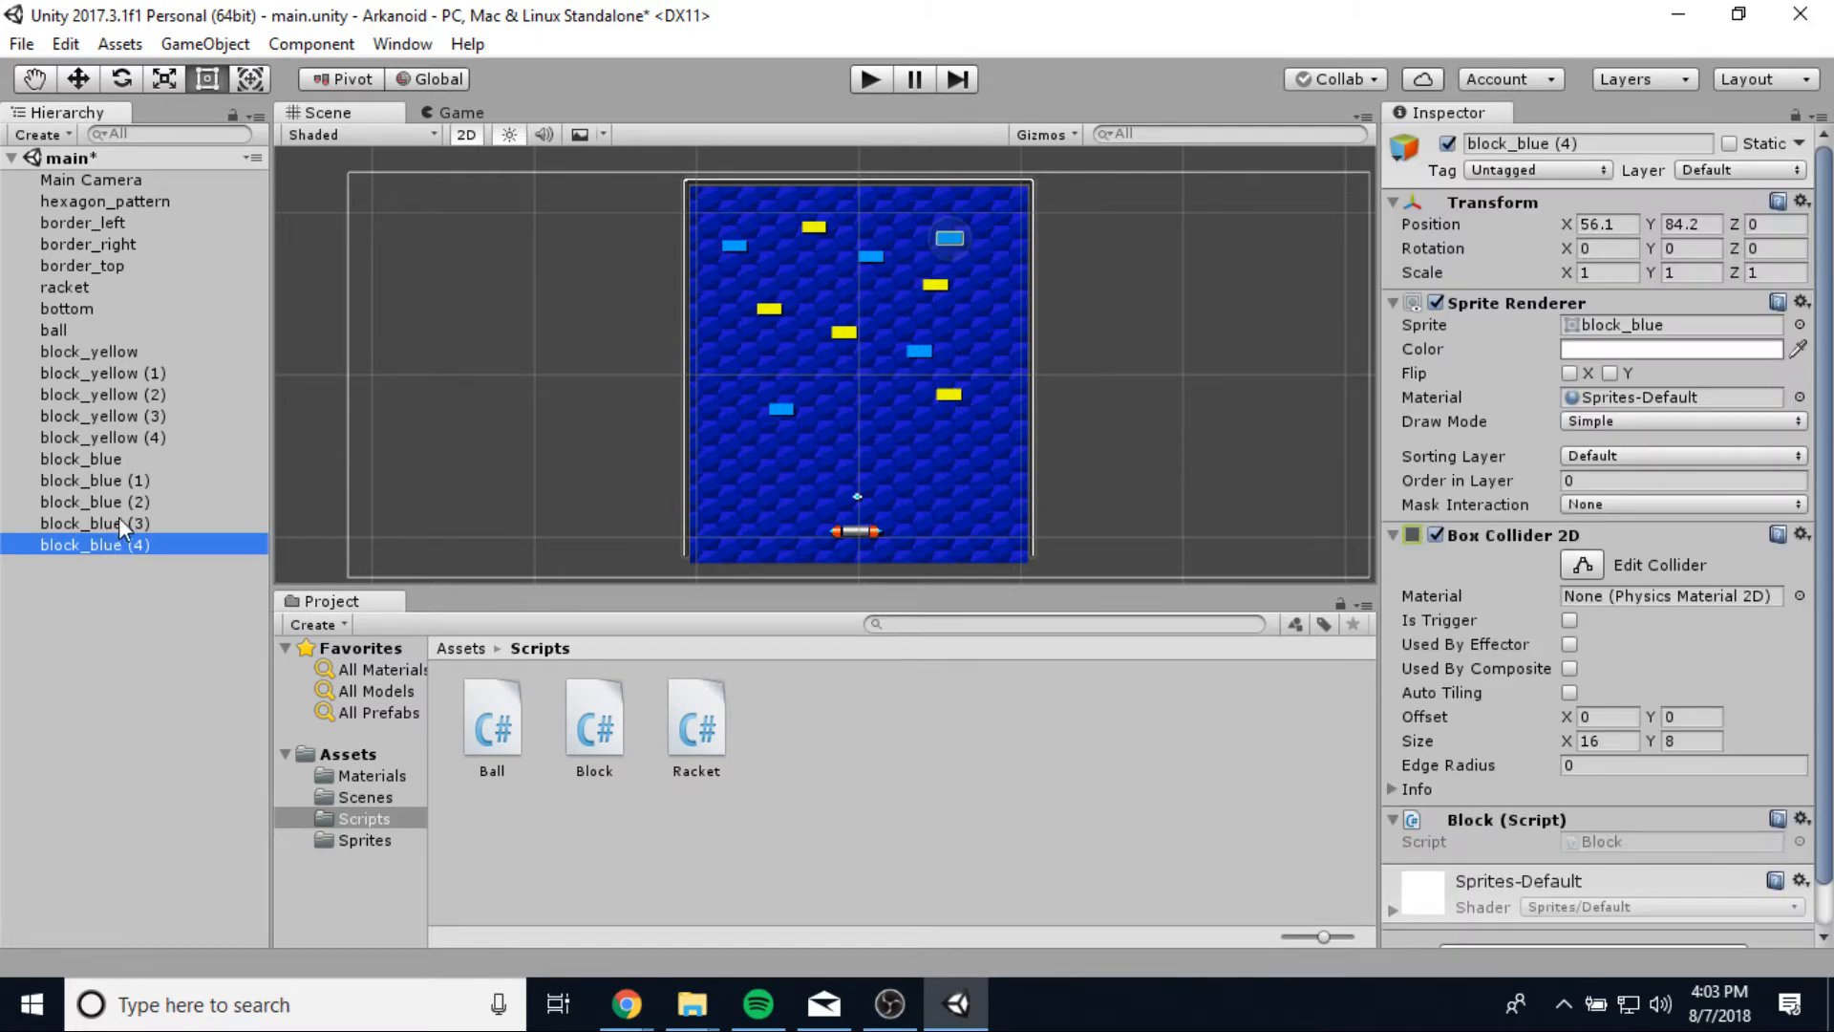
{"action": "left_click", "coordinate": [118, 521]}
{"action": "left_click", "coordinate": [124, 500]}
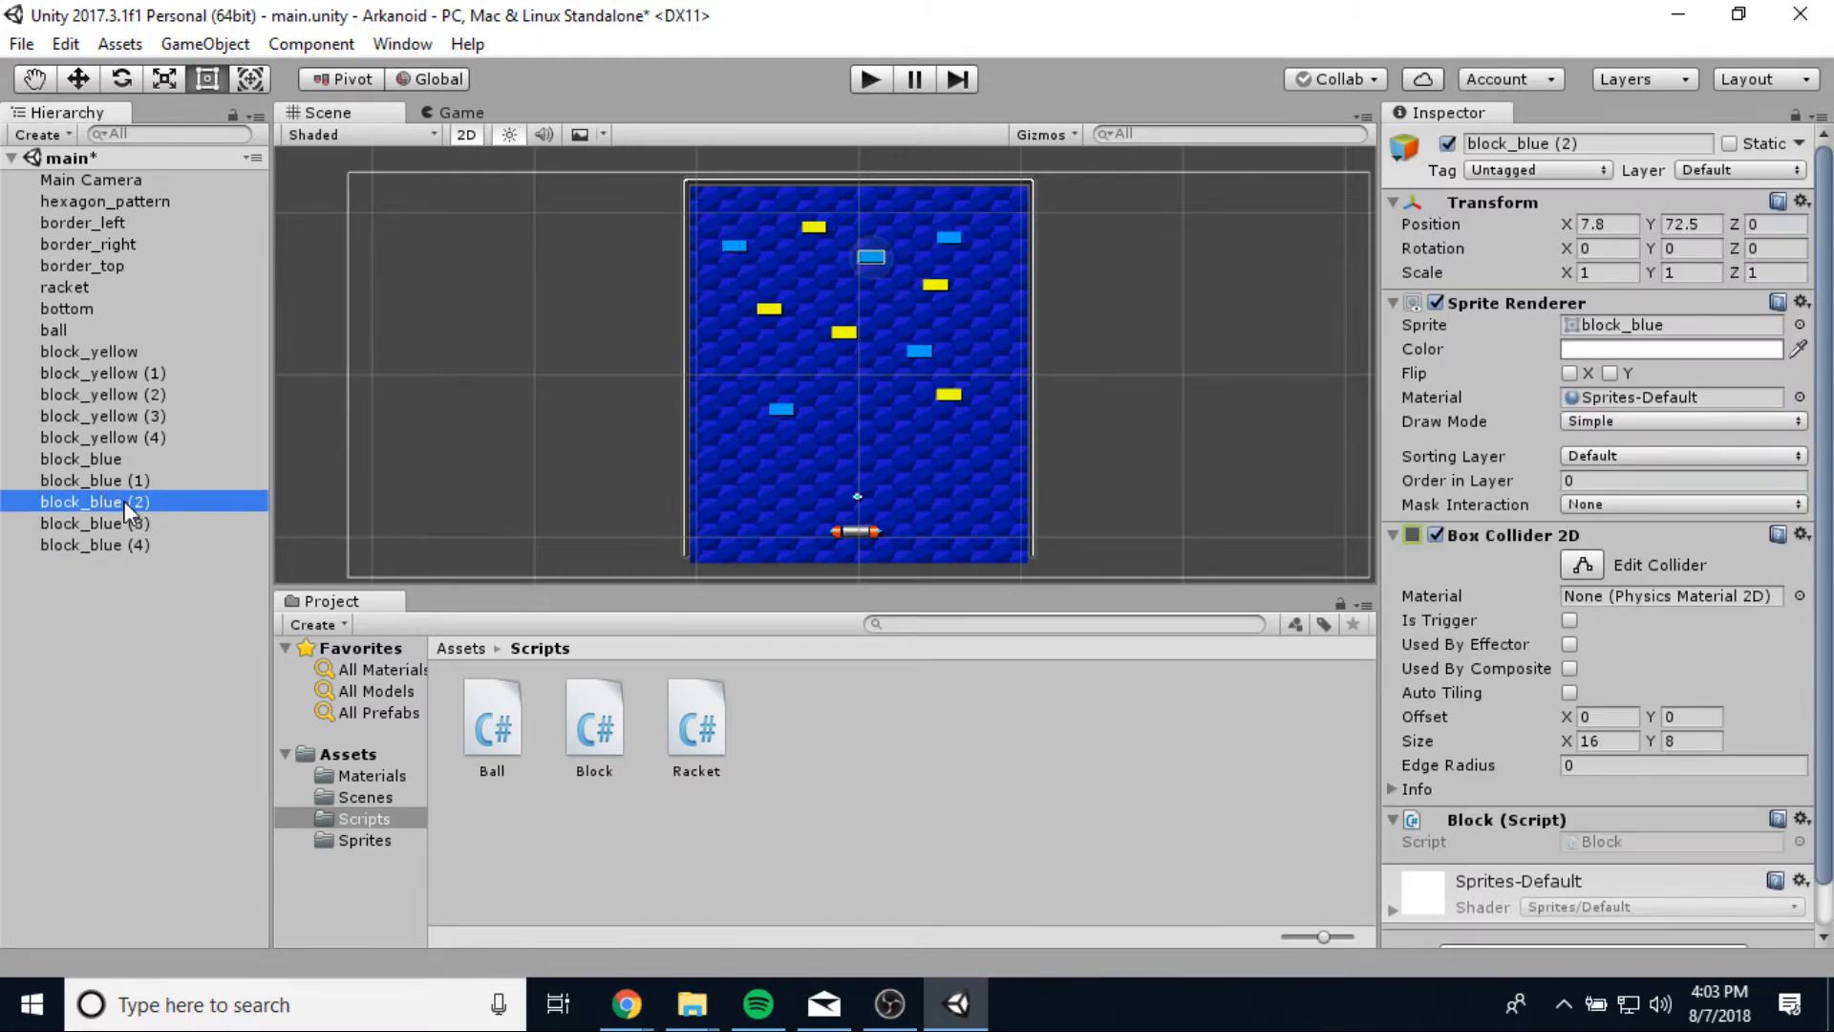
{"action": "left_click", "coordinate": [122, 482]}
{"action": "left_click", "coordinate": [112, 461]}
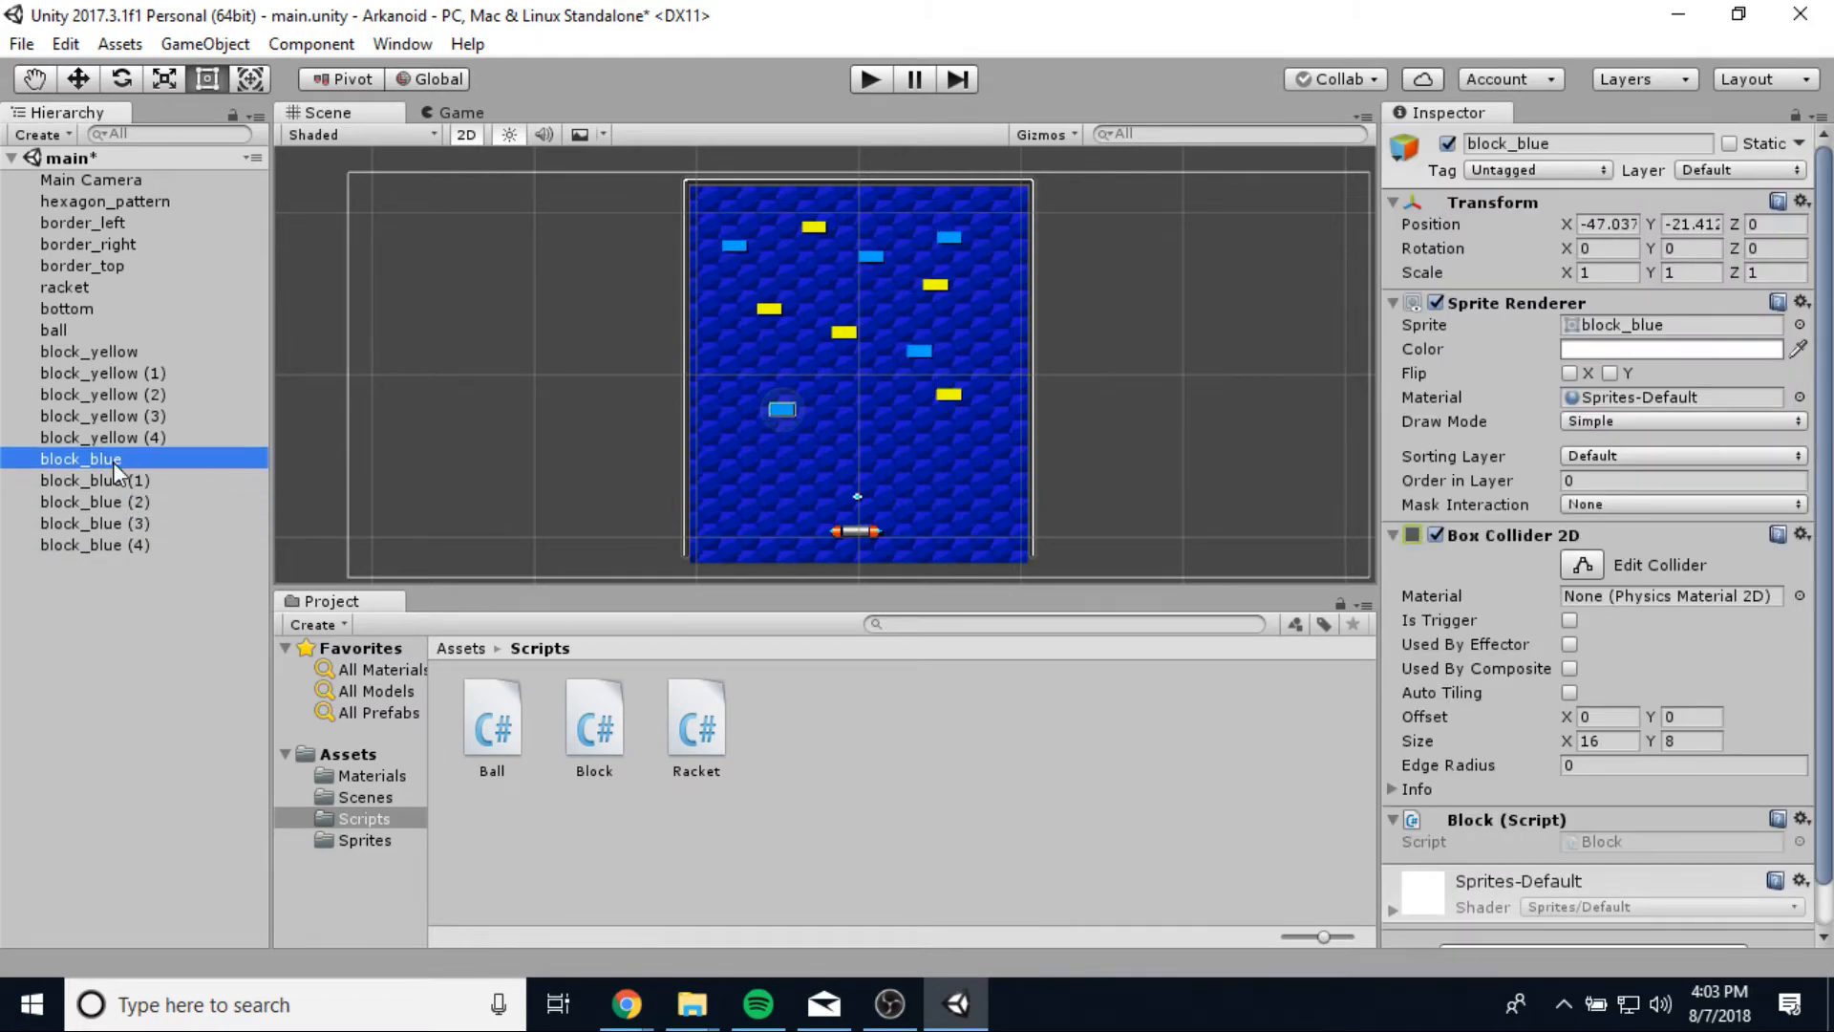
{"action": "left_click", "coordinate": [123, 527]}
{"action": "left_click_drag", "start_coordinate": [606, 730], "coordinate": [75, 528]}
{"action": "left_click", "coordinate": [815, 162]}
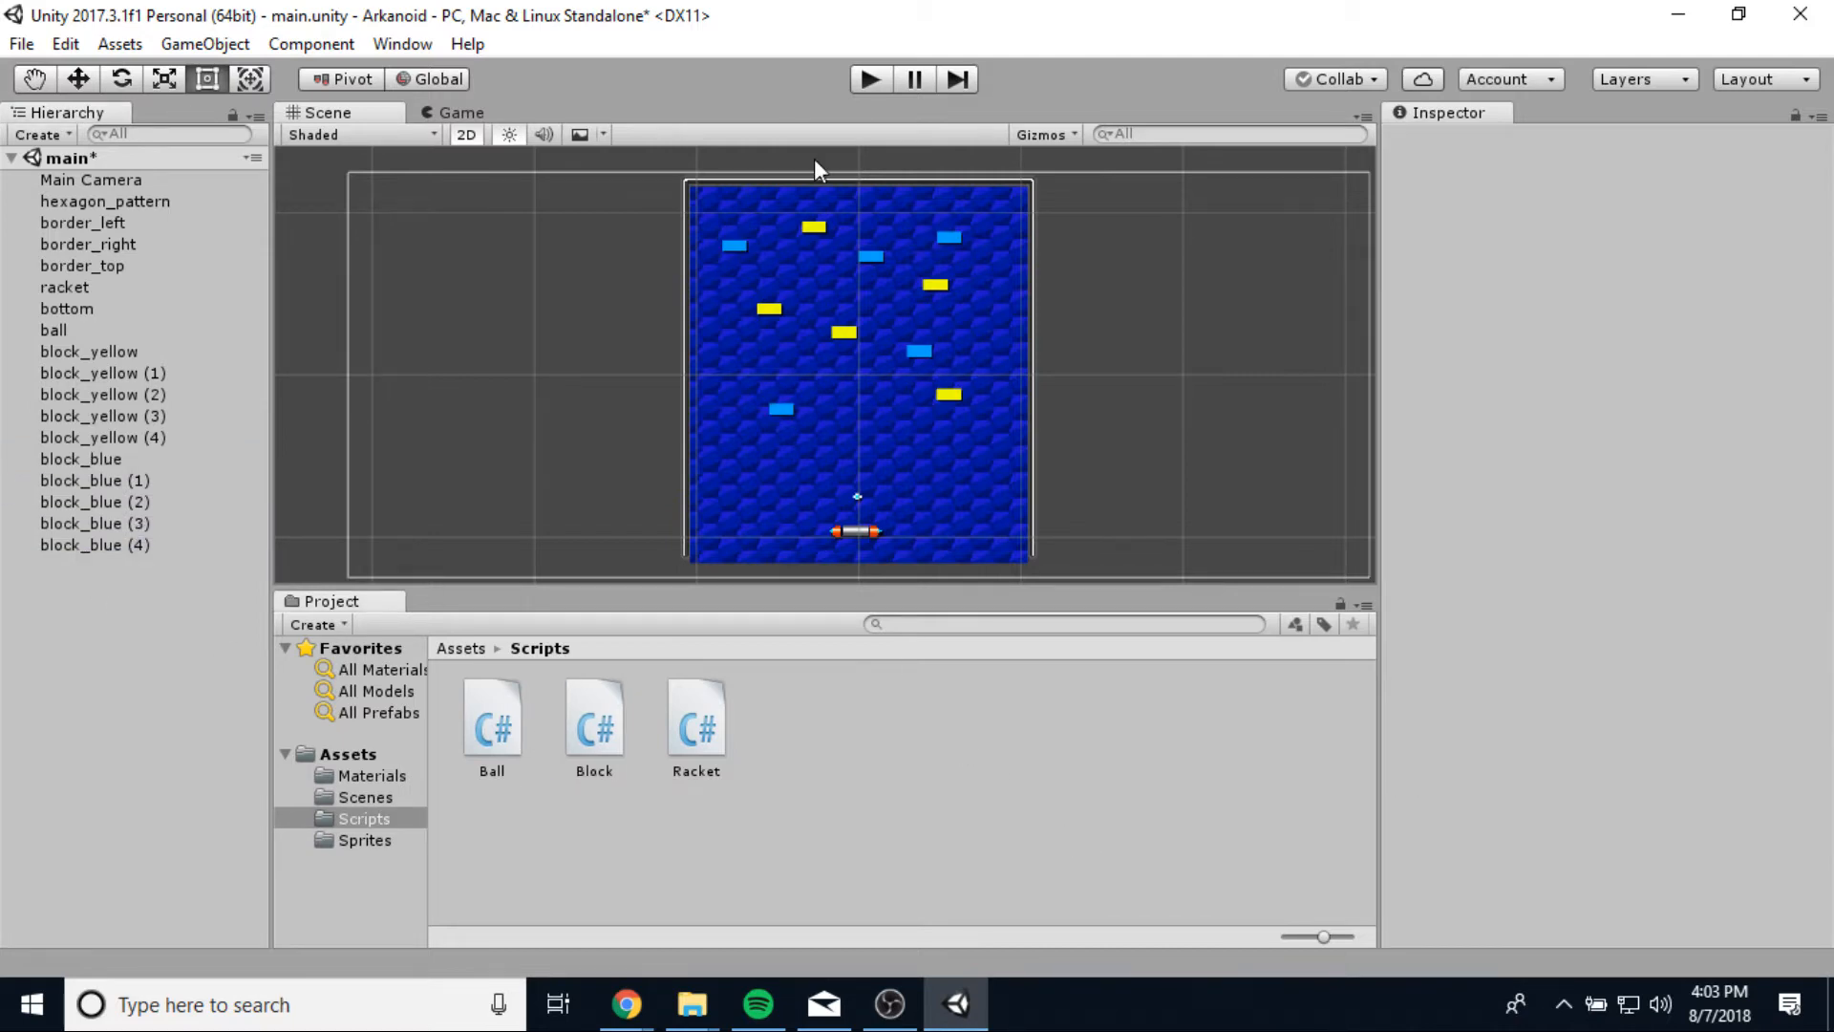
Play-test the game again, steering the racket to break yellow and blue blocks with the ball, and exit play mode.
{"action": "left_click", "coordinate": [869, 81]}
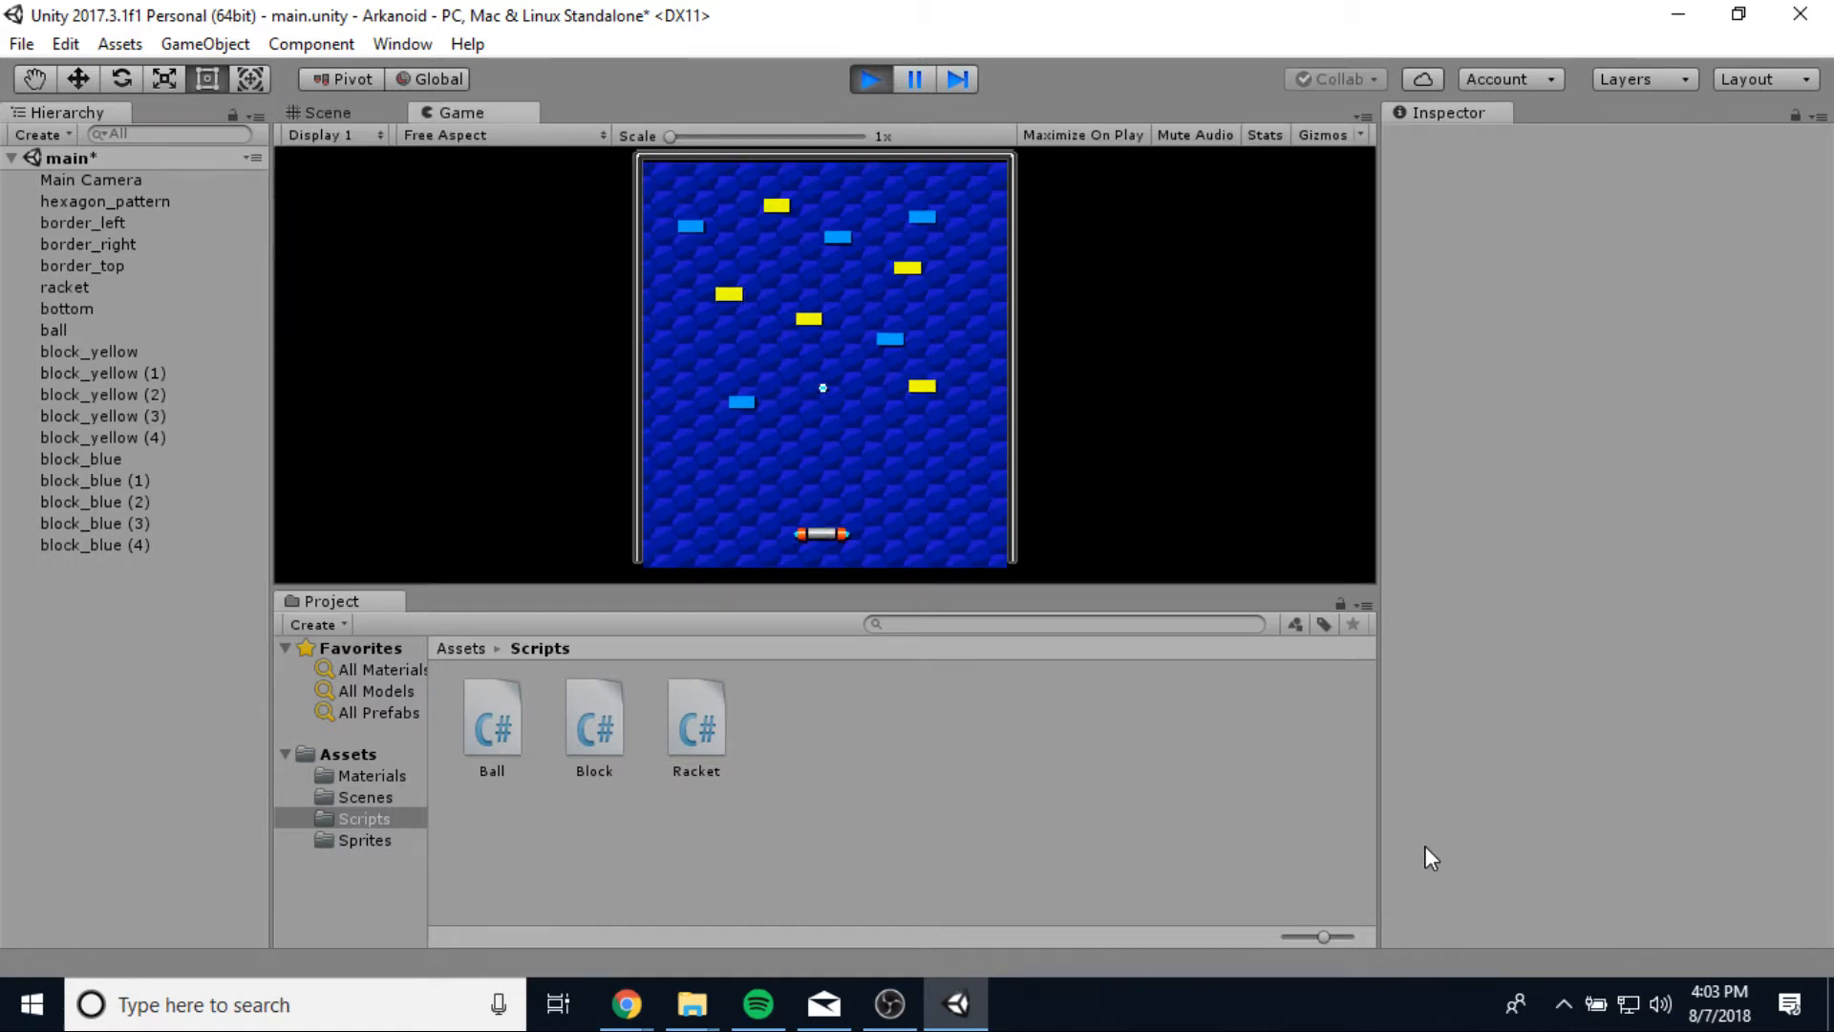
{"action": "key", "text": "Left"}
{"action": "key", "text": "Right"}
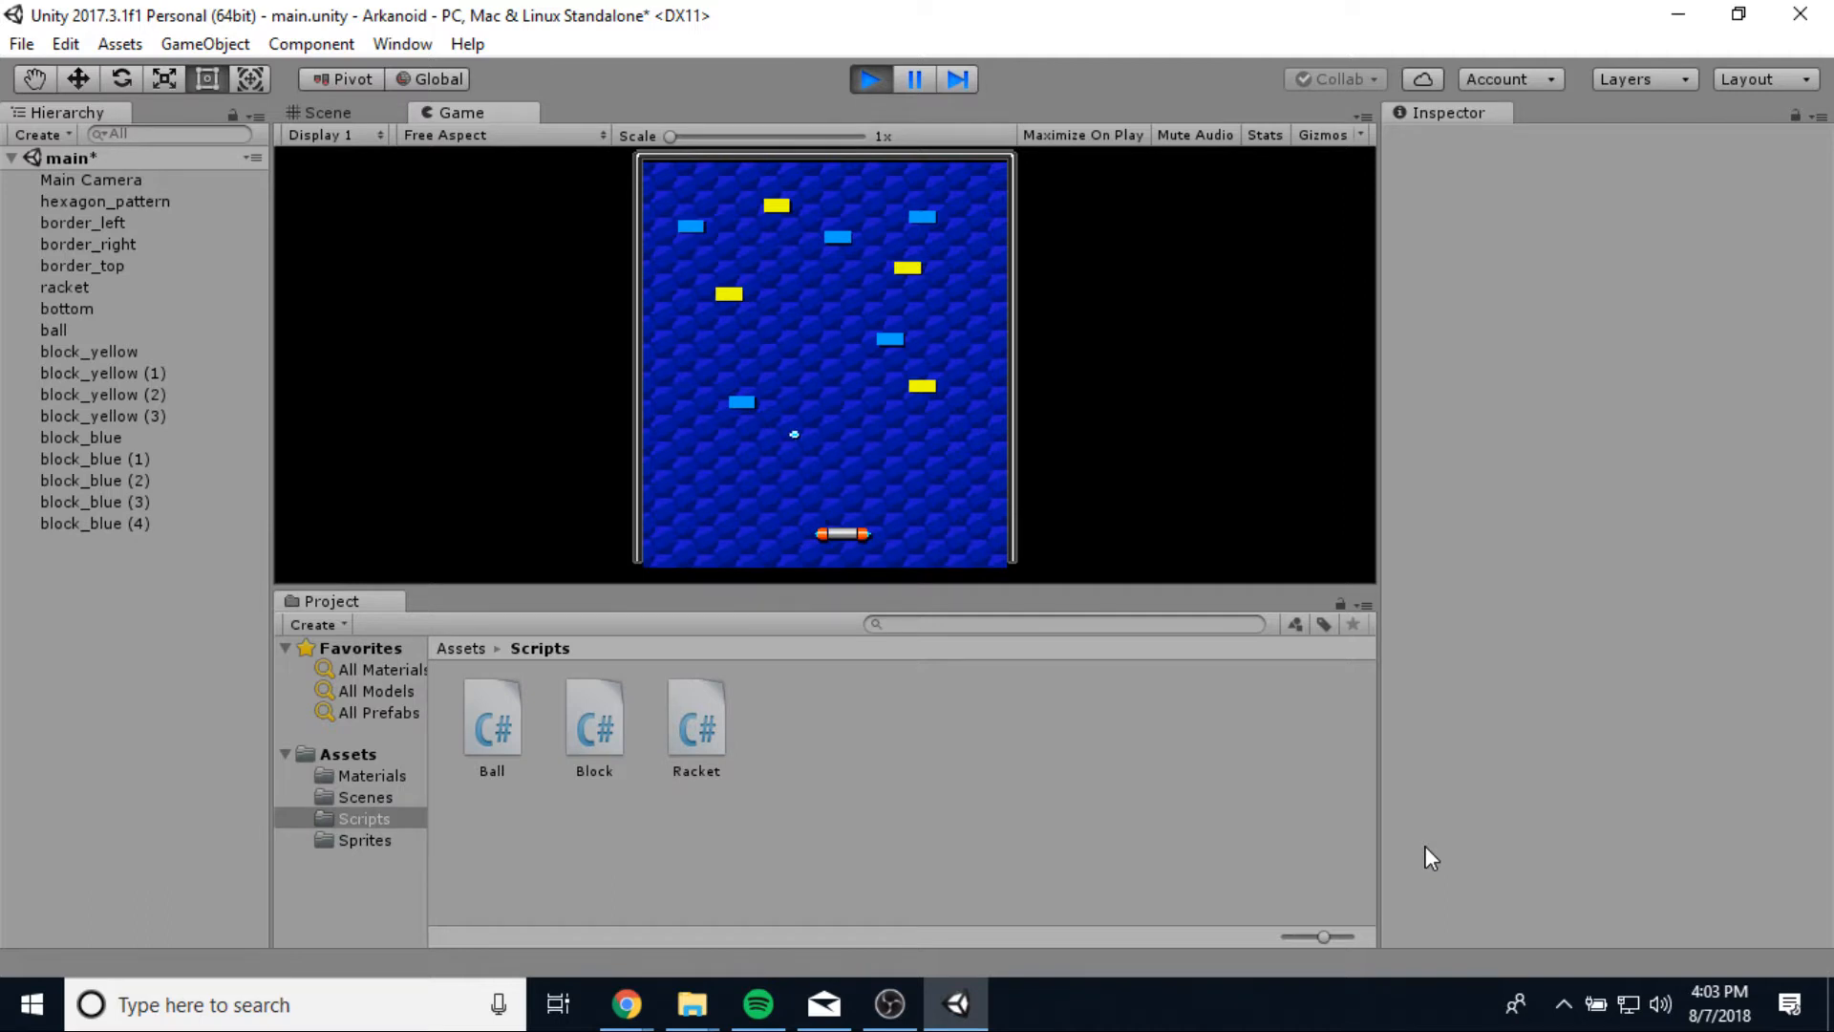
{"action": "key", "text": "Left"}
{"action": "key", "text": "Right"}
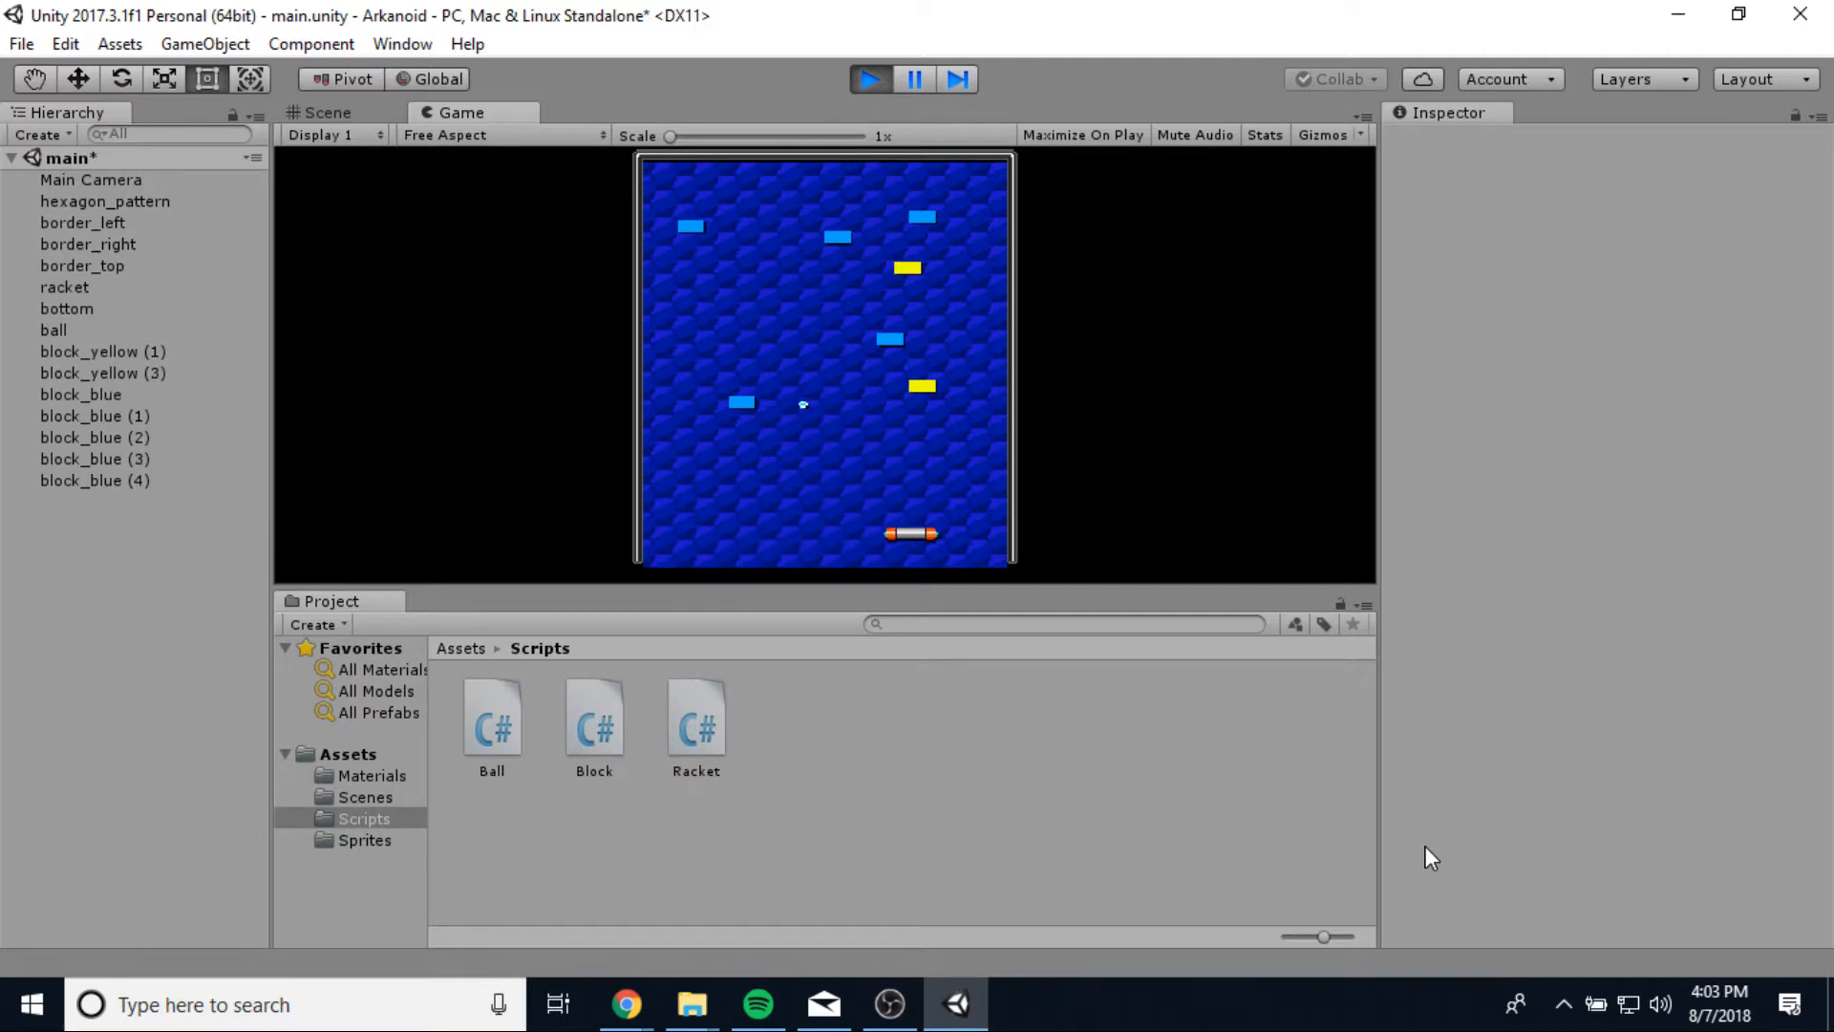
{"action": "key", "text": "Left"}
{"action": "key", "text": "Left"}
{"action": "key", "text": "Right"}
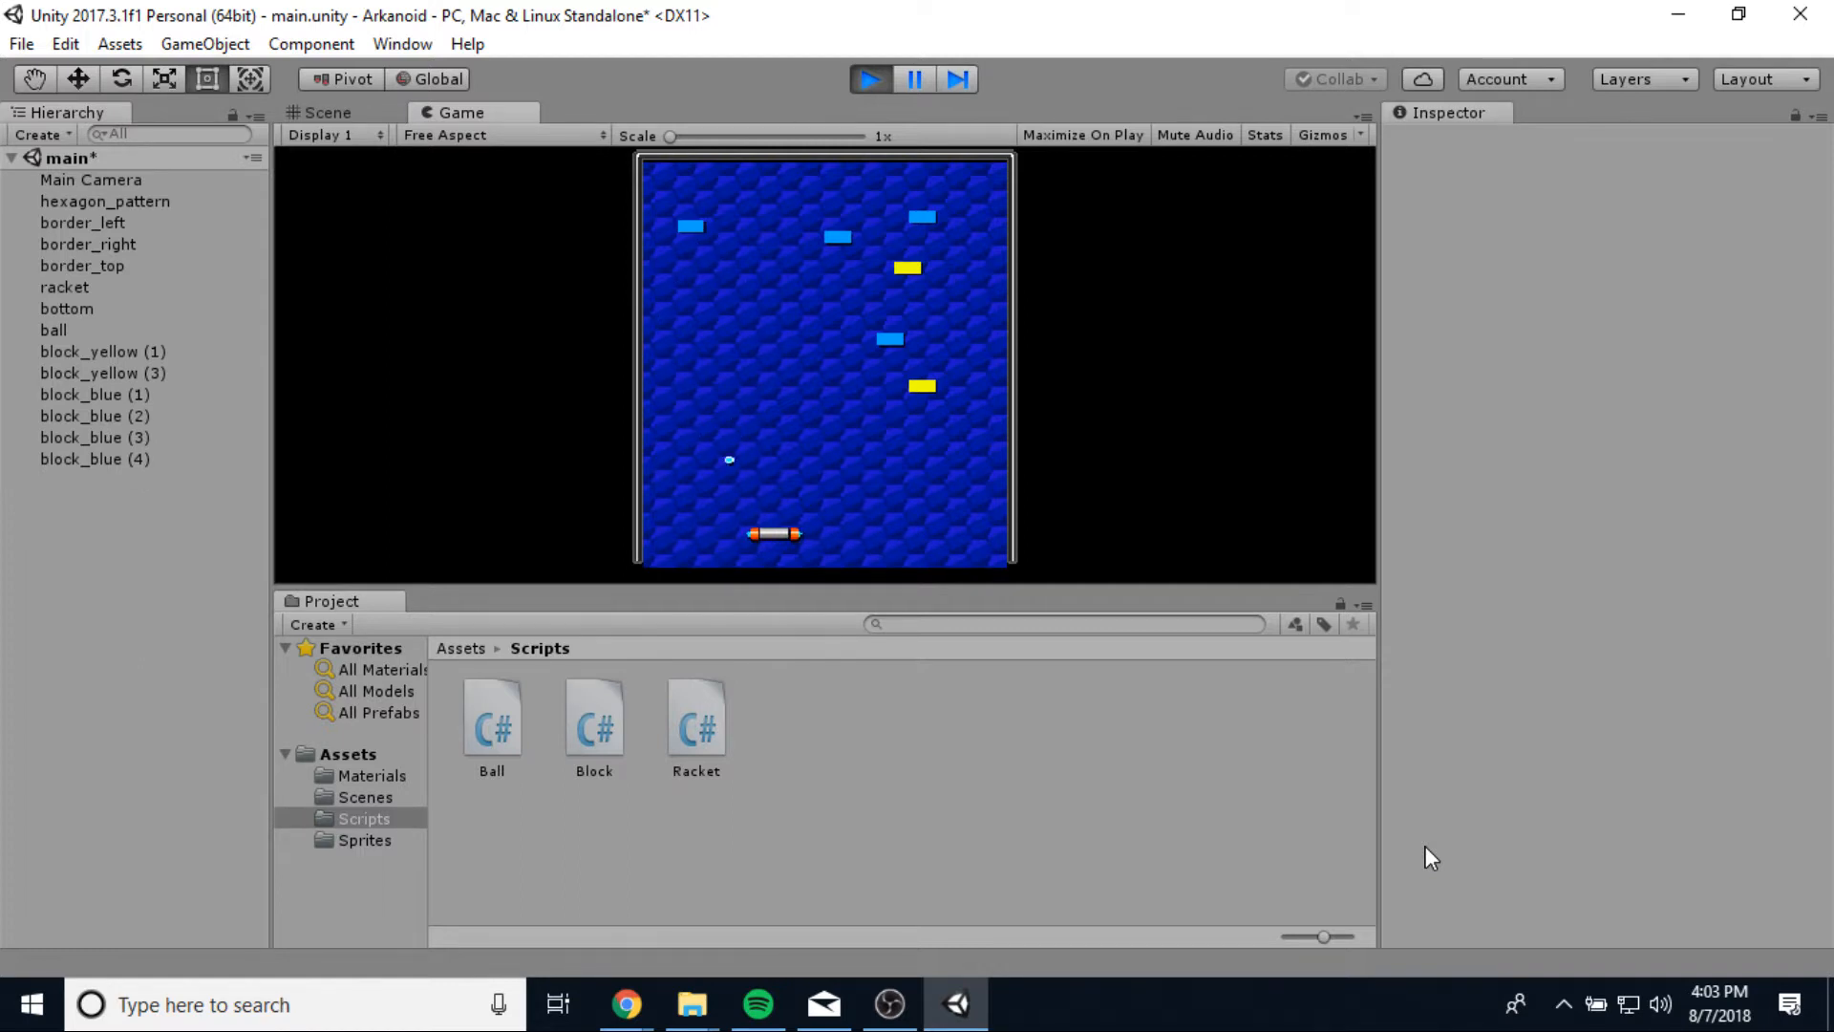
{"action": "key", "text": "Left"}
{"action": "key", "text": "Right"}
{"action": "key", "text": "Right"}
{"action": "key", "text": "Left"}
{"action": "key", "text": "Right"}
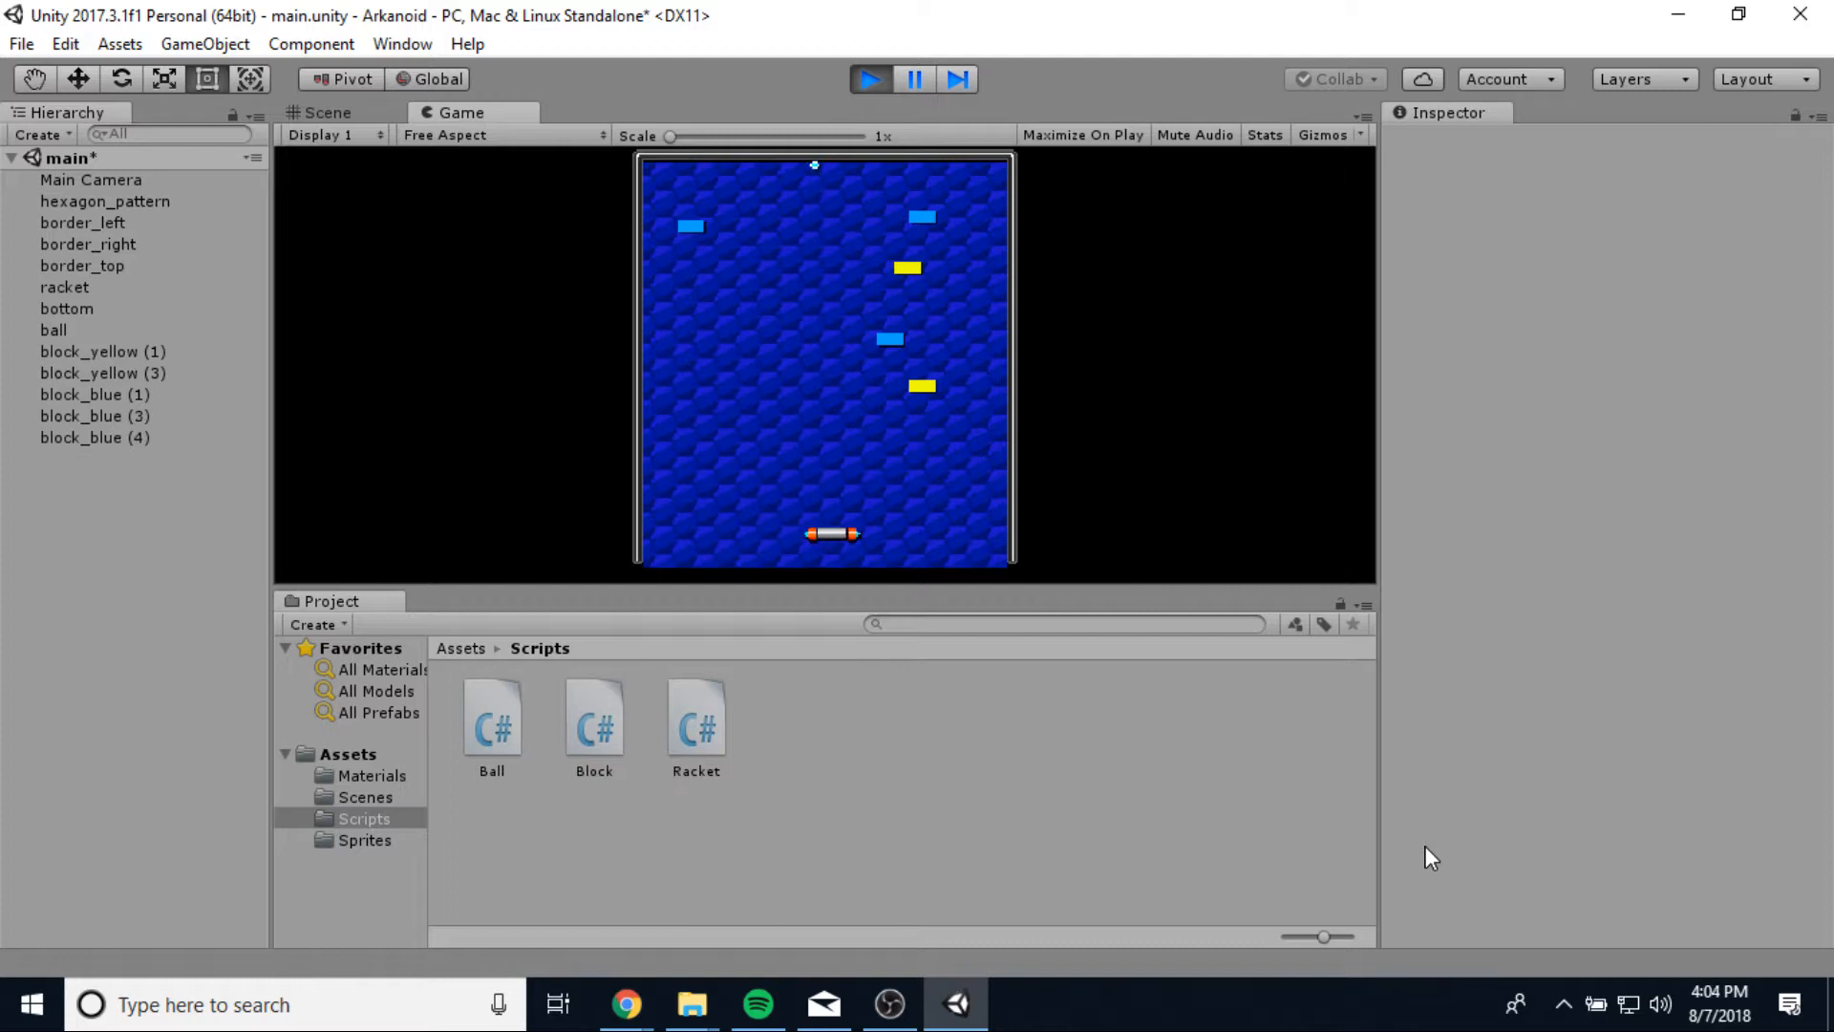
{"action": "key", "text": "Left"}
{"action": "key", "text": "Left"}
{"action": "key", "text": "Right"}
{"action": "key", "text": "Right"}
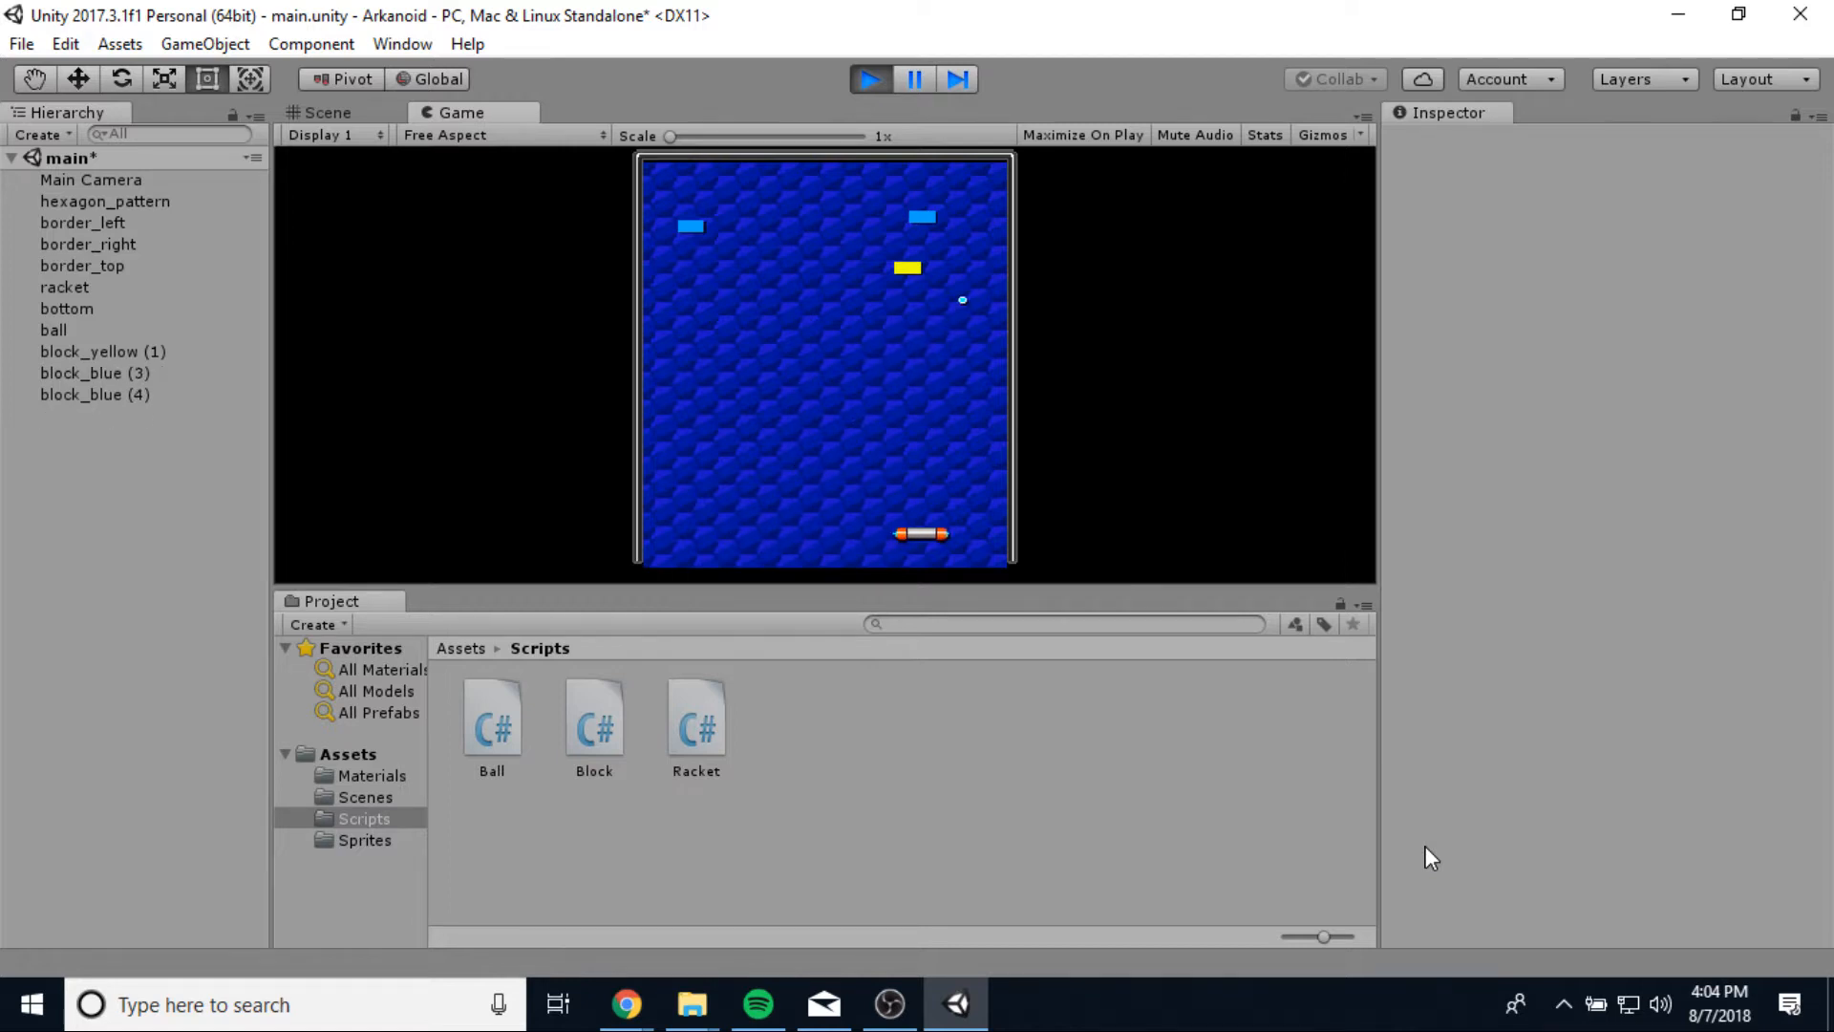
{"action": "key", "text": "Left"}
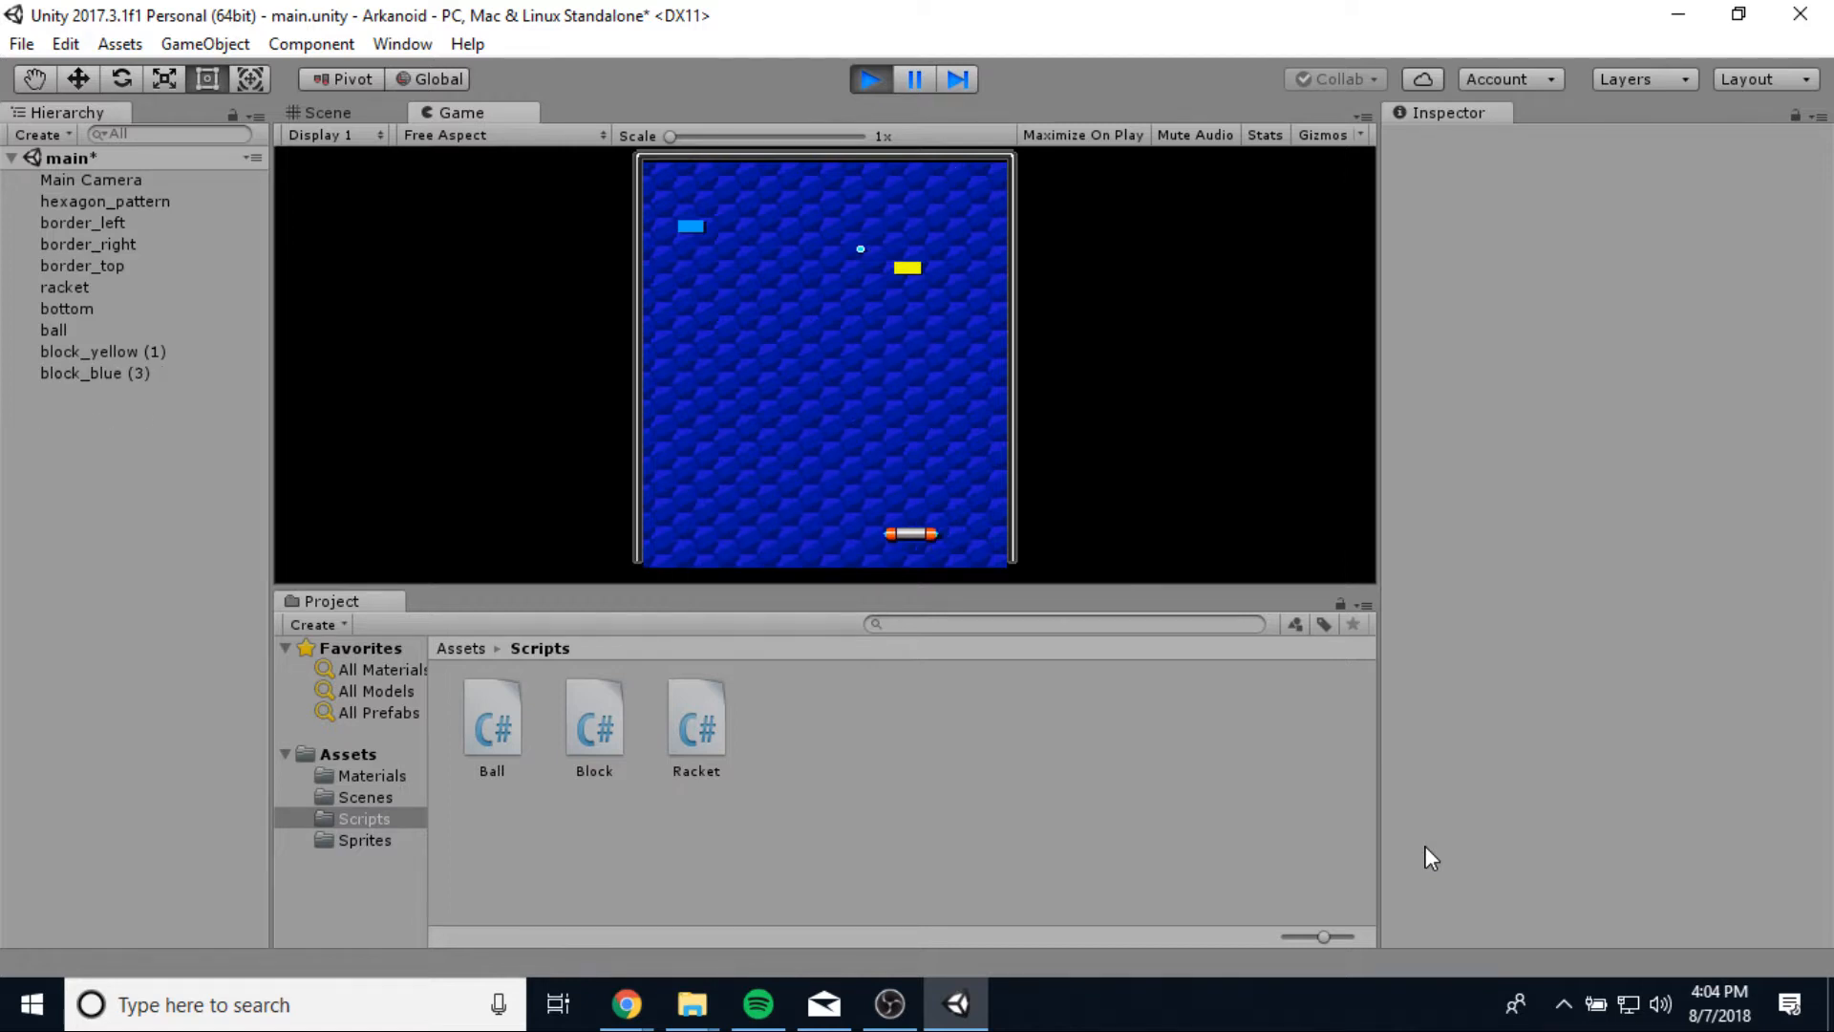
{"action": "key", "text": "Left"}
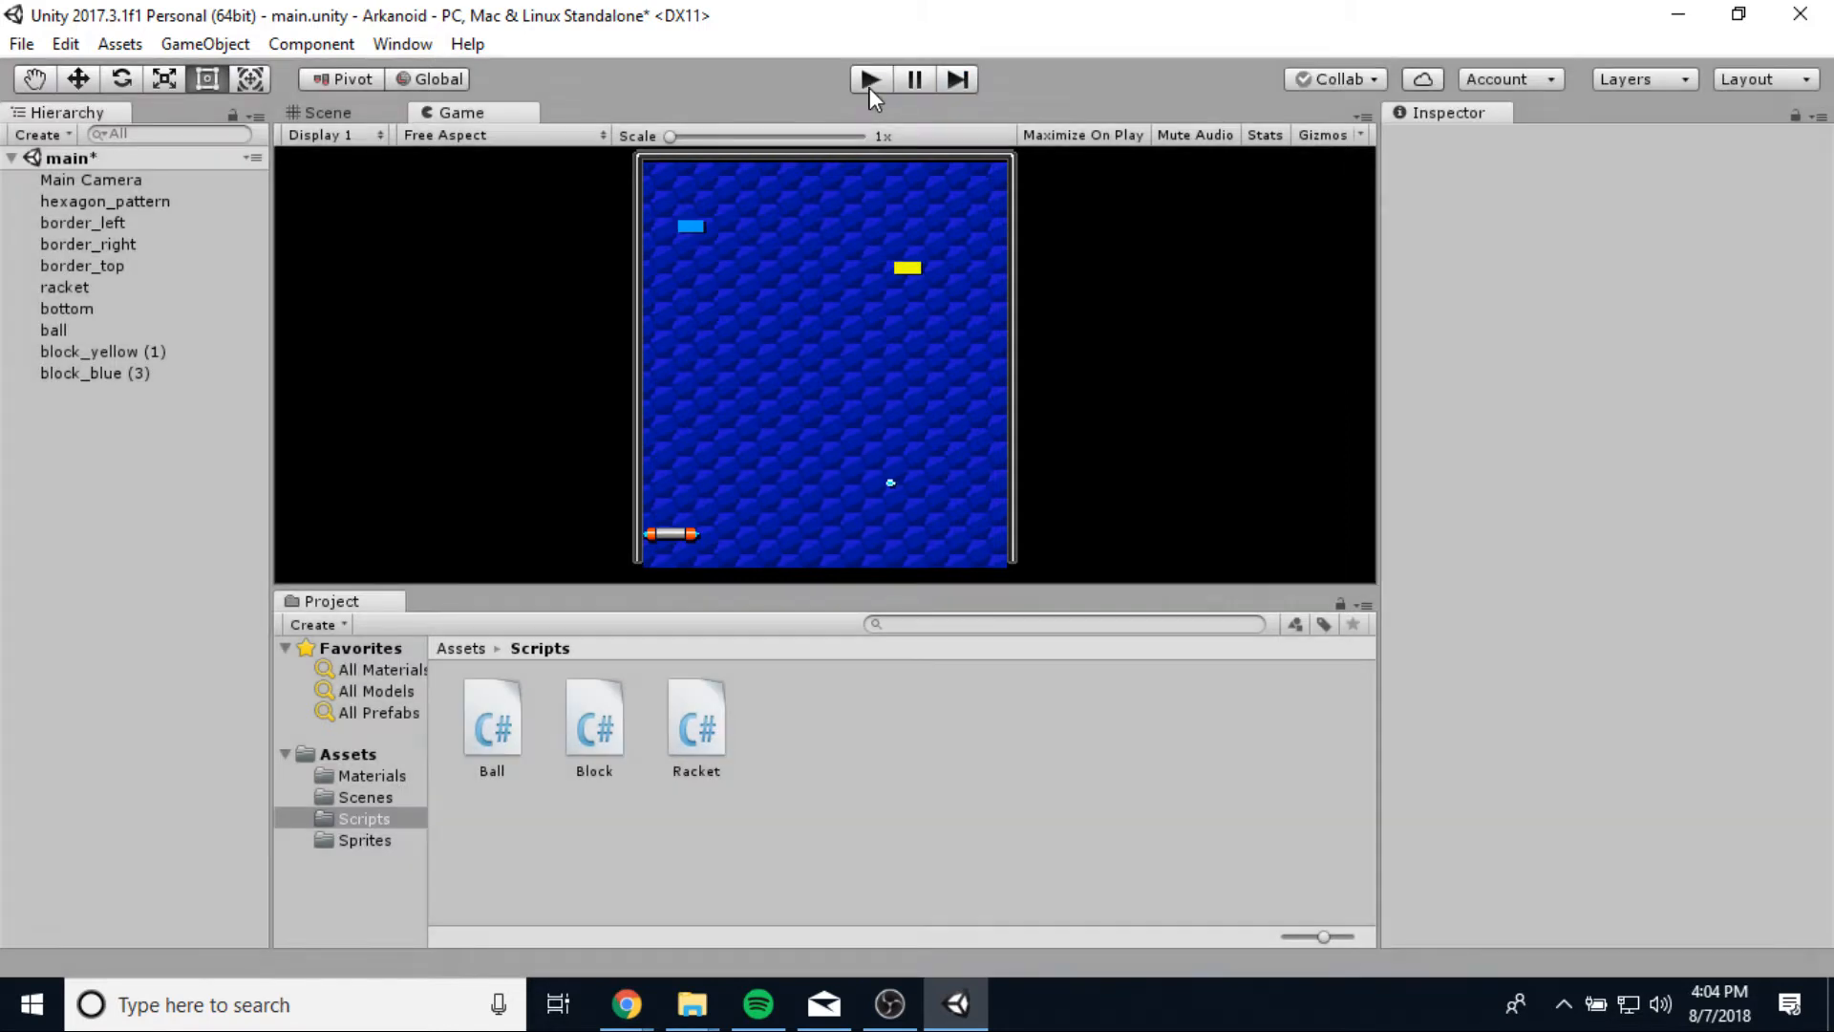
{"action": "left_click", "coordinate": [869, 80]}
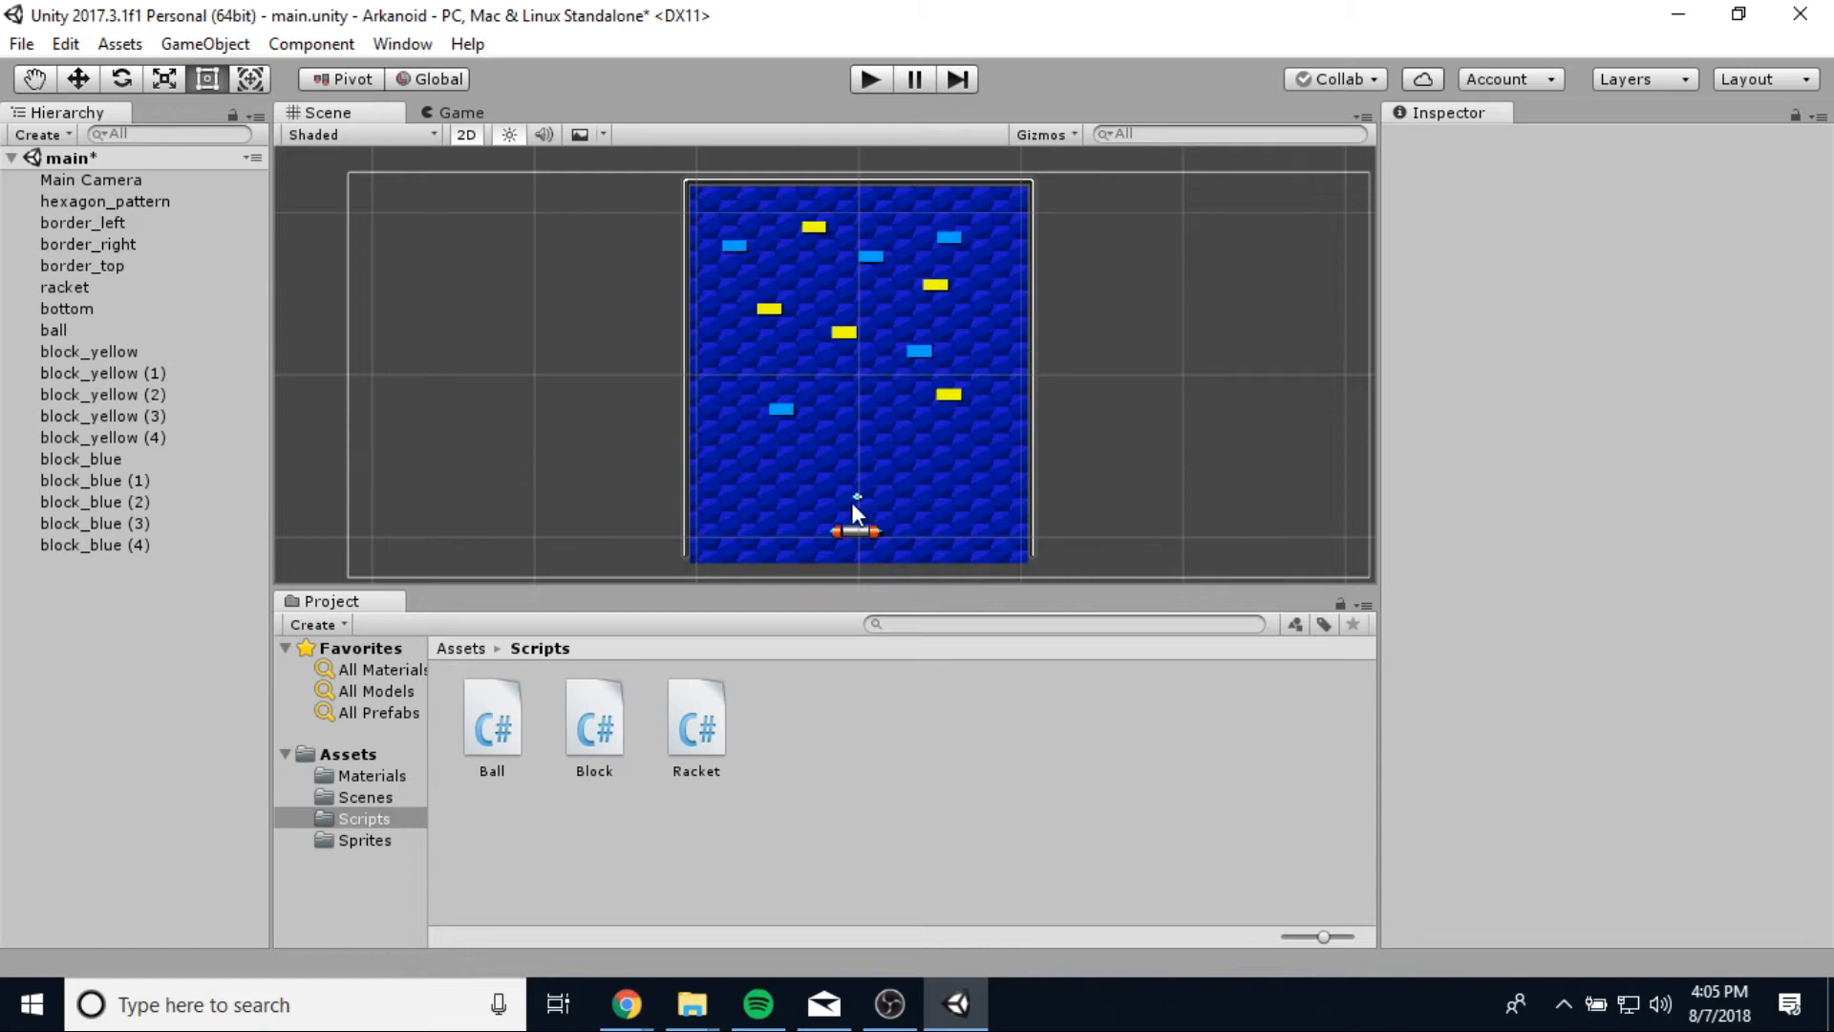
Attach the Block script to block_blue (3), check its components, and clear the selection.
{"action": "left_click", "coordinate": [732, 246]}
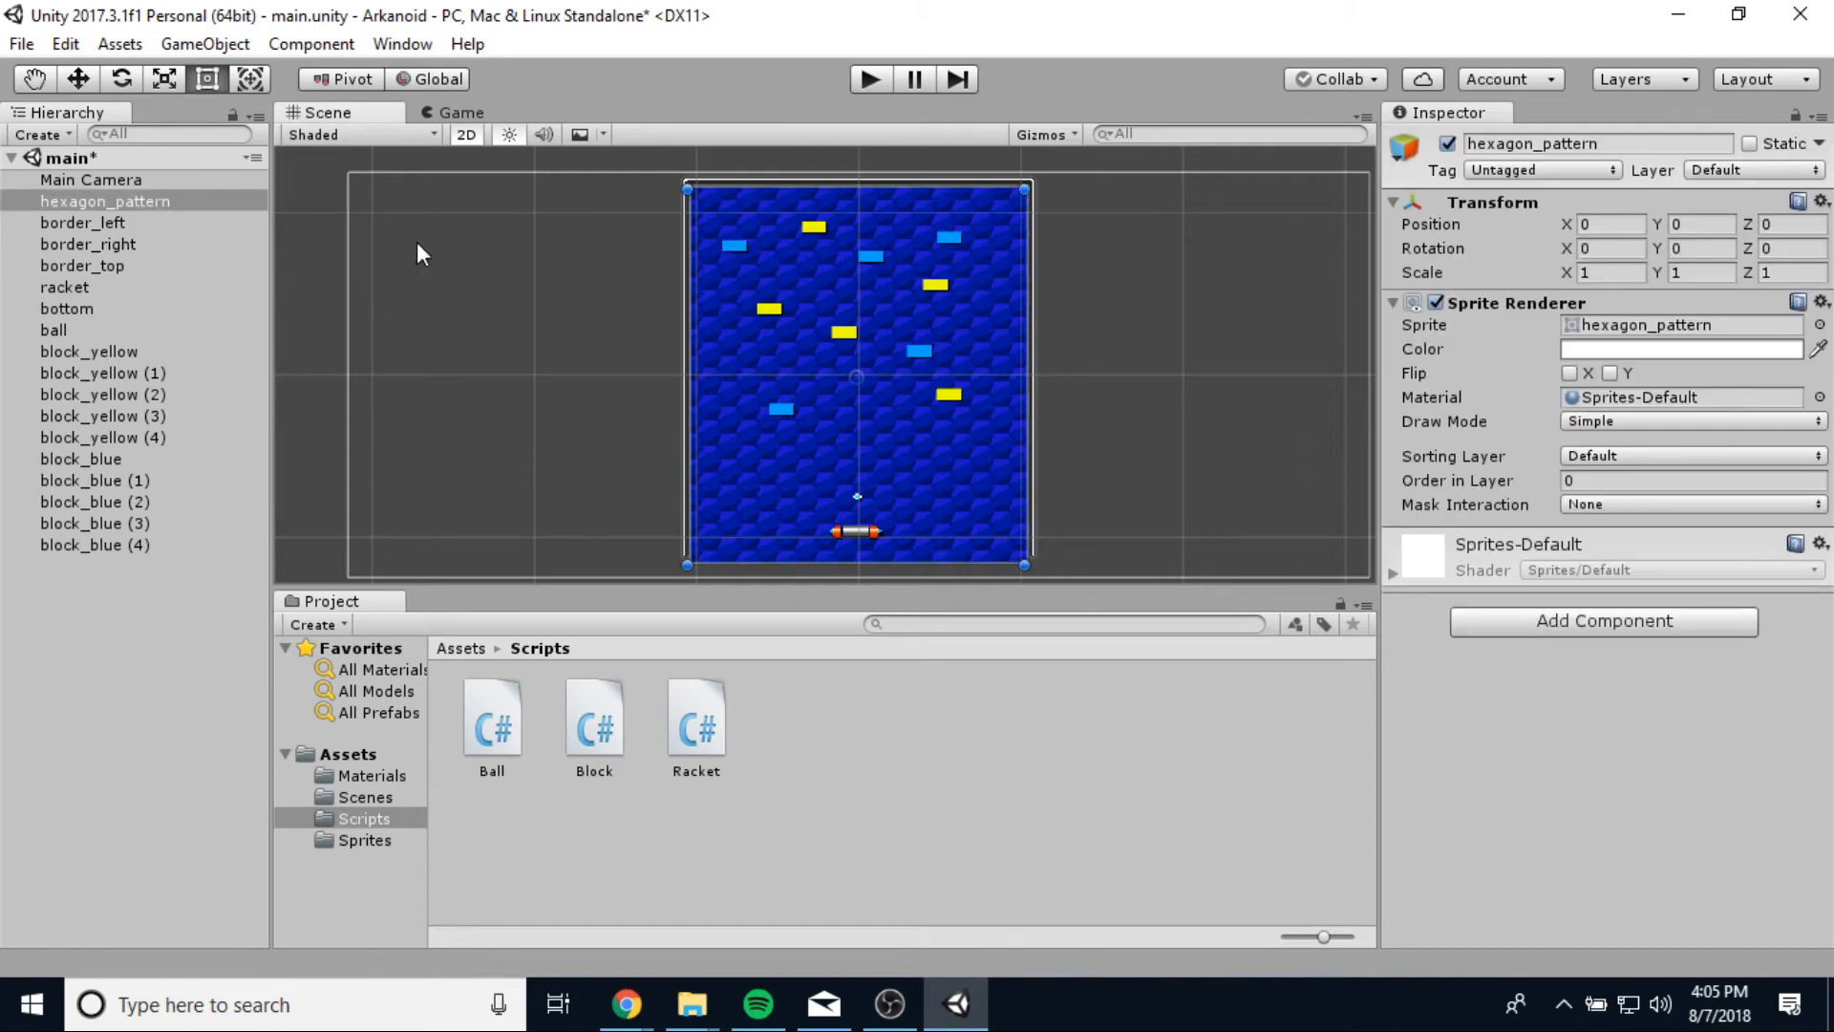
{"action": "left_click", "coordinate": [738, 248]}
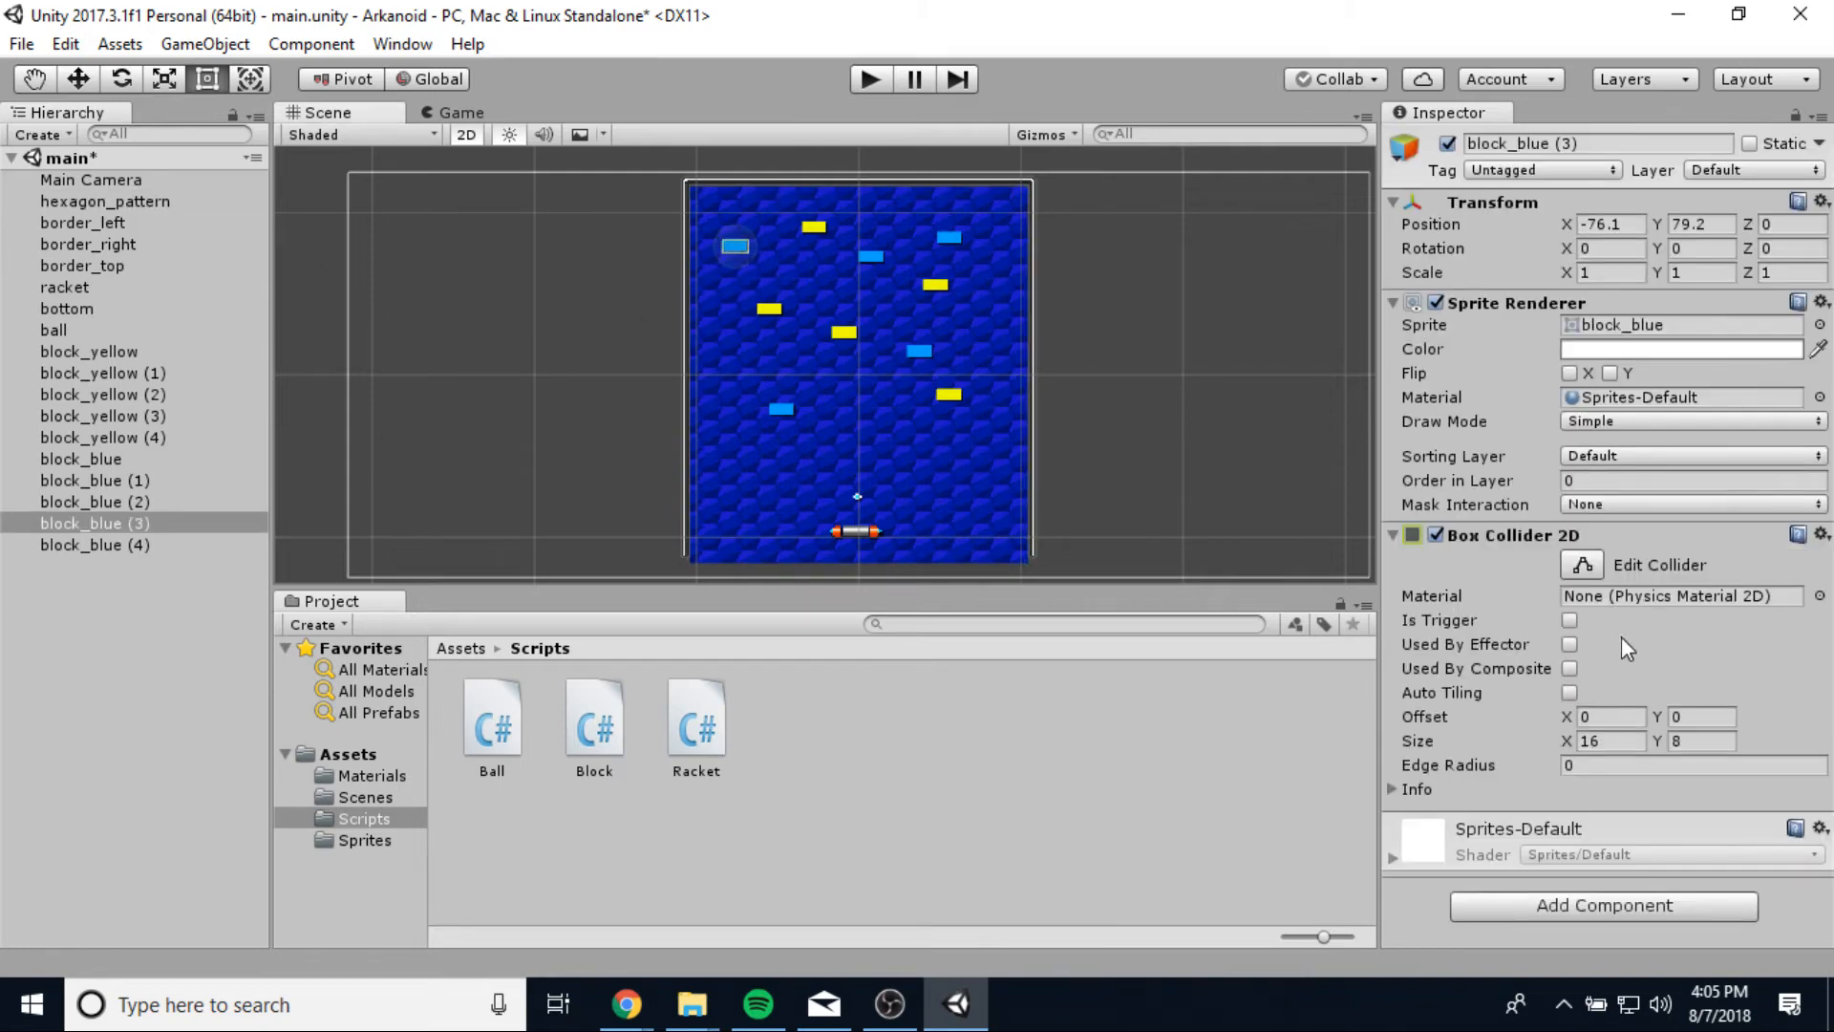
{"action": "left_click_drag", "start_coordinate": [602, 736], "coordinate": [109, 524]}
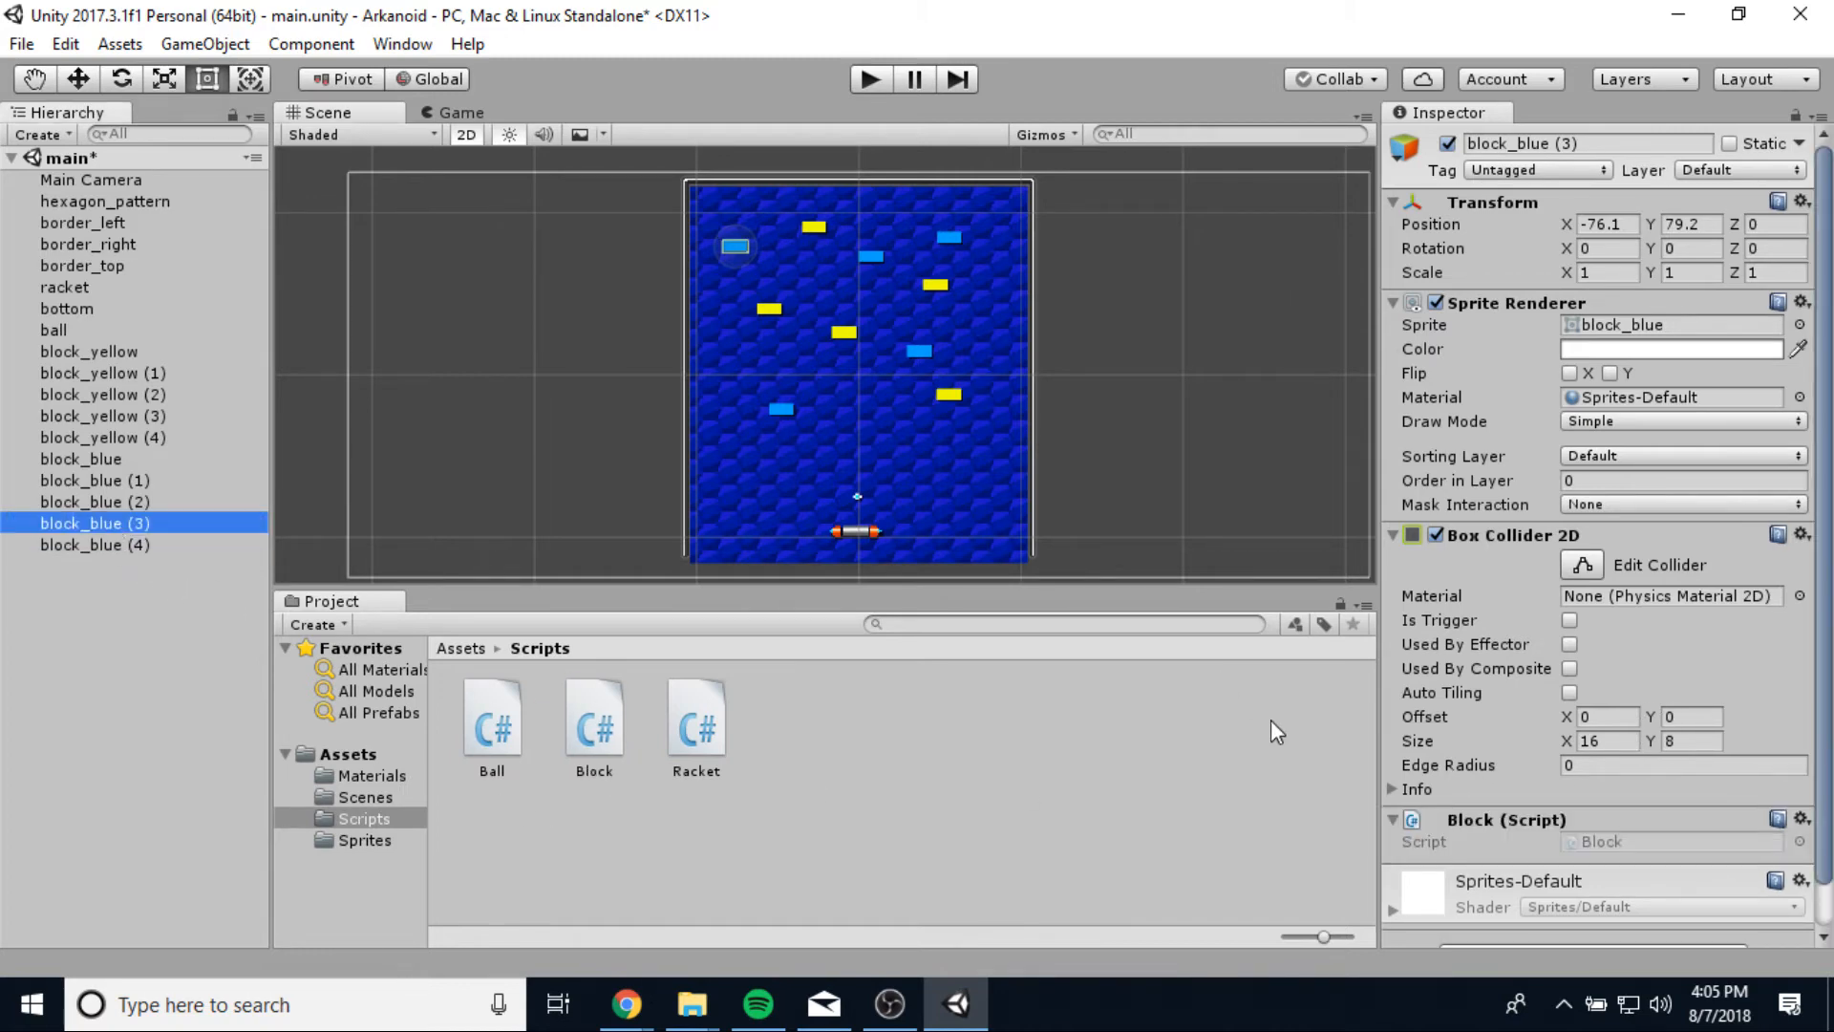
{"action": "scroll", "coordinate": [1567, 753], "scroll_direction": "down", "scroll_amount": 2}
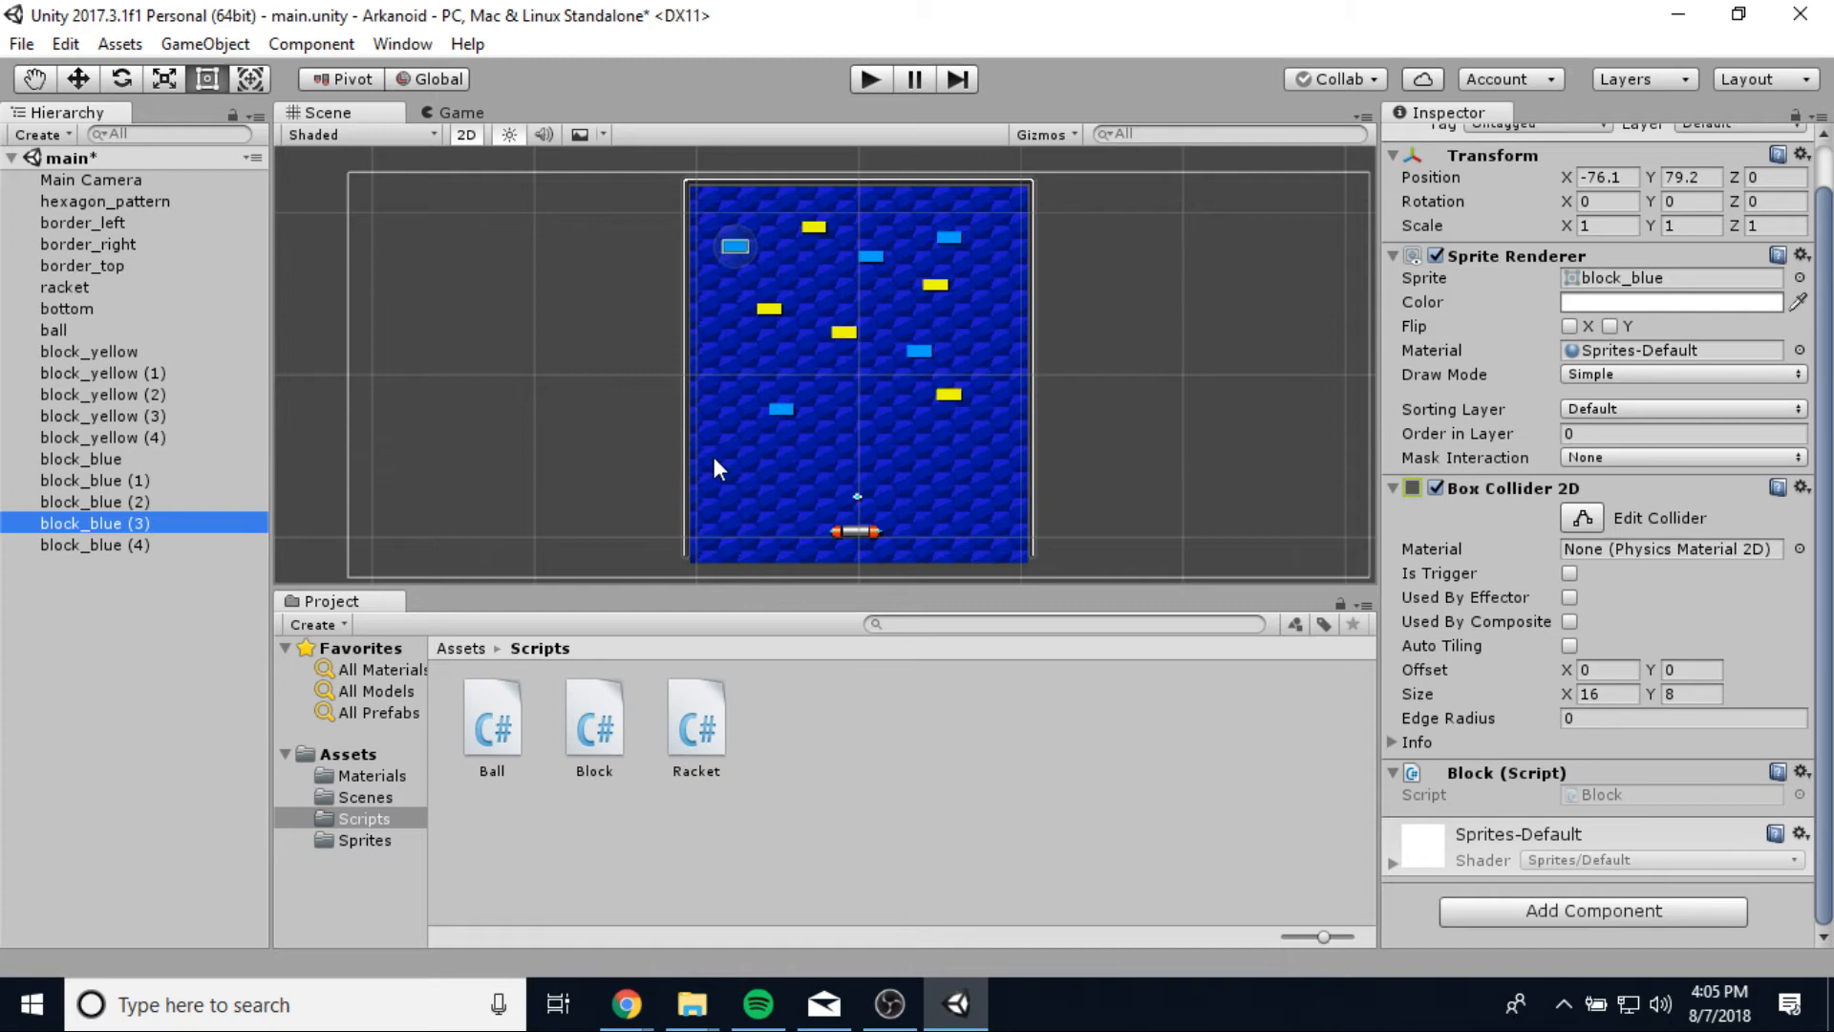
{"action": "left_click", "coordinate": [1154, 393]}
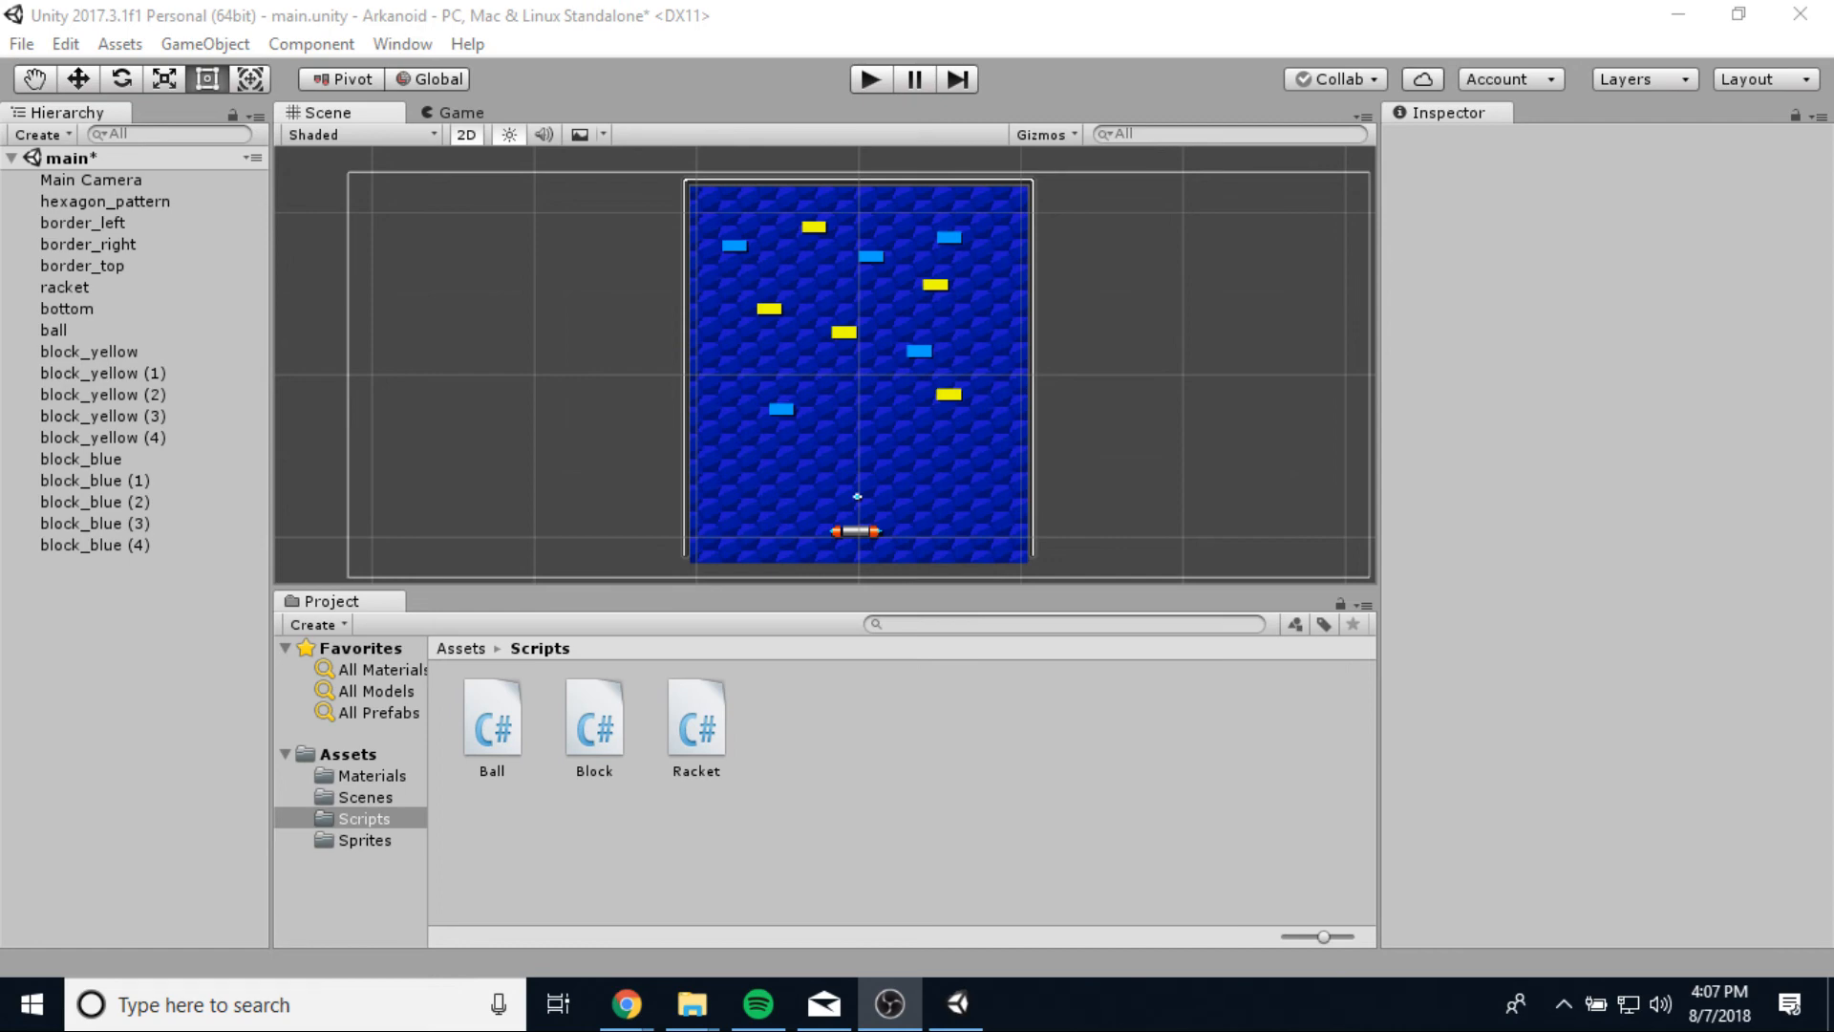
Save the main scene and the Arkanoid project.
{"action": "left_click", "coordinate": [14, 53]}
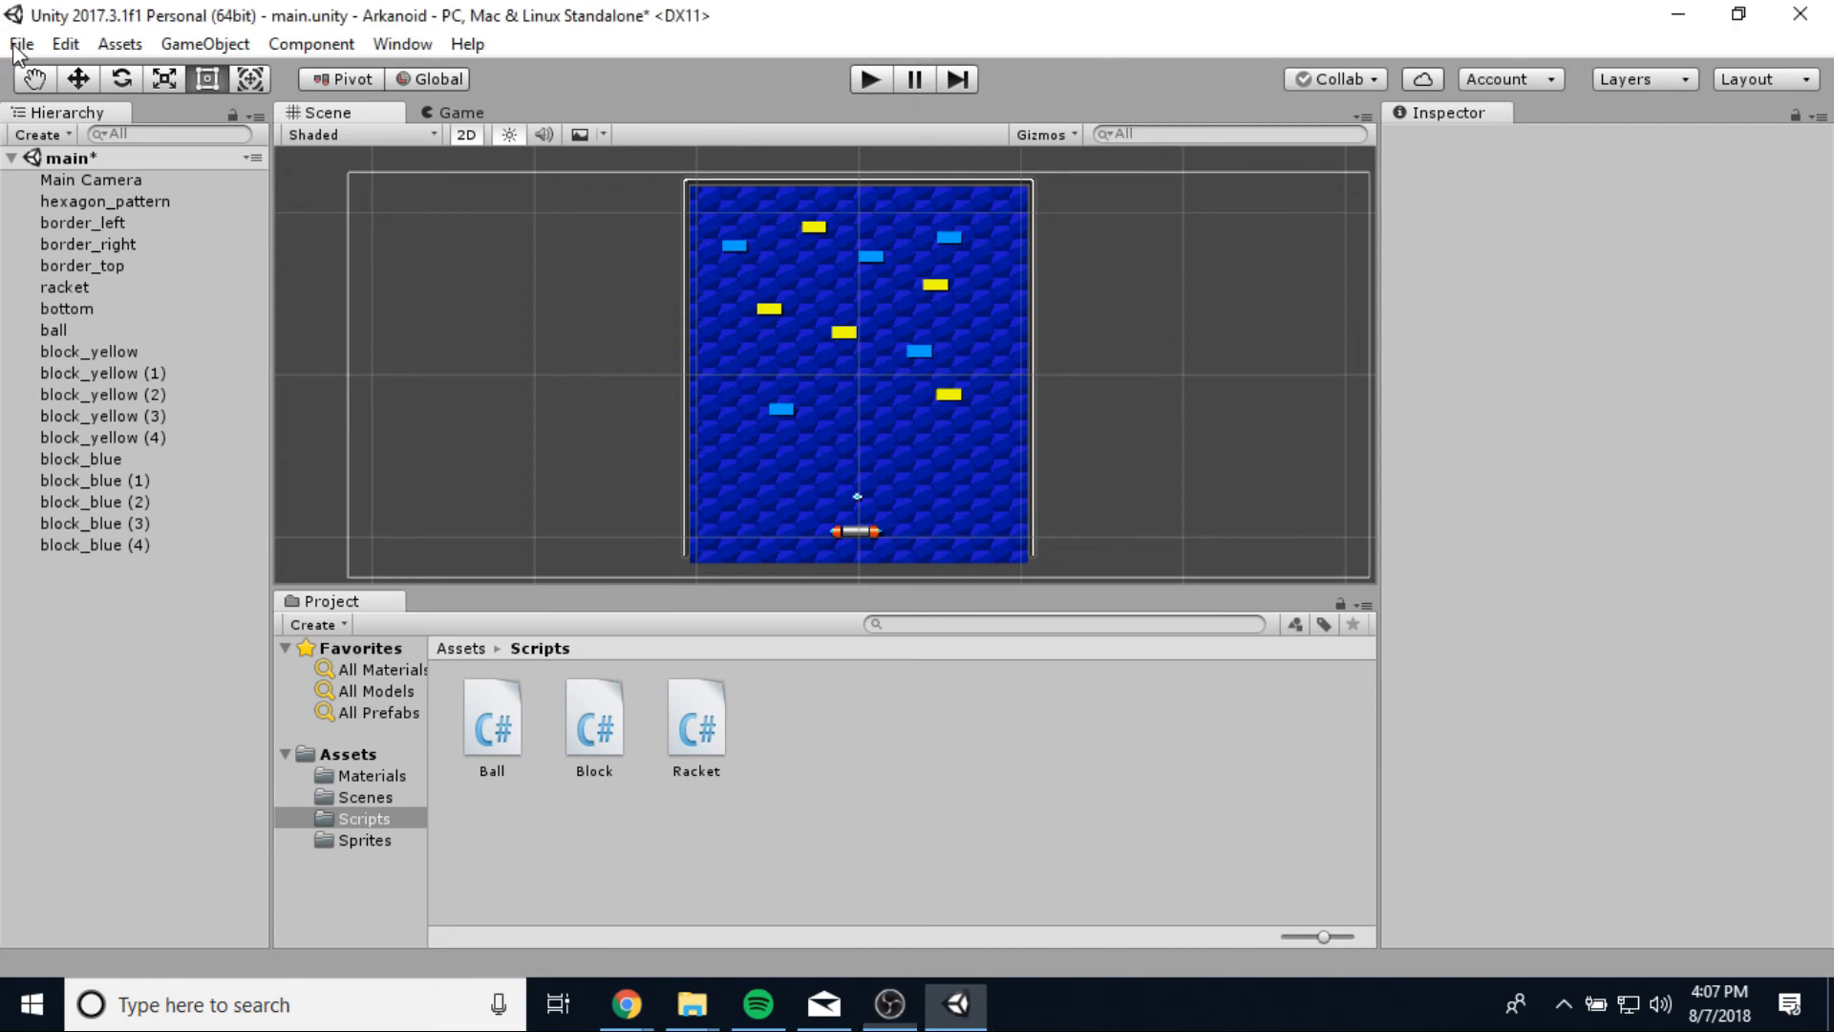
{"action": "left_click", "coordinate": [64, 144]}
{"action": "left_click", "coordinate": [29, 49]}
{"action": "left_click", "coordinate": [105, 271]}
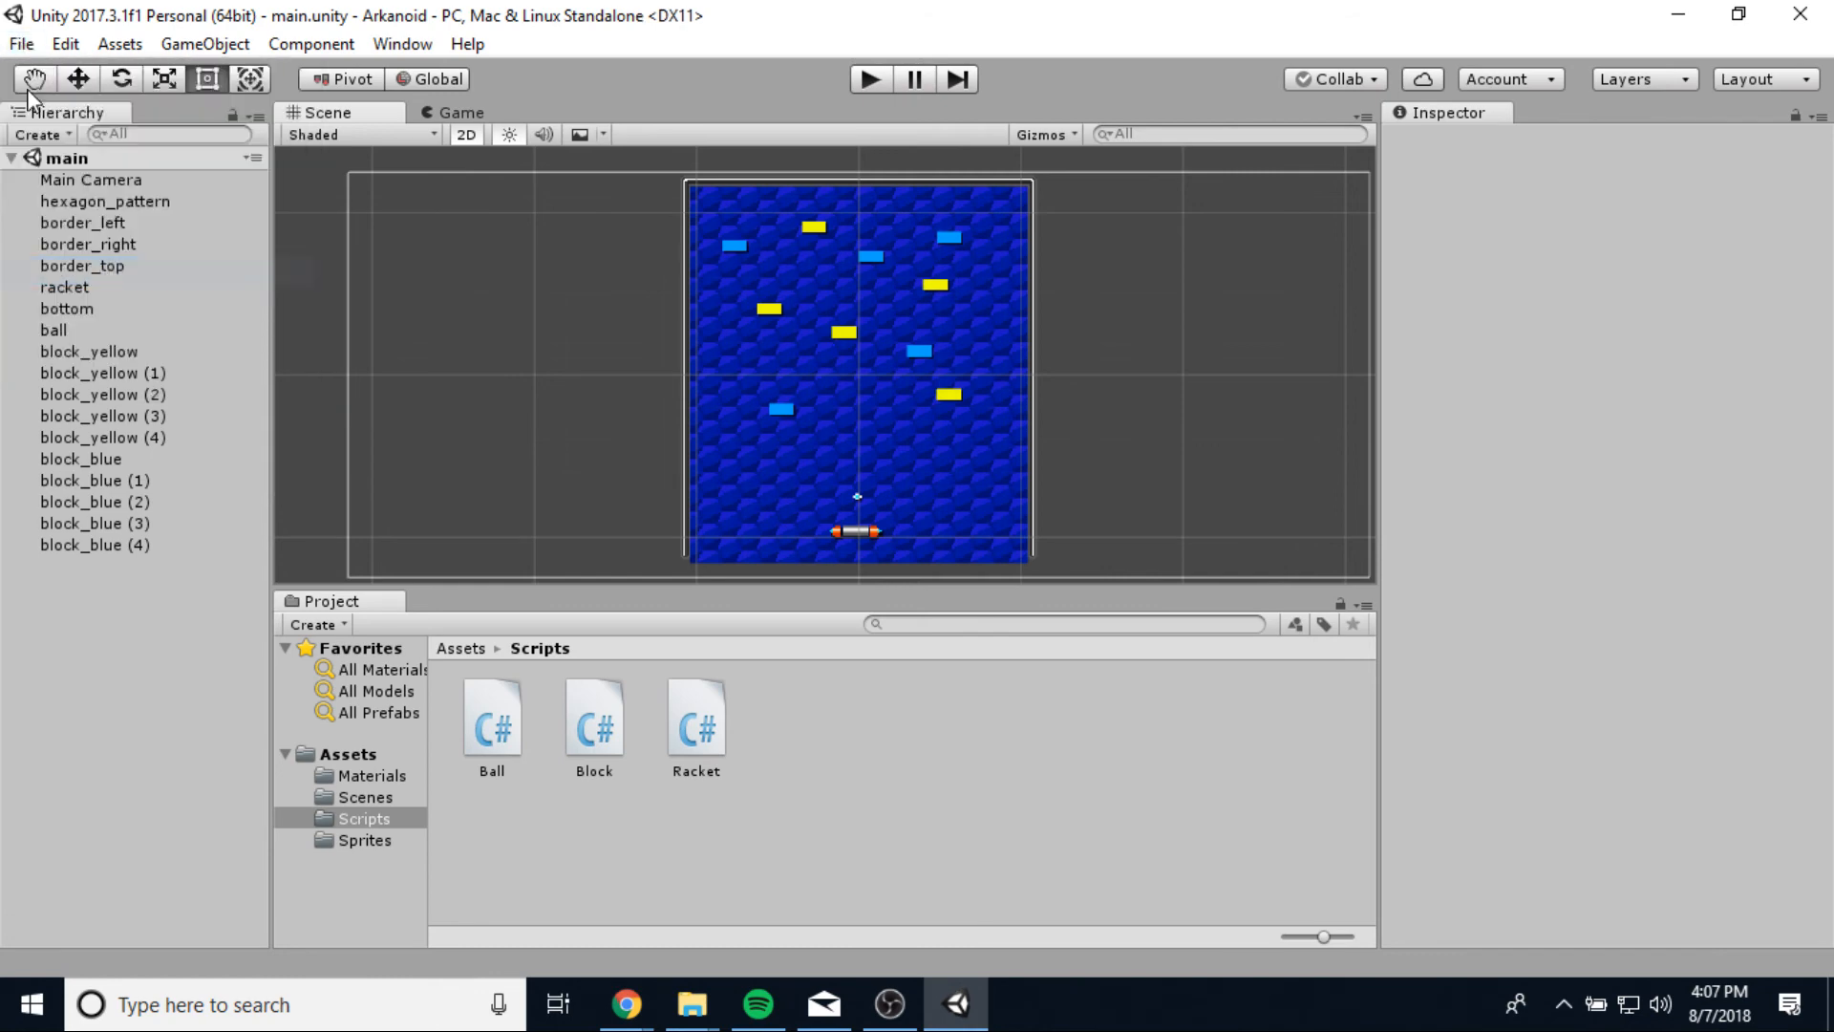
Open the player settings from the build settings and turn off Default Is Full Screen for the standalone platform.
{"action": "left_click", "coordinate": [21, 44]}
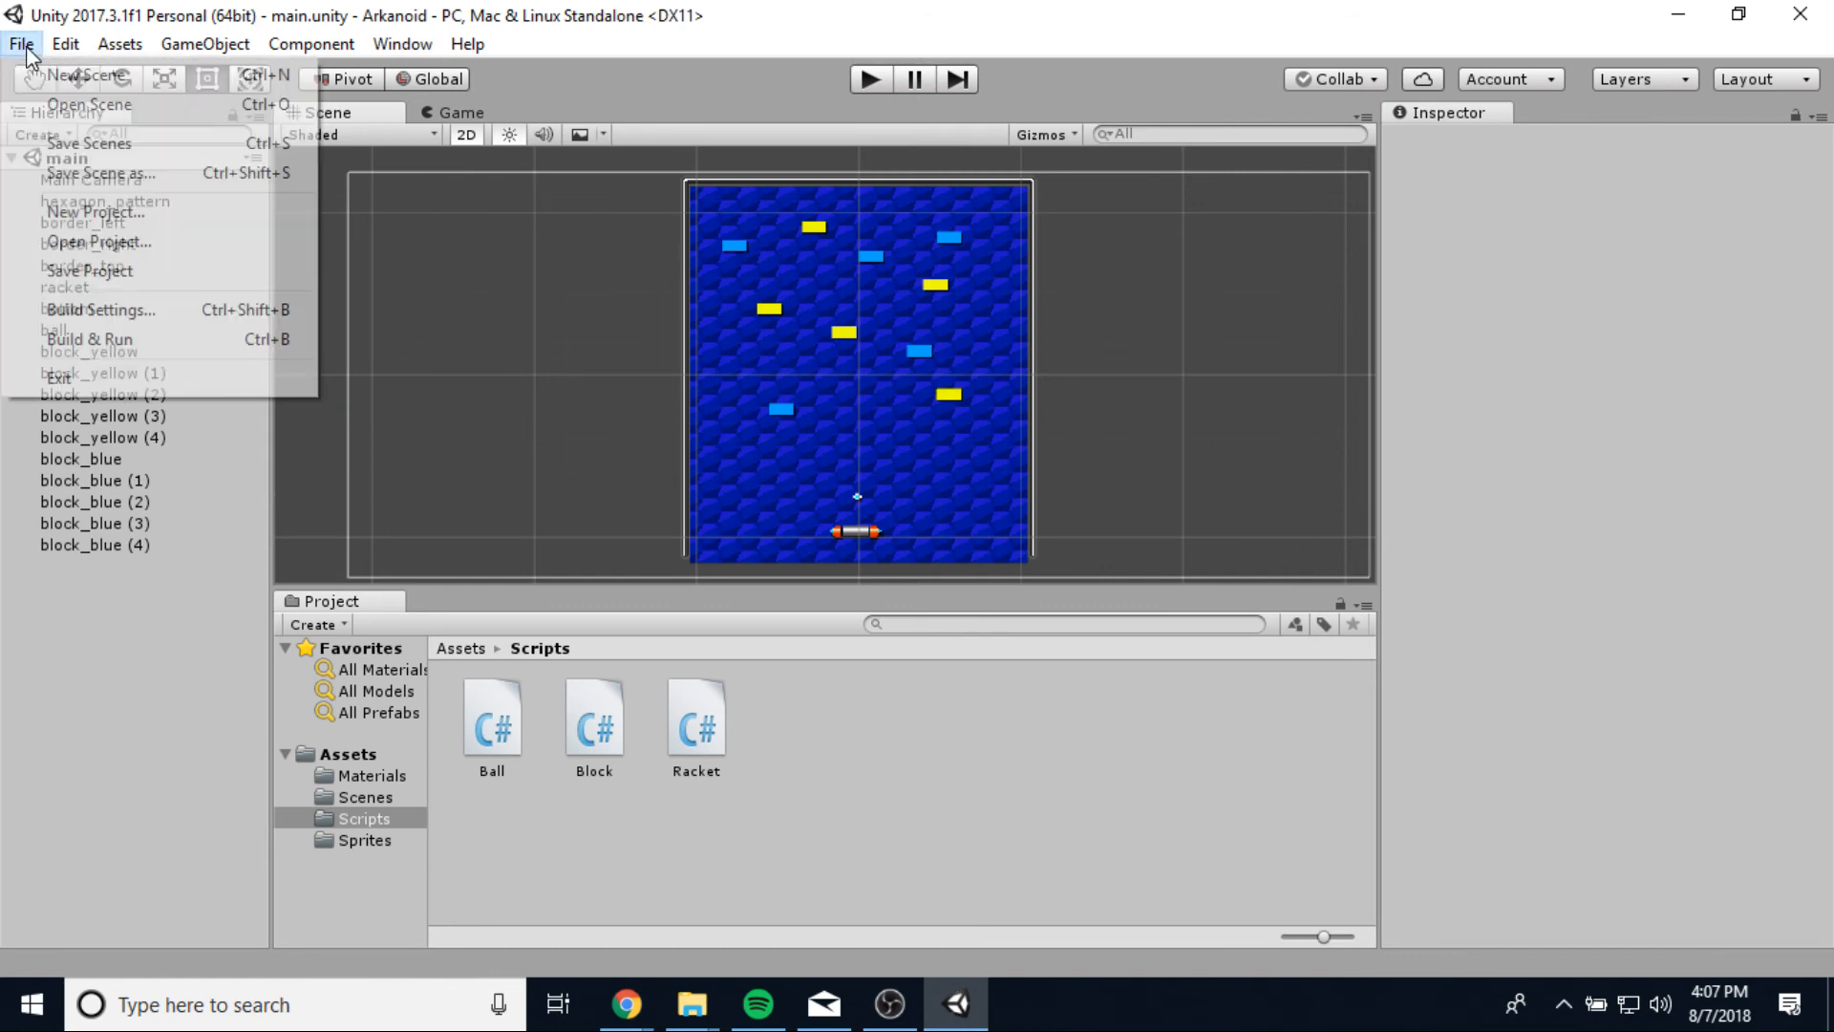
{"action": "left_click", "coordinate": [84, 307]}
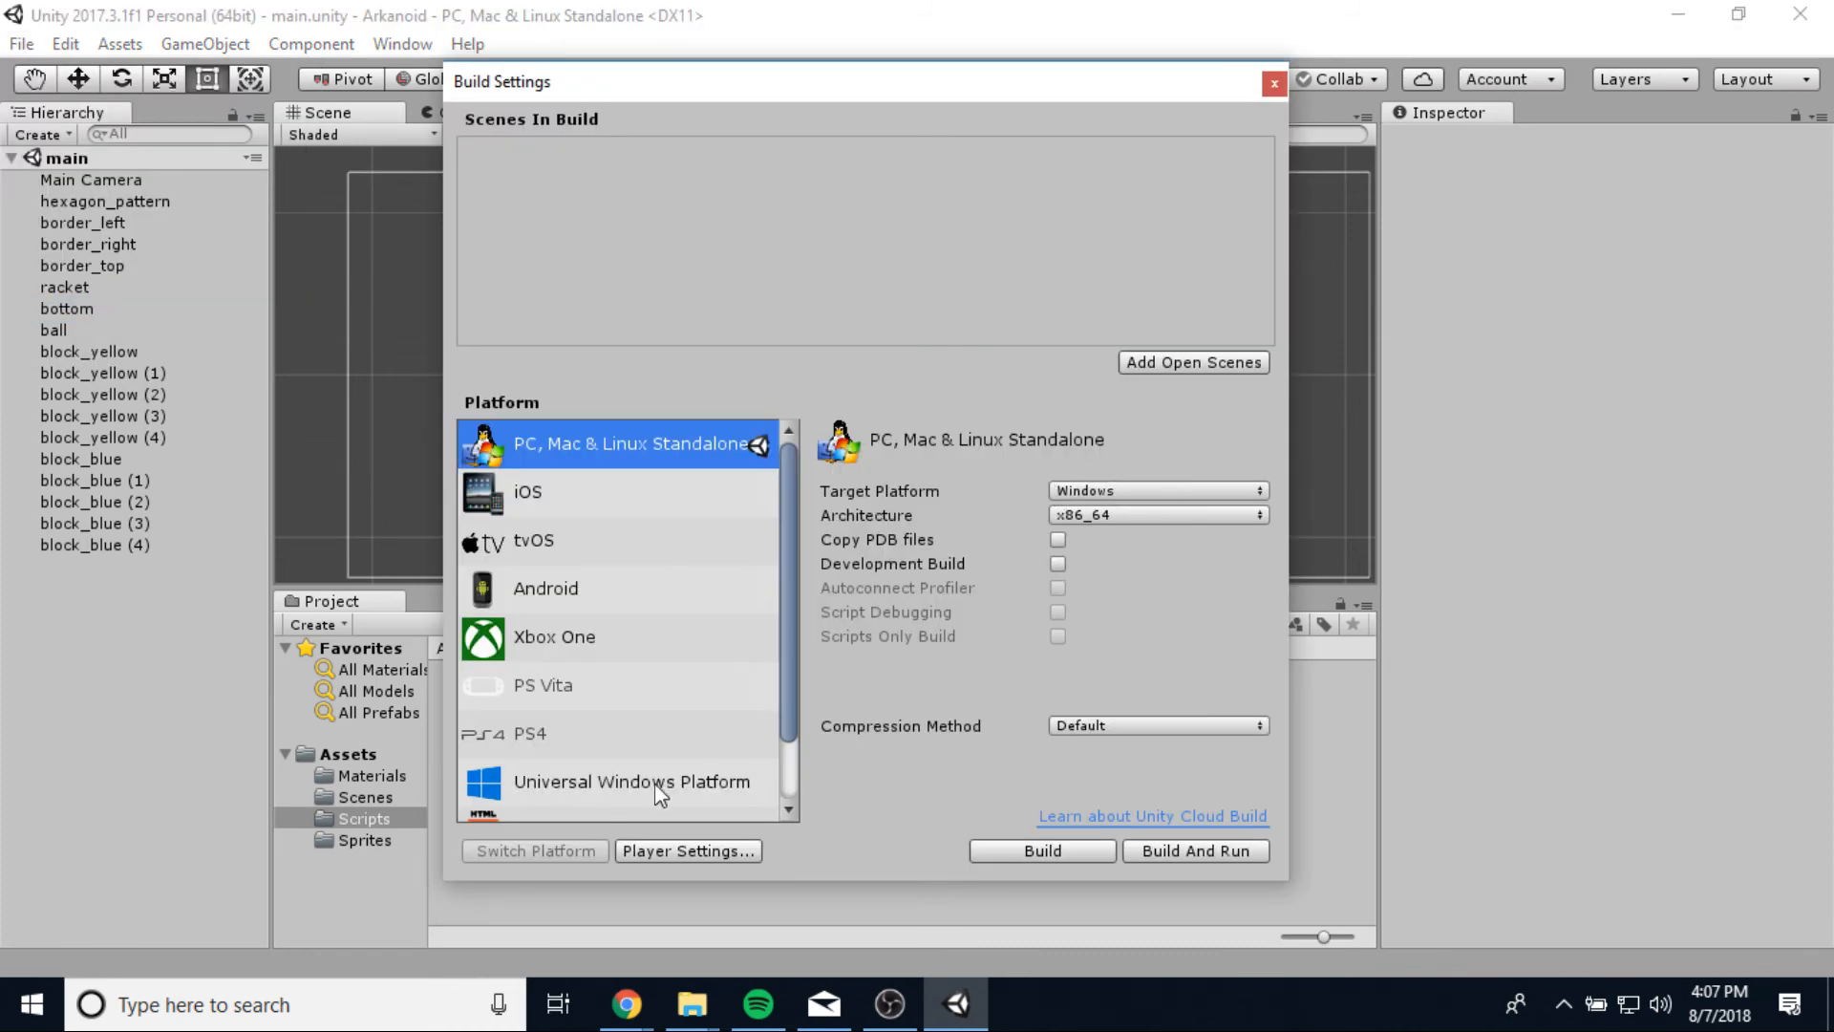
{"action": "left_click", "coordinate": [686, 852]}
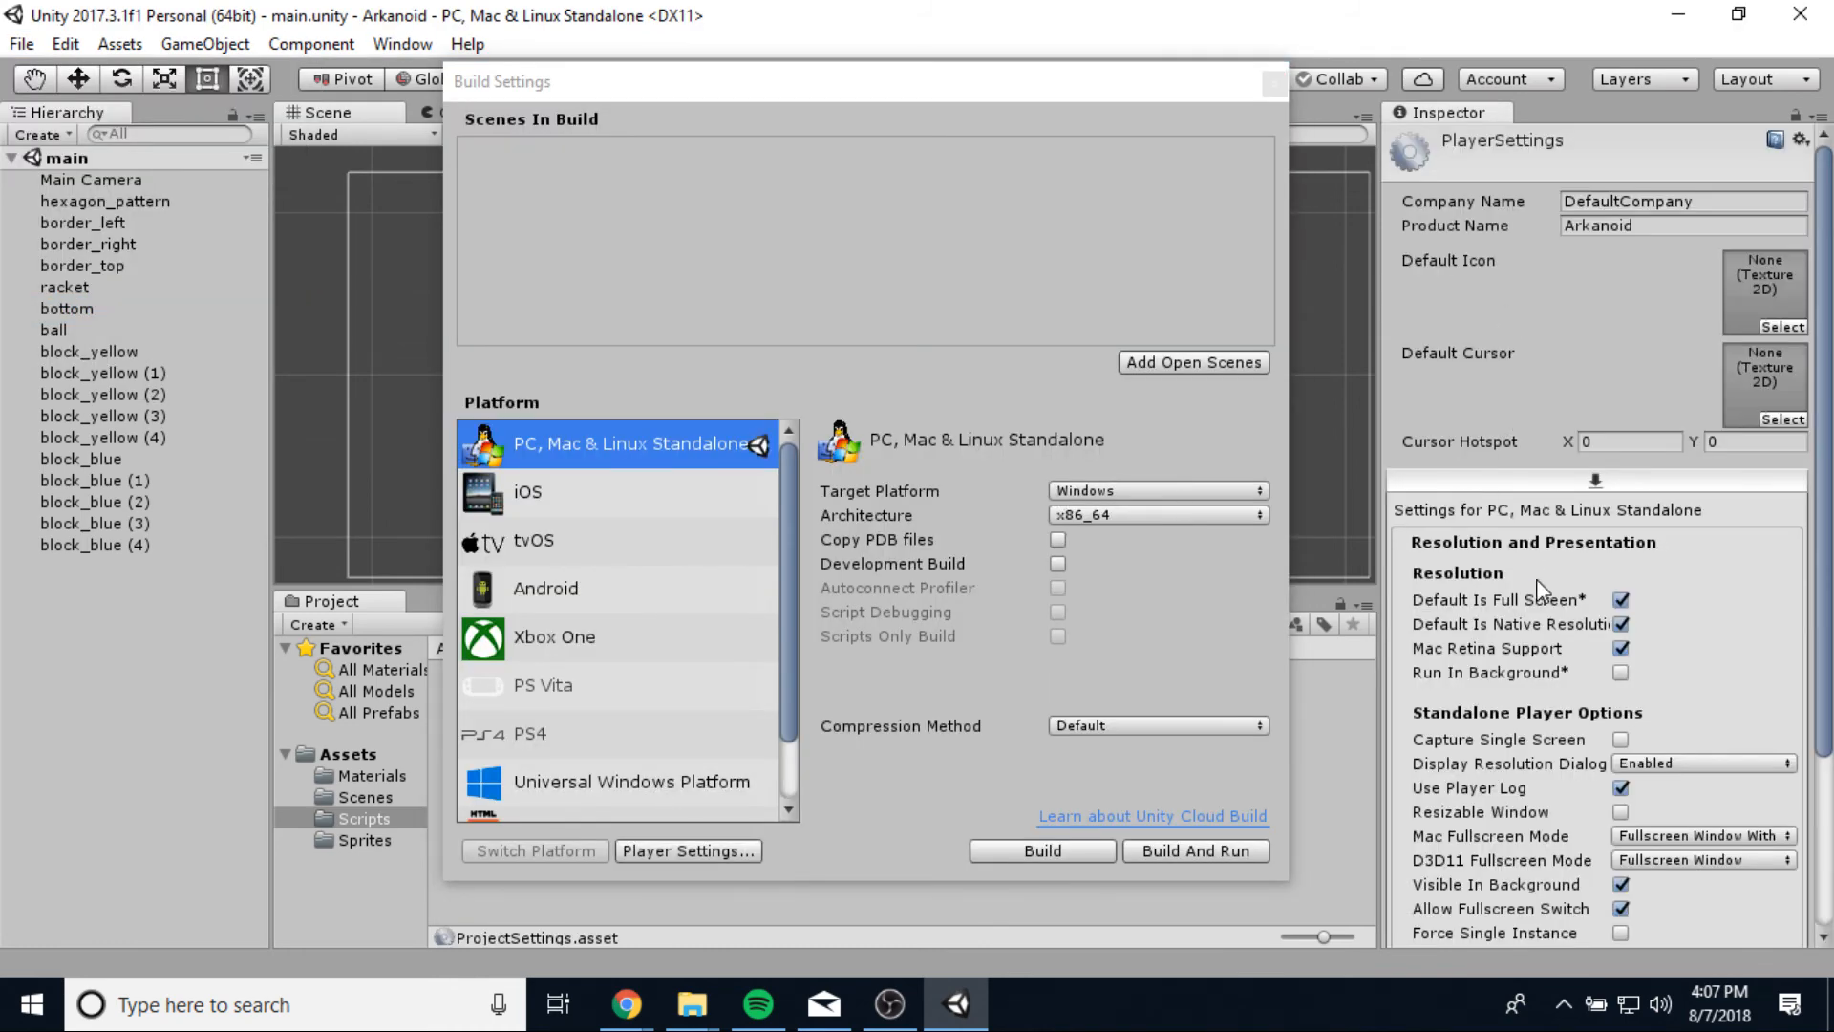
{"action": "scroll", "coordinate": [1592, 434], "scroll_direction": "down", "scroll_amount": 3}
{"action": "left_click", "coordinate": [1622, 438]}
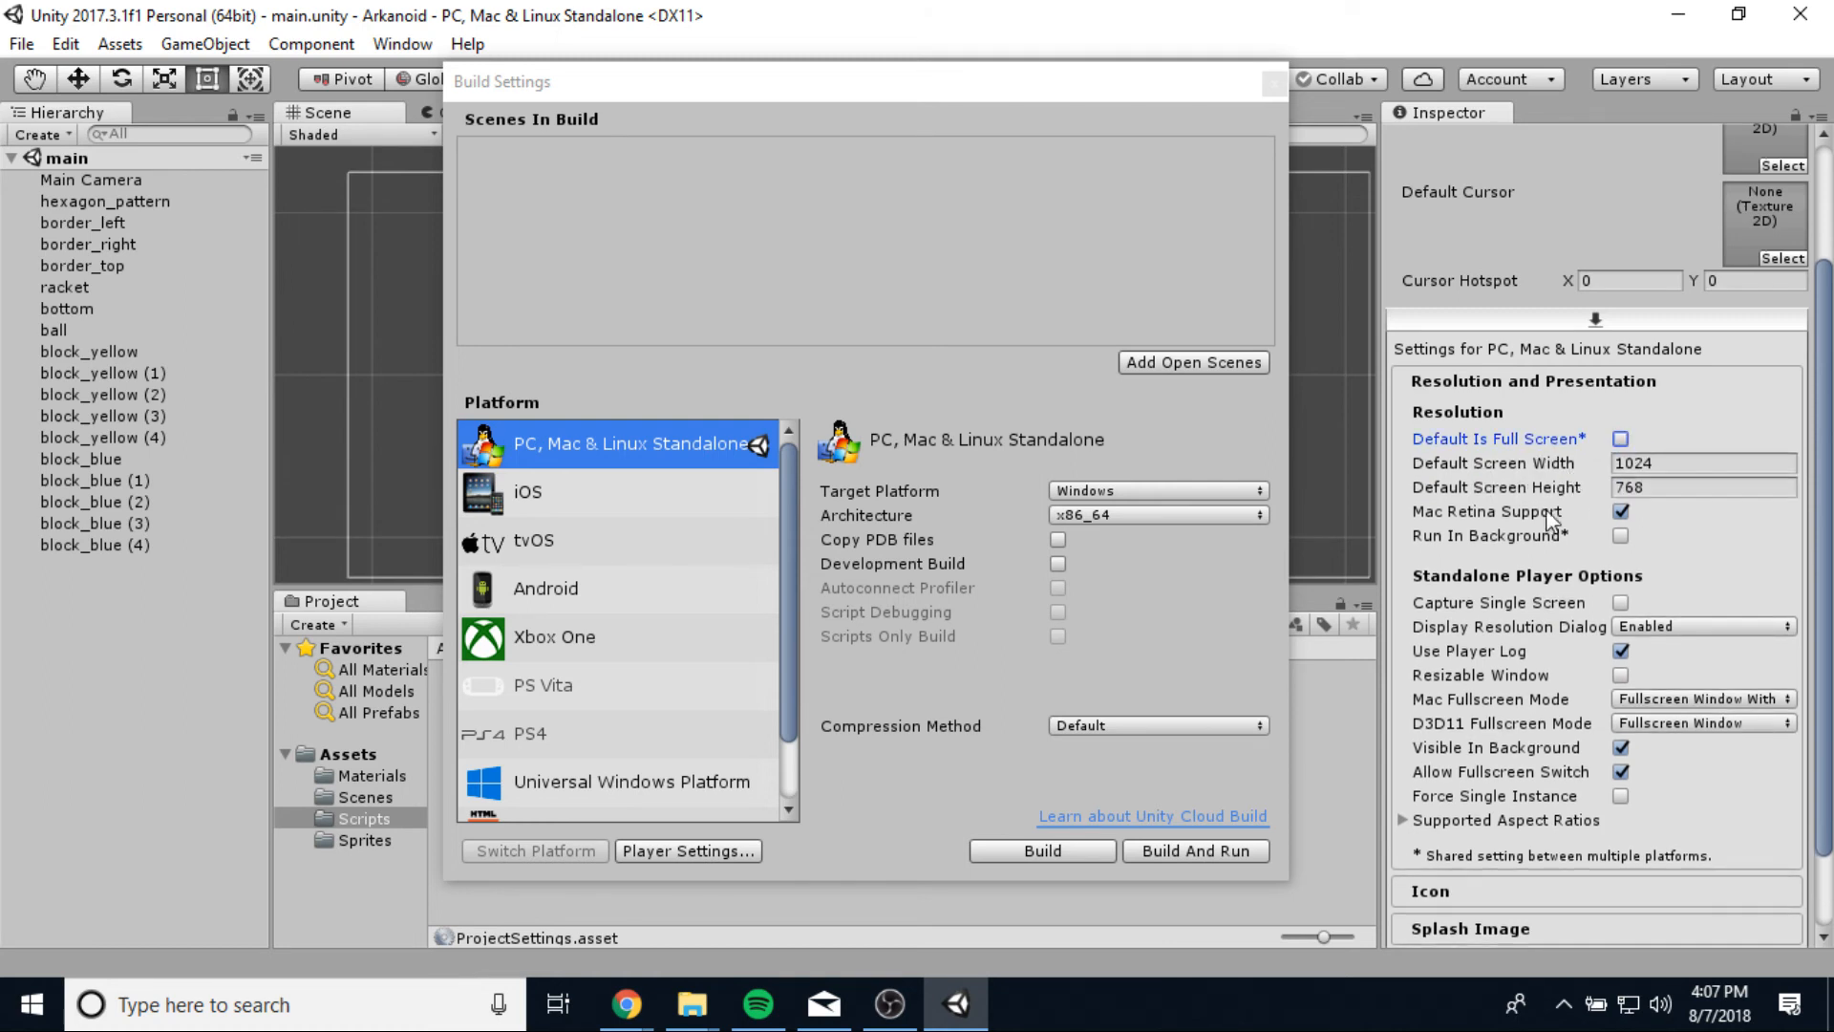
Set the Display Resolution Dialog to Disabled and turn off Allow Fullscreen Switch in the standalone player options.
{"action": "left_click", "coordinate": [1657, 631]}
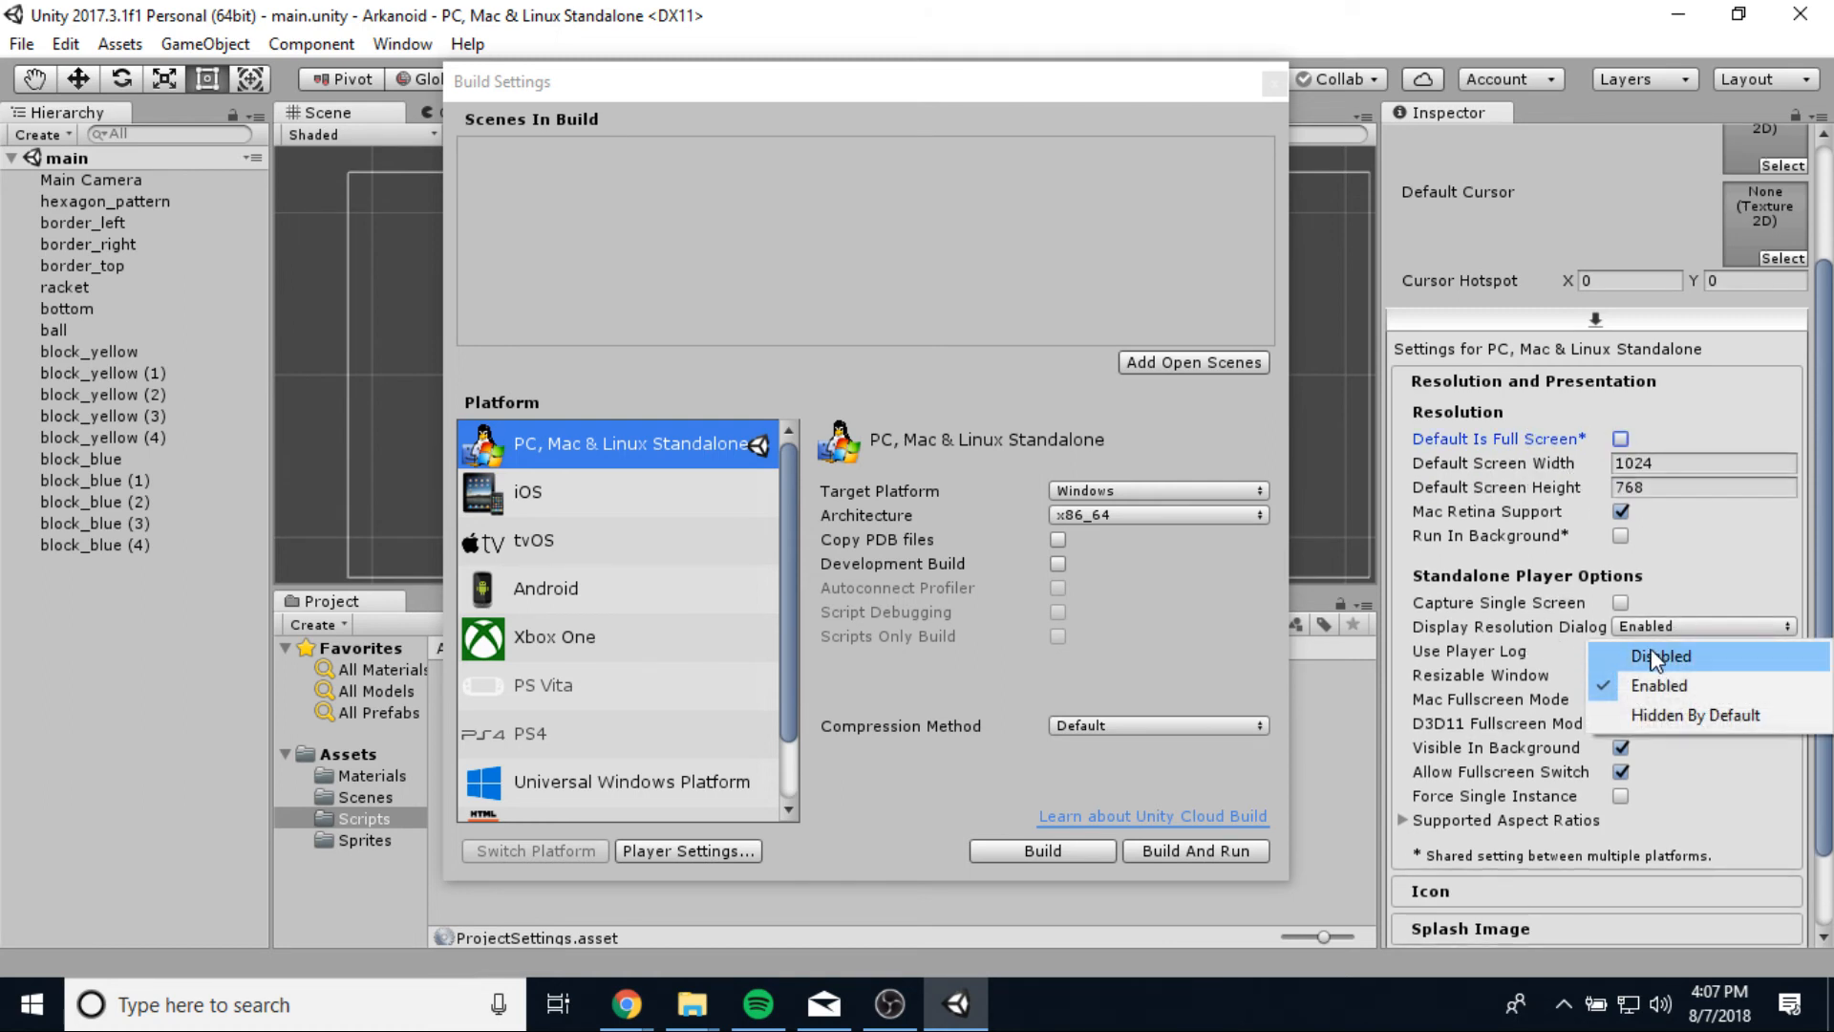
{"action": "left_click", "coordinate": [1648, 649]}
{"action": "scroll", "coordinate": [1499, 717], "scroll_direction": "down", "scroll_amount": 2}
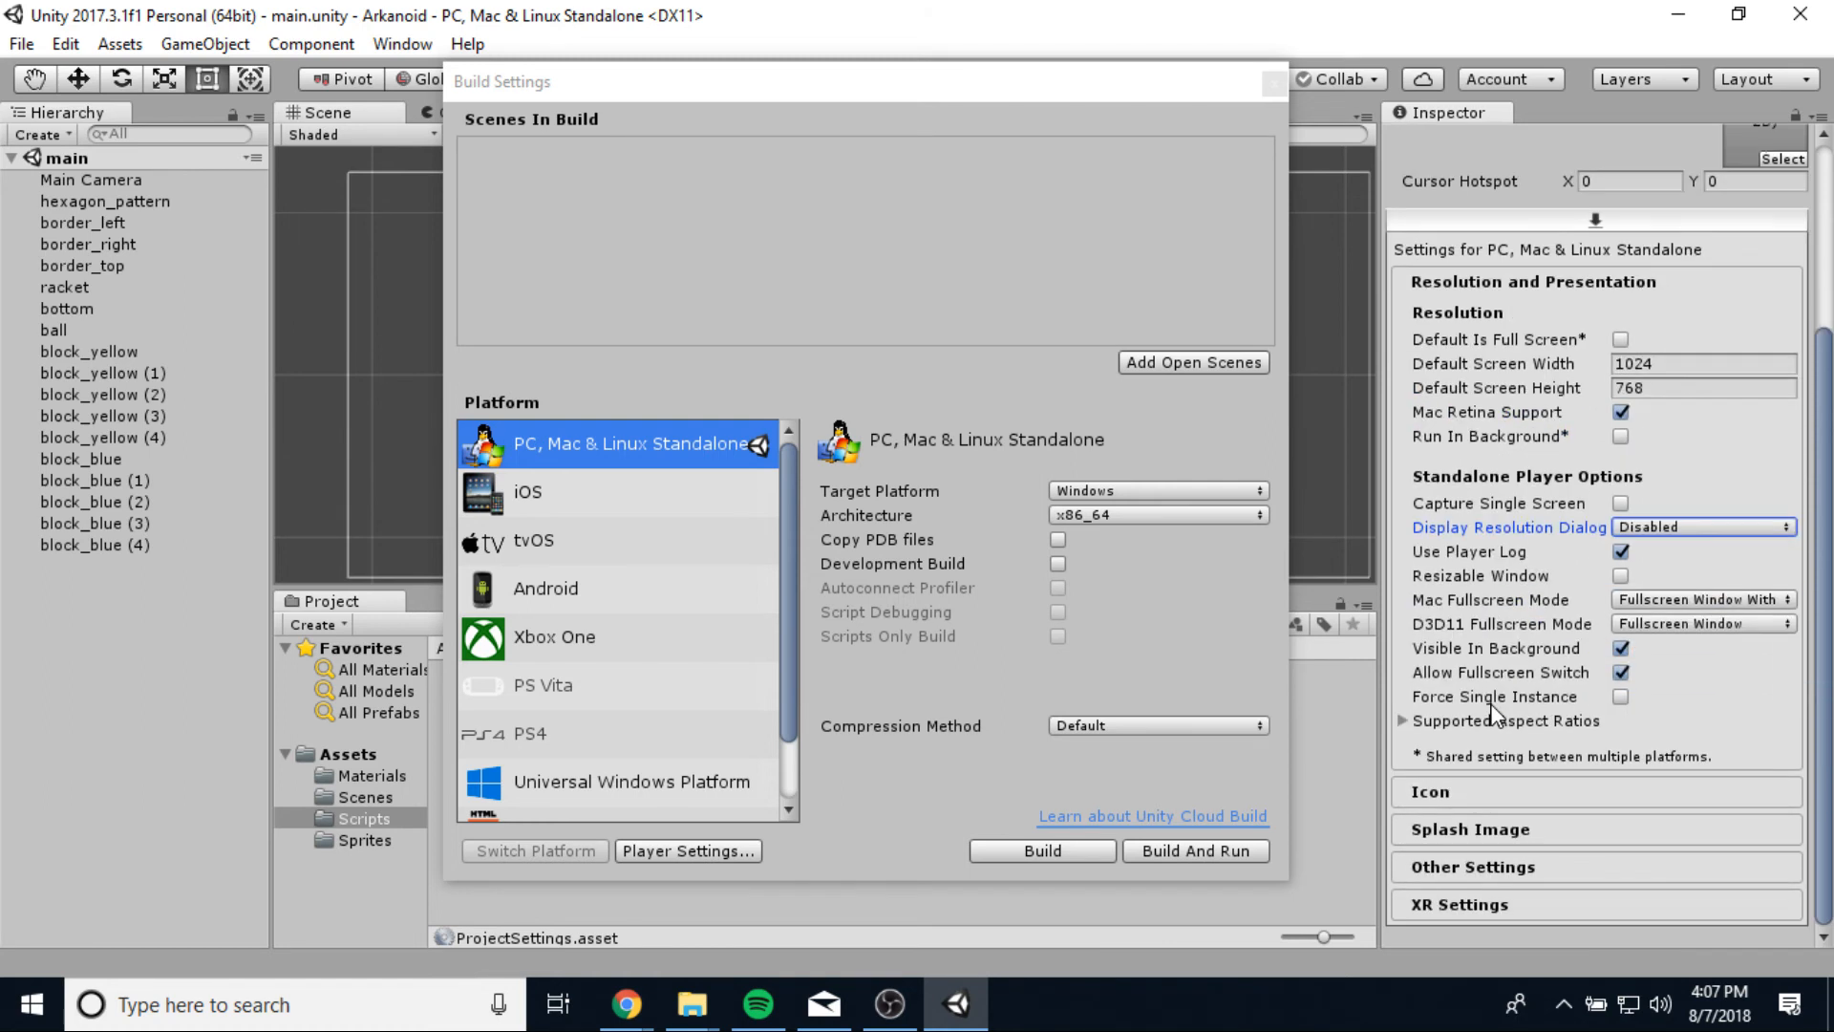
{"action": "left_click", "coordinate": [1621, 672]}
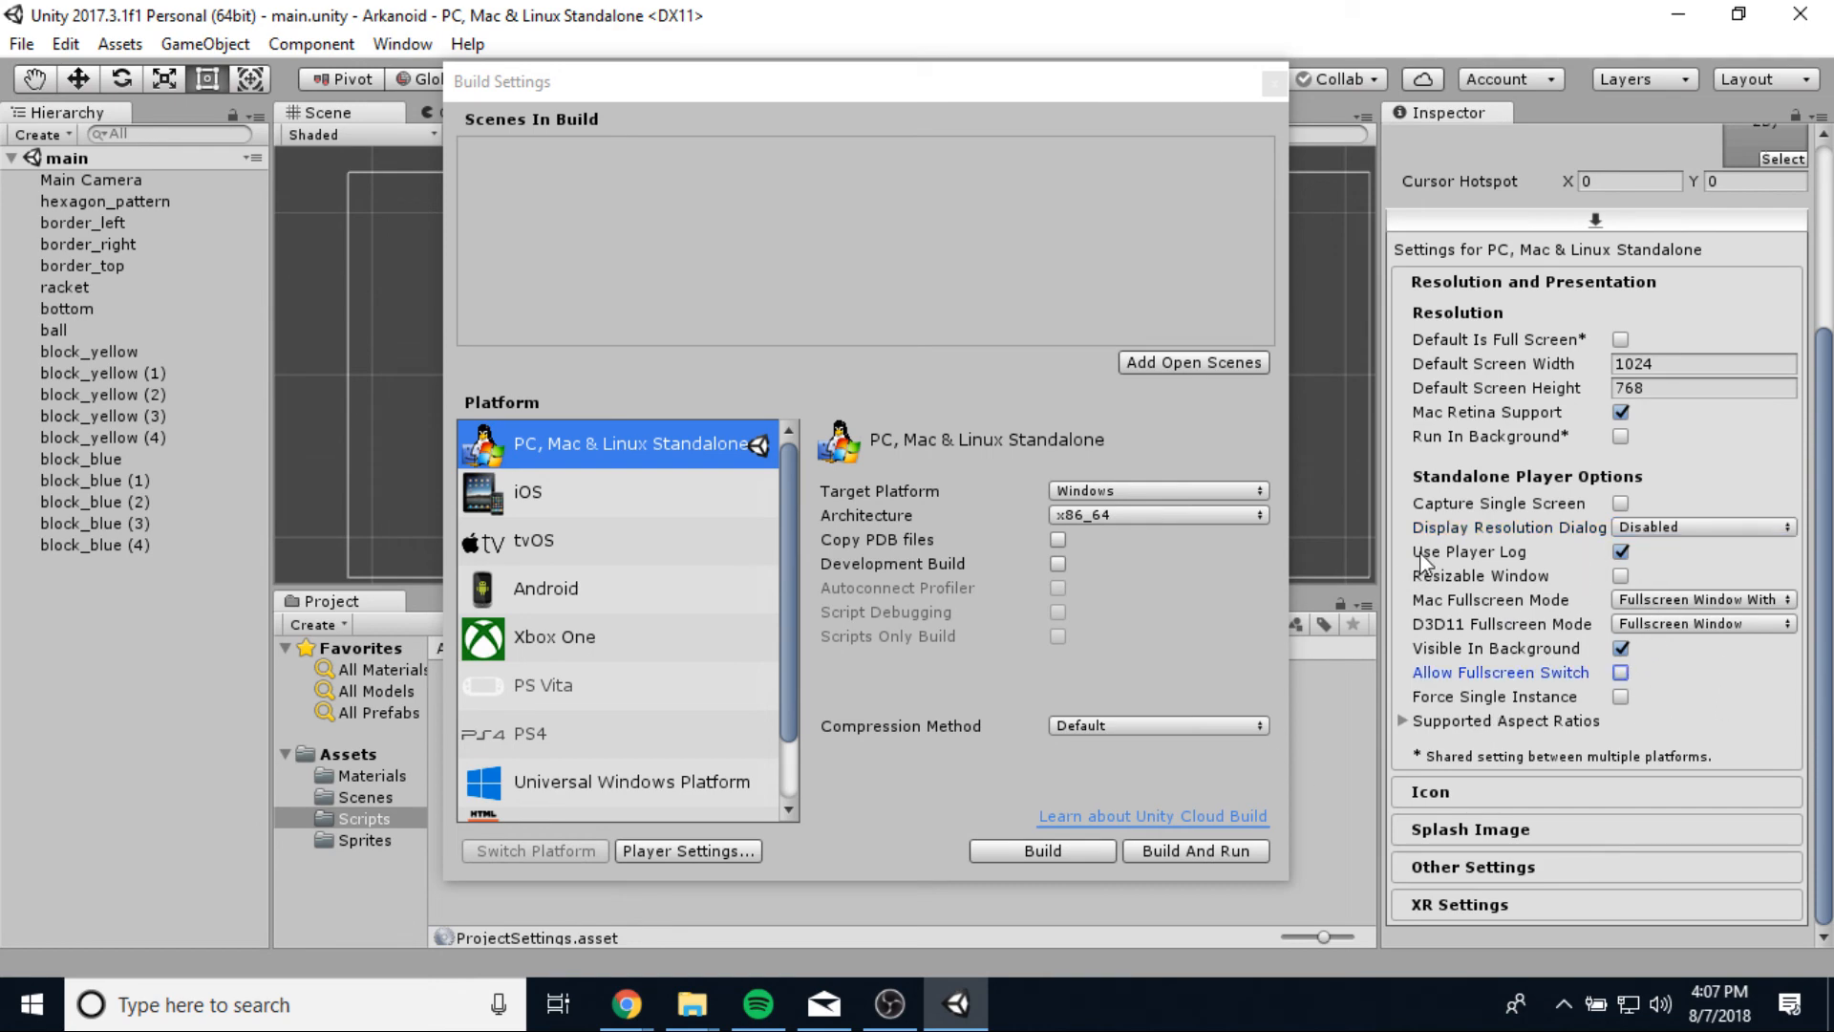
{"action": "scroll", "coordinate": [1482, 548], "scroll_direction": "up", "scroll_amount": 9}
{"action": "scroll", "coordinate": [1483, 547], "scroll_direction": "down", "scroll_amount": 9}
{"action": "scroll", "coordinate": [1486, 564], "scroll_direction": "up", "scroll_amount": 2}
{"action": "scroll", "coordinate": [1486, 564], "scroll_direction": "up", "scroll_amount": 4}
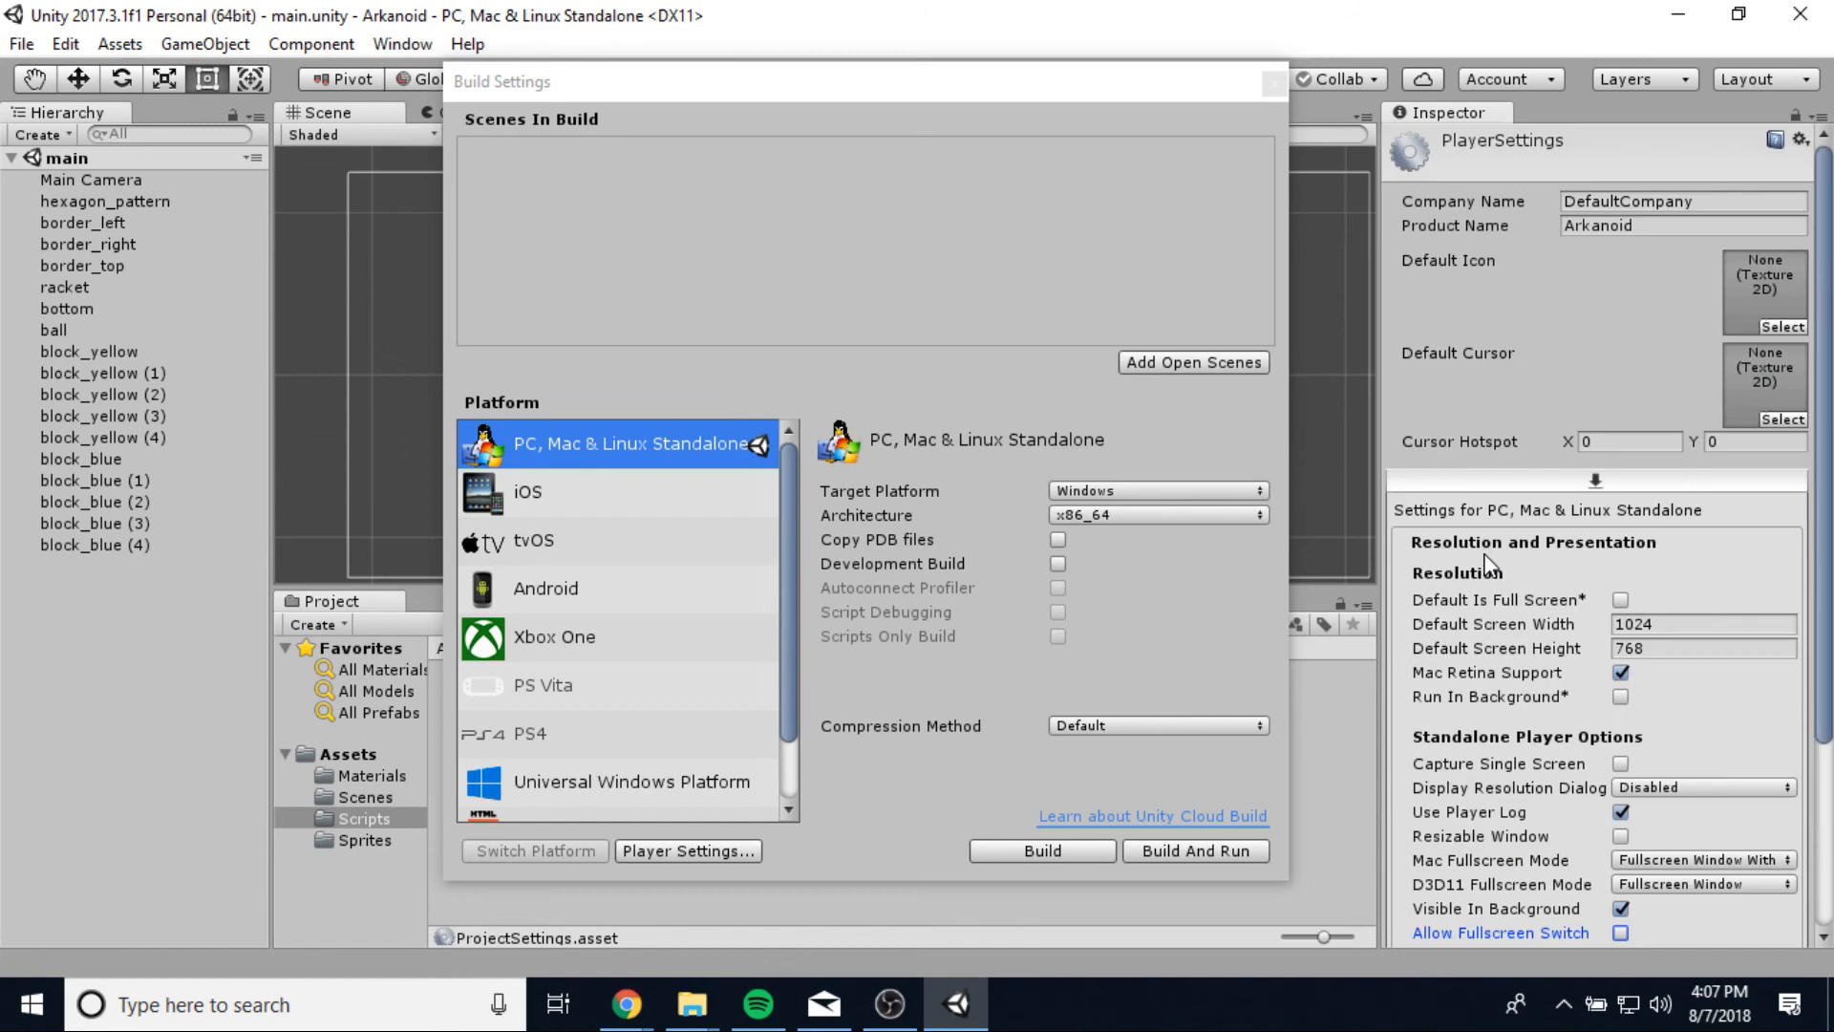
{"action": "scroll", "coordinate": [1487, 559], "scroll_direction": "down", "scroll_amount": 6}
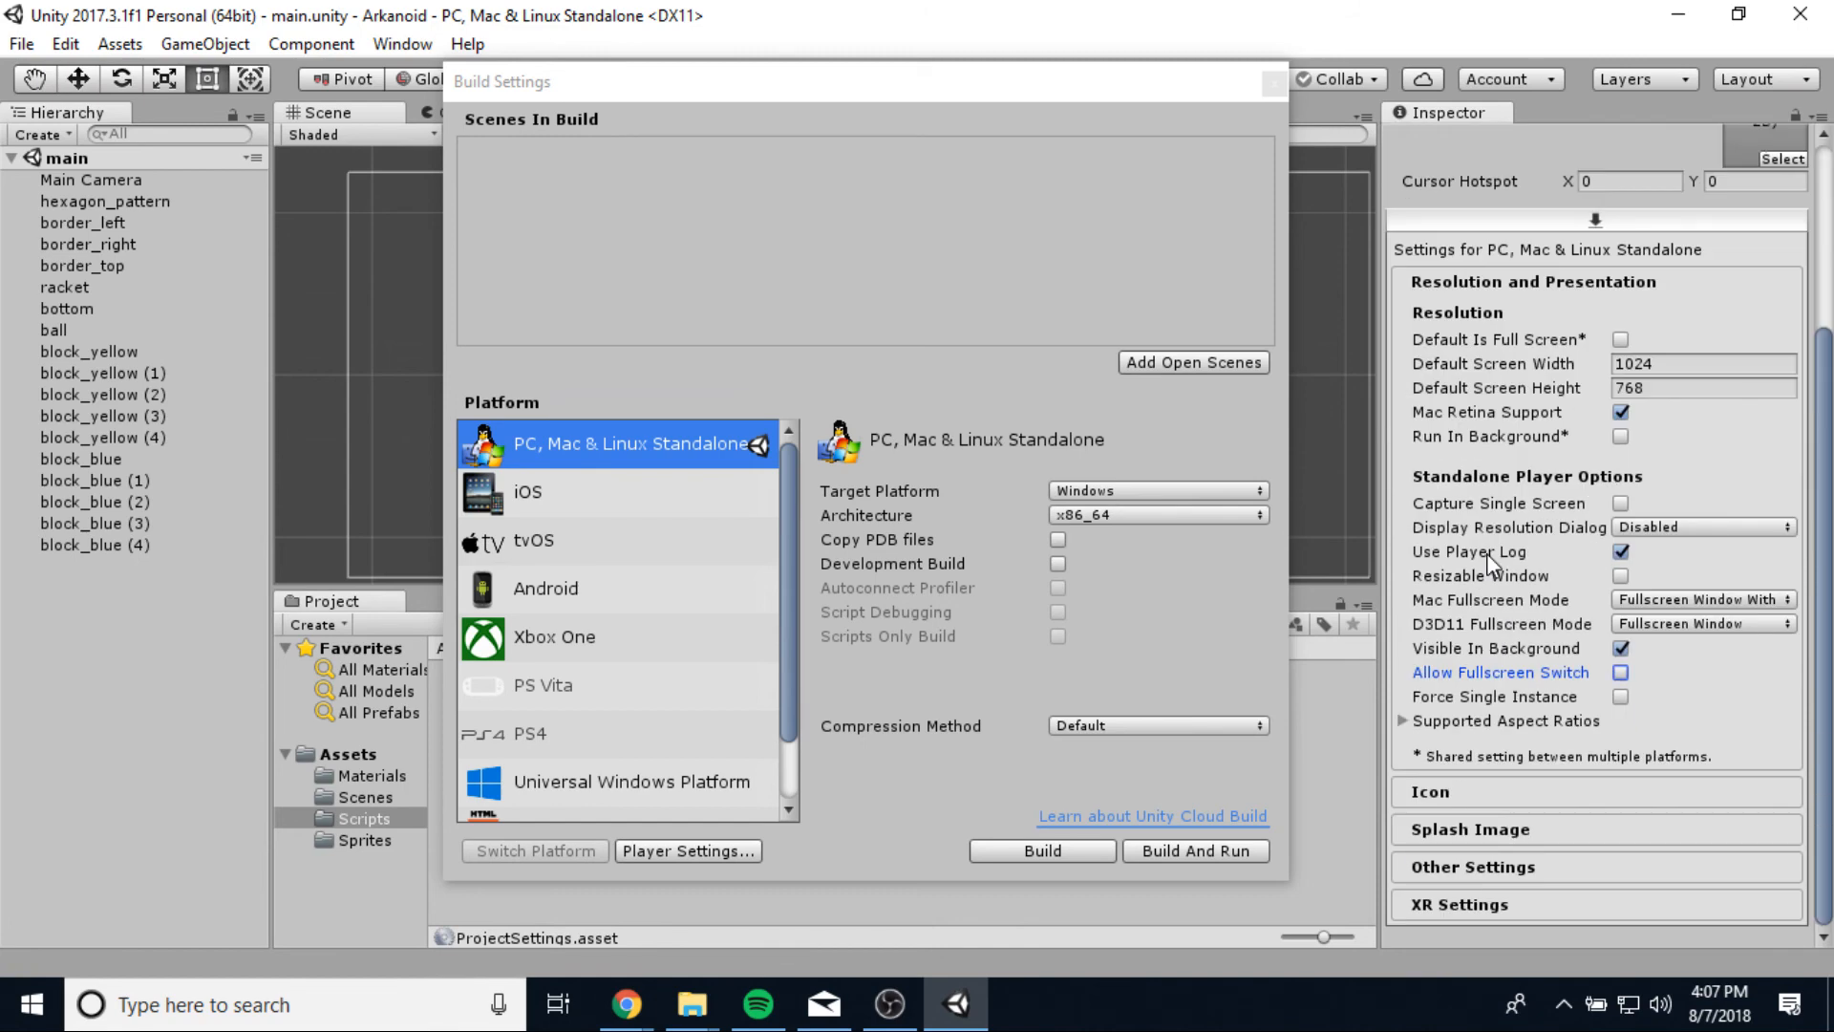